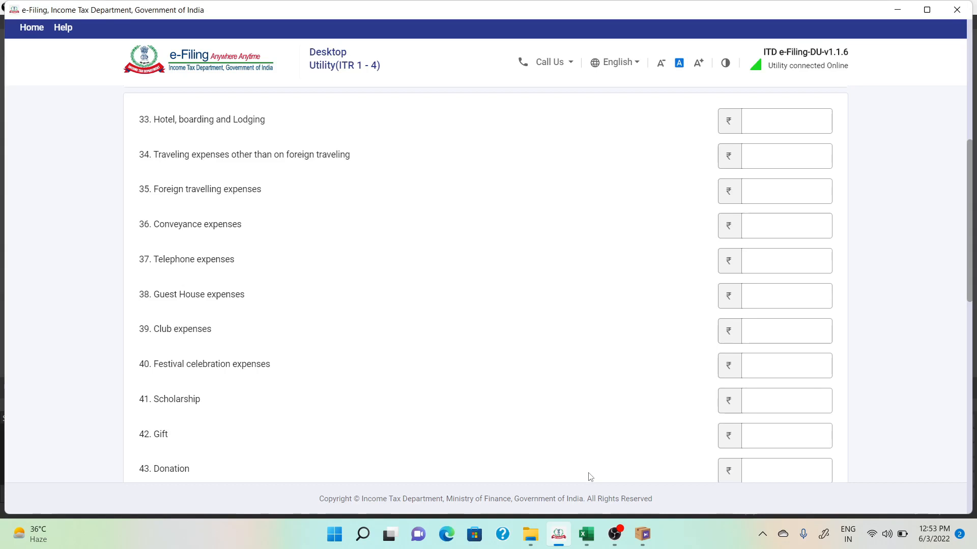
- Switch to the LIC AGENT ITR workbook in Excel and open the Profit & Loss Account on the FY BS PNL 21-22 sheet
click(584, 536)
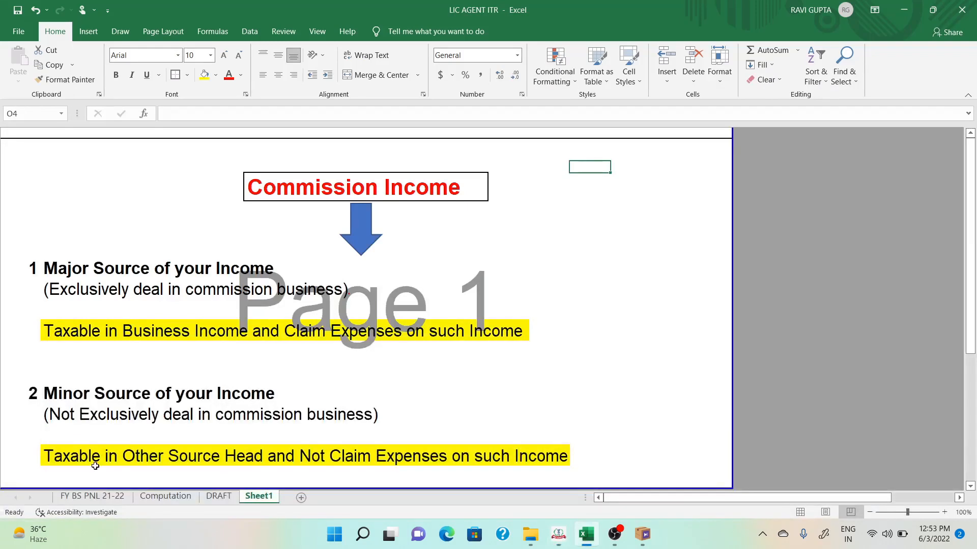
click(81, 500)
click(159, 322)
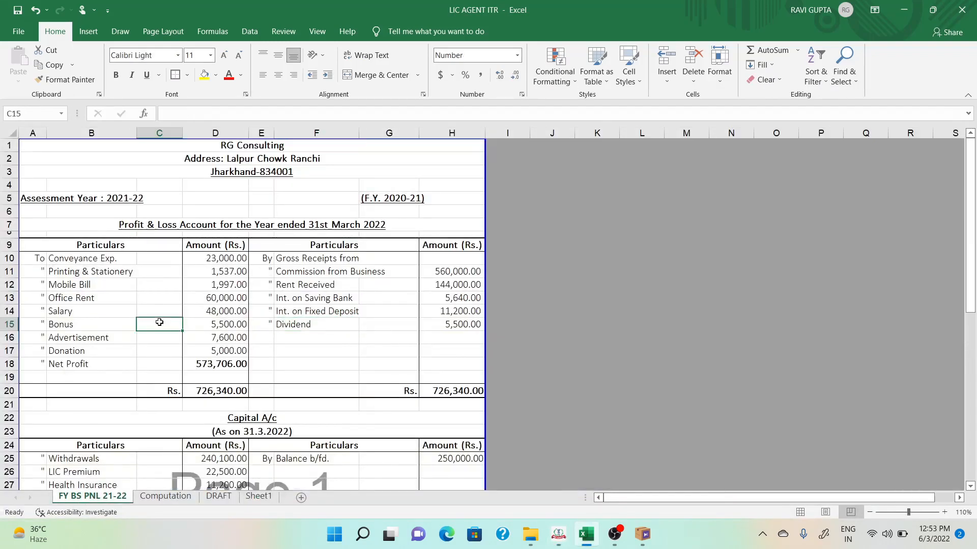
click(175, 228)
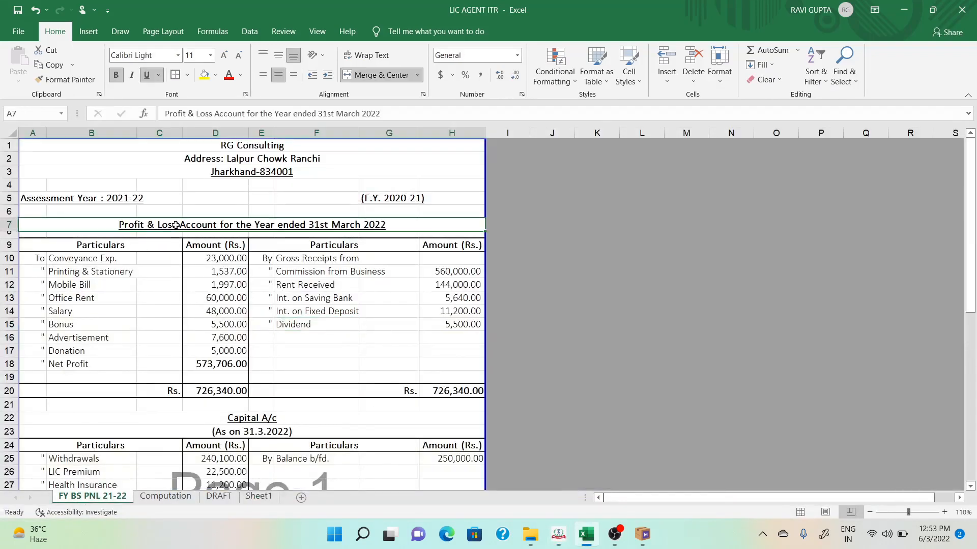
click(145, 301)
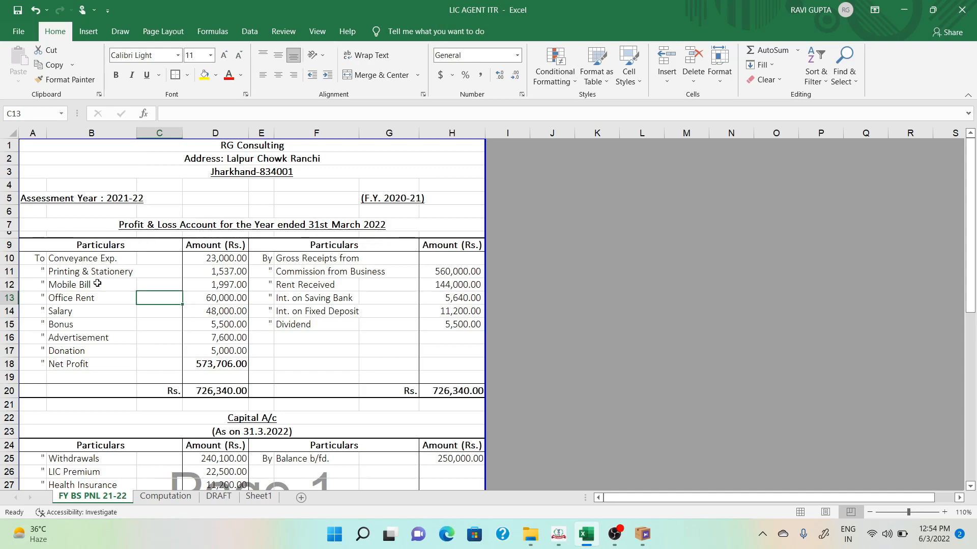
click(210, 234)
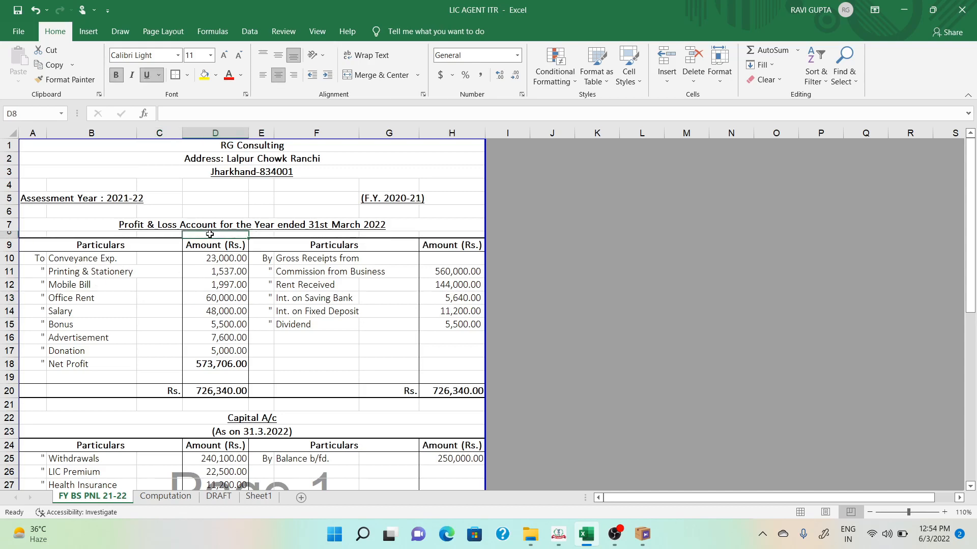
- Review the Commission from Business entry and its amount under gross receipts in the Profit & Loss Account
key(Down)
key(Down)
key(Right)
key(Right)
key(Right)
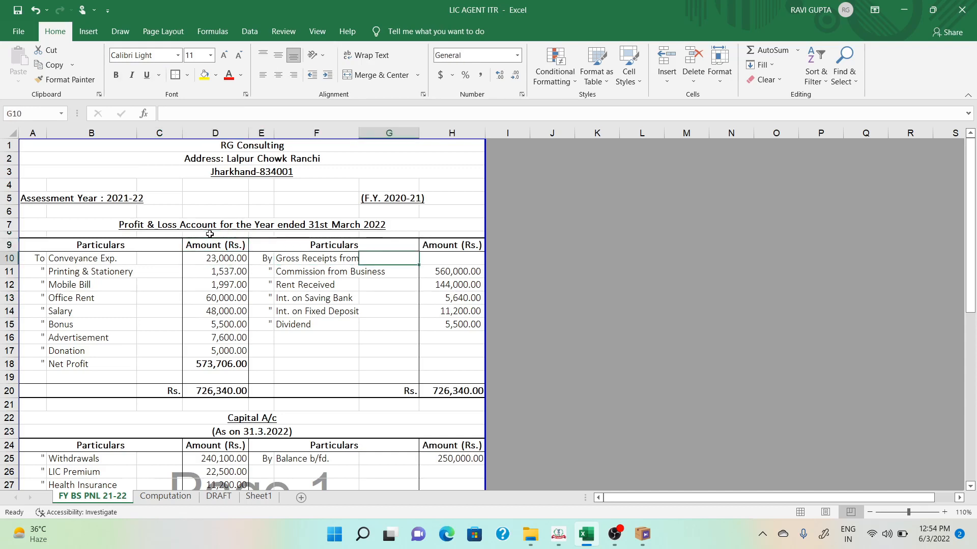
key(Down)
key(Left)
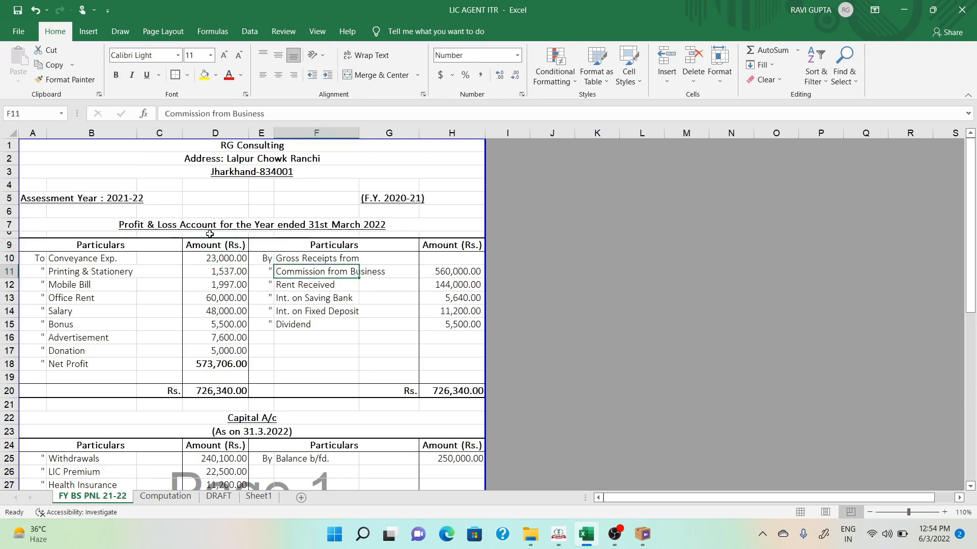
key(Right)
key(Right)
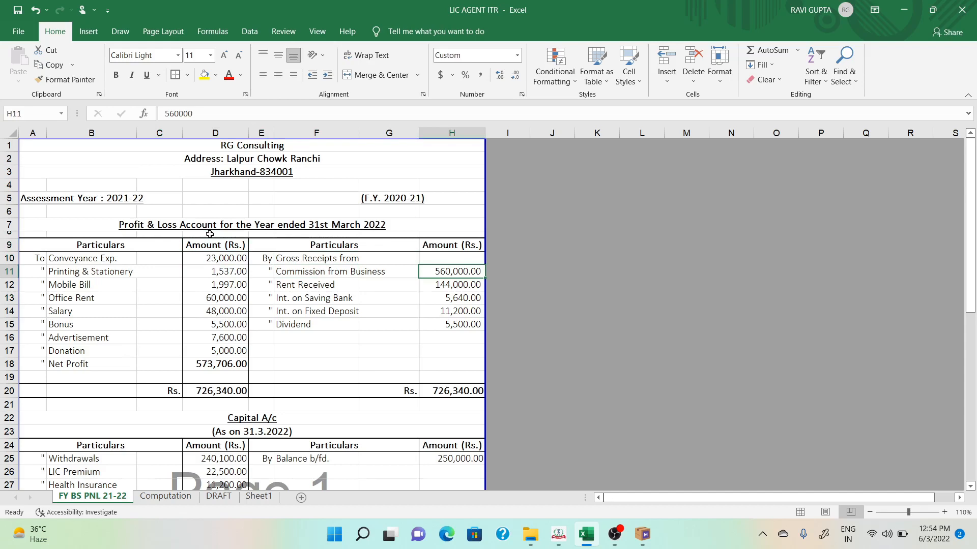
key(Left)
key(Left)
key(Right)
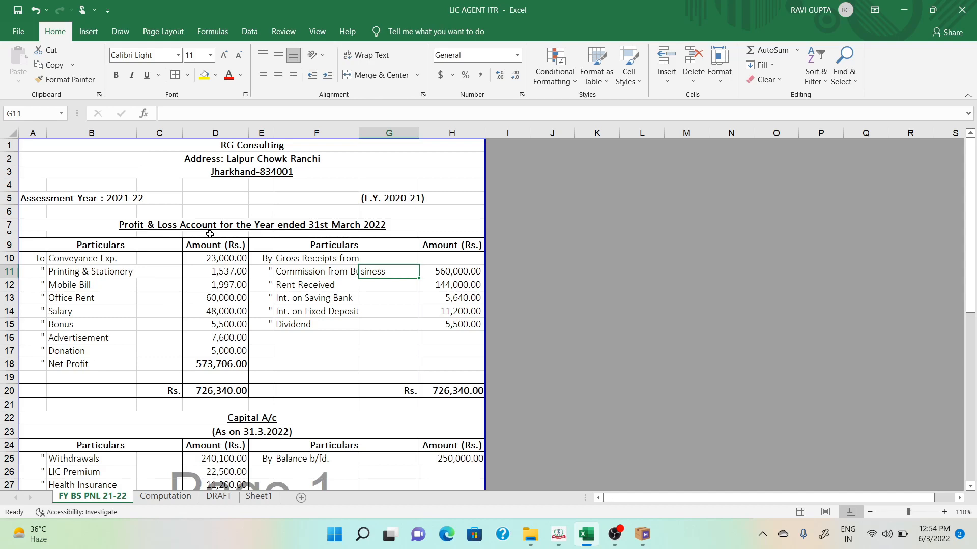
- Review the Rent Received, saving bank interest and fixed deposit interest entries among the gross receipts
key(Down)
key(Left)
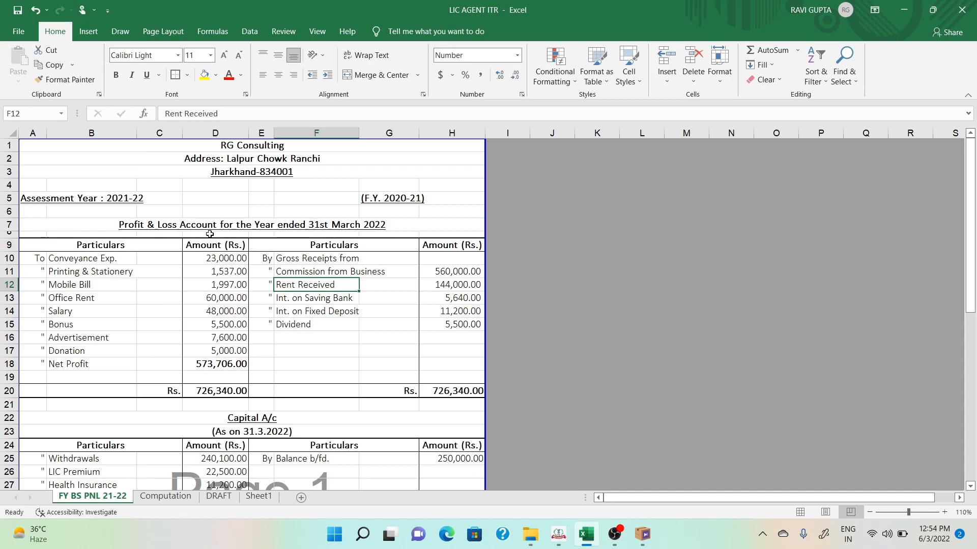
key(Right)
key(Right)
key(Left)
key(Left)
key(Right)
key(Right)
key(Left)
key(Left)
key(Down)
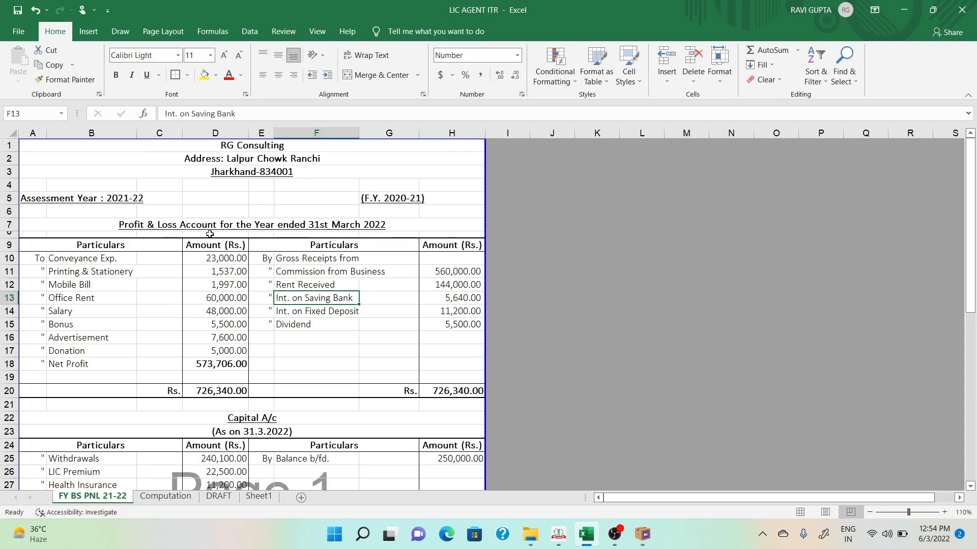
key(Right)
key(Right)
key(Down)
key(Left)
key(Left)
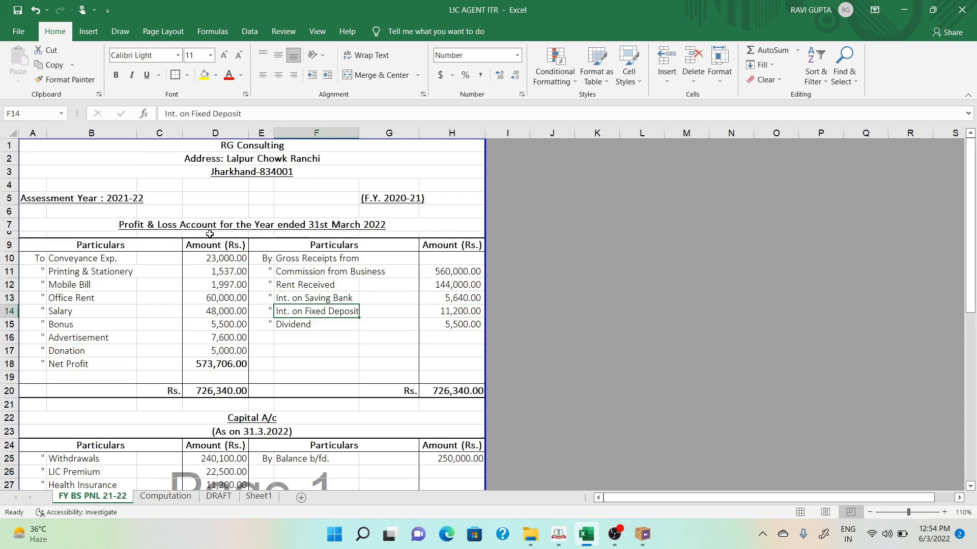
key(Up)
key(Up)
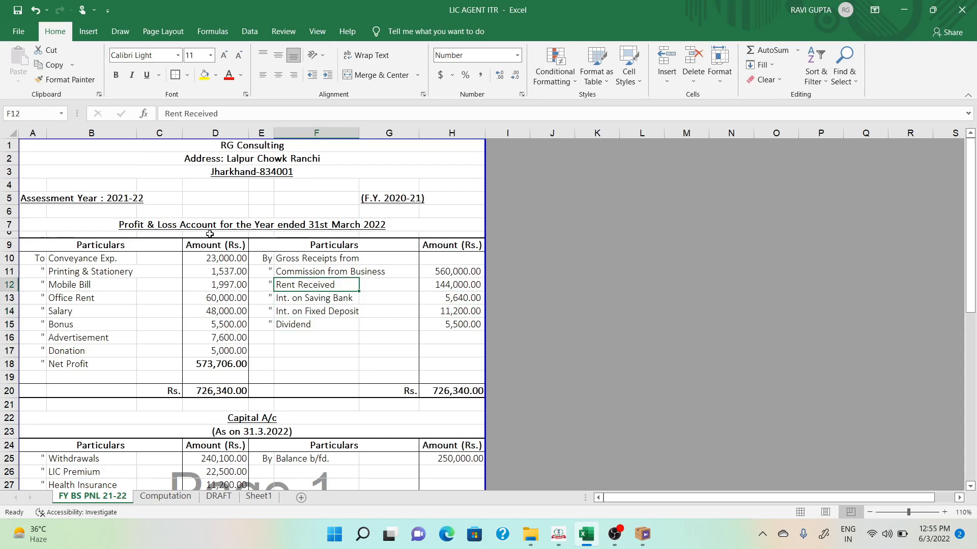
key(Up)
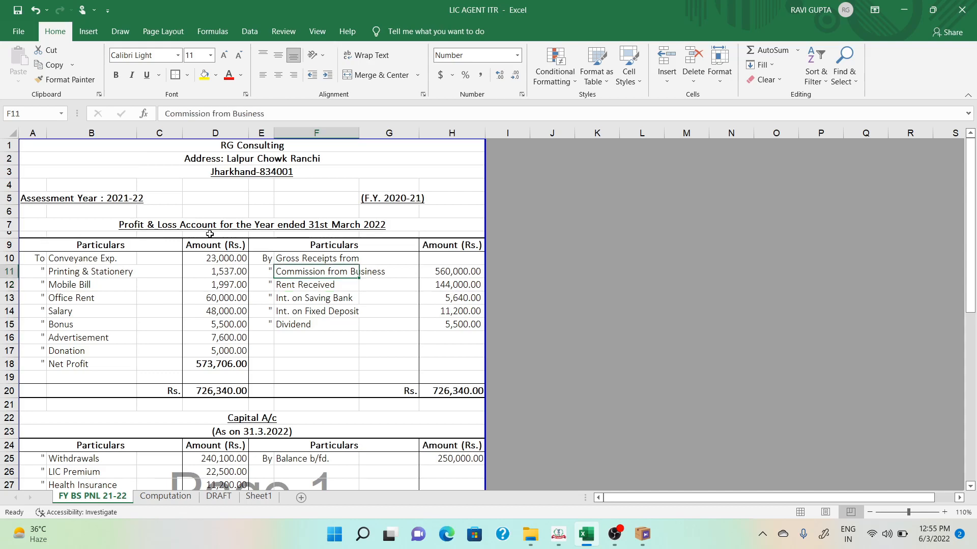
- Label the Commission from Business row as PGBP in cell I11, beside its amount
key(Right)
key(Right)
key(Left)
key(Left)
key(Right)
key(Right)
key(Right)
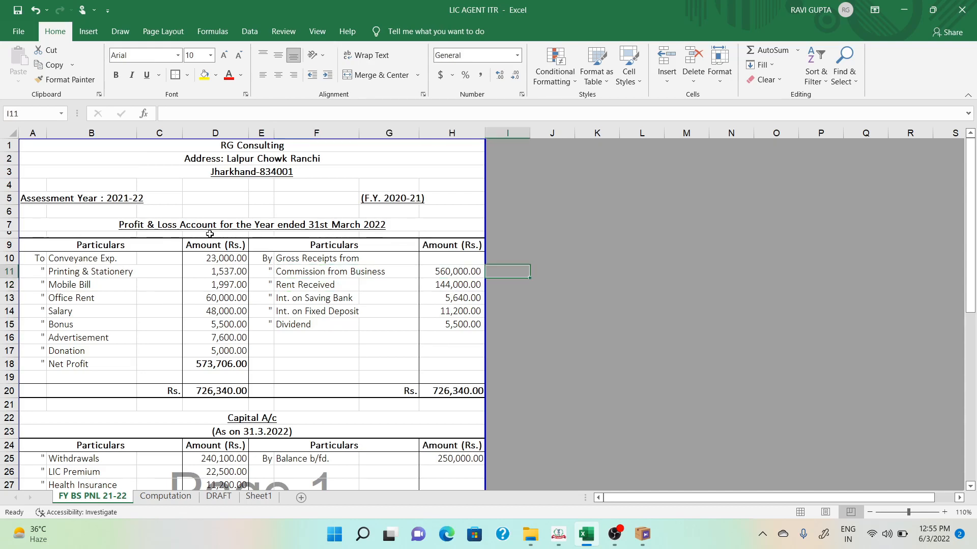
text(B)
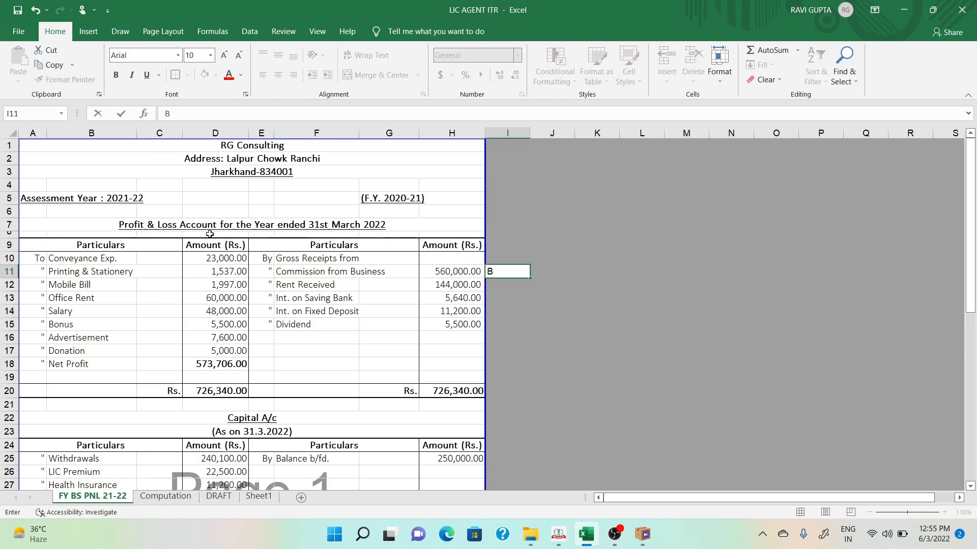
text(H)
key(BackSpace)
key(BackSpace)
text(PGBP)
key(ctrl+Return)
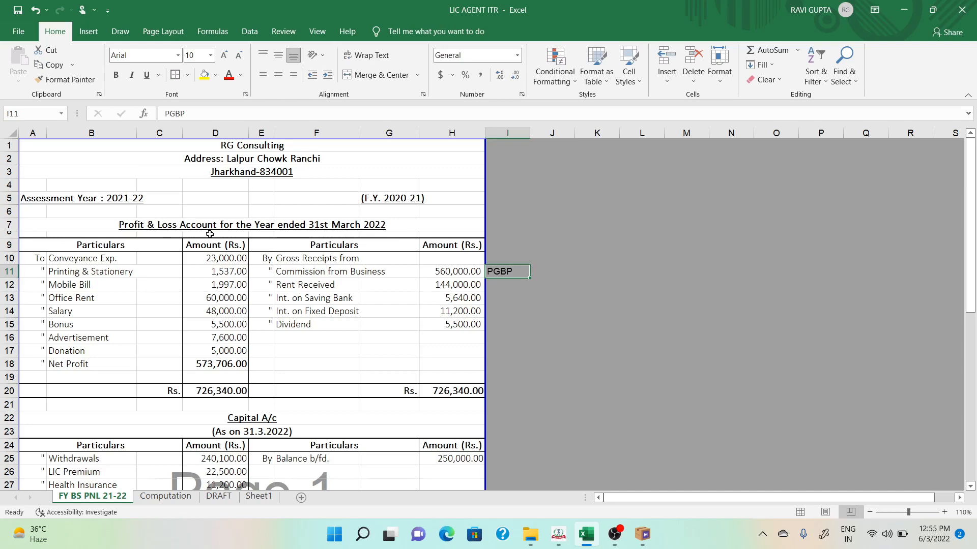
key(Left)
key(Left)
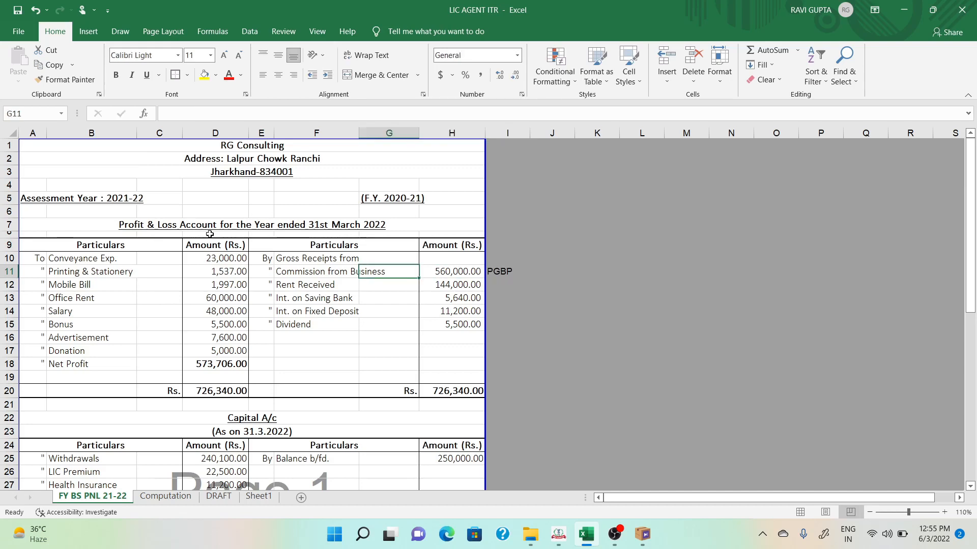
key(Left)
key(Right)
key(Right)
key(Right)
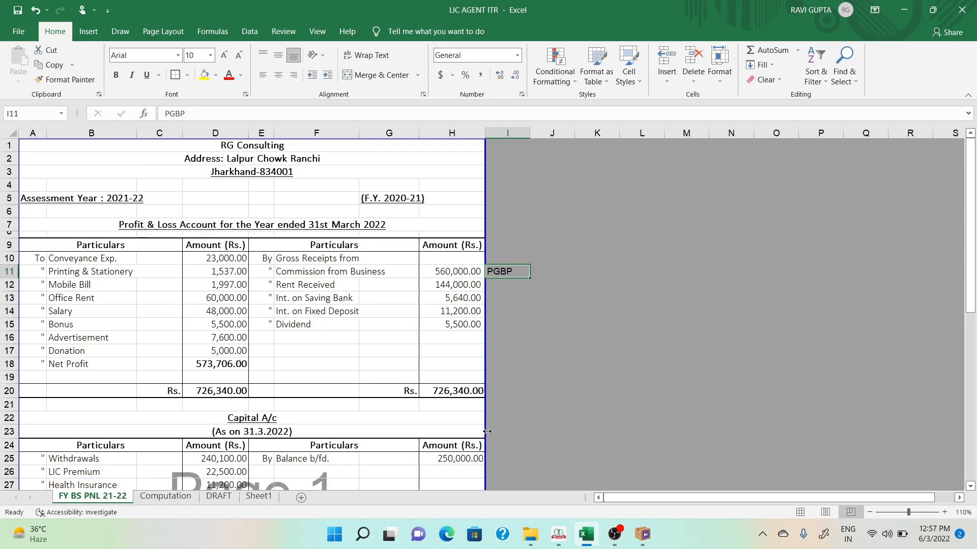
- Label the Rent Received row as HP in cell I12, beside its amount
click(327, 283)
key(Right)
key(Right)
key(Right)
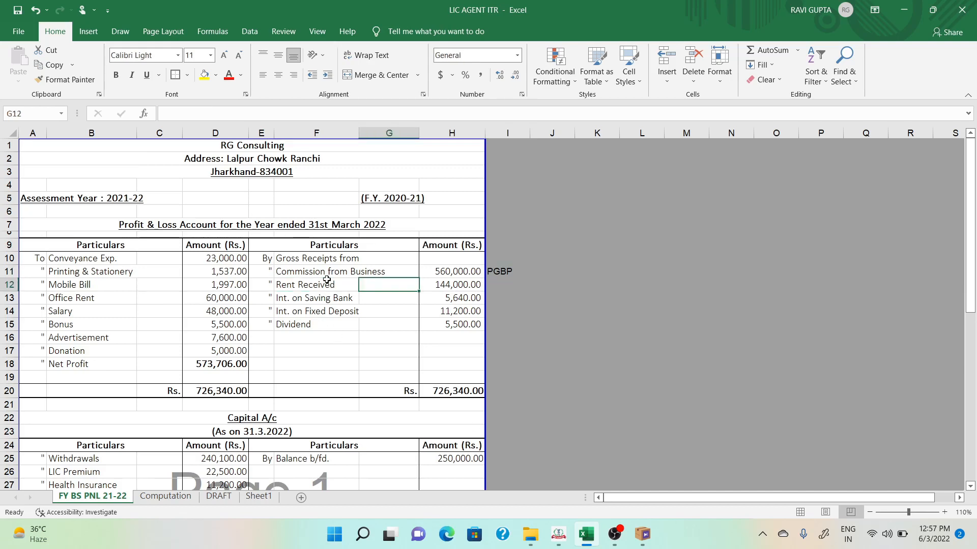
text(H)
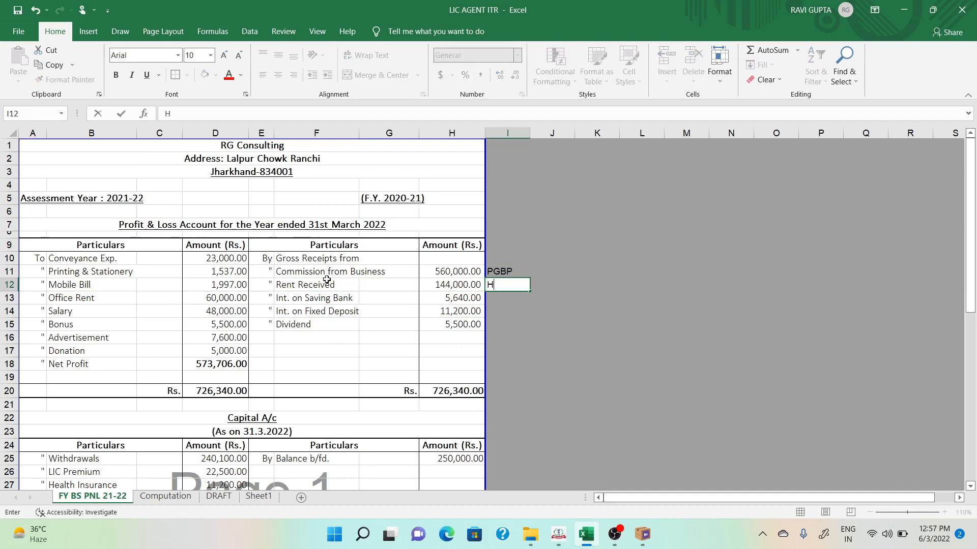
text(P)
key(Left)
key(Left)
key(Left)
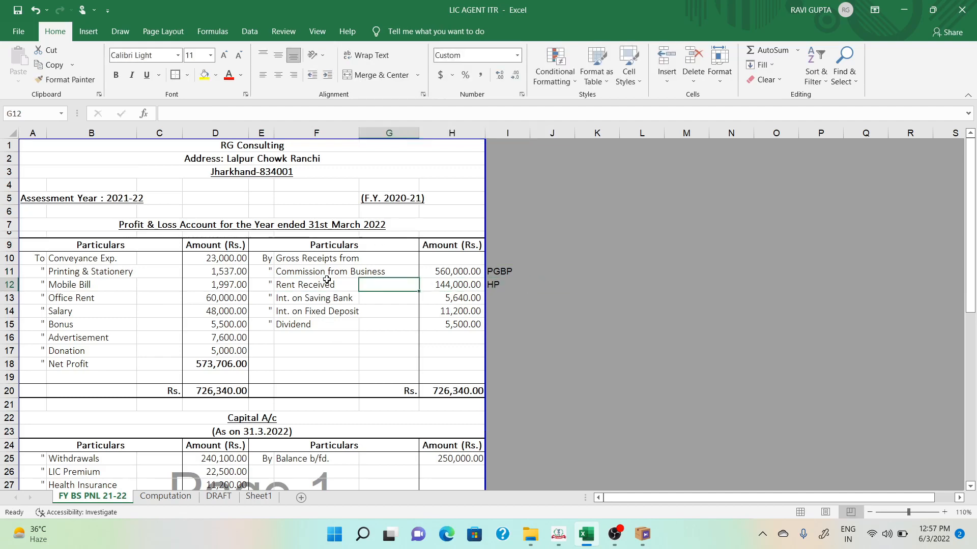
- Label the saving bank interest, fixed deposit interest and dividend rows as OS in cells I13 to I15
key(Down)
key(Left)
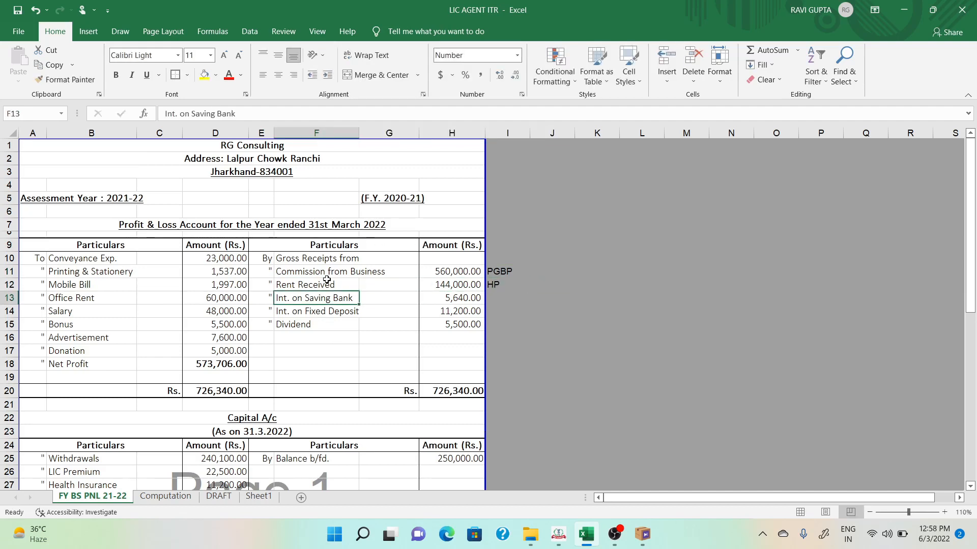
key(Down)
key(Down)
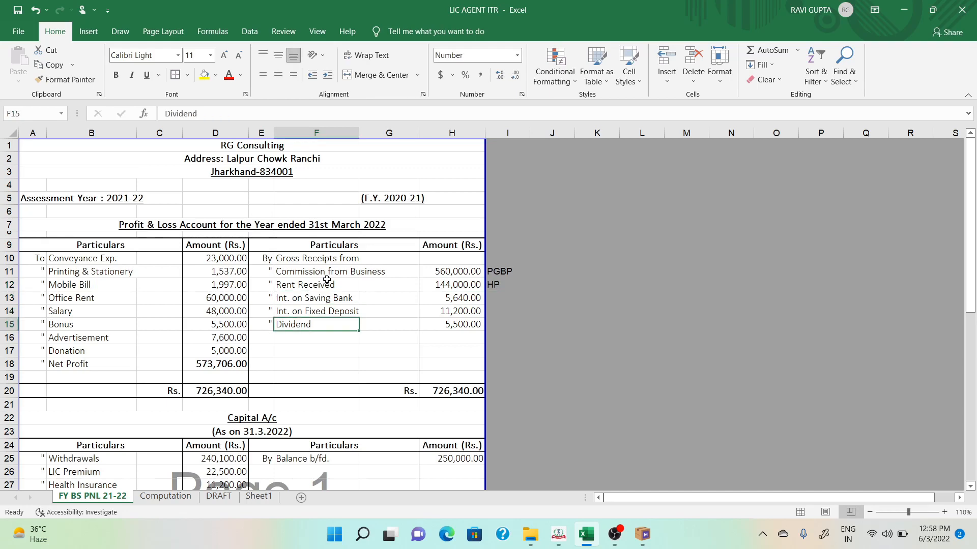
key(Right)
key(Right)
key(Right)
key(Up)
key(Up)
text(O)
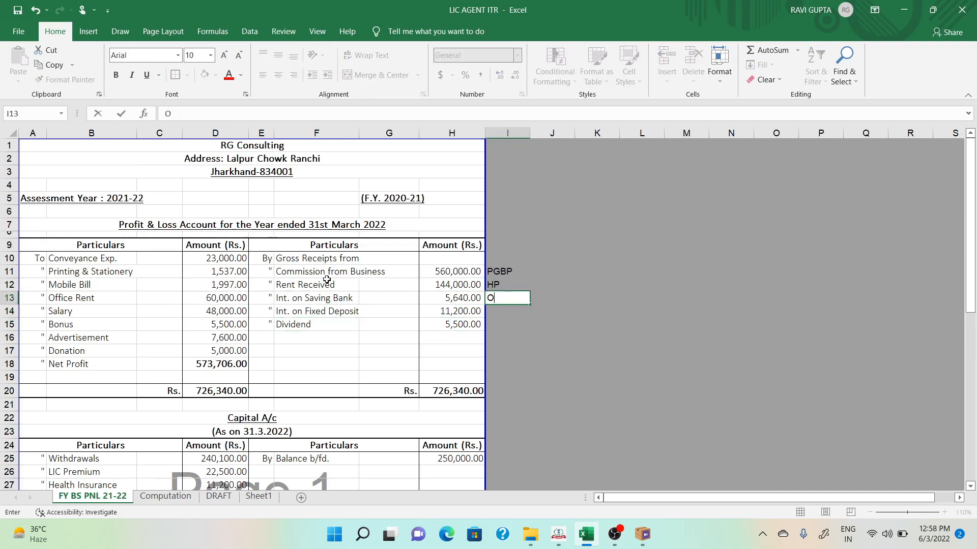
text(S)
key(shift+Down)
key(shift+Down)
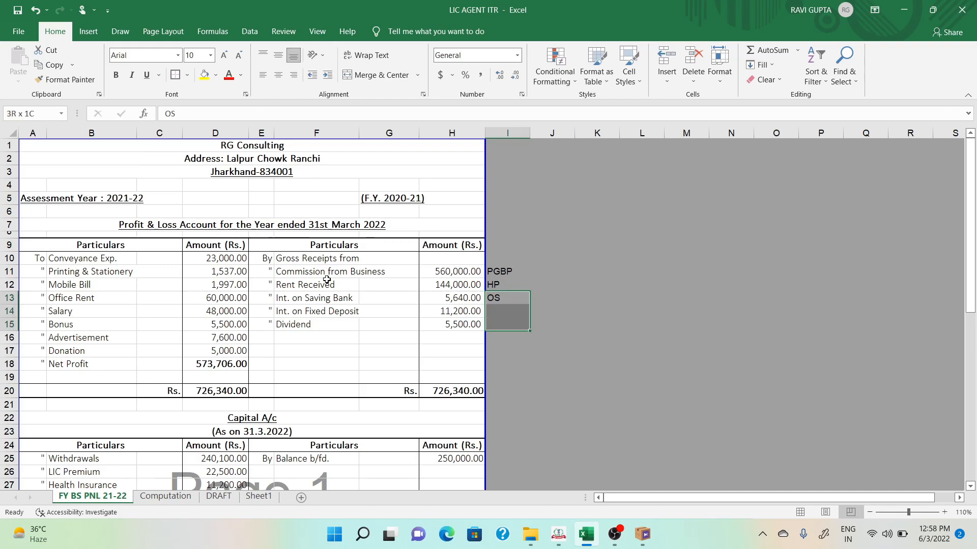
key(ctrl+d)
key(Up)
key(Up)
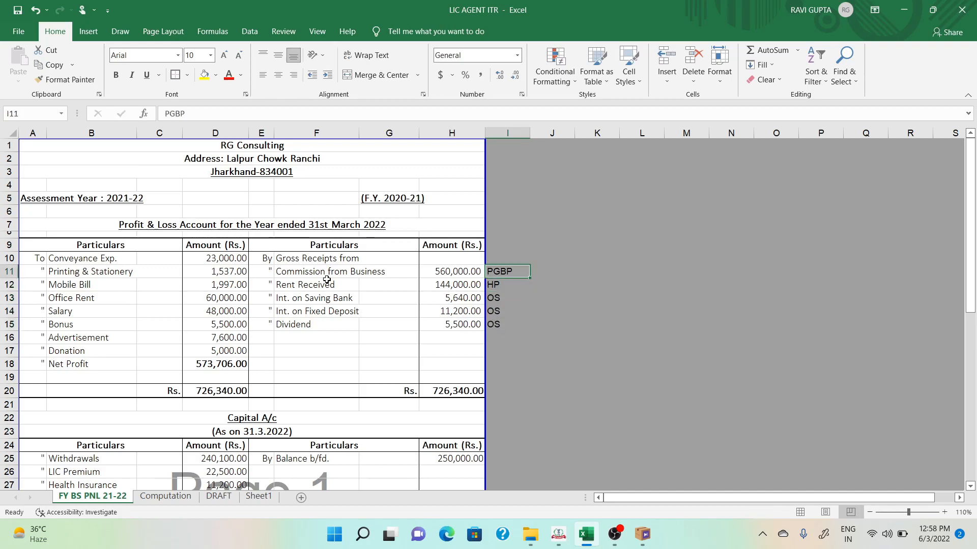
key(Down)
key(Down)
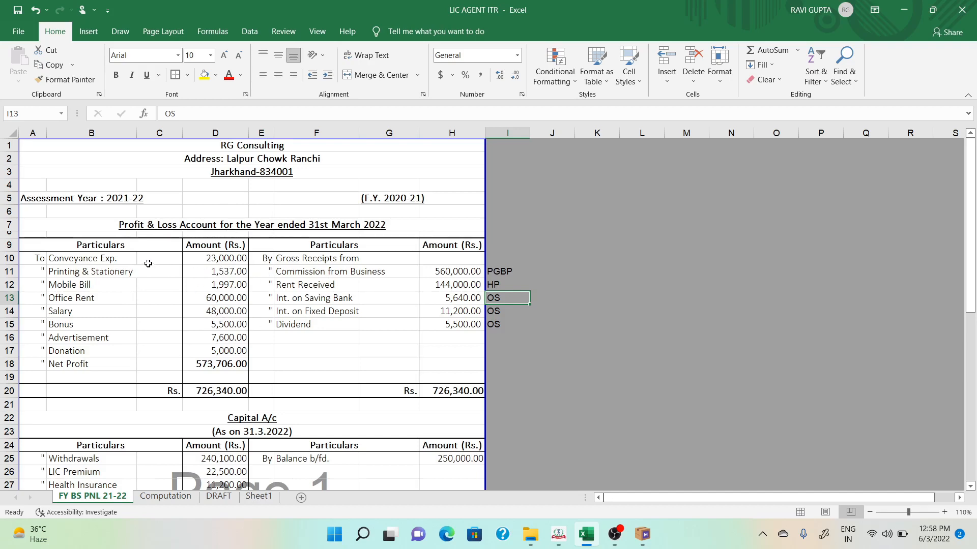
- Look over the expense and gross receipt entries in rows 10 to 16 of the Profit & Loss Account
click(103, 255)
key(Right)
key(Right)
key(Right)
key(Right)
key(Right)
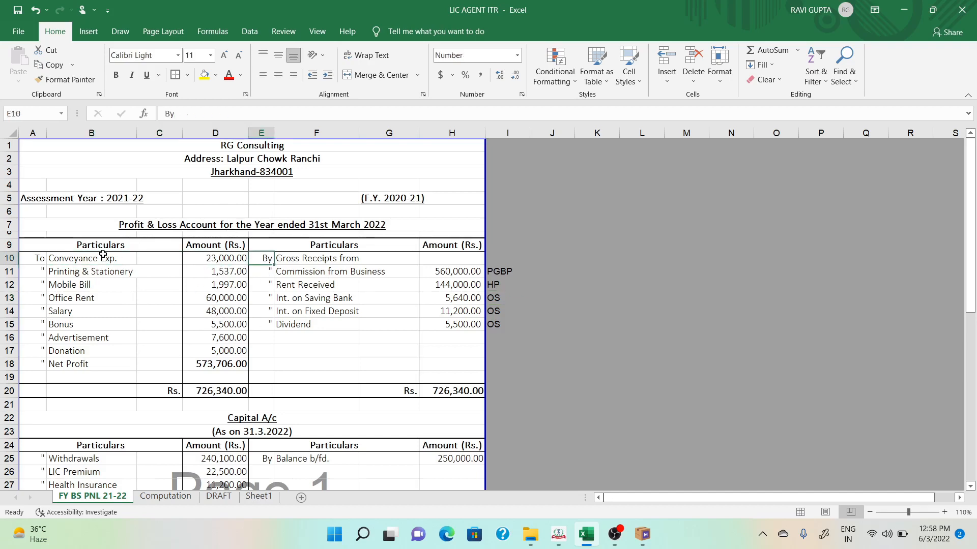
key(Right)
key(Left)
key(Left)
key(Left)
key(Down)
key(Down)
key(Down)
key(Down)
key(Down)
key(Down)
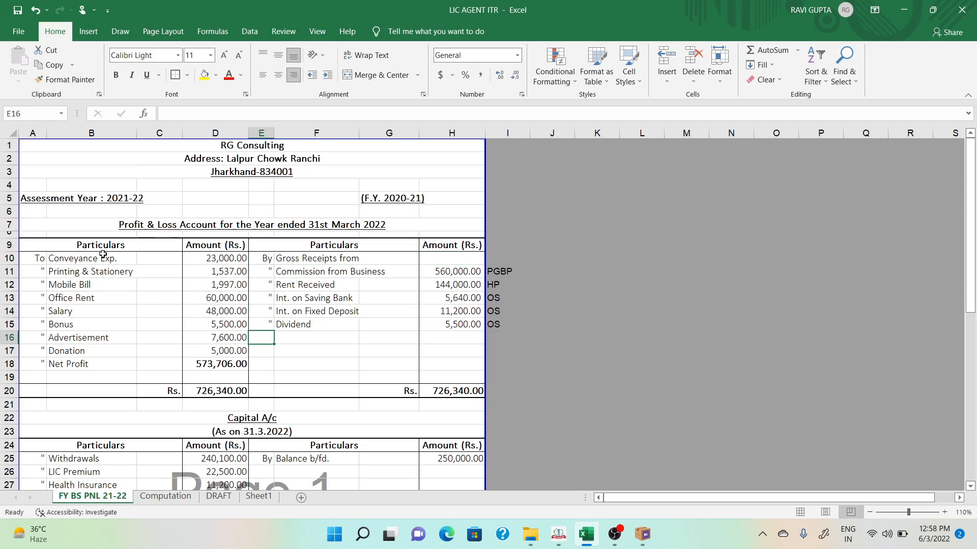
- Review the income amounts in cells H11 to H15 and the total formula in H20
key(Up)
key(Right)
key(Right)
key(Up)
key(Up)
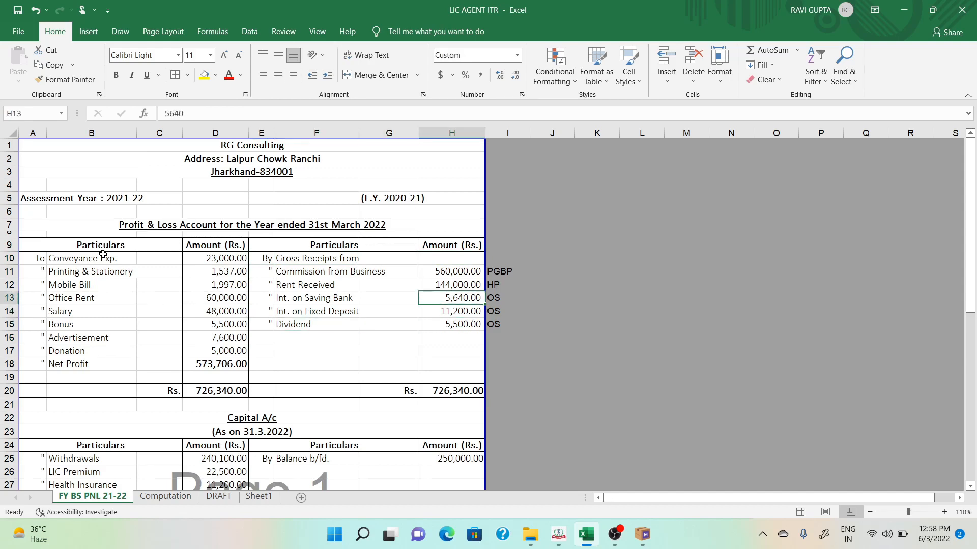
key(Up)
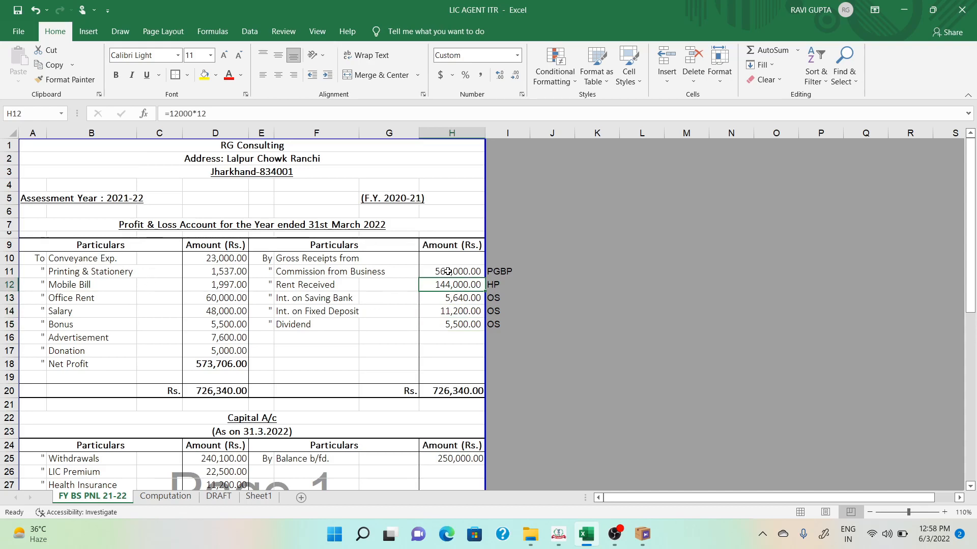
drag(447, 272, 447, 324)
click(443, 390)
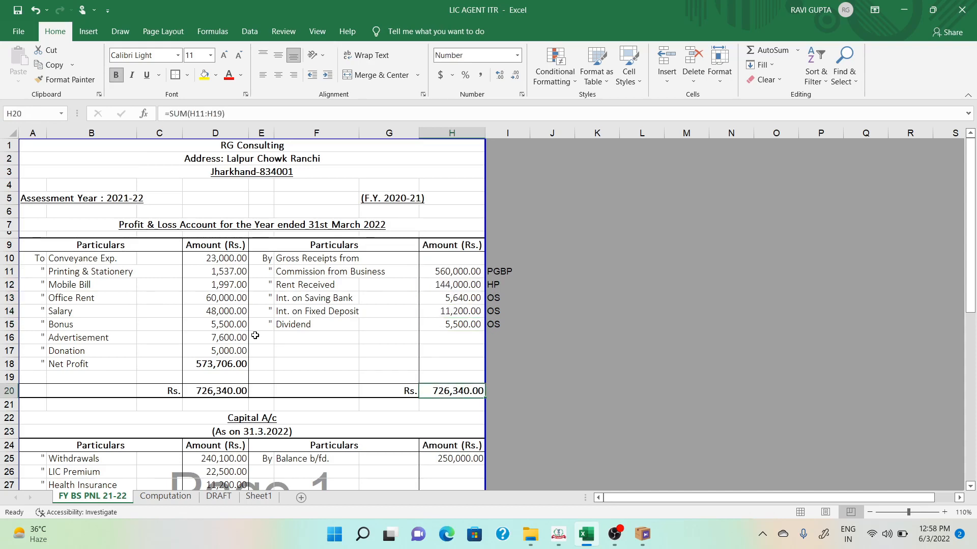
- Check the Conveyance Exp. amount in D10 and the Commission from Business row F11 to H11
click(91, 271)
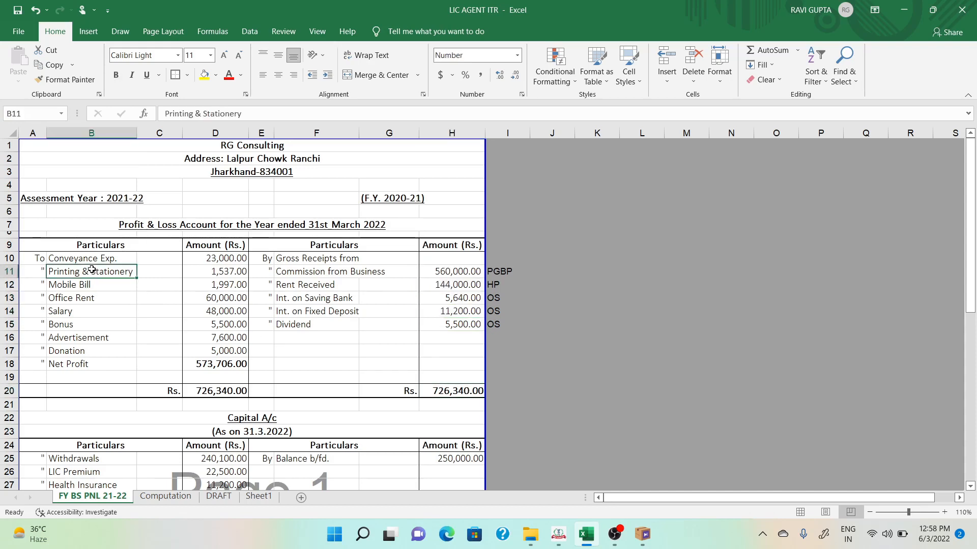
key(Up)
key(Right)
key(Right)
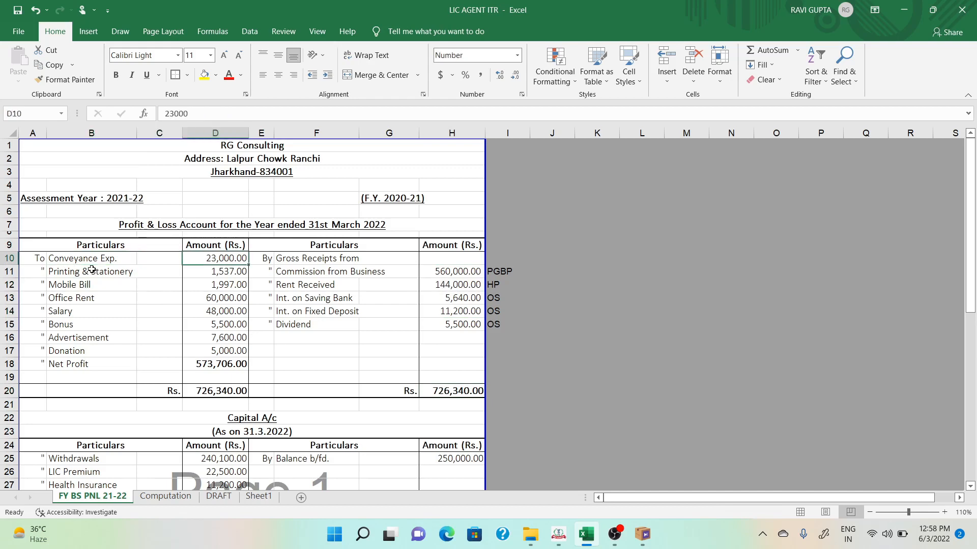
drag(303, 272, 459, 273)
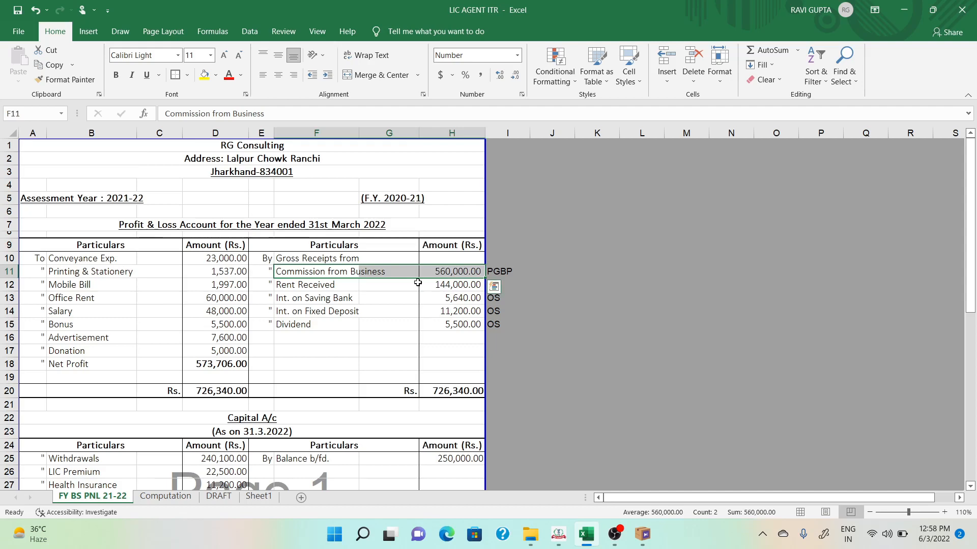
- Review the expense amounts from Conveyance Exp. through Donation in cells D10 to D17 of the Profit & Loss Account
click(173, 258)
key(Right)
key(Down)
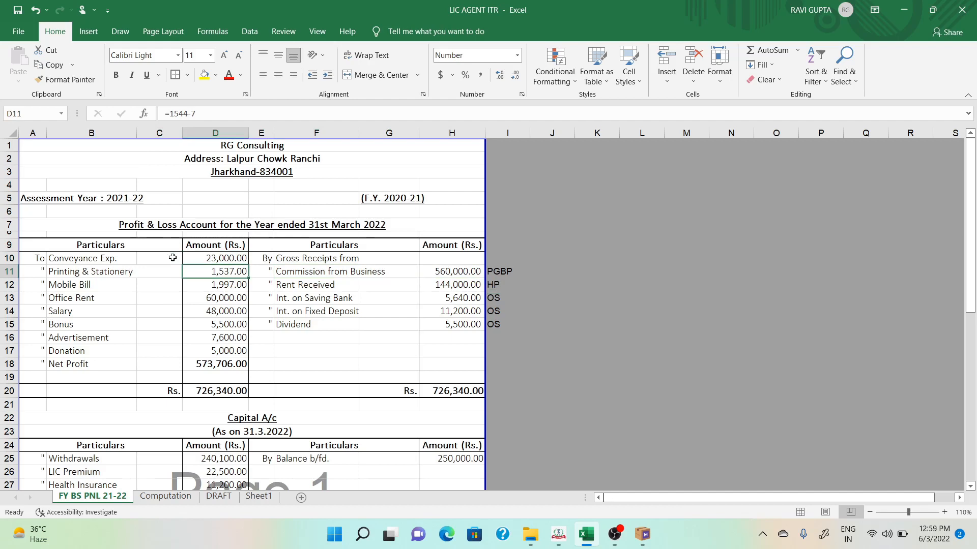
key(Down)
key(Down)
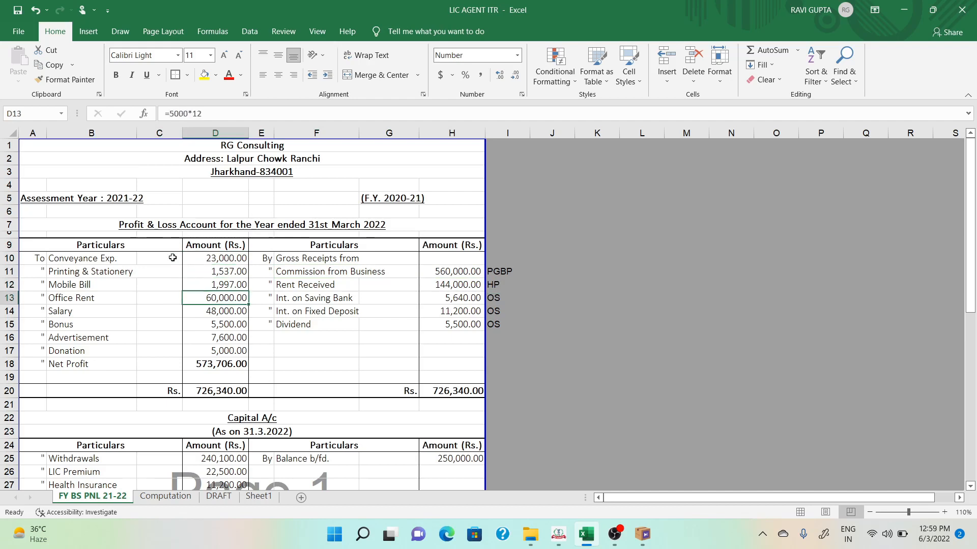
key(Down)
key(Down)
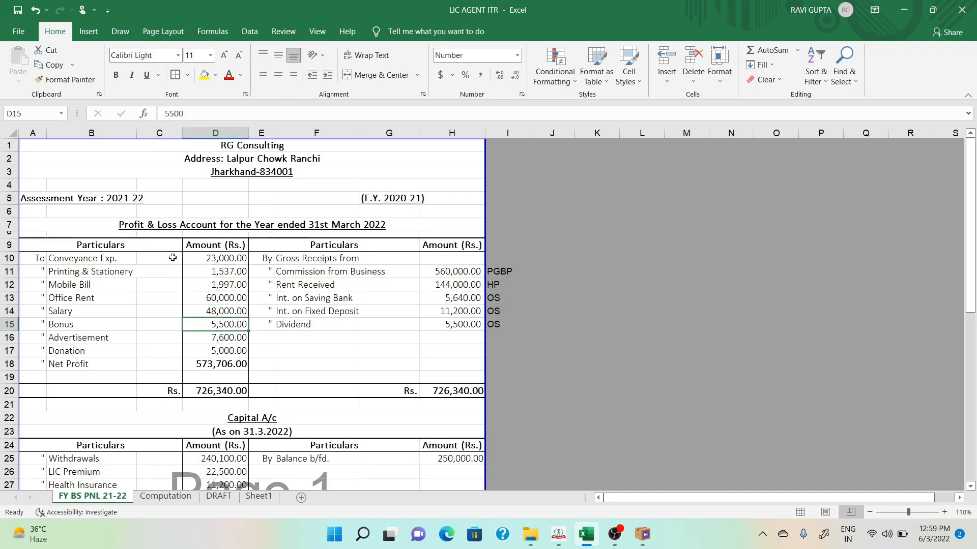
key(Down)
key(Down)
key(Down)
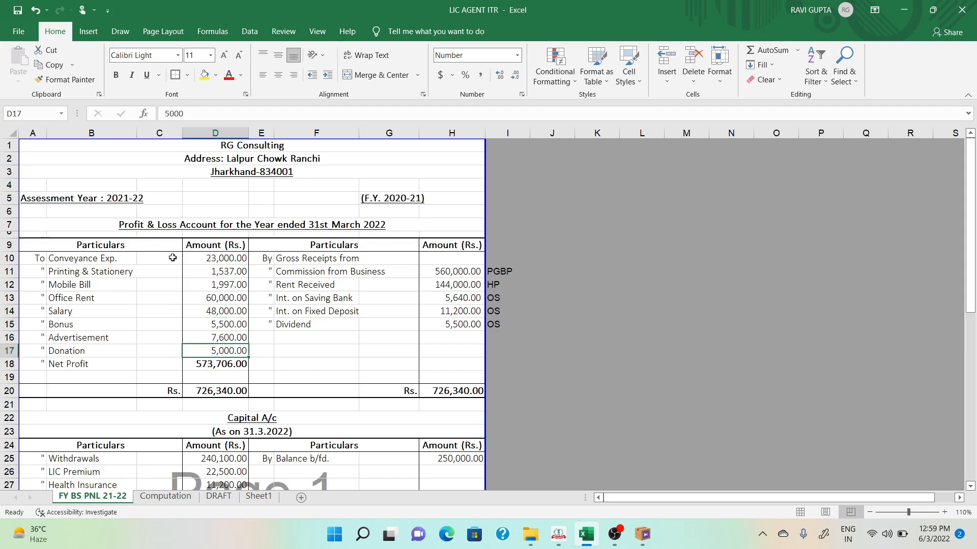
- Inspect the Net Profit row and its formula in cell D18
key(Left)
key(Left)
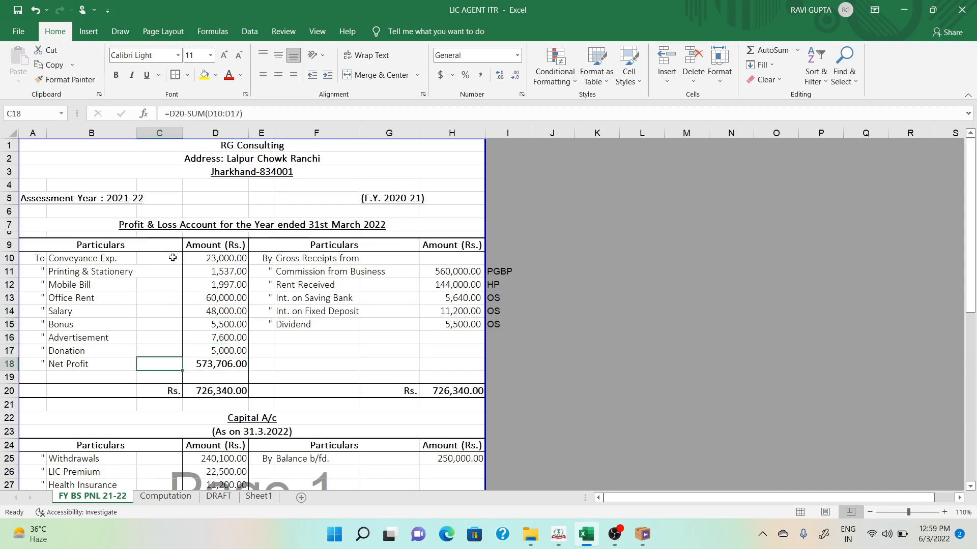
key(Right)
key(Right)
key(Down)
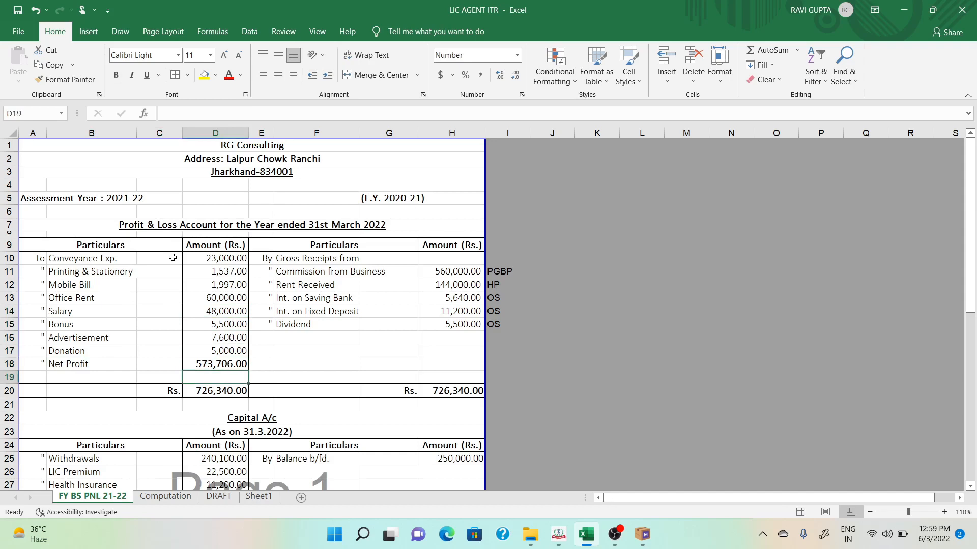
key(Up)
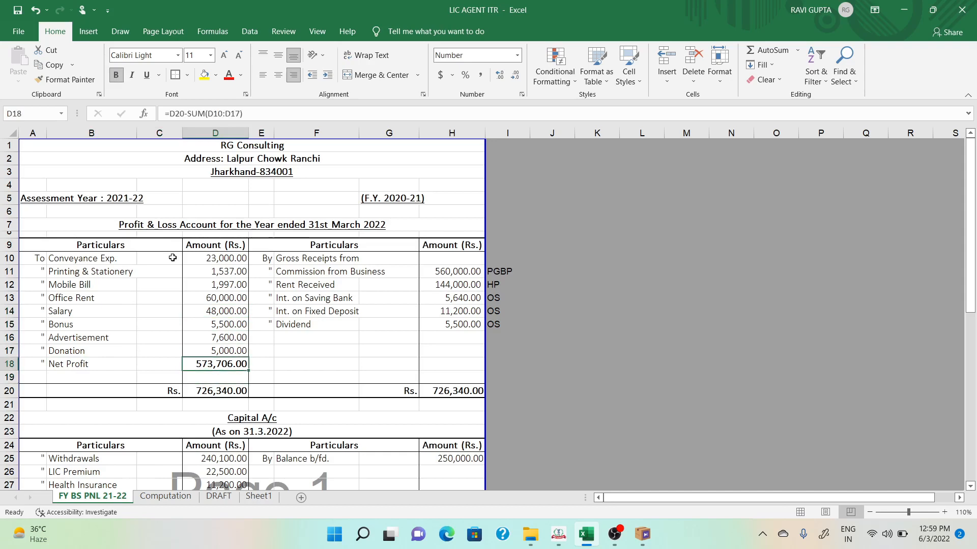
- Examine the opening balance, net profit link and total formula of the Capital A/c in cells H25, H28 and H30
click(161, 371)
key(Down)
key(Down)
key(Down)
key(Down)
key(Down)
key(Down)
key(Down)
key(Down)
key(Down)
key(Down)
key(Down)
key(Down)
key(Down)
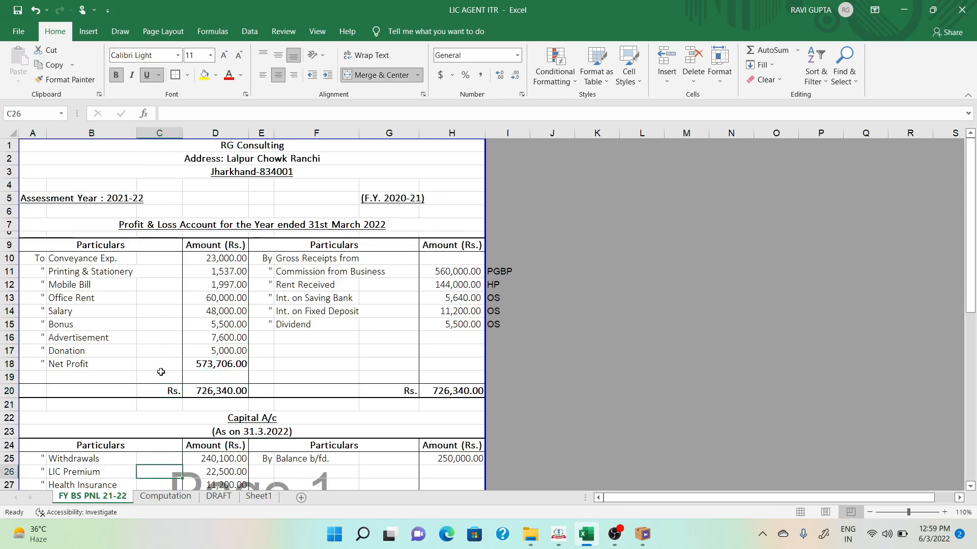
key(Up)
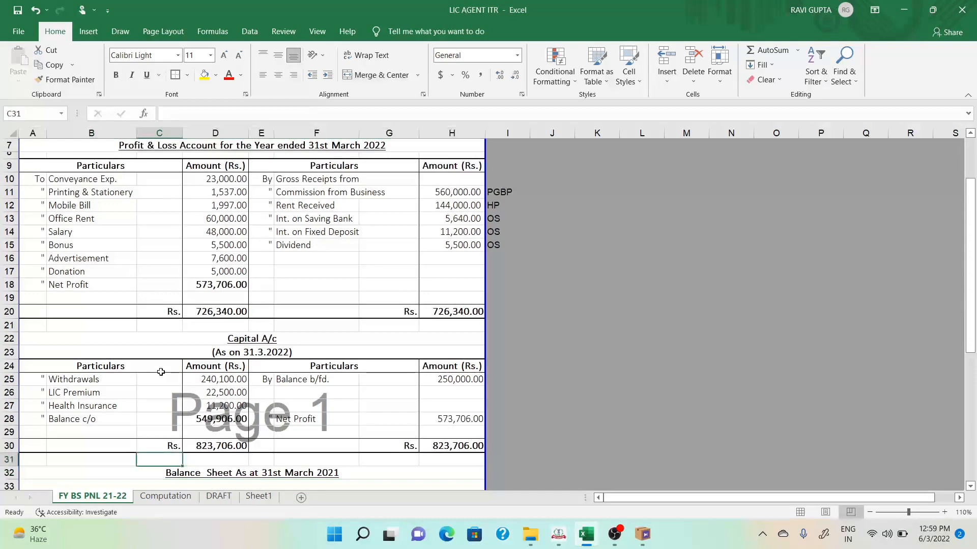
click(453, 379)
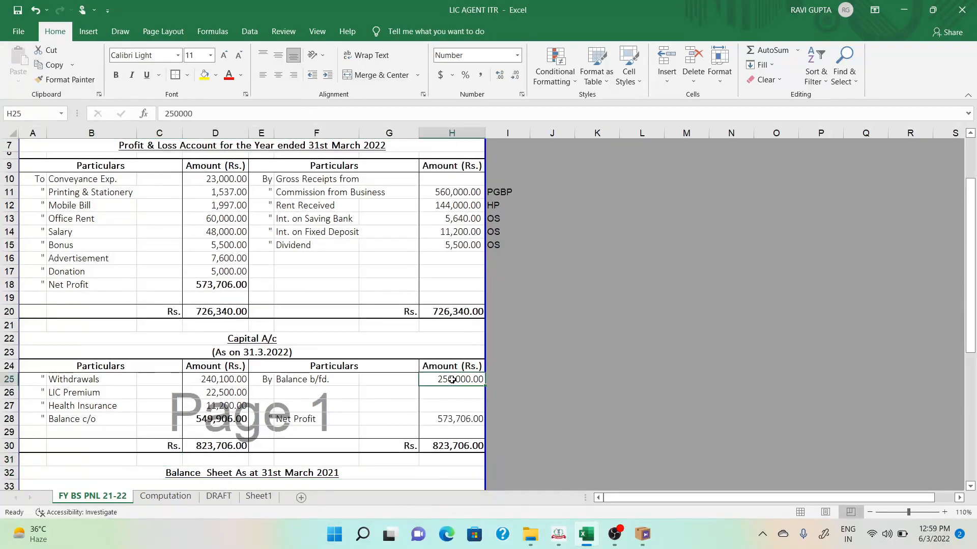
click(441, 423)
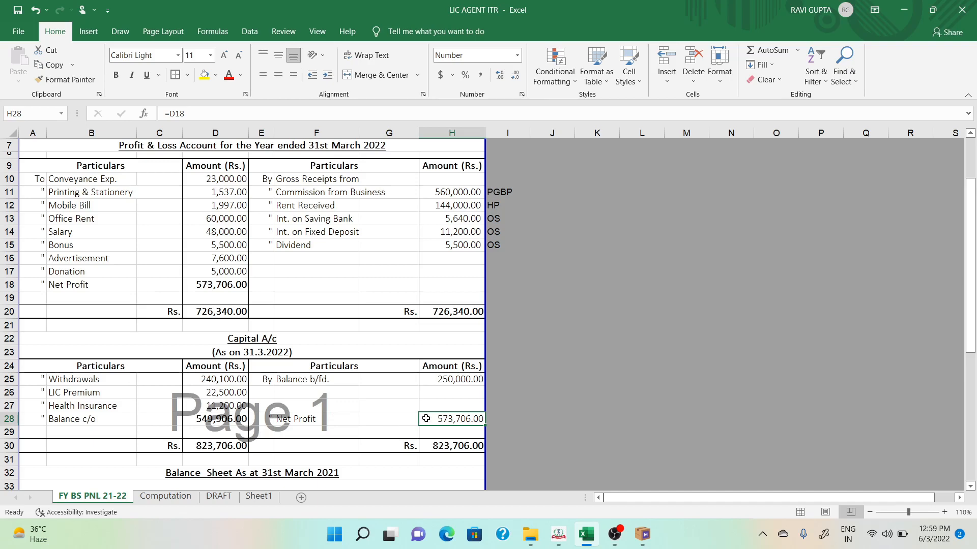
drag(459, 384, 455, 448)
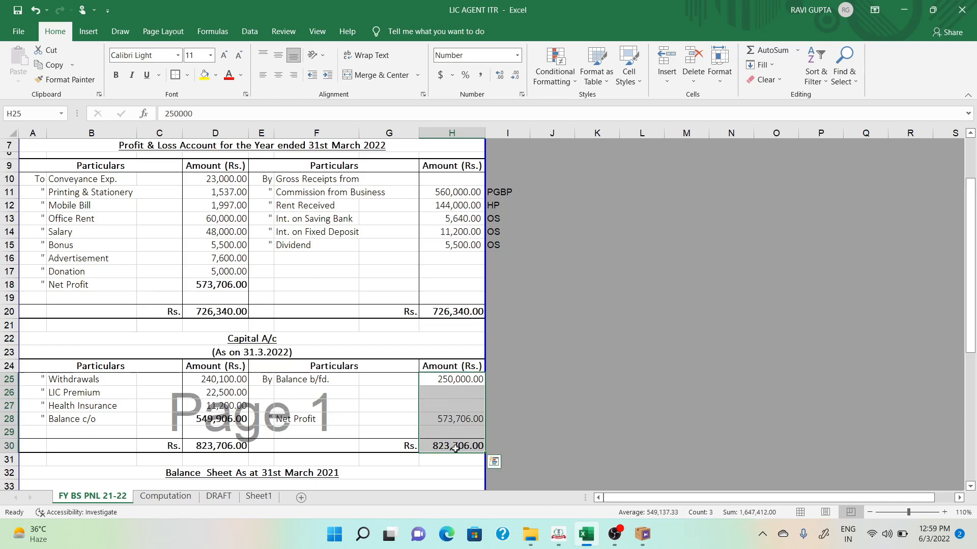
click(455, 448)
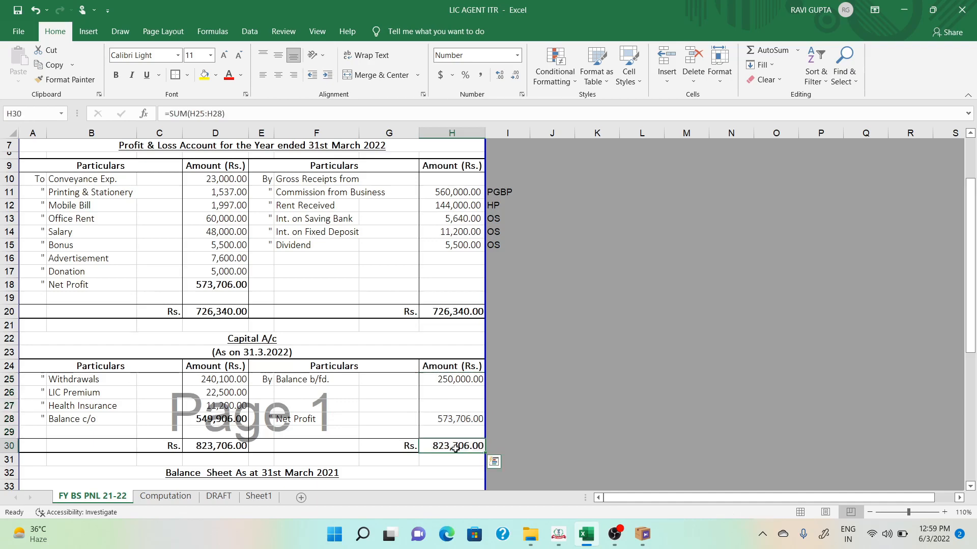
- Review the Withdrawals and LIC Premium amounts in rows 25 and 26 of the Capital A/c
click(74, 378)
key(Right)
key(Right)
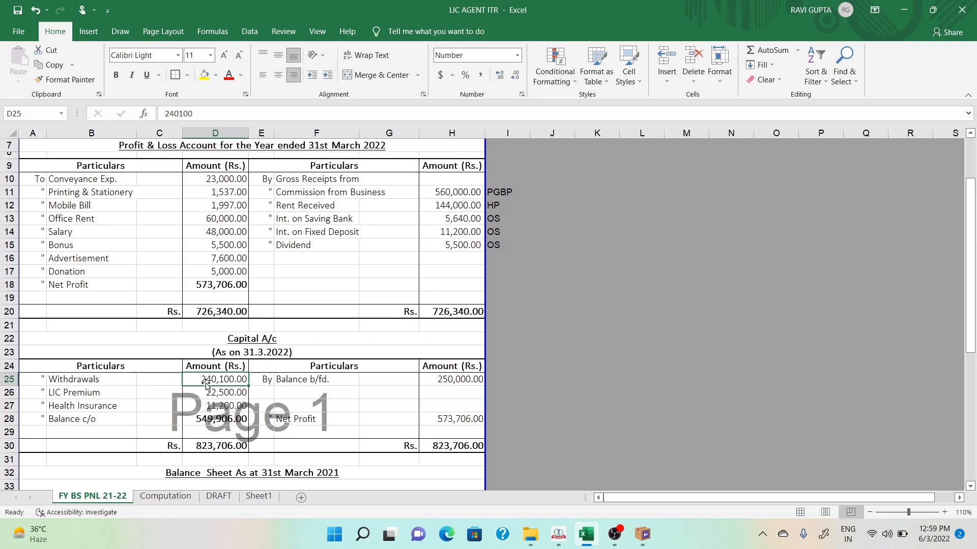
click(168, 381)
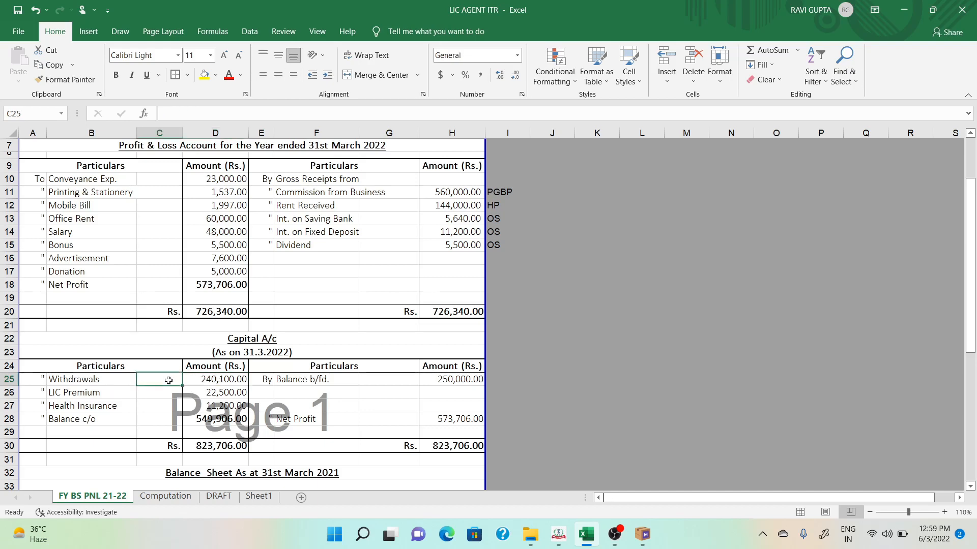
key(Down)
key(Left)
key(Right)
key(Right)
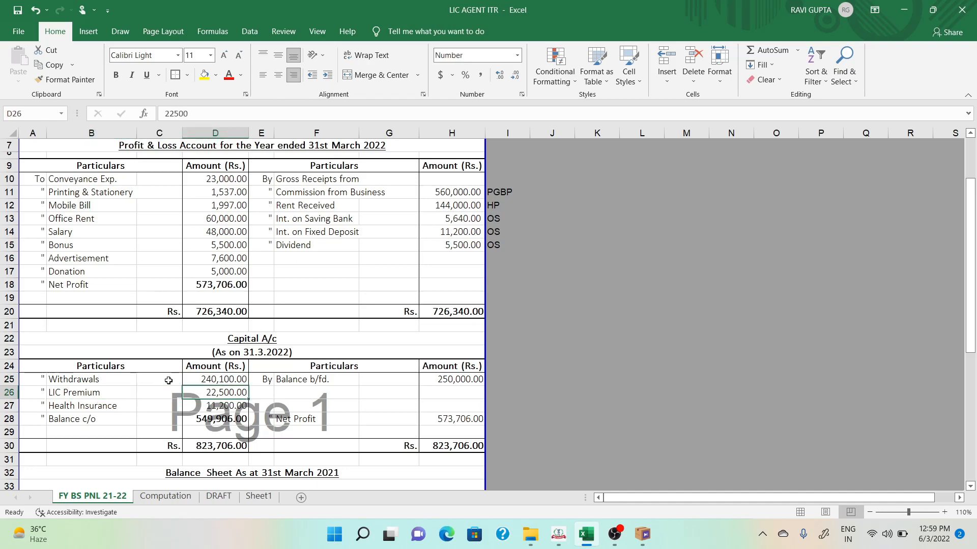
key(Left)
key(Left)
key(Down)
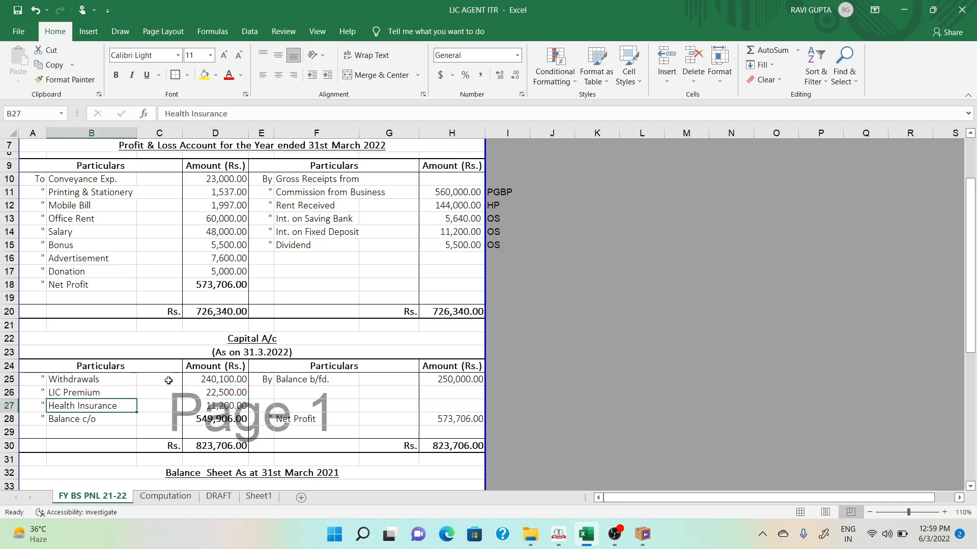
- Check the Health Insurance amount and the Balance c/o formula in cells D27 and D28
key(Right)
key(Right)
key(Left)
key(Left)
key(Right)
key(Right)
key(Down)
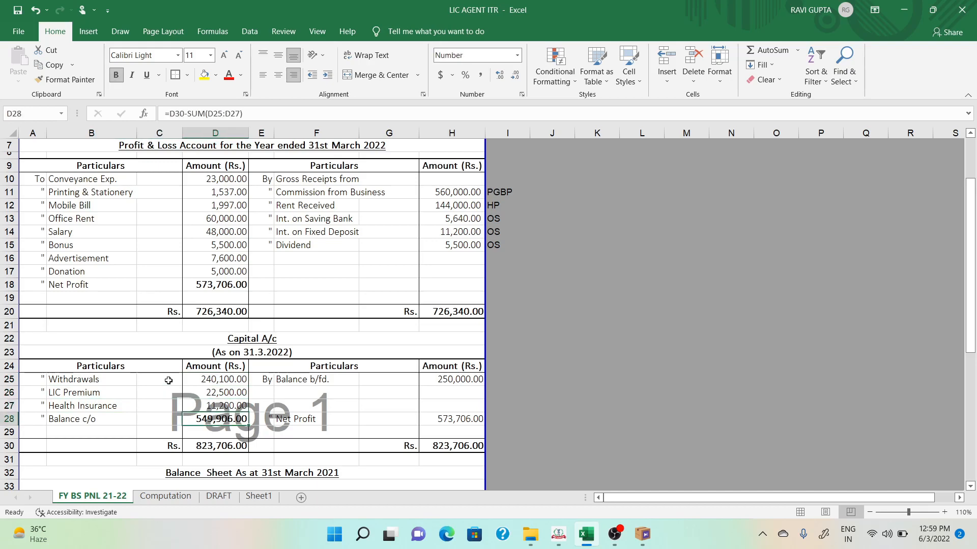
- Correct the year in the Balance Sheet heading in row 32 so it reads 31st March 2022
key(Left)
key(Left)
key(Down)
key(Down)
key(Down)
key(Down)
key(Down)
key(Down)
key(Down)
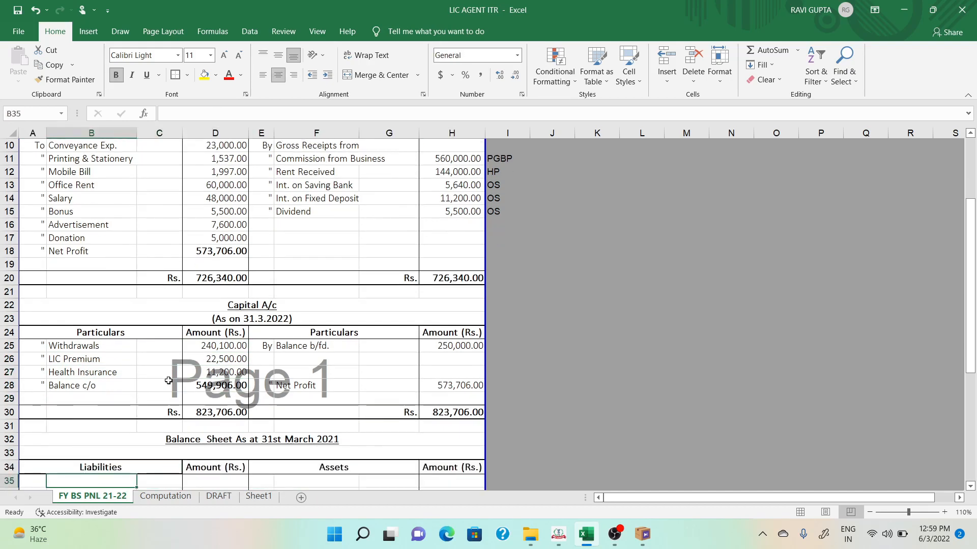
key(Down)
key(Down)
key(Up)
key(Up)
key(Up)
key(Up)
key(Up)
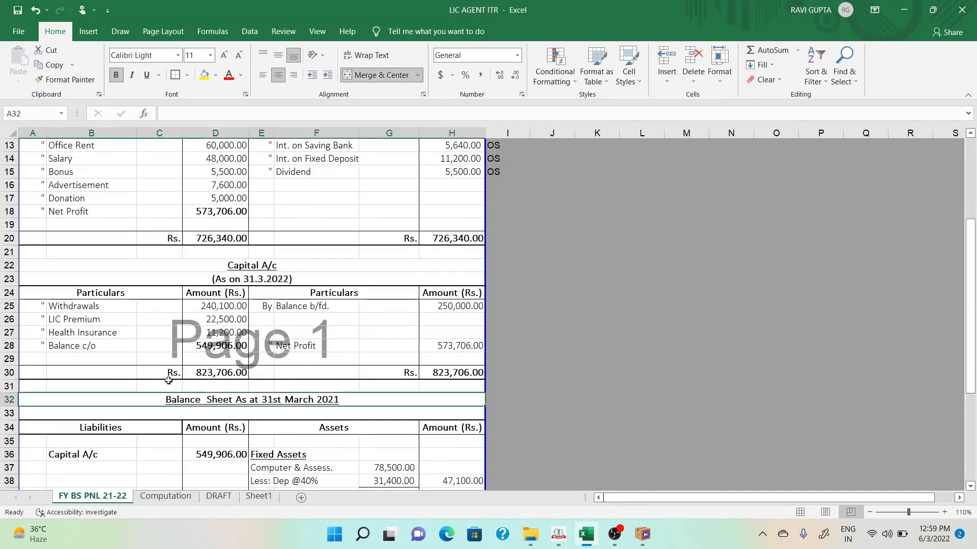
key(Up)
key(Up)
key(Up)
key(Up)
key(Down)
key(Down)
key(Down)
key(Down)
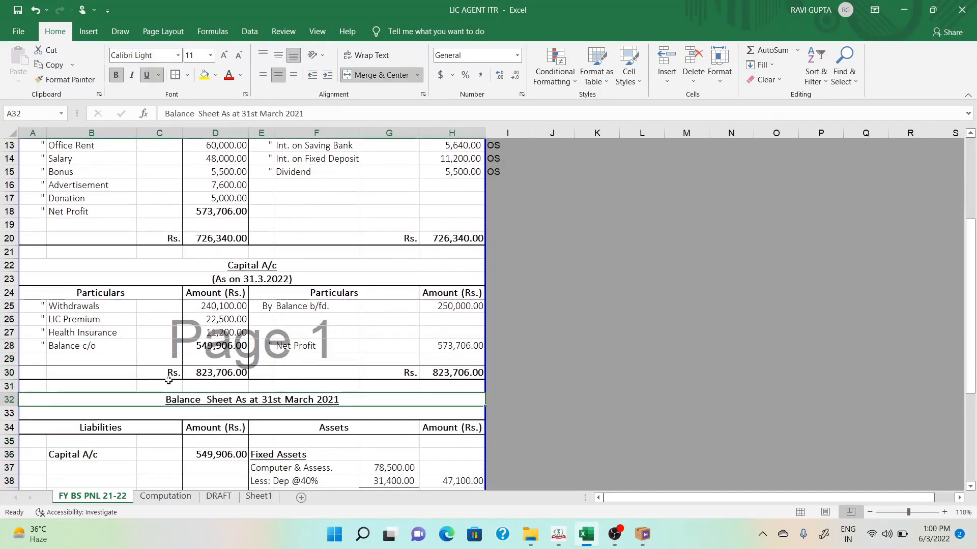
key(F2)
key(BackSpace)
text(2)
key(Return)
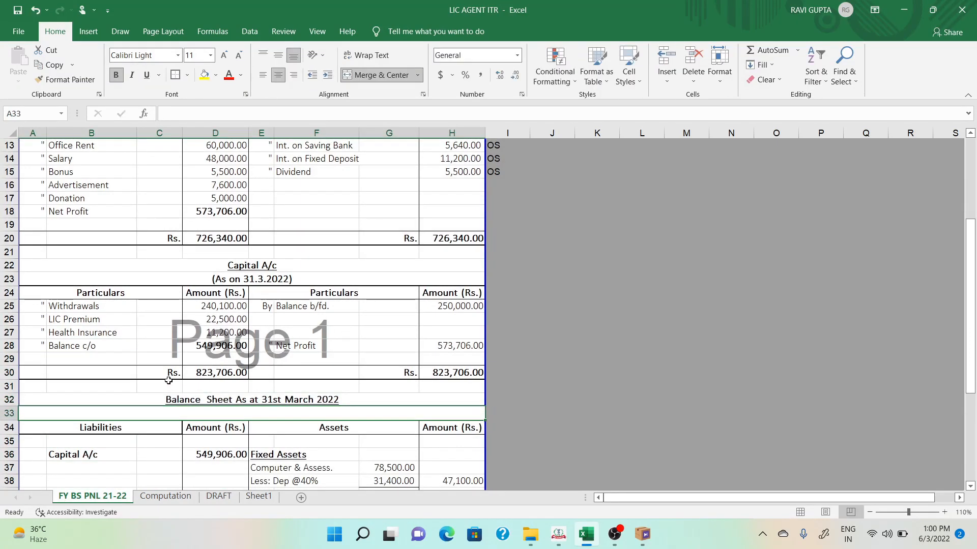
- Examine the Liabilities side of the Balance Sheet, including the Capital A/c link in cell D36
key(Down)
key(Down)
key(Up)
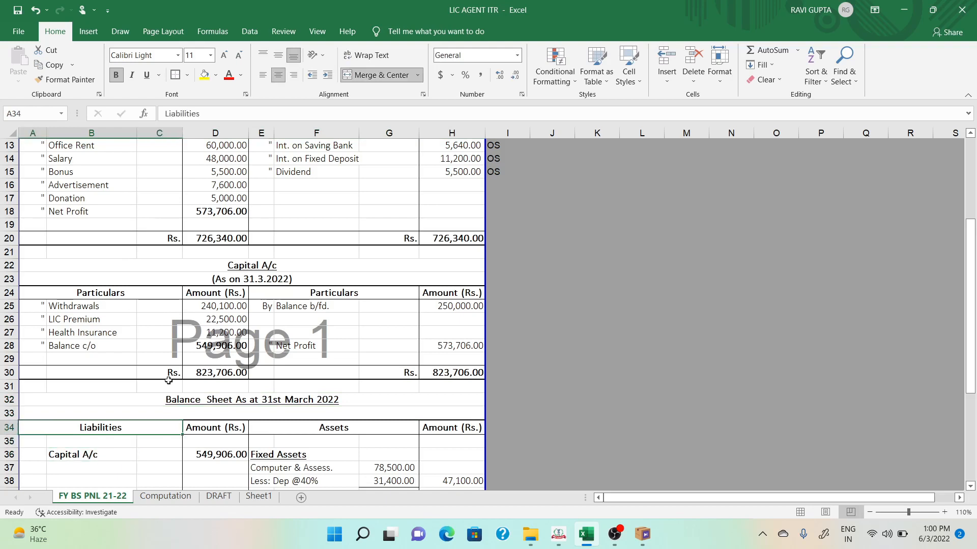
key(Down)
key(Down)
key(Right)
key(Right)
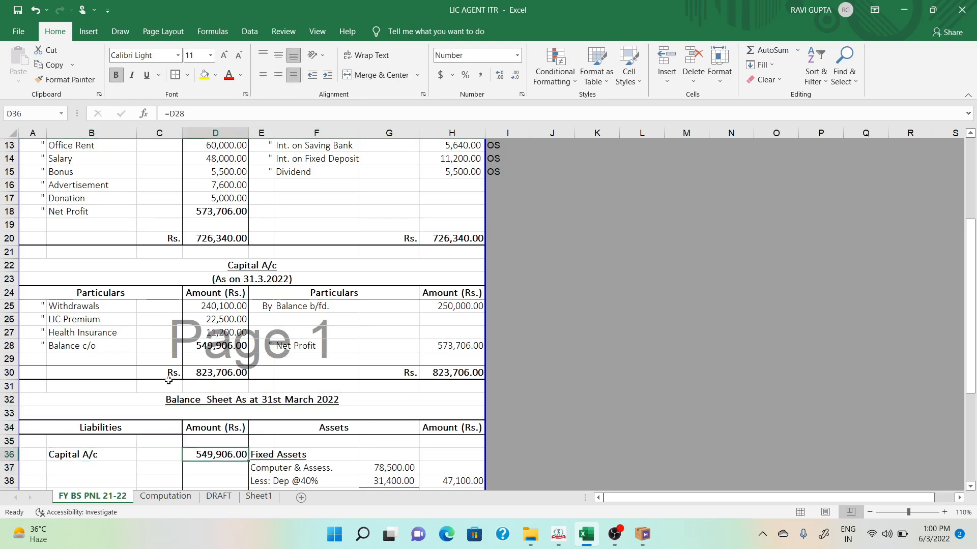
key(Down)
key(Down)
key(Down)
key(Down)
key(Down)
key(Down)
key(Down)
key(Down)
key(Down)
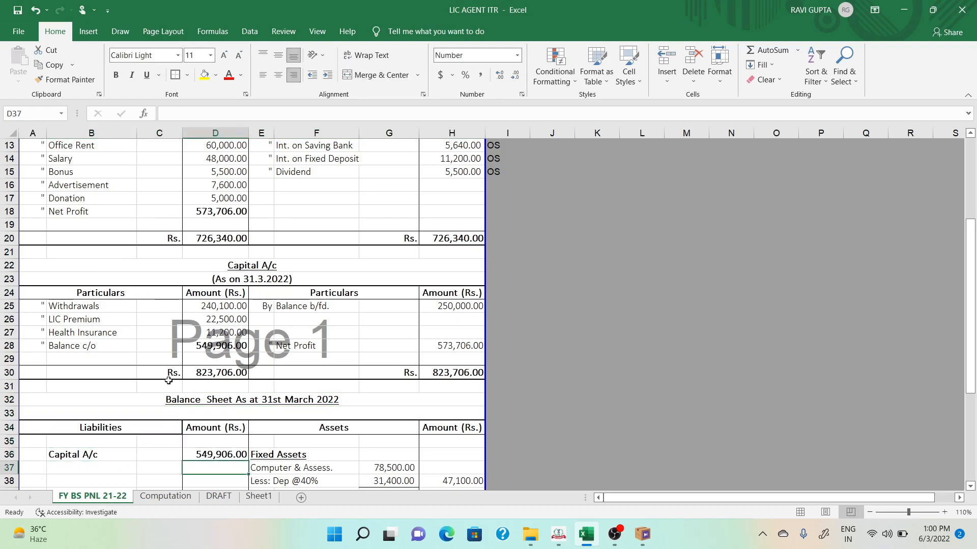
key(Up)
key(Up)
key(Up)
key(Up)
key(Up)
key(Up)
key(Up)
key(Up)
key(Up)
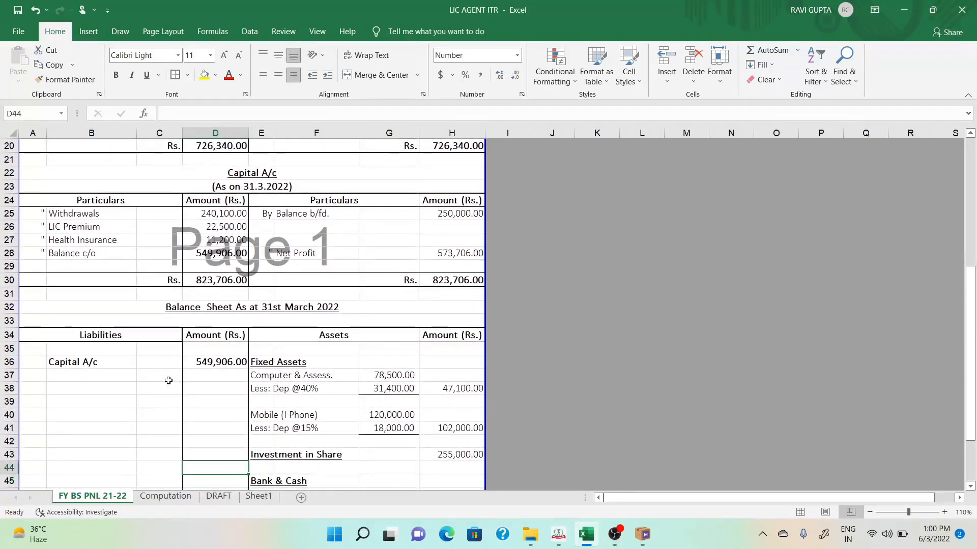
- Review the computer and mobile fixed assets with their depreciation in cells G37 to G41
key(Right)
key(Right)
key(Right)
key(Down)
key(Down)
key(Down)
key(Down)
key(Down)
key(Down)
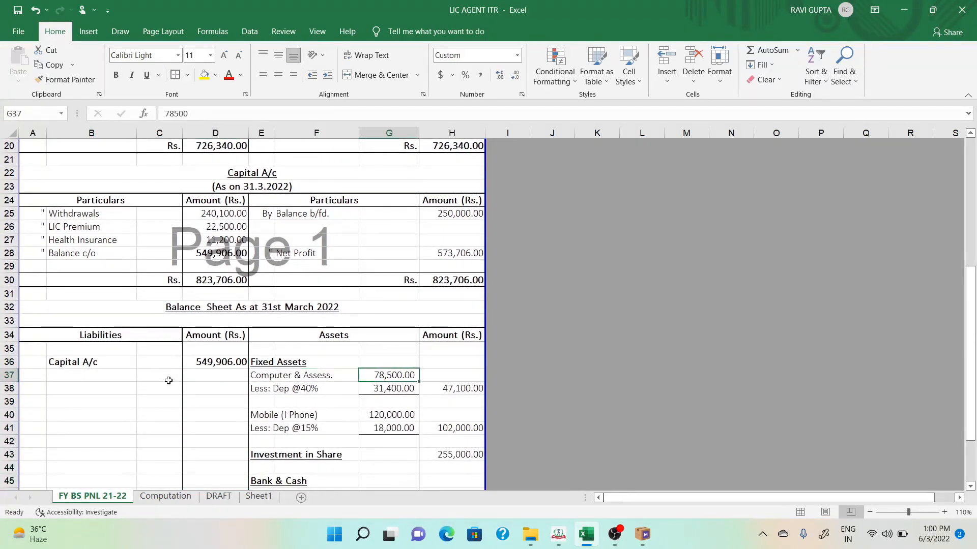
key(Down)
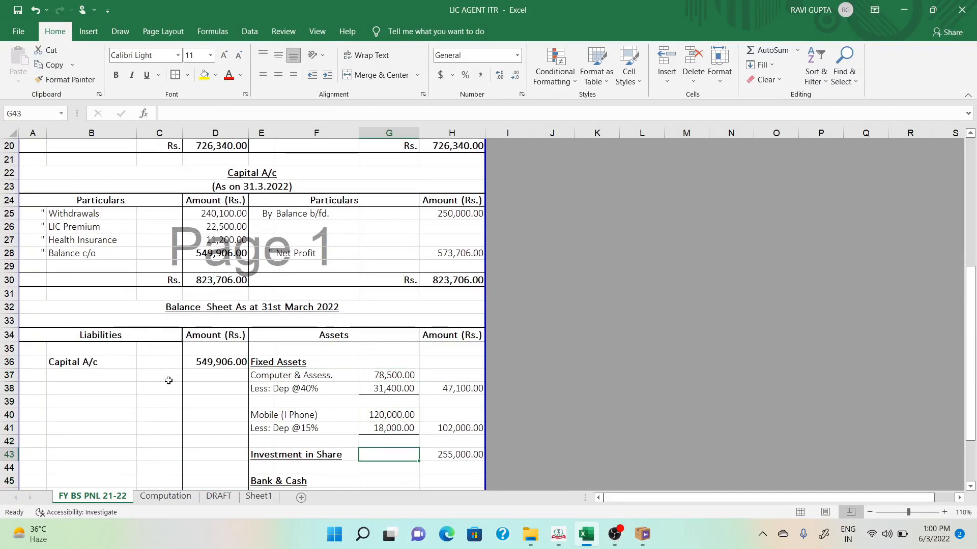
- Look over the Investment in Share and State Bank of India rows on the Assets side of the Balance Sheet
key(Left)
key(Right)
key(Right)
key(Down)
key(Down)
key(Down)
key(Down)
key(Down)
key(Down)
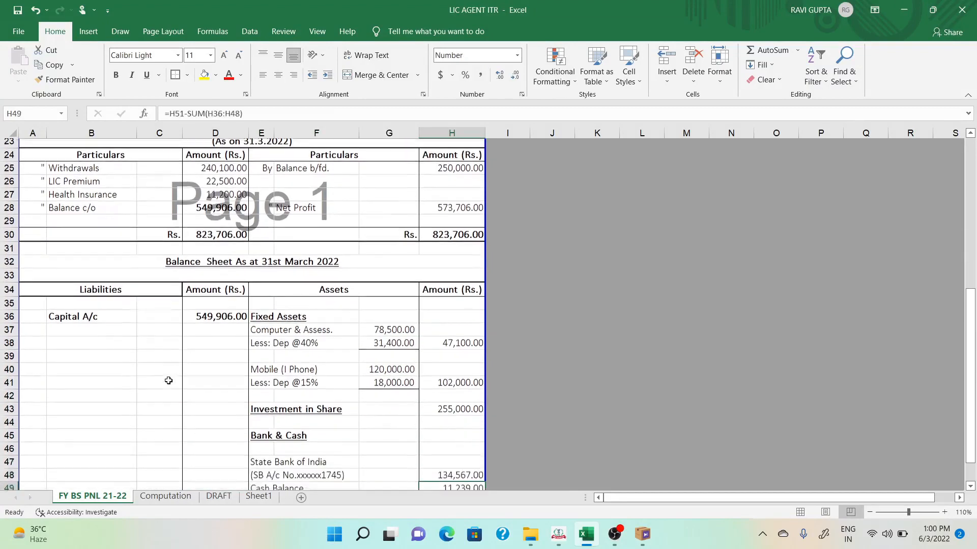
key(Up)
key(Left)
key(Left)
key(Right)
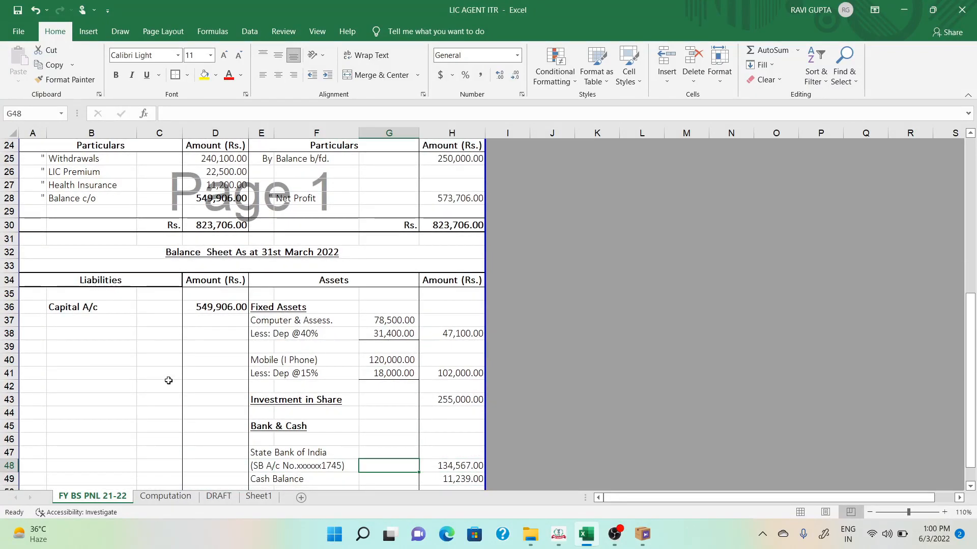
- Inspect the Cash Balance formula in H49 and the assets total in H51
key(Right)
key(Down)
key(Down)
key(Down)
key(Up)
key(Up)
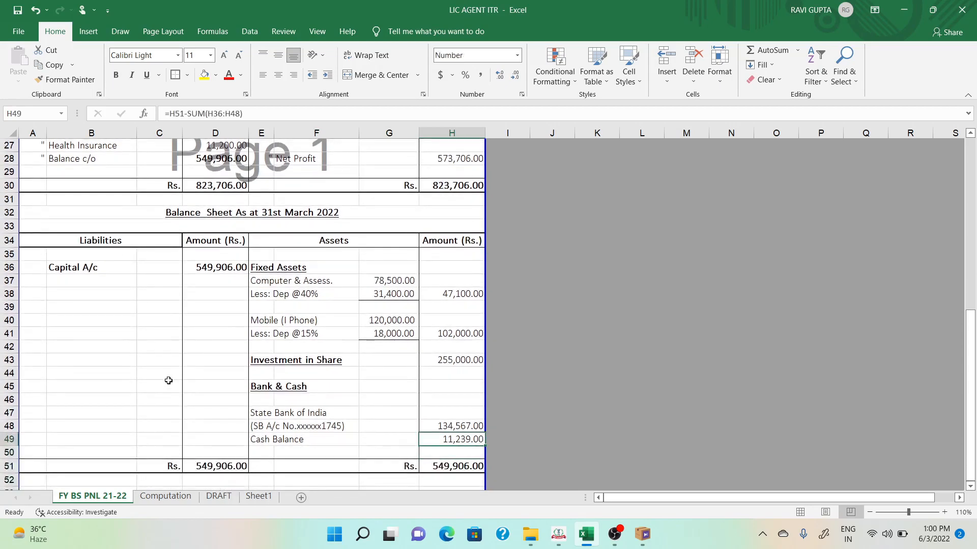
key(Left)
key(Left)
key(Left)
key(Right)
key(Right)
key(Right)
key(Down)
key(Down)
key(Down)
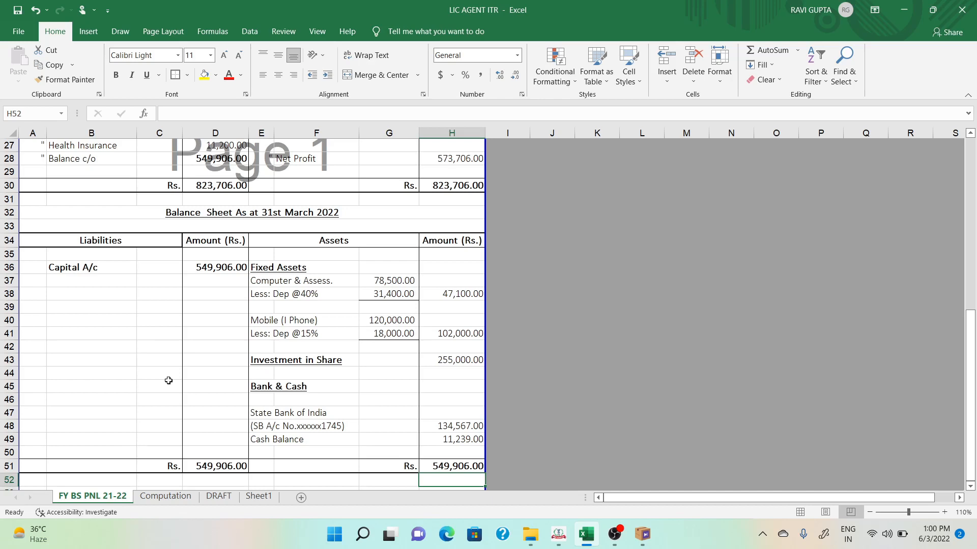
- Open the Commission Income notes on Sheet1 from the Balance Sheet
click(222, 345)
key(Up)
key(Up)
key(Up)
key(Up)
key(Up)
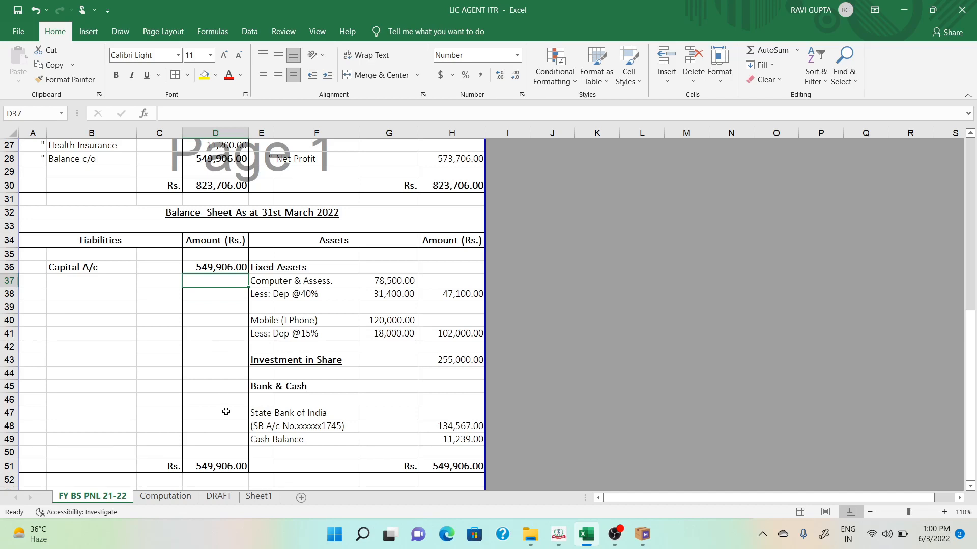
click(267, 499)
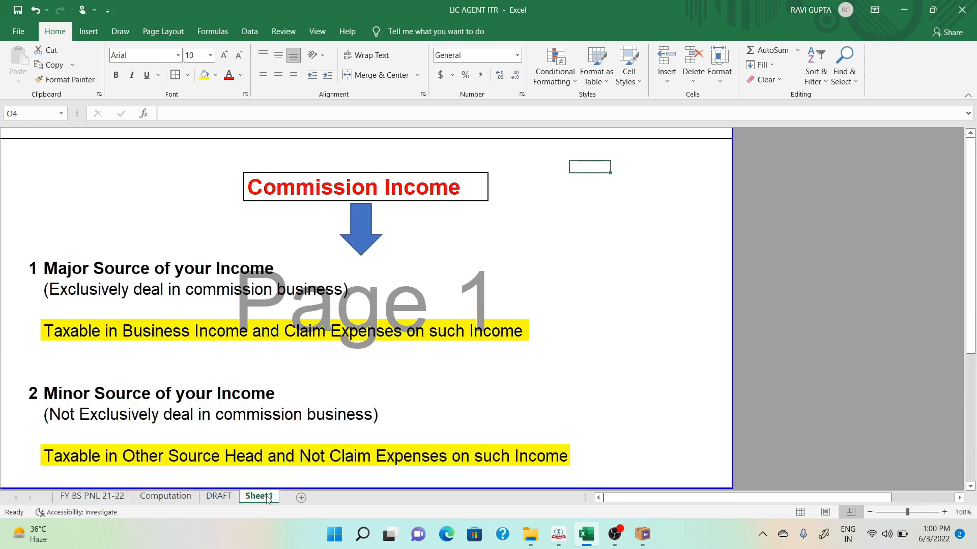
click(281, 432)
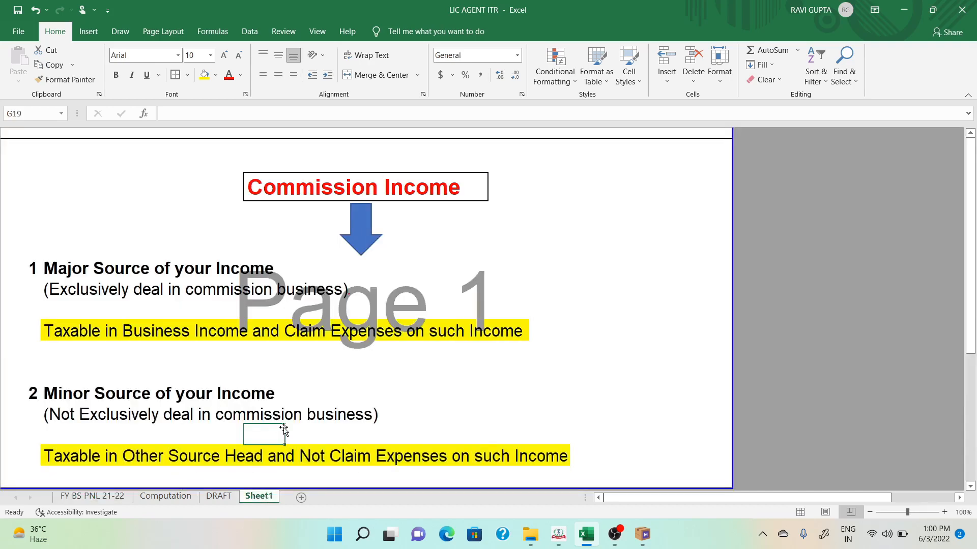
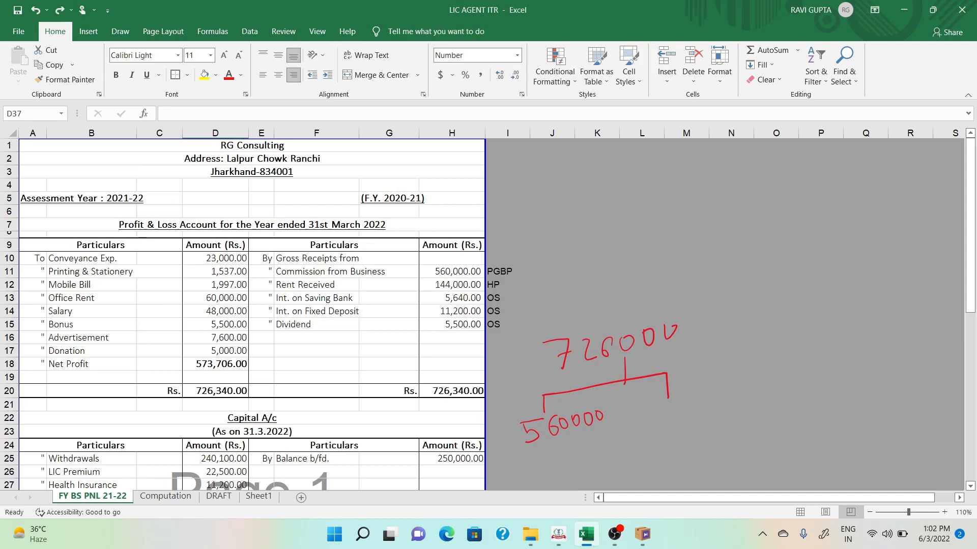
- Select the rent, interest and dividend amounts in H12:H15 of the Profit & Loss Account to check their sum
click(441, 298)
click(441, 286)
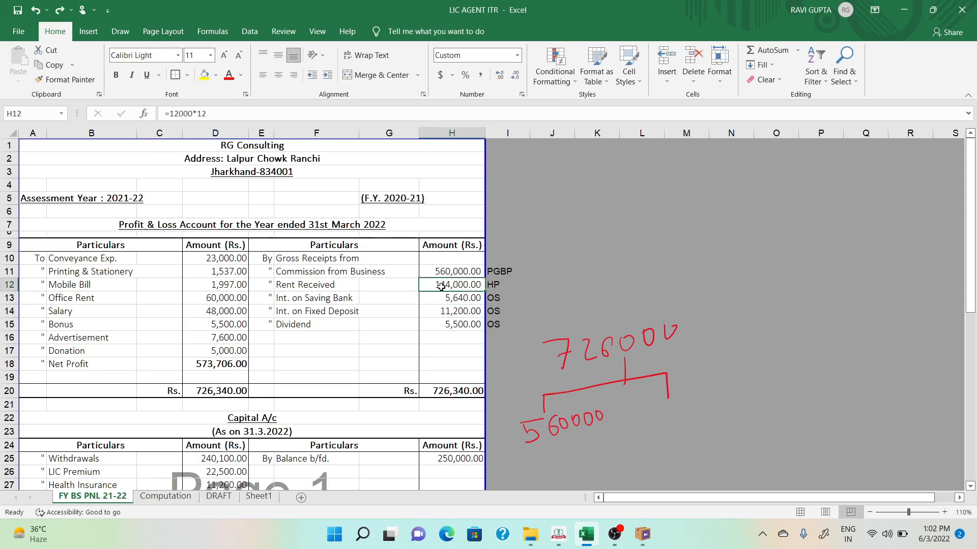
key(shift+Down)
key(shift+Down)
key(shift+Down)
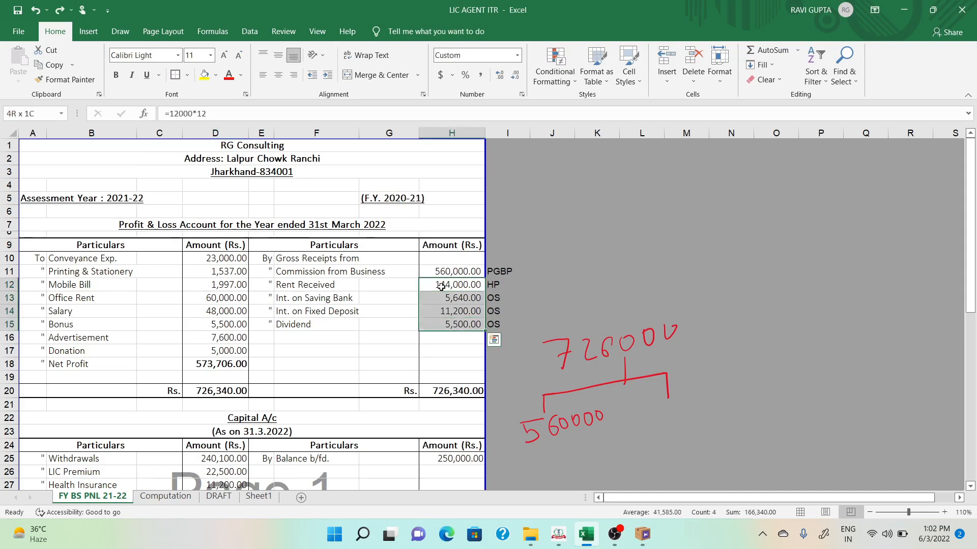
- Handwrite 166001 under the free branch of the 726000 sketch and draw boxes around it and 560000
mouse_move(648, 402)
mouse_down()
mouse_move(650, 424)
mouse_move(691, 399)
mouse_move(723, 402)
mouse_up()
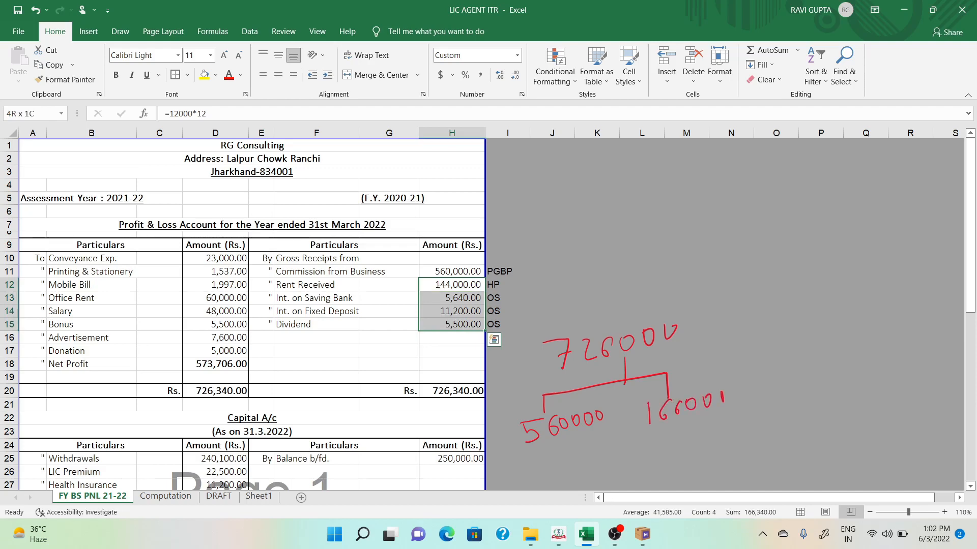
drag(631, 437, 735, 412)
drag(523, 452, 597, 430)
mouse_move(508, 408)
mouse_down()
mouse_move(514, 451)
mouse_move(613, 428)
mouse_move(650, 393)
mouse_move(747, 412)
mouse_up()
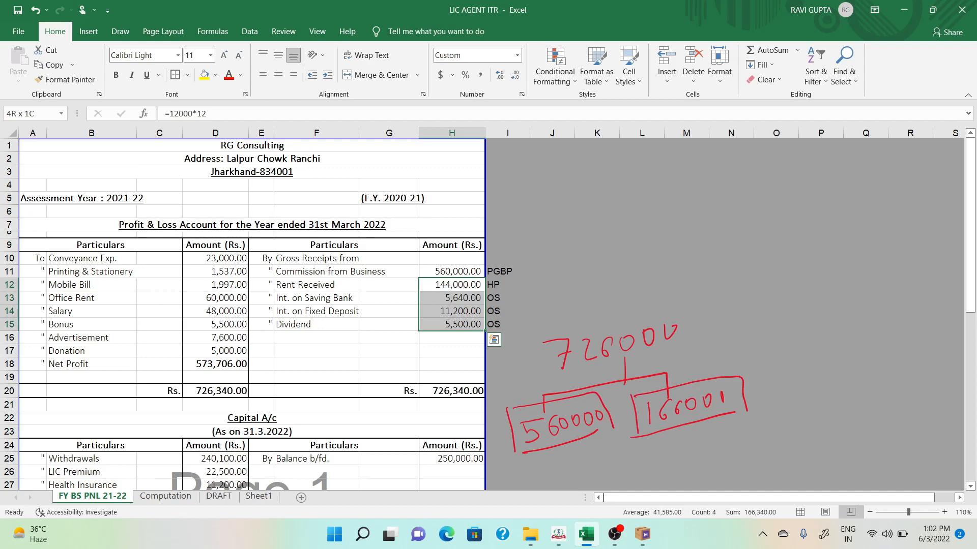
- On Sheet1, underline "commission business" in the Major Source note and draw an arrow from it to a handwritten "File ITR-3"
click(268, 498)
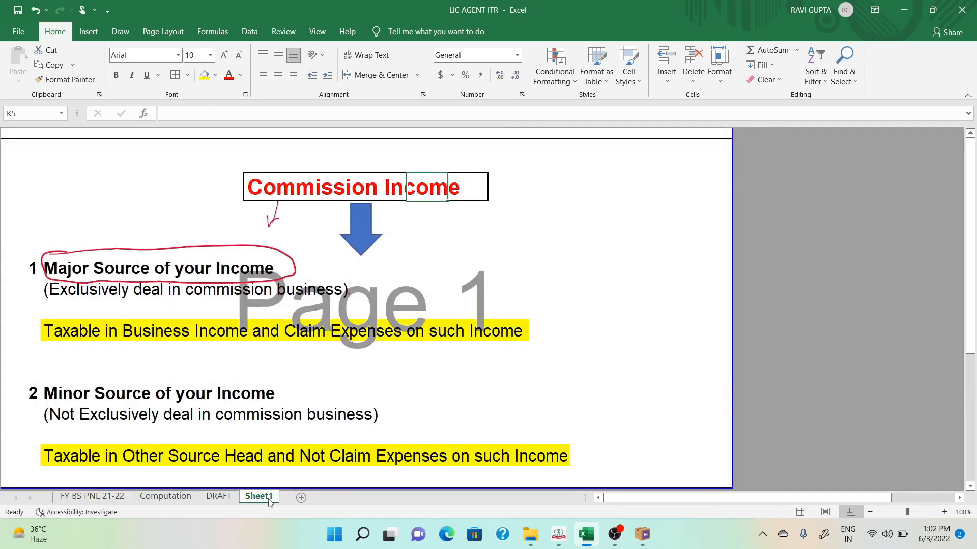
mouse_move(190, 301)
mouse_down()
mouse_move(328, 310)
mouse_move(472, 296)
mouse_move(507, 299)
mouse_move(506, 309)
mouse_move(543, 278)
mouse_move(558, 279)
mouse_move(560, 299)
mouse_move(584, 282)
mouse_move(587, 296)
mouse_move(616, 299)
mouse_move(626, 274)
mouse_move(630, 295)
mouse_move(644, 273)
mouse_up()
drag(653, 271, 650, 294)
mouse_move(652, 273)
mouse_down()
mouse_move(665, 296)
mouse_move(677, 283)
mouse_up()
mouse_move(683, 275)
mouse_down()
mouse_move(692, 279)
mouse_move(675, 294)
mouse_up()
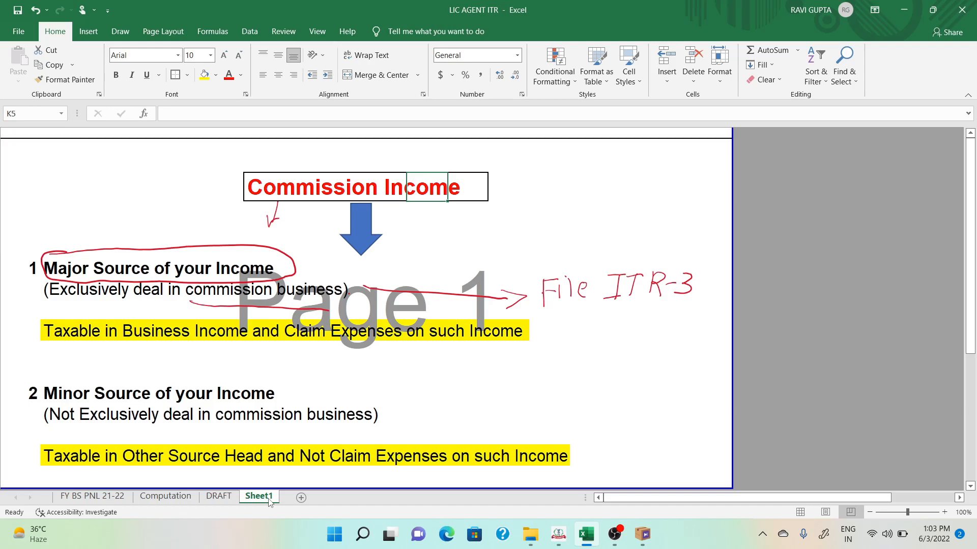
- Underline and circle "Claim Expenses on such Income" and draw an arrow beside the "Major Source of your Income" heading
drag(293, 340, 516, 341)
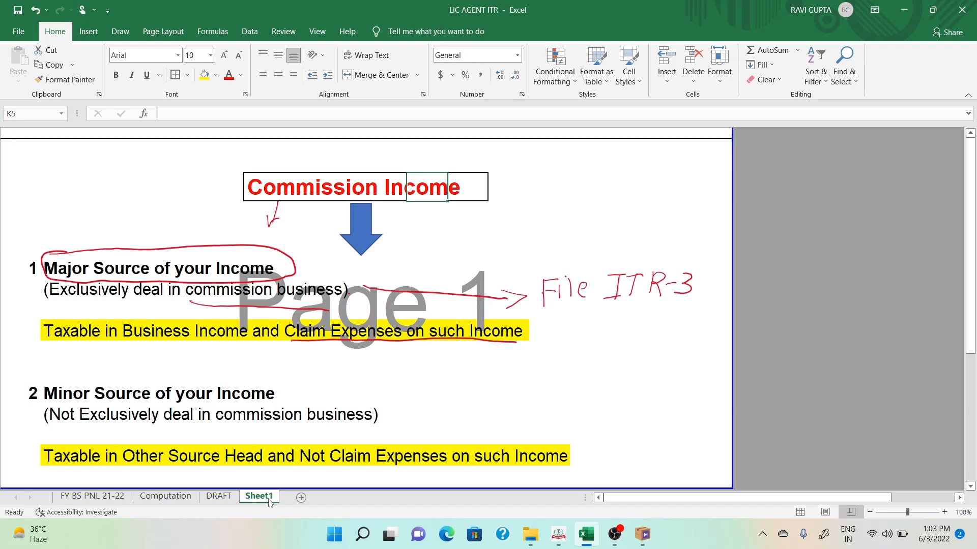
mouse_move(295, 266)
mouse_down()
mouse_move(362, 266)
mouse_move(343, 276)
mouse_up()
mouse_move(288, 325)
mouse_down()
mouse_move(297, 317)
mouse_move(468, 311)
mouse_move(527, 335)
mouse_move(511, 340)
mouse_up()
- Handwrite the expense-claim example below "File ITR-3": 100000 minus 20000, giving 80000 between two ruled lines
mouse_move(569, 324)
mouse_down()
mouse_move(570, 343)
mouse_move(590, 331)
mouse_move(585, 325)
mouse_up()
drag(607, 326, 650, 323)
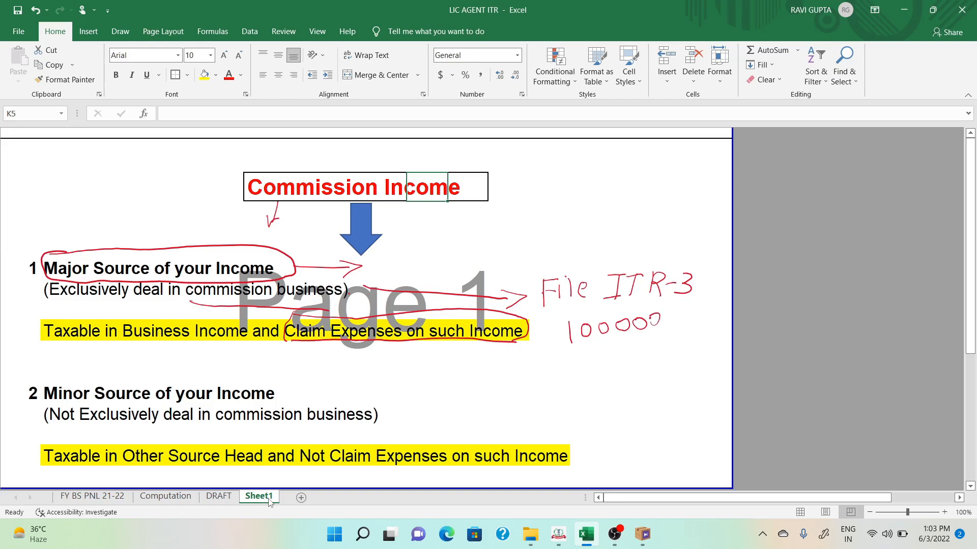
drag(513, 367, 532, 365)
mouse_move(588, 348)
mouse_down()
mouse_move(590, 360)
mouse_move(604, 359)
mouse_up()
drag(608, 349, 657, 336)
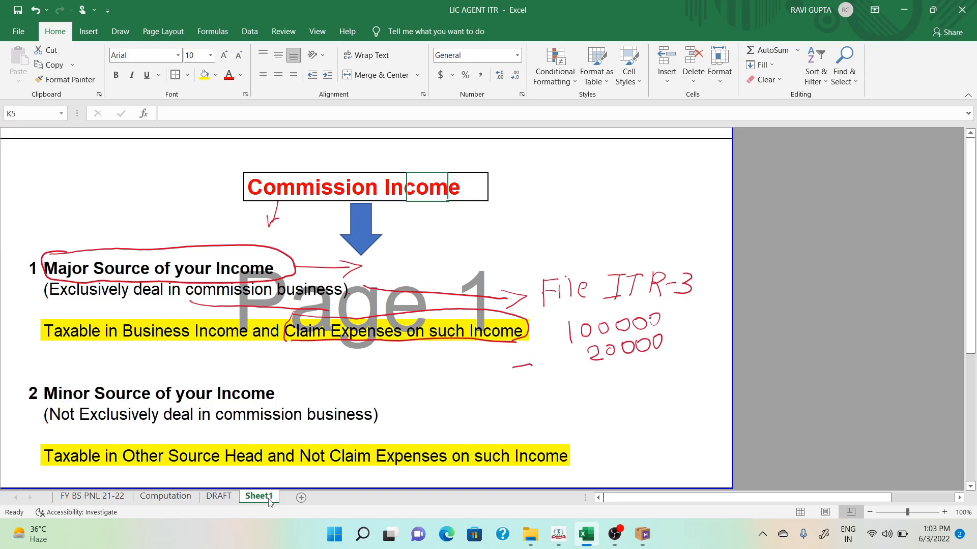
drag(558, 379, 676, 365)
mouse_move(599, 380)
mouse_down()
mouse_move(590, 385)
mouse_move(652, 375)
mouse_up()
drag(580, 407, 683, 396)
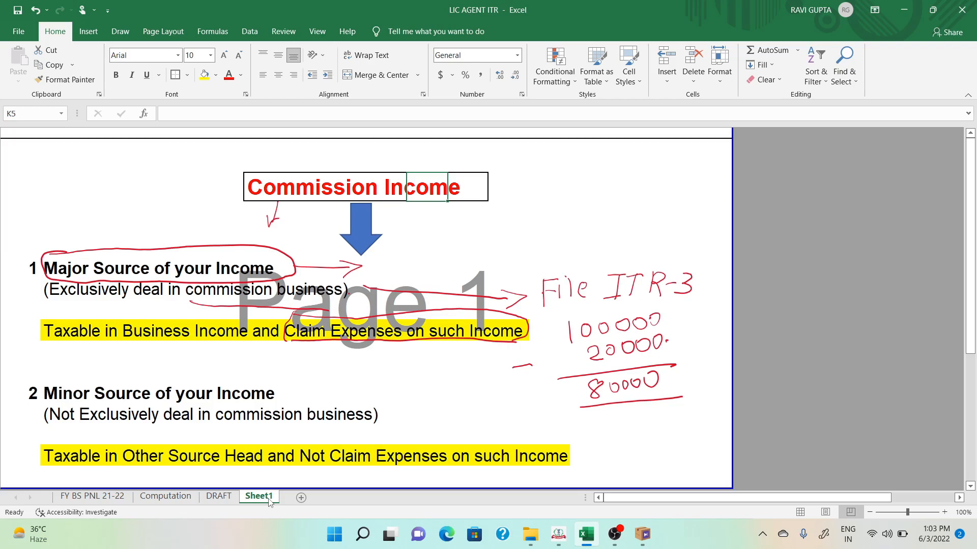
- Handwrite 100000 beside the Minor Source of your Income note as the example income
scroll(269, 502, down, 5)
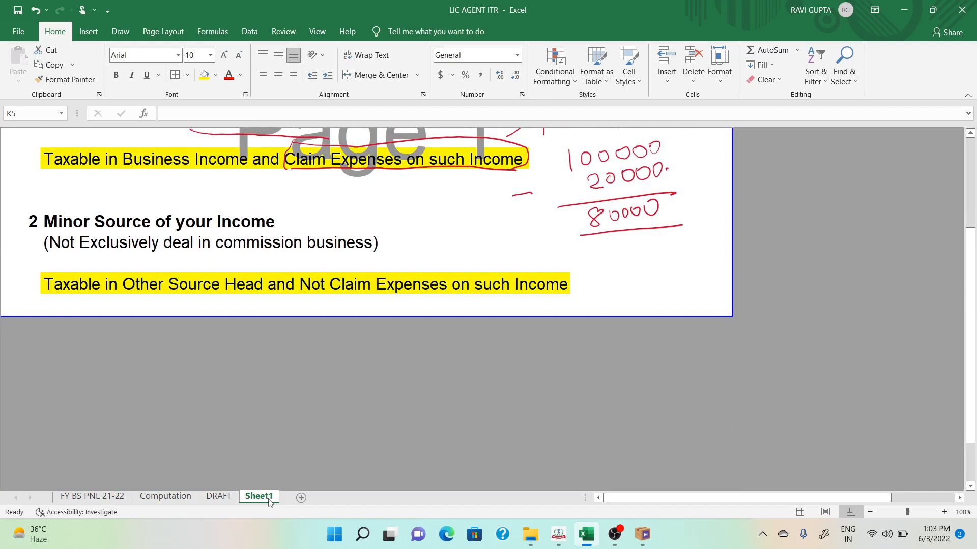
mouse_move(612, 264)
mouse_down()
mouse_move(618, 288)
mouse_move(629, 268)
mouse_up()
drag(640, 264, 641, 264)
drag(657, 263, 684, 255)
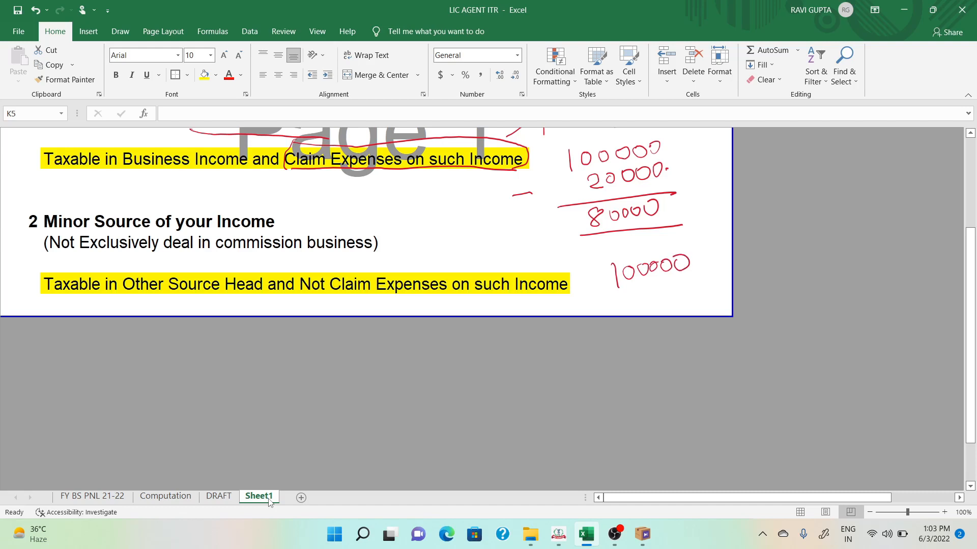
- Draw a two-way split below the Minor Source example income and label one branch 5000, "Comm"
click(608, 301)
mouse_move(654, 284)
mouse_down()
mouse_move(656, 297)
mouse_move(690, 294)
mouse_up()
drag(684, 295, 686, 311)
mouse_move(610, 301)
mouse_down()
mouse_move(611, 331)
mouse_move(590, 347)
mouse_up()
drag(593, 332, 602, 330)
mouse_move(610, 335)
mouse_down()
mouse_move(607, 343)
mouse_move(610, 335)
mouse_up()
mouse_move(622, 333)
mouse_down()
mouse_move(620, 343)
mouse_move(622, 335)
mouse_up()
mouse_move(632, 333)
mouse_down()
mouse_move(593, 386)
mouse_move(607, 376)
mouse_up()
mouse_move(614, 382)
mouse_down()
mouse_move(619, 373)
mouse_move(647, 381)
mouse_up()
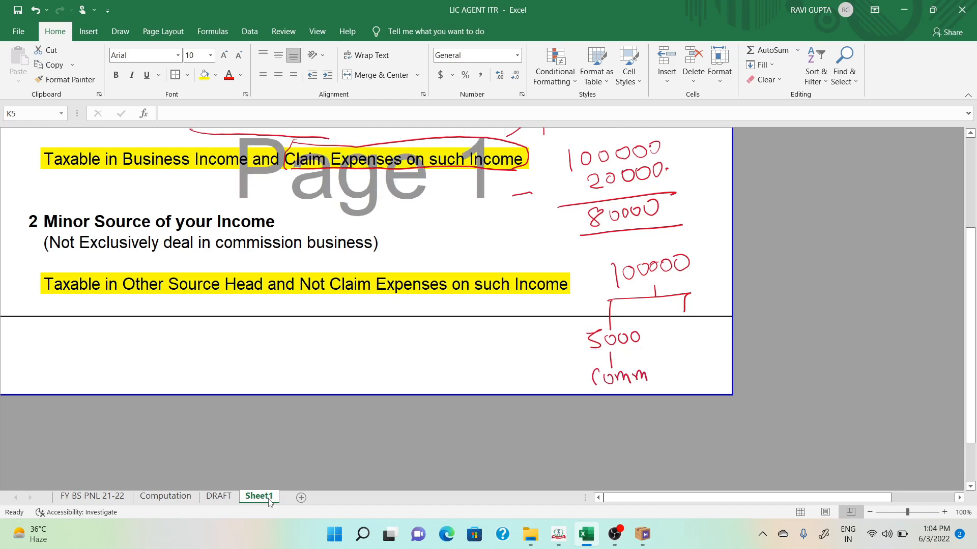
- Handwrite 95000 under the second branch of the split, with an arrow down to "Salary"
mouse_move(686, 324)
mouse_down()
mouse_move(681, 339)
mouse_move(730, 323)
mouse_move(683, 385)
mouse_move(713, 382)
mouse_up()
mouse_move(715, 368)
mouse_down()
mouse_move(716, 381)
mouse_move(727, 382)
mouse_up()
mouse_move(727, 371)
mouse_down()
mouse_move(756, 369)
mouse_move(741, 391)
mouse_up()
- Draw a line out from the salary and commission split and handwrite "ITR-1" at its end
mouse_move(679, 288)
mouse_down()
mouse_move(788, 286)
mouse_move(769, 301)
mouse_up()
mouse_move(797, 272)
mouse_down()
mouse_move(796, 308)
mouse_move(808, 302)
mouse_move(807, 273)
mouse_up()
mouse_move(811, 274)
mouse_down()
mouse_move(812, 306)
mouse_move(823, 300)
mouse_move(798, 275)
mouse_move(799, 305)
mouse_up()
drag(795, 271, 792, 304)
drag(782, 303, 804, 300)
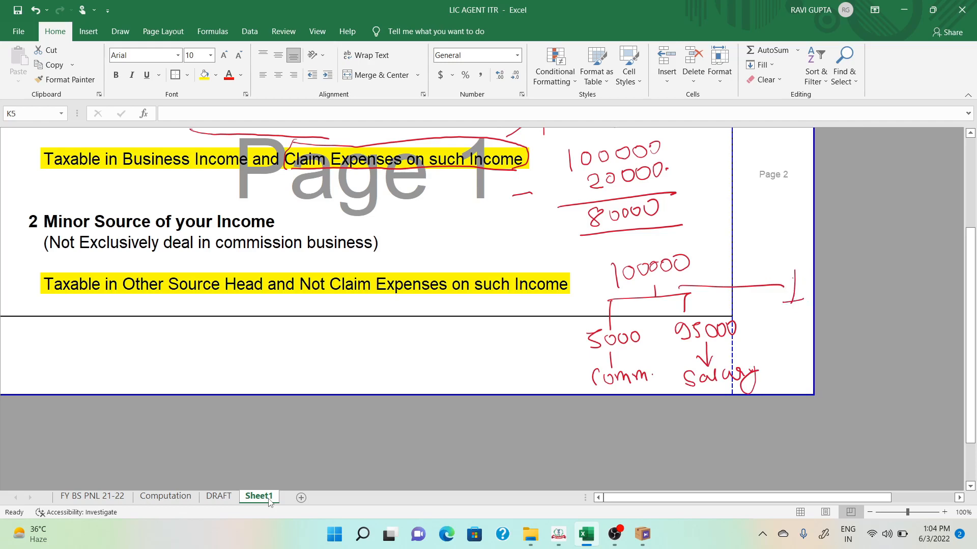
mouse_move(781, 270)
mouse_down()
mouse_move(802, 268)
mouse_move(805, 301)
mouse_move(810, 270)
mouse_up()
mouse_move(820, 269)
mouse_down()
mouse_move(819, 292)
mouse_move(834, 294)
mouse_up()
mouse_move(833, 283)
mouse_down()
mouse_move(857, 296)
mouse_move(859, 268)
mouse_move(864, 292)
mouse_up()
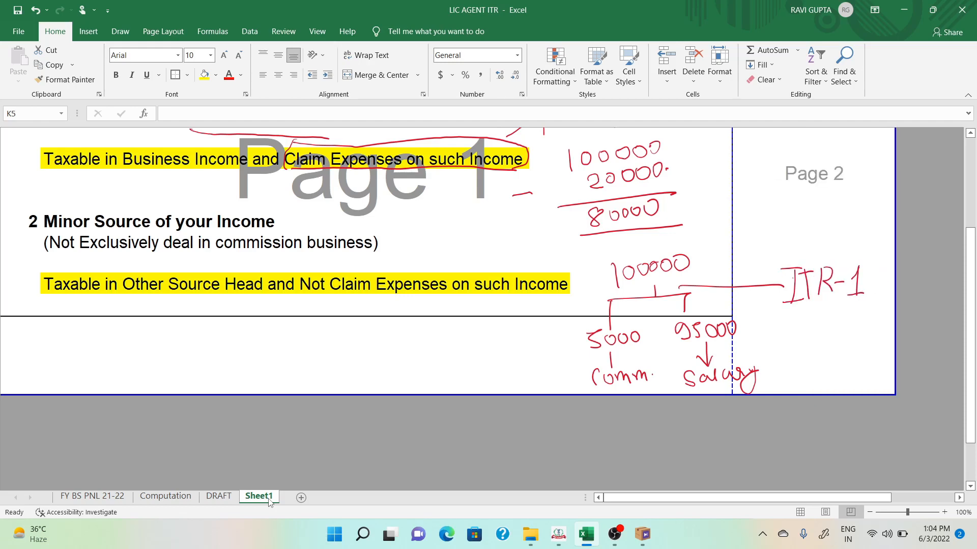
- Underline "ITR-1", connect it by arrows to the salary and commission amounts, and write "OS" beside 5000
drag(779, 313, 862, 310)
drag(802, 325, 754, 332)
mouse_move(753, 332)
mouse_down()
mouse_move(767, 337)
mouse_move(777, 389)
mouse_move(605, 368)
mouse_move(597, 349)
mouse_move(612, 350)
mouse_up()
drag(601, 350, 601, 361)
mouse_move(545, 339)
mouse_down()
mouse_move(535, 359)
mouse_move(545, 340)
mouse_move(573, 365)
mouse_up()
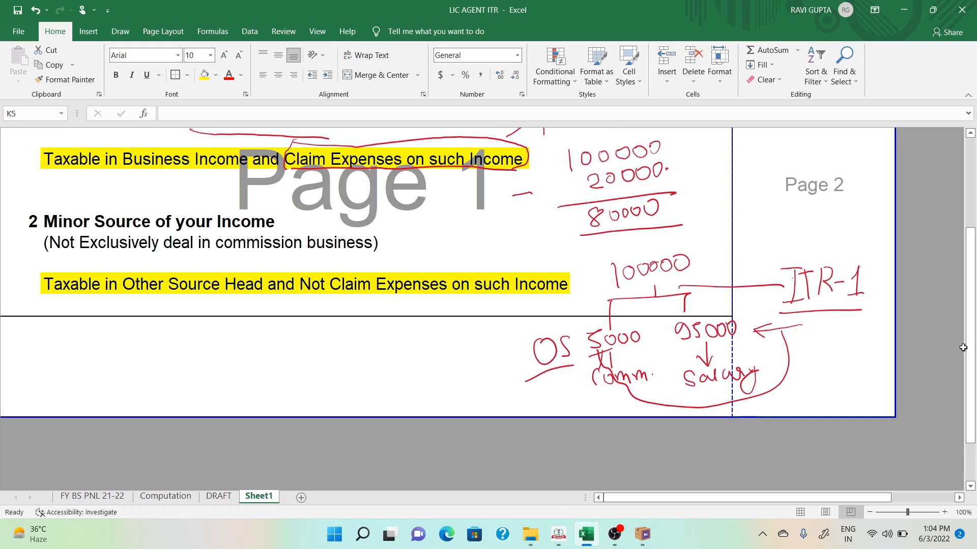
- Review the Major and Minor Source notes together with the handwritten ITR-3 and ITR-1 examples
drag(969, 347, 970, 284)
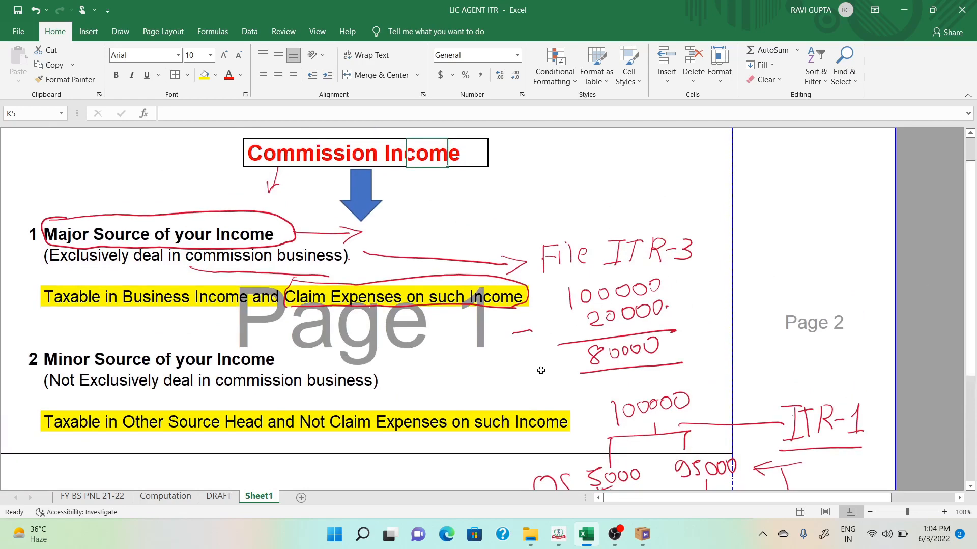
scroll(524, 413, down, 2)
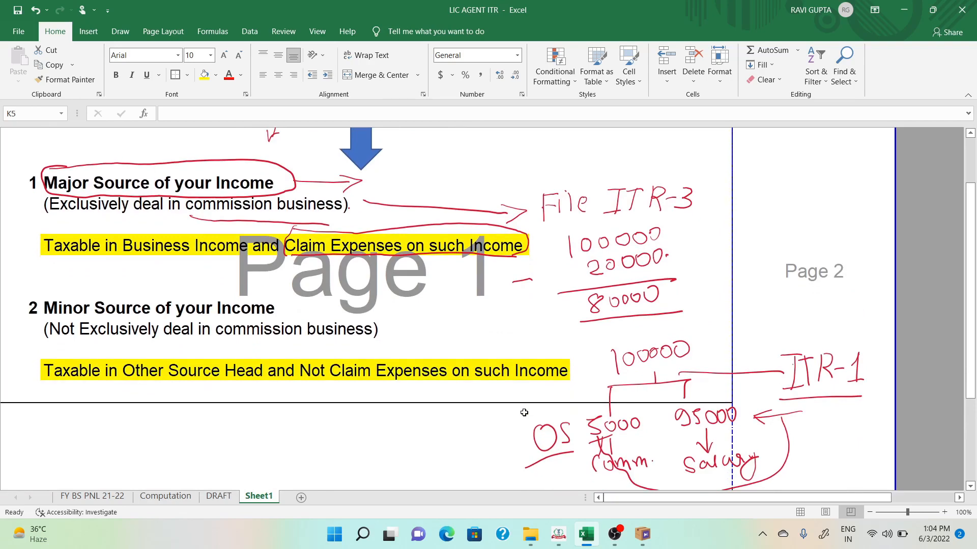
scroll(524, 413, up, 2)
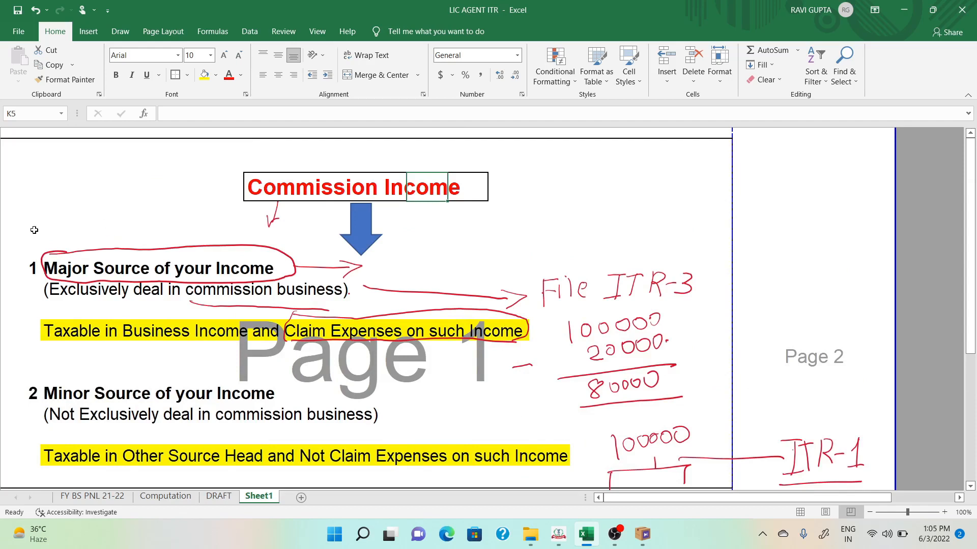
drag(34, 230, 506, 450)
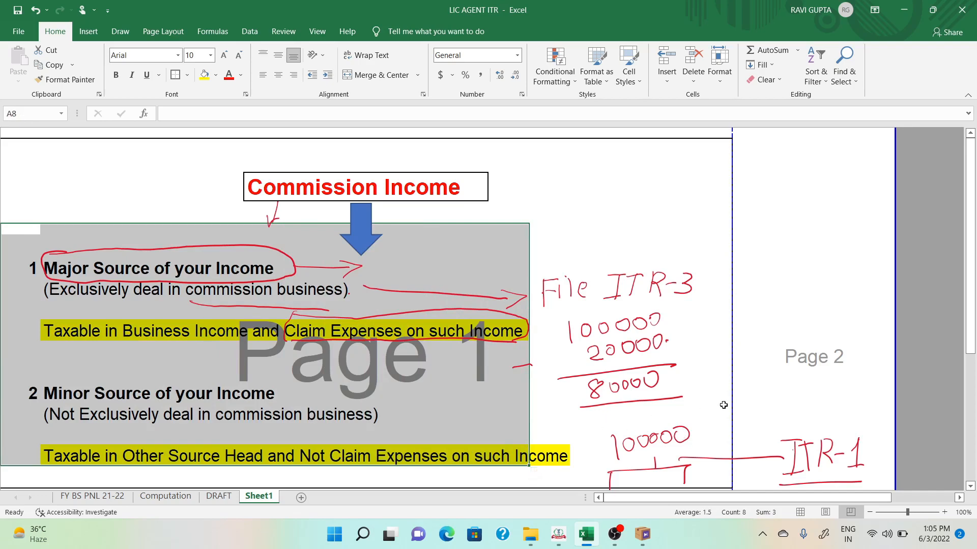
scroll(575, 251, down, 4)
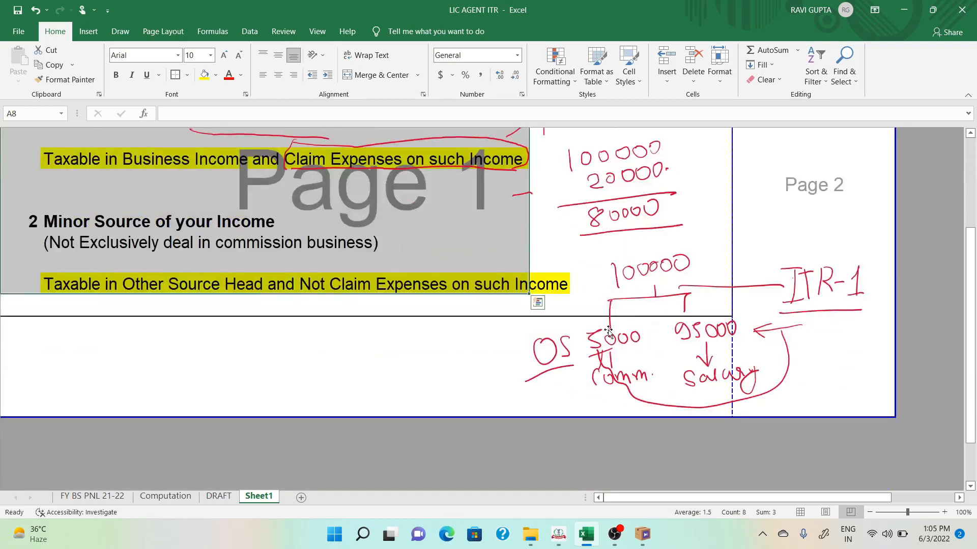
drag(575, 251, 861, 407)
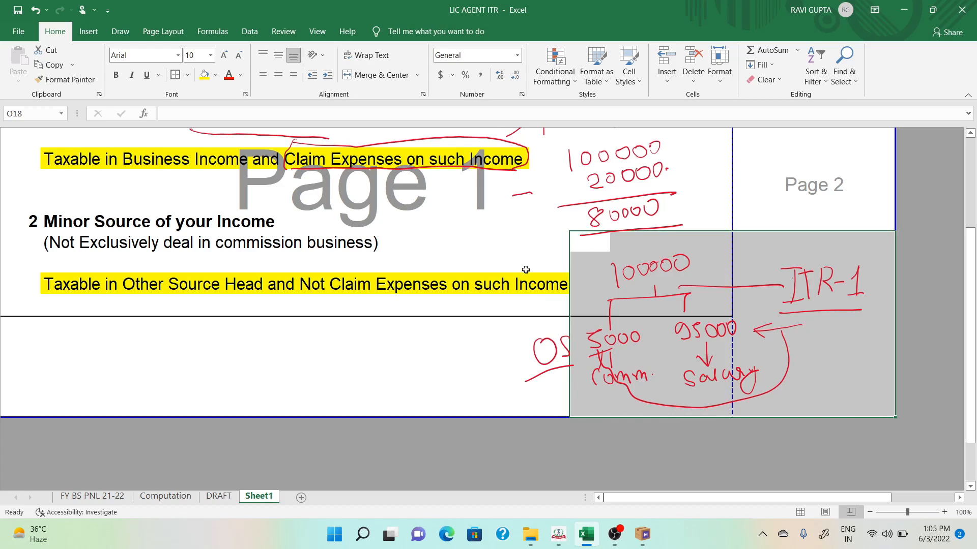
drag(520, 241, 891, 428)
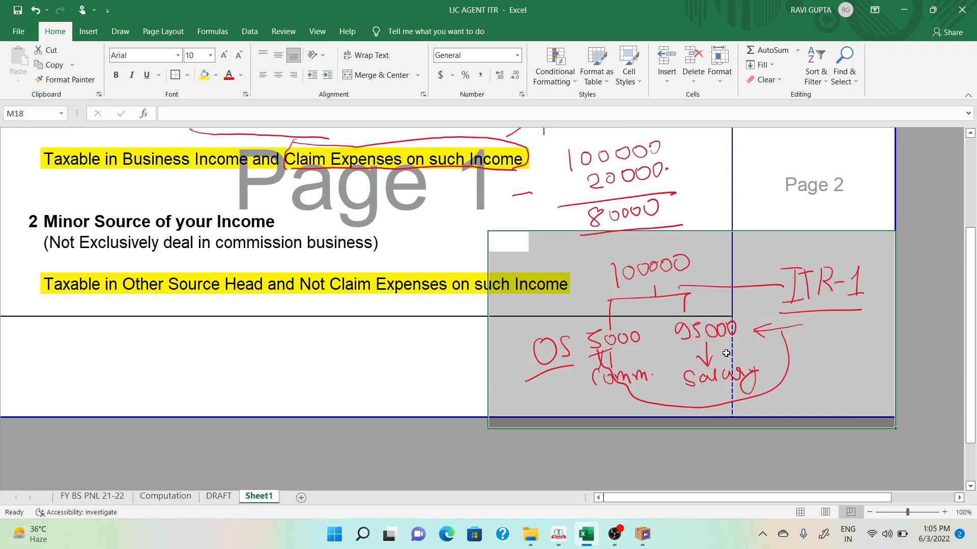
scroll(445, 306, up, 3)
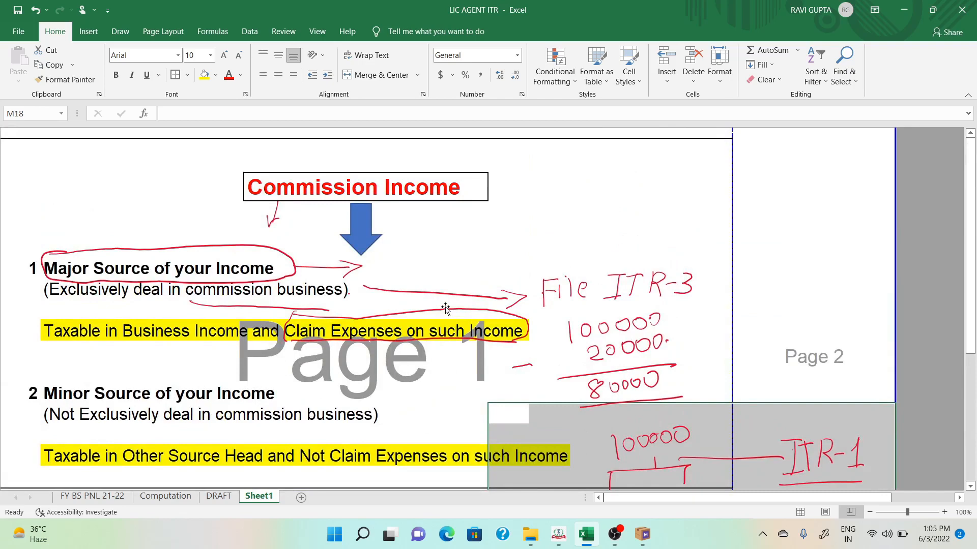
- Look over the Profit & Loss Account, Capital A/c and Balance Sheet on the FY BS PNL 21-22 sheet
click(65, 500)
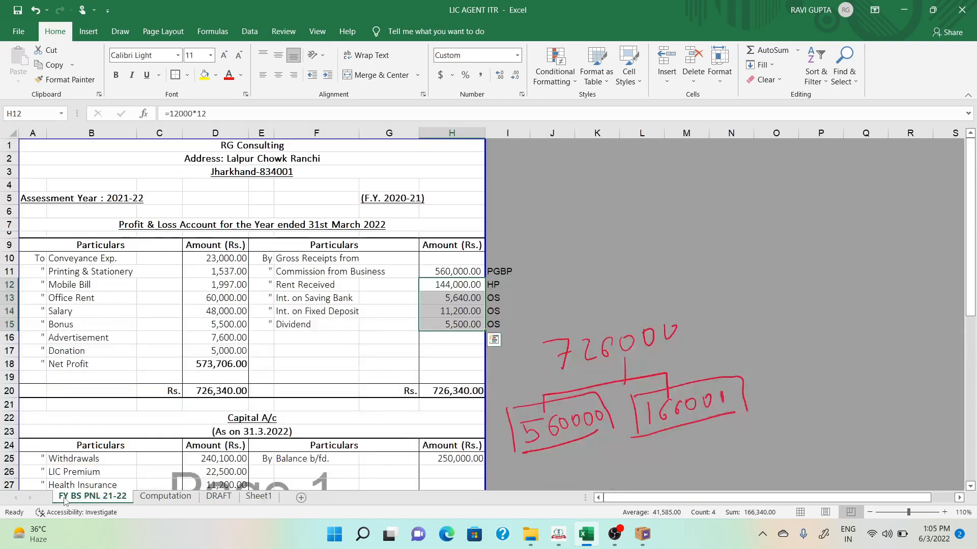
click(277, 341)
scroll(257, 392, down, 3)
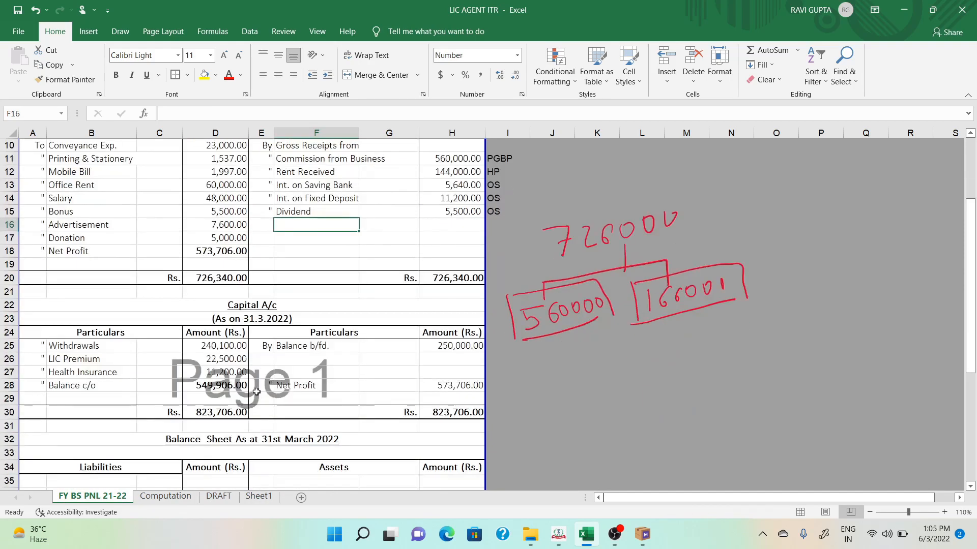
scroll(256, 392, down, 3)
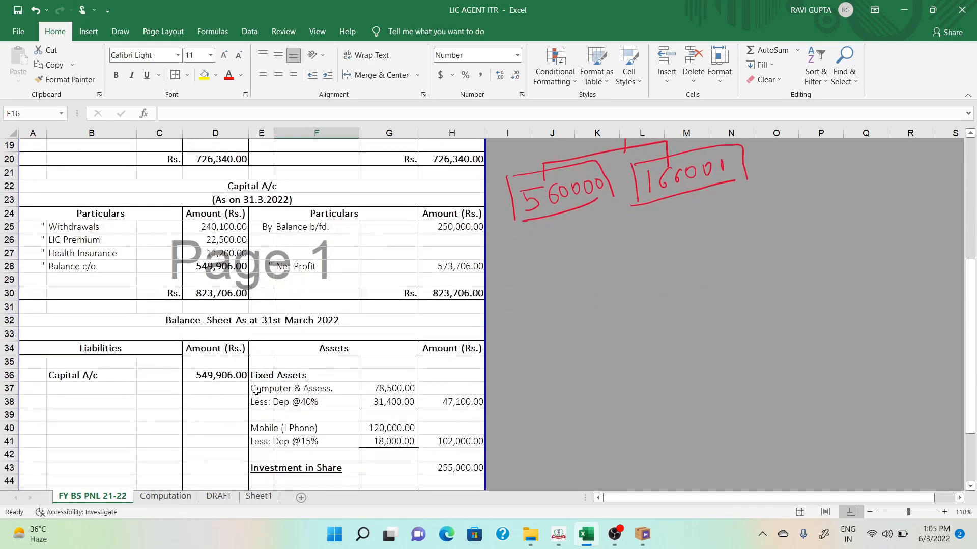
scroll(203, 432, up, 3)
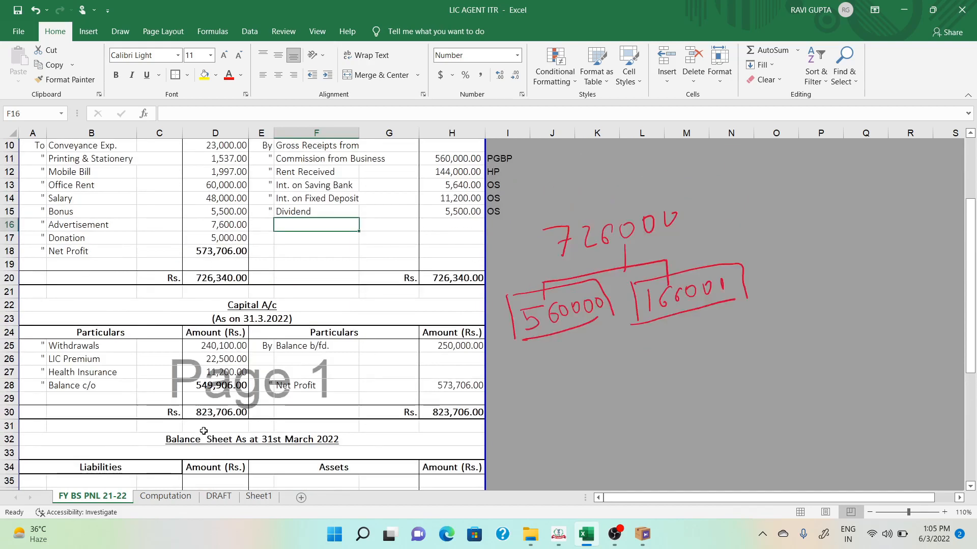
- Open the Computation sheet and go to the beginning of the Computation Of Taxable Income (ITR-3) at cell A1
click(165, 497)
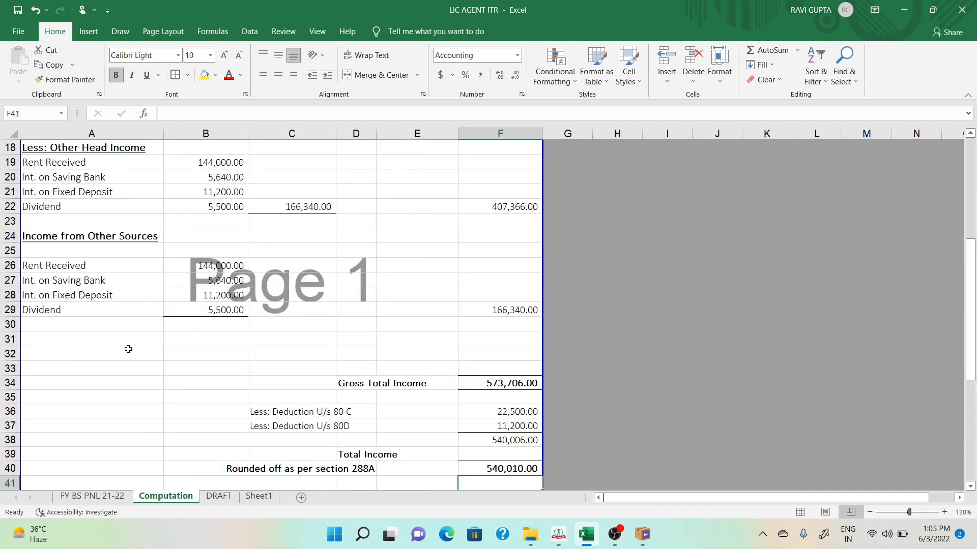
click(126, 350)
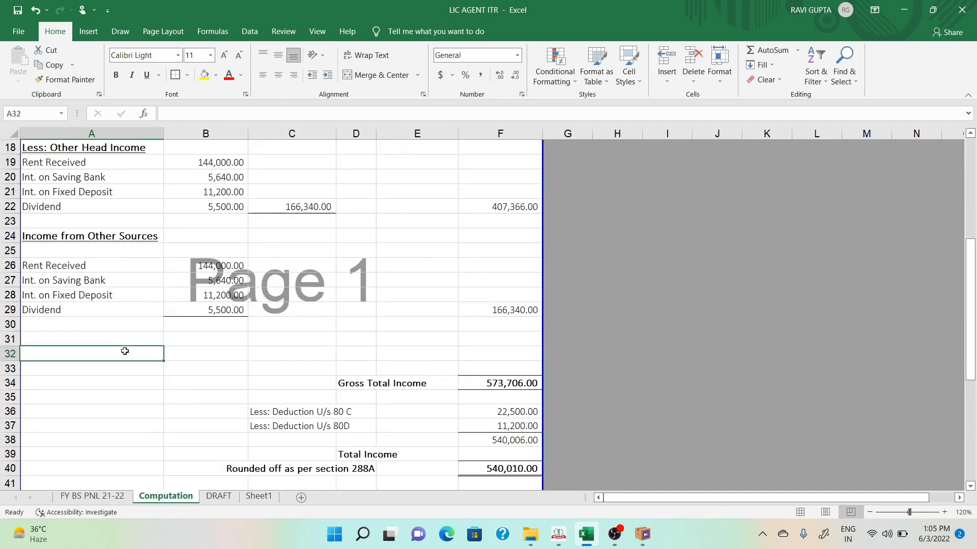
key(Up)
key(Up)
key(Up)
key(Up)
key(Up)
key(Up)
key(Up)
key(Up)
key(Up)
key(Up)
key(Up)
key(Up)
key(Up)
key(Up)
key(Up)
key(Up)
key(Up)
key(Up)
key(Up)
key(Up)
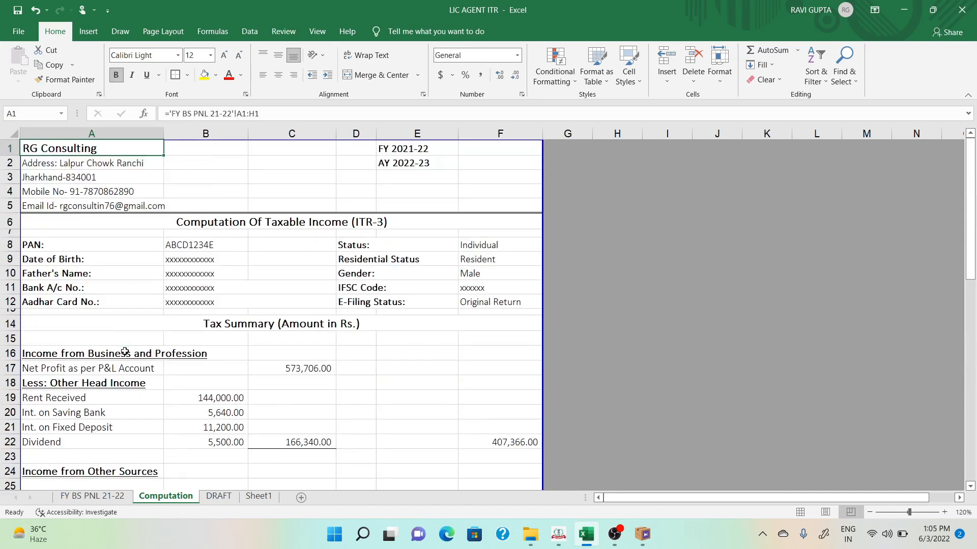
- Look over the Computation sheet's header rows, including the financial year and assessment year
key(Up)
key(Right)
key(Right)
key(Right)
key(Right)
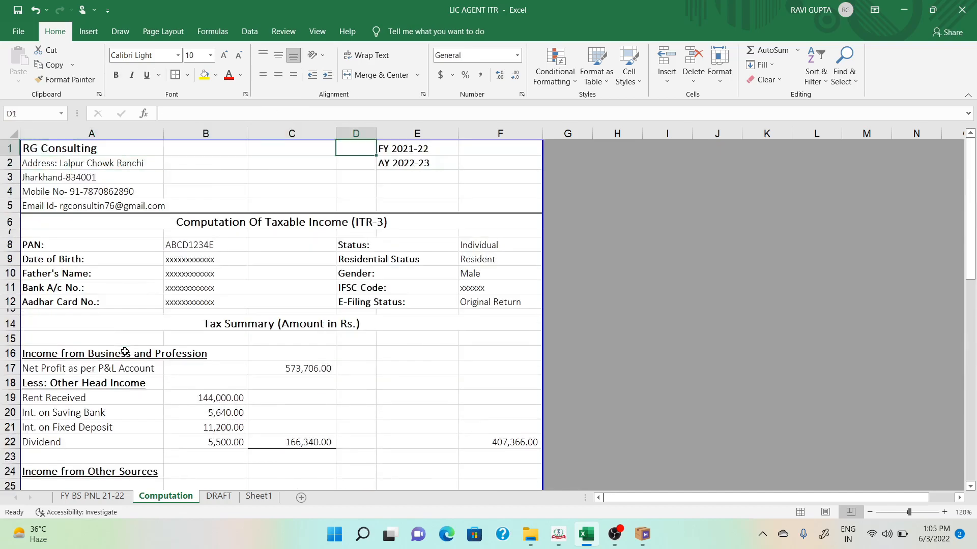
key(Left)
key(Left)
key(Left)
key(Left)
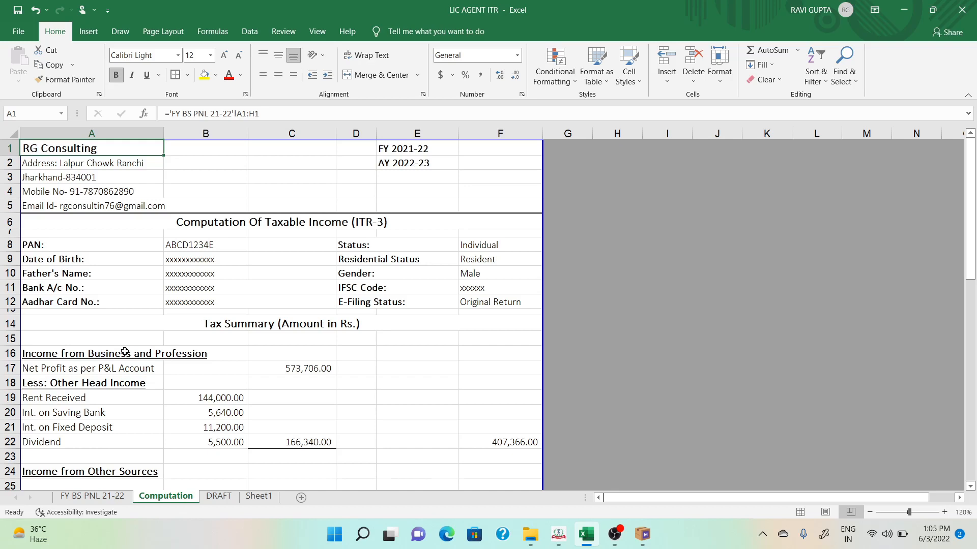
- Look through the Tax Summary's business and other-source income sections, returning to the Net Profit as per P&L Account row
key(Down)
key(Down)
key(Down)
key(Down)
key(Down)
key(Down)
key(Down)
key(Down)
key(Down)
key(Down)
key(Down)
key(Down)
key(Down)
key(Down)
key(Down)
key(Down)
key(Down)
key(Down)
key(Down)
key(Down)
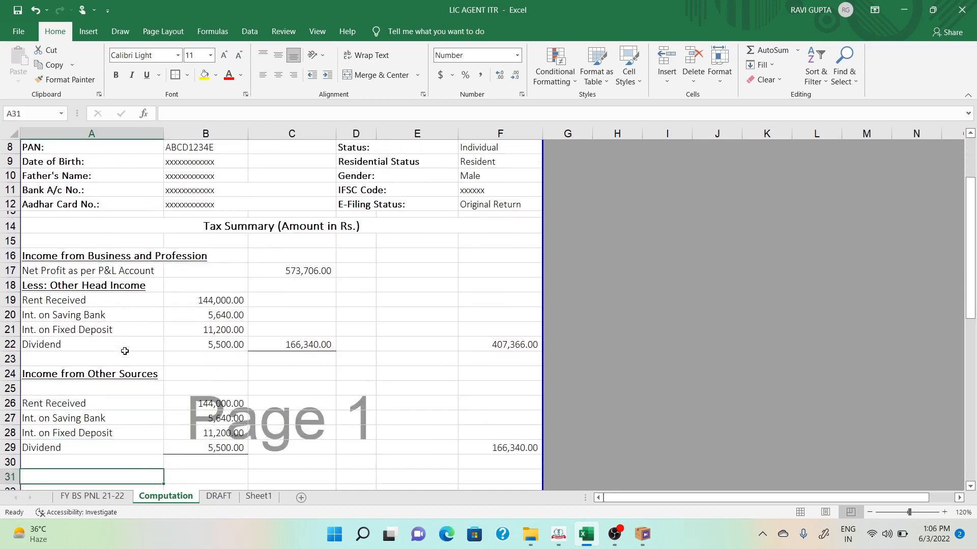
key(Up)
key(Up)
key(Up)
key(Up)
key(Up)
key(Up)
key(Up)
key(Up)
key(Up)
key(Up)
key(Up)
key(Up)
key(Up)
key(Up)
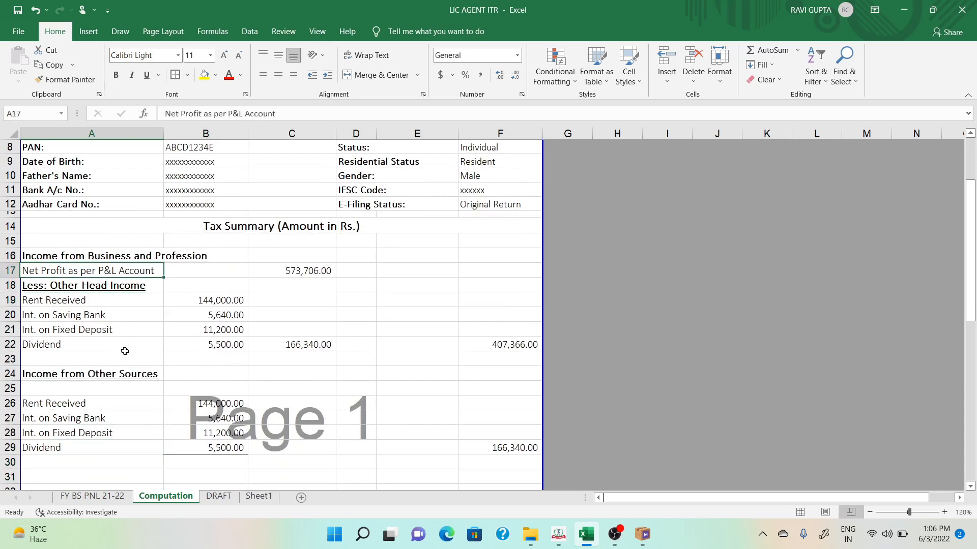
- Compare the net profit in C17 with the Net Profit on the FY BS PNL 21-22 sheet, ending on the Computation sheet
key(Right)
key(Right)
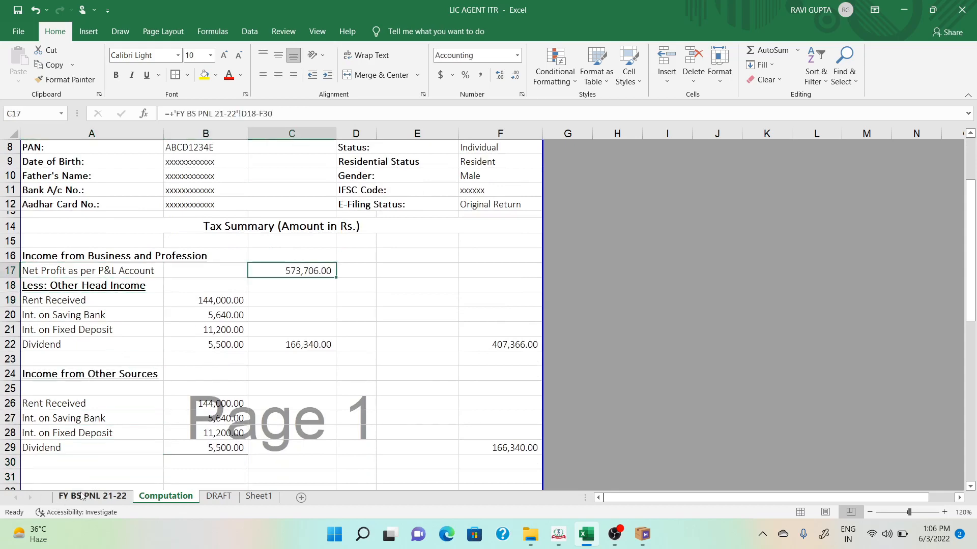
click(83, 496)
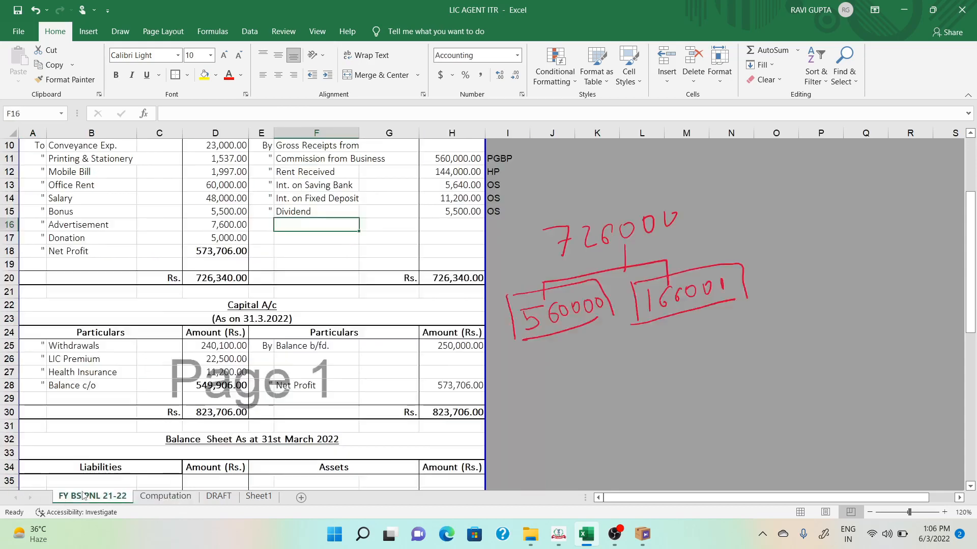
click(201, 251)
click(190, 500)
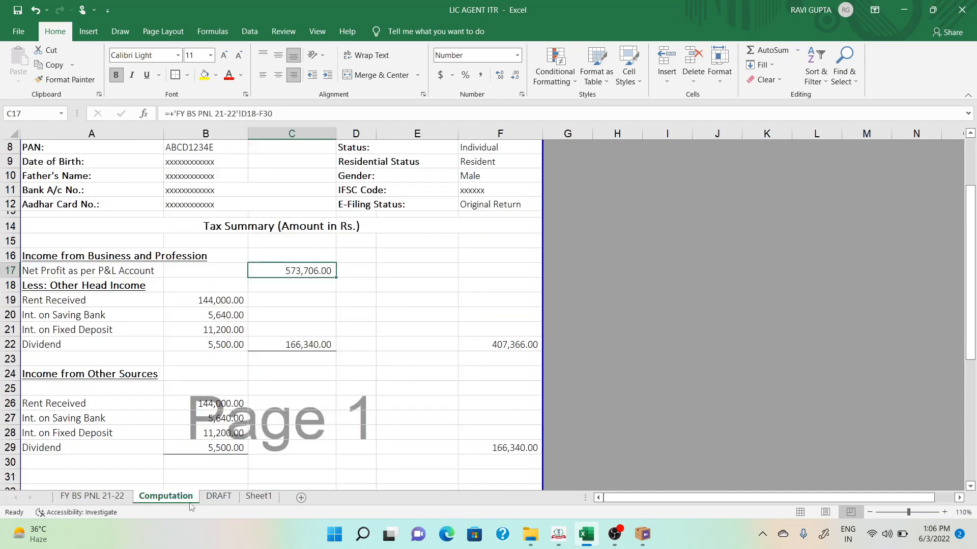
- Review the rent, interest and dividend amounts listed under Less: Other Head Income and their total in C22
click(204, 304)
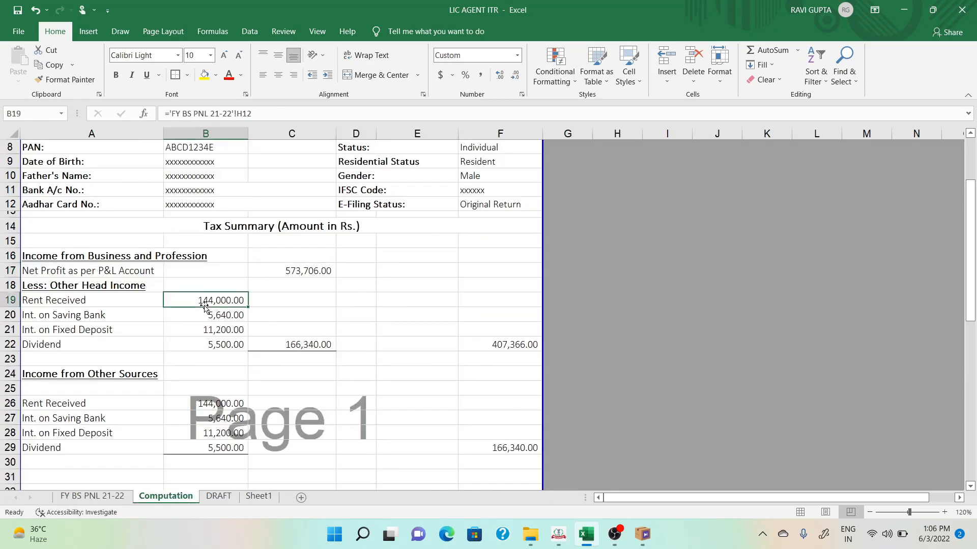
key(Left)
key(shift+Down)
key(shift+Down)
key(shift+Down)
key(shift+Right)
key(shift+Right)
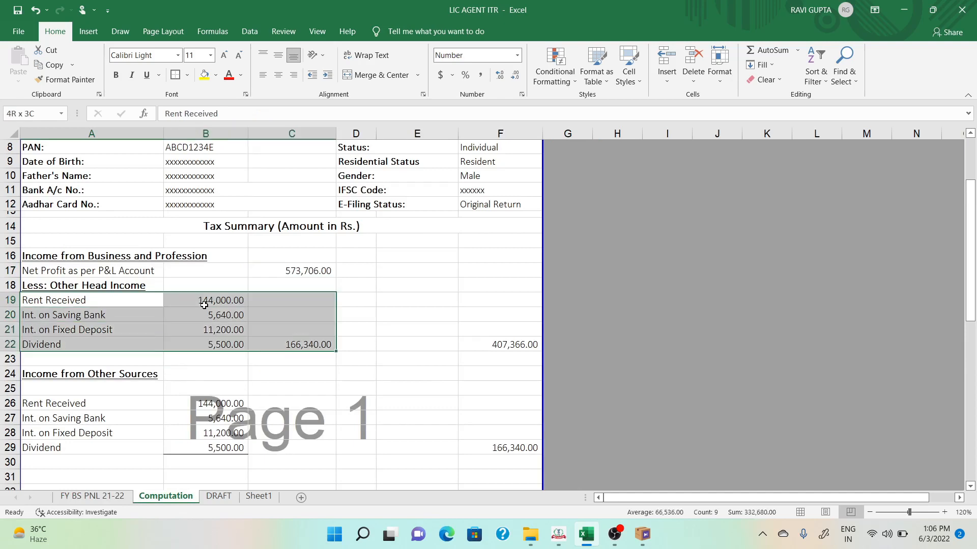
key(Right)
key(Right)
key(Down)
key(Down)
key(Down)
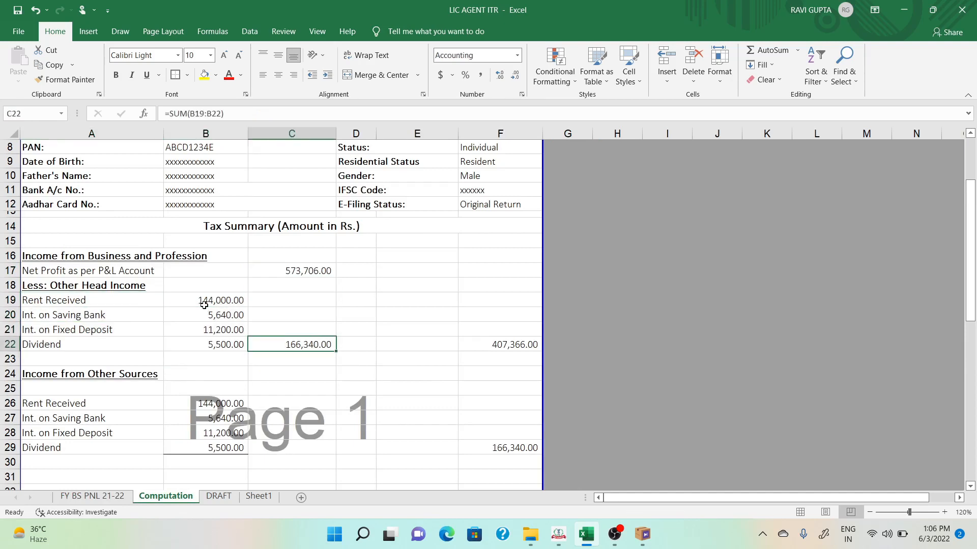
- Examine how the business income in F22 is derived from the net profit less the other head income
key(Left)
key(Right)
key(Right)
key(Right)
key(Right)
key(Left)
key(Left)
key(Left)
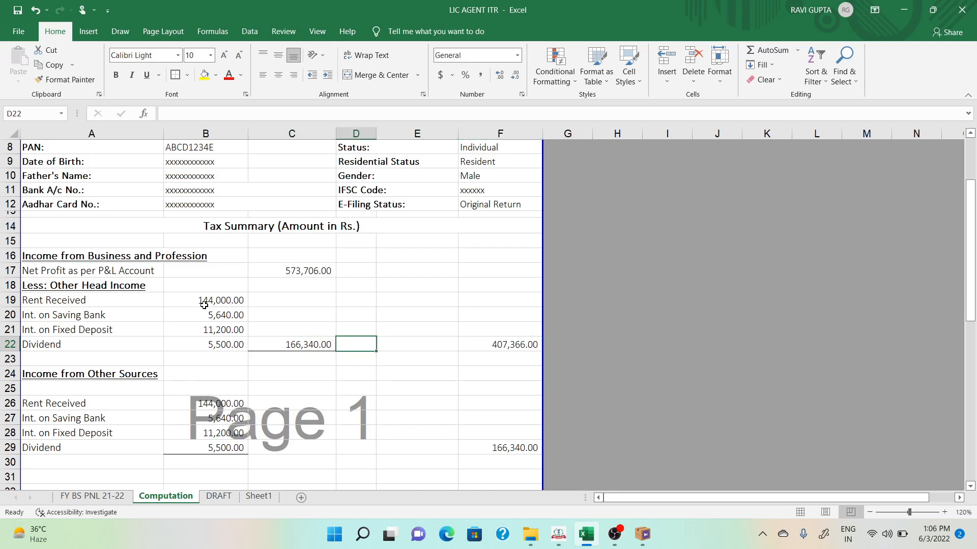
key(Right)
key(Right)
key(Right)
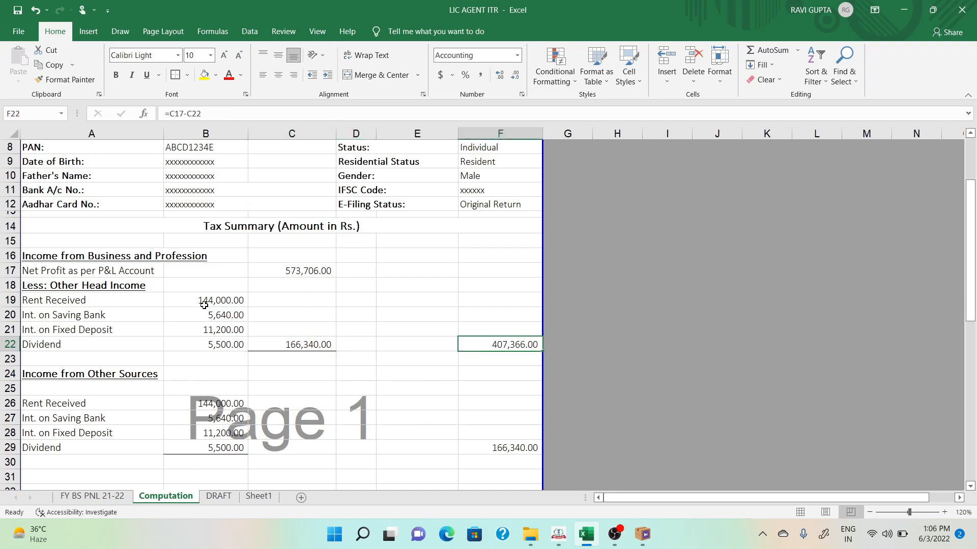
- Label the business income amount with "BGPB" in cell G22
click(562, 344)
text(BGPB)
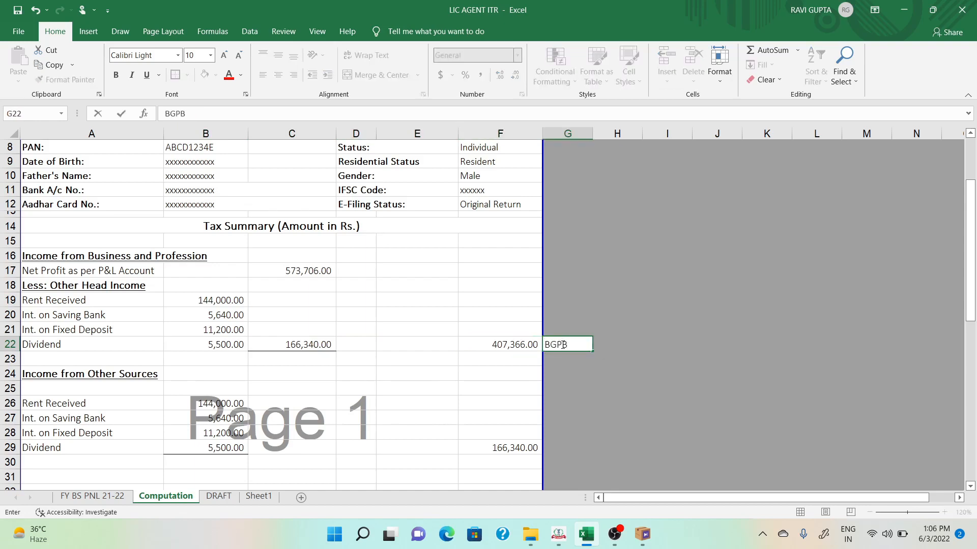
key(BackSpace)
text(B)
key(Left)
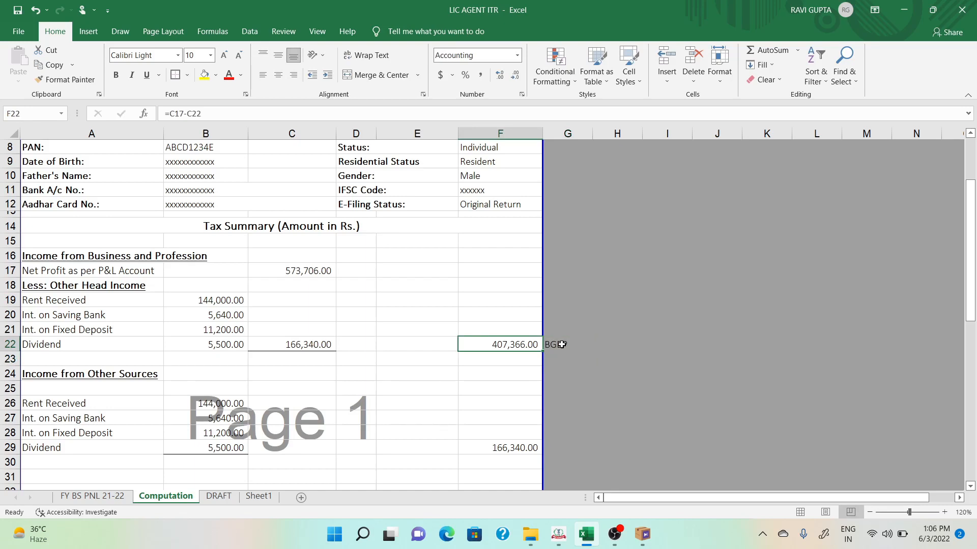
- Review the rent, interest and dividend amounts under Income from Other Sources
key(Left)
key(Left)
key(Left)
key(Left)
key(Down)
key(Down)
key(Down)
key(Down)
key(Down)
key(Down)
key(Down)
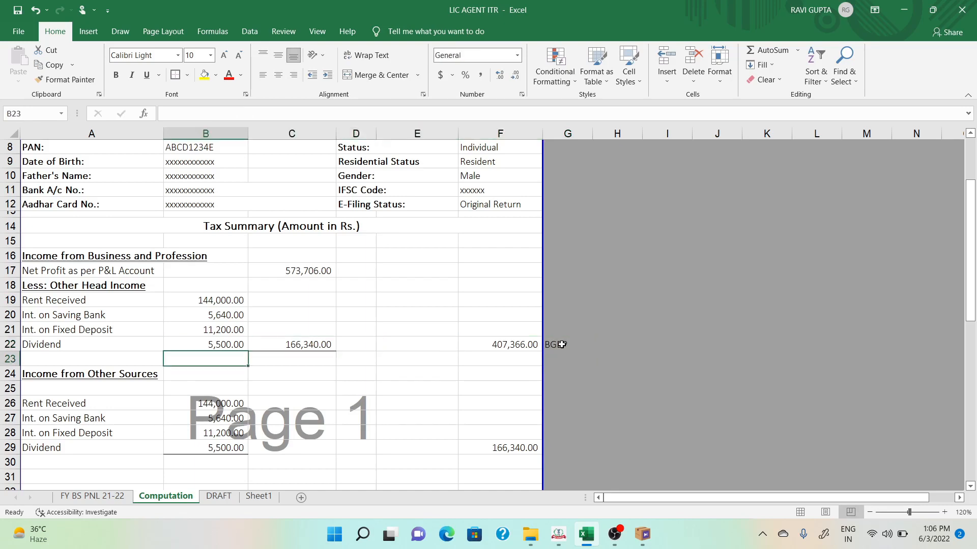
key(Up)
key(Up)
key(Up)
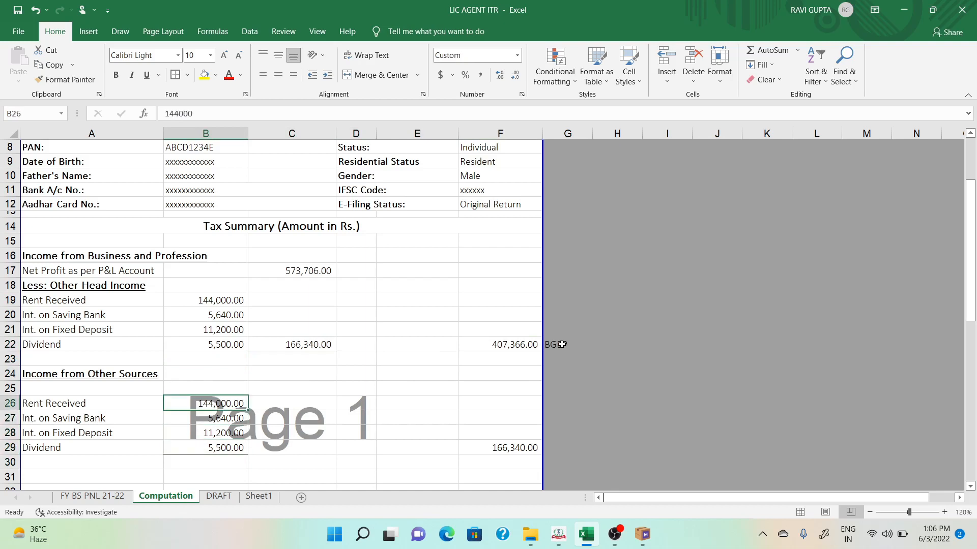
- Insert four blank rows between Rent Received and Int. on Saving Bank in the Income from Other Sources section
key(Left)
key(Up)
key(Up)
key(Down)
key(Down)
key(Down)
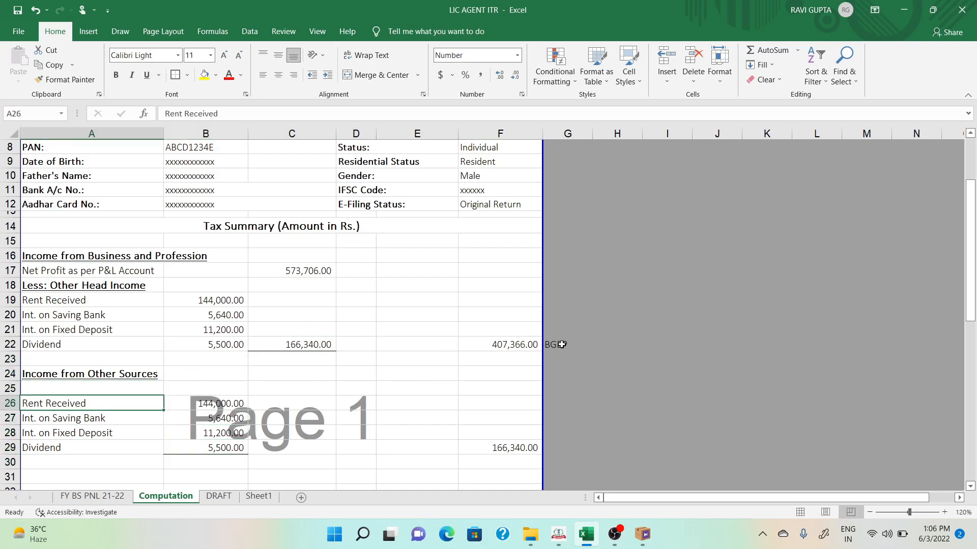
key(shift+space)
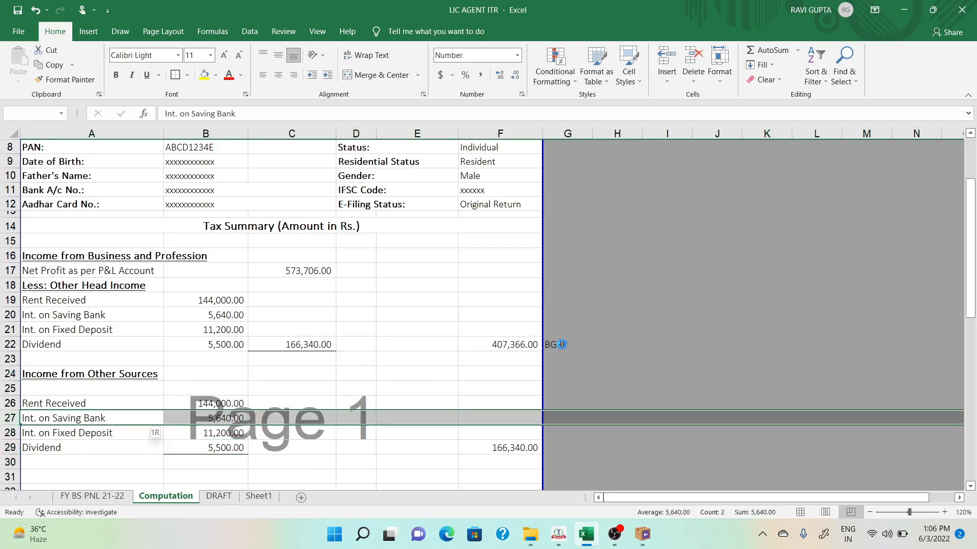
key(ctrl+plus)
key(ctrl+plus)
key(ctrl+plus)
key(ctrl+plus)
key(Up)
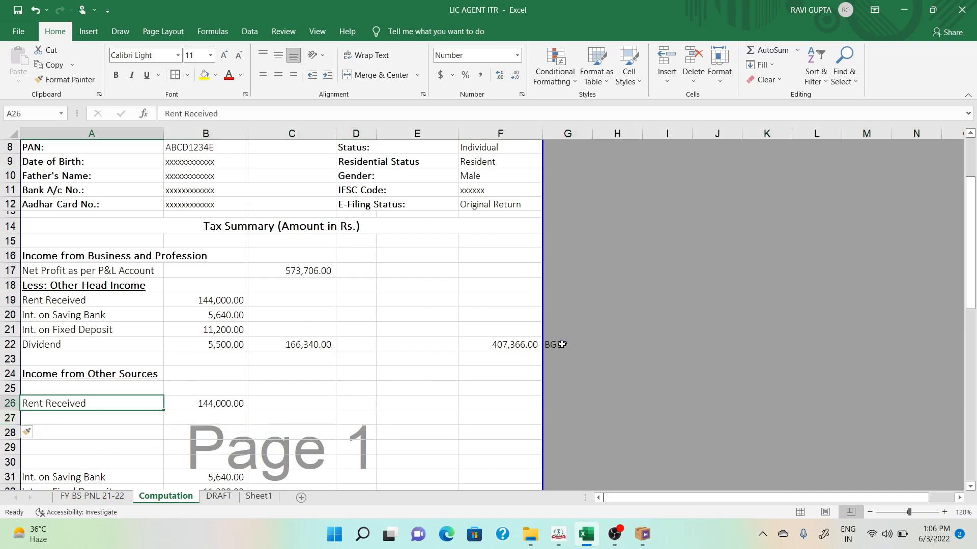
- Copy the "Income from Other Sources" heading from A24 to A28
key(Up)
key(Up)
key(ctrl+c)
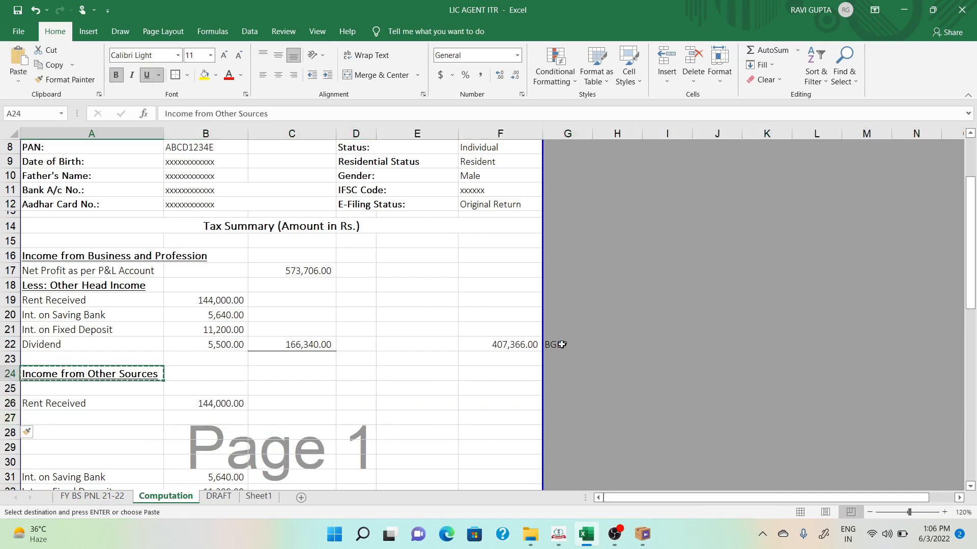
key(Down)
key(Down)
key(Down)
key(Down)
key(Return)
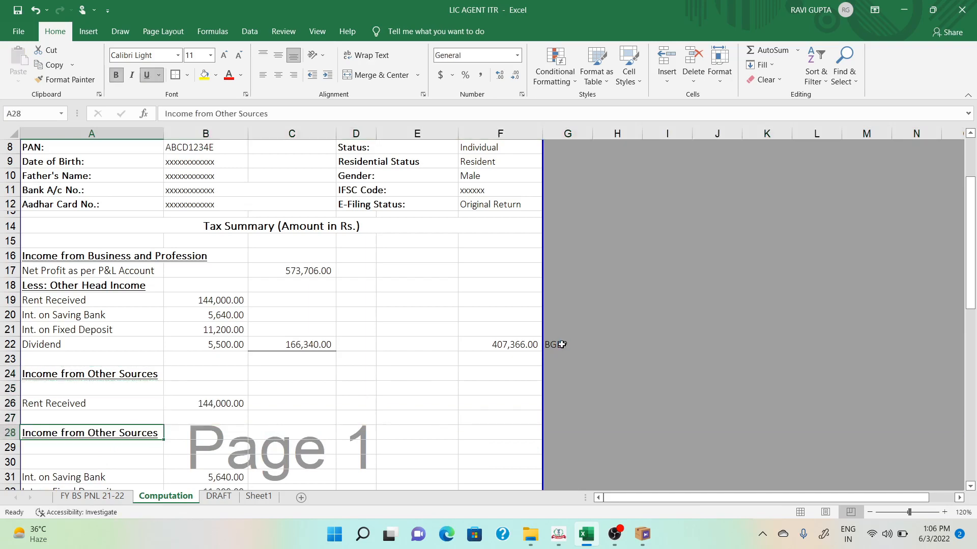
- Delete the two blank rows between the copied heading in A28 and Int. on Saving Bank
key(Down)
key(shift+space)
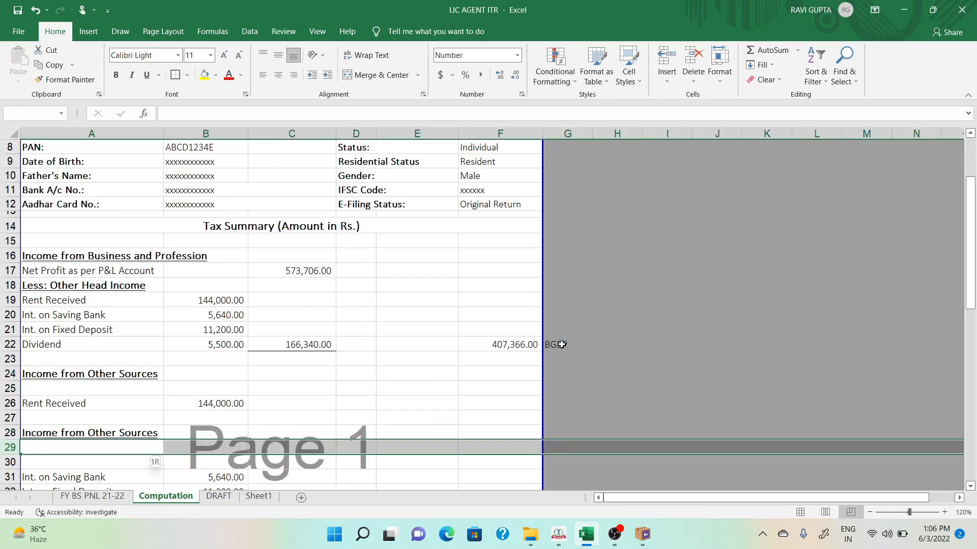
key(ctrl+minus)
key(ctrl+minus)
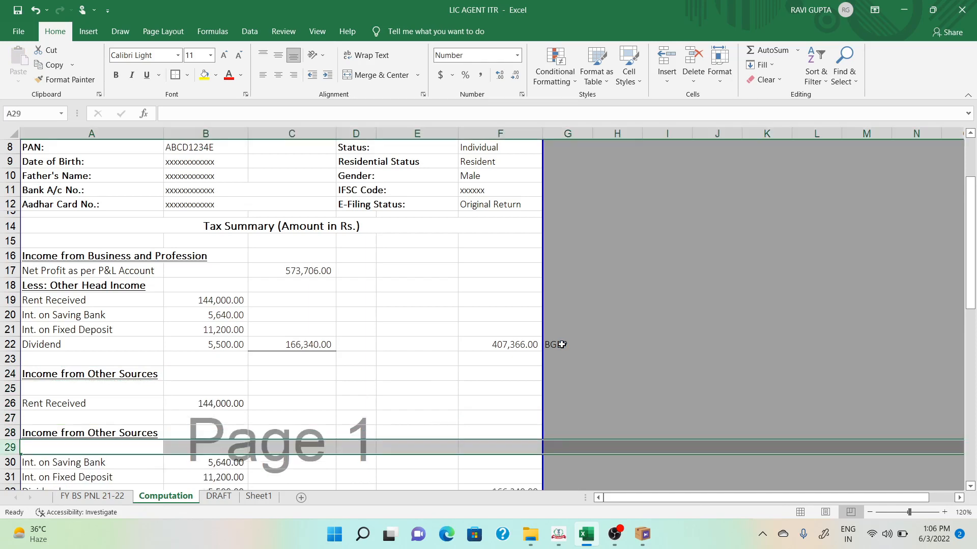
- Change the heading in A24 to "Income from House Property"
key(Up)
key(Up)
key(Up)
key(Up)
key(Up)
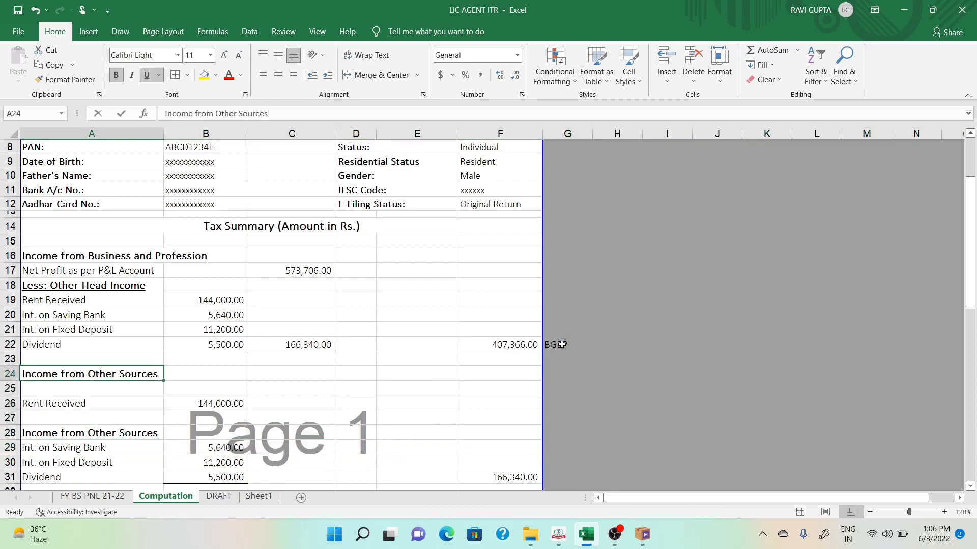
key(F2)
key(ctrl+shift+Left)
key(ctrl+shift+Left)
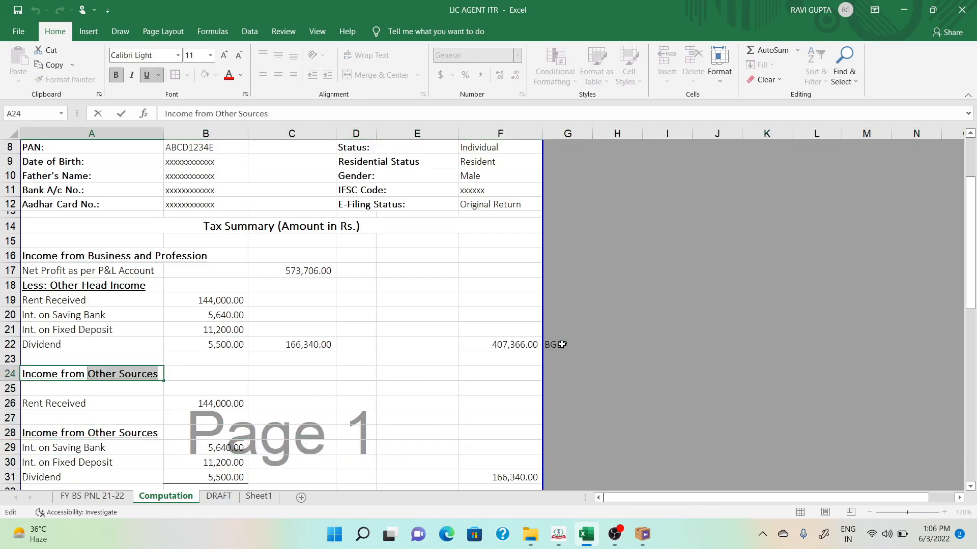
text(House)
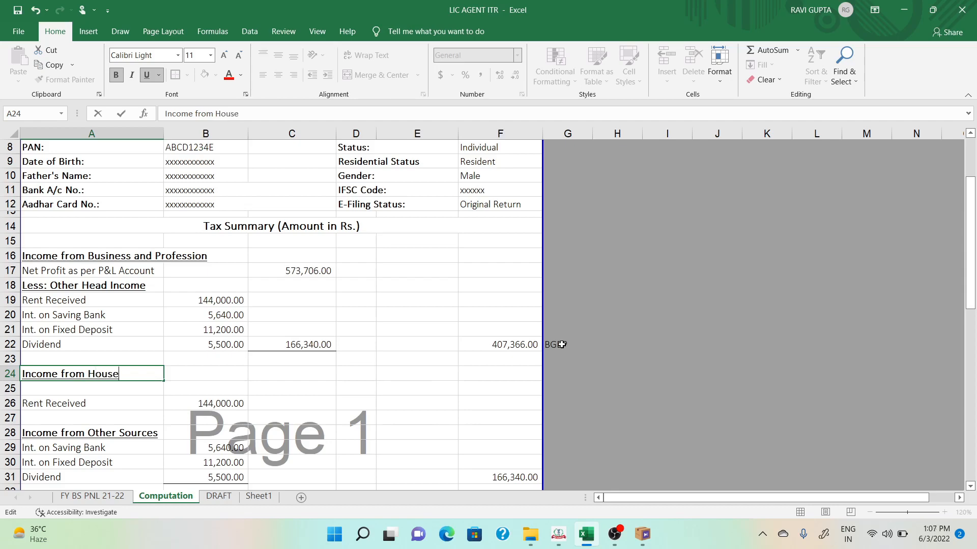
text( Property)
key(Return)
key(Return)
key(Return)
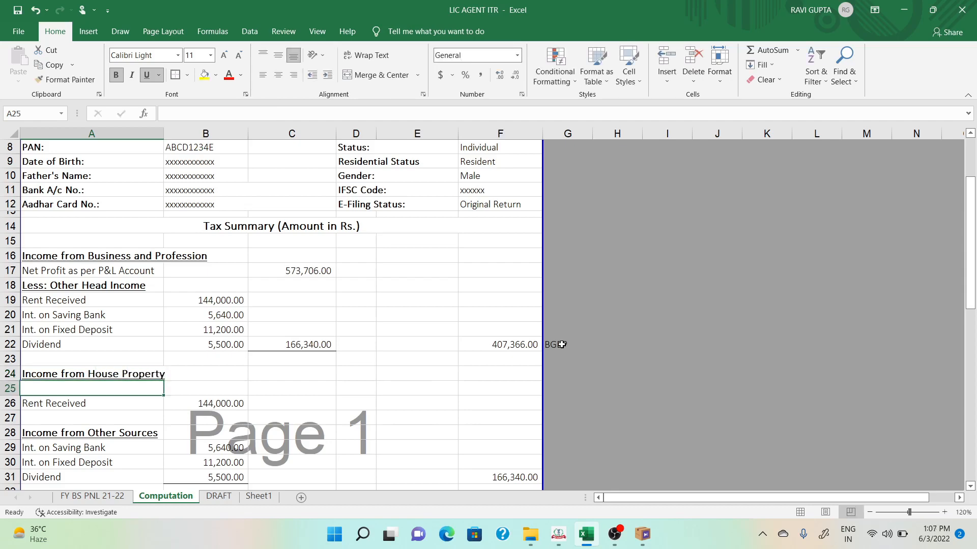
- Insert three more blank rows below the house property Rent Received row, starting at row 27
key(shift+space)
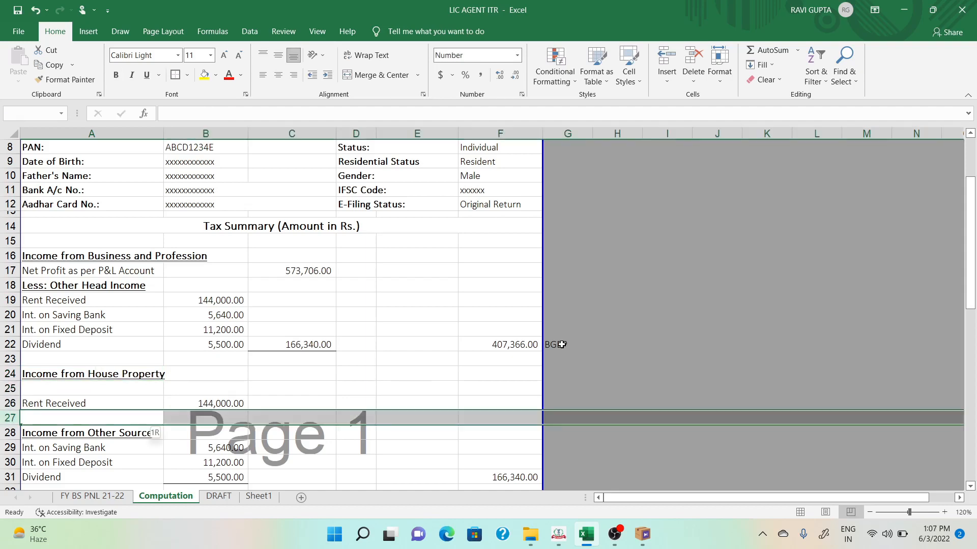
key(ctrl+plus)
key(ctrl+plus)
key(ctrl+plus)
key(Down)
key(Up)
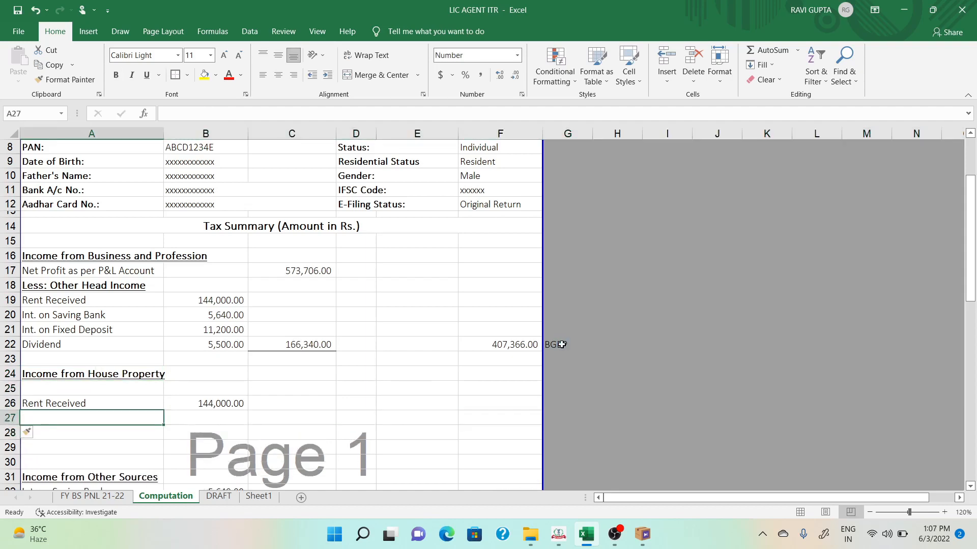
- Enter the label "Less: Stand. Ded." in A27 below Rent Received
text(Le)
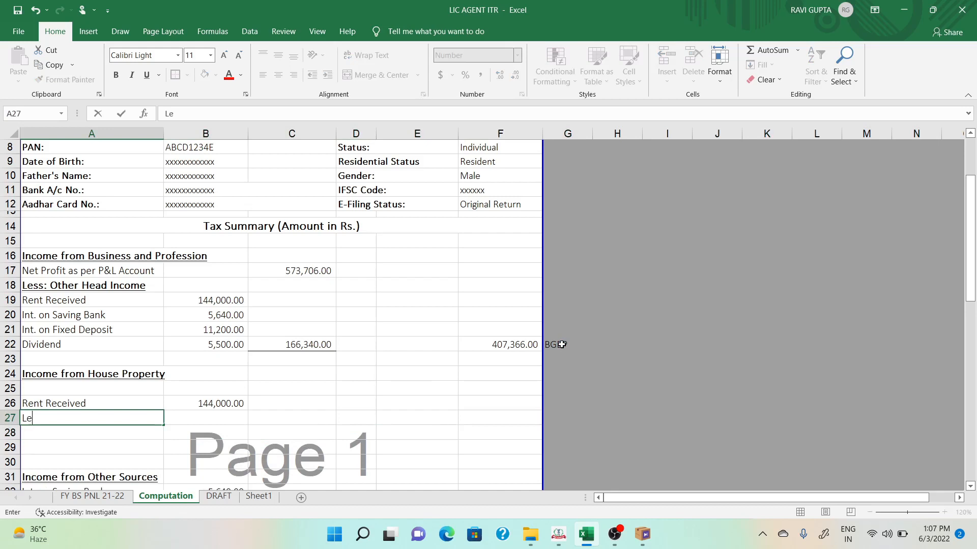
text(ss: Stand. Ded)
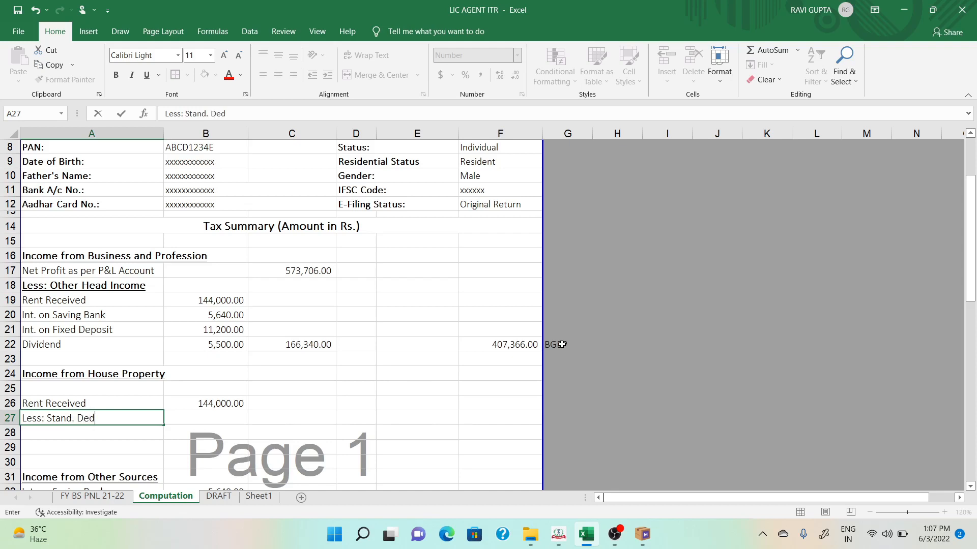
text(.)
key(Return)
key(Up)
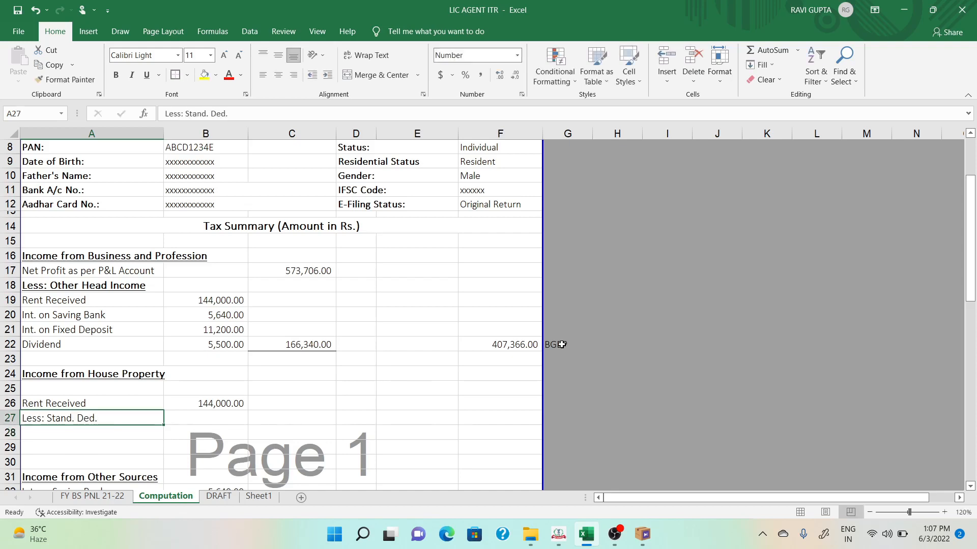
- Calculate the standard deduction in B27 with =B26*30% and select the rent and deduction amounts in B26:B27
key(Right)
text(=)
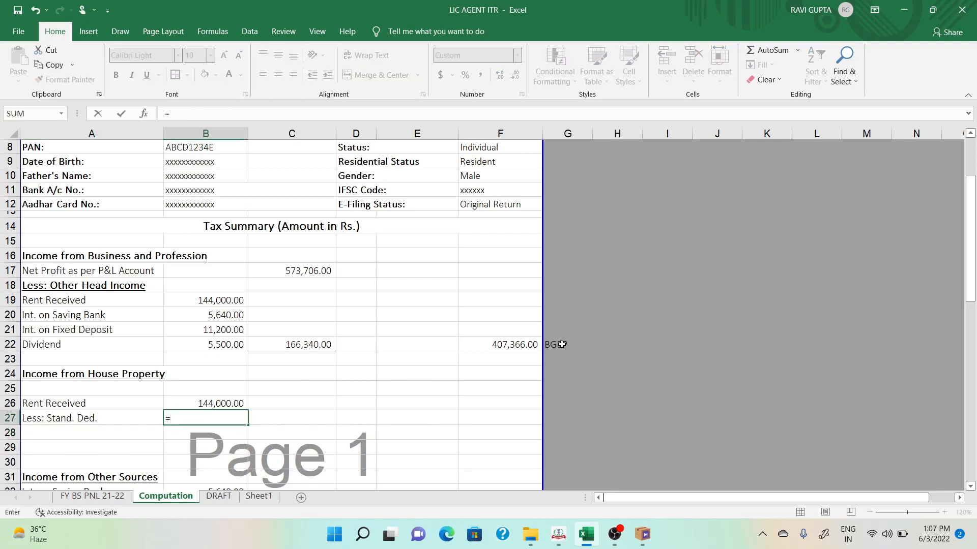
key(Up)
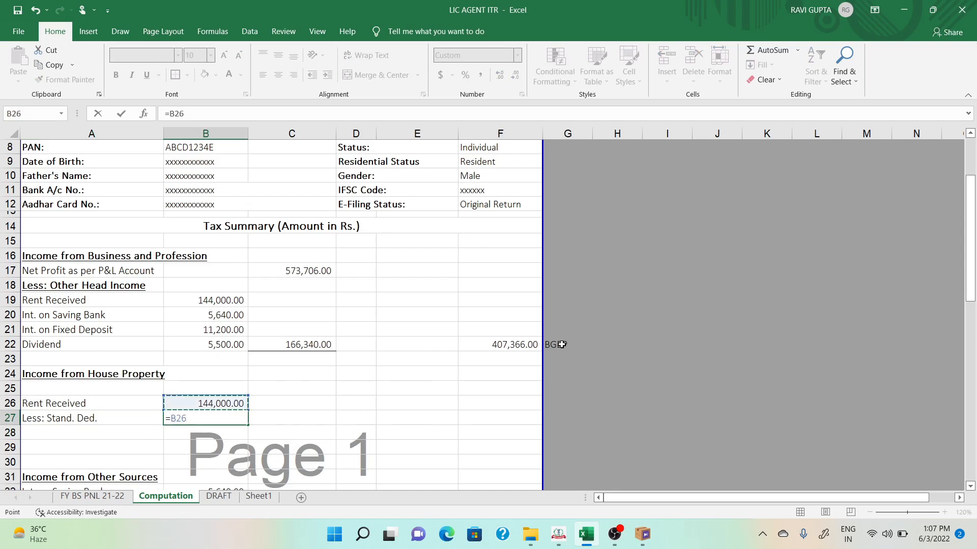
text(*3%)
key(Delete)
text()%)
key(BackSpace)
key(BackSpace)
text(0)
text(%)
key(Return)
key(Up)
key(Up)
key(shift+Down)
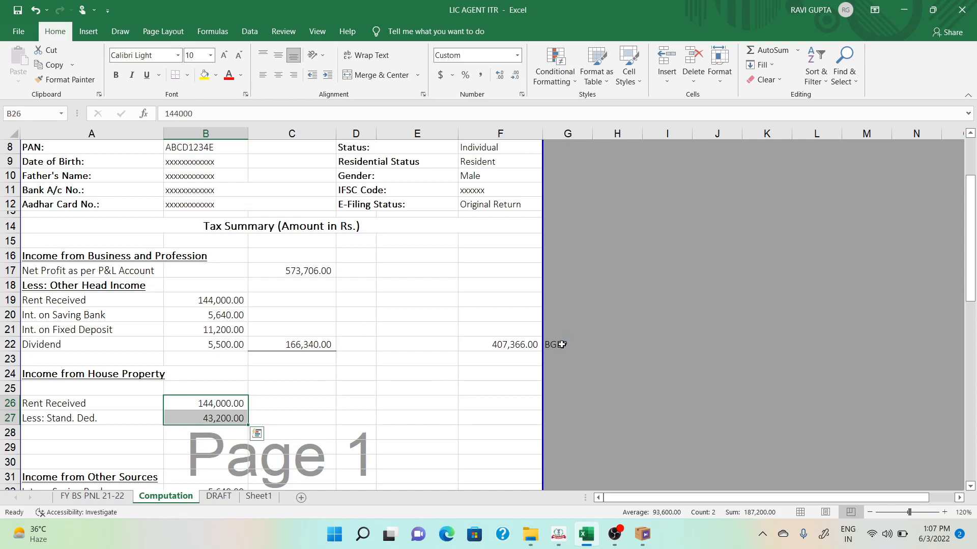
- Calculate the net house property income in F27 with =B26-B27
key(Down)
key(Right)
key(Right)
key(Right)
key(Right)
text(=)
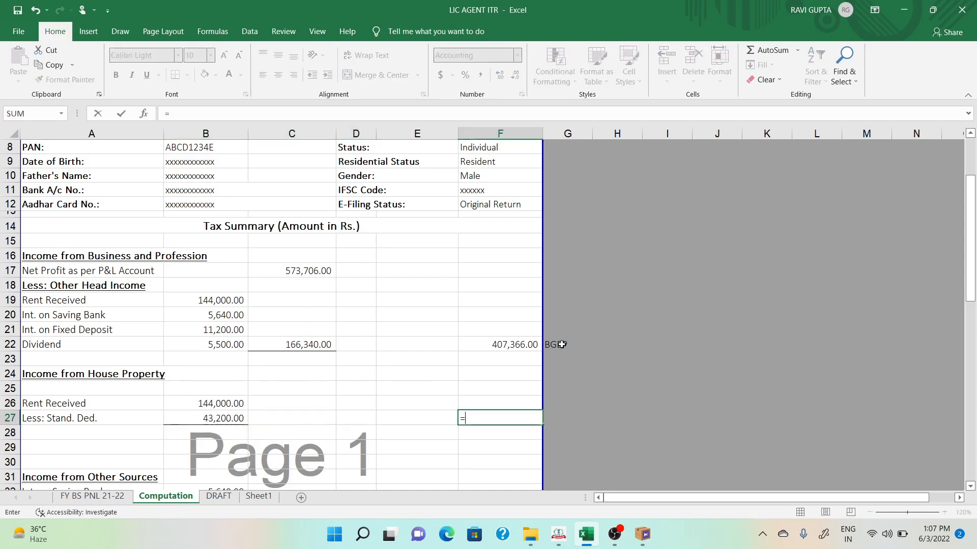
key(Left)
key(Left)
key(Left)
key(Left)
key(Up)
text(-)
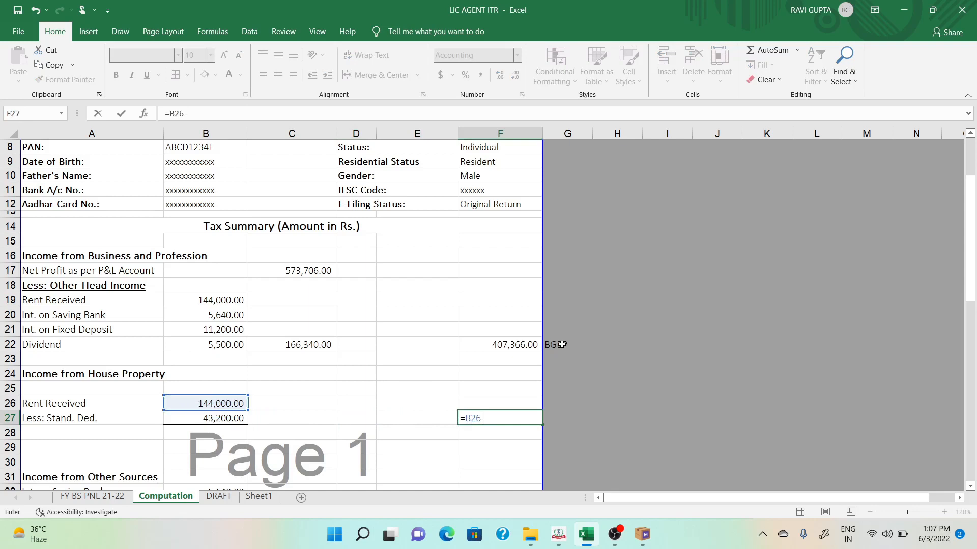
key(Left)
key(Left)
key(Left)
key(Left)
key(Return)
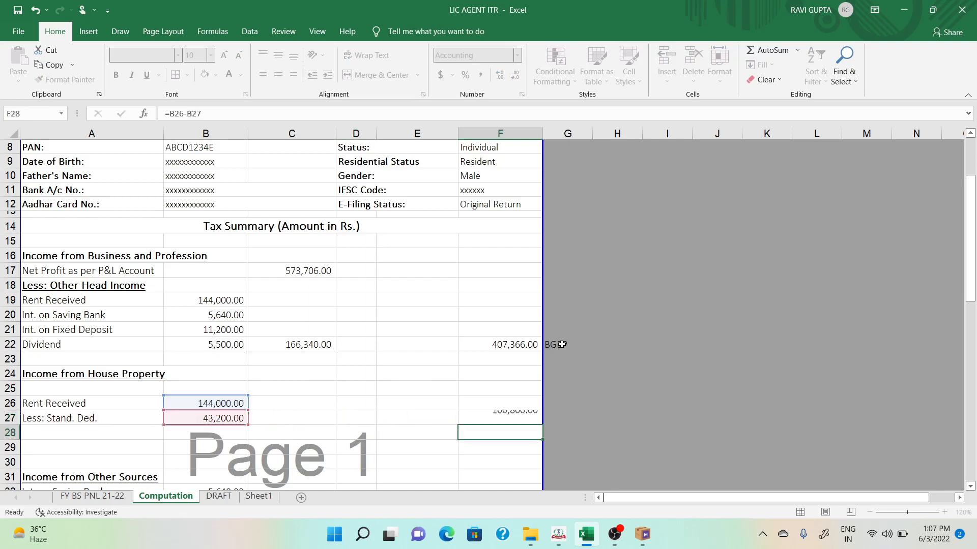
- Re-enter the Gross Total Income formula in F39 as =SUM(F22:F34) so it covers all three income heads
key(Up)
key(Down)
key(Down)
key(Down)
key(Down)
key(Down)
key(Down)
key(Down)
key(Down)
key(Down)
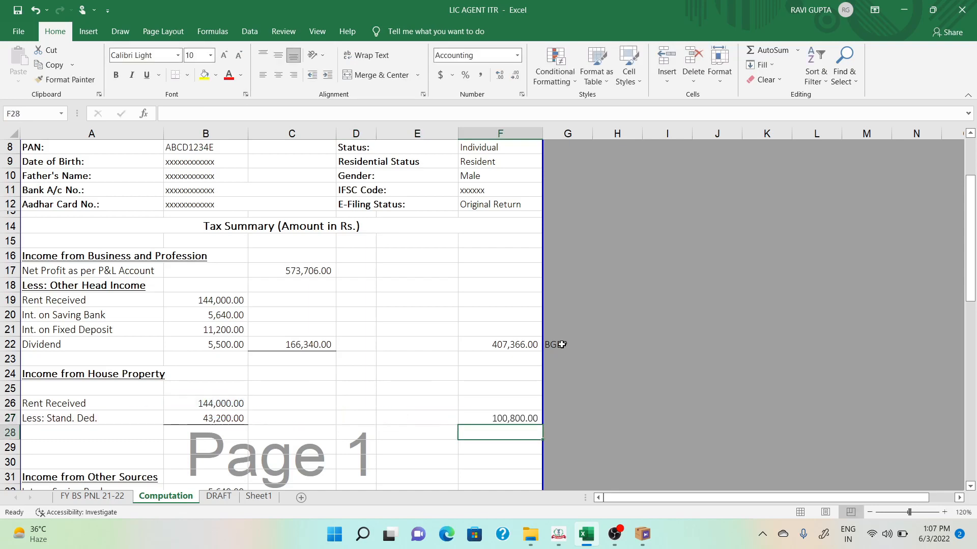
key(Down)
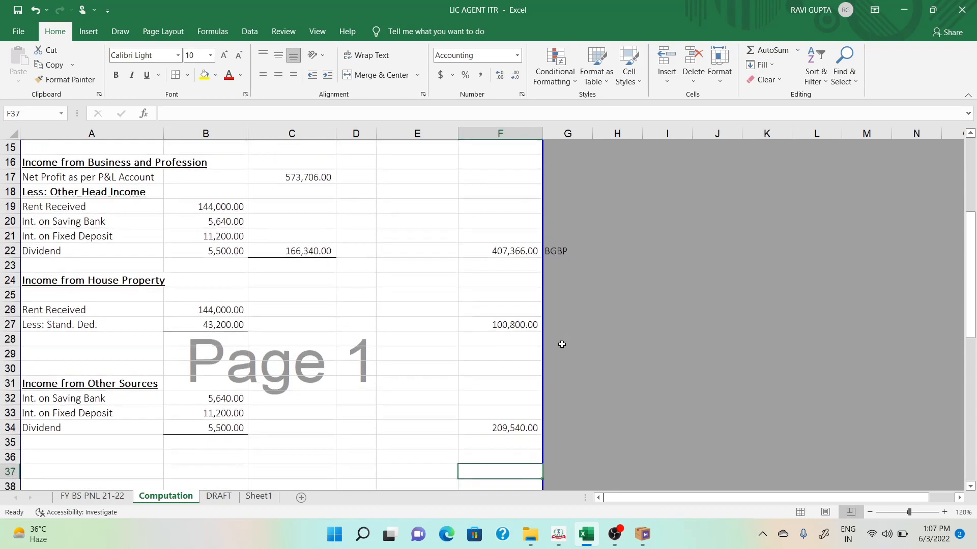
key(Down)
key(Down)
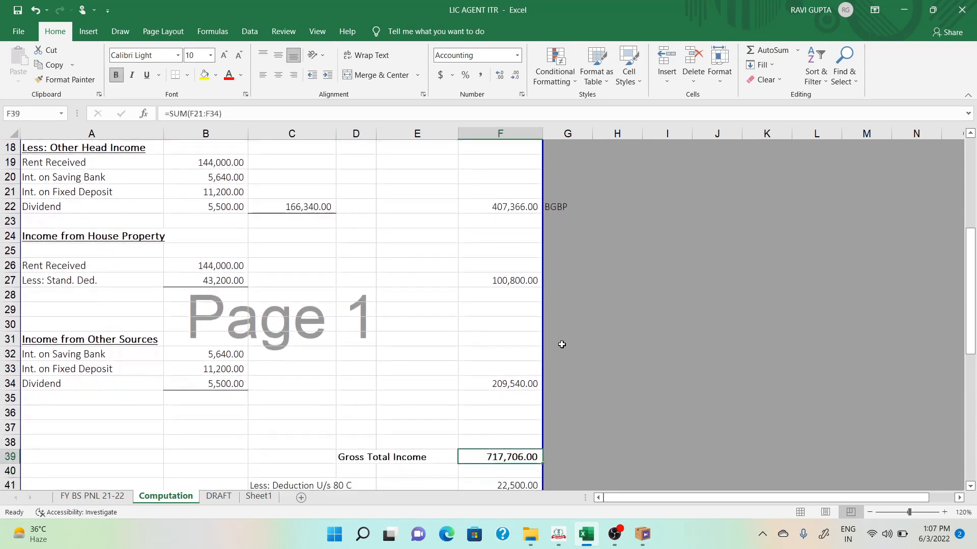
key(alt+equal)
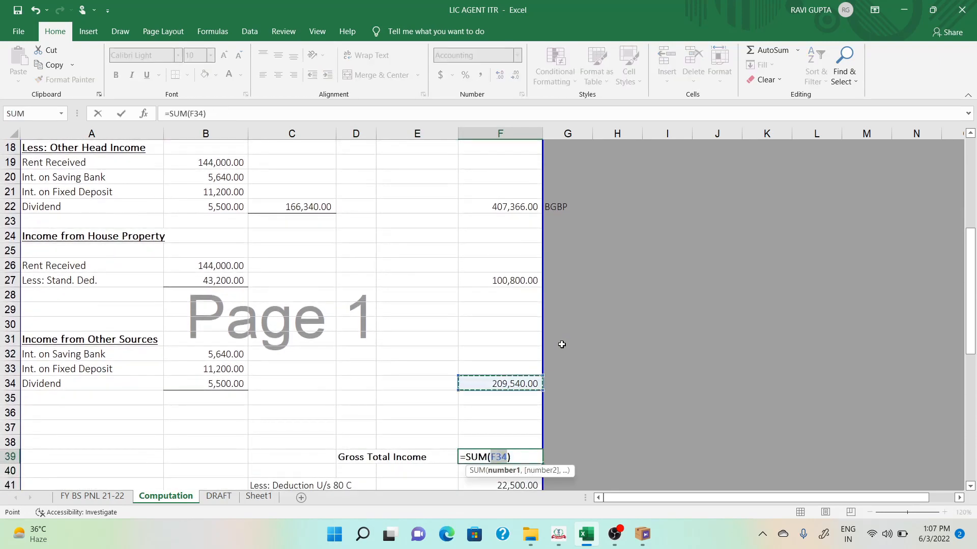
key(Down)
key(Up)
key(shift+Up)
key(shift+Up)
key(shift+Up)
key(shift+Up)
key(shift+Up)
key(shift+Up)
key(shift+Up)
key(shift+Up)
key(shift+Up)
key(shift+Up)
key(shift+Up)
key(shift+Up)
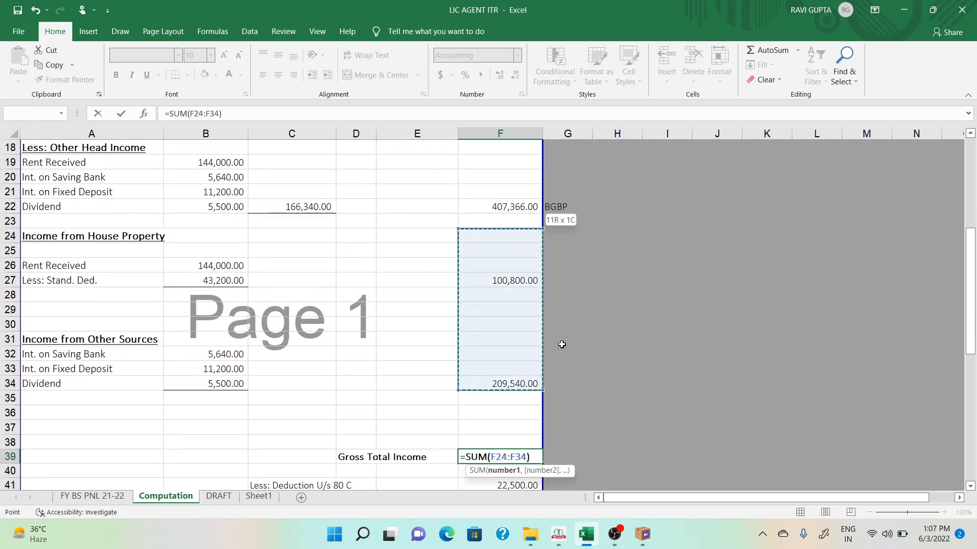
key(Return)
- Replace the Income from Other Sources total in F34 with =SUM(B32:B34), covering both interest amounts and the dividend
key(Up)
key(Up)
key(Up)
key(Up)
key(Up)
key(Up)
key(Up)
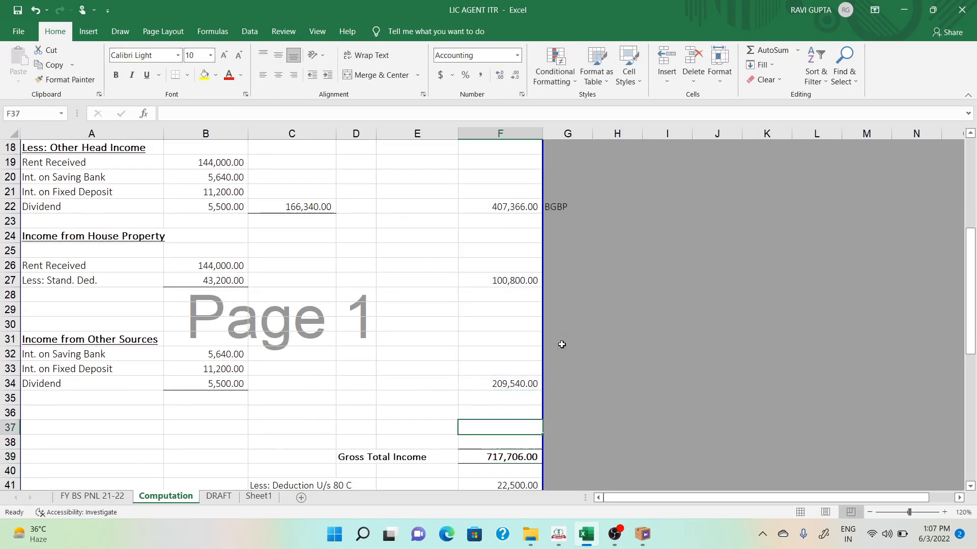
key(Left)
key(Left)
key(Left)
key(Left)
key(Right)
key(Right)
key(Right)
key(Right)
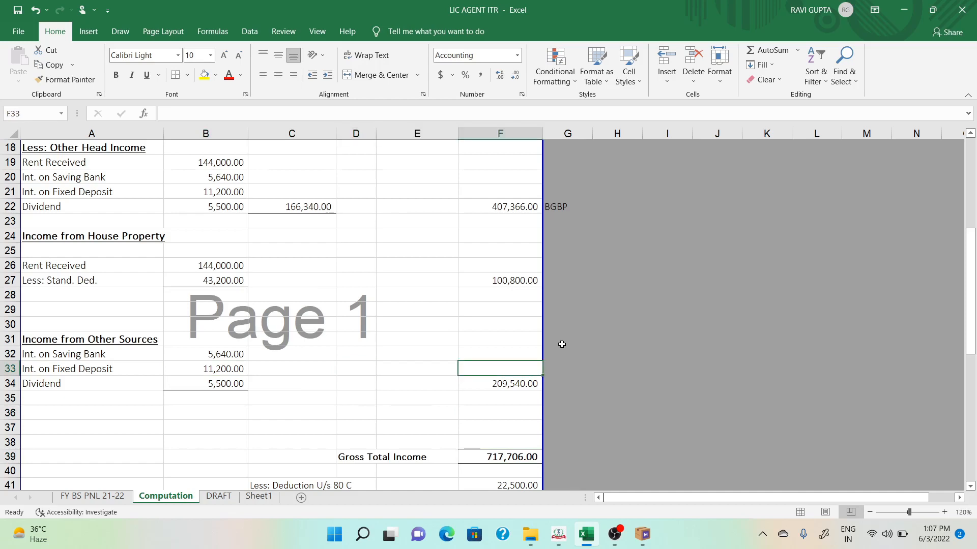
key(Down)
key(alt+equal)
key(Left)
key(Left)
key(Left)
key(Left)
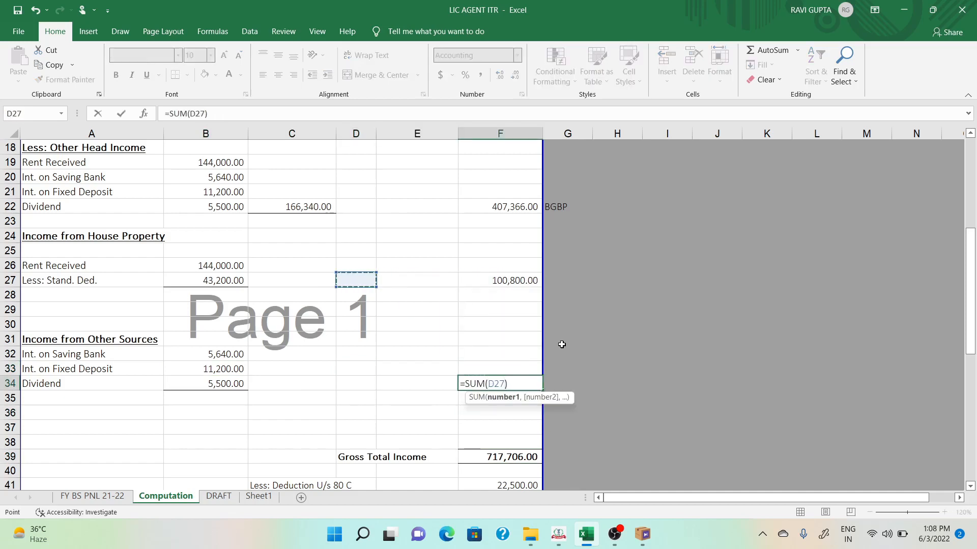
key(Down)
key(Down)
key(Down)
key(Down)
key(Down)
key(Down)
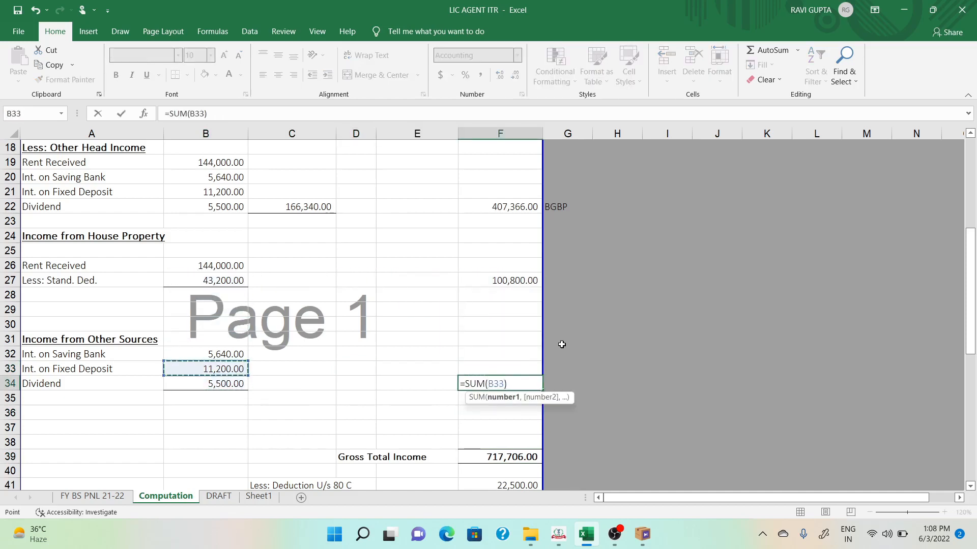
key(shift+Up)
key(shift+Down)
key(Return)
key(Up)
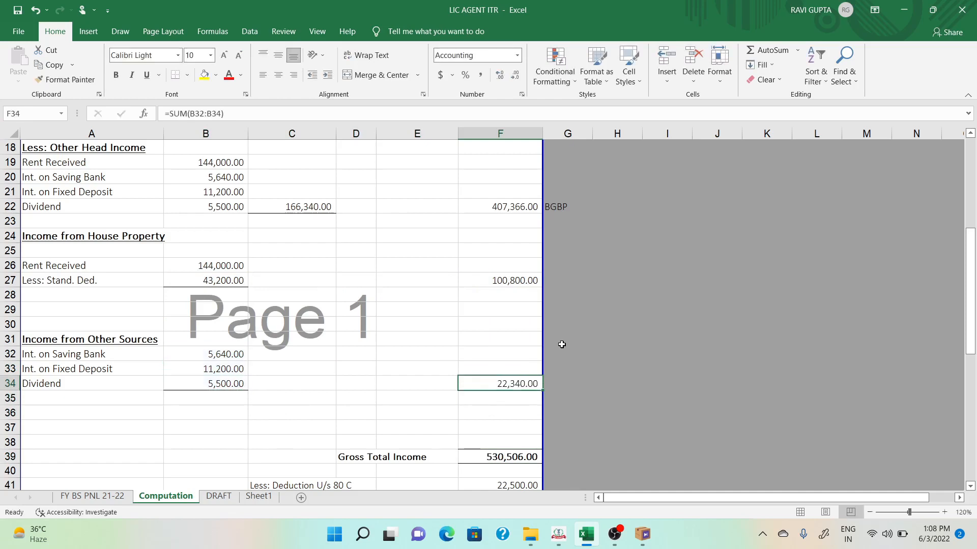
key(alt+equal)
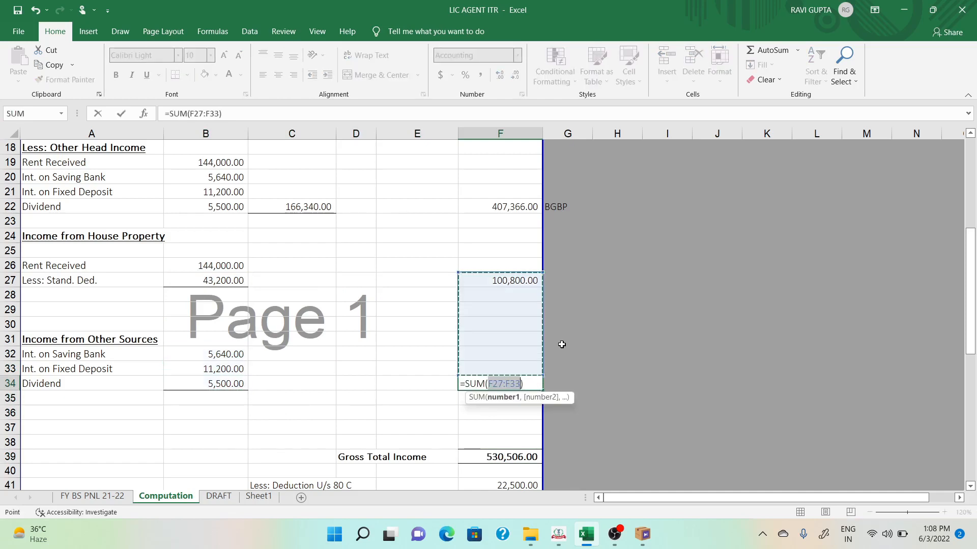
key(Escape)
key(Left)
key(Left)
key(Left)
key(Left)
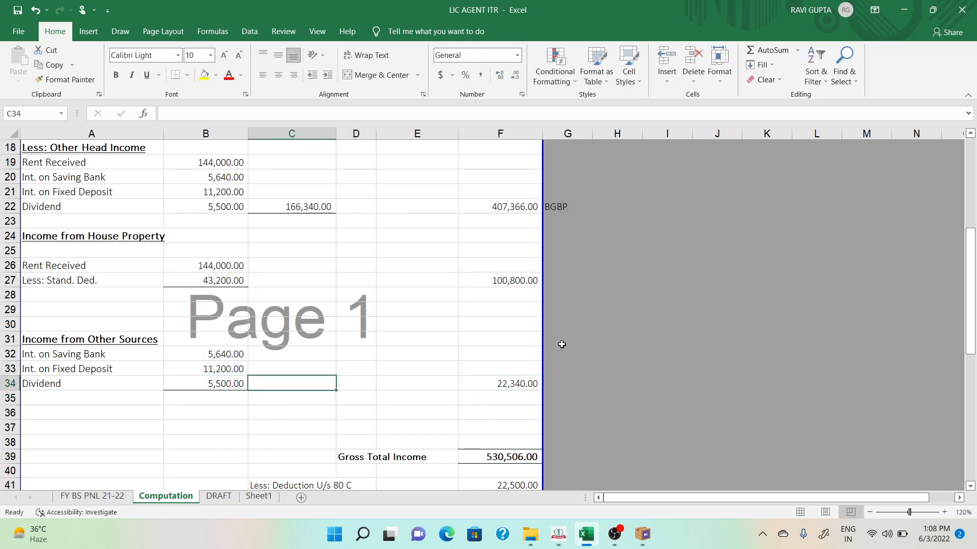
key(Right)
key(Right)
key(Right)
key(Right)
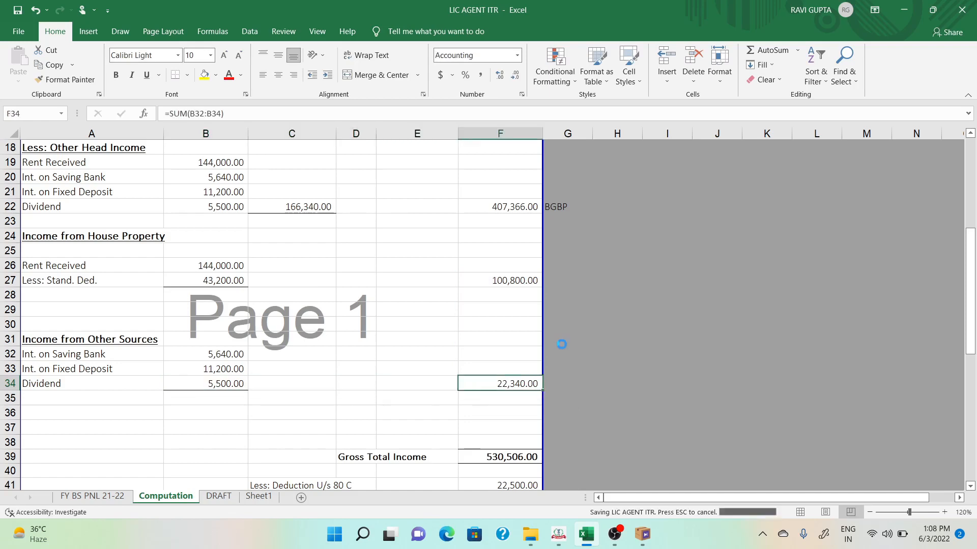
- Delete the three blank rows 35 to 37 between the Dividend row and Gross Total Income
key(Down)
key(shift+space)
key(shift+Down)
key(shift+Down)
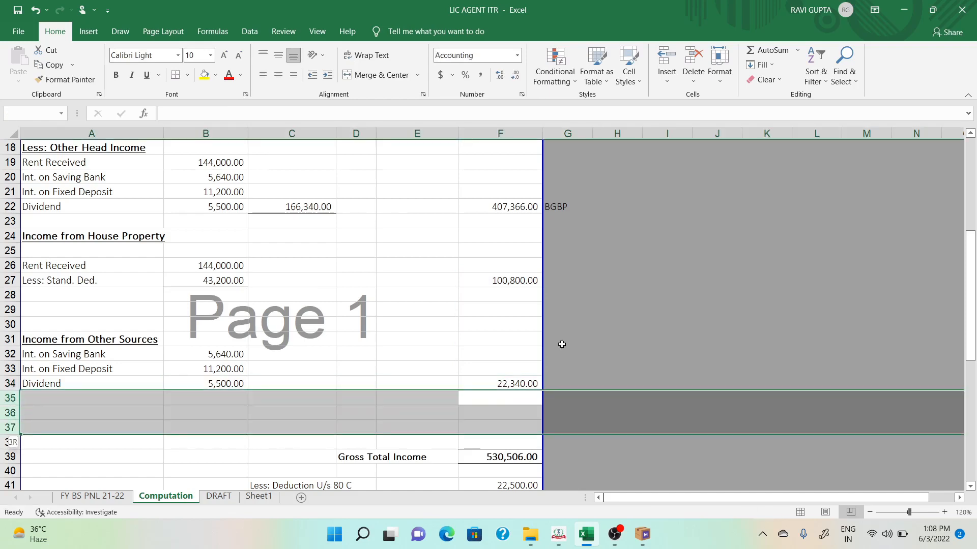
key(ctrl+minus)
key(Down)
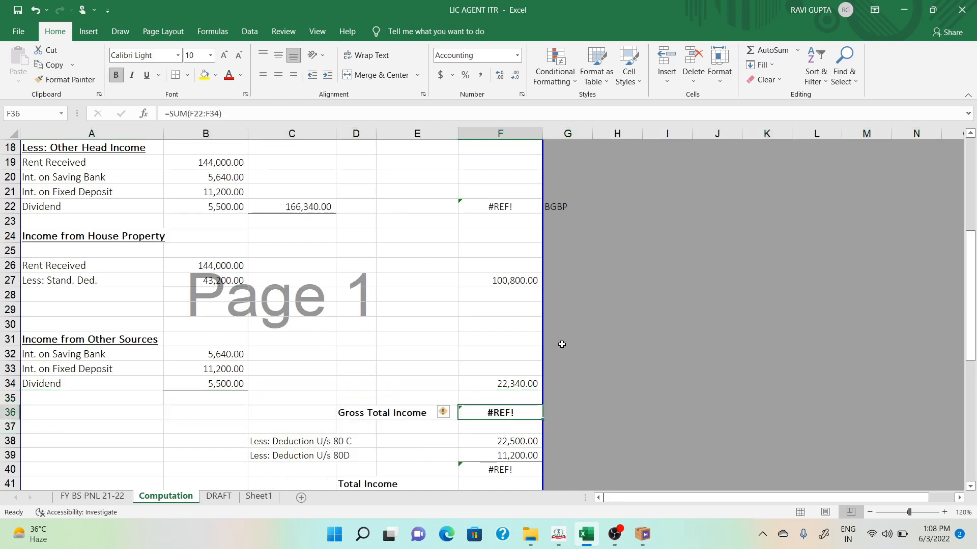
- Re-enter the Gross Total Income formula in F36 as =SUM(F22:F34)
key(F2)
key(Up)
key(Up)
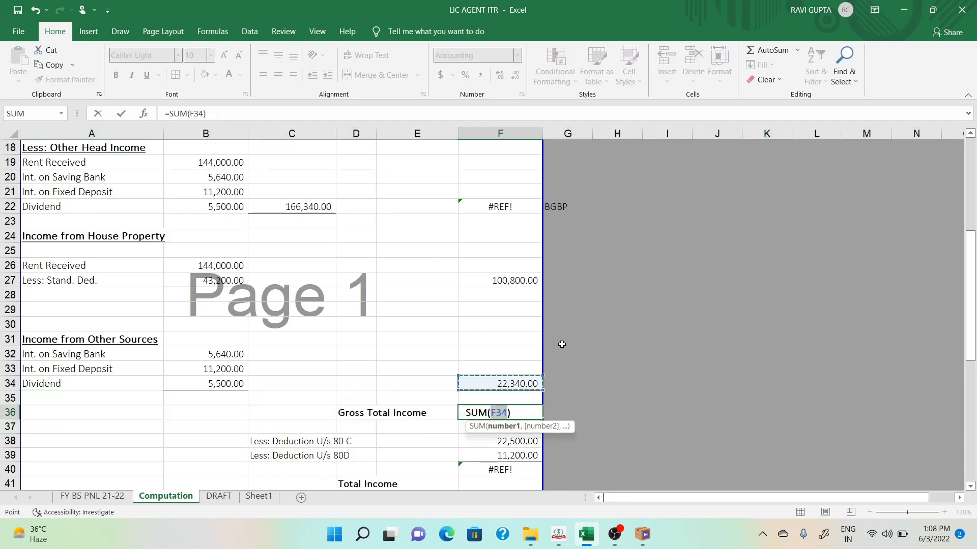
key(shift+Up)
key(shift+Up)
key(shift+Up)
key(shift+Up)
key(shift+Up)
key(shift+Up)
key(shift+Up)
key(shift+Up)
key(shift+Up)
key(shift+Up)
key(shift+Up)
key(shift+Up)
key(Return)
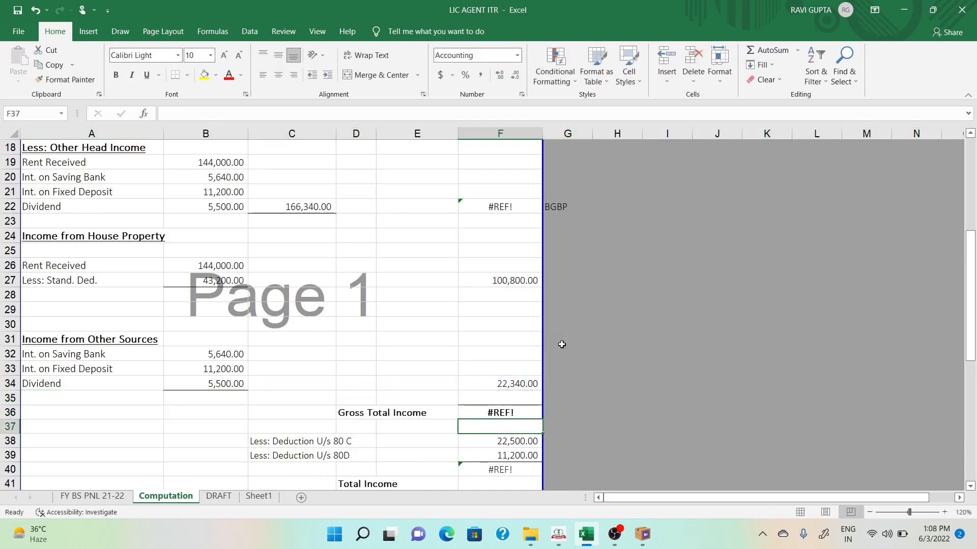
- Check the business income formula in F22 and the amounts above it for the source of the #REF! error
key(Up)
key(Up)
key(Up)
key(Up)
key(Up)
key(Up)
key(Up)
key(Up)
key(Up)
key(Up)
key(Up)
key(Up)
key(Up)
key(Up)
key(Up)
key(Up)
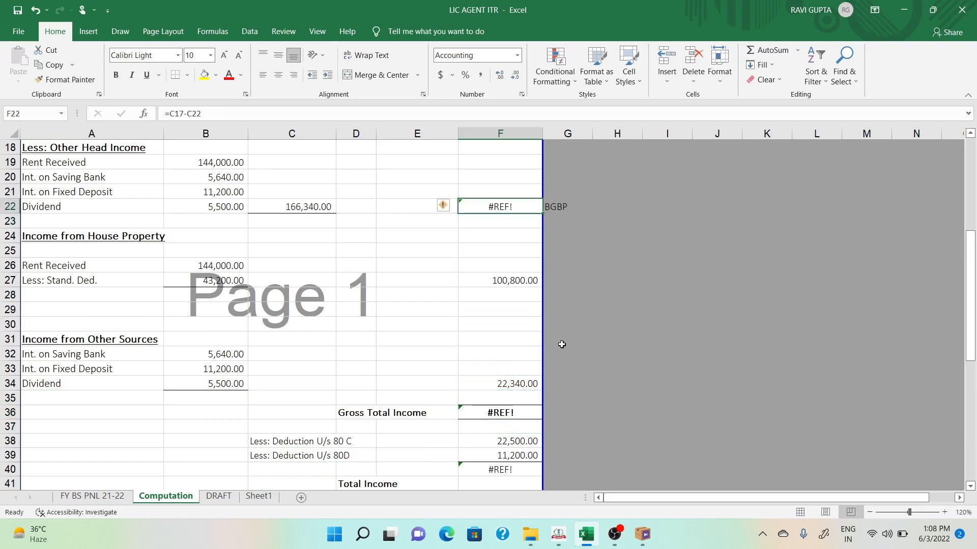
key(Up)
key(Up)
key(Up)
key(Up)
key(Up)
key(Up)
key(Up)
key(Up)
key(Up)
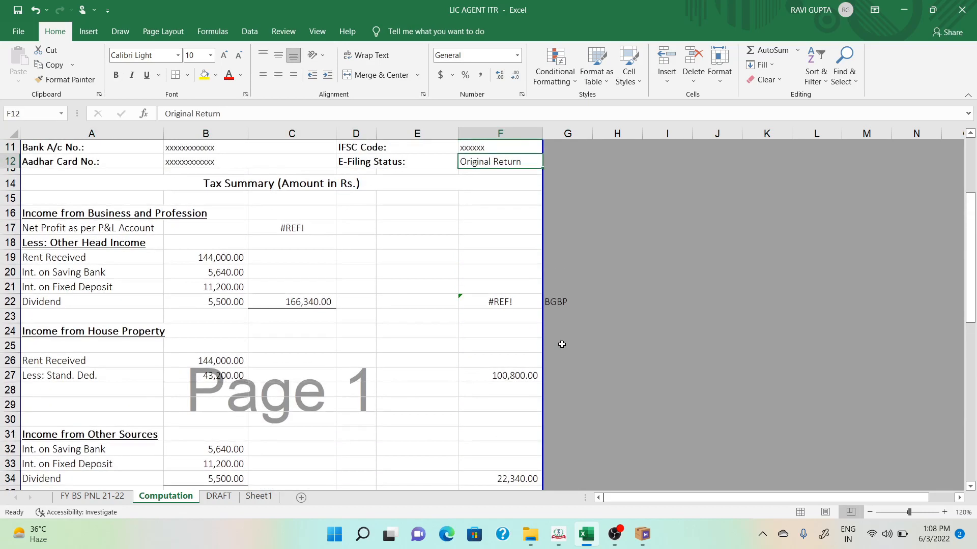
- Link the Net Profit as per P&L Account in C17 to the net profit in D18 of the FY BS PNL 21-22 sheet
key(Down)
key(Down)
key(Down)
key(Down)
key(Down)
key(Left)
key(Left)
key(Left)
text(=)
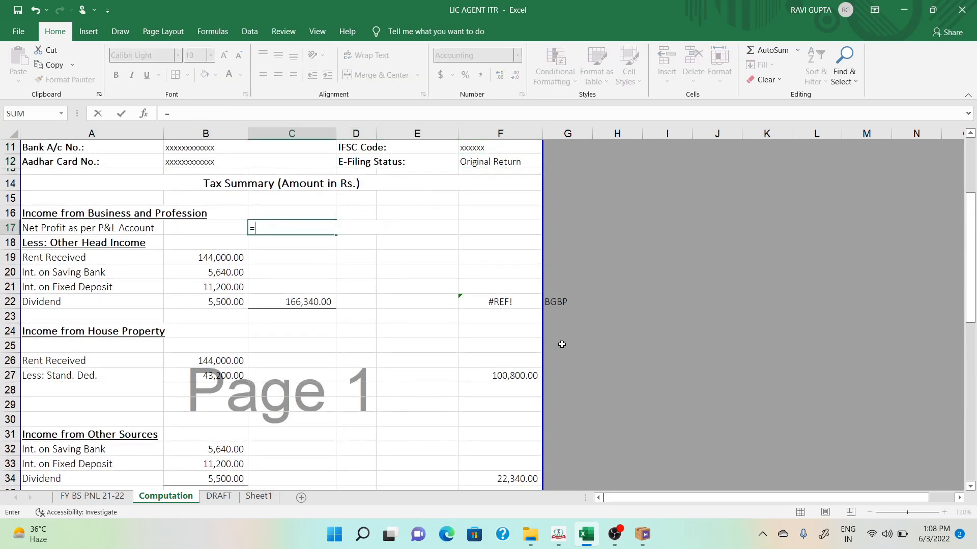
click(92, 496)
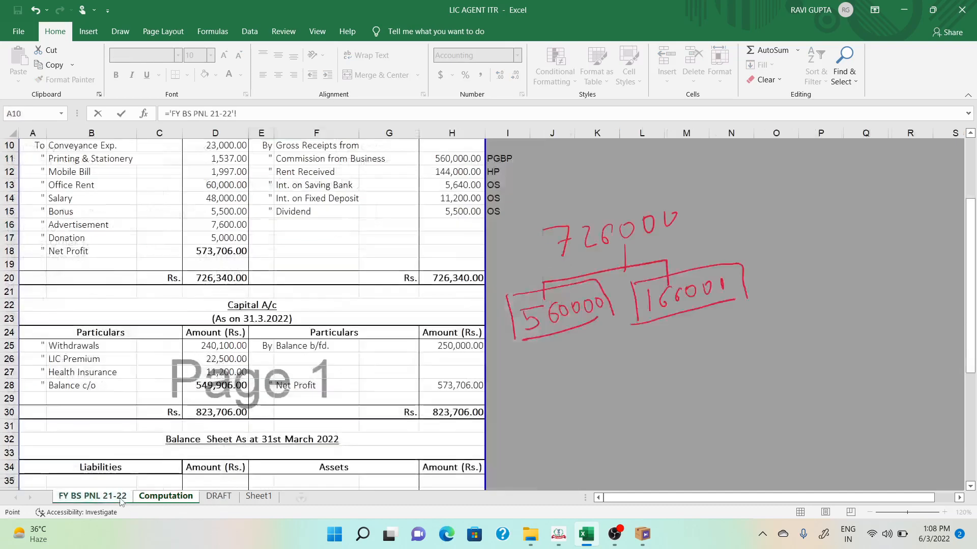
click(224, 251)
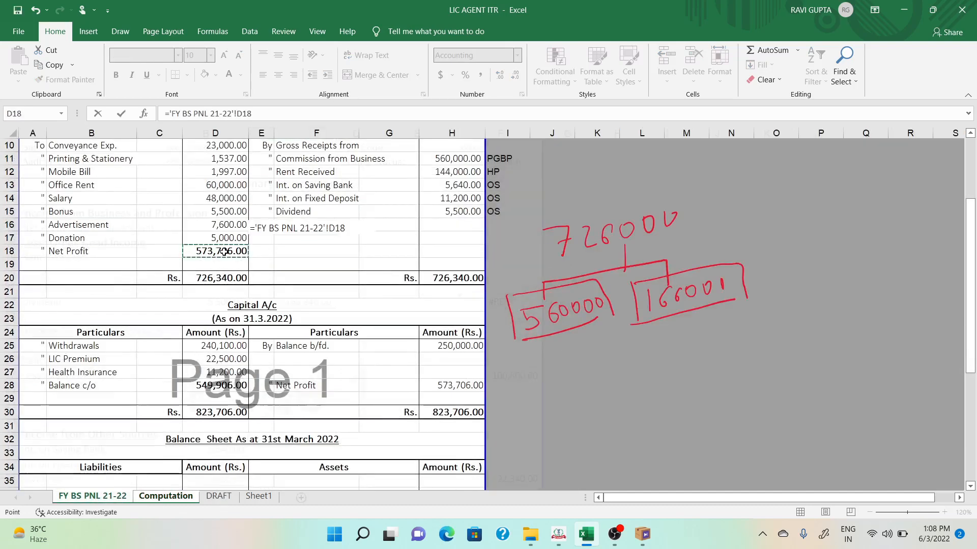
key(Return)
- Review the computation from business income through Gross Total Income and the deductions to the rounded total income
key(Down)
key(Down)
key(Down)
key(Down)
key(Down)
key(Down)
key(Down)
key(Down)
key(Down)
key(Down)
key(Down)
key(Down)
key(Down)
key(Down)
key(Down)
key(Down)
key(Down)
key(Down)
key(Down)
key(Down)
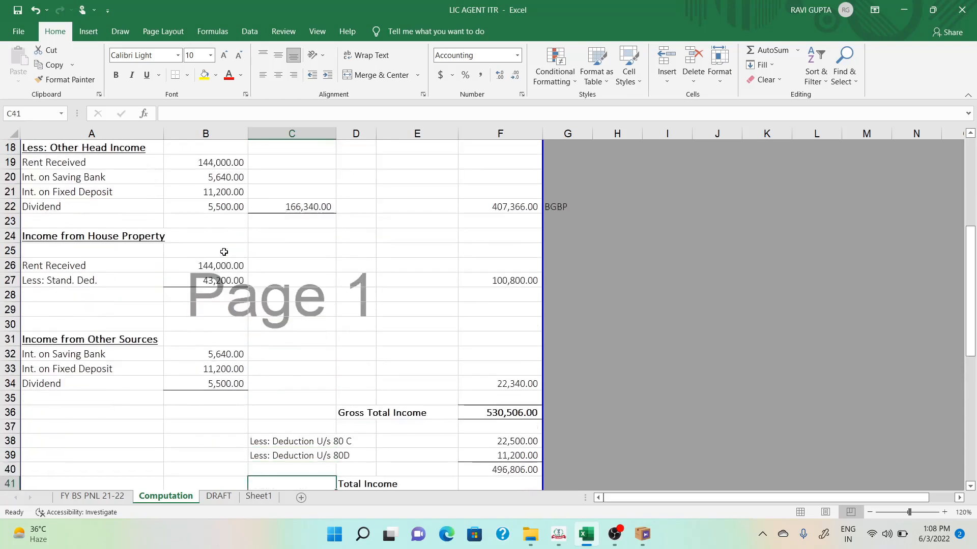
key(Up)
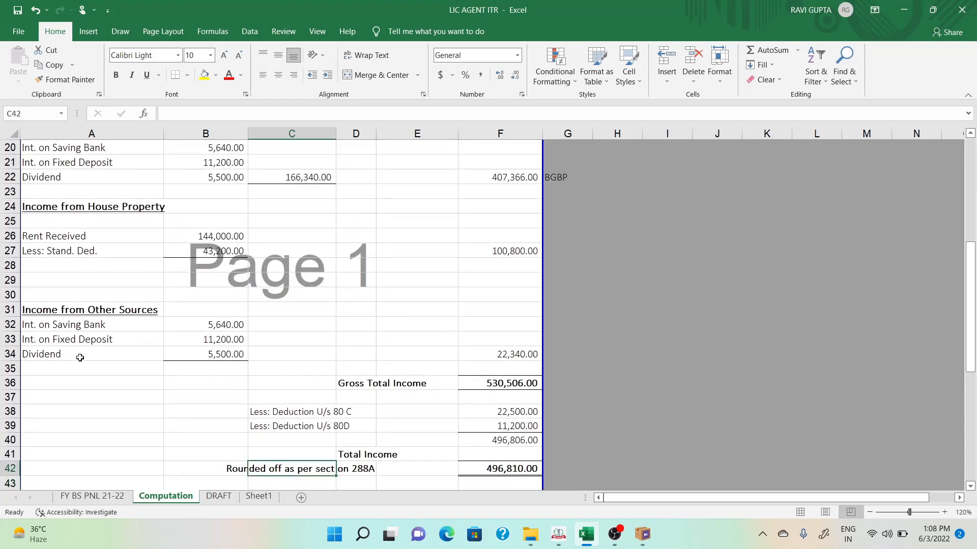
scroll(430, 328, up, 4)
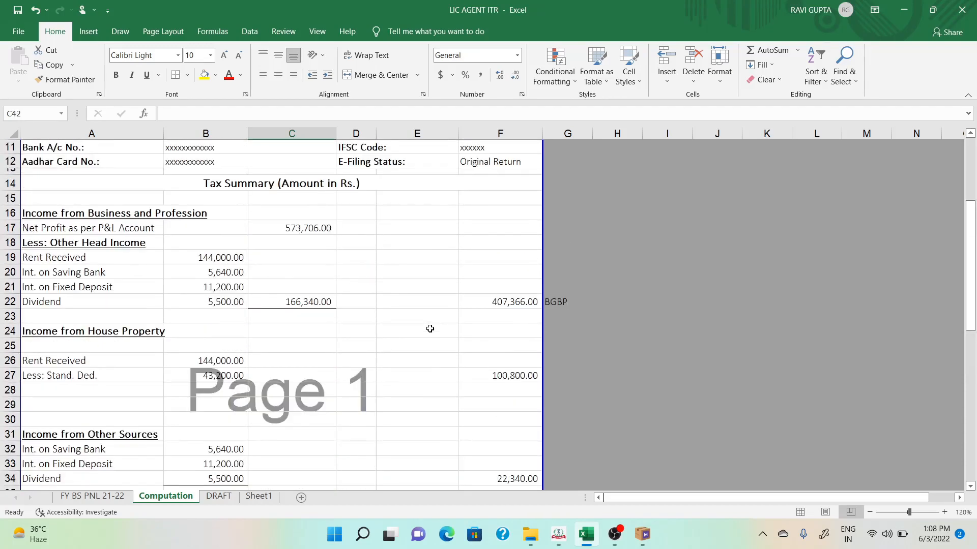
- Compare the Rent Received entry in the FY BS PNL 21-22 sheet with the income heads in the Computation sheet
click(91, 496)
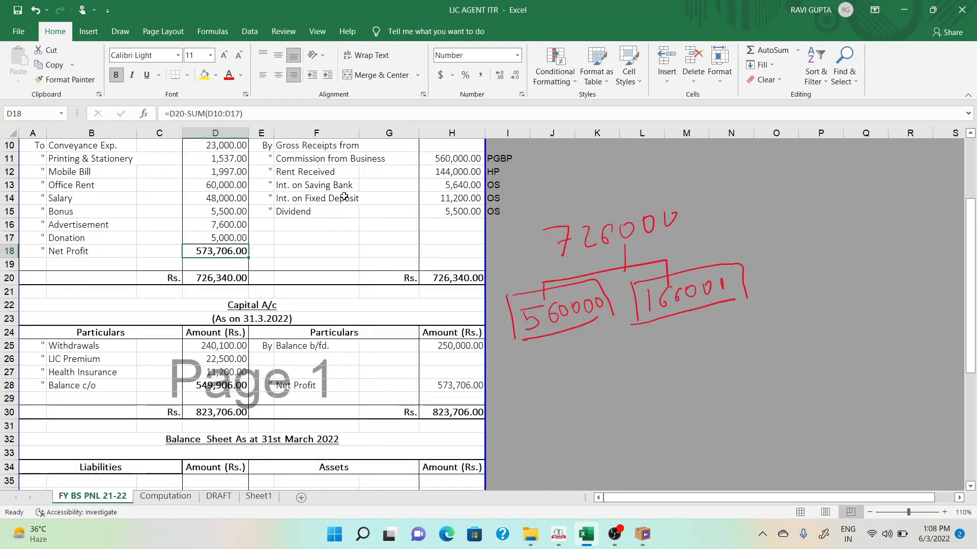
click(442, 171)
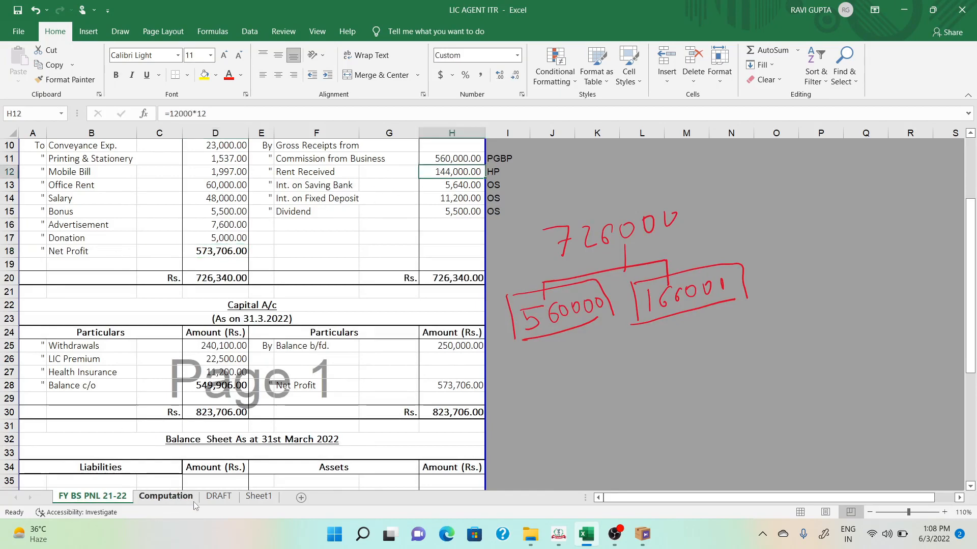
click(166, 496)
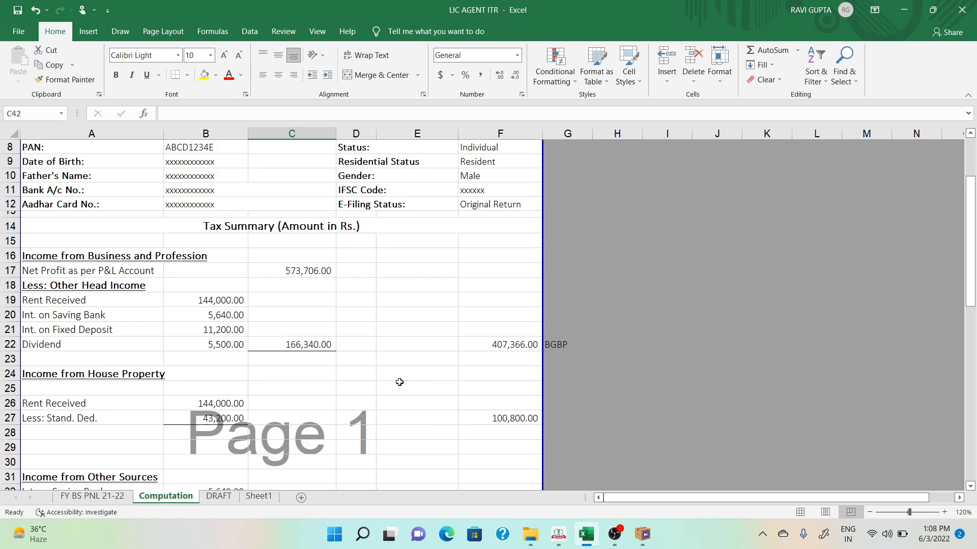
click(96, 497)
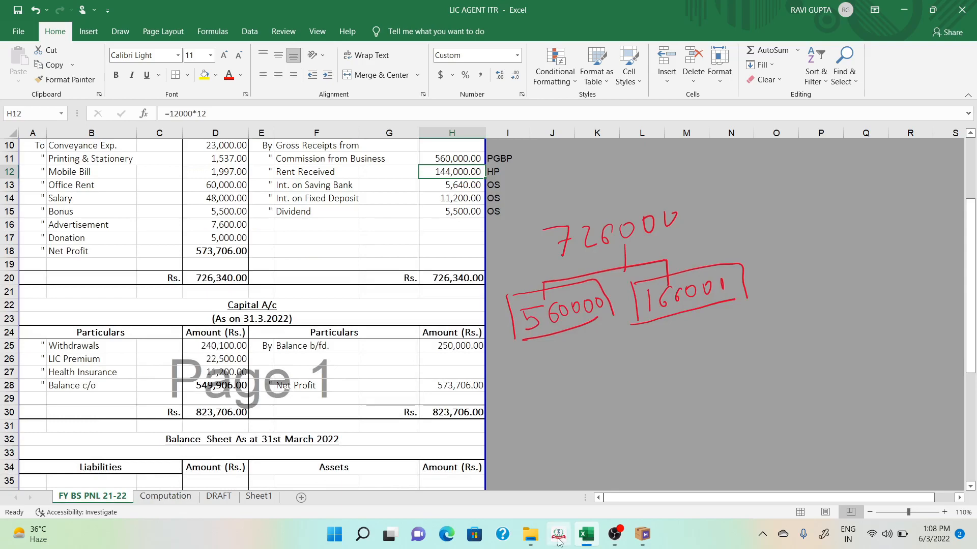
- Switch to the e-Filing desktop utility, return to the A.Y. 2022-23 form selection and proceed with ITR-3
mouse_move(559, 542)
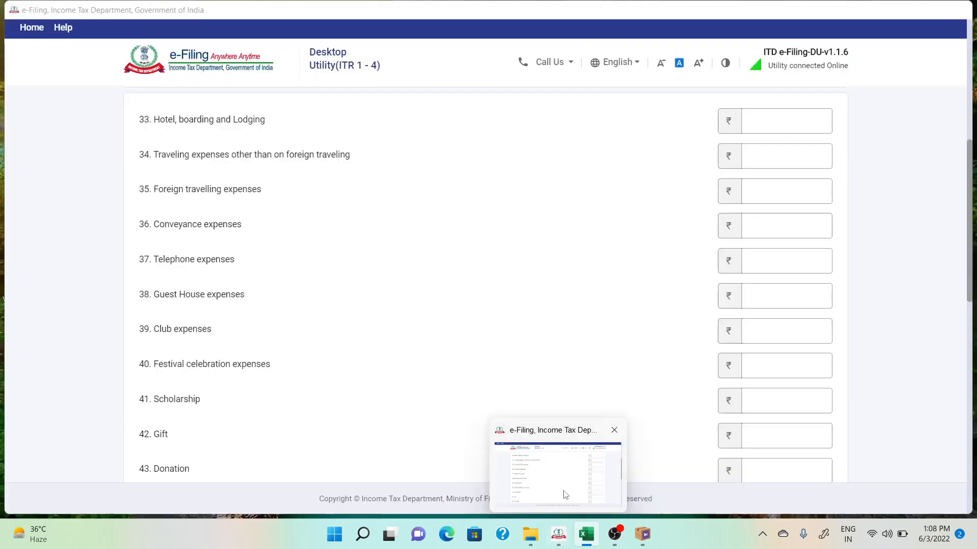
click(564, 494)
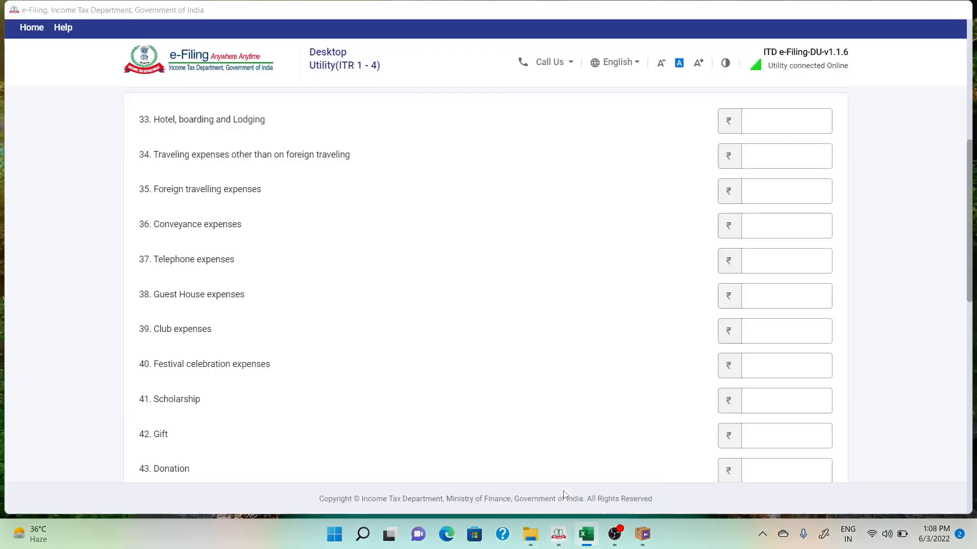
scroll(405, 391, up, 7)
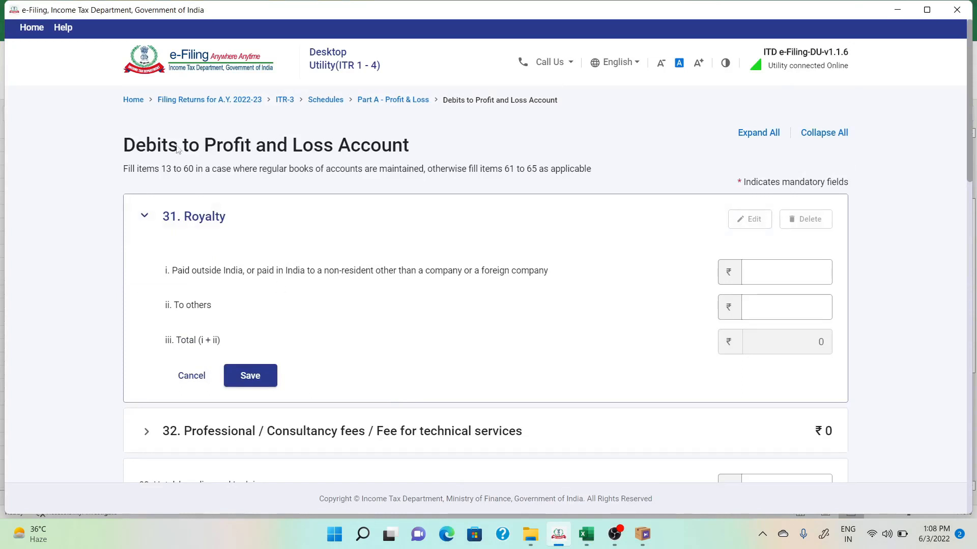
click(175, 102)
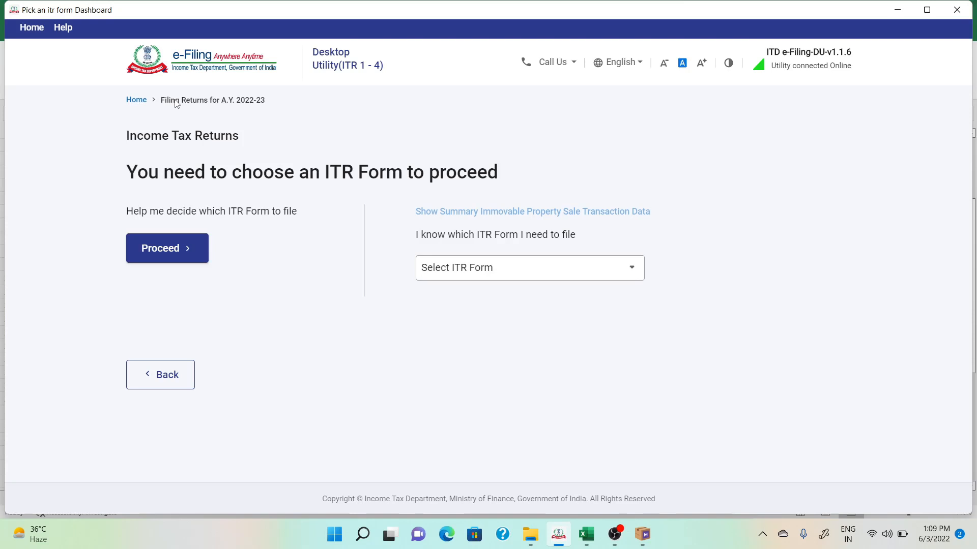
click(484, 275)
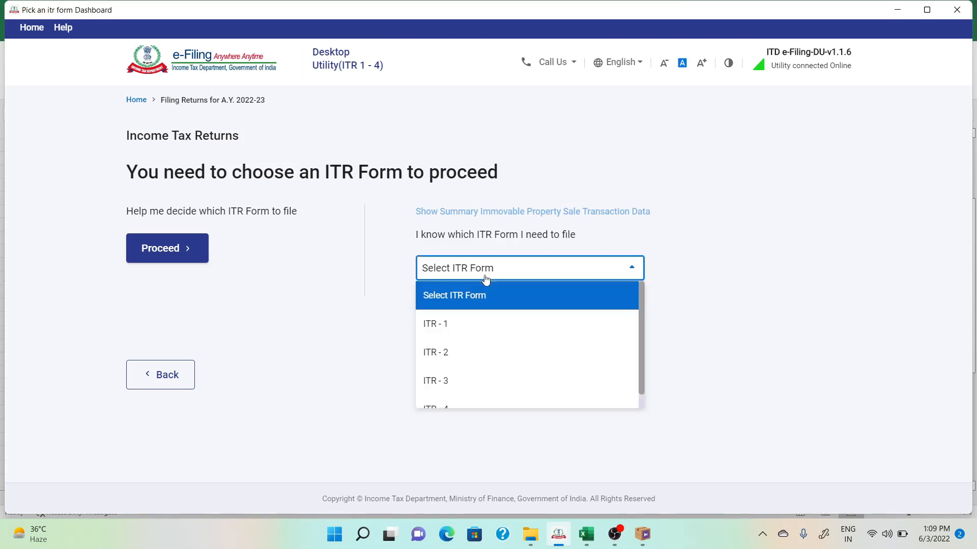
scroll(493, 334, down, 1)
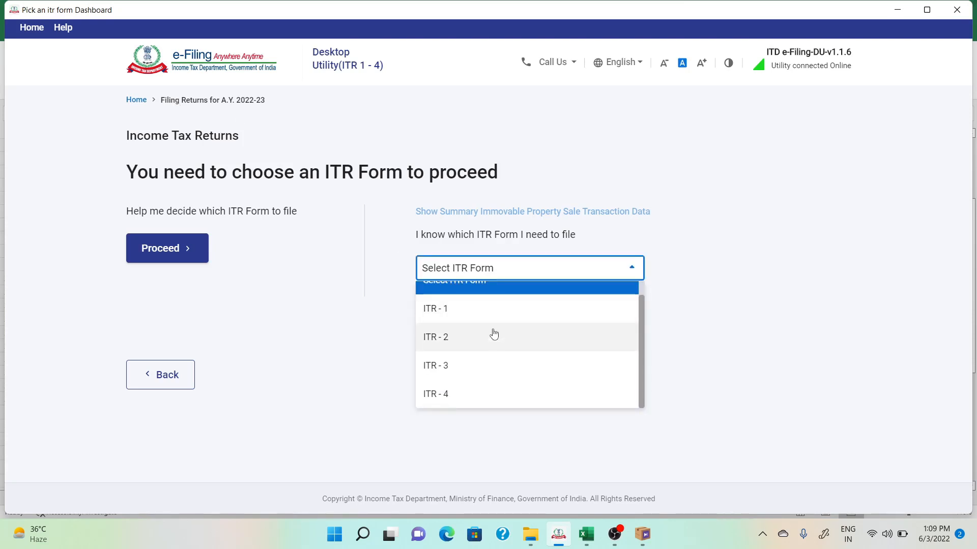
click(475, 371)
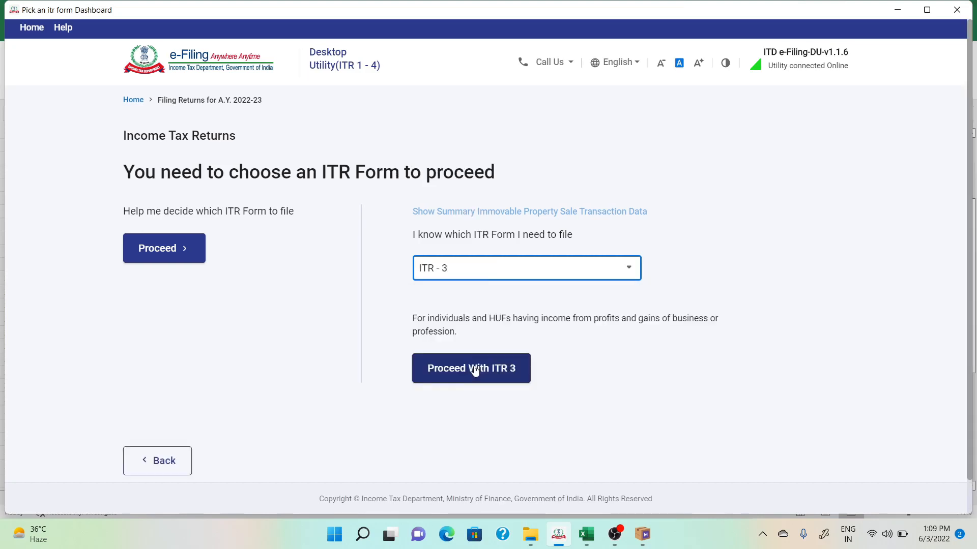
click(432, 379)
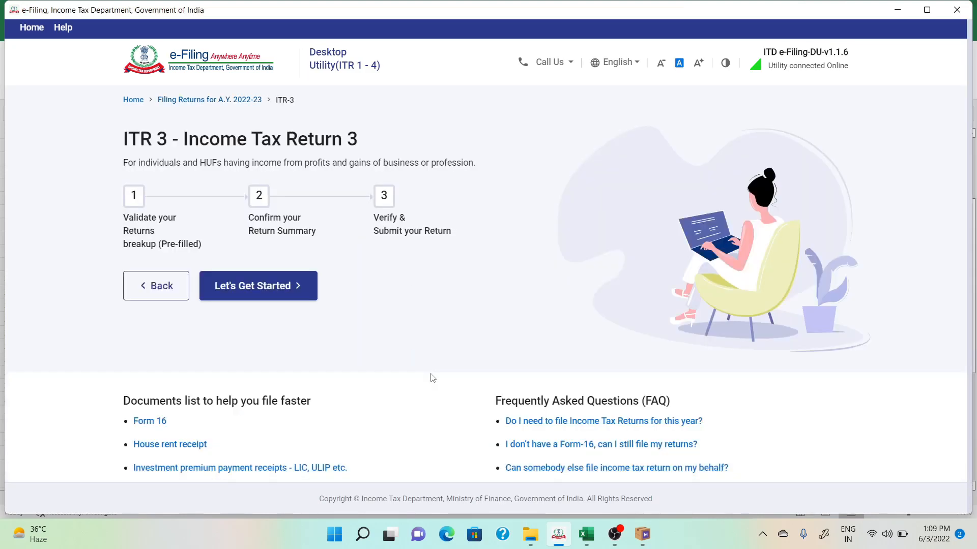
- Start the ITR-3 return and continue with "Taxable income is more than basic exemption limit" as the filing reason
click(268, 297)
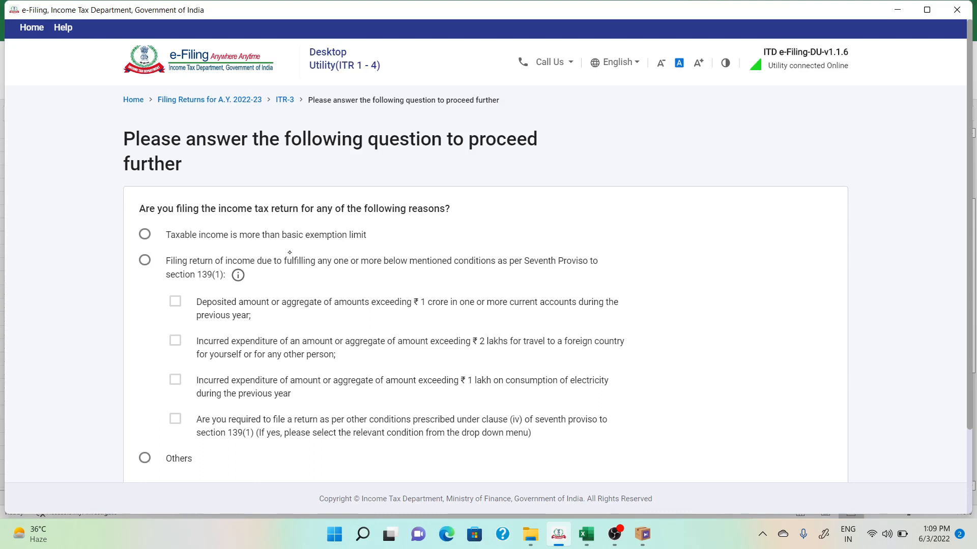
click(145, 235)
scroll(412, 363, down, 3)
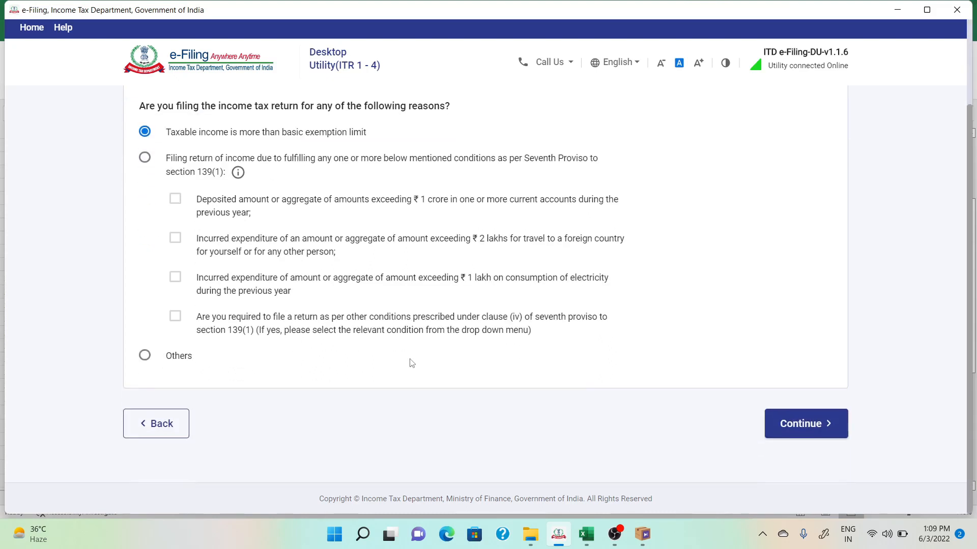
click(786, 423)
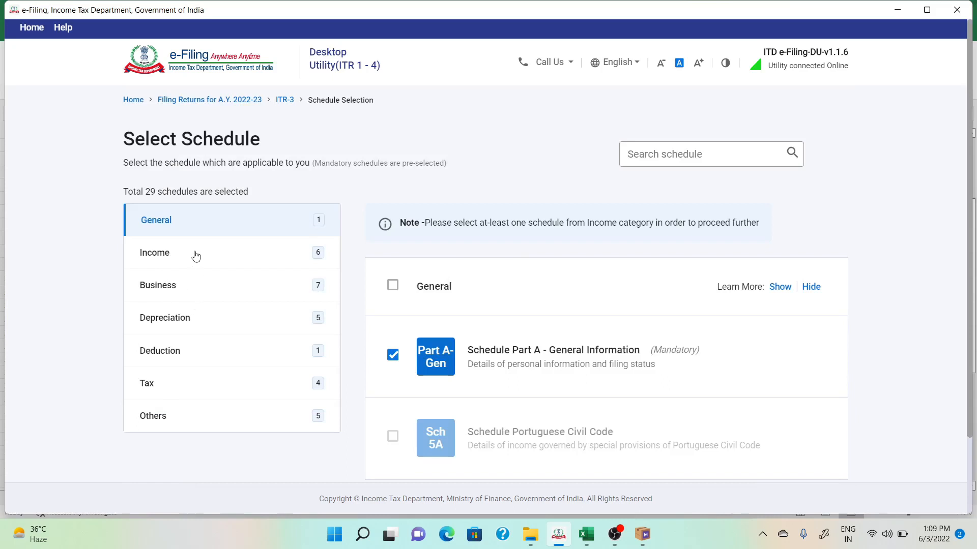
- Look over the Income and Business schedule categories, ending on the Income schedules
click(196, 255)
click(186, 293)
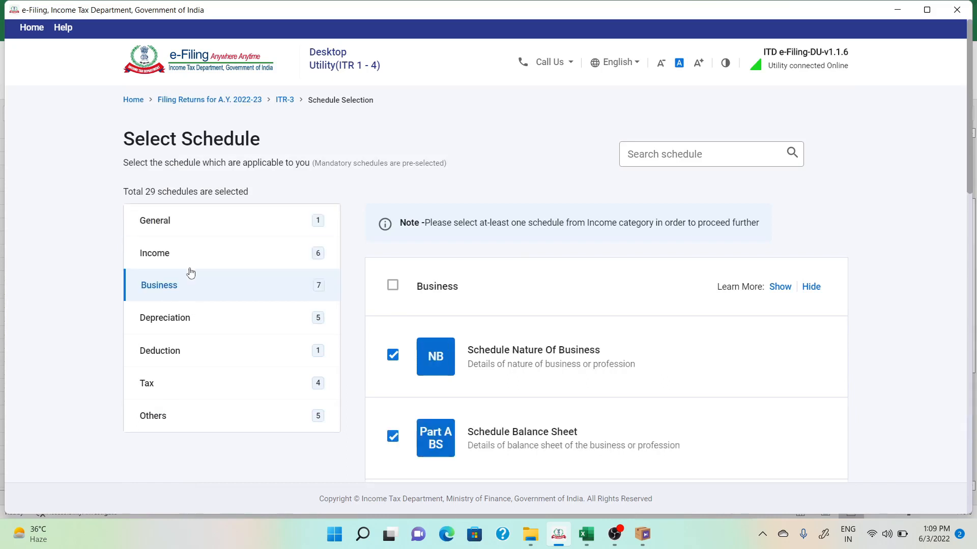
click(187, 261)
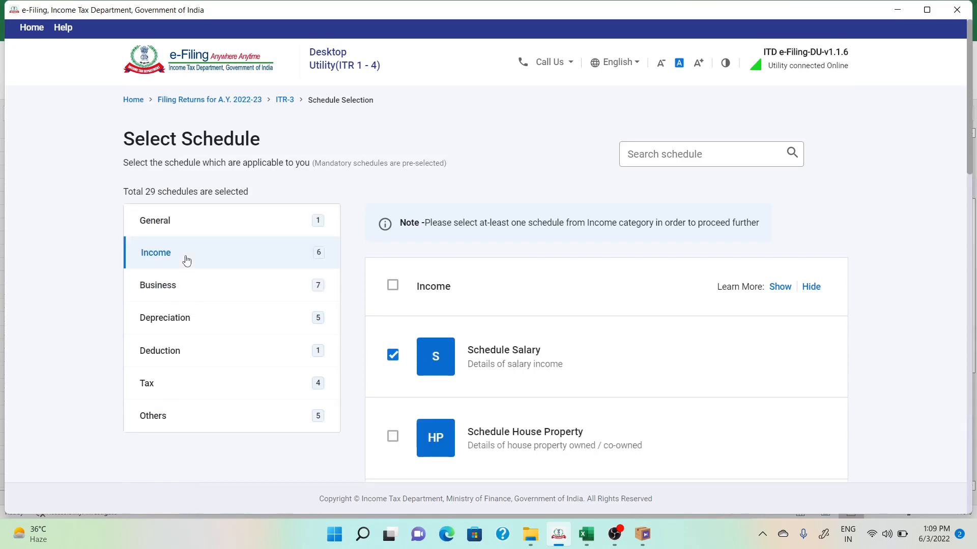
- Switch to Excel and go through the Computation sheet's business, house property and other sources heads to identify the schedules needed
click(586, 534)
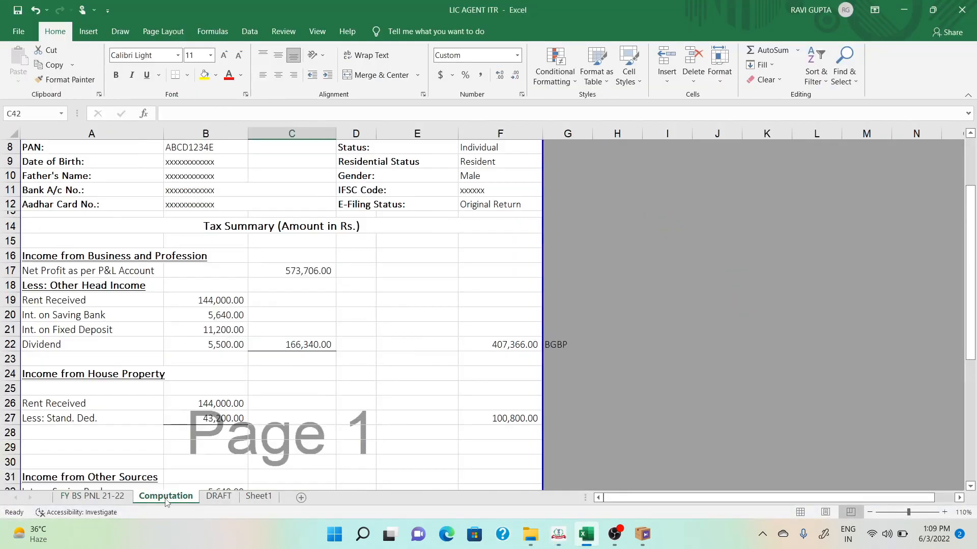
click(185, 500)
click(104, 288)
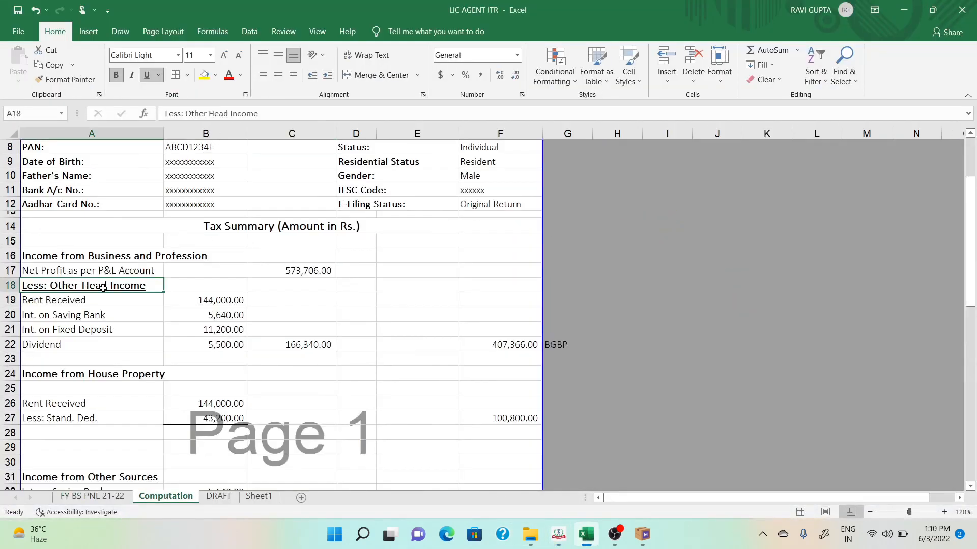
key(Down)
key(Down)
key(Down)
key(Down)
key(Down)
key(Down)
key(Down)
key(Down)
key(Down)
key(Down)
key(Down)
key(Down)
key(Down)
key(Down)
key(Down)
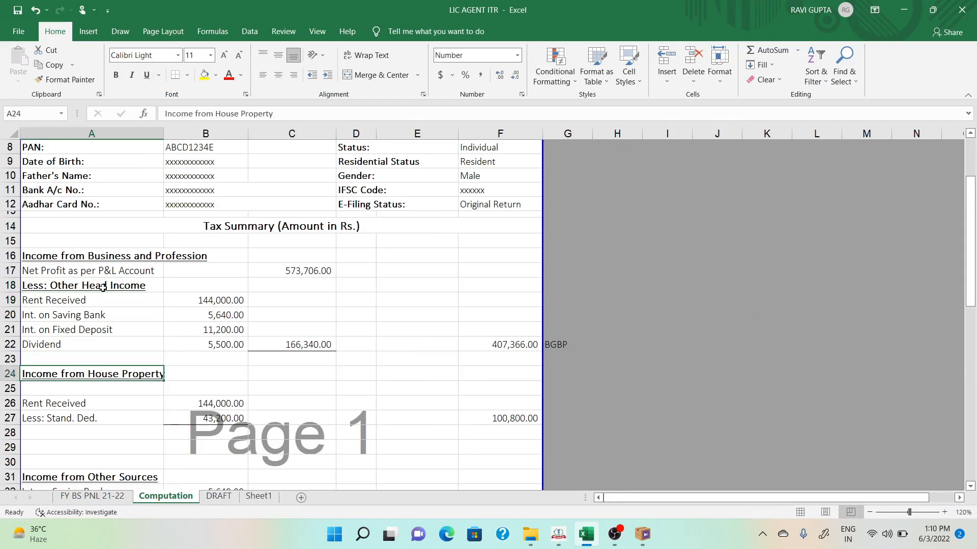
key(Down)
key(Down)
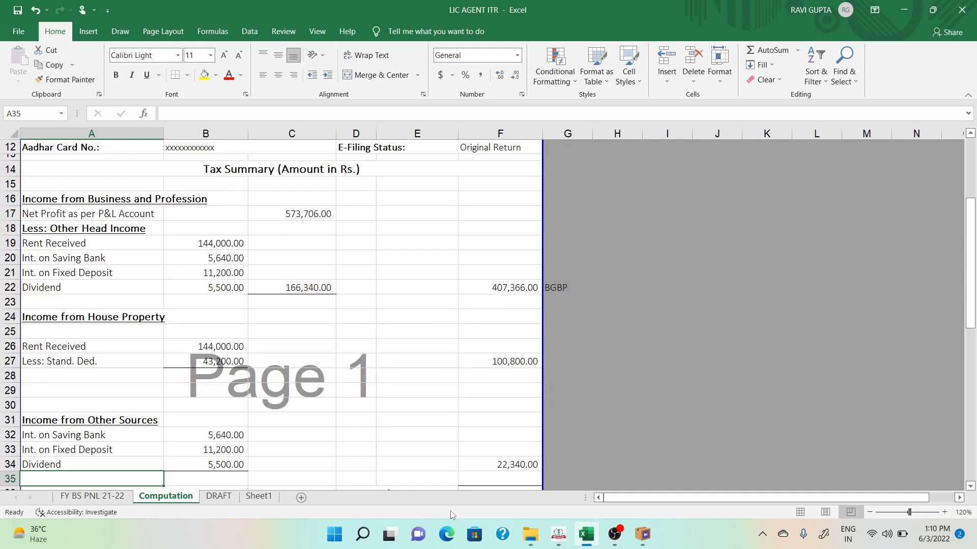
- Switch to the e-Filing utility and clear the optional schedules preselected in the Income category
click(558, 538)
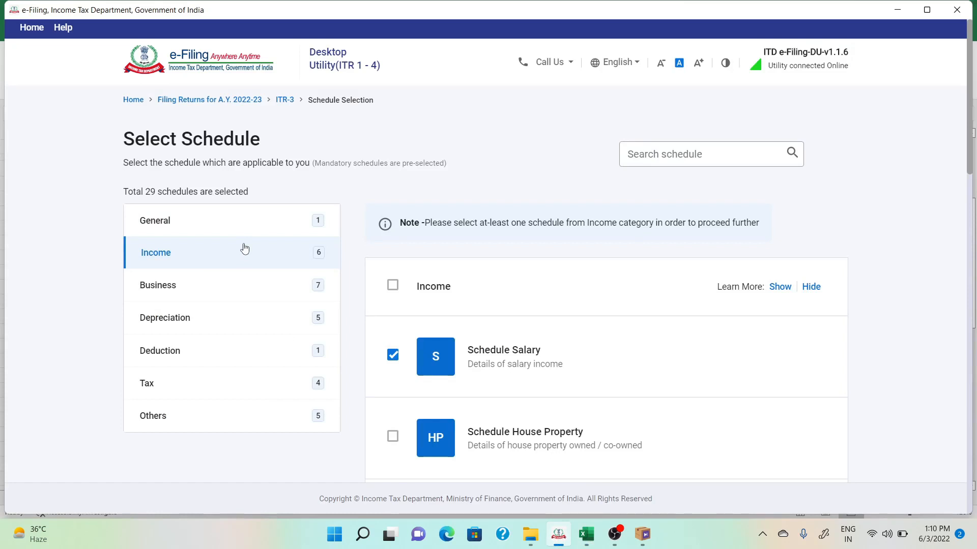
click(395, 288)
click(393, 286)
scroll(464, 402, down, 3)
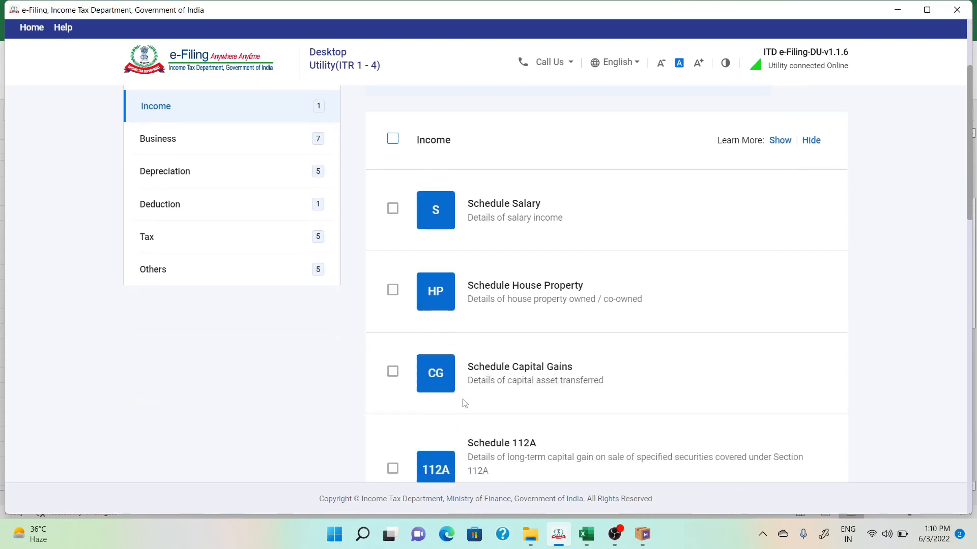
- Select Schedule House Property and Schedule Other Sources among the income schedules
click(396, 291)
scroll(495, 320, down, 3)
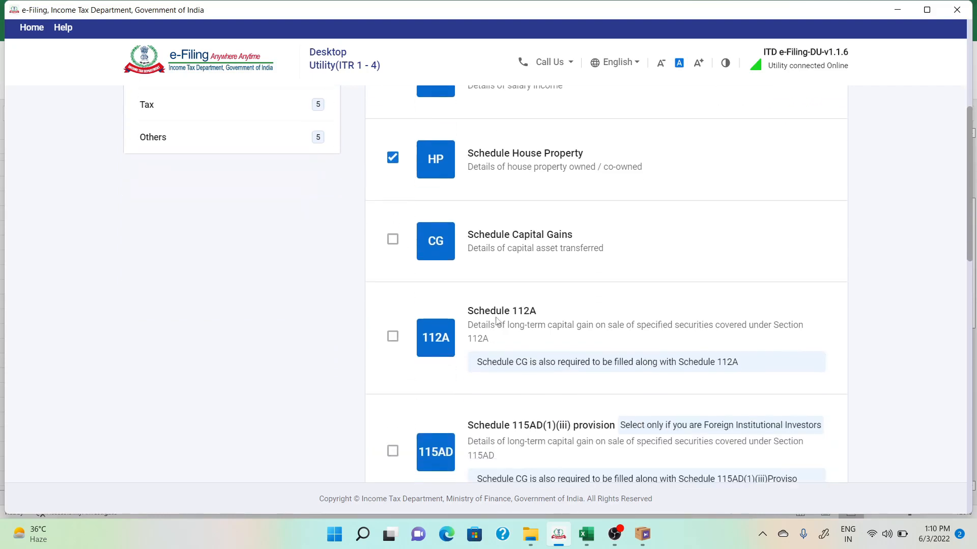
scroll(496, 321, down, 5)
scroll(443, 247, down, 1)
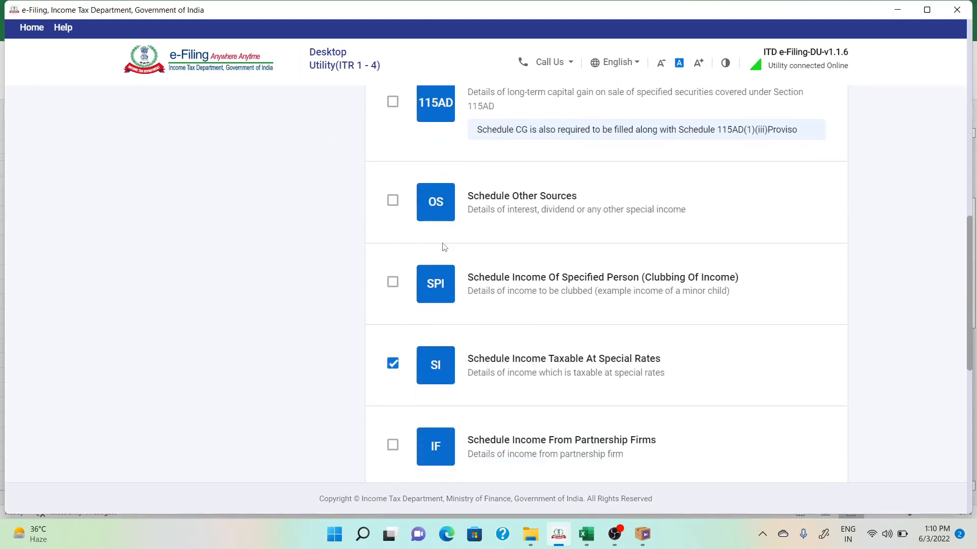
click(392, 203)
- Check the remaining income schedules and open the Business schedule category
scroll(286, 253, down, 4)
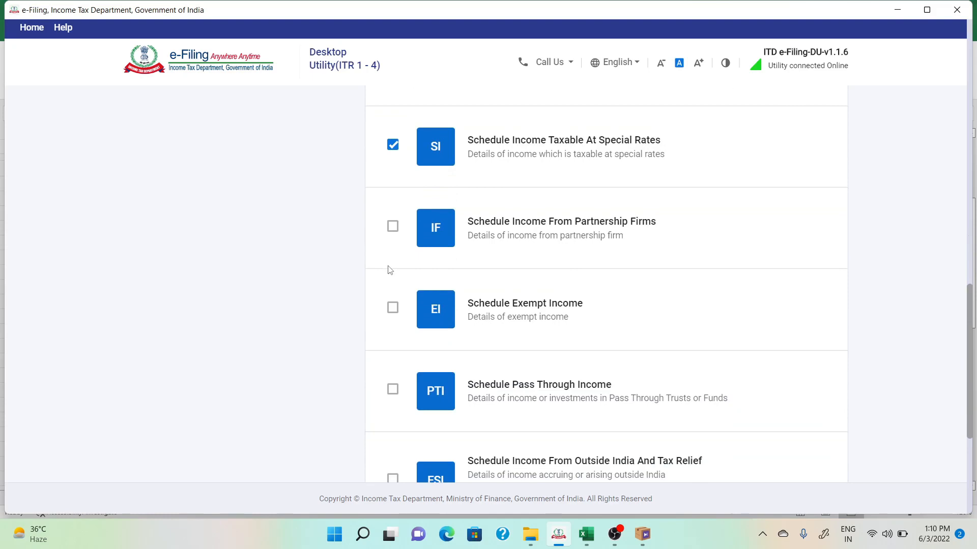
scroll(389, 270, down, 5)
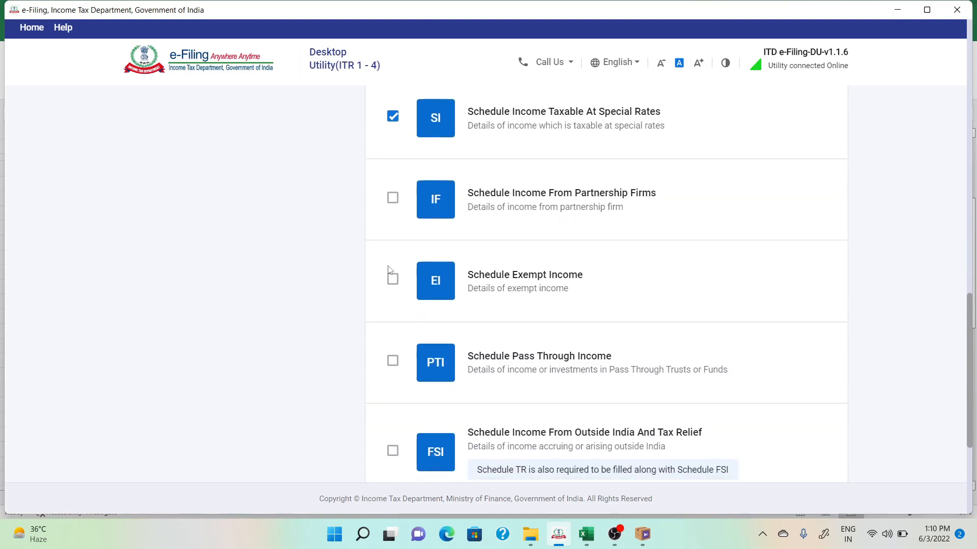
scroll(389, 269, up, 10)
scroll(389, 270, up, 10)
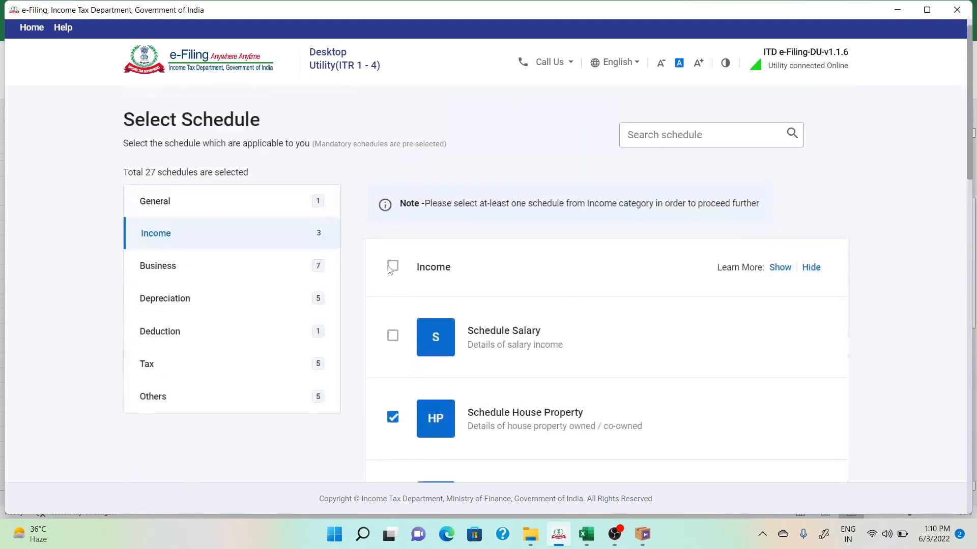
click(198, 294)
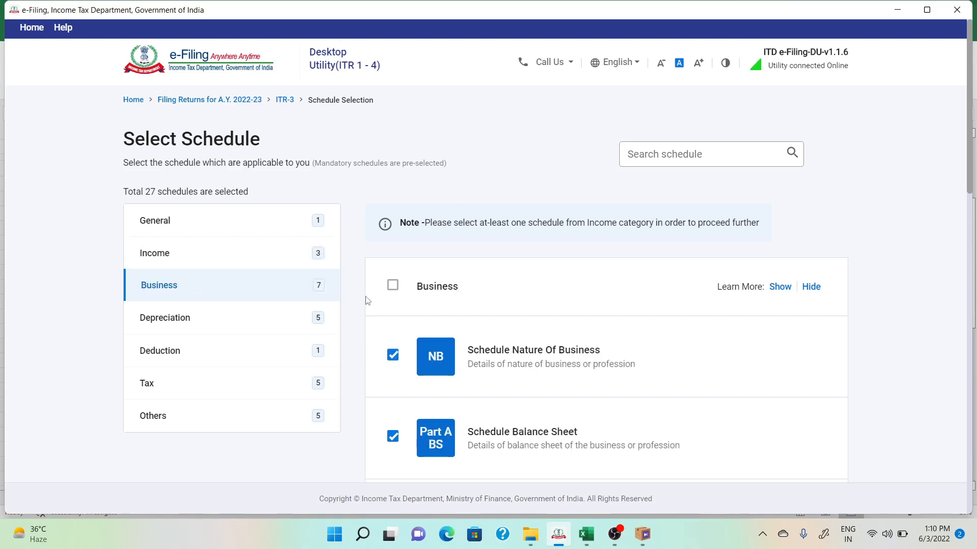
- Clear the optional schedules in the Business category, check the ones still selected, and open the Depreciation category
click(395, 287)
click(395, 290)
scroll(449, 405, down, 2)
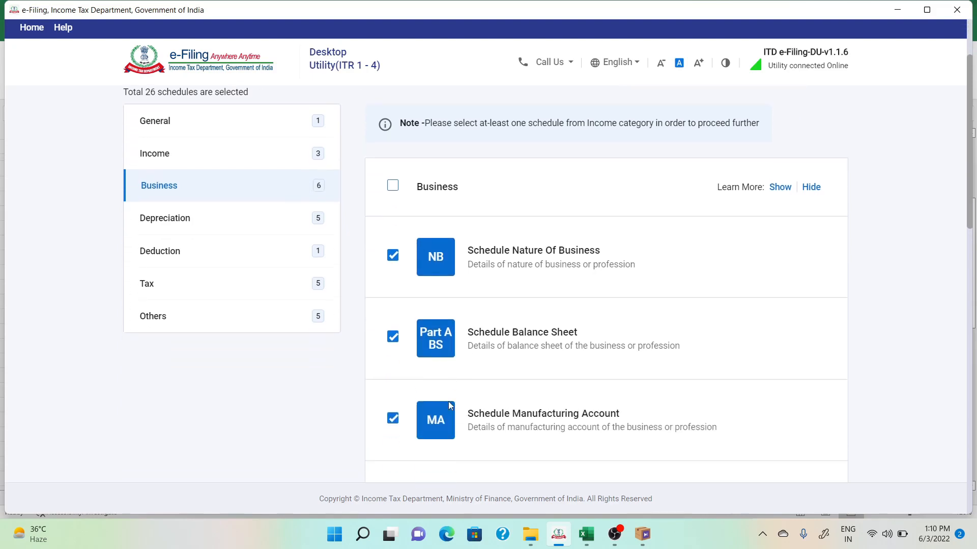
scroll(450, 405, down, 10)
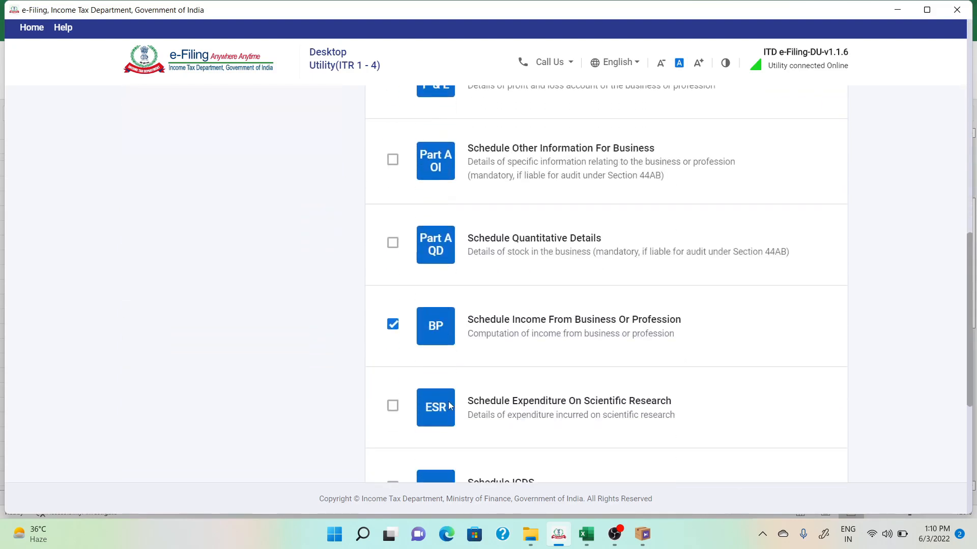
scroll(450, 405, up, 12)
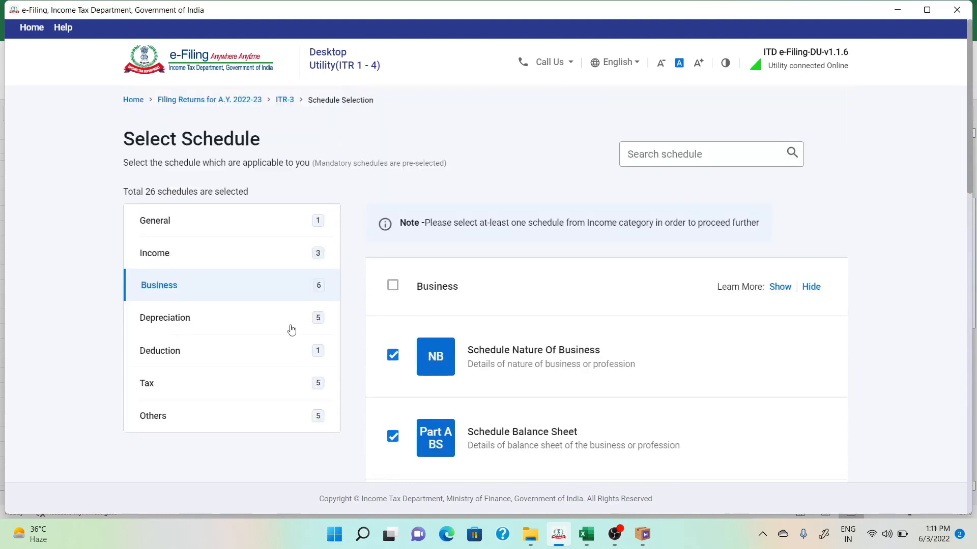
click(292, 330)
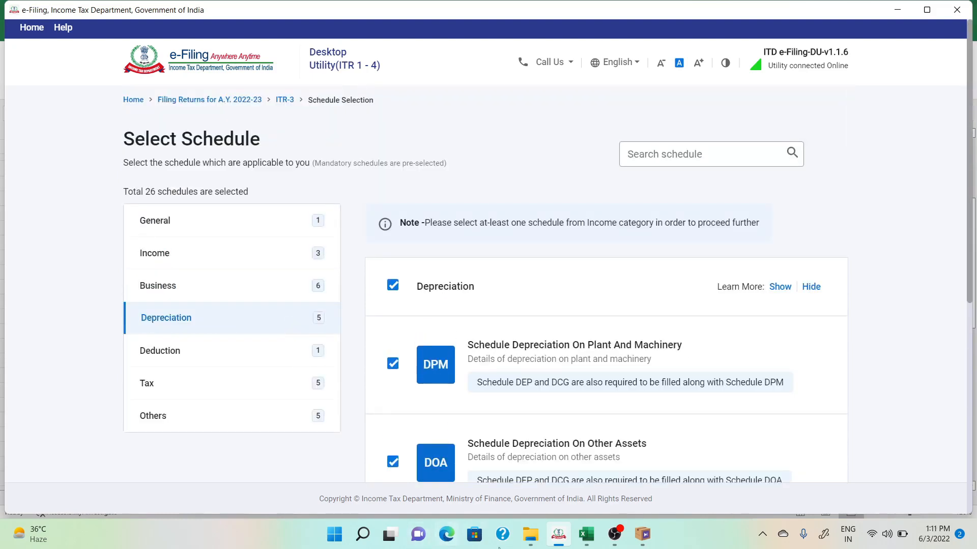
- Switch to Excel and check the computer and mobile depreciation in the FY BS PNL 21-22 balance sheet against the listed P&L expenses
click(586, 534)
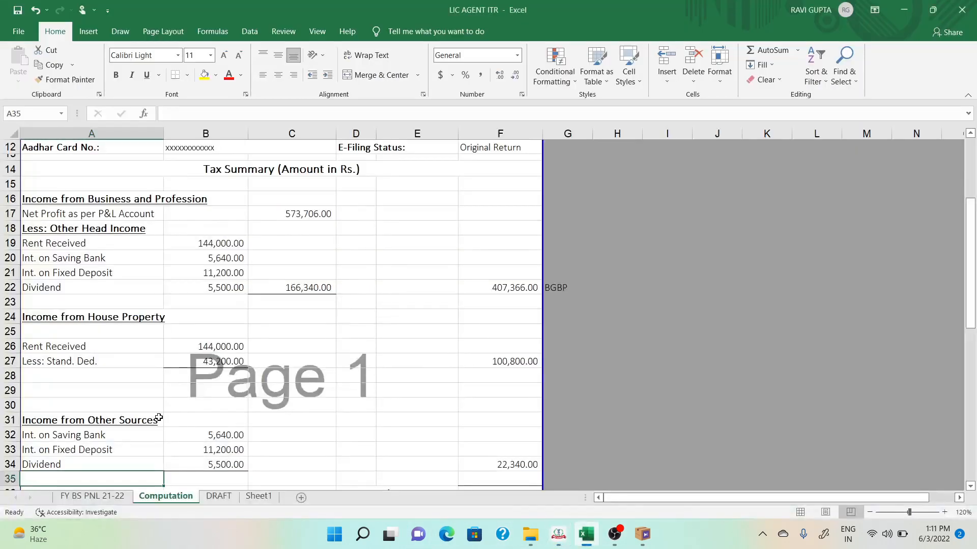
click(92, 496)
scroll(219, 351, down, 2)
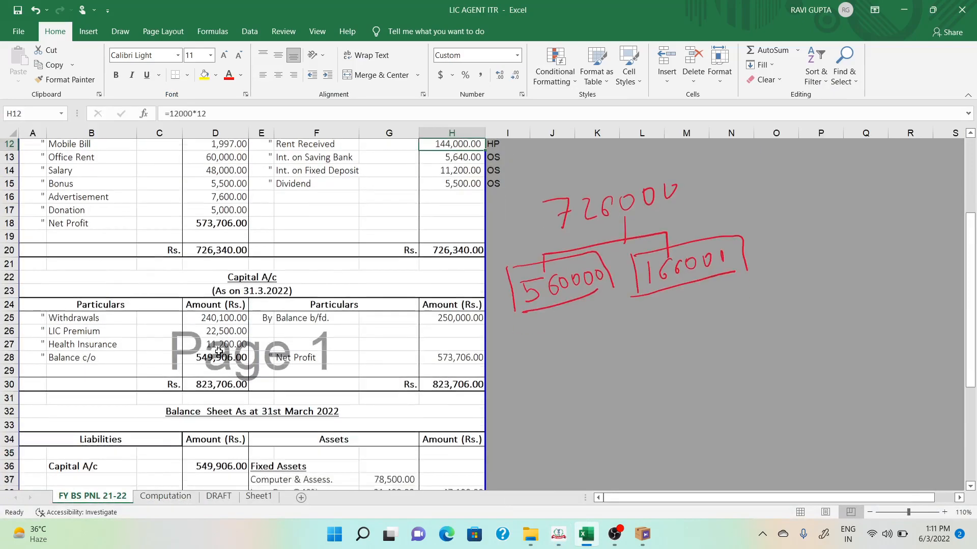
scroll(219, 351, down, 3)
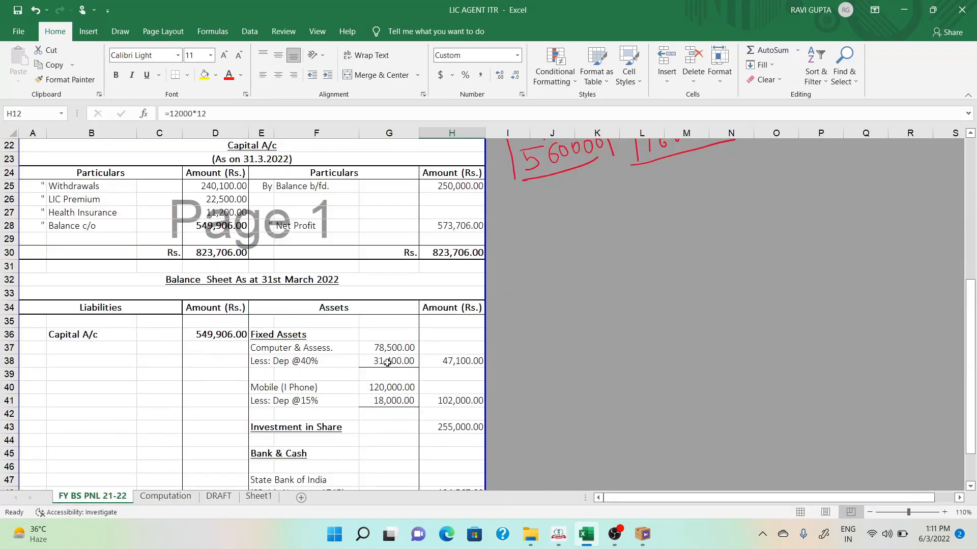
click(387, 362)
click(388, 400)
scroll(388, 401, up, 4)
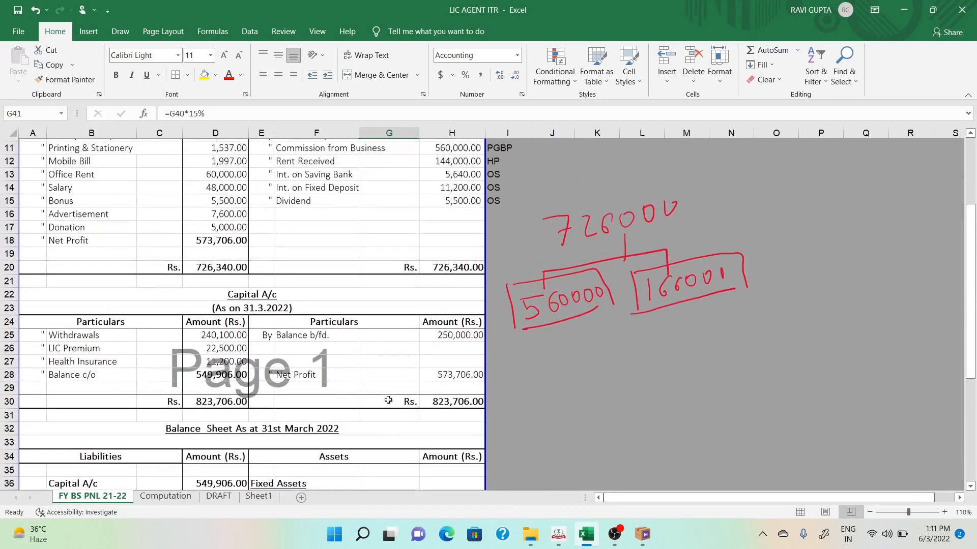
scroll(388, 400, up, 1)
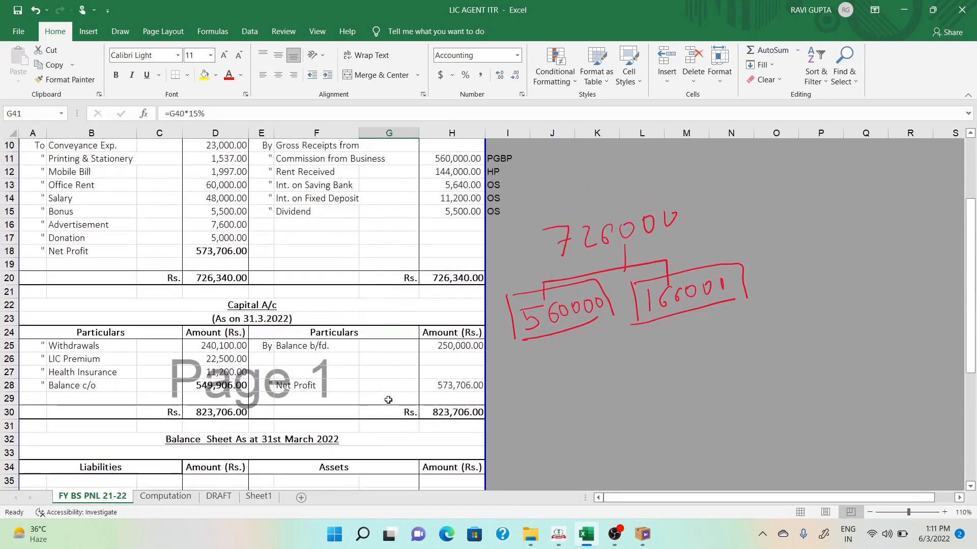
- Insert a row above Net Profit in the P&L account and label it Depreciation with a ditto mark before it
click(179, 251)
key(shift+space)
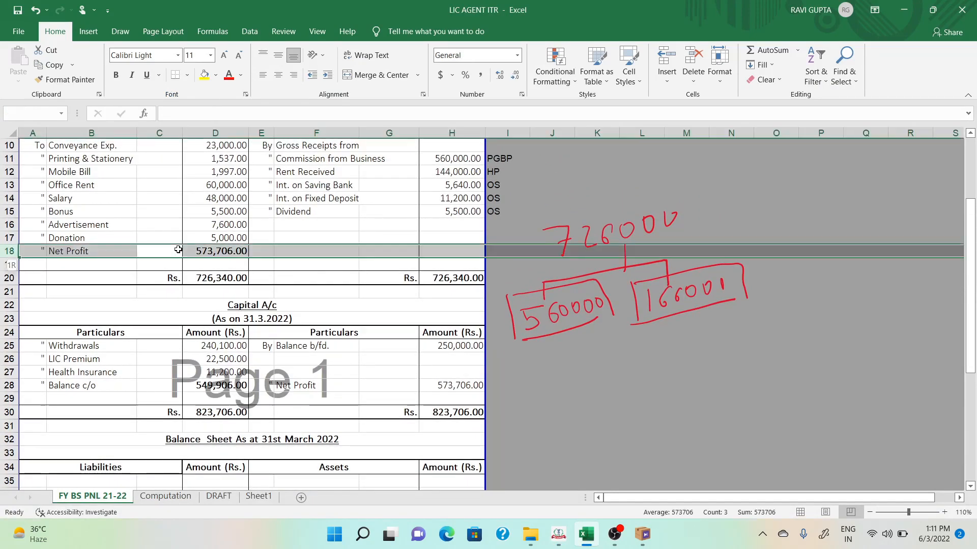
key(ctrl+shift+plus)
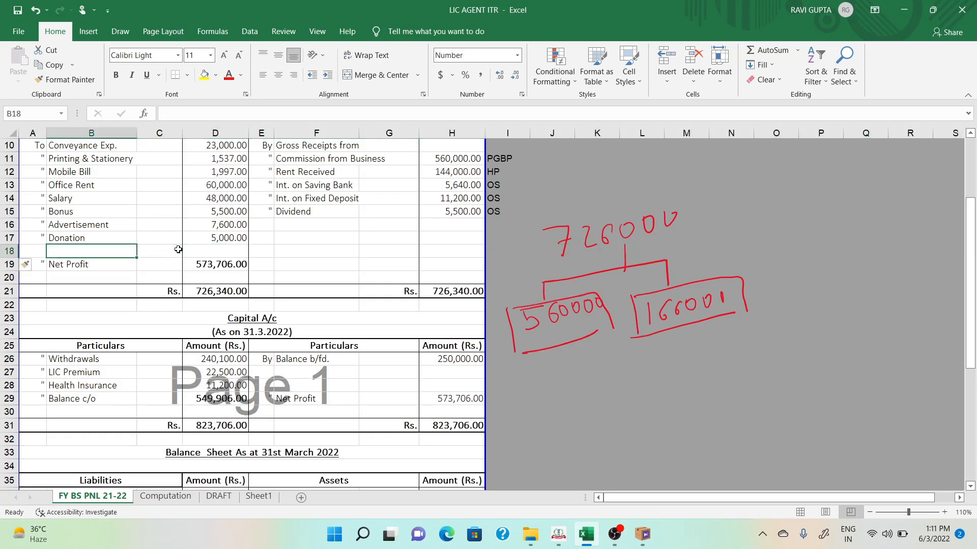
text(")
key(Tab)
text(Depreciation)
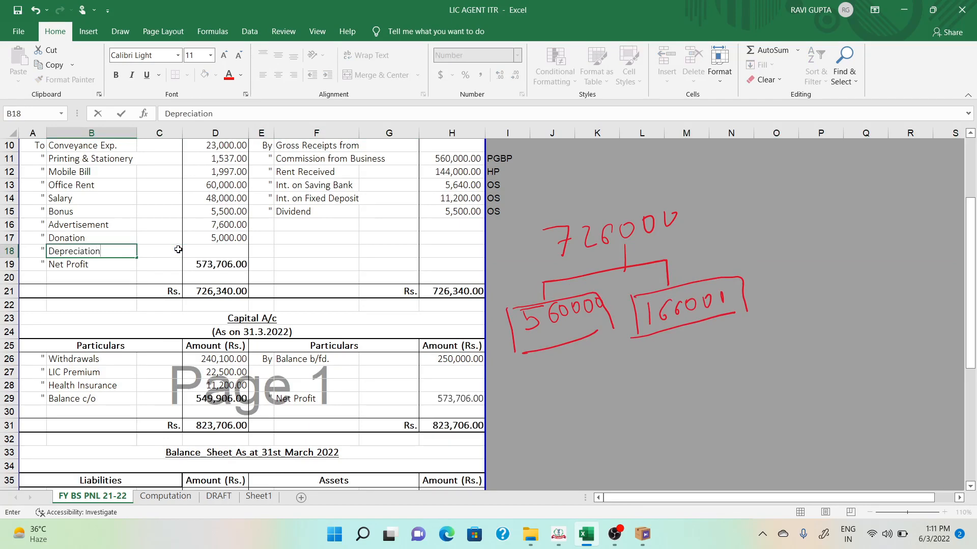
key(Return)
- Enter =G39+G42 as the Depreciation amount in D18, adding the computer and mobile depreciation from the balance sheet
key(Up)
key(Right)
key(Right)
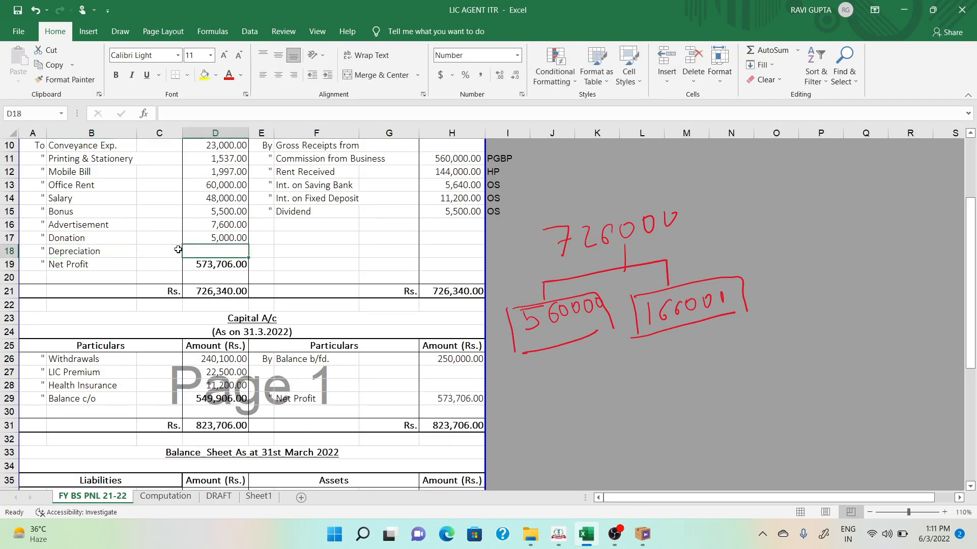
text(=)
key(Down)
key(Down)
key(Down)
key(Down)
key(Down)
key(Down)
key(Down)
key(Down)
key(Down)
key(Down)
key(Down)
key(Down)
key(Down)
key(Down)
key(Down)
key(Down)
key(Down)
key(Down)
key(Down)
key(Down)
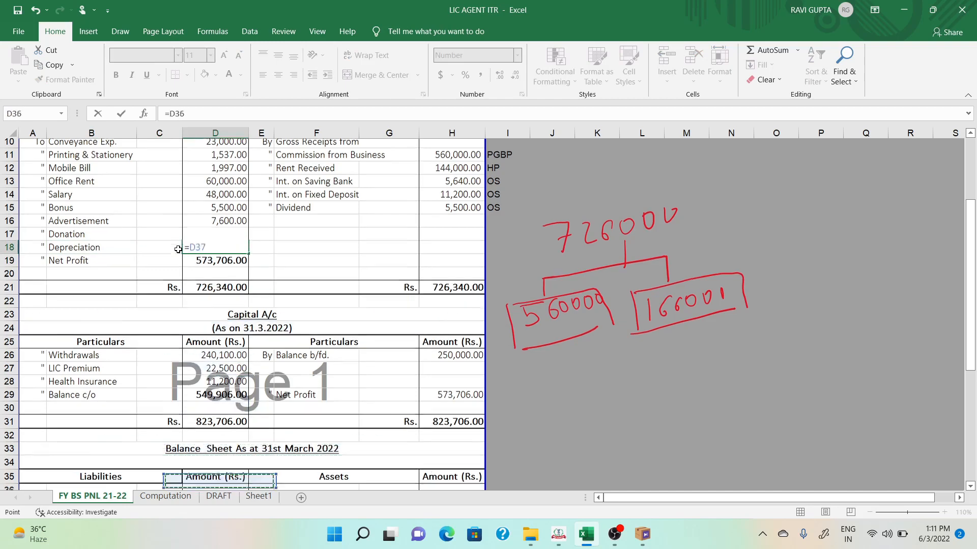
key(Up)
key(Right)
key(Up)
key(Up)
key(Up)
key(Up)
key(Up)
key(Up)
key(Up)
key(Up)
key(Up)
key(Up)
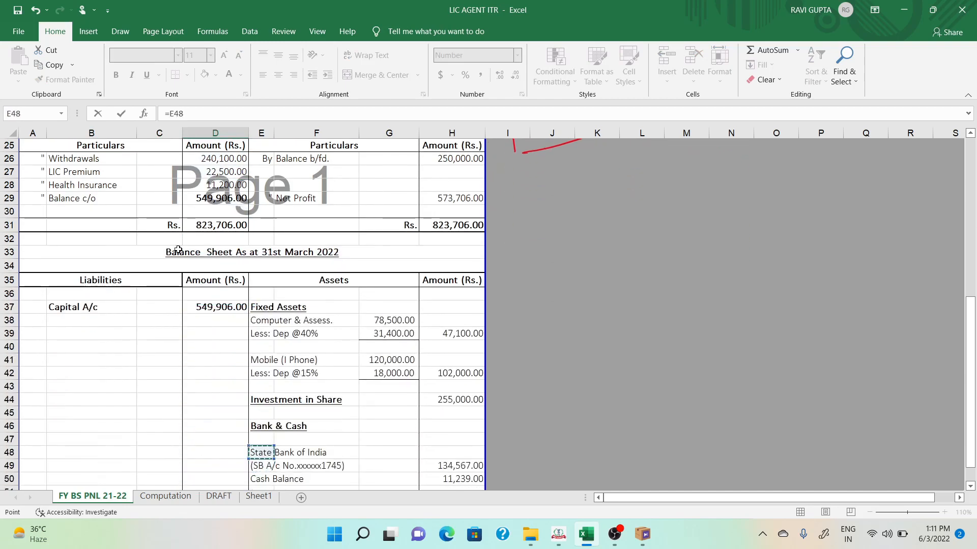
key(Up)
key(Up)
key(Up)
key(Up)
key(Up)
key(Up)
key(Down)
key(Down)
key(Down)
key(Down)
key(Down)
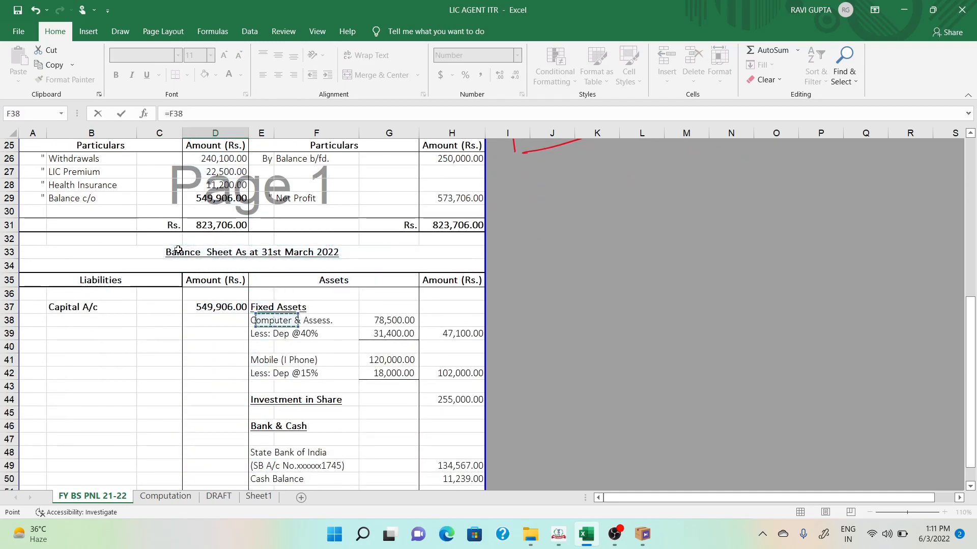
key(Right)
key(Down)
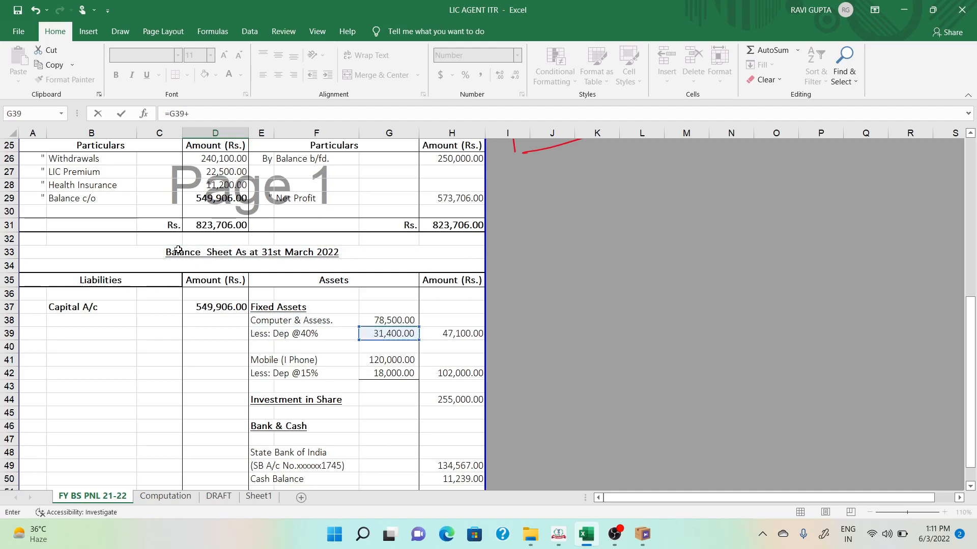
text(+)
click(389, 375)
key(Return)
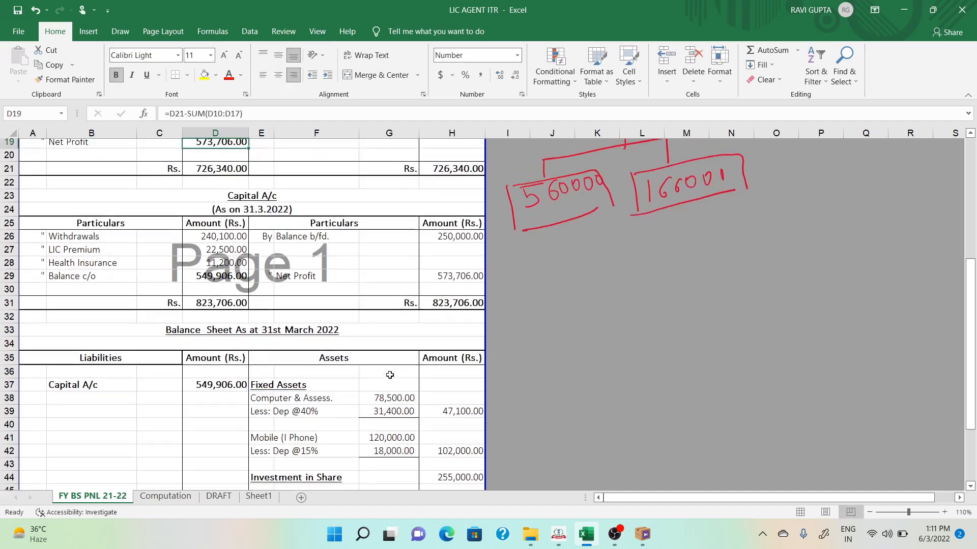
- Extend the Net Profit formula in D19 to =D21-SUM(D10:D18) so it includes the Depreciation row
scroll(390, 375, up, 2)
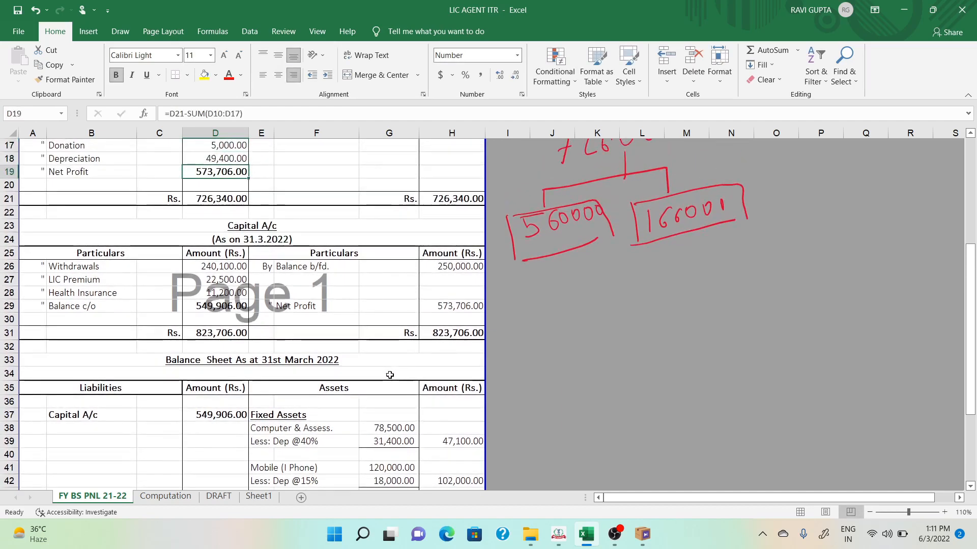
key(F2)
key(Escape)
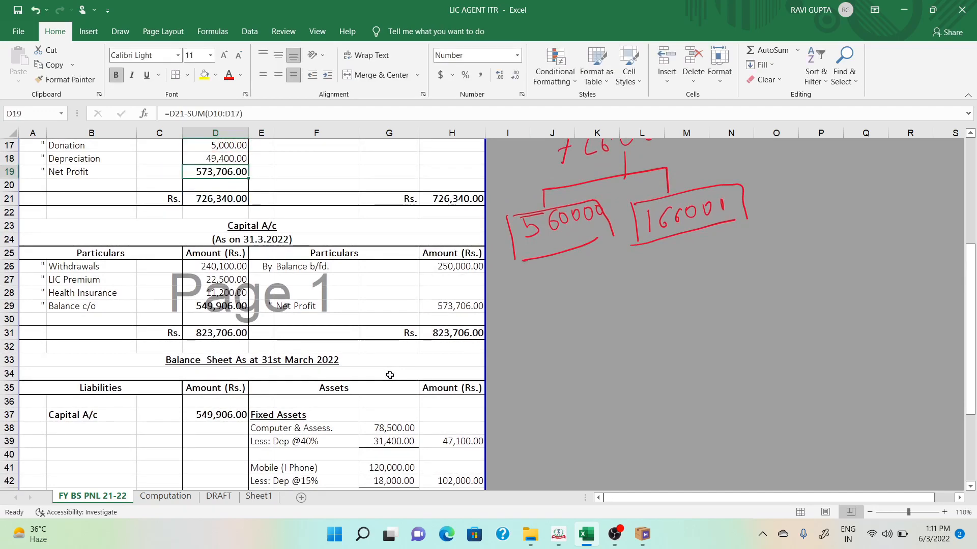
key(Up)
key(Up)
key(Up)
key(Up)
key(Up)
key(Up)
key(Up)
key(Up)
key(Up)
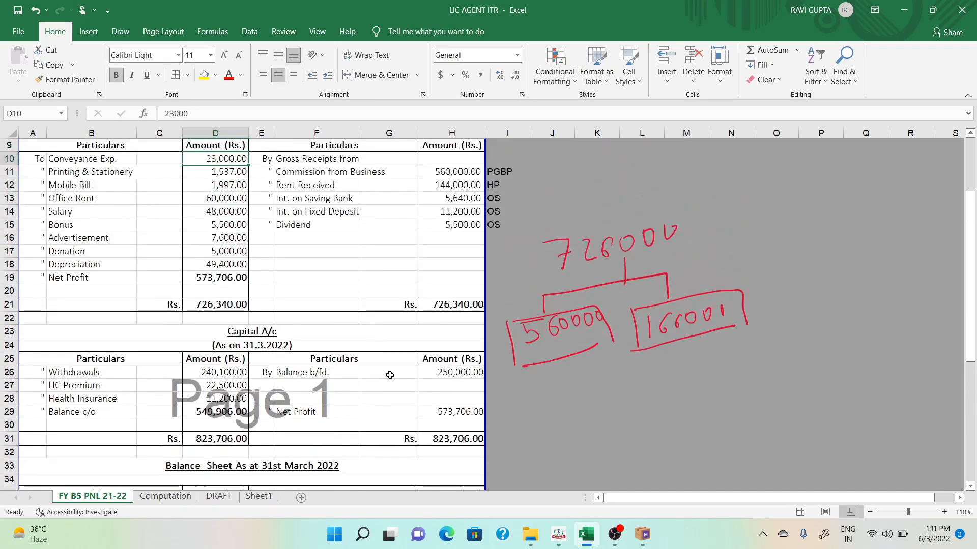
key(Down)
key(Down)
key(Down)
key(Down)
key(Down)
key(Down)
key(Down)
key(Down)
key(Down)
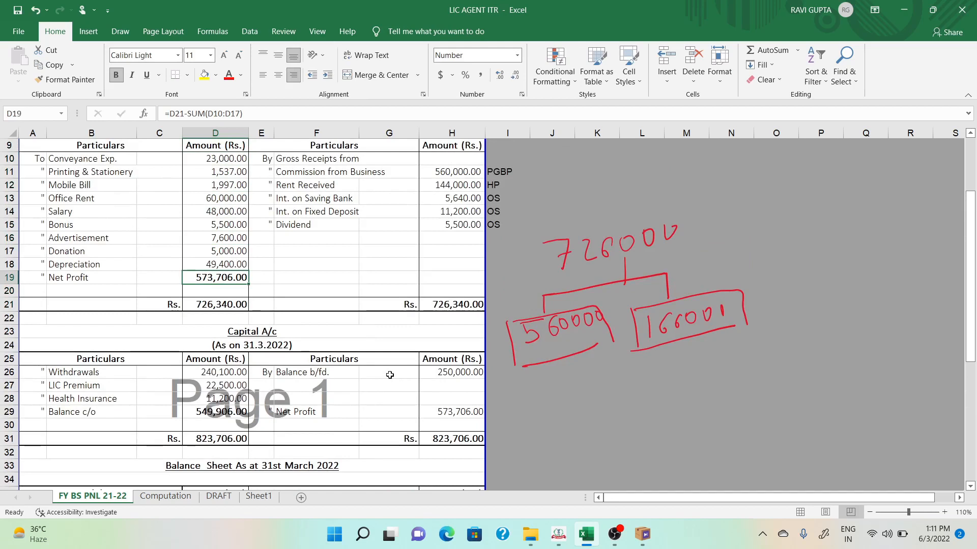
key(F2)
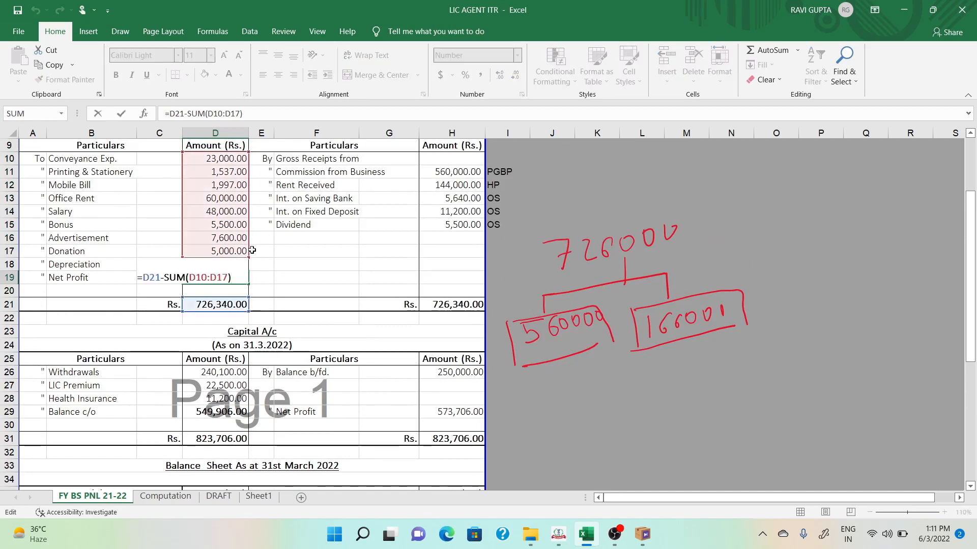
drag(249, 256, 250, 271)
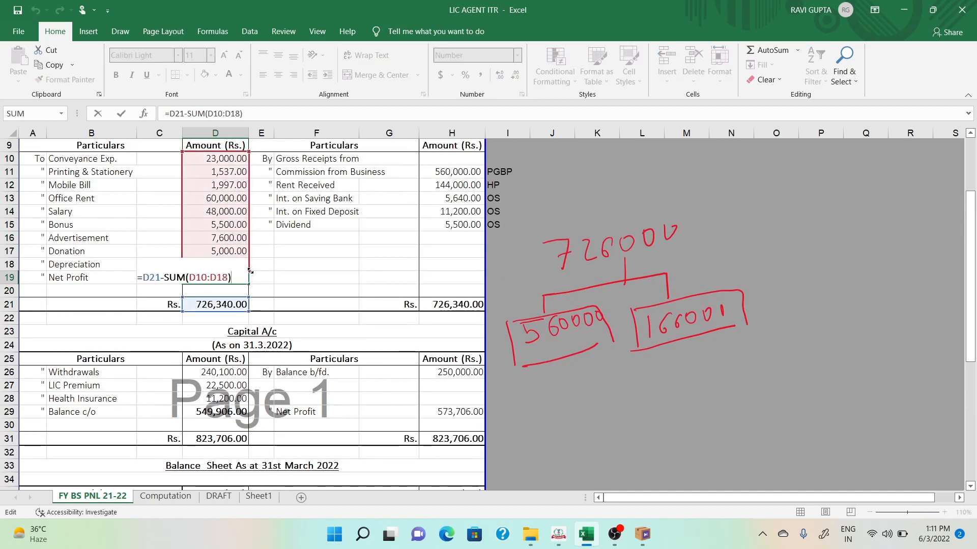
key(ctrl+Return)
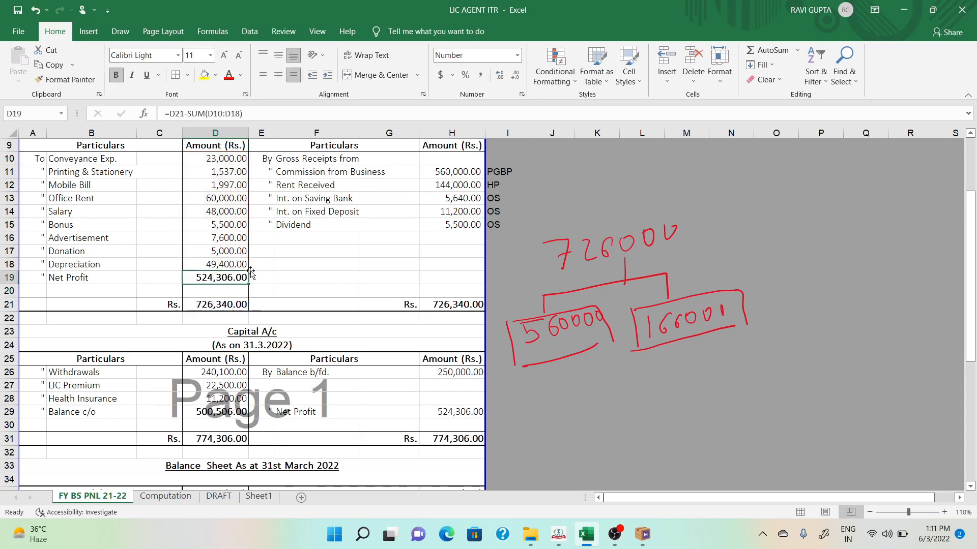
key(F2)
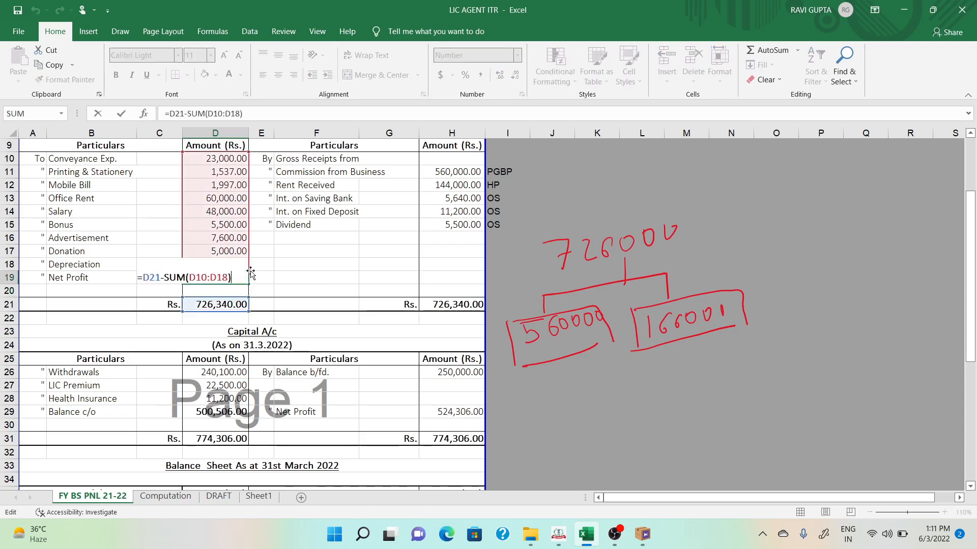
key(Escape)
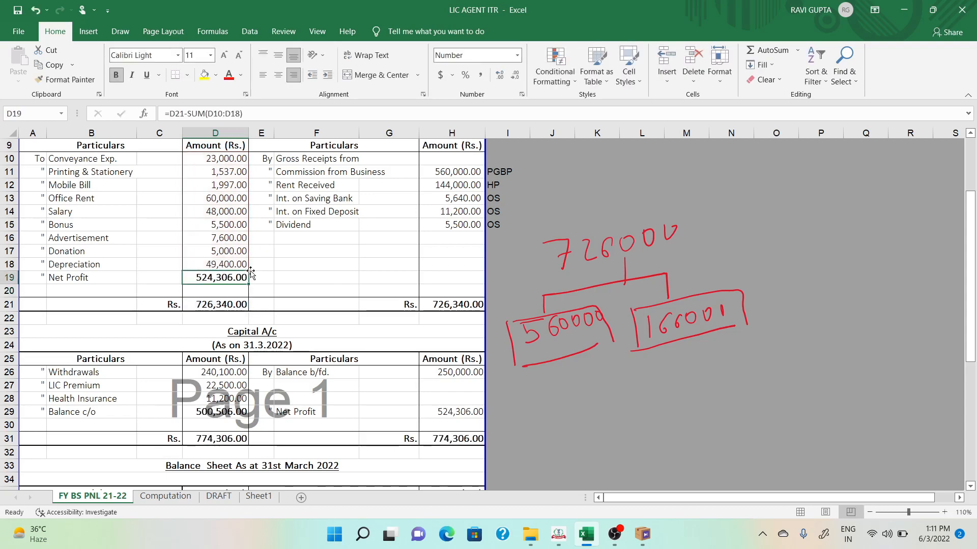
- Review the Capital A/c and Balance Sheet down to the cash balance and totals after the net profit change
key(Down)
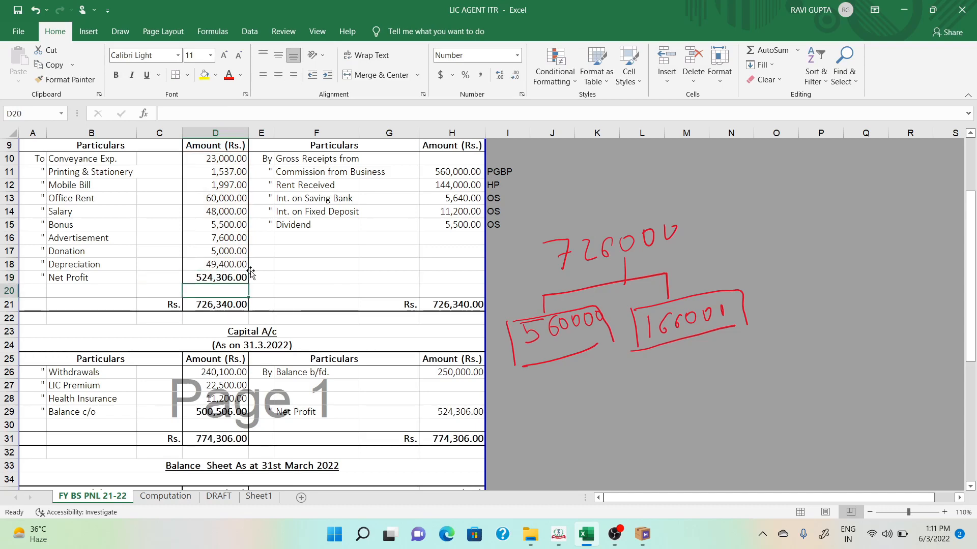
key(Up)
key(Down)
key(Down)
key(Down)
key(Down)
key(Down)
key(Down)
key(Down)
key(Down)
key(Down)
key(Down)
key(Down)
key(Down)
key(Down)
key(Down)
key(Down)
key(Down)
key(Down)
key(Down)
key(Down)
key(Down)
key(Down)
key(Down)
key(Down)
key(Down)
key(Down)
key(Down)
key(Down)
key(Down)
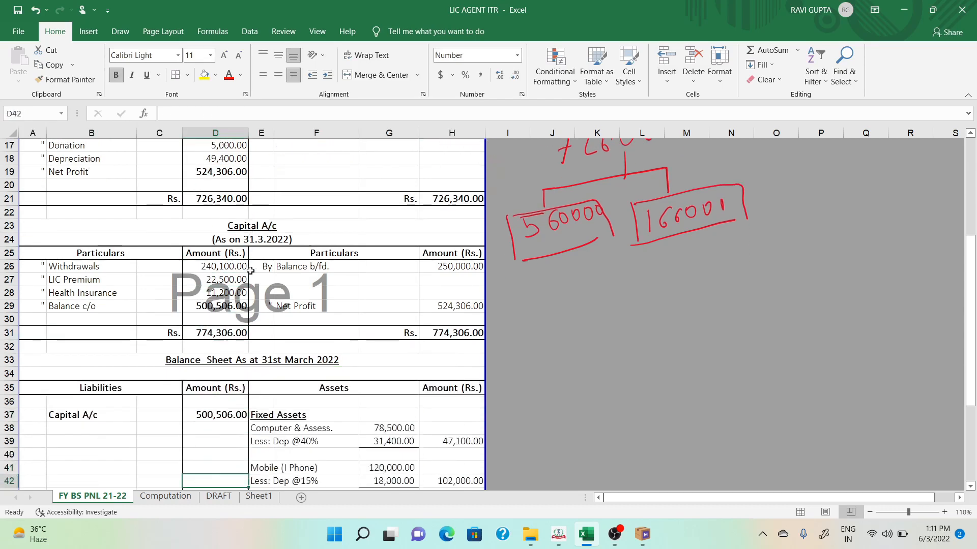
key(Down)
key(Down)
key(Down)
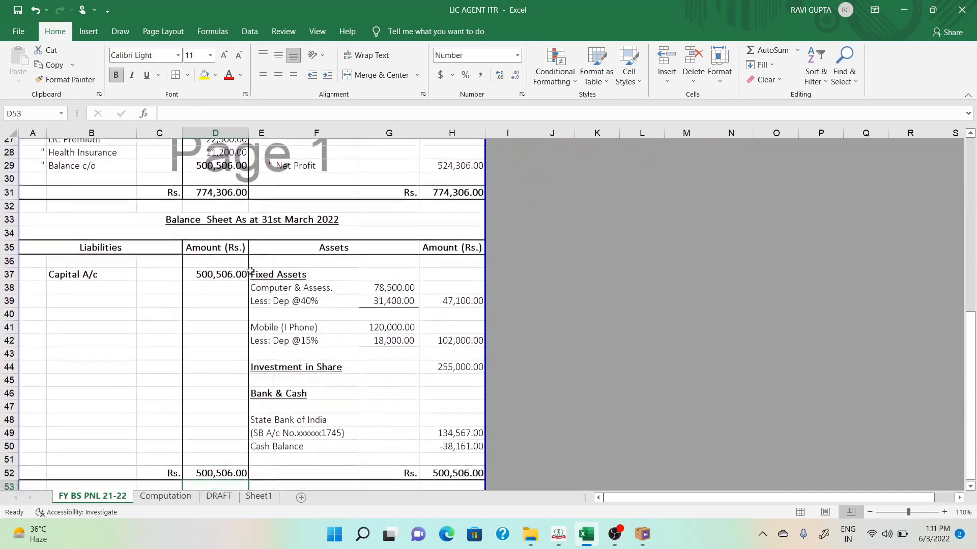
key(Up)
key(Up)
key(Up)
key(Up)
key(Up)
key(Up)
key(Up)
key(Up)
key(Up)
key(Up)
key(Up)
key(Up)
key(Up)
key(Up)
key(Up)
key(Up)
key(Up)
key(Up)
key(Up)
key(Up)
key(Up)
key(Up)
key(Up)
key(Up)
key(Up)
key(Up)
key(Up)
key(Up)
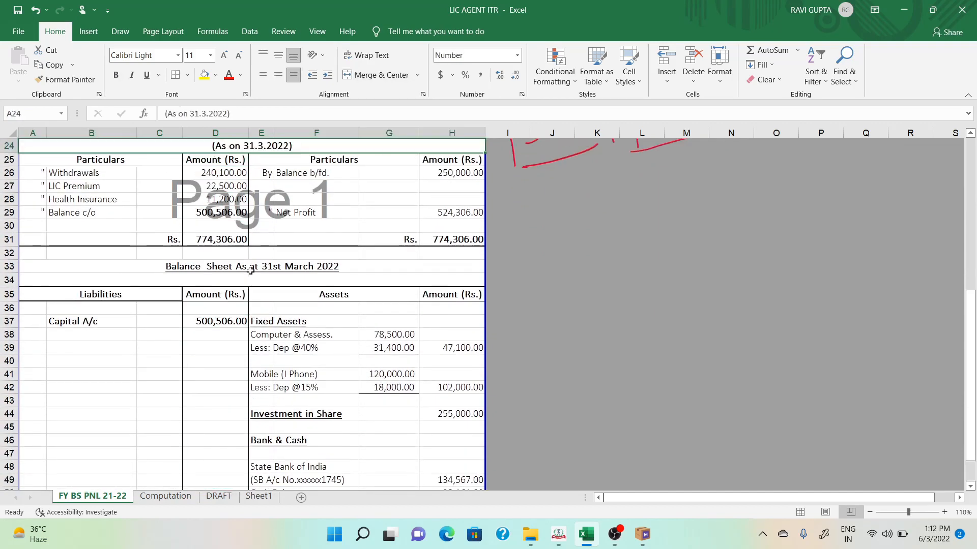
- Set the Withdrawals amount in D26 of the Capital A/c to 150000
key(Down)
key(Down)
key(Right)
key(Right)
key(Right)
key(Right)
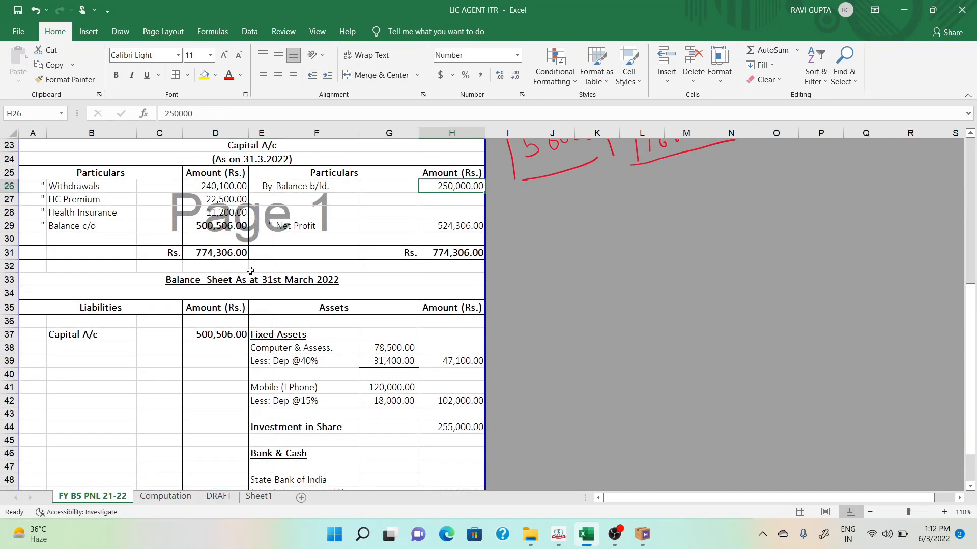
key(Left)
key(Left)
key(Left)
key(Left)
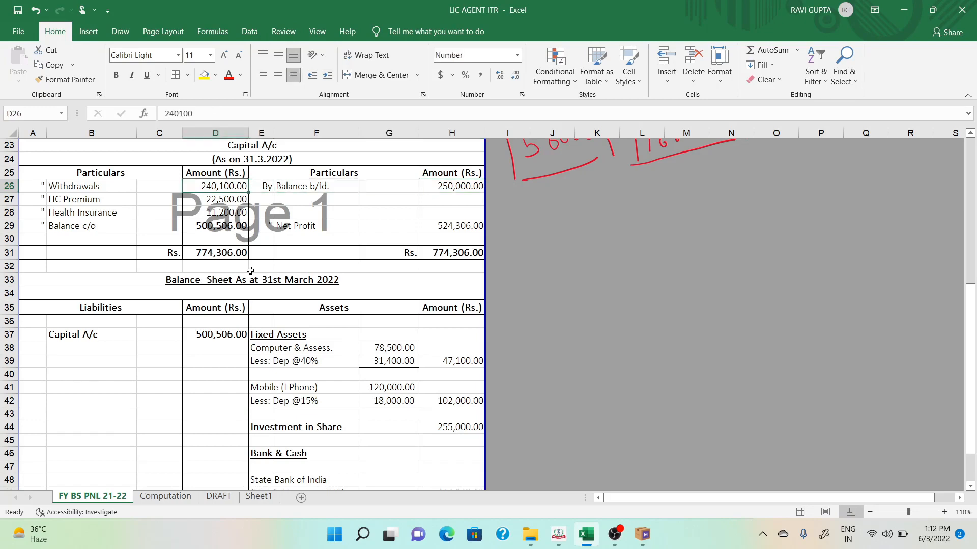
key(F2)
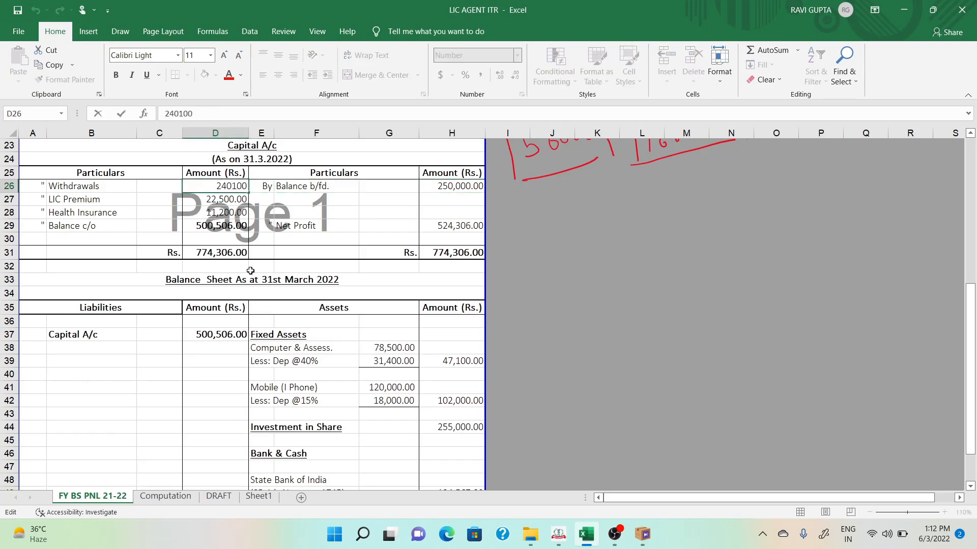
key(Escape)
key(Delete)
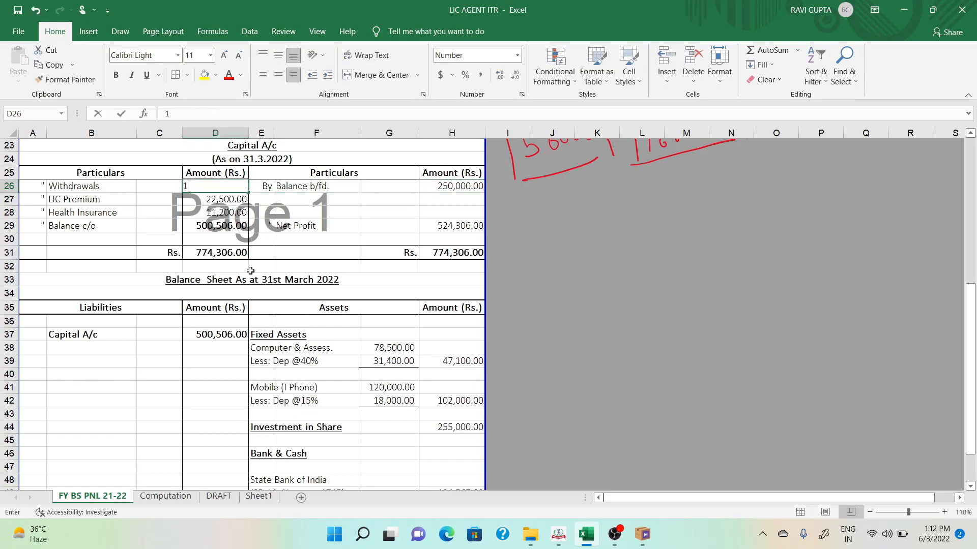
text(150000)
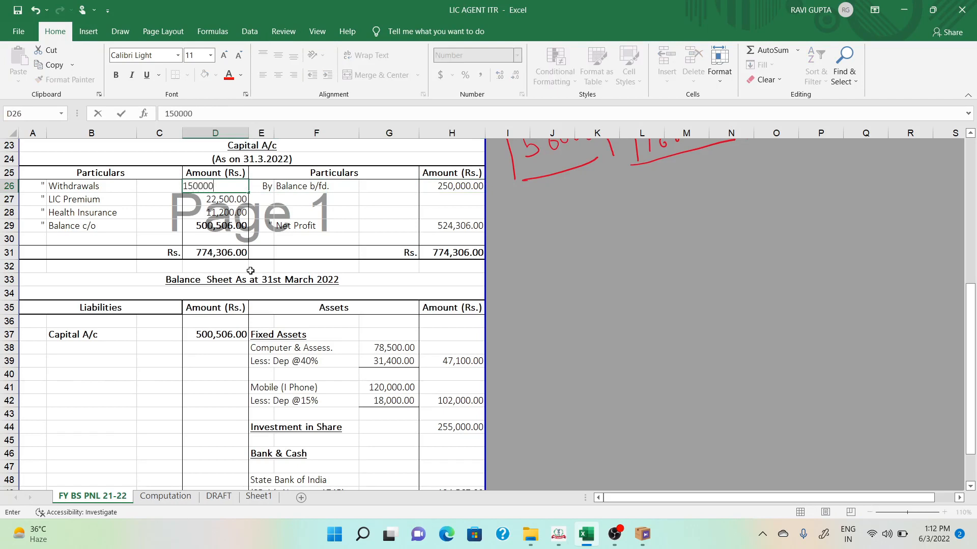
text(0)
key(BackSpace)
key(Return)
- Check the Balance Sheet's capital, cash balance and totals, and the Net Profit in the Profit & Loss Account
key(Down)
key(Down)
key(Down)
key(Down)
key(Down)
key(Down)
key(Down)
key(Down)
key(Down)
key(Down)
key(Down)
key(Down)
key(Down)
key(Down)
key(Down)
key(Down)
key(Down)
key(Down)
key(Down)
key(Down)
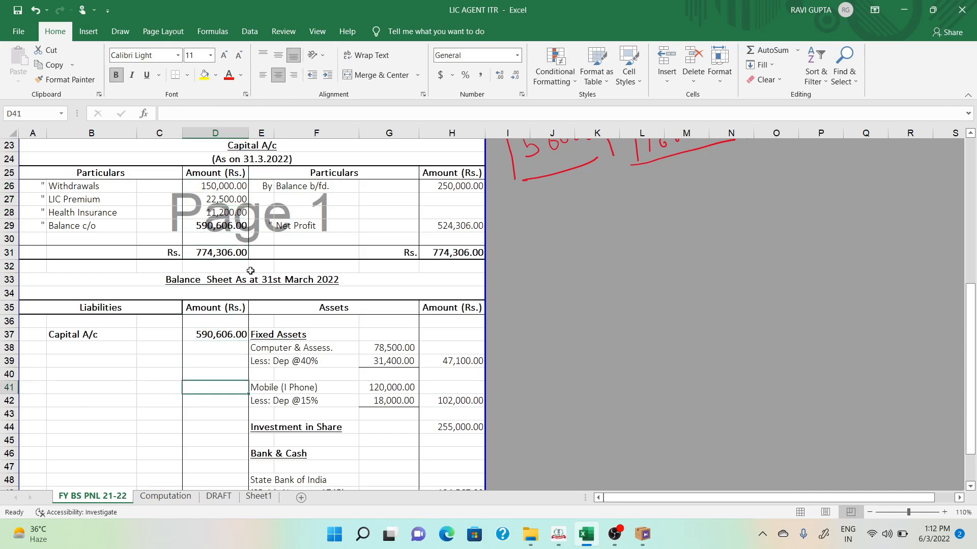
key(Up)
key(Up)
key(Up)
key(Up)
key(Up)
key(Up)
key(Up)
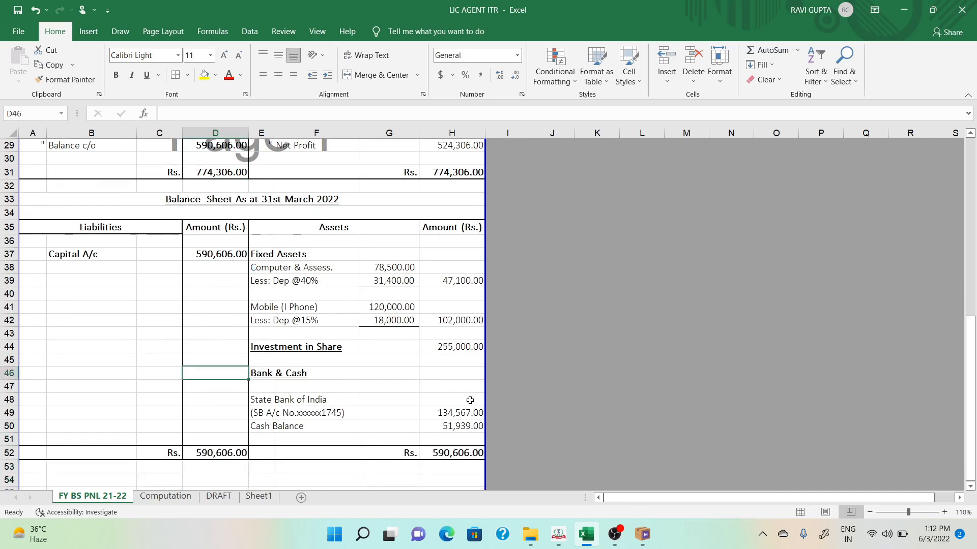
click(461, 429)
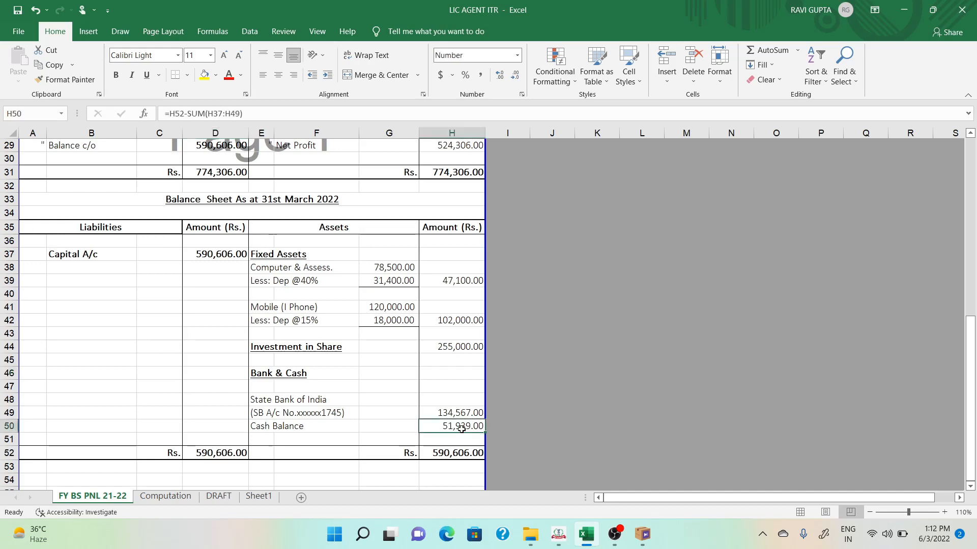
scroll(424, 391, up, 2)
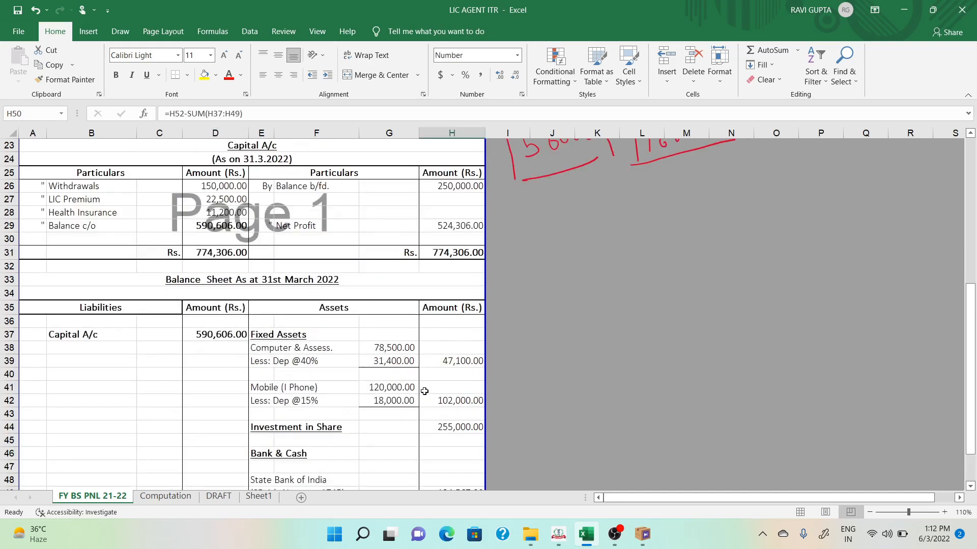
scroll(219, 268, up, 6)
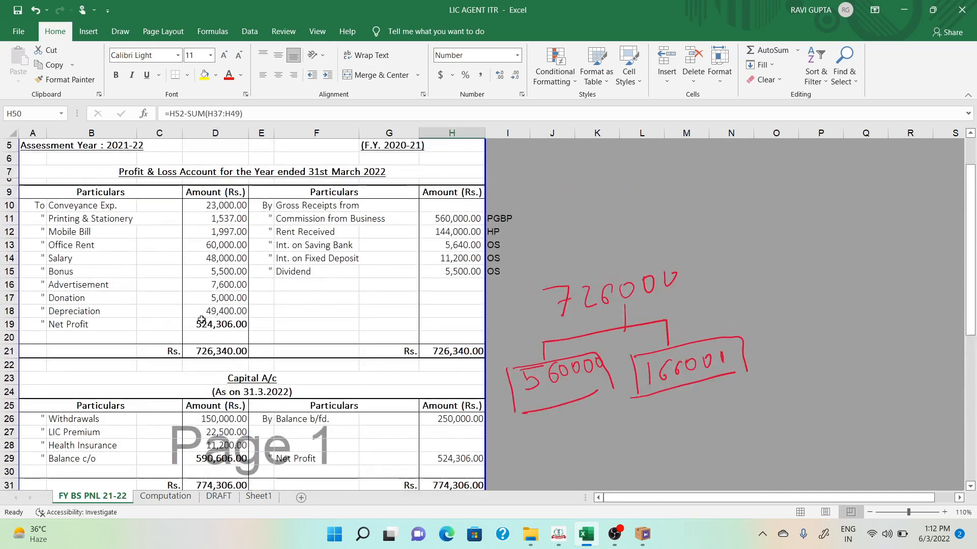
click(201, 321)
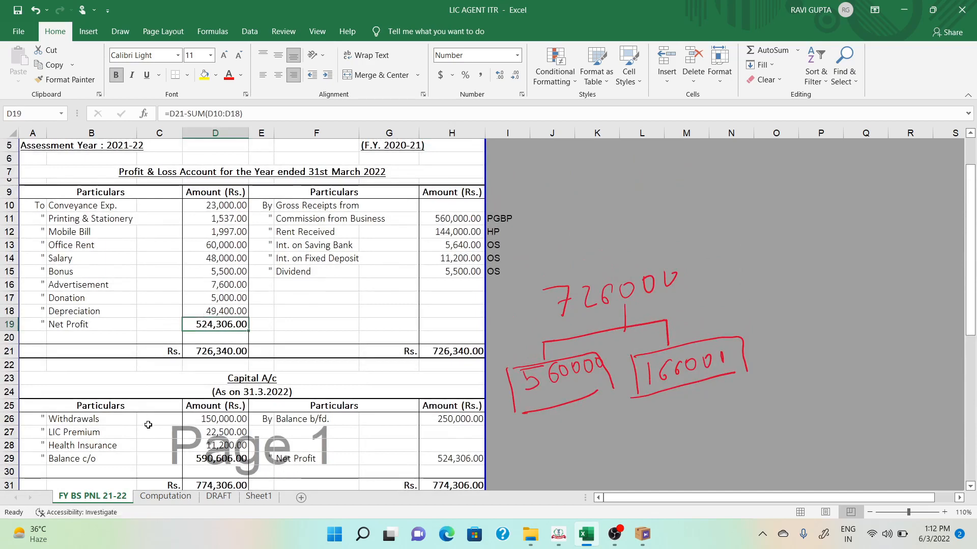
- Switch to the e-Filing utility, check the Depreciation schedules, and select Schedule 80D in the Deduction category
click(558, 534)
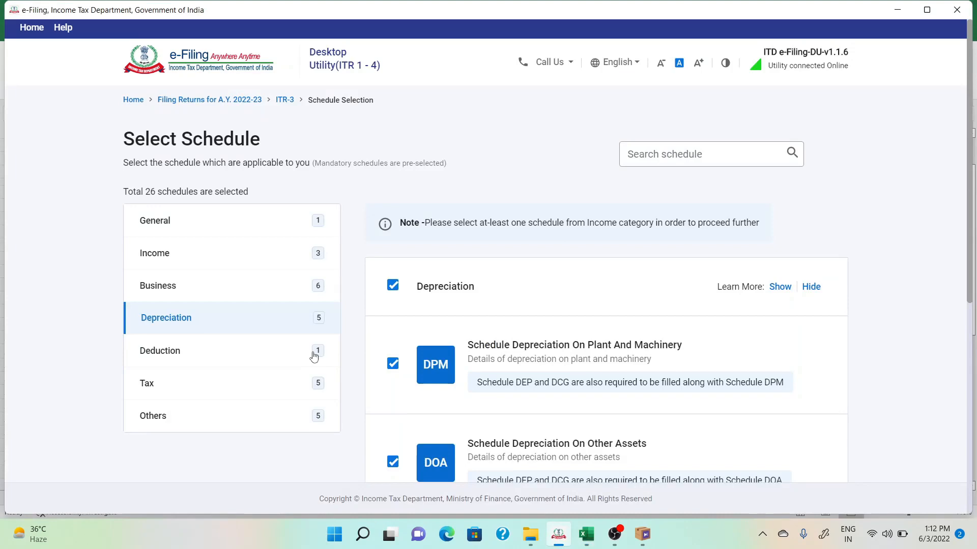
scroll(458, 338, down, 2)
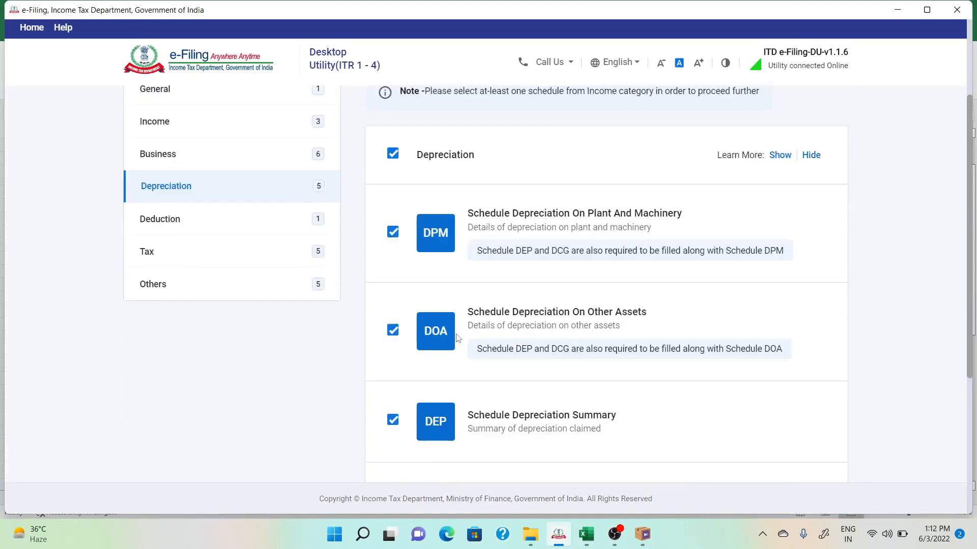
scroll(457, 339, down, 1)
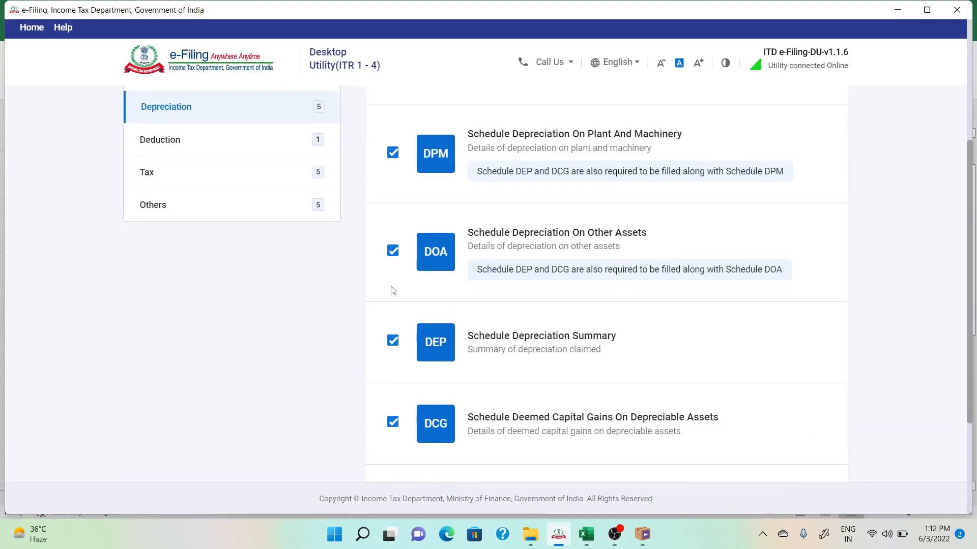
click(298, 141)
scroll(426, 207, up, 3)
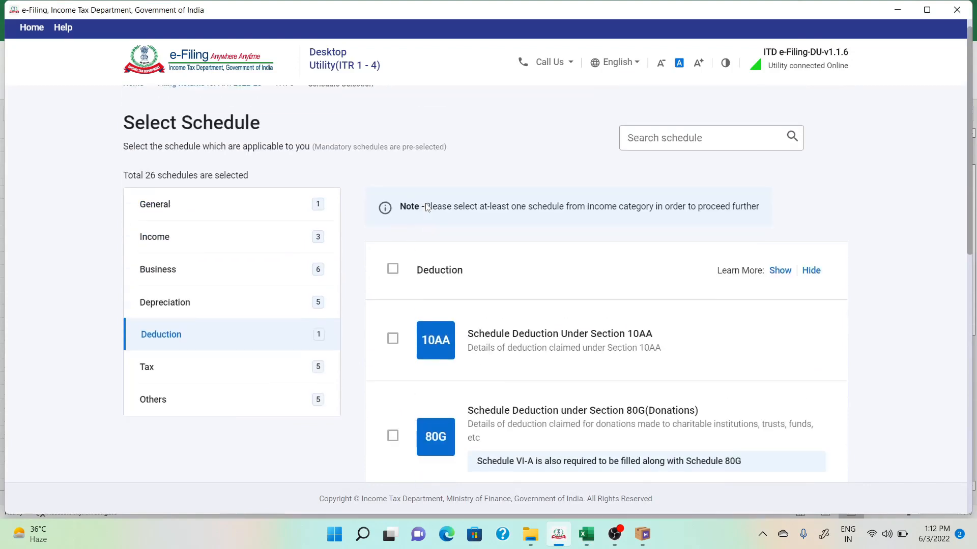
scroll(426, 207, down, 5)
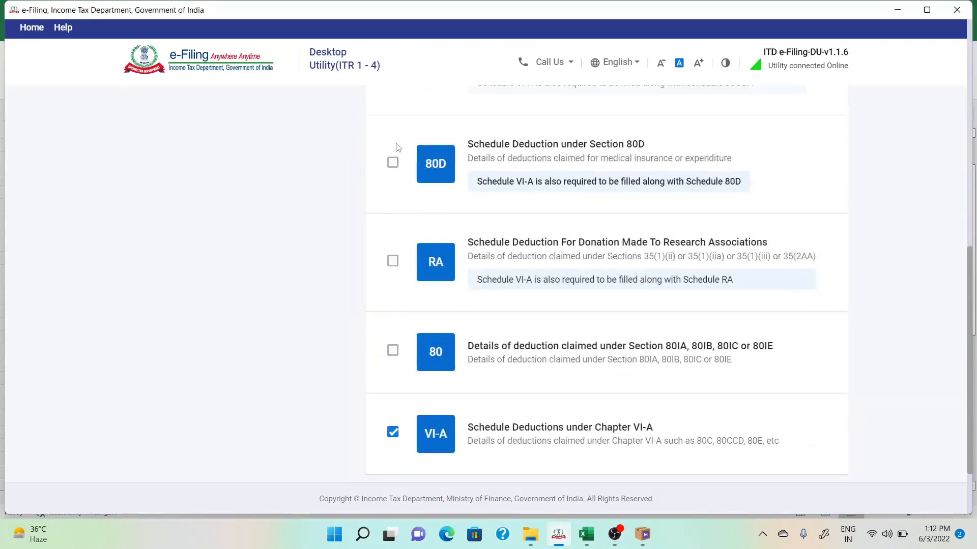
click(393, 164)
scroll(345, 179, up, 8)
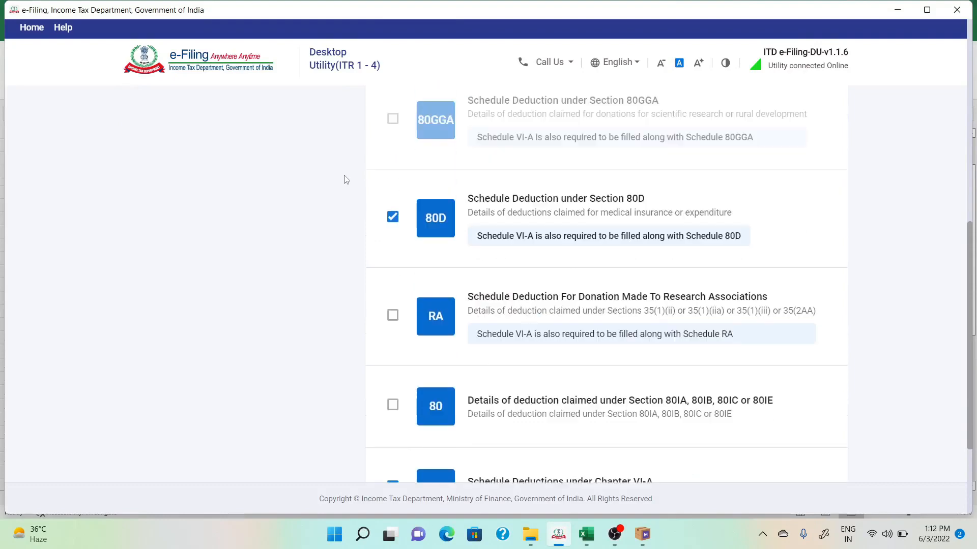
- Review the schedules selected in the Tax and Others categories
click(224, 279)
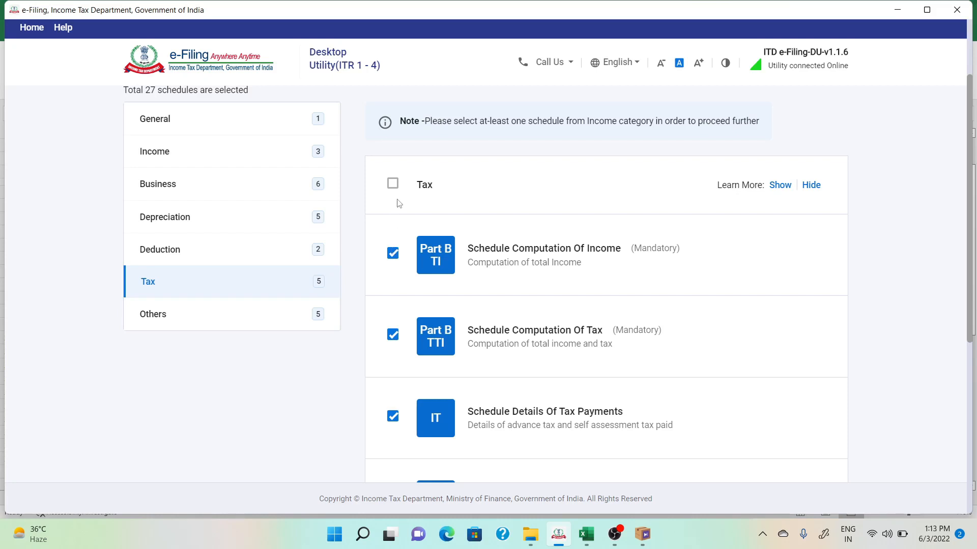
scroll(400, 203, down, 2)
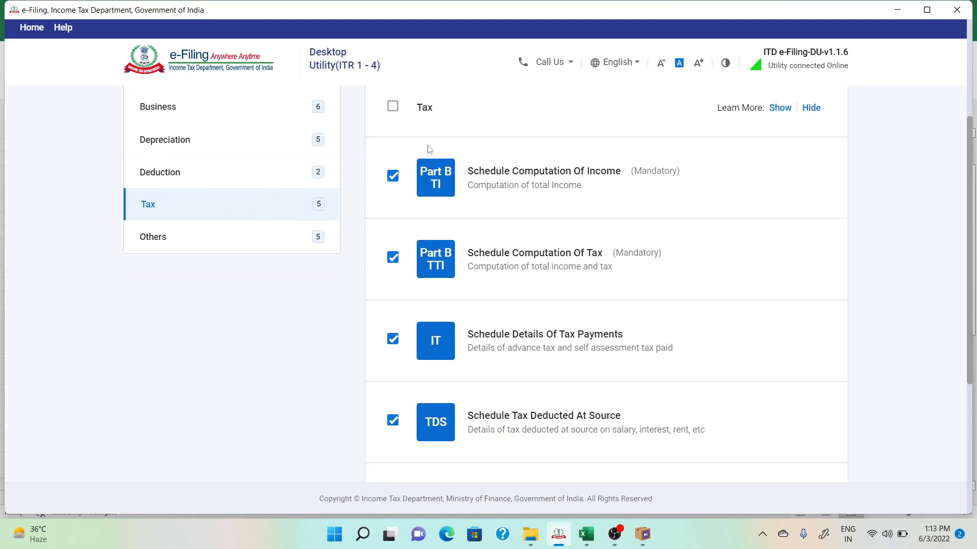
scroll(388, 404, down, 3)
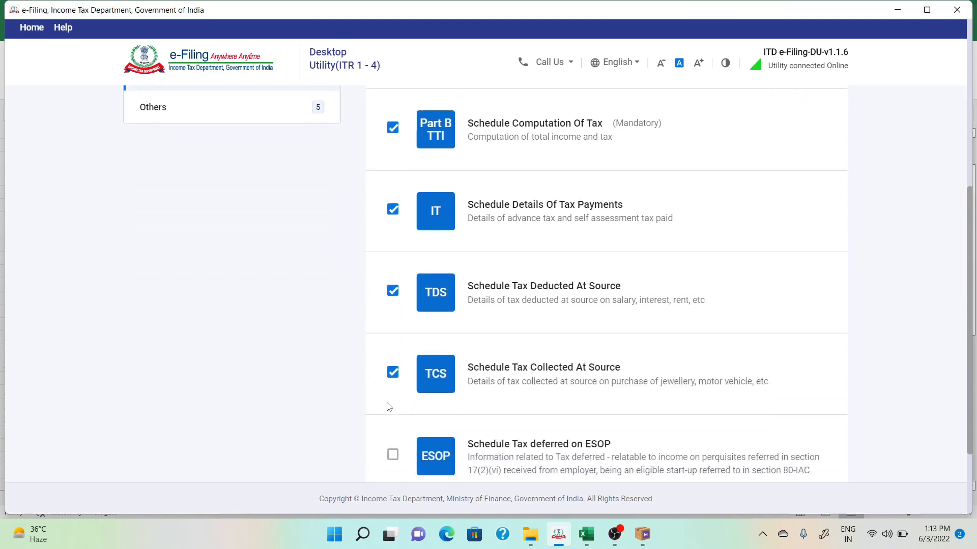
scroll(406, 441, down, 3)
scroll(406, 441, up, 10)
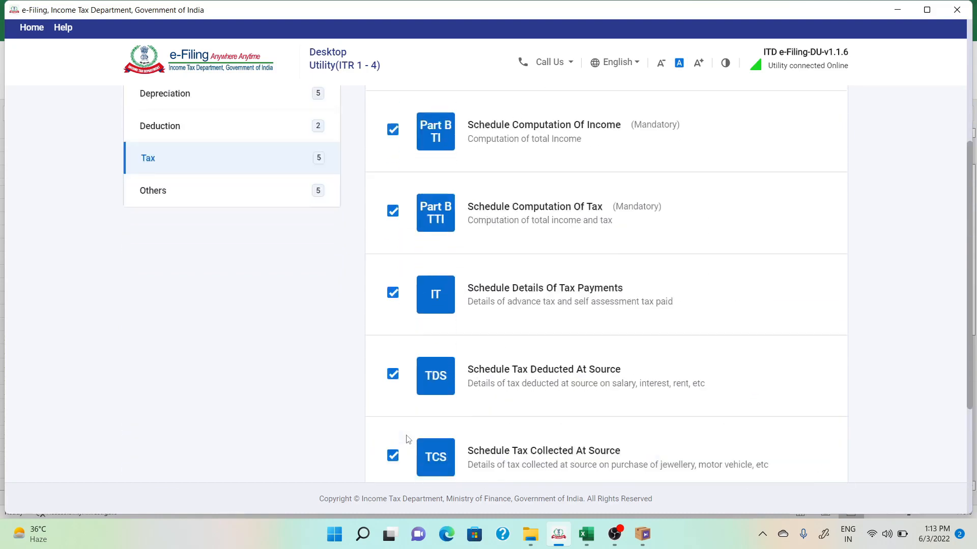
click(281, 422)
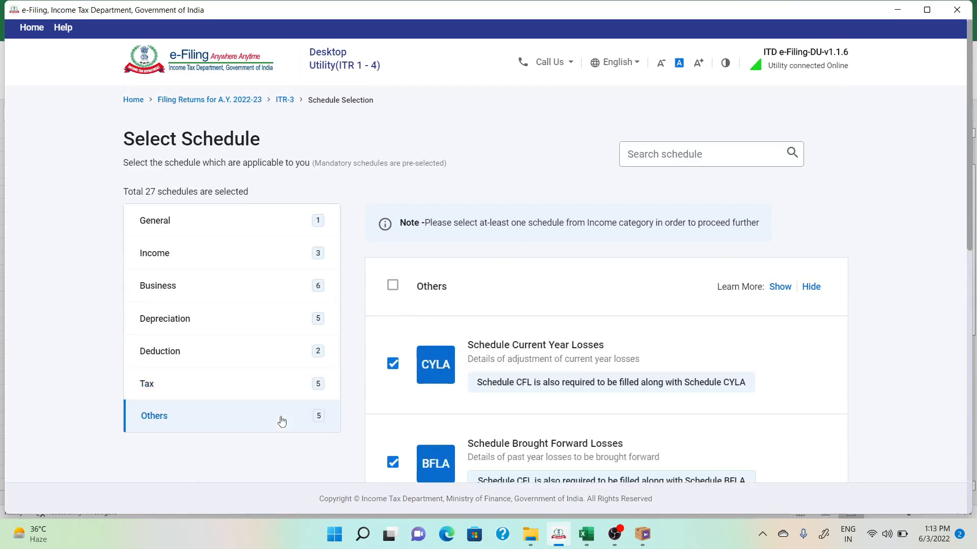
click(396, 293)
click(395, 293)
scroll(295, 455, down, 10)
- Confirm the schedule selection with its disclaimer and skip the schedule questions to reach the Schedules Summary
click(817, 435)
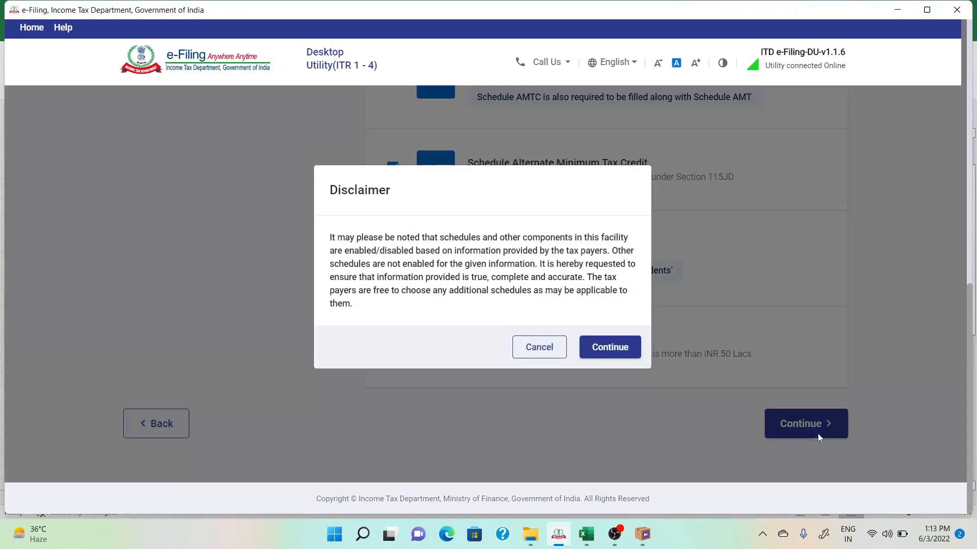
click(633, 352)
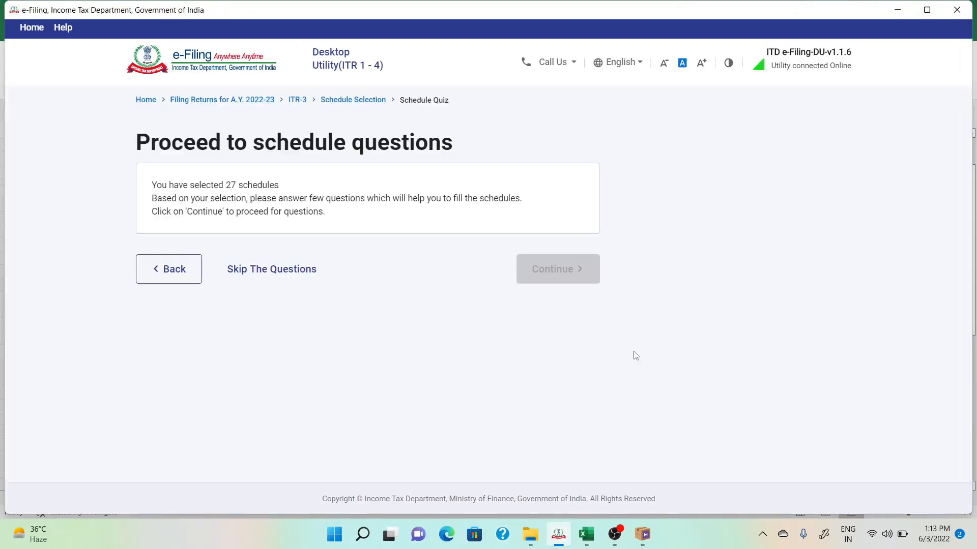
click(308, 276)
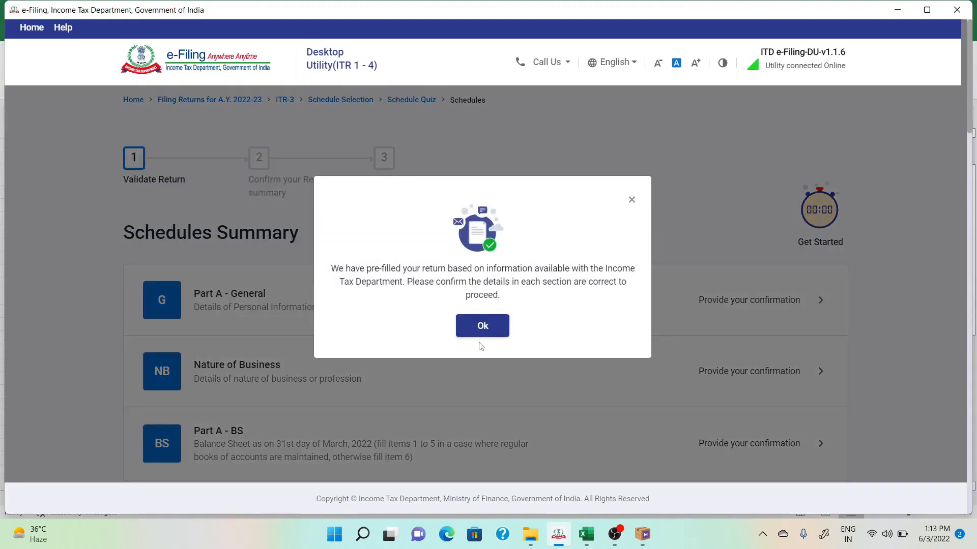
click(478, 330)
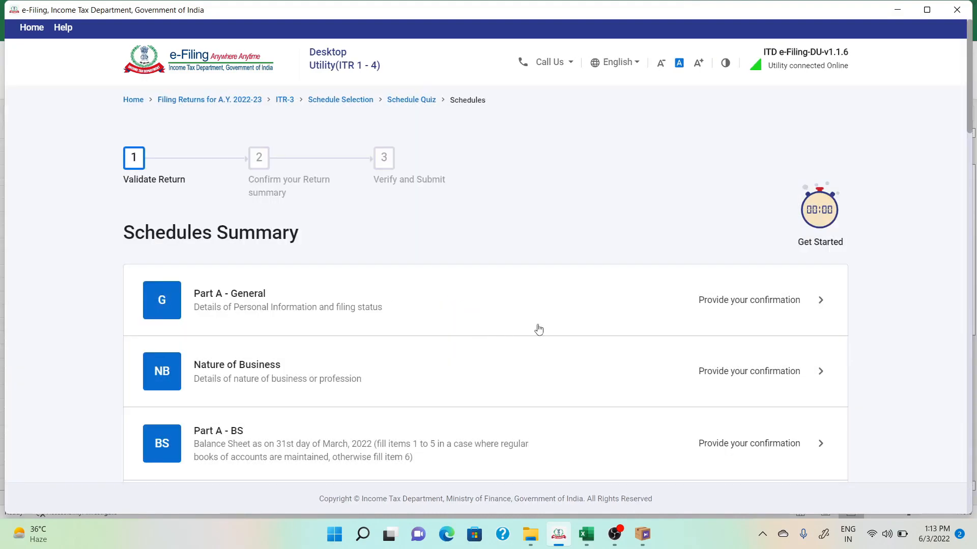
- Open Part A - General and set the Date of Commencement of Business to 01-Jan-2022
click(567, 325)
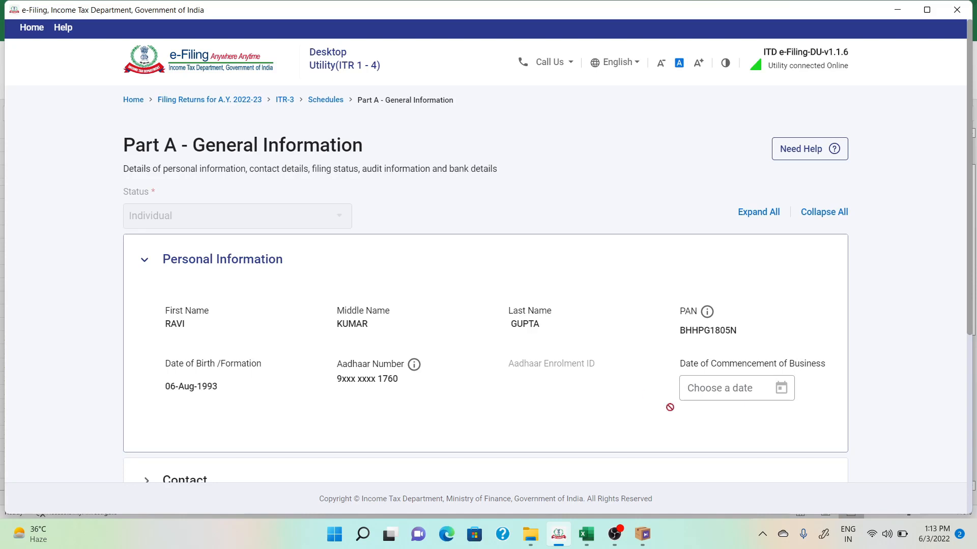
click(782, 389)
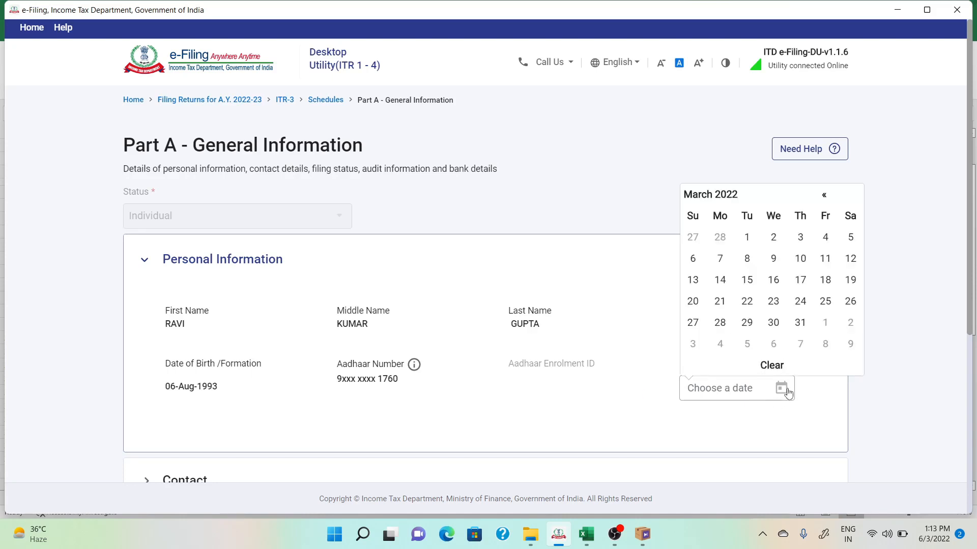
click(823, 196)
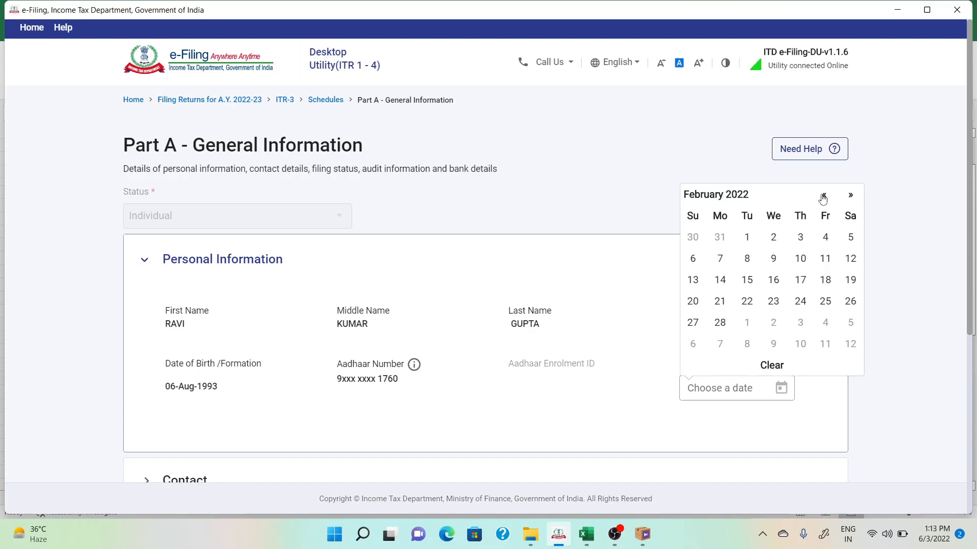
click(823, 196)
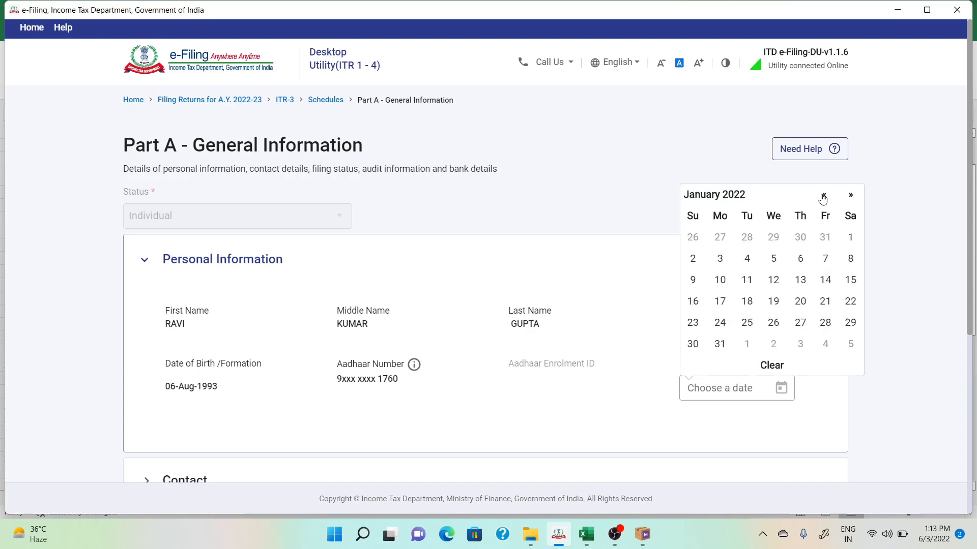
click(847, 242)
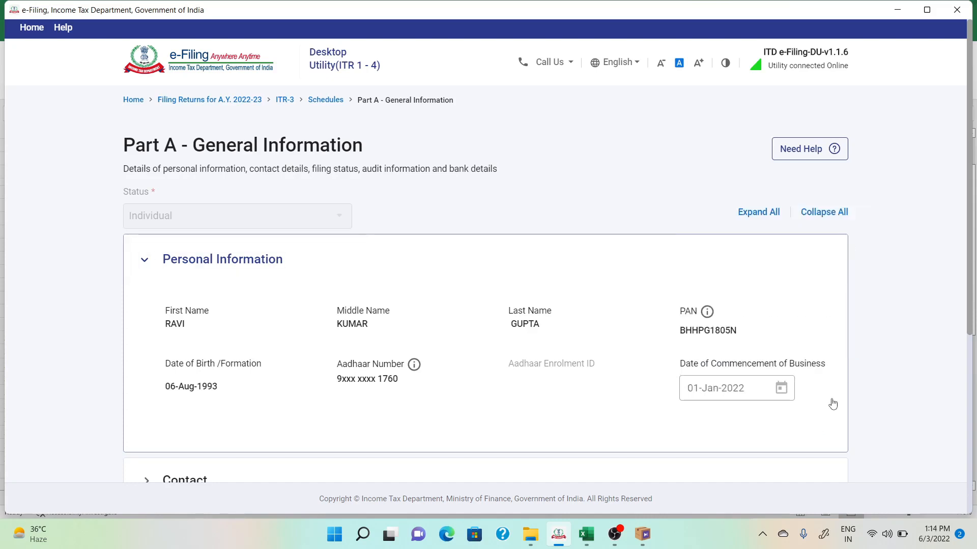
- Check the contact details, and in Filing Section answer No to the AY 2021-22 new tax regime question and choose Not opting for the current year
scroll(831, 402, down, 4)
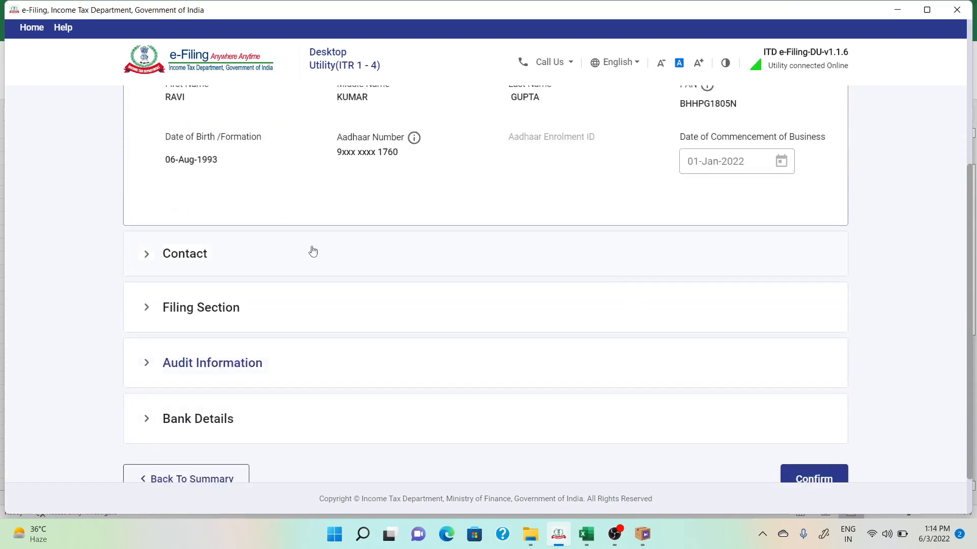
click(187, 262)
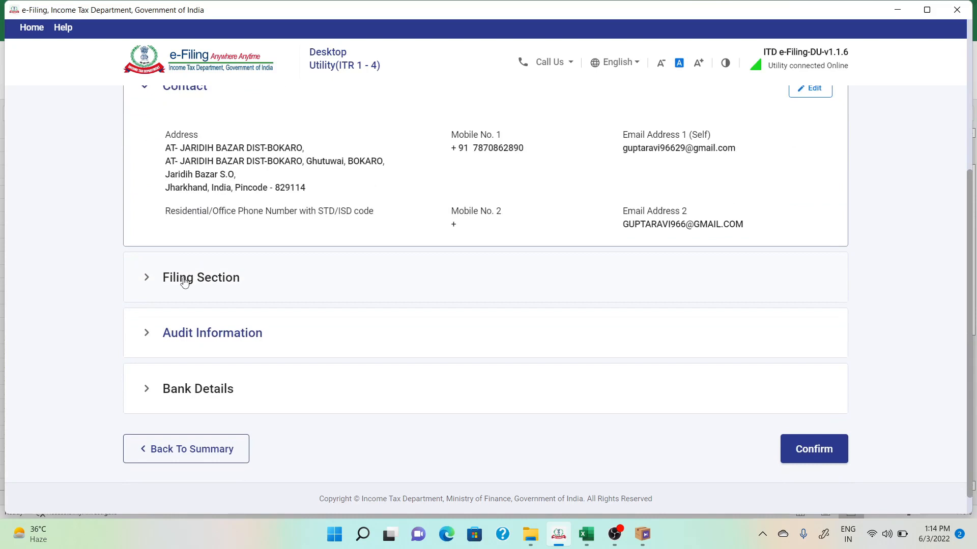
click(184, 280)
scroll(305, 301, down, 3)
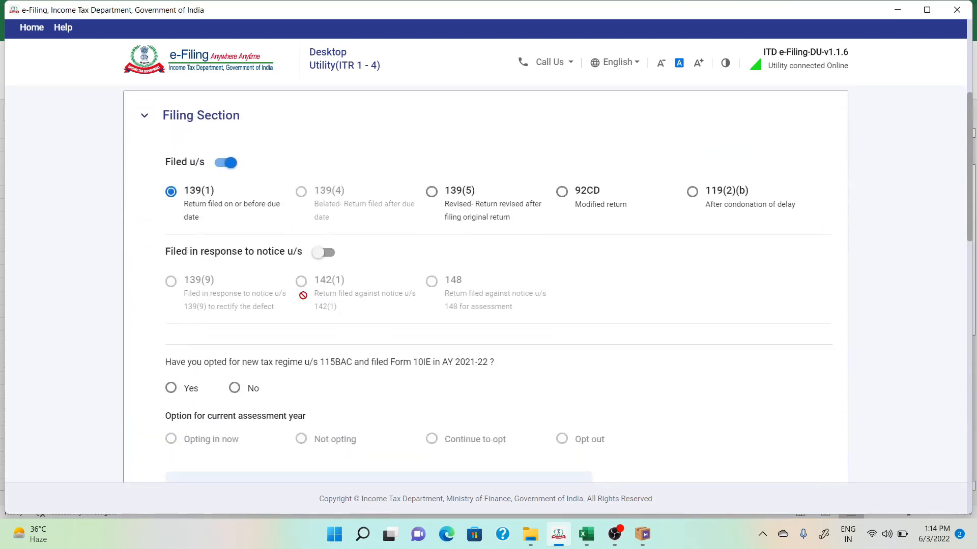
scroll(305, 300, down, 1)
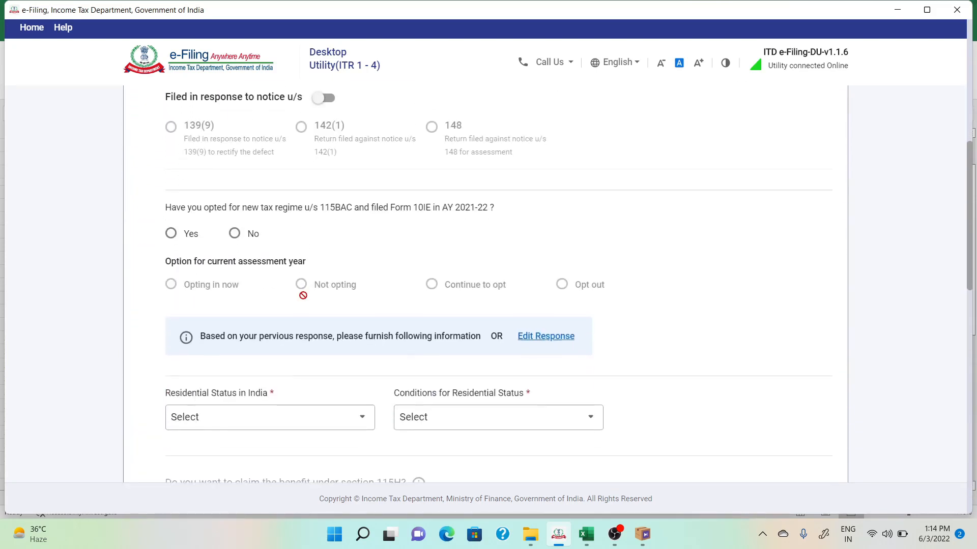
click(235, 234)
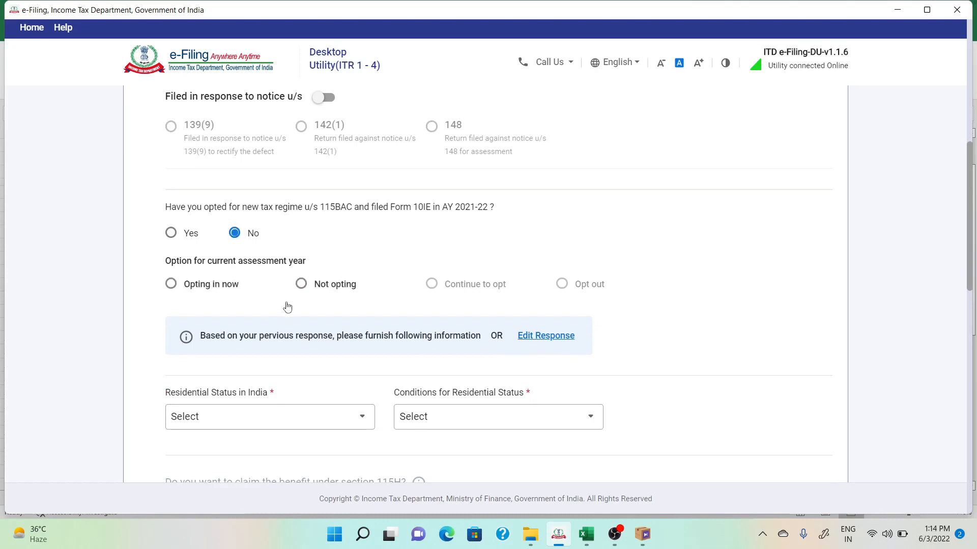
click(300, 284)
- Set the residential status to Resident with the condition of 182 days or more in India during the previous year [section 6(1)(a)]
click(279, 416)
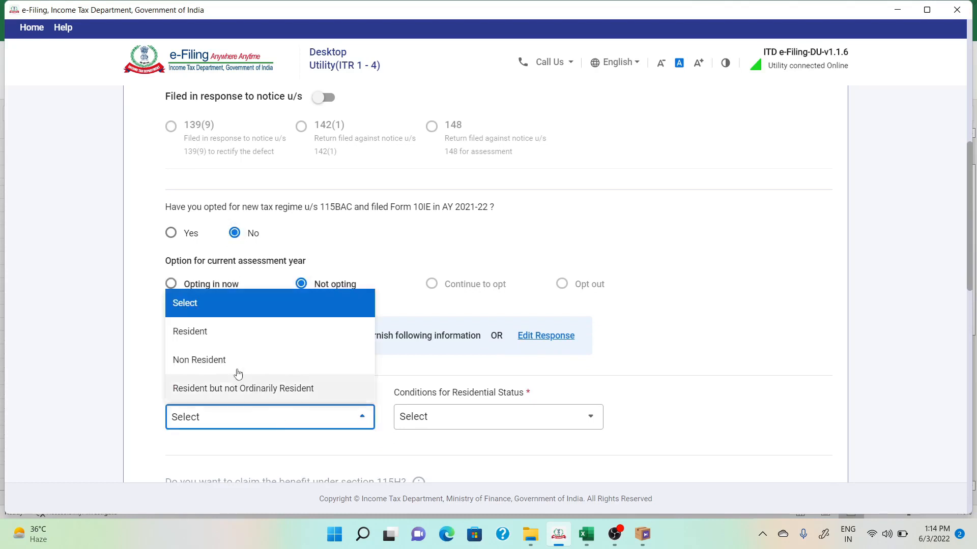
click(221, 332)
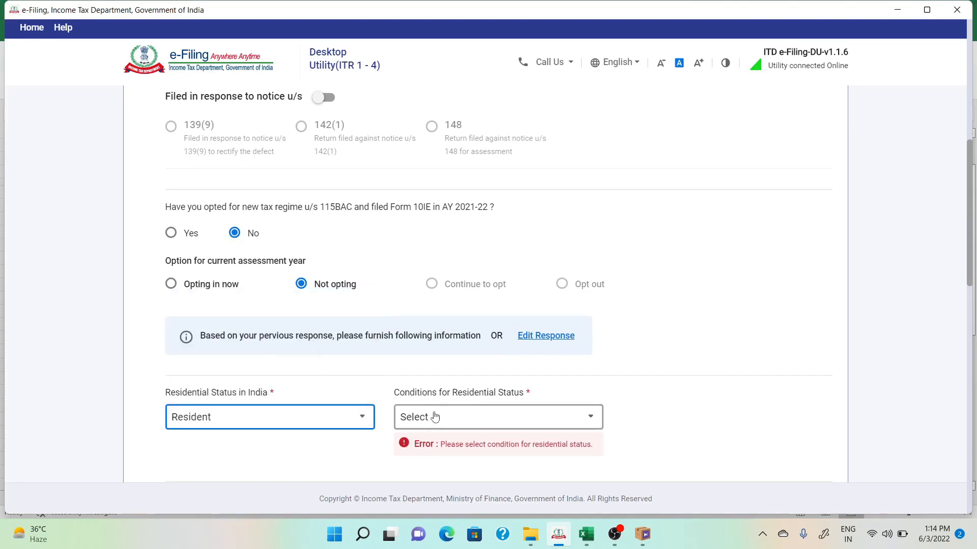
click(433, 416)
click(447, 336)
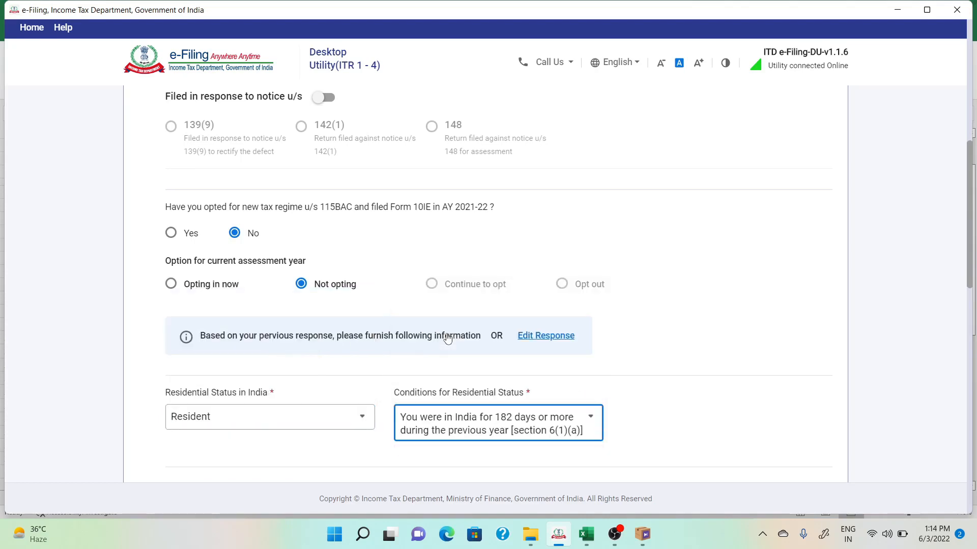
- Answer No to the representative assessee, directorship, firm partner and unlisted equity shares questions, and save the Filing Section
scroll(330, 344, down, 4)
scroll(255, 307, down, 3)
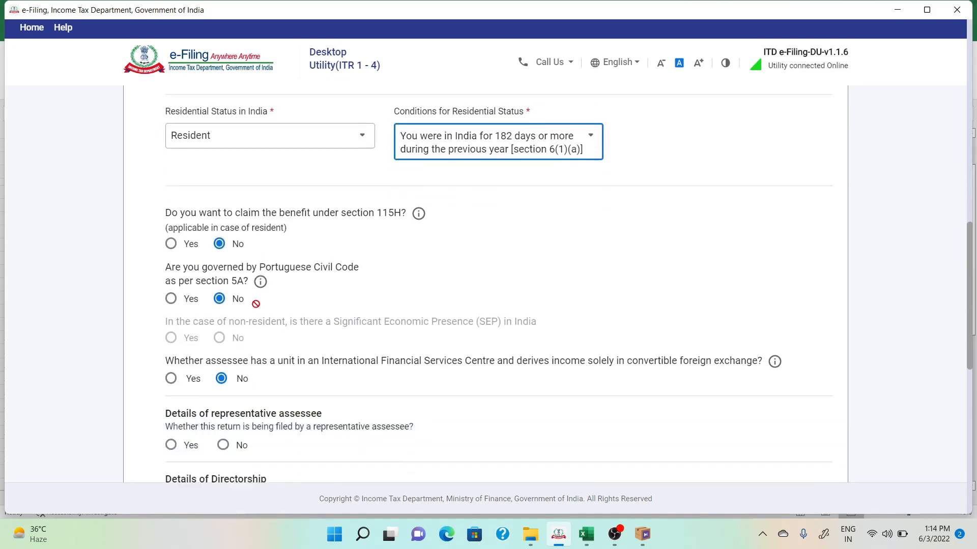
scroll(256, 305, down, 1)
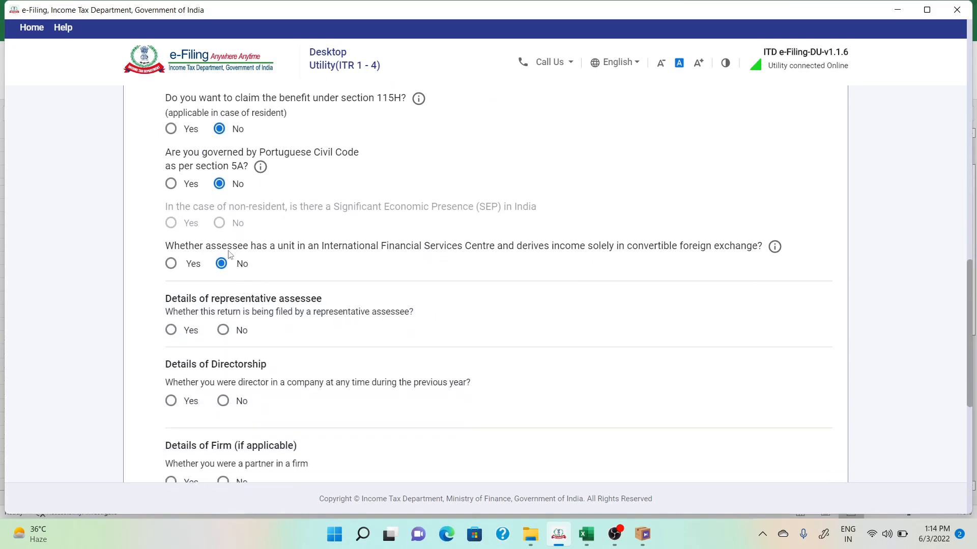
click(223, 331)
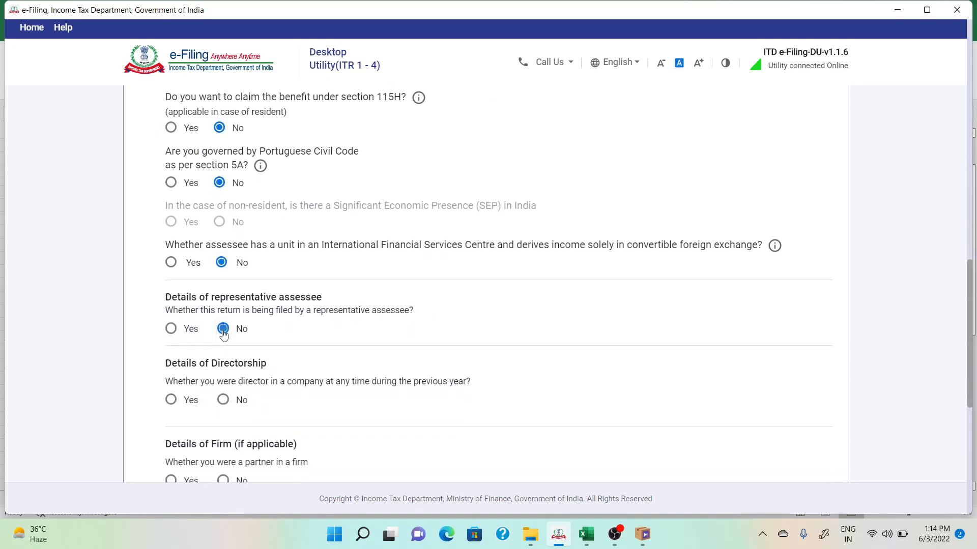
click(223, 400)
scroll(222, 402, down, 2)
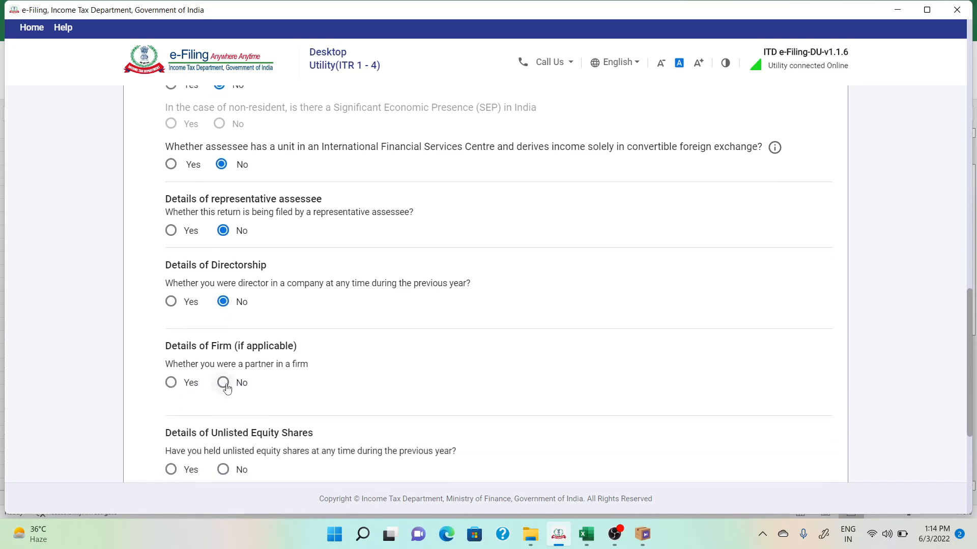
click(224, 384)
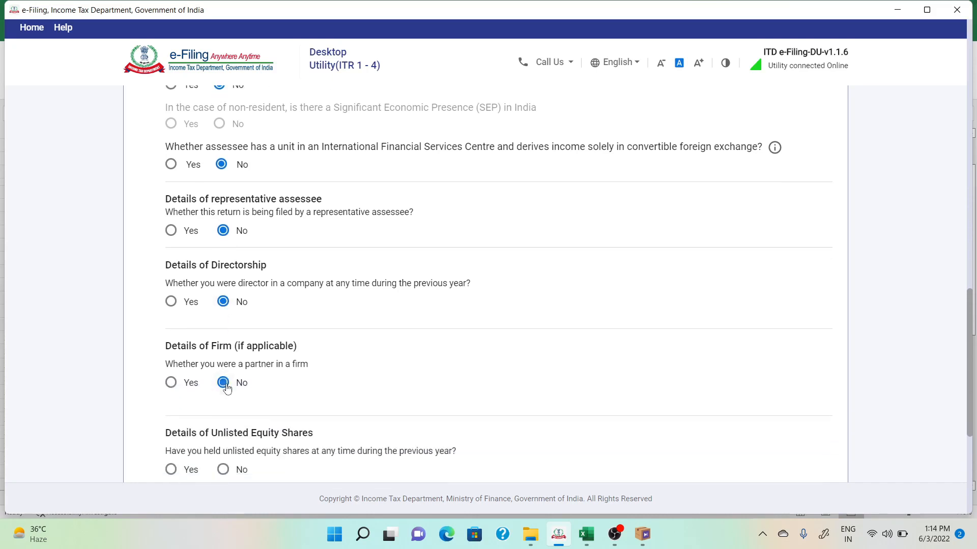
click(224, 470)
scroll(305, 407, down, 4)
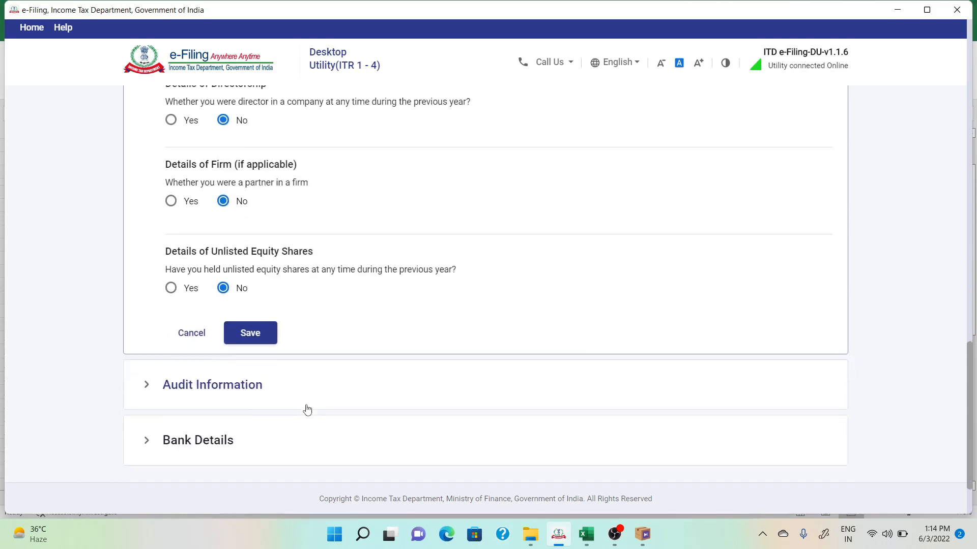
click(272, 338)
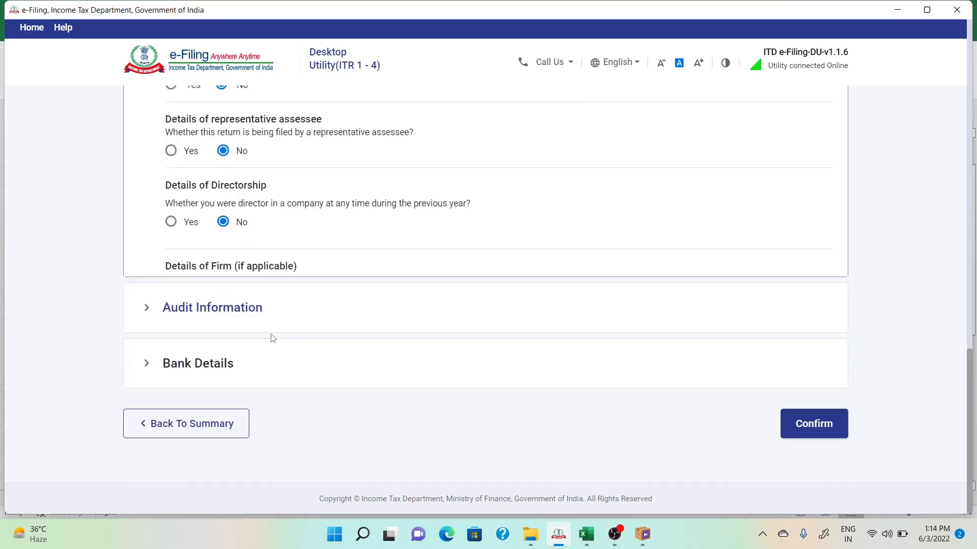
- In Audit Information, answer Yes for section 44AA accounts, No for presumptive-only income, turnover not exceeding 1 crore, and No for section 44AB audit
click(247, 321)
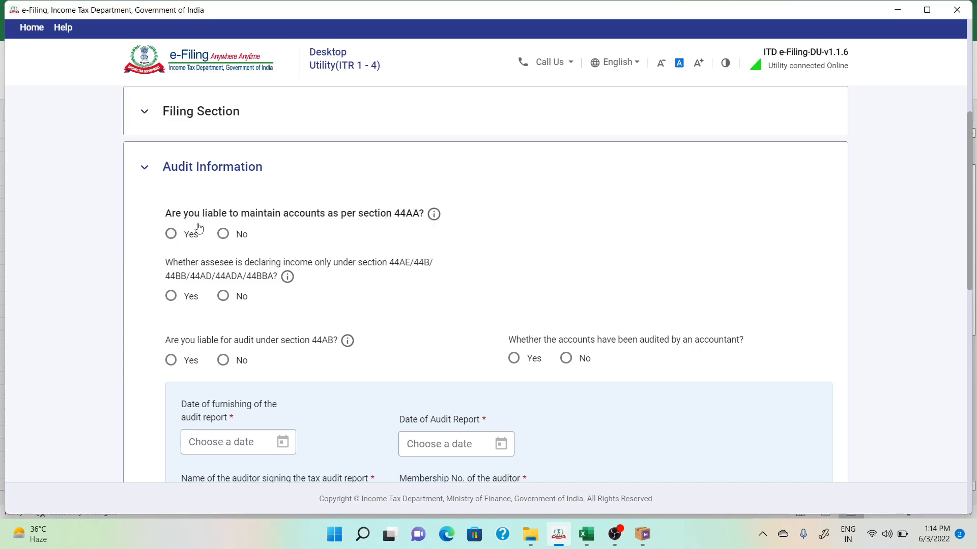
click(187, 236)
click(223, 297)
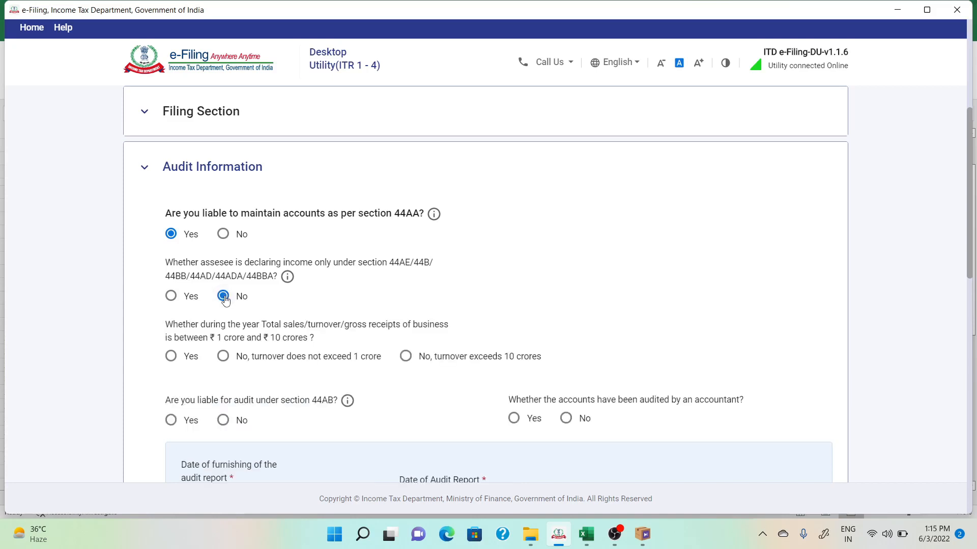
click(225, 358)
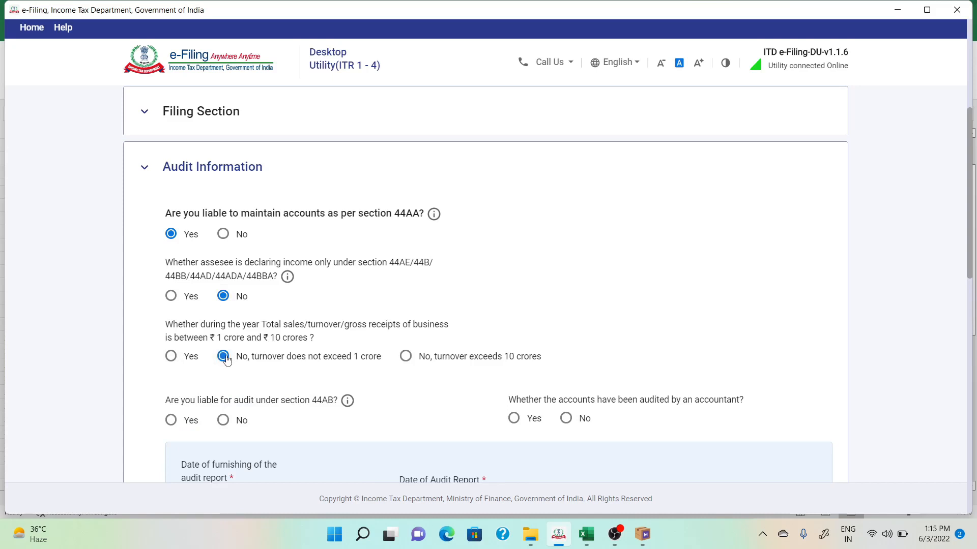
click(222, 421)
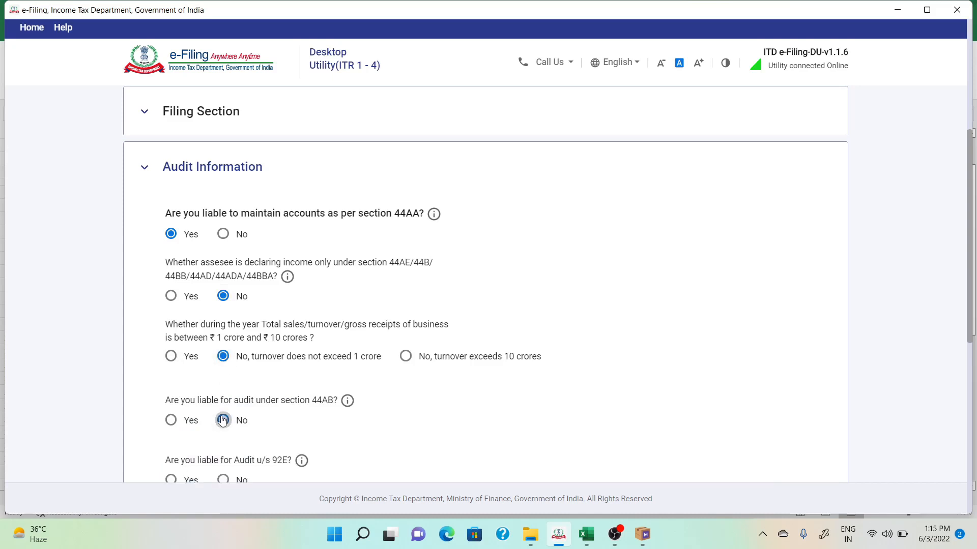
- Answer No to audit liability u/s 92E and to furnishing another audit report, and save the Audit Information
scroll(322, 451, down, 3)
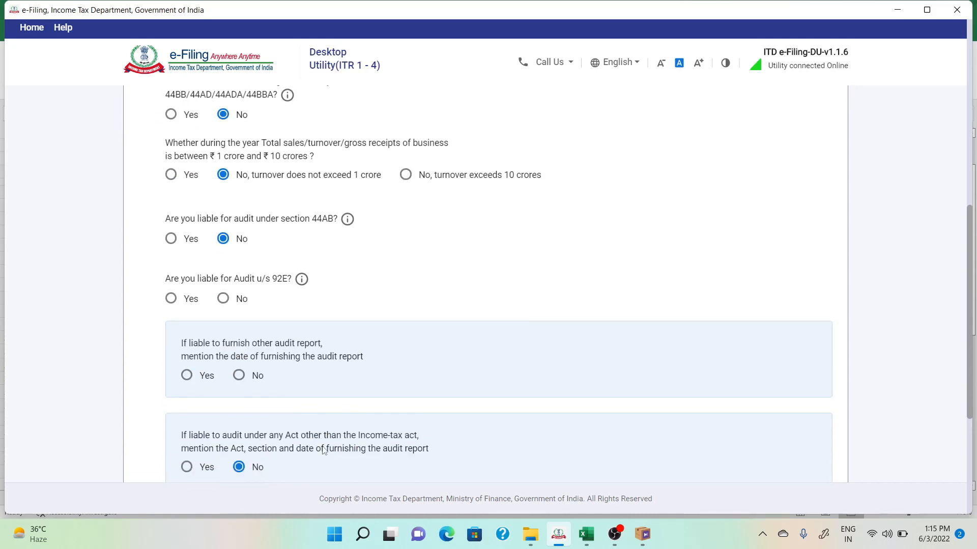
click(222, 295)
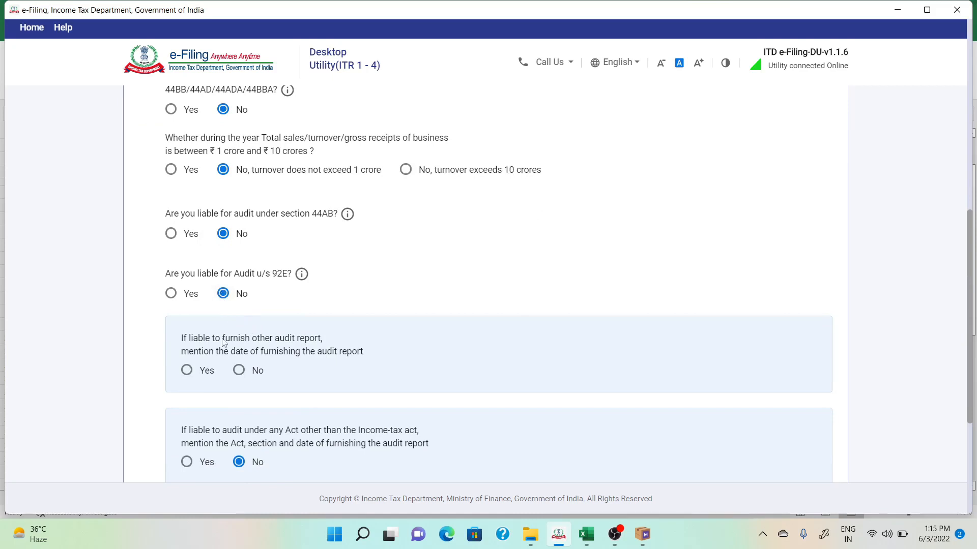
click(237, 376)
scroll(361, 364, down, 3)
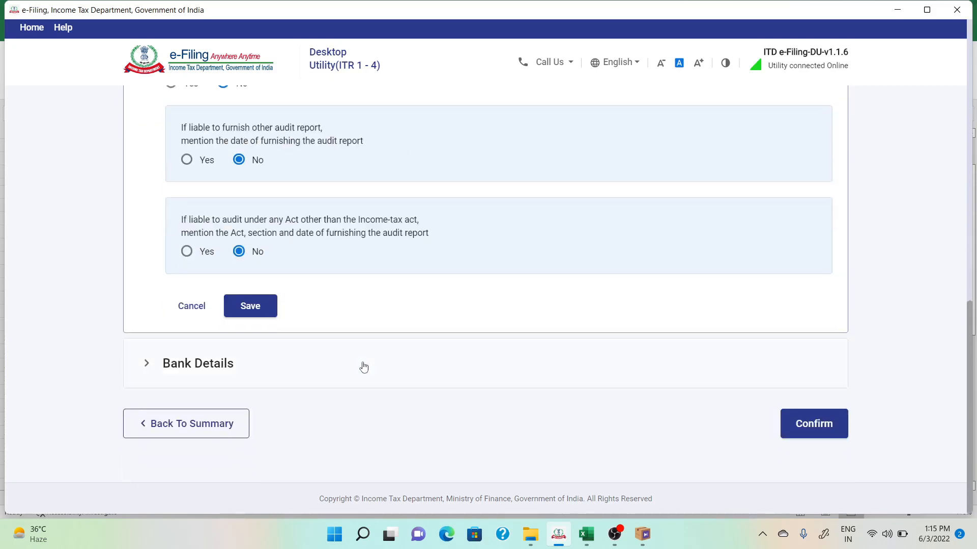
click(261, 316)
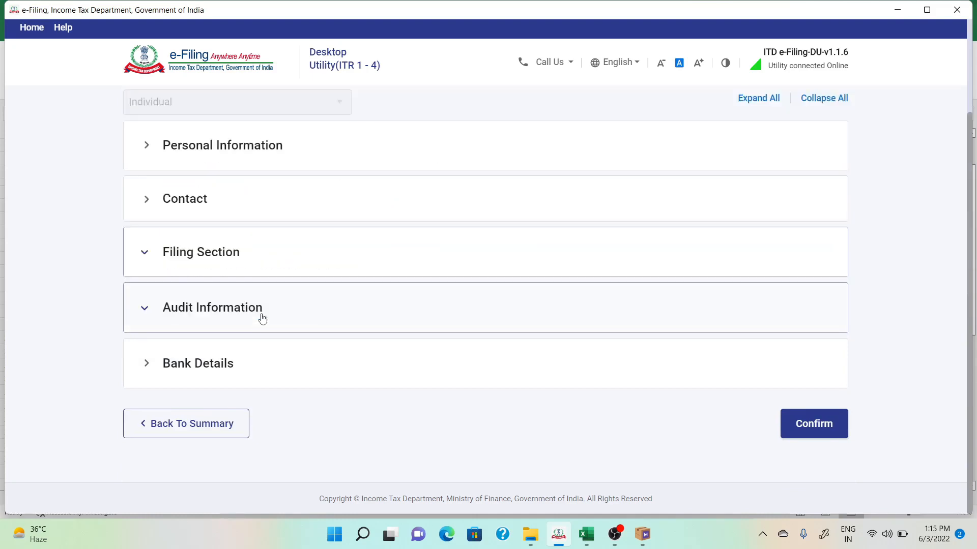
- Review the listed accounts in Bank Details and confirm Part A - General Information
click(208, 364)
scroll(205, 368, down, 3)
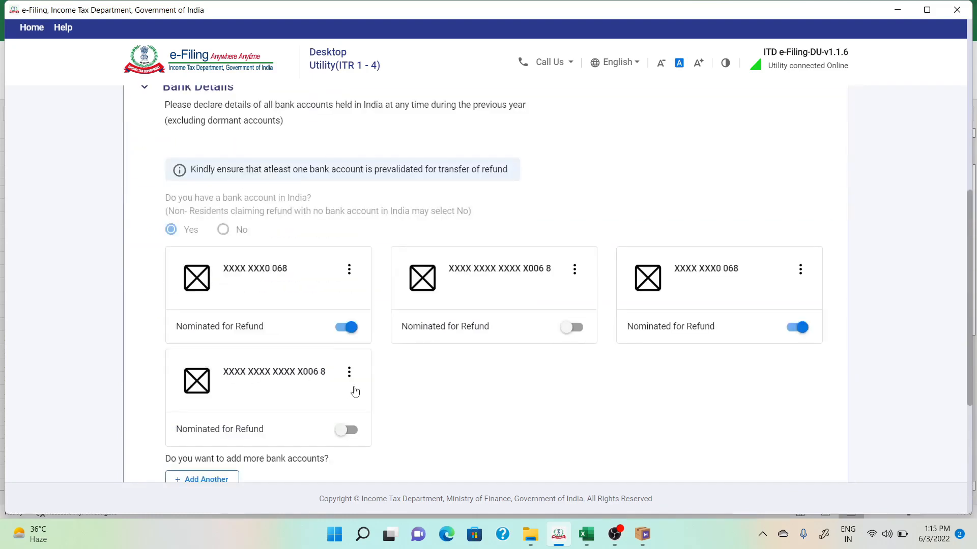
scroll(351, 382, down, 5)
click(835, 425)
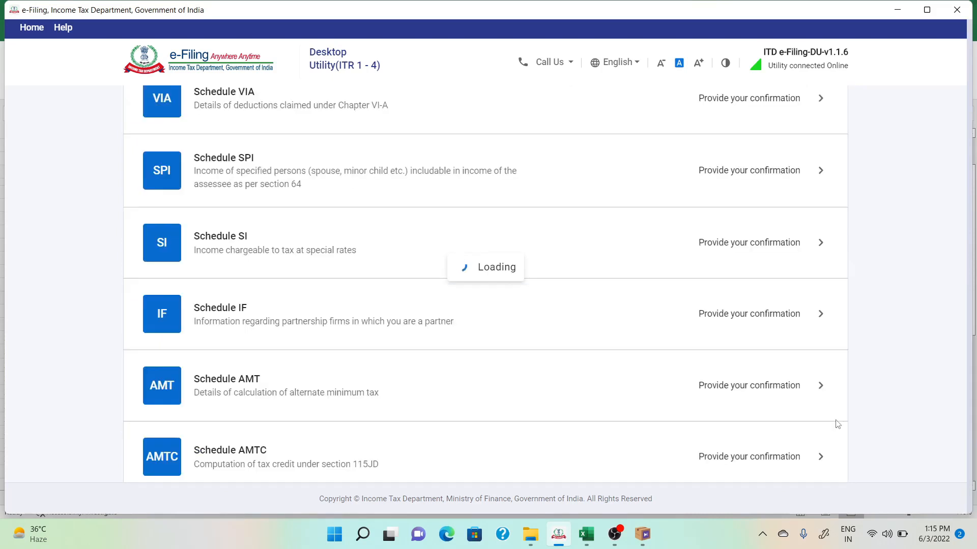
- Open the Nature of Business schedule, start adding a business entry and open its code list
click(726, 396)
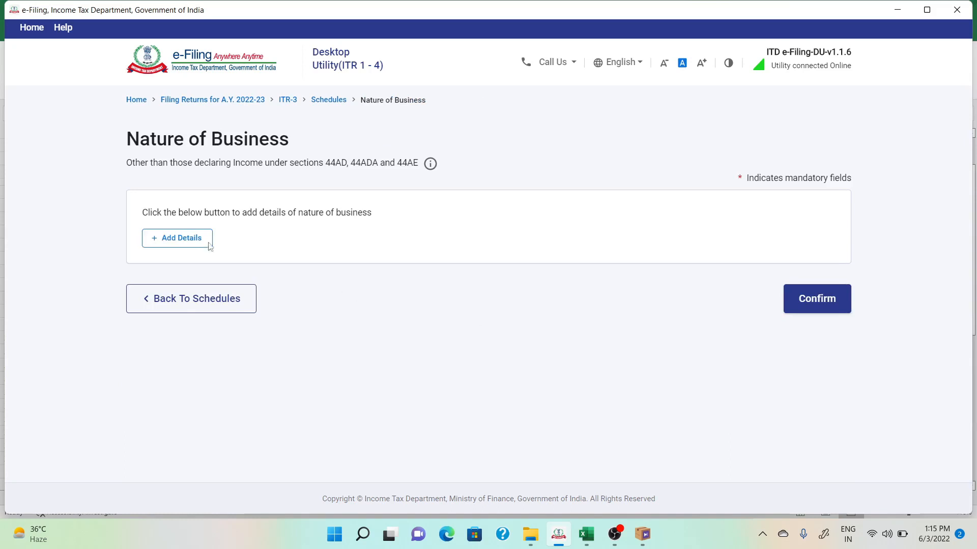
click(199, 246)
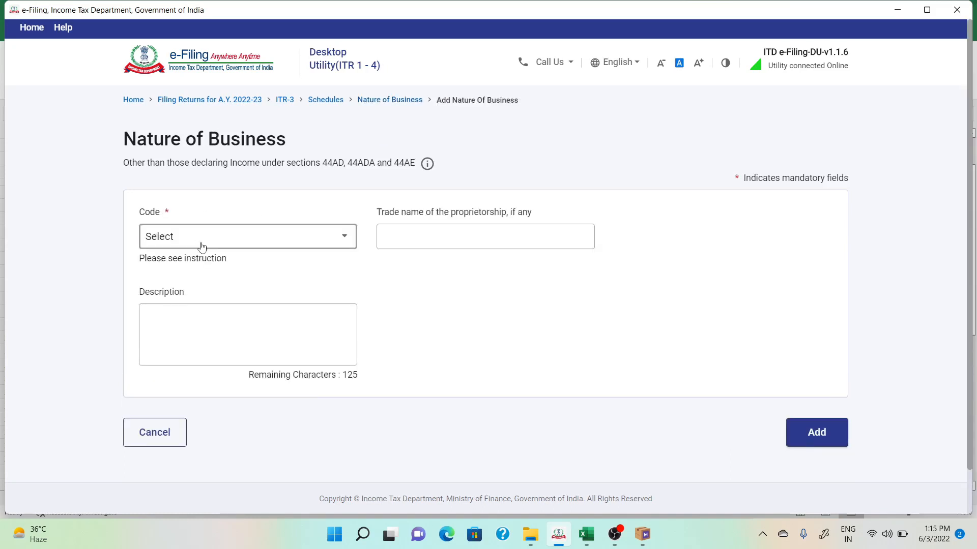
click(202, 246)
text(in)
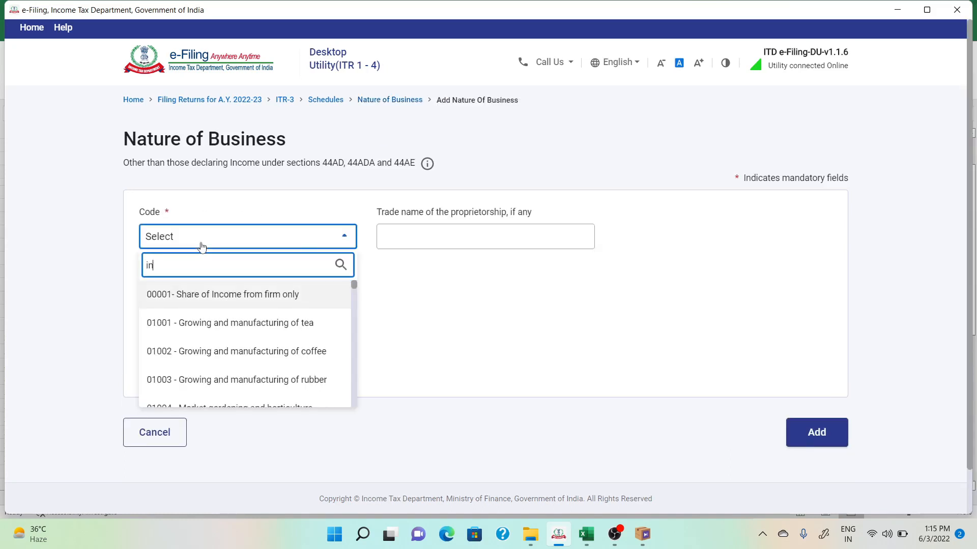
text(suranc)
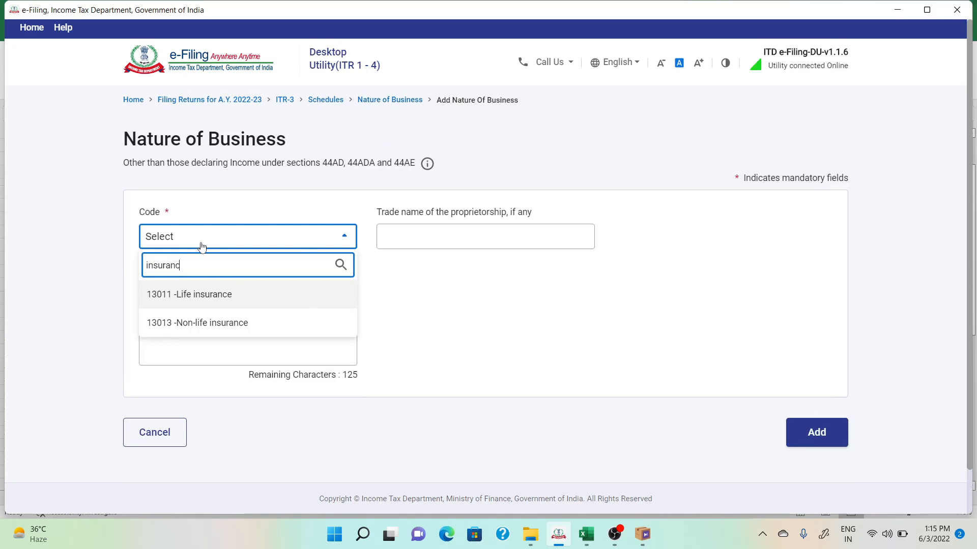
key(BackSpace)
key(BackSpace)
key(BackSpace)
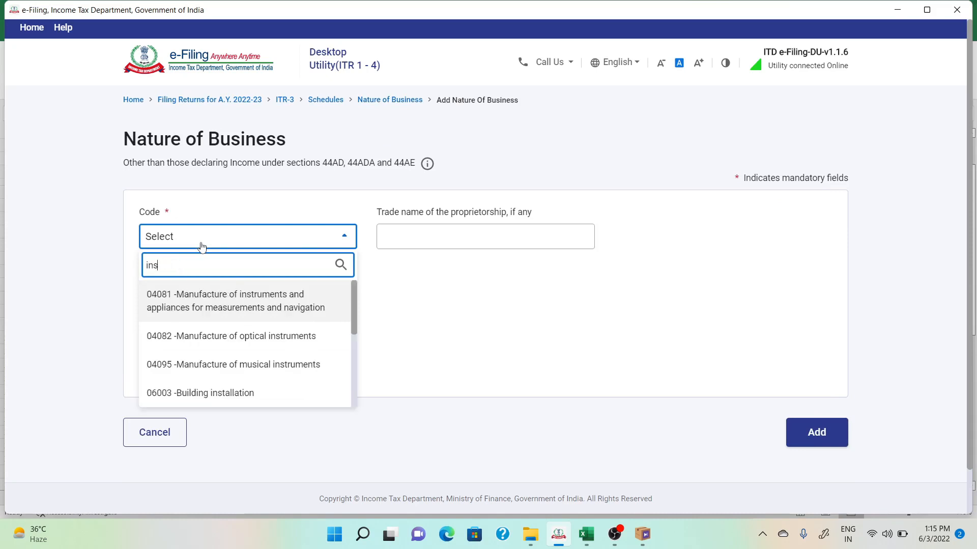
key(BackSpace)
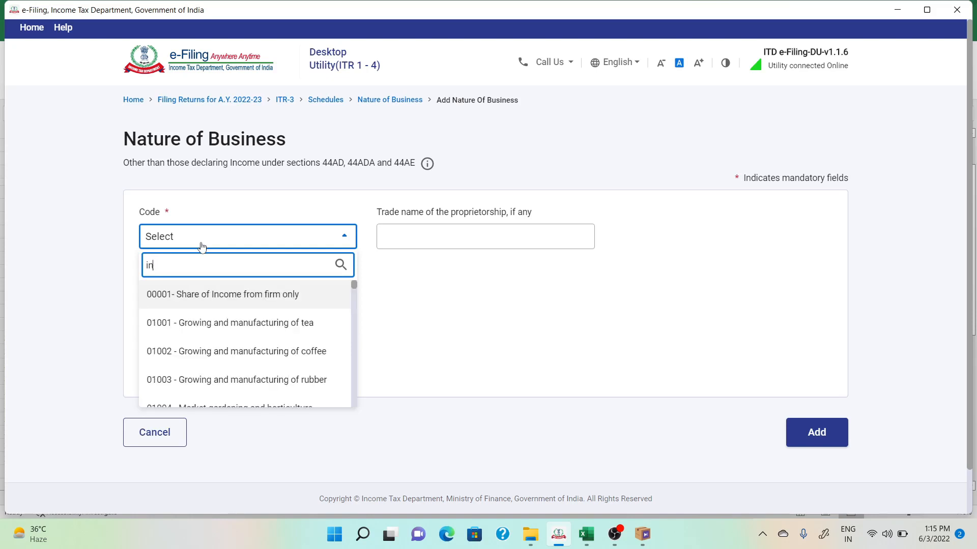
text(sur)
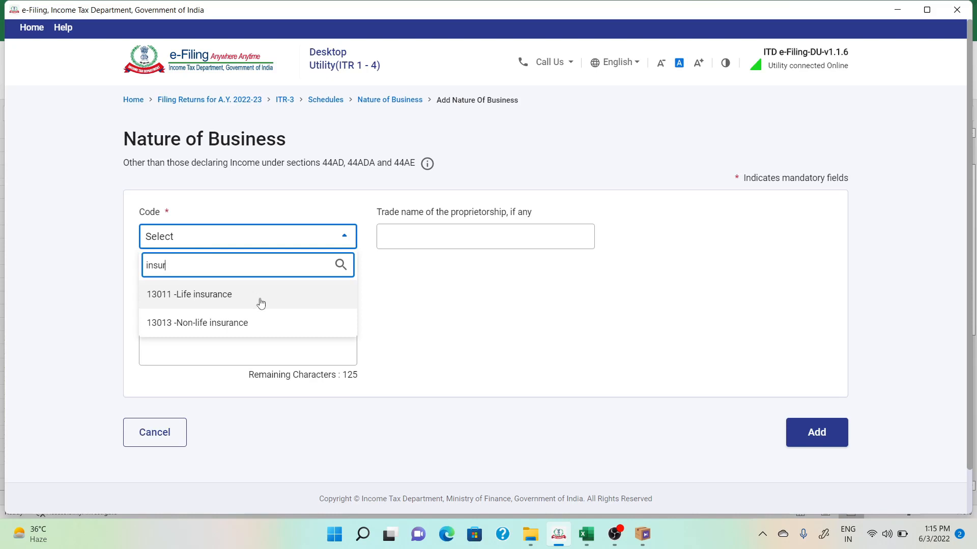
key(BackSpace)
key(BackSpace)
key(BackSpace)
key(BackSpace)
- Search the business codes for "gene", choose 09005 - General commission agents, commodity brokers and auctioneers, and go to the proprietorship's trade name
text(g)
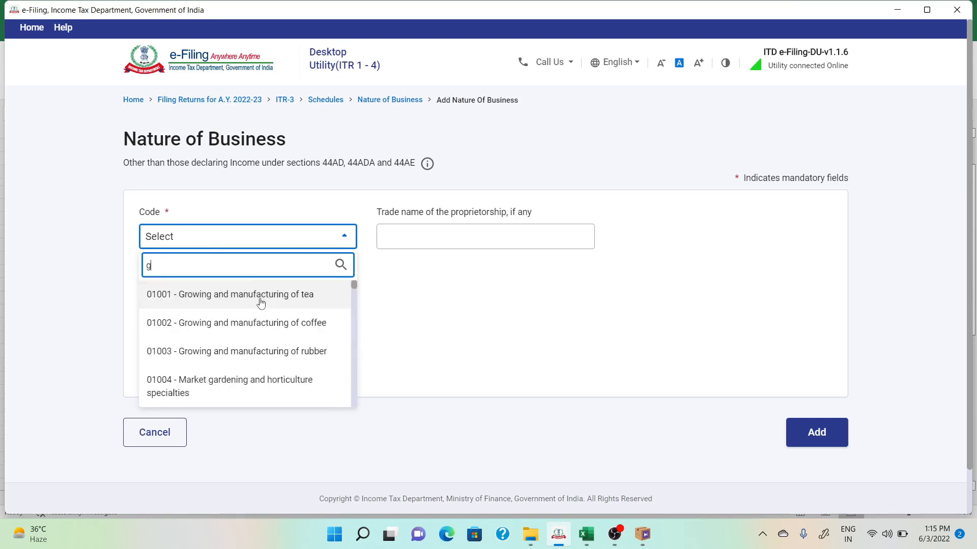
text(ene)
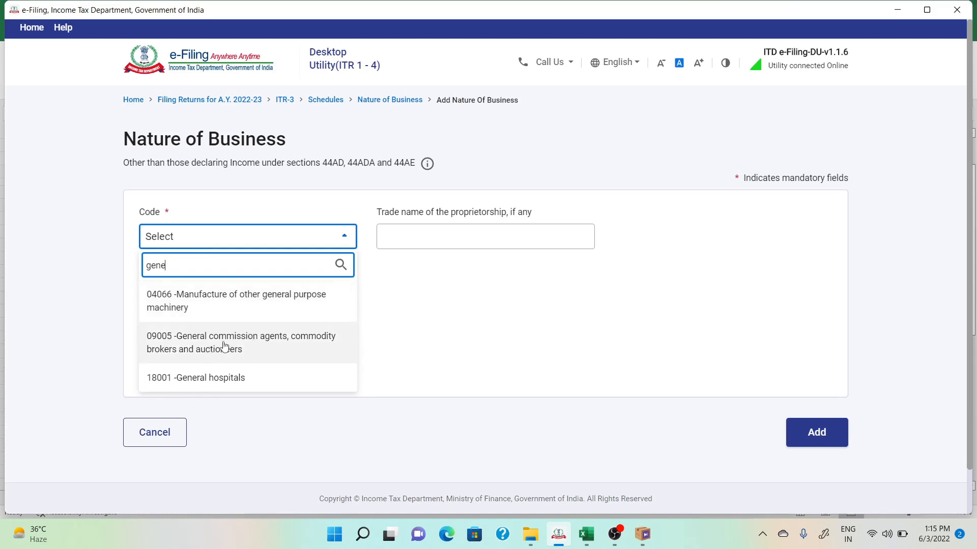
click(262, 351)
click(412, 229)
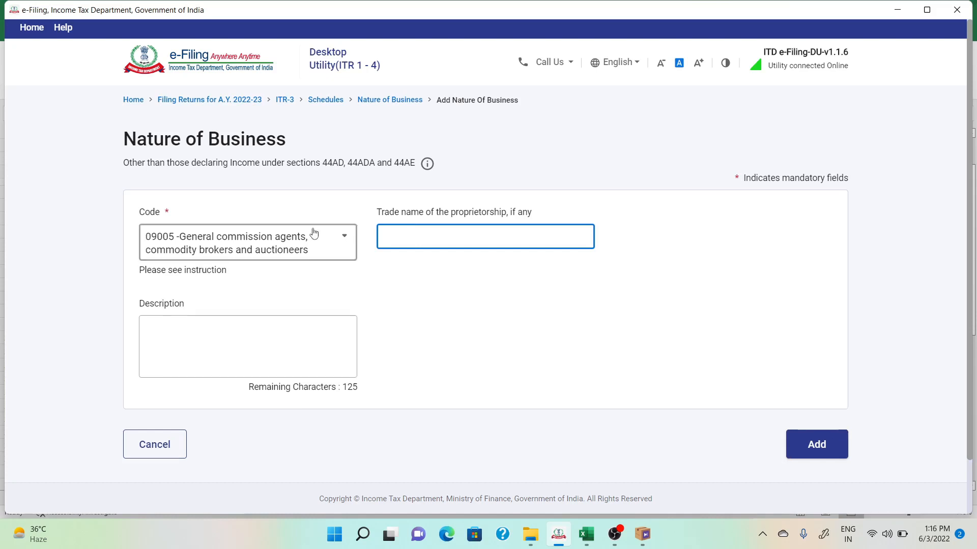
- Search the business codes for "insu" and "commi", and choose 09005 - General commission agents, commodity brokers and auctioneers again
click(318, 246)
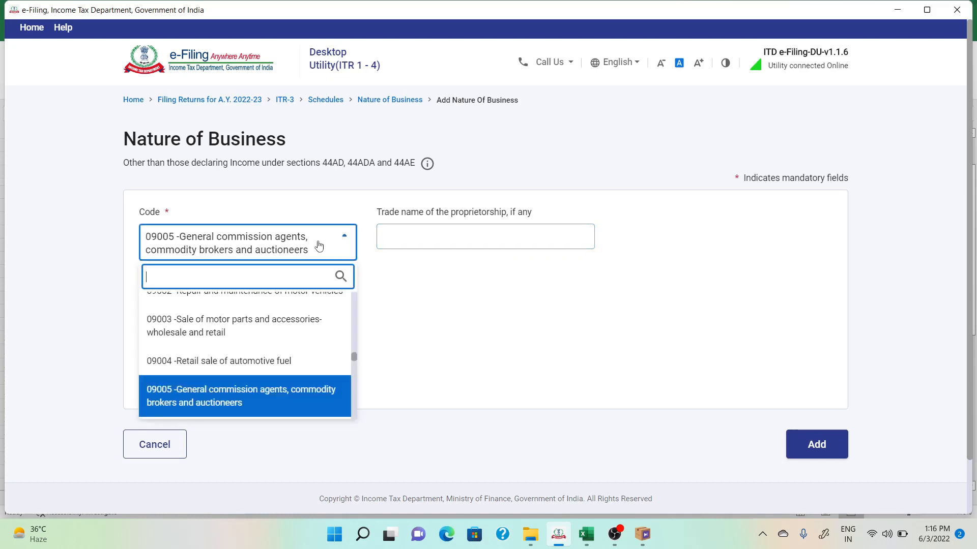
text(insu)
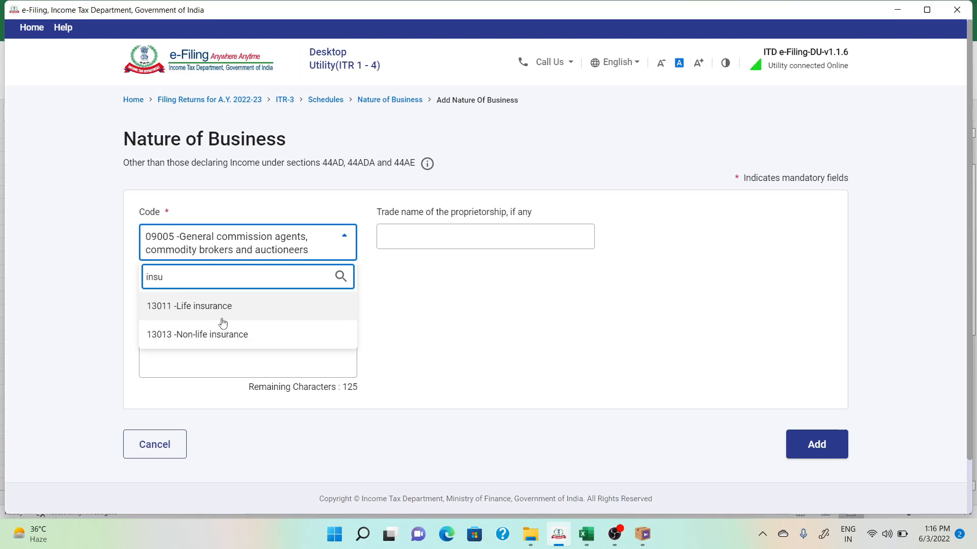
key(BackSpace)
key(BackSpace)
key(BackSpace)
key(BackSpace)
text(c)
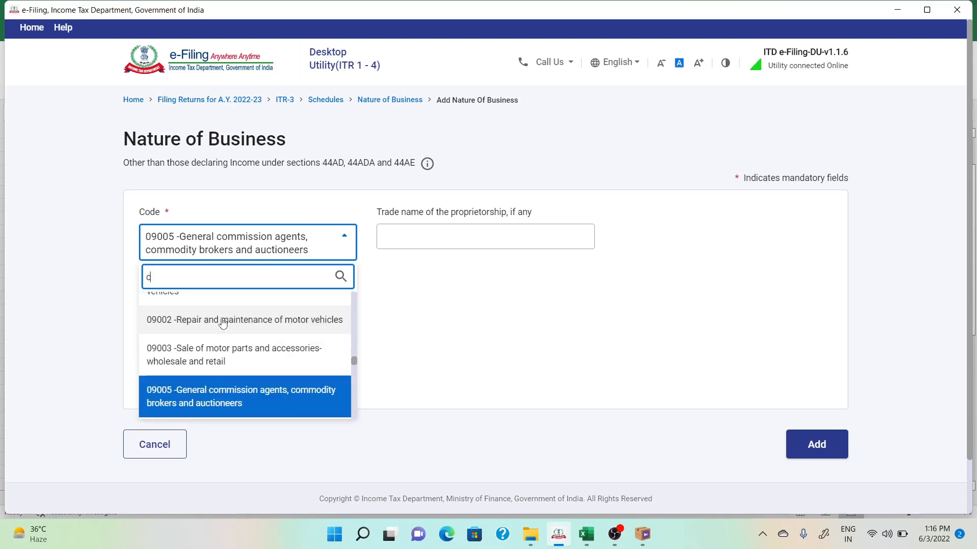
text(ommi)
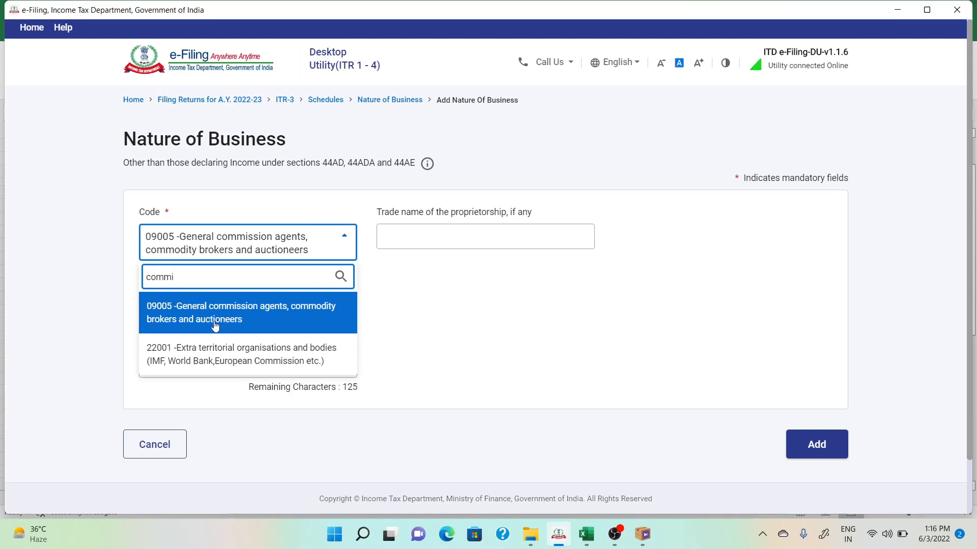
click(246, 326)
- Enter RG Consulting as trade name and "Commission income" as description, add the business entry and confirm the Nature of Business schedule
click(399, 232)
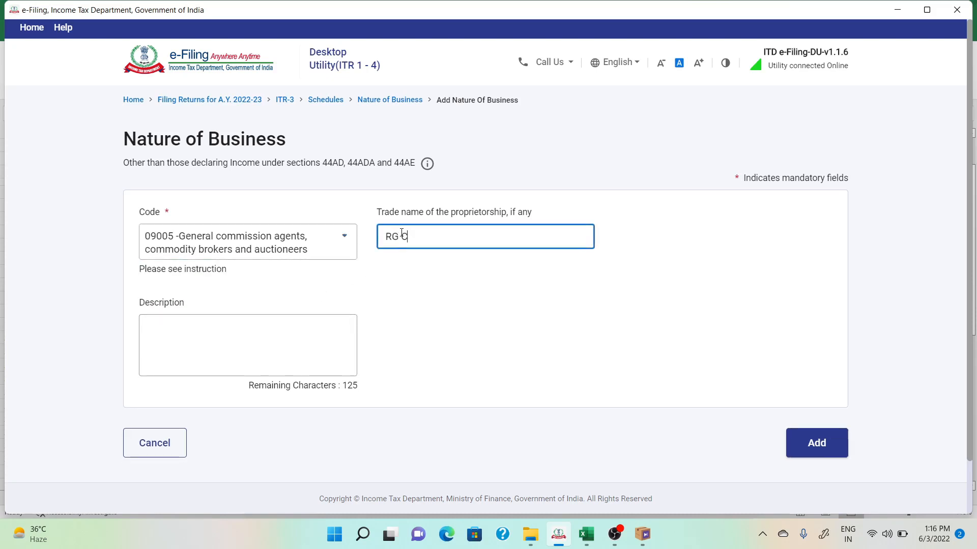
text(RG Consulting)
click(332, 343)
text(C)
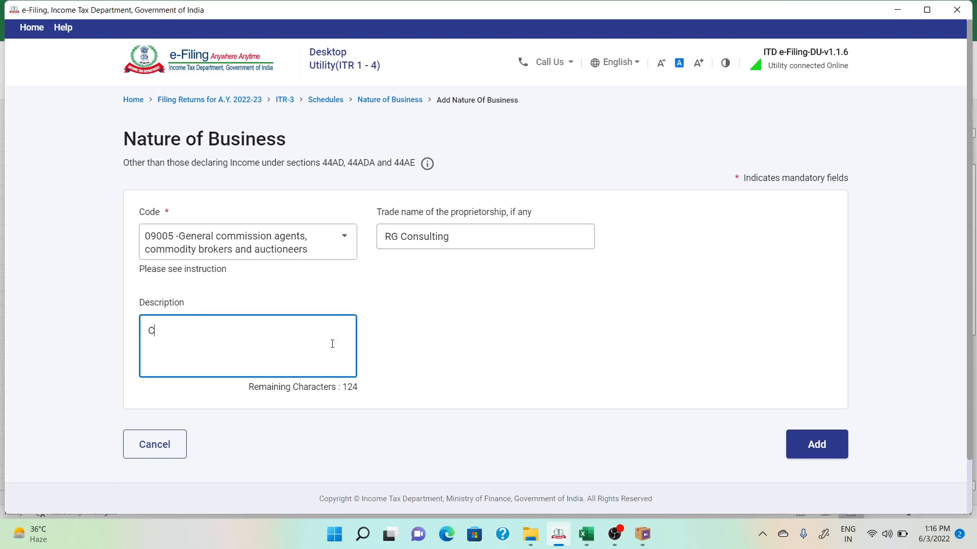
text(ommission income)
click(813, 445)
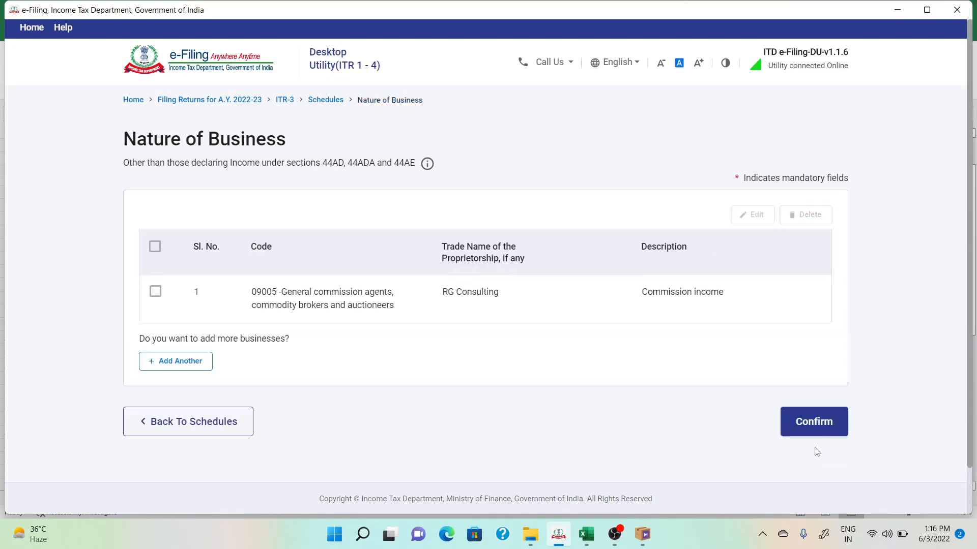
click(796, 420)
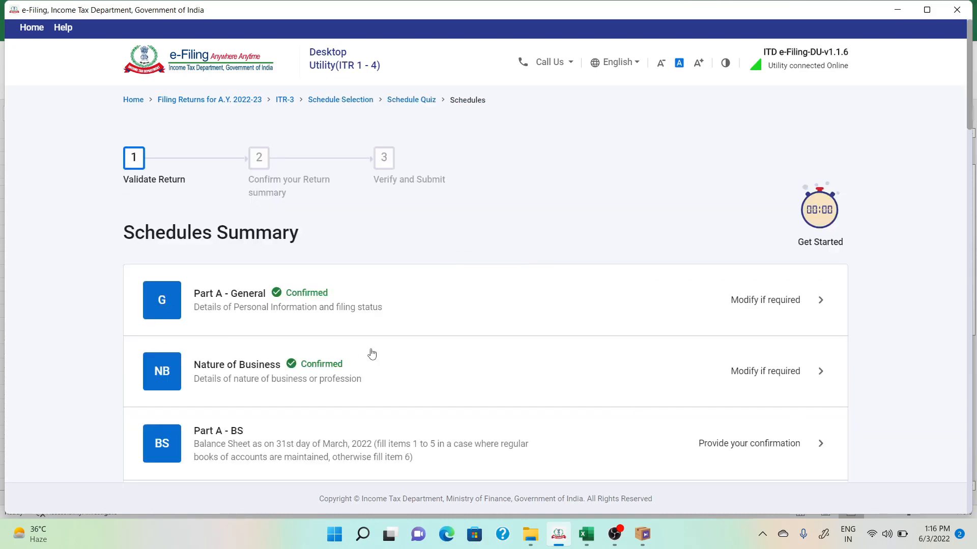
- Open the Part A - BS schedule and start adding details for Sources of Funds
scroll(372, 354, down, 3)
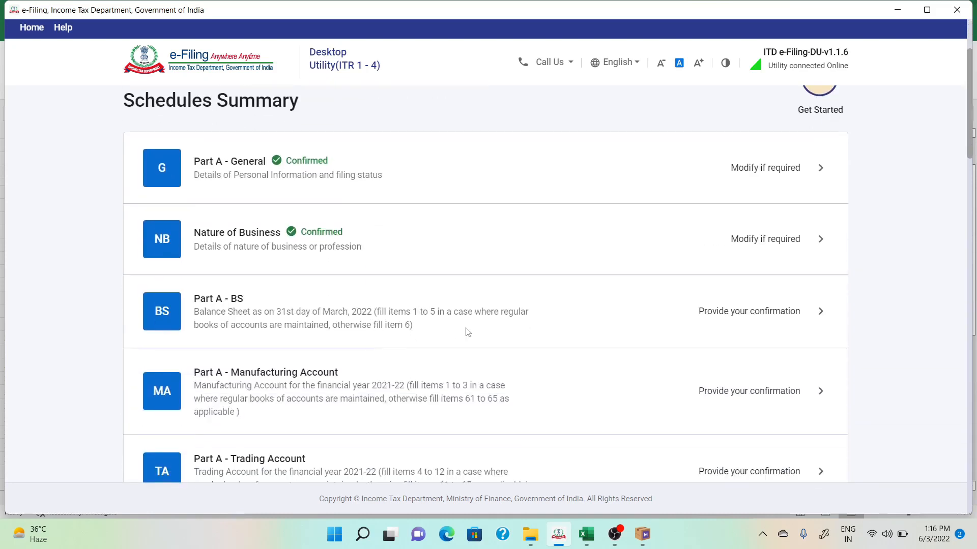
click(579, 336)
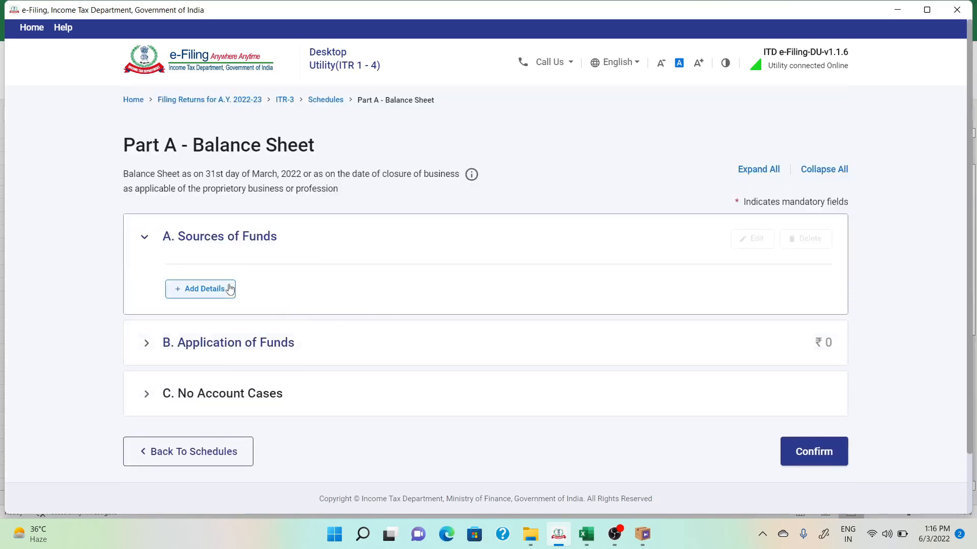
click(229, 289)
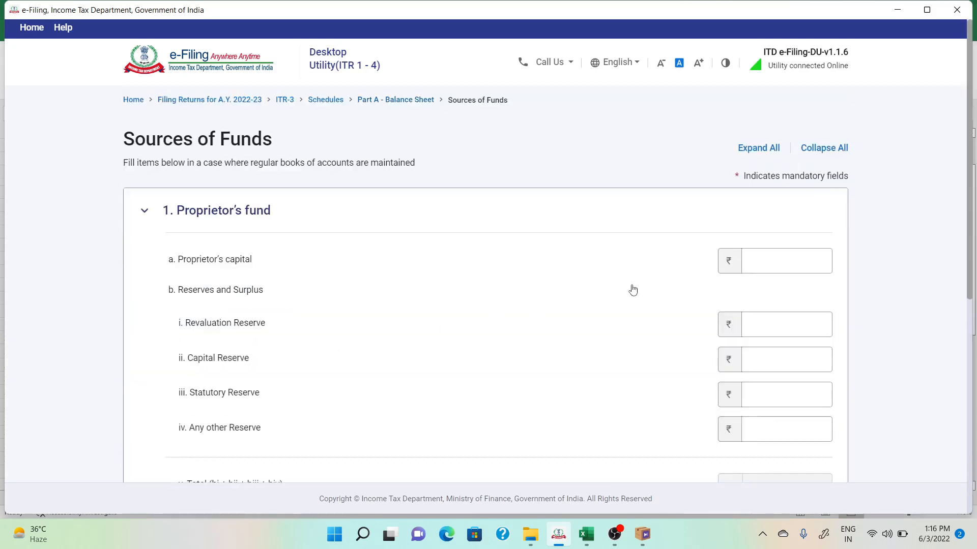
- Switch to the LIC AGENT ITR workbook in Excel, examine the Profit & Loss Account, Capital A/c and Balance Sheet, and return to the e-Filing utility
key(alt+Tab)
scroll(333, 399, down, 5)
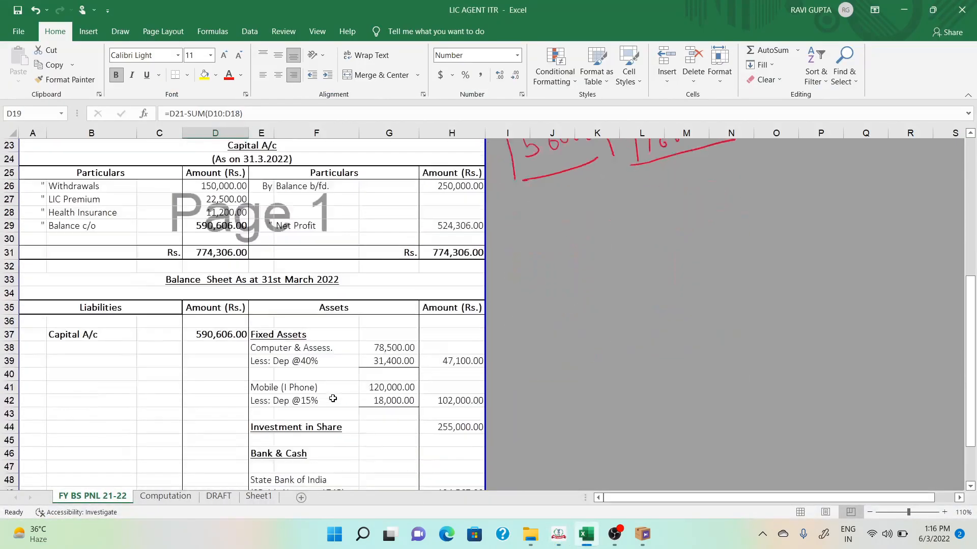
click(249, 329)
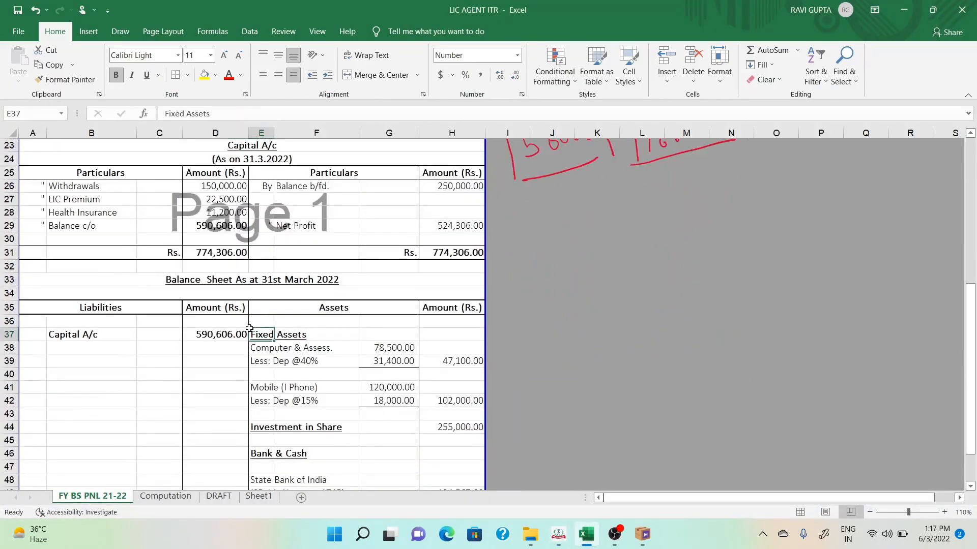
scroll(251, 334, up, 7)
drag(261, 235, 269, 372)
scroll(246, 443, down, 1)
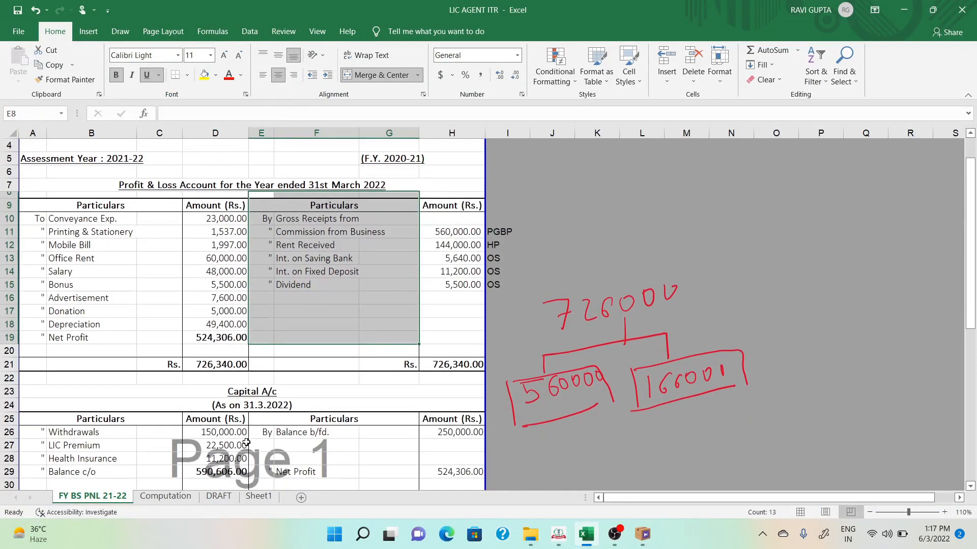
scroll(255, 404, down, 7)
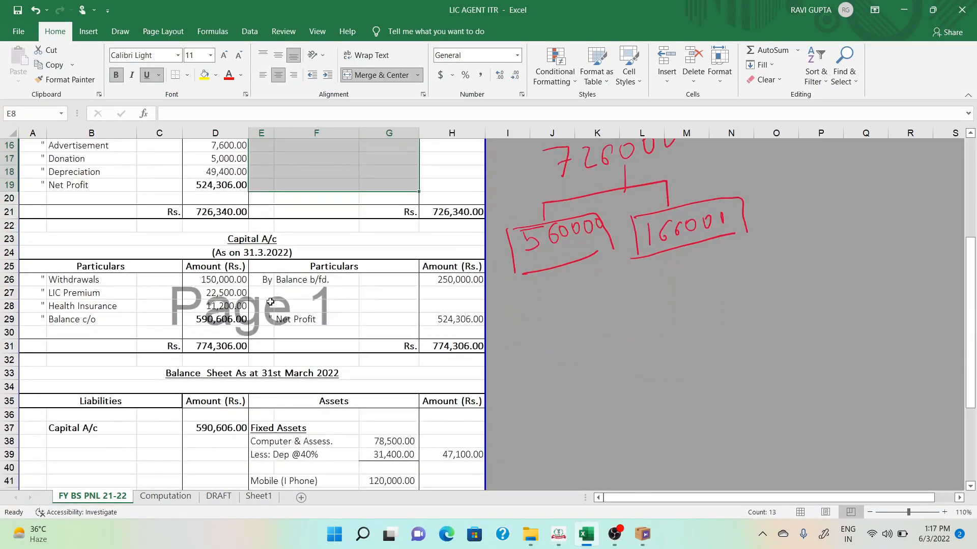
click(197, 349)
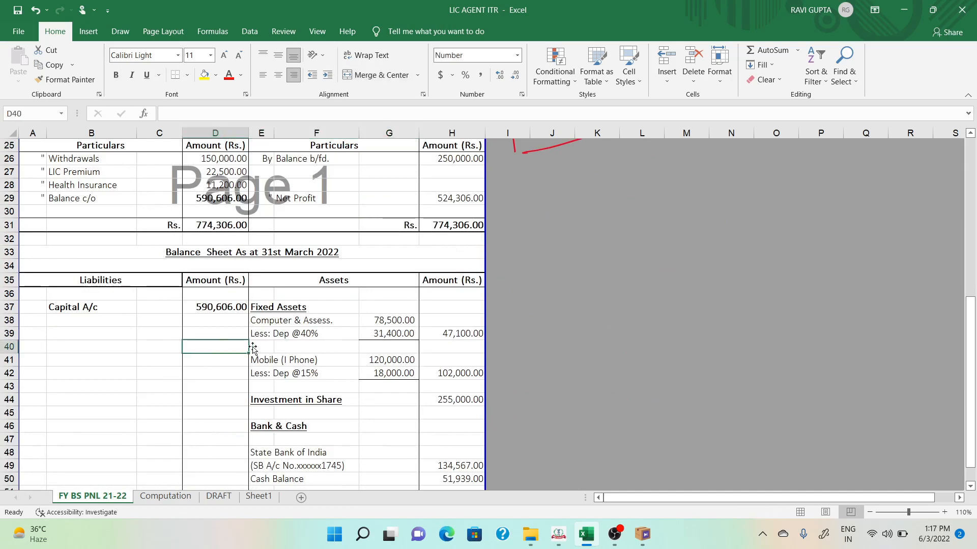
key(alt+Tab)
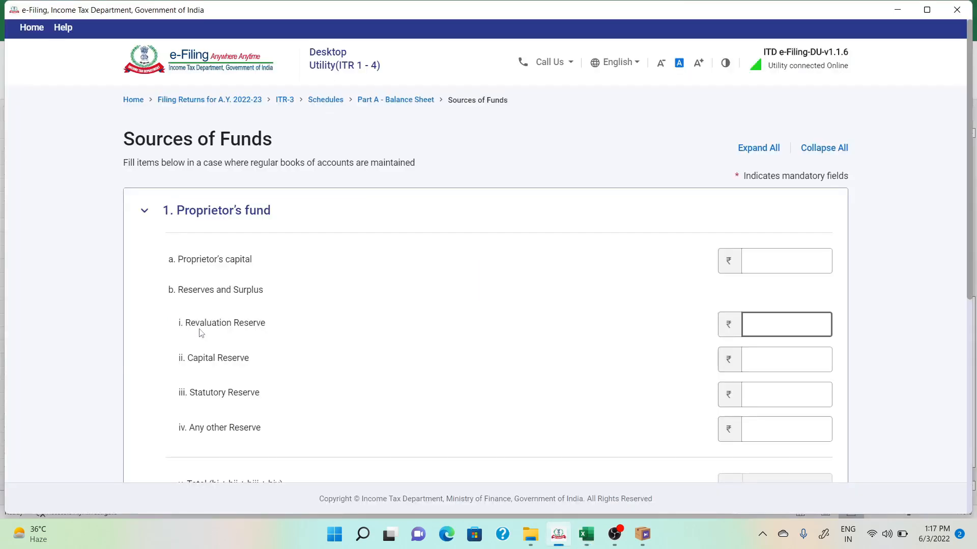
- Set the Proprietor's capital to 590606, rechecking the Capital A/c figure in the workbook, and save the Sources of Funds
click(759, 258)
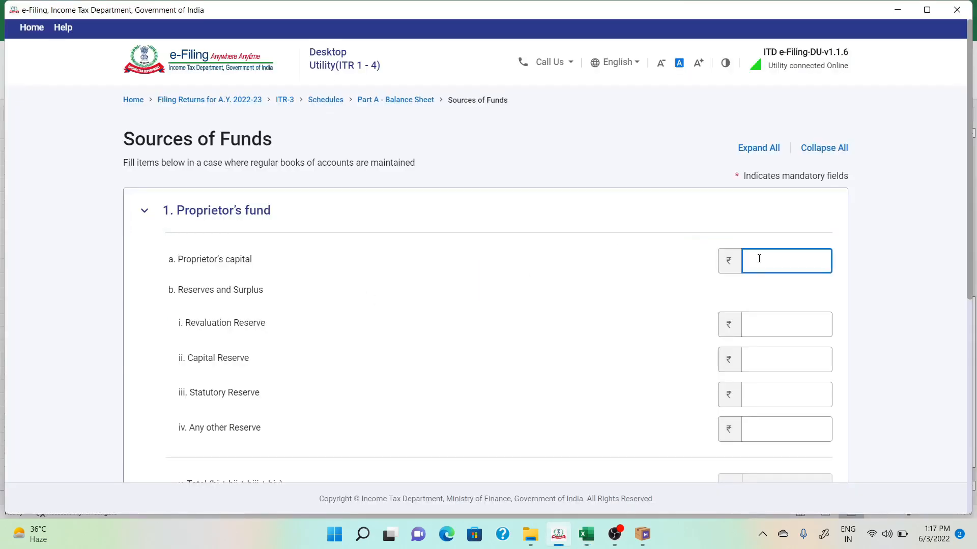
text(590)
key(alt+Tab)
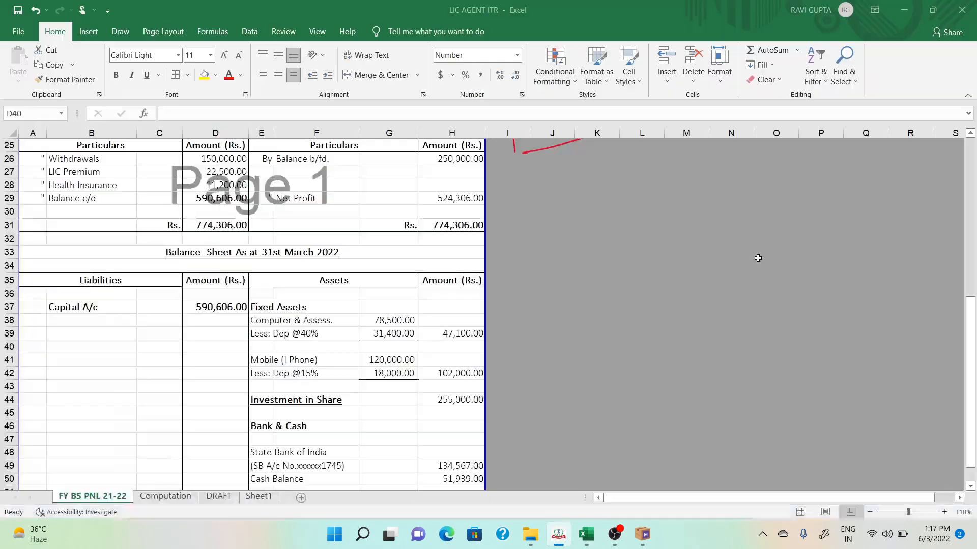
key(alt+Tab)
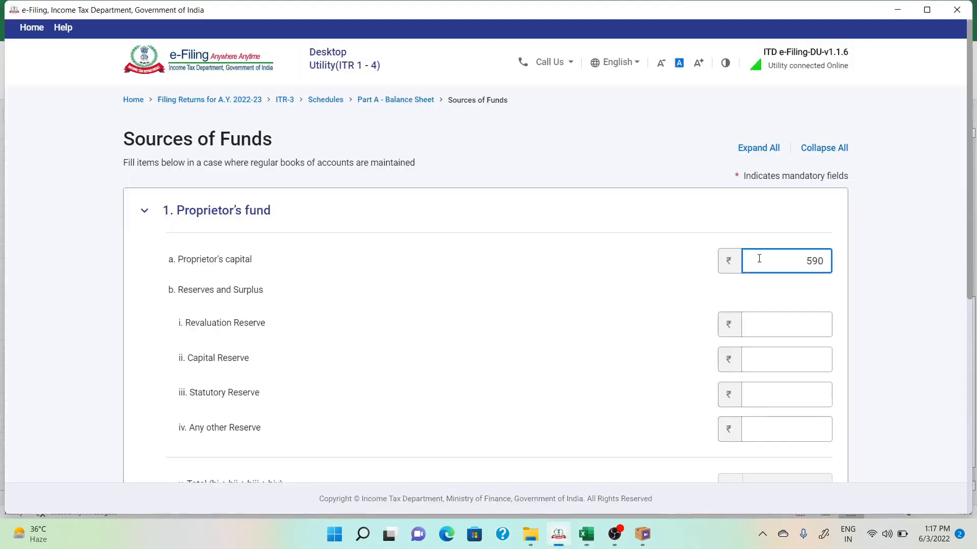
text(606)
click(695, 288)
scroll(689, 294, down, 8)
click(813, 391)
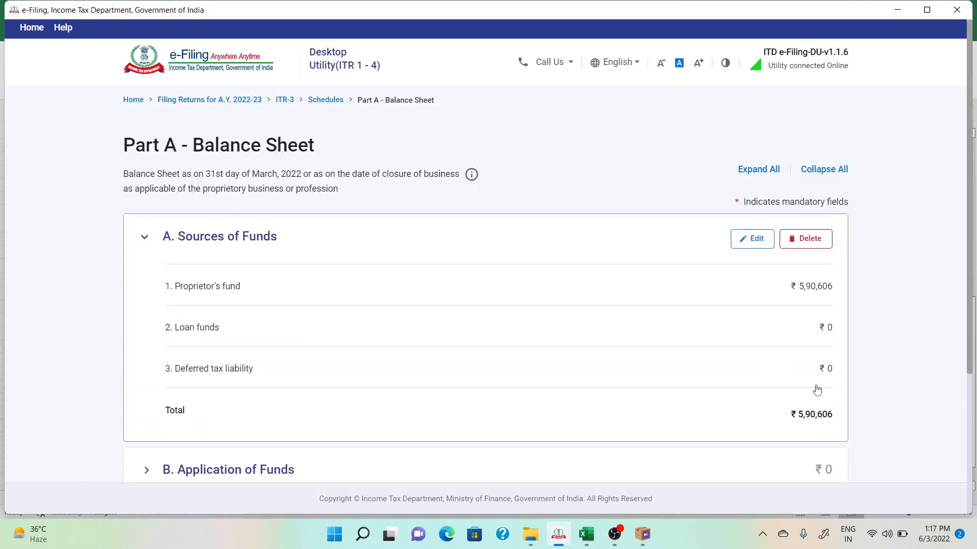
- Try to confirm Part A - Balance Sheet and dismiss the notice
scroll(817, 389, down, 4)
click(816, 385)
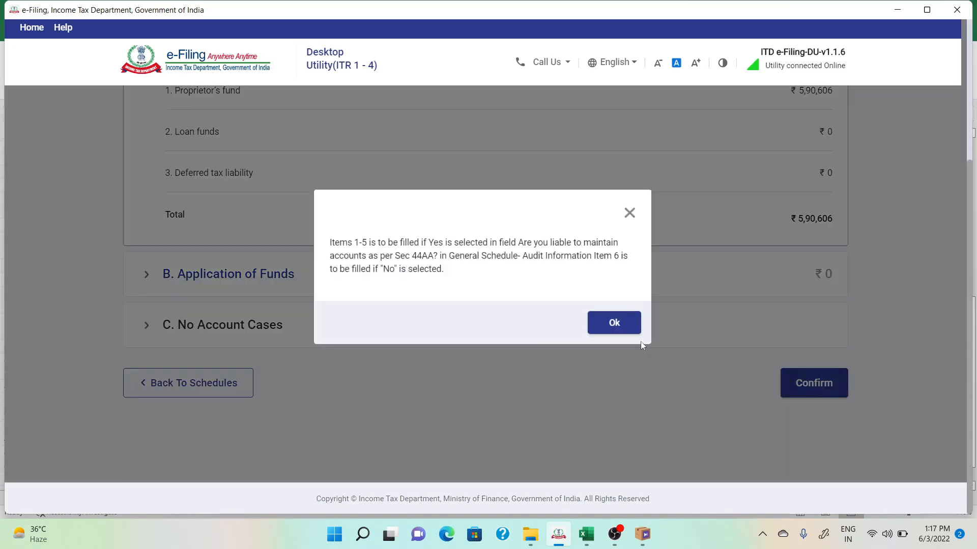
click(628, 322)
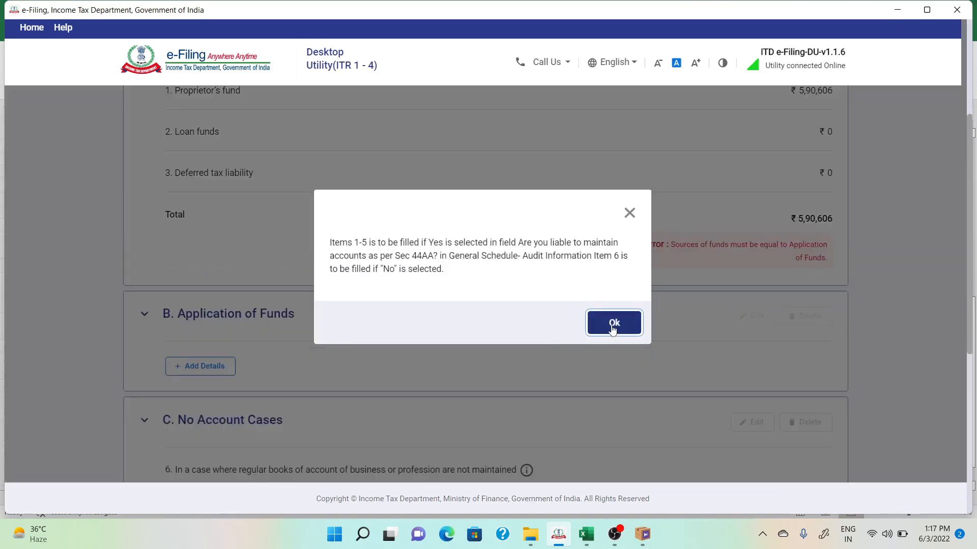
click(629, 212)
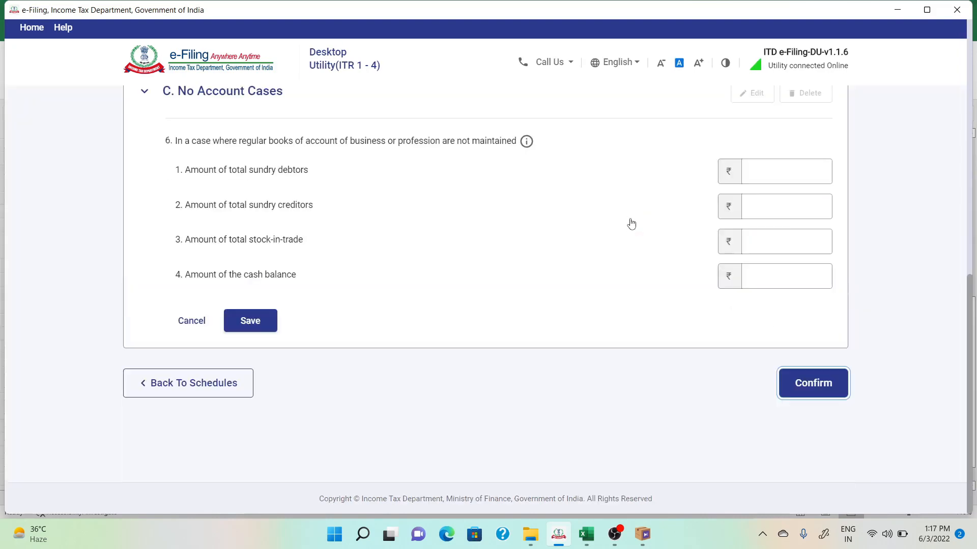
- Check the Sources of Funds section and start adding details for Application of Funds
scroll(540, 278, up, 10)
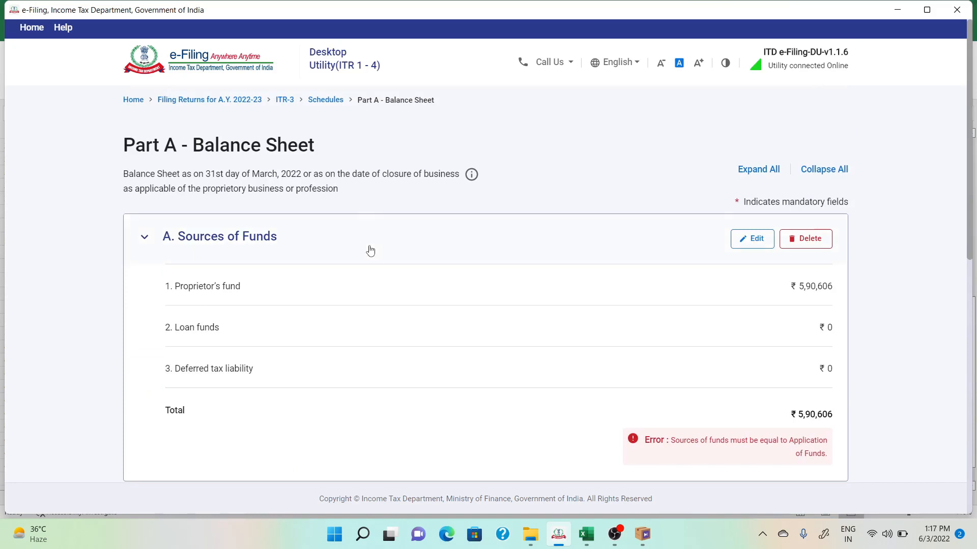
scroll(370, 250, down, 2)
scroll(325, 295, down, 1)
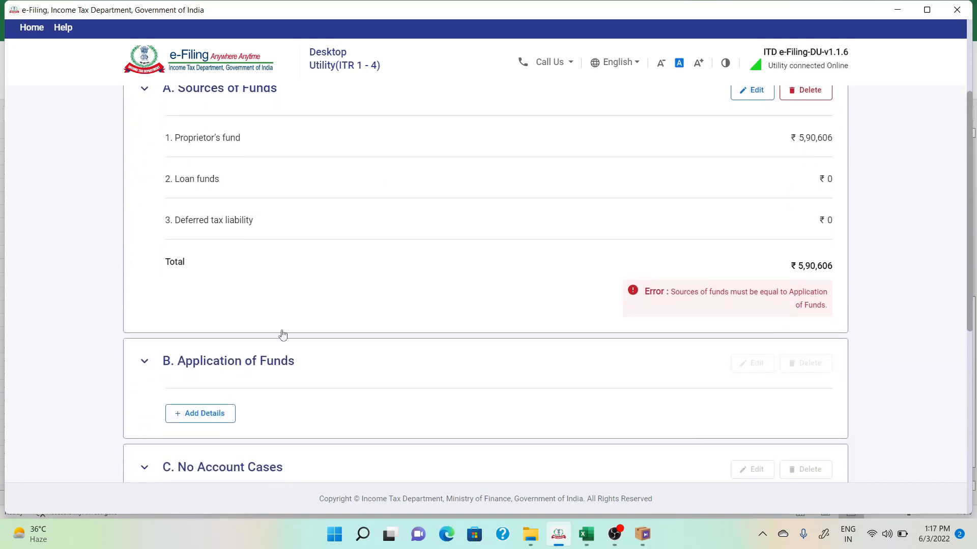
click(219, 414)
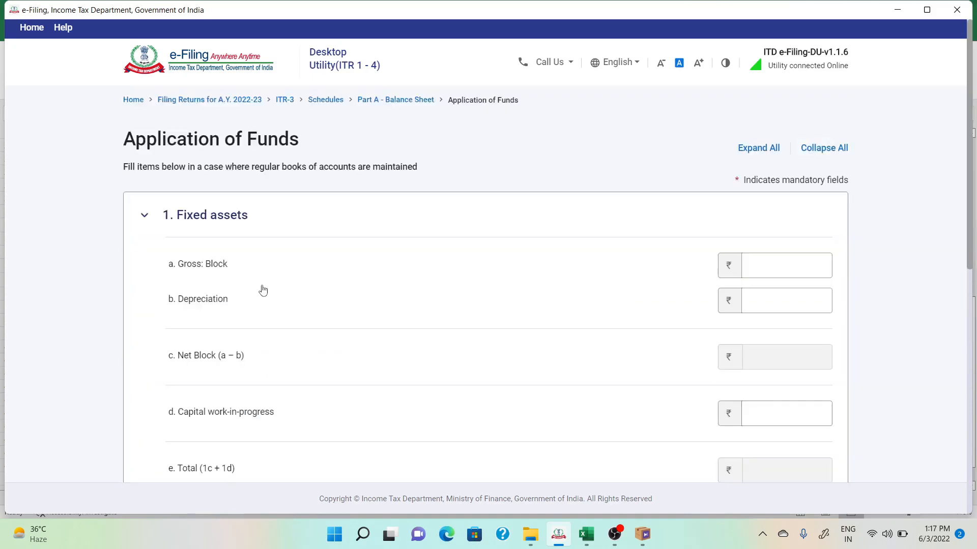
- Switch to the Excel workbook and add the gross computer and mobile values in cell J39 with the formula =G38+G41
key(alt+Tab)
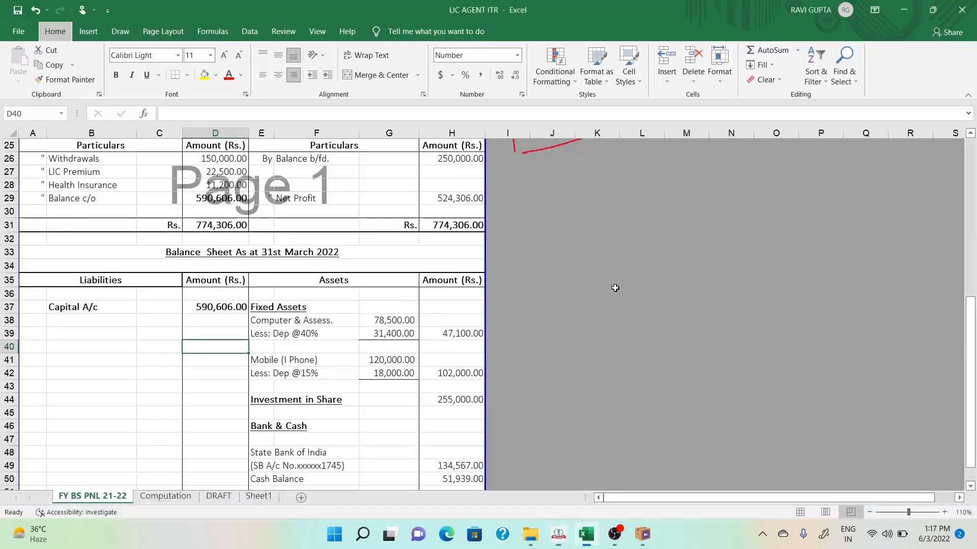
click(301, 330)
key(Right)
key(Right)
key(Right)
key(Right)
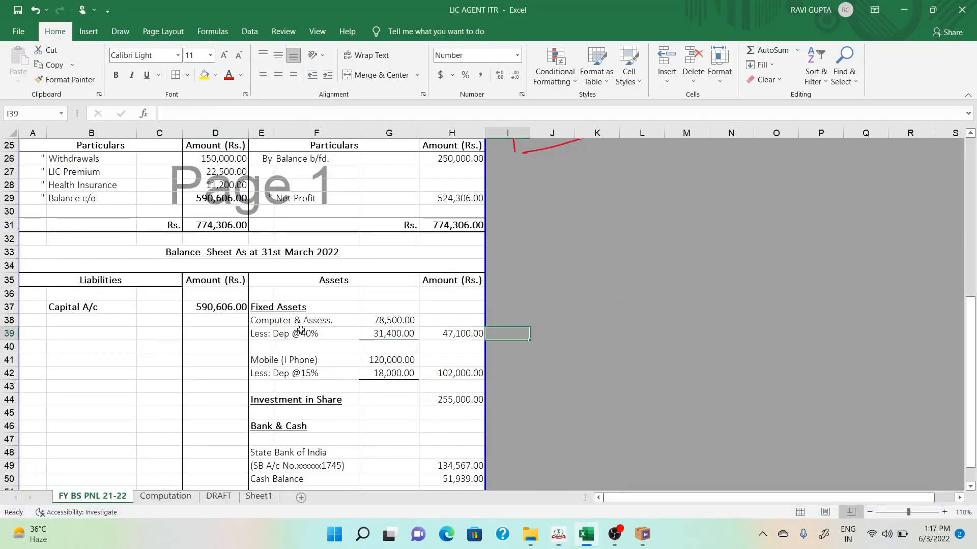
text(=)
key(Left)
key(Left)
key(Left)
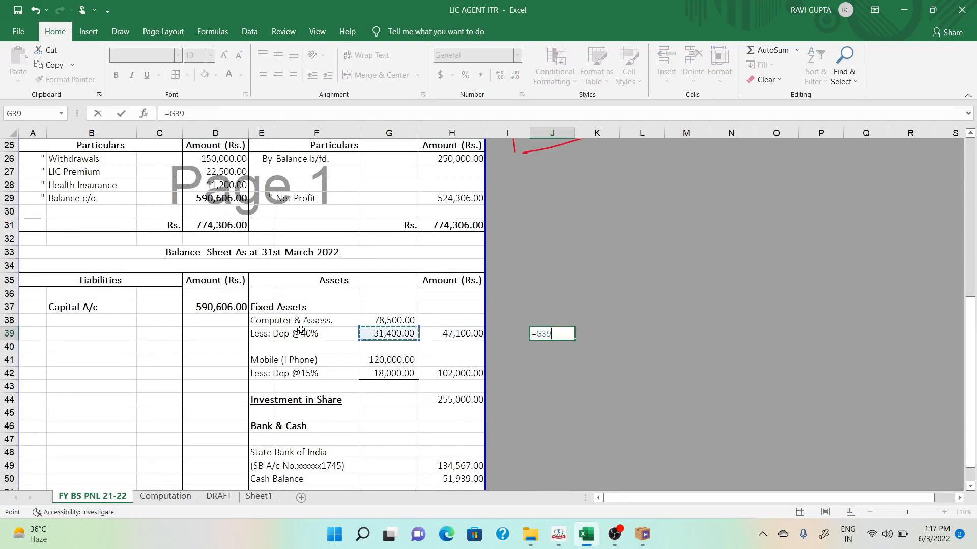
key(Up)
text(+)
key(Left)
key(Left)
key(Left)
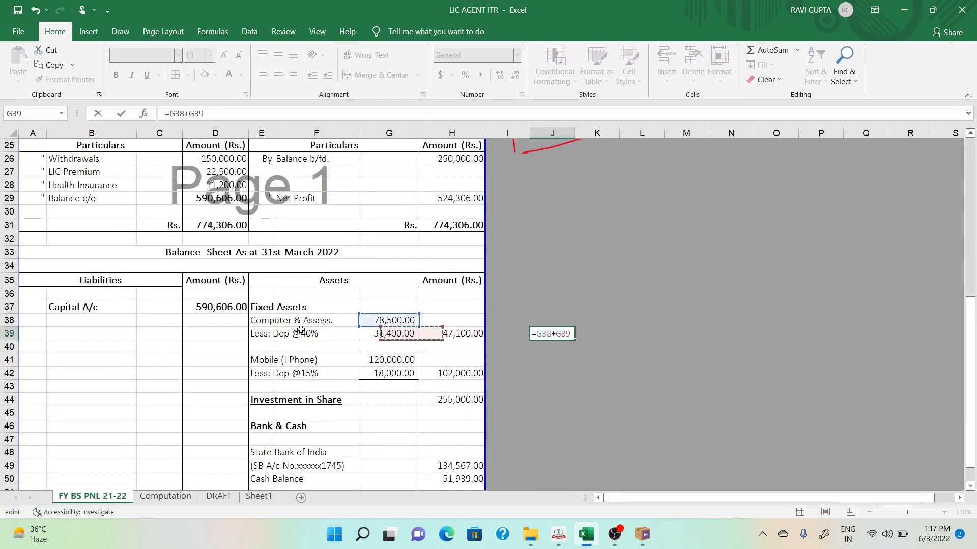
key(Down)
key(Down)
key(Return)
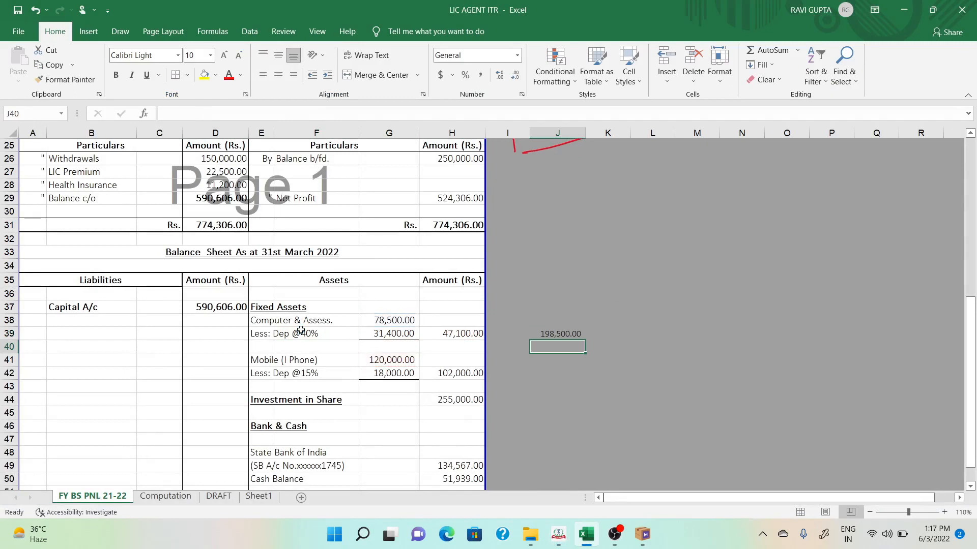
- Copy the J39 formula down to J40 to total the two depreciation amounts, and return to Application of Funds in the e-Filing utility
key(ctrl+d)
key(Down)
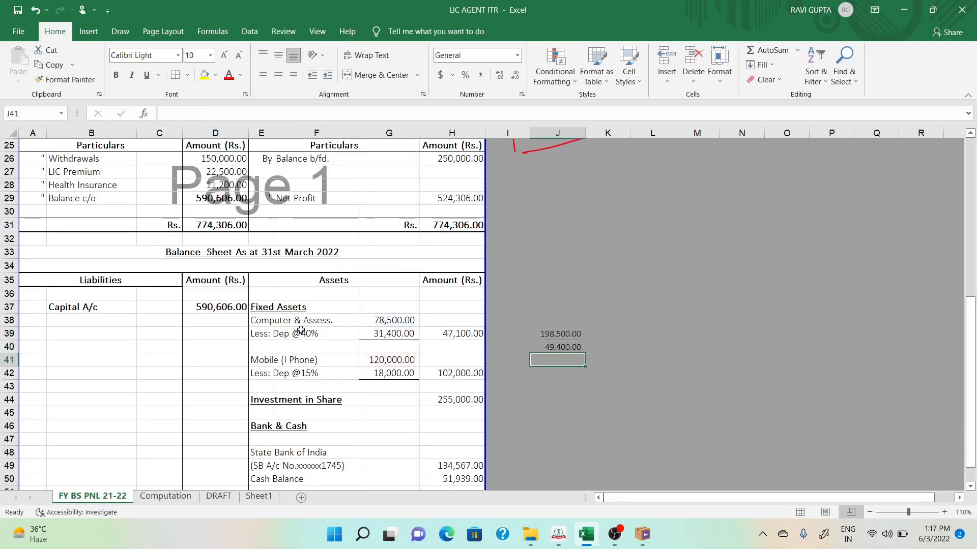
key(alt)
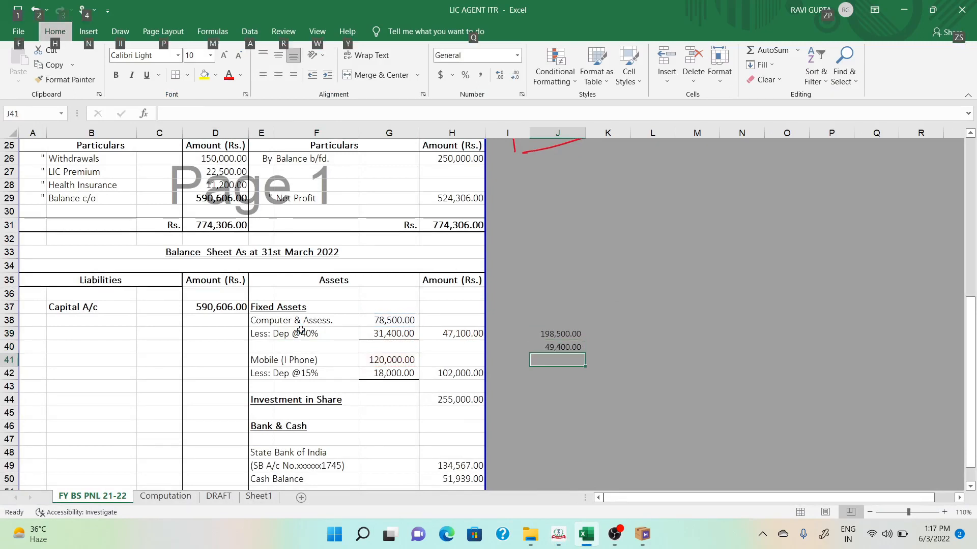
key(alt+Tab)
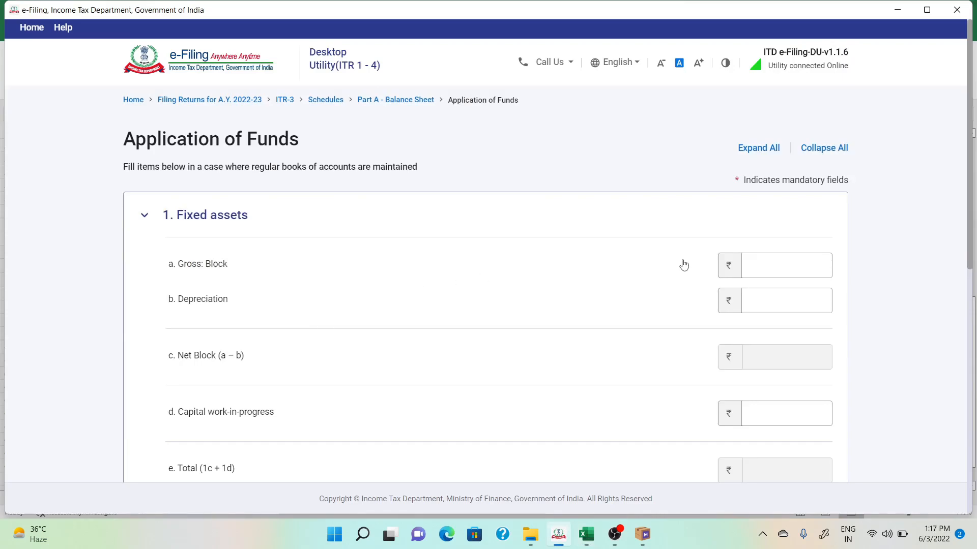
- Enter the fixed assets' gross block as 198500 and depreciation as 49400, checking the depreciation total in the Excel workbook
click(783, 262)
text(198500)
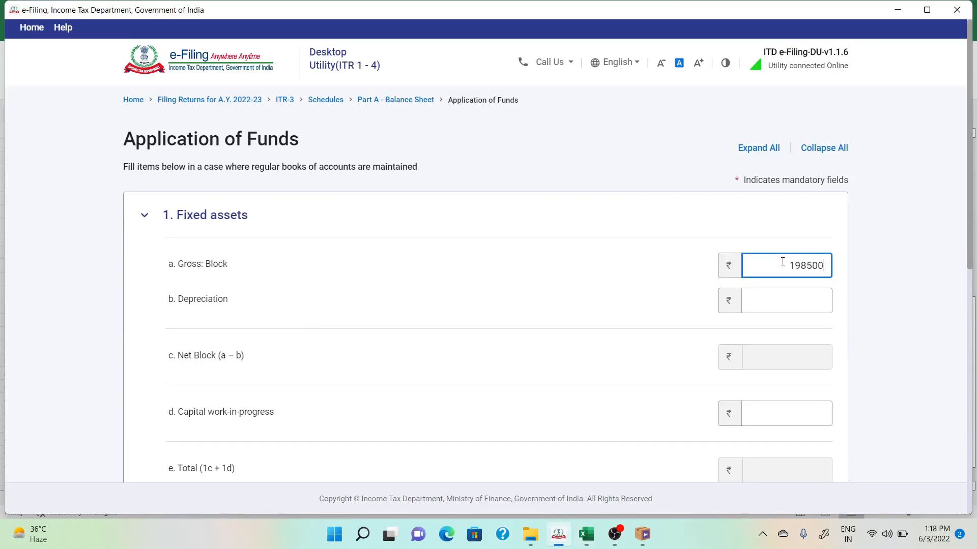
key(Tab)
key(alt+Tab)
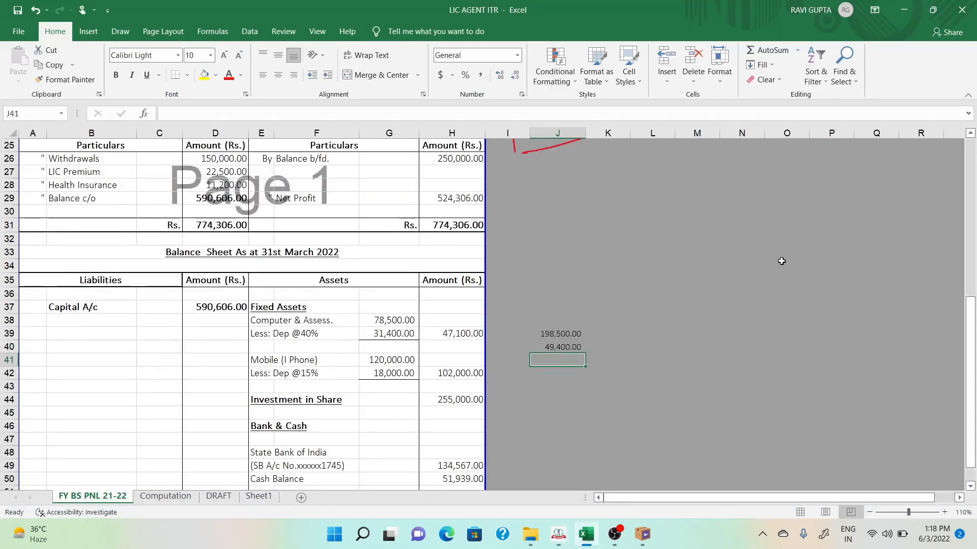
key(alt+Tab)
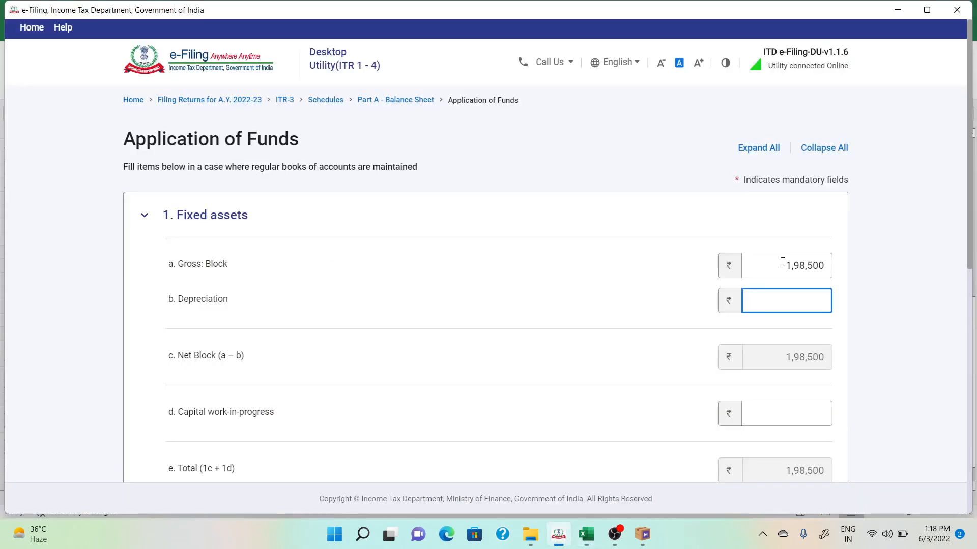
text(49400)
key(Tab)
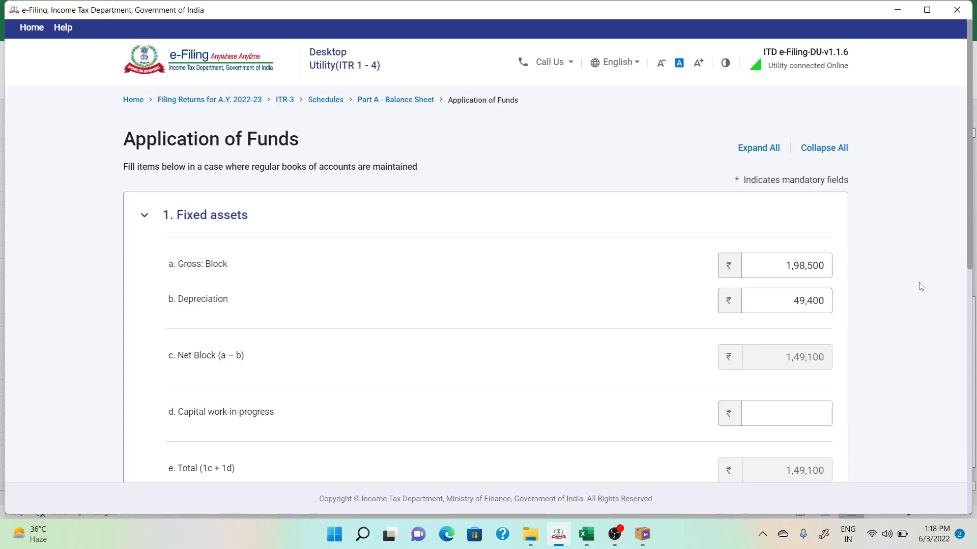
- Switch to the Excel workbook, sum the net computer and mobile values in H39:H42, and compare them with the Net Block in the e-Filing utility
key(alt+Tab)
key(Left)
key(Down)
key(shift+Up)
key(shift+Up)
key(shift+Up)
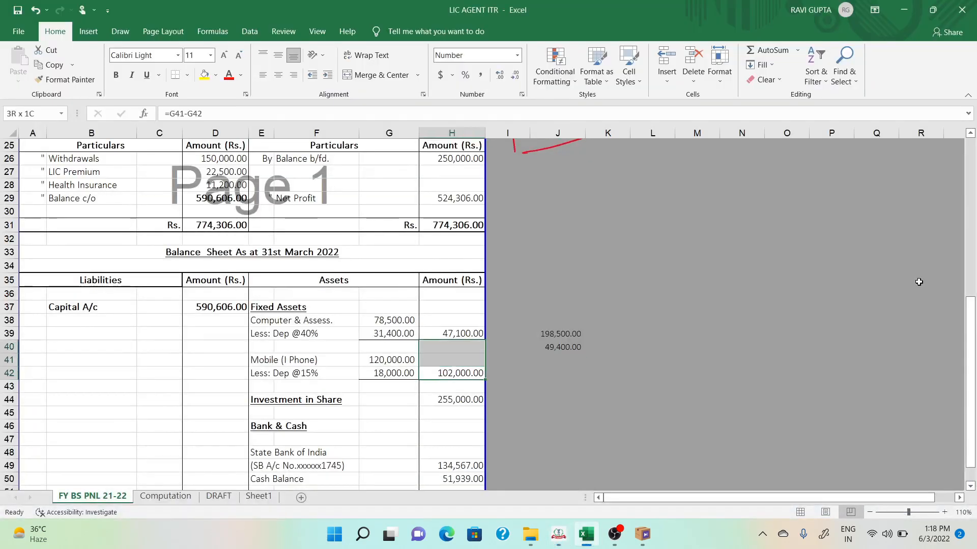
key(alt+Tab)
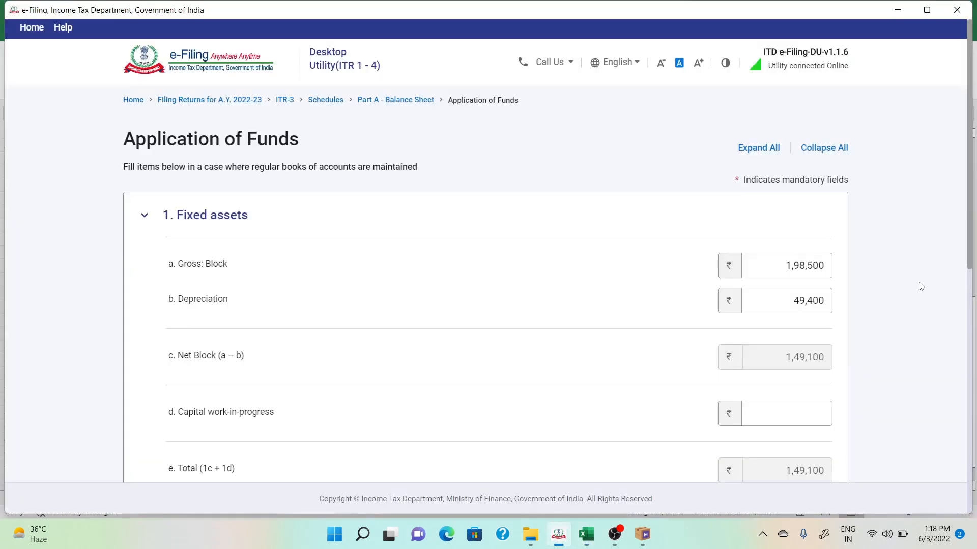
key(alt+Tab)
key(alt+Tab)
- Expand Investments and enter 255000 for short-term Equity Shares, checking the share investment in the Excel balance sheet
scroll(596, 381, down, 1)
scroll(596, 382, down, 5)
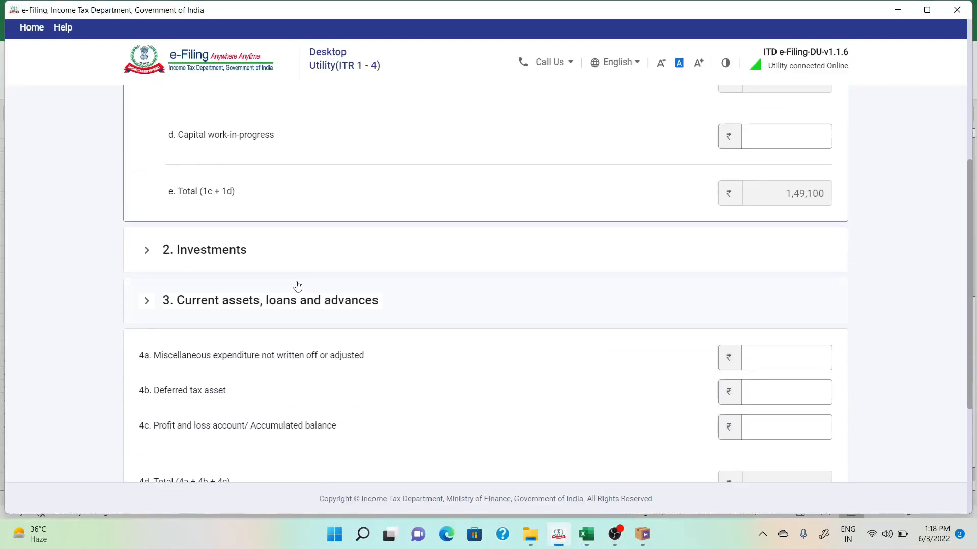
click(224, 263)
scroll(224, 263, down, 5)
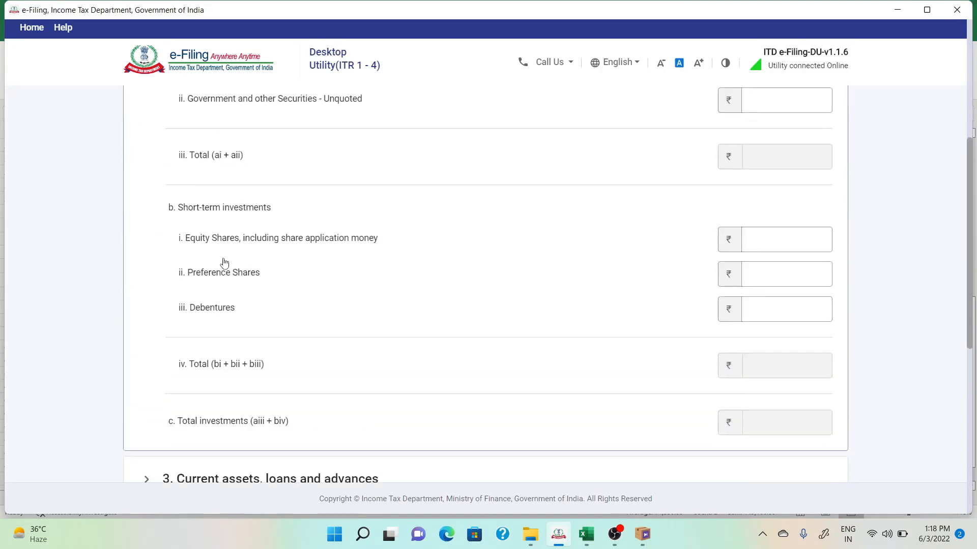
scroll(224, 263, up, 1)
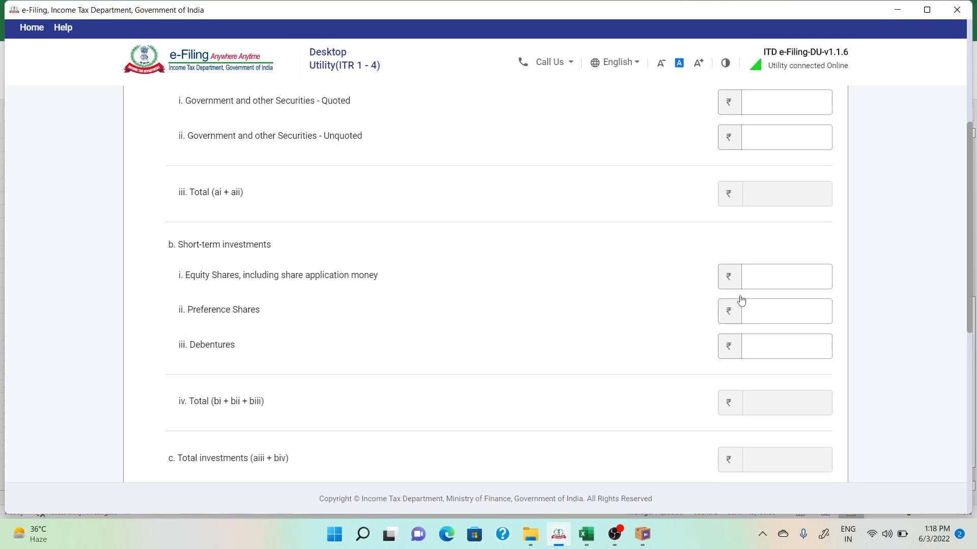
scroll(459, 321, up, 2)
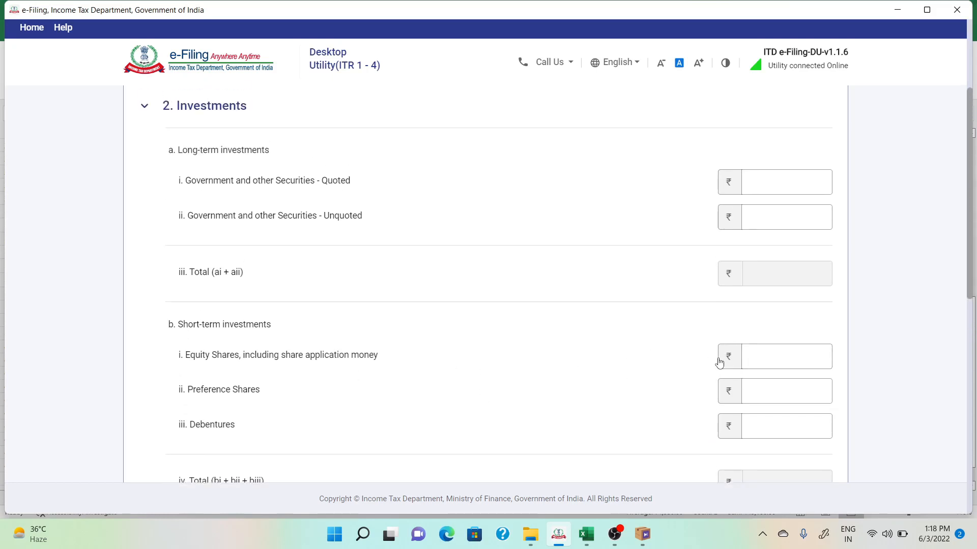
click(741, 361)
key(alt+Tab)
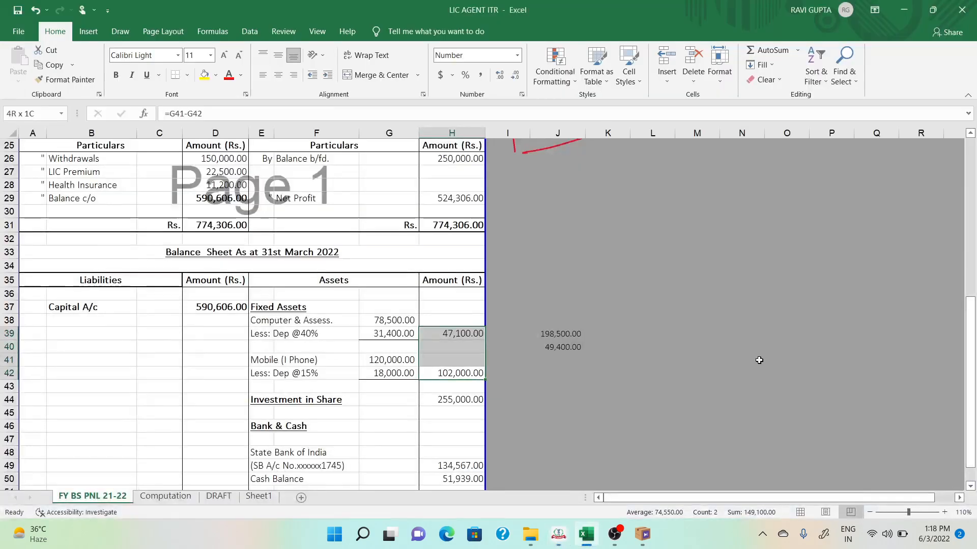
key(alt+Tab)
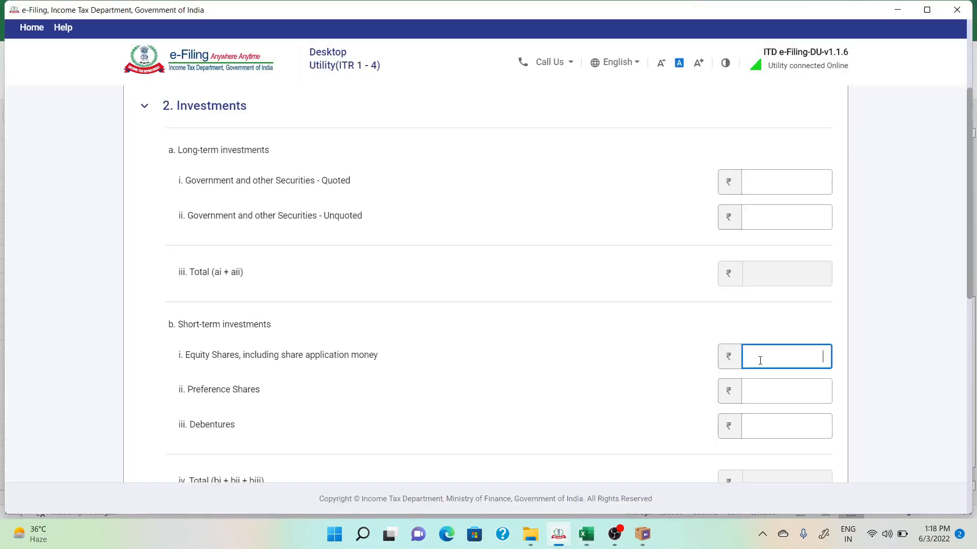
text(255000)
click(900, 359)
- Review the Bank & Cash entries in the Excel balance sheet and return to Application of Funds in the e-Filing utility
scroll(897, 359, down, 5)
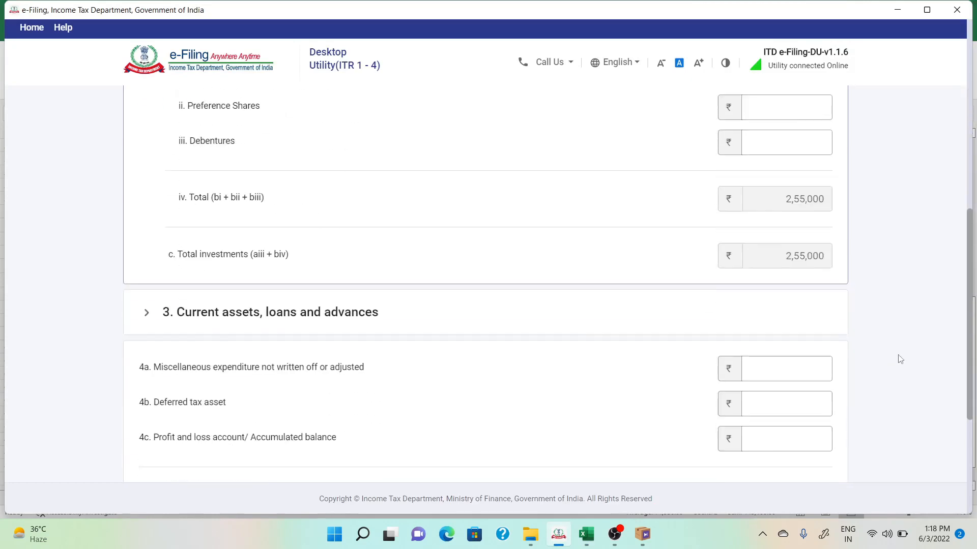
scroll(835, 382, down, 4)
key(alt+Tab)
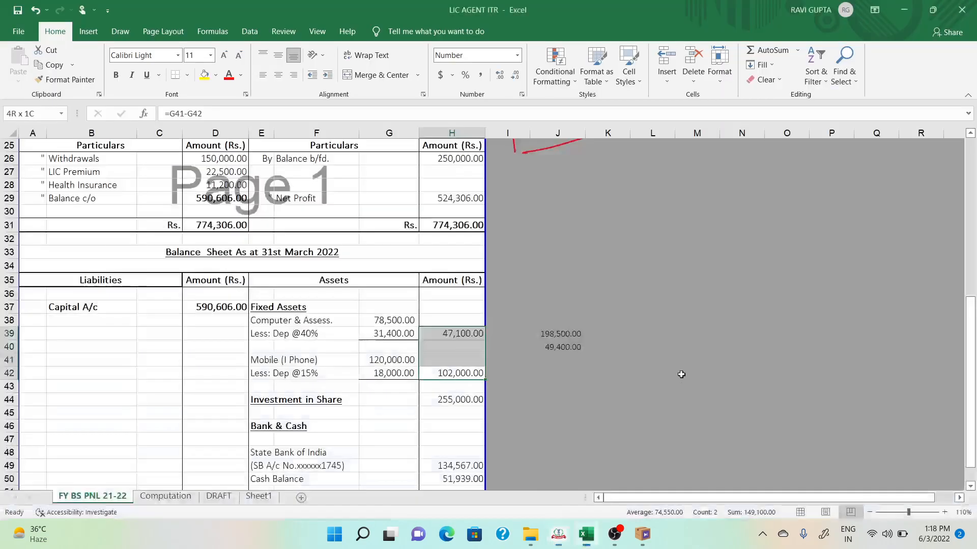
key(Down)
key(Down)
key(Down)
key(Down)
key(Down)
key(Down)
key(Down)
key(Down)
key(Down)
key(Down)
key(Down)
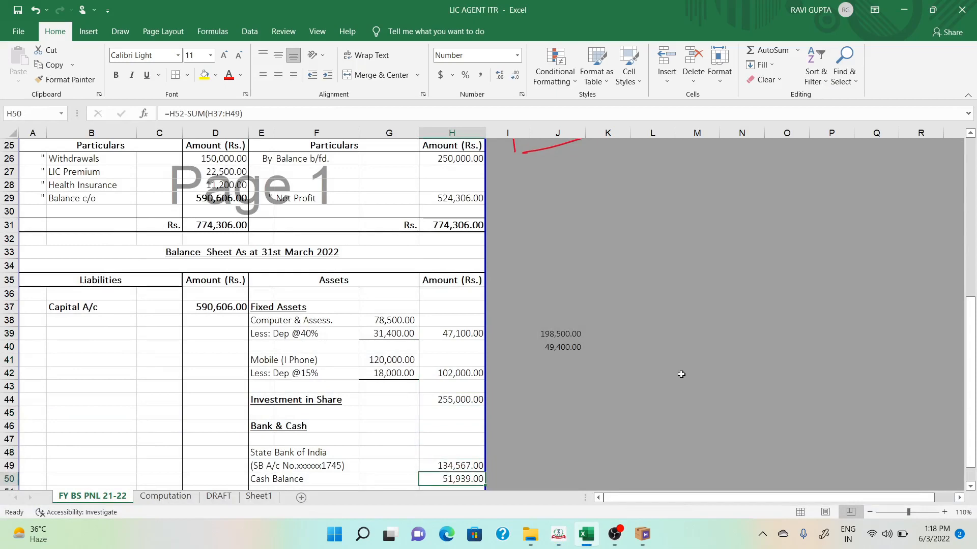
key(alt+Tab)
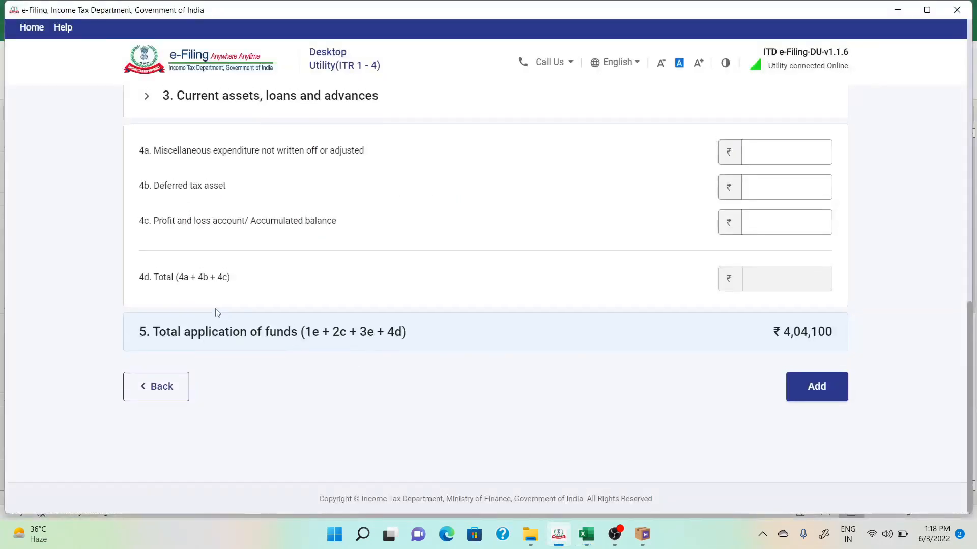
- Expand Current assets, loans and advances and go to the Cash-in-hand amount under Cash and Bank Balances
scroll(215, 312, up, 7)
scroll(216, 340, down, 2)
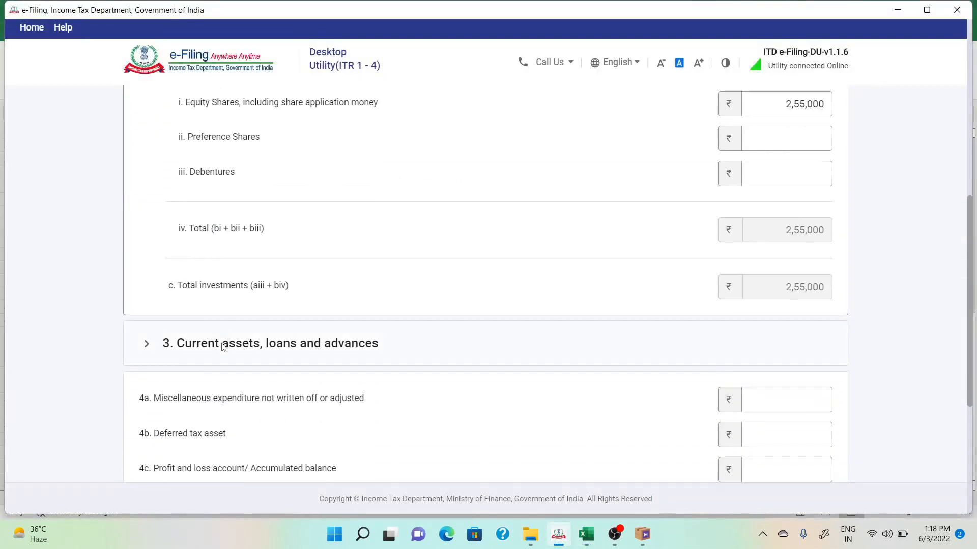
click(223, 343)
scroll(257, 345, down, 8)
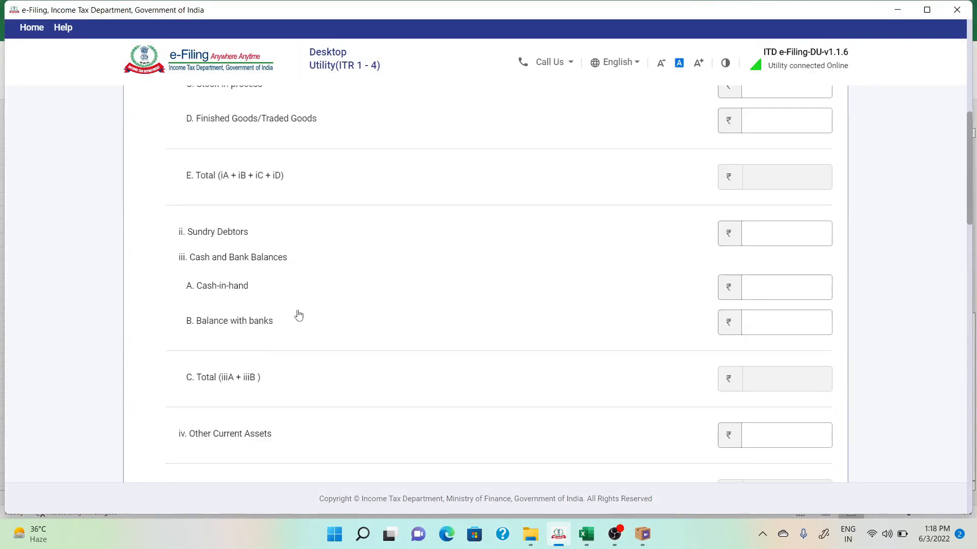
click(767, 286)
- Check the cash balance in the Excel balance sheet and enter 51939 as Cash-in-hand in the e-Filing utility
key(alt+Tab)
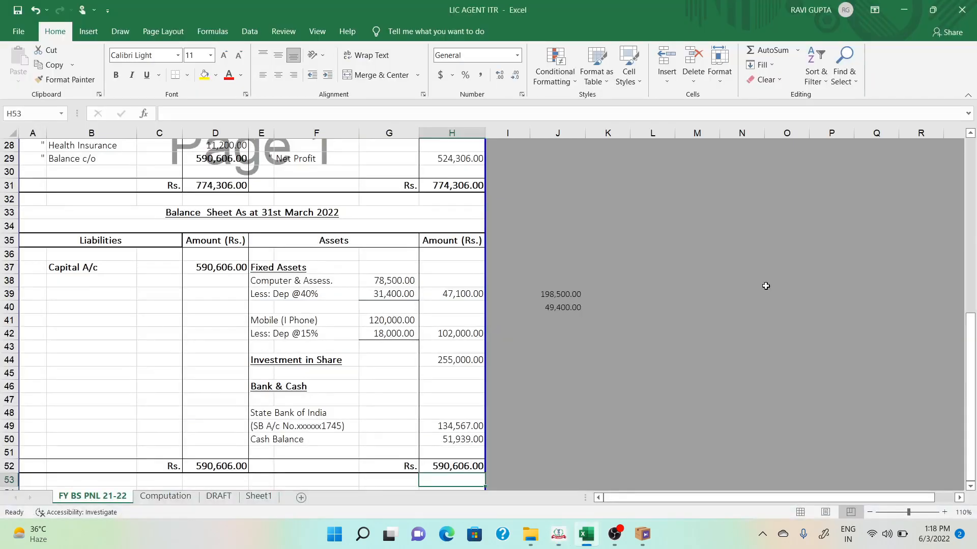
key(Down)
key(Down)
key(Up)
key(Up)
key(Up)
key(Up)
key(Up)
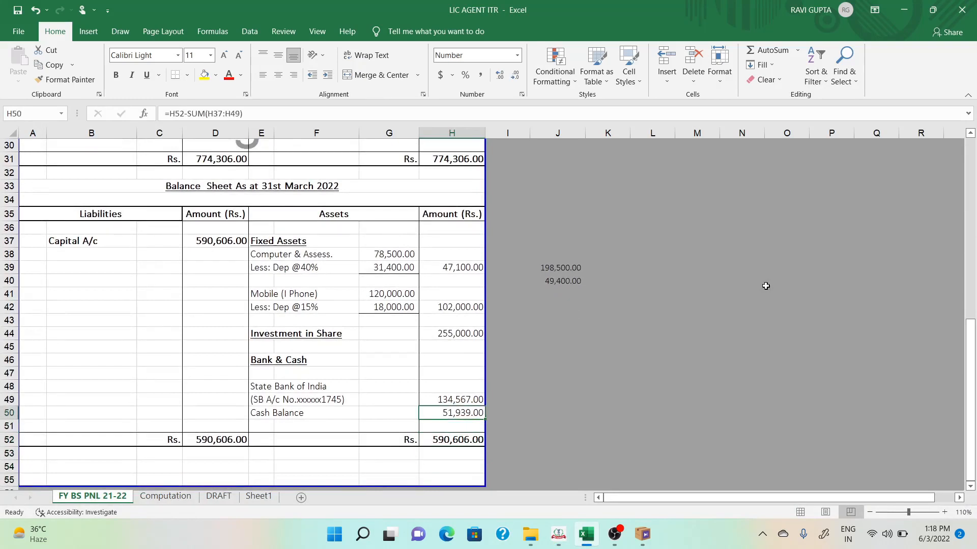
key(Up)
key(Down)
key(alt+Tab)
click(766, 286)
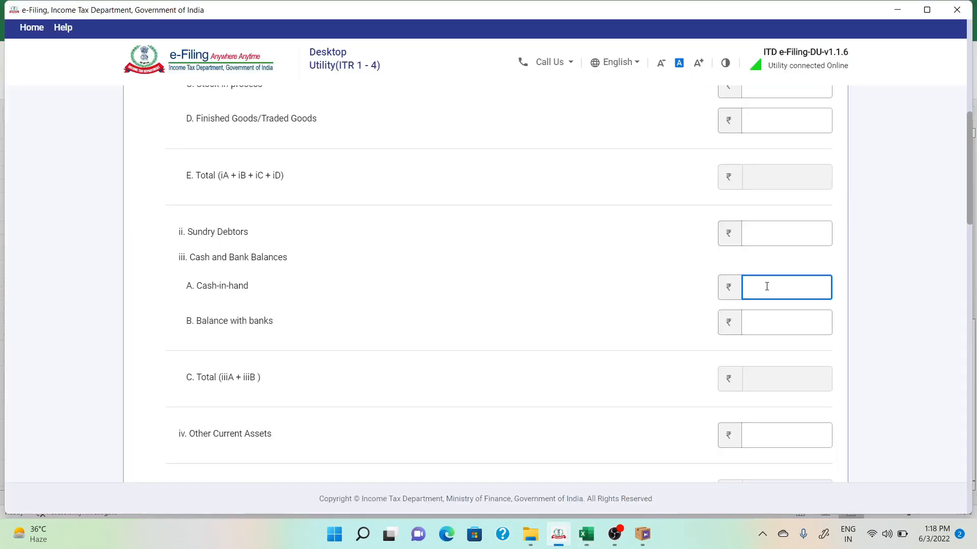
text(51939)
key(Tab)
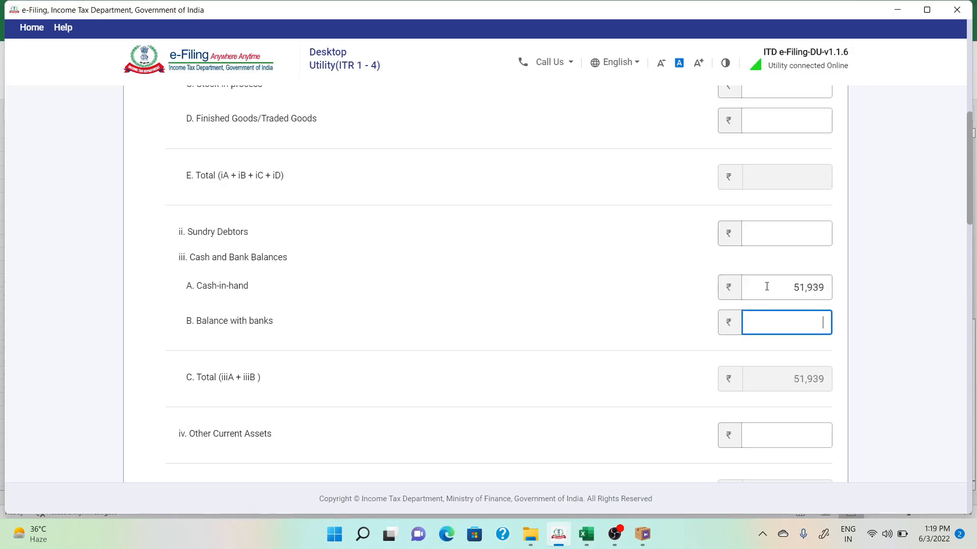
- Look up the State Bank of India balance in the Excel balance sheet for the Balance with banks entry
key(alt+Tab)
key(Up)
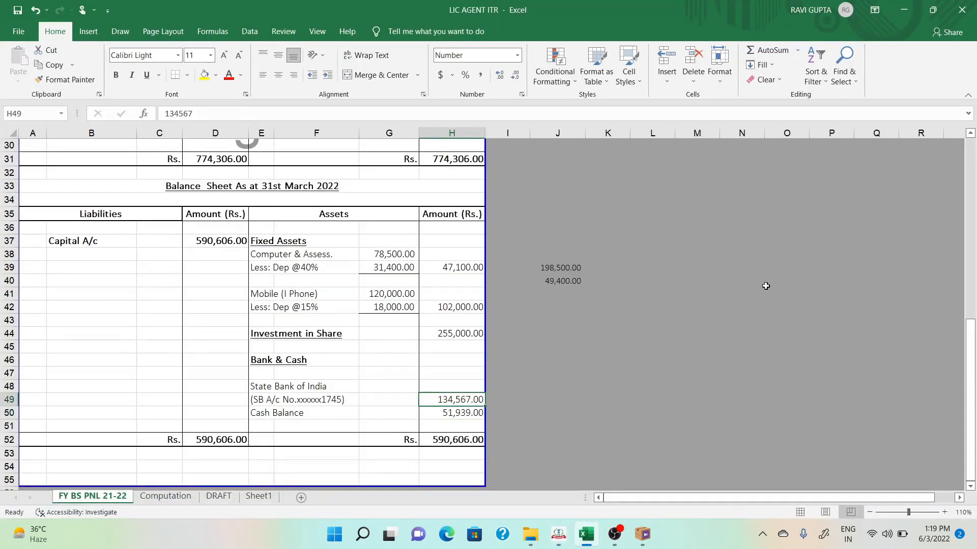
- In the e-Filing utility, set Balance with banks to 1,34,567 as in the Excel balance sheet and add the Application of Funds details
key(alt+Tab)
text(134)
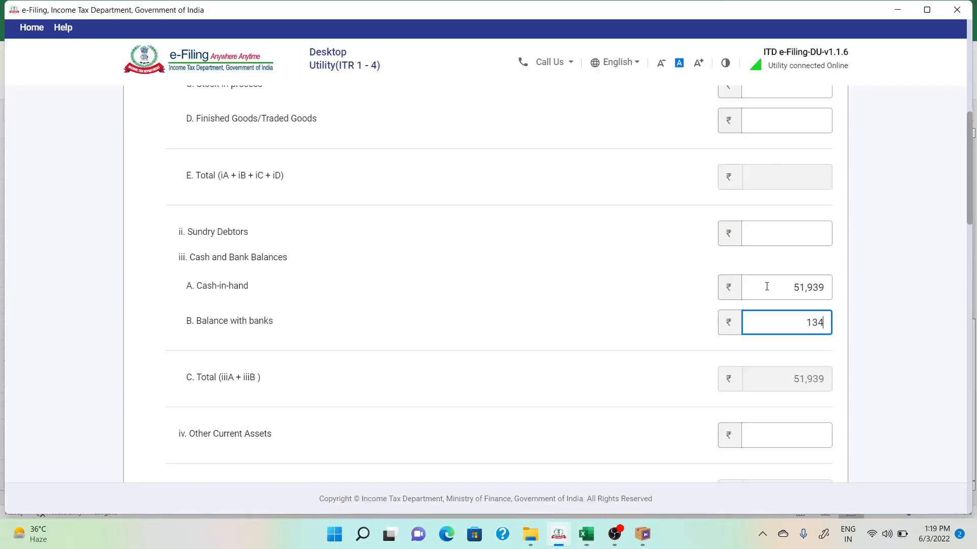
key(alt+Tab)
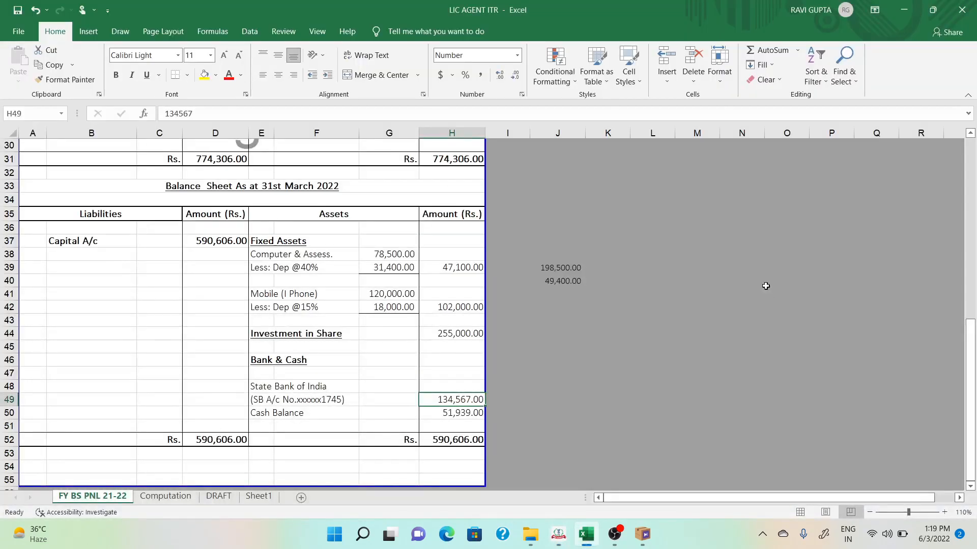
key(alt+Tab)
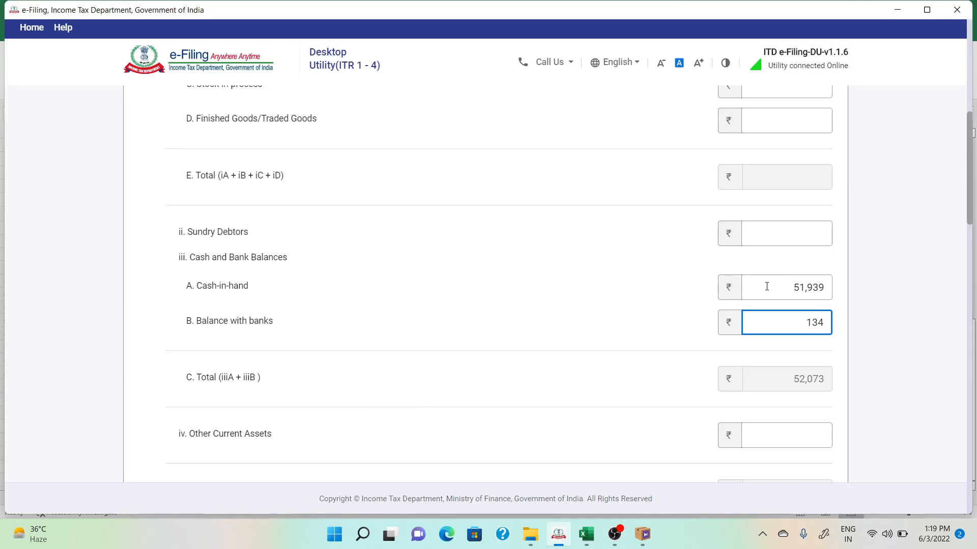
text(567)
click(935, 315)
scroll(934, 315, down, 10)
scroll(929, 316, down, 8)
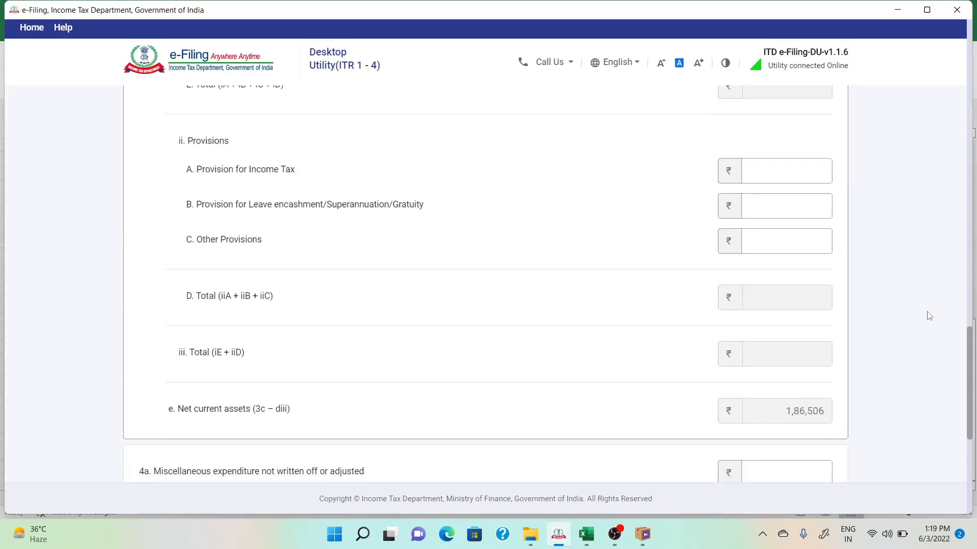
click(833, 399)
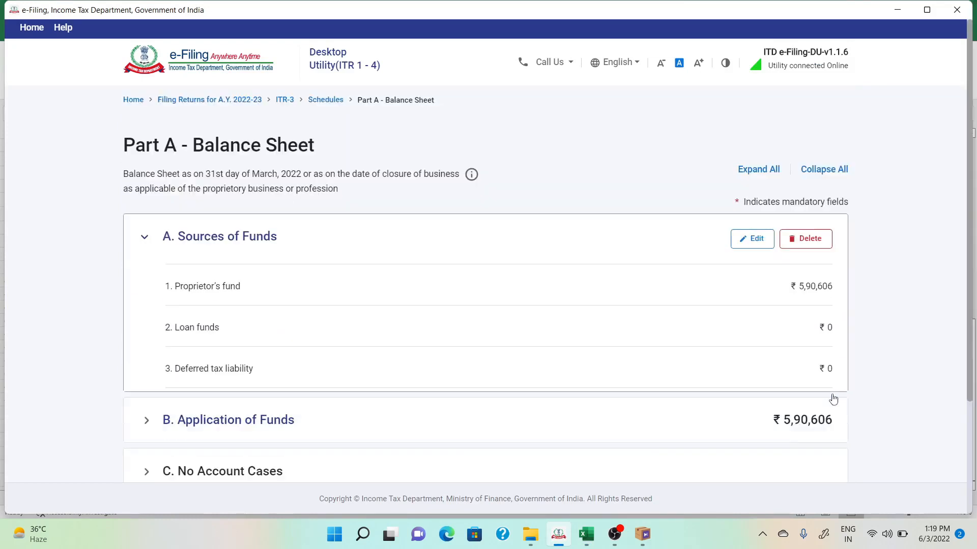
- Collapse all sections of the Part A - Balance Sheet schedule and confirm it, accepting the notice
click(825, 173)
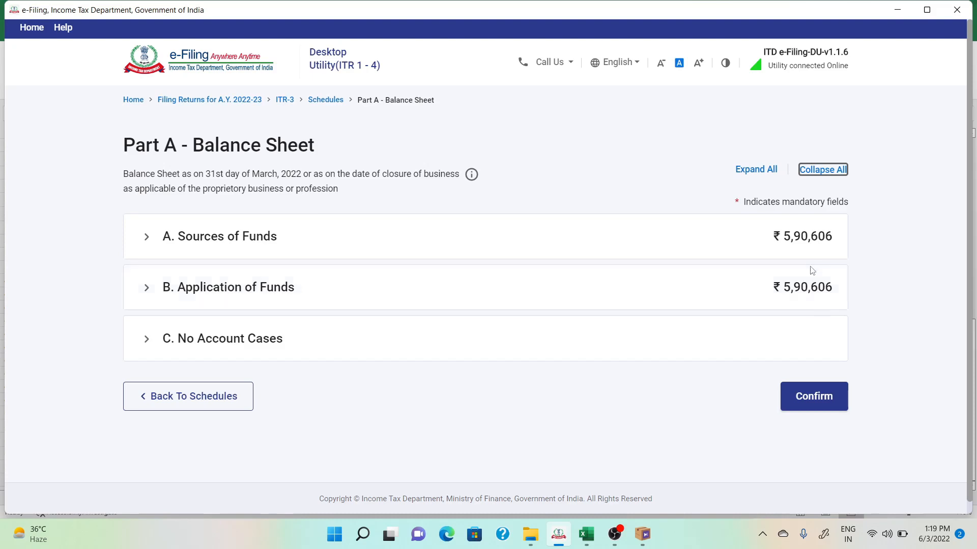
click(813, 408)
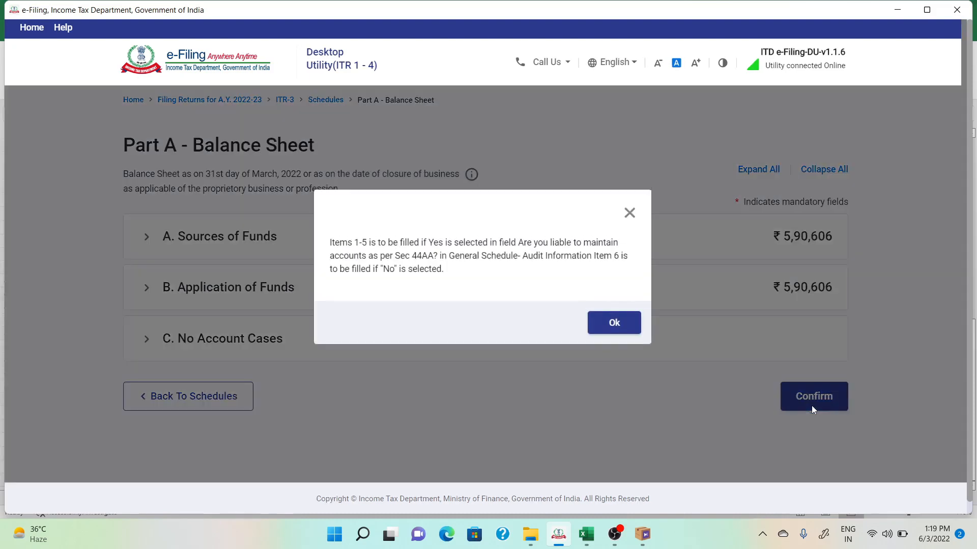
click(616, 330)
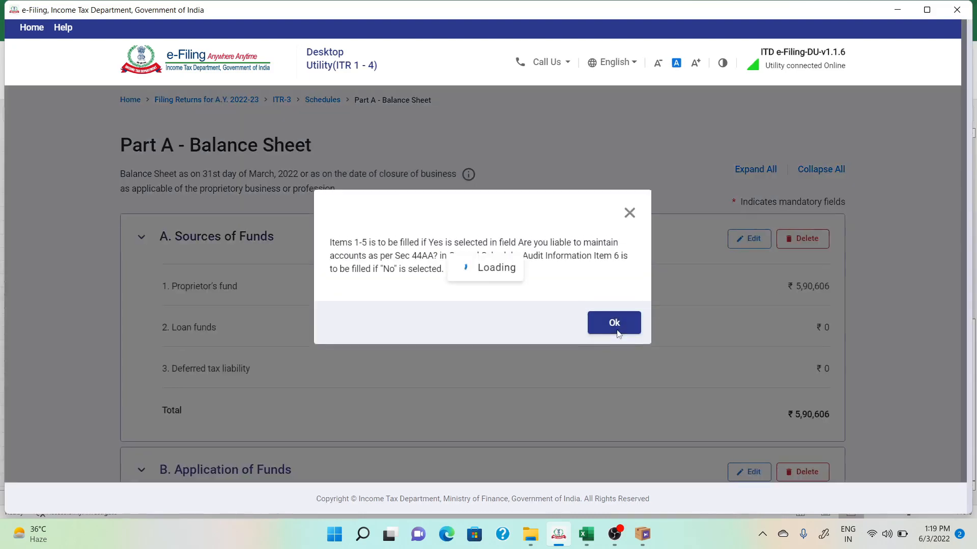
- Open the Part A - Manufacturing Account schedule and confirm it without entering any amounts
scroll(618, 334, down, 3)
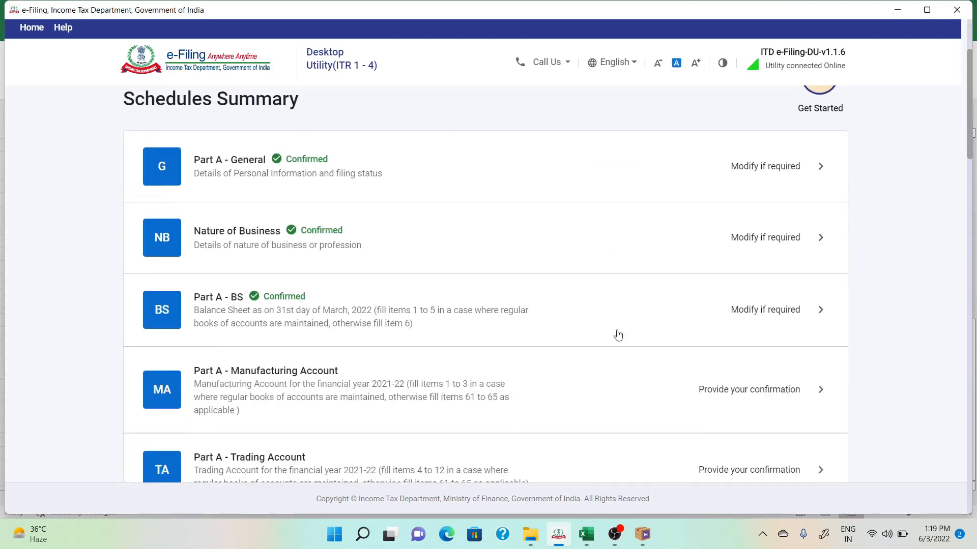
click(636, 345)
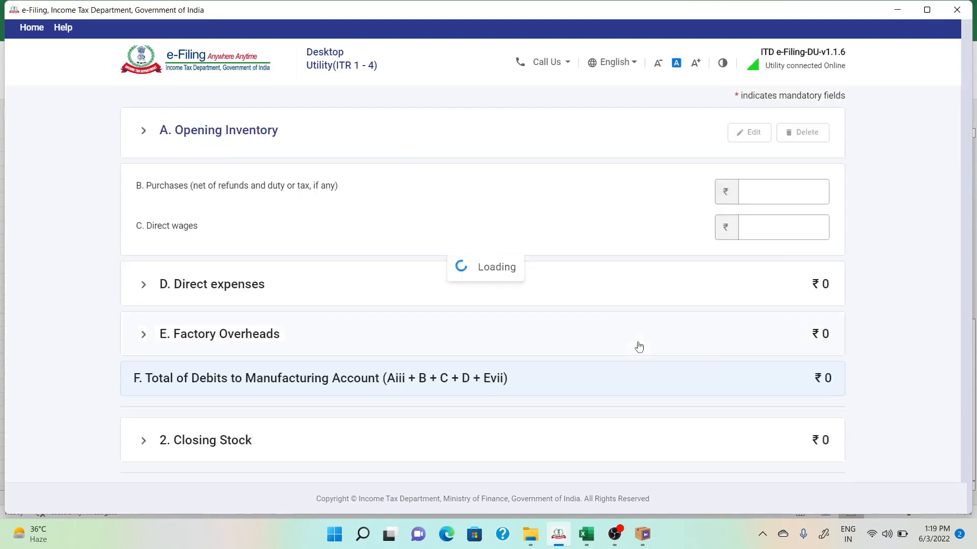
scroll(768, 395, down, 10)
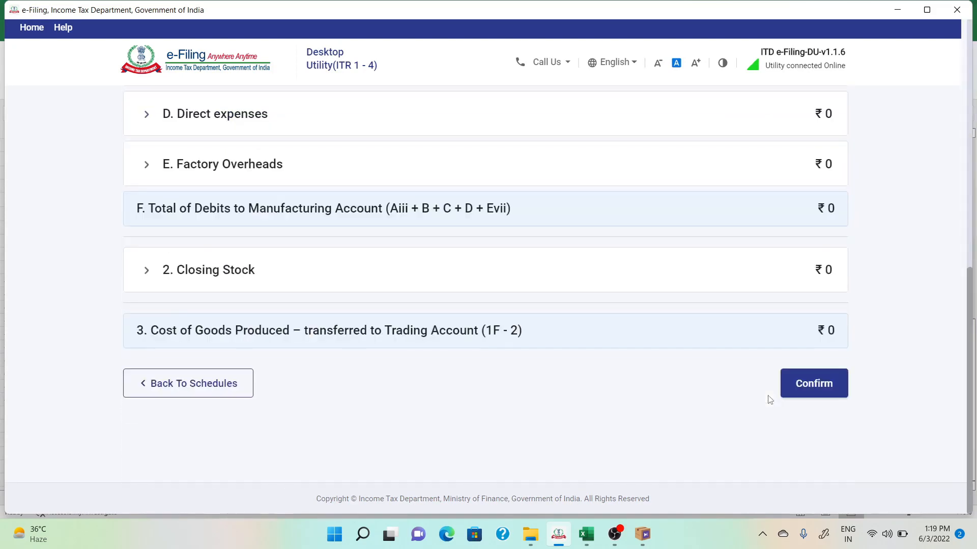
click(811, 398)
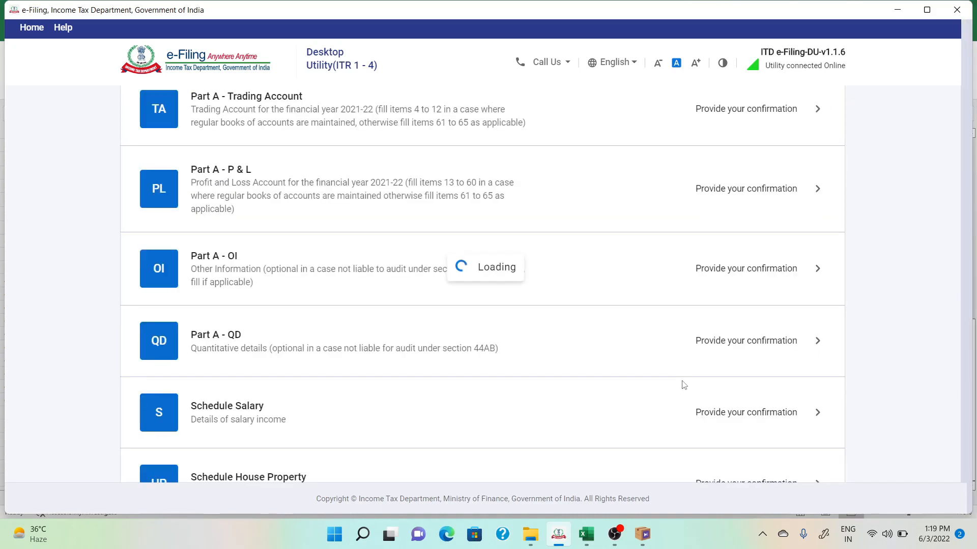
- Open the Part A - Trading Account schedule and confirm it without entering any amounts
scroll(681, 385, down, 5)
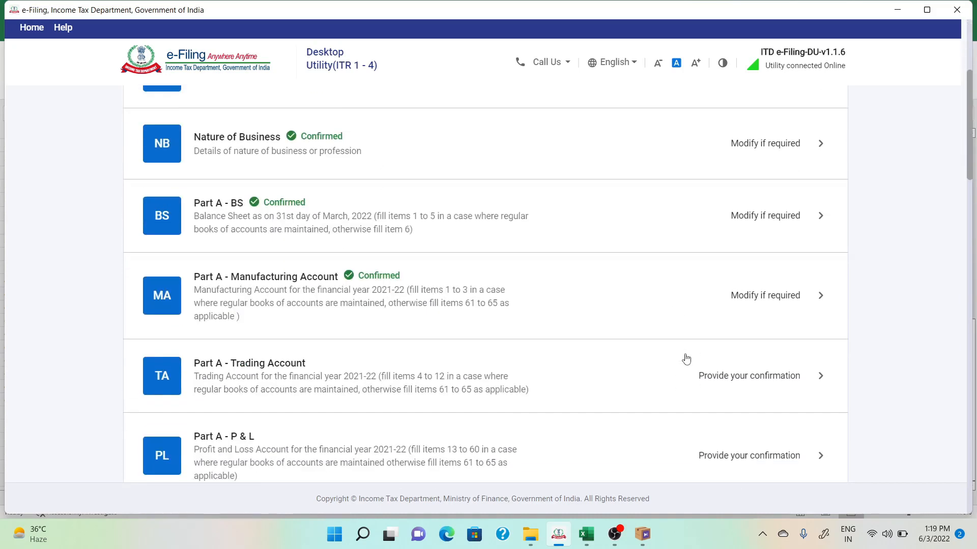
click(683, 367)
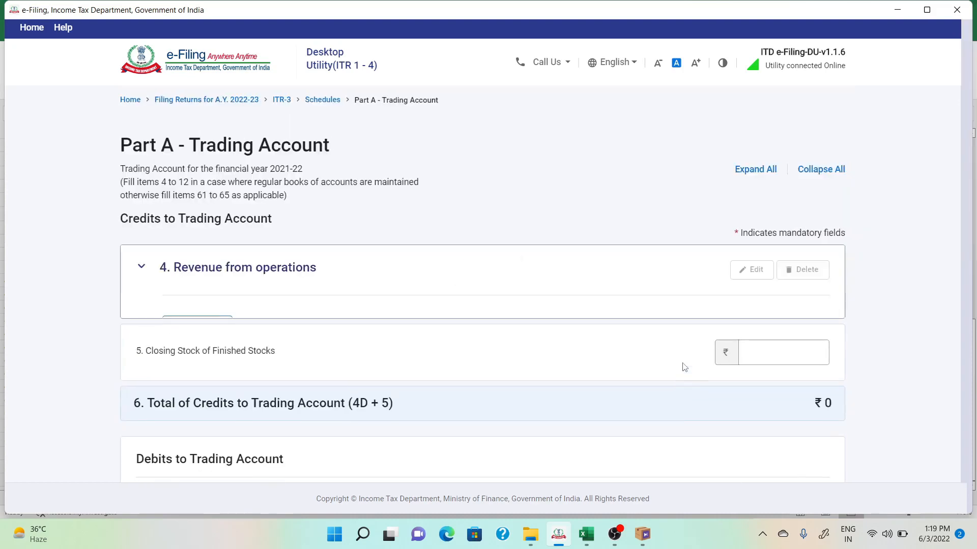
scroll(717, 370, down, 10)
click(802, 396)
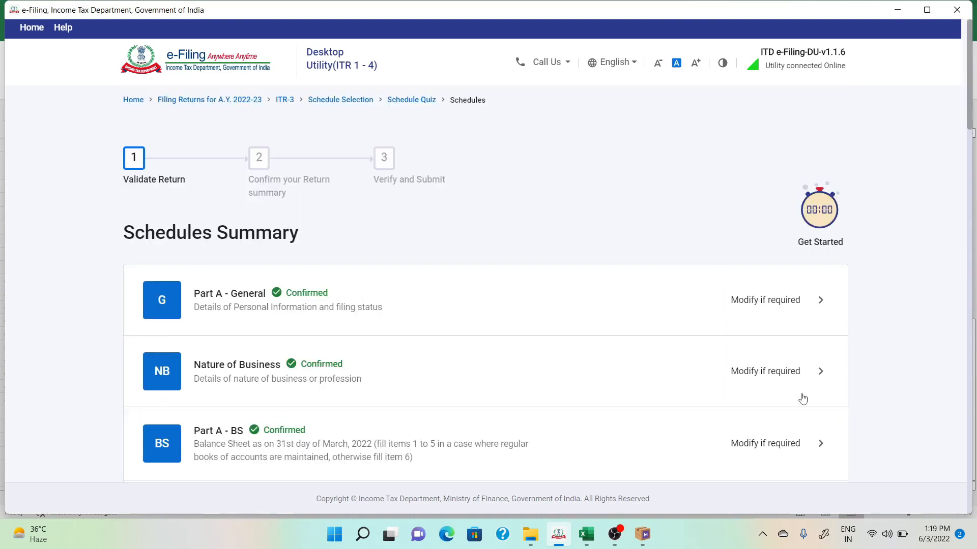
- Open the Part A - P & L schedule and start adding Credits to Profit and Loss Account details at the Commission field
scroll(802, 399, down, 5)
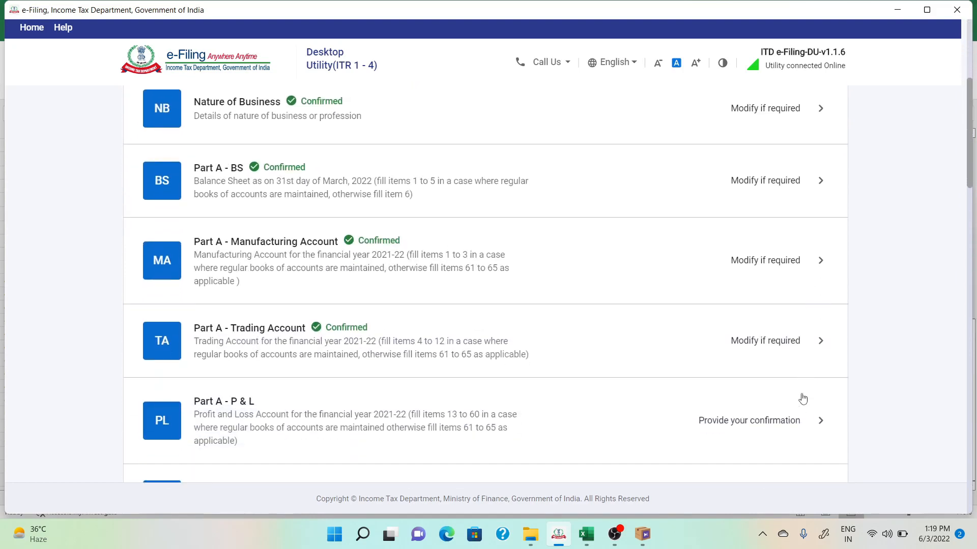
click(797, 402)
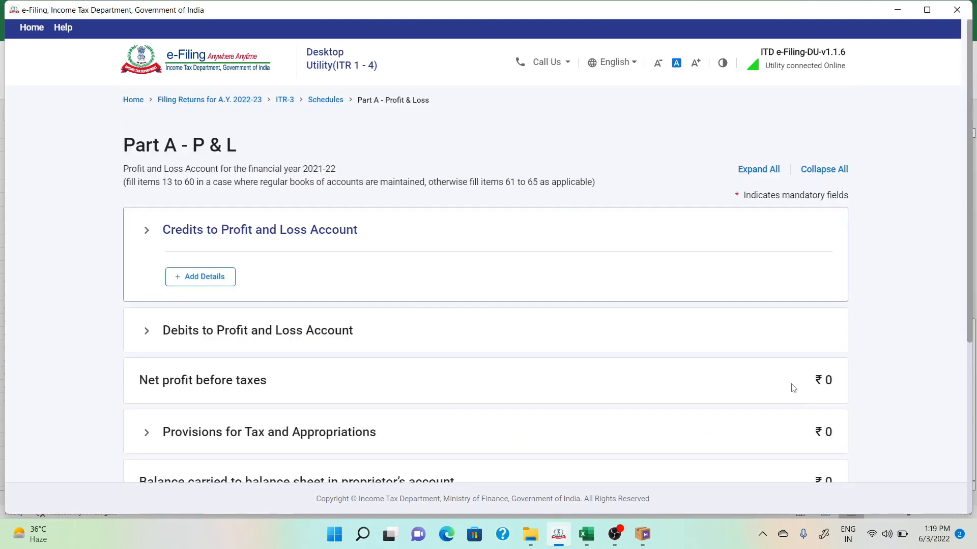
click(225, 276)
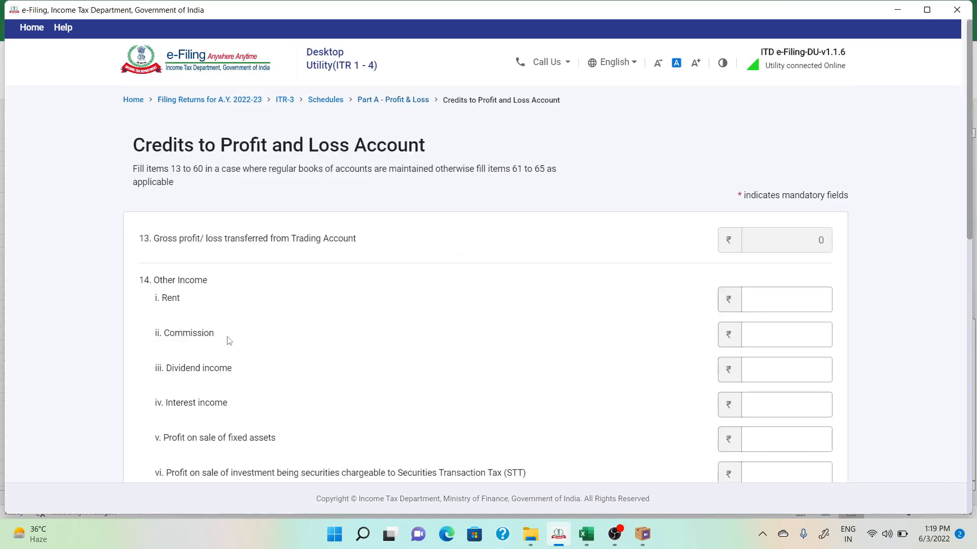
click(780, 340)
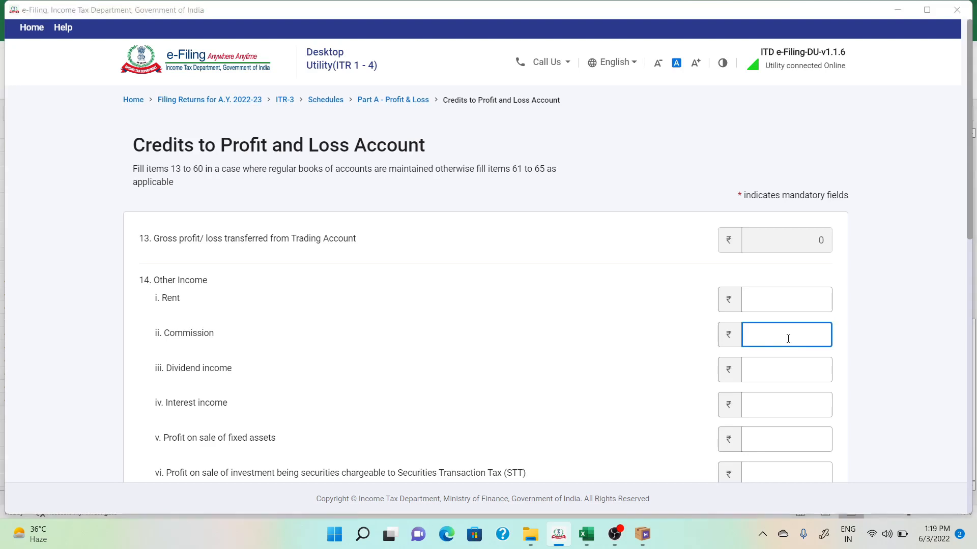
- Switch to the Excel workbook and locate the Commission from Business amount in the Profit & Loss Account
key(alt+Tab)
key(Up)
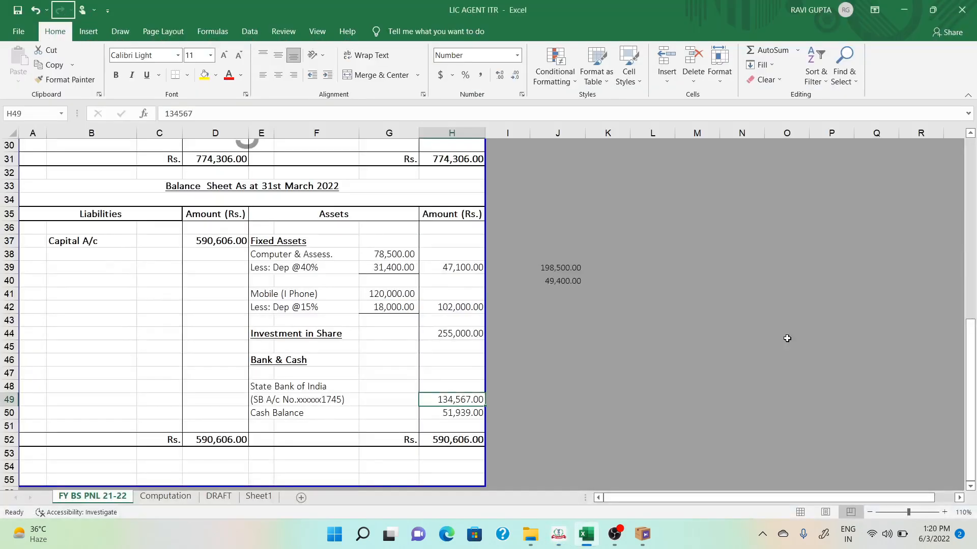
click(687, 389)
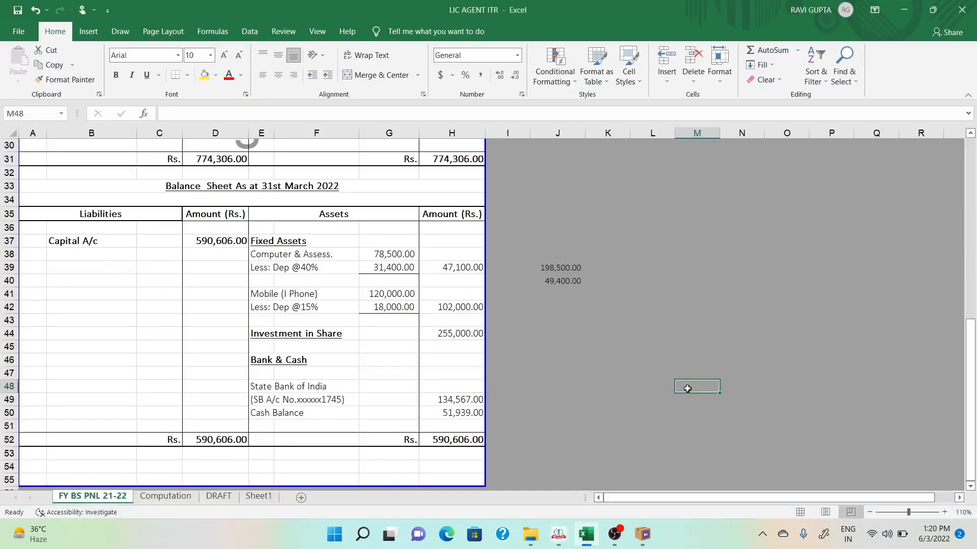
key(ctrl+Up)
key(Left)
key(Left)
key(Left)
key(Left)
key(Down)
key(Down)
key(Down)
key(Down)
key(Down)
key(Down)
key(Down)
key(Down)
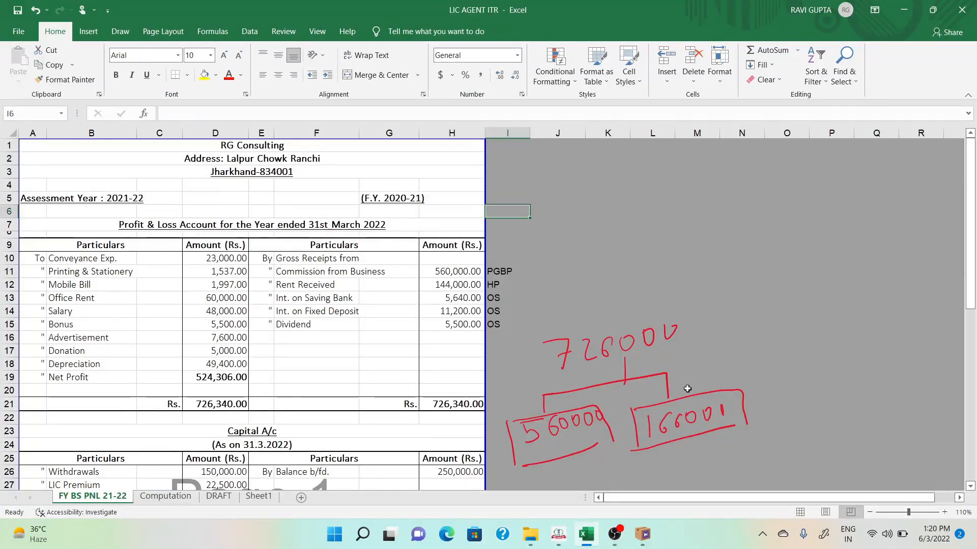
key(Left)
key(Down)
- Switch back to the e-Filing utility and set Commission under Other Income to 5,60,000
key(alt+Tab)
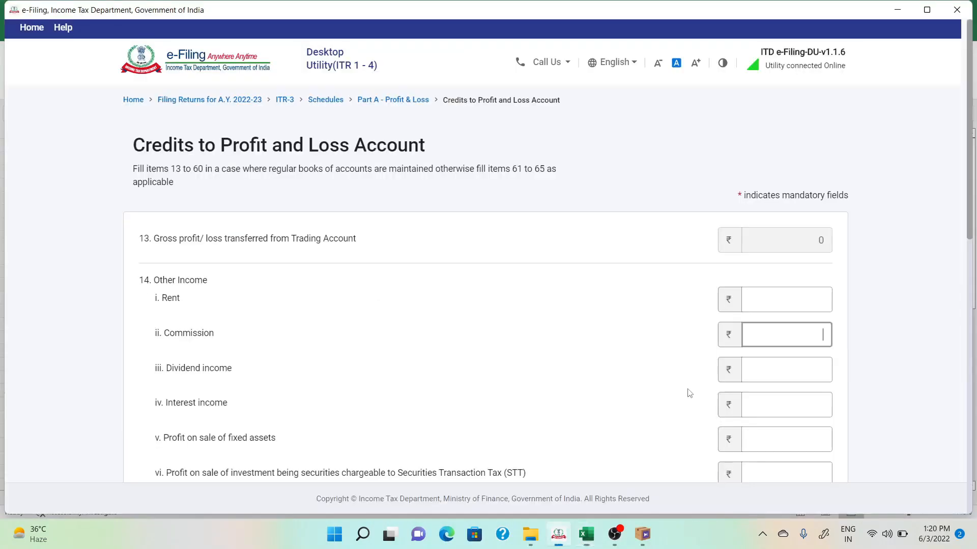
text(56)
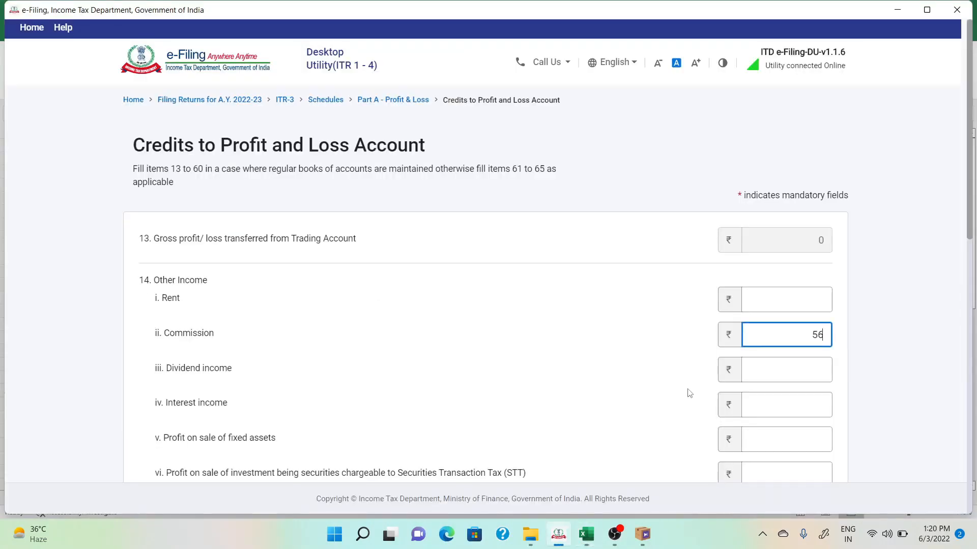
text(0000)
click(877, 347)
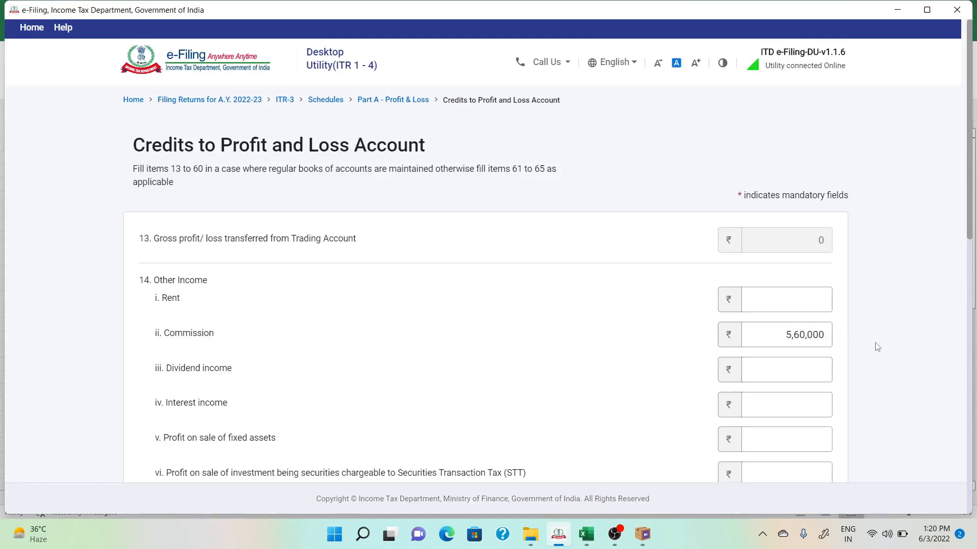
- Add the Credits to Profit and Loss Account details with the other income fields left blank, and start adding details for the Debits section
scroll(878, 347, down, 2)
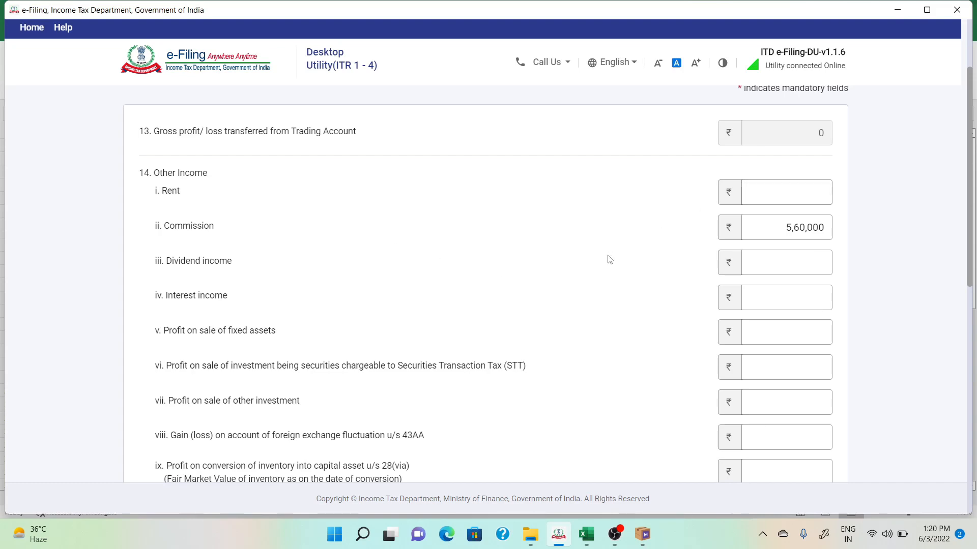
scroll(608, 259, down, 10)
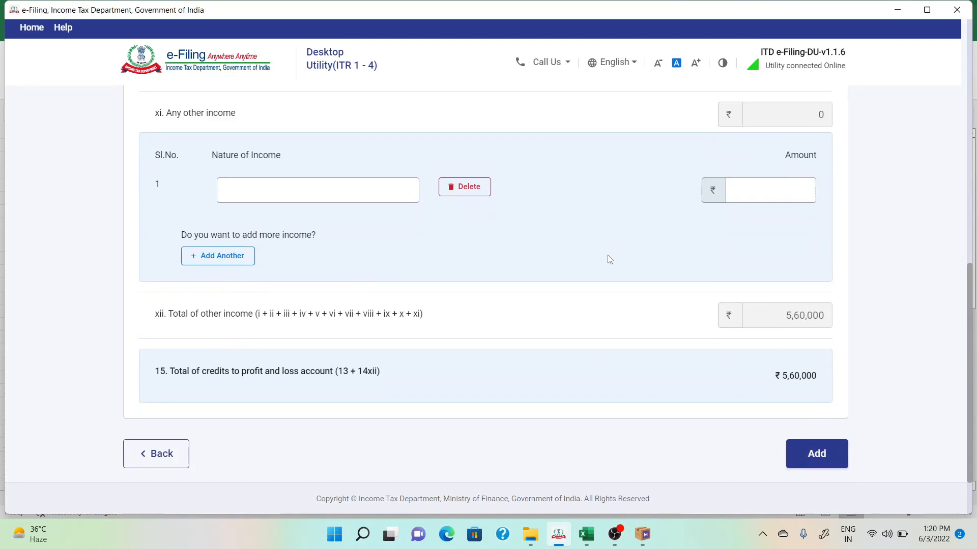
scroll(609, 260, up, 3)
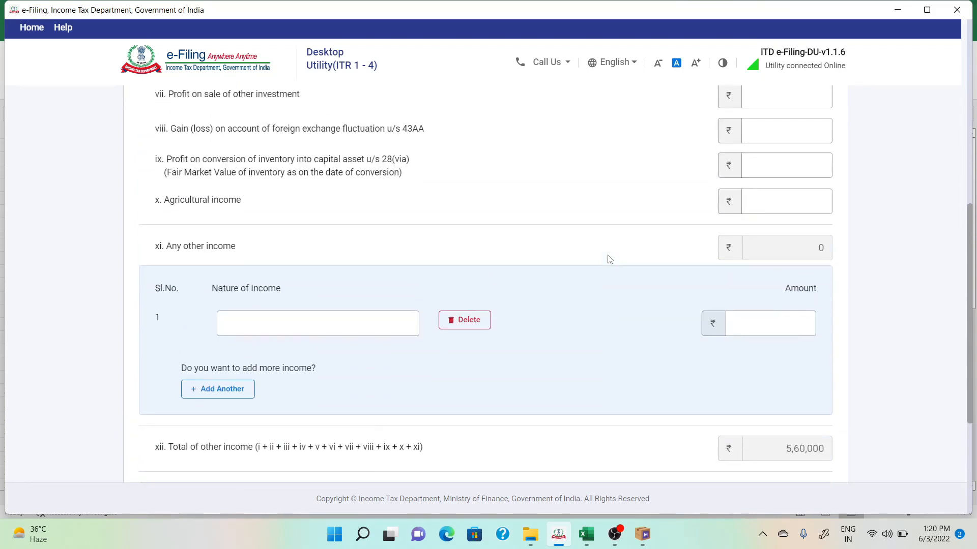
scroll(609, 260, down, 4)
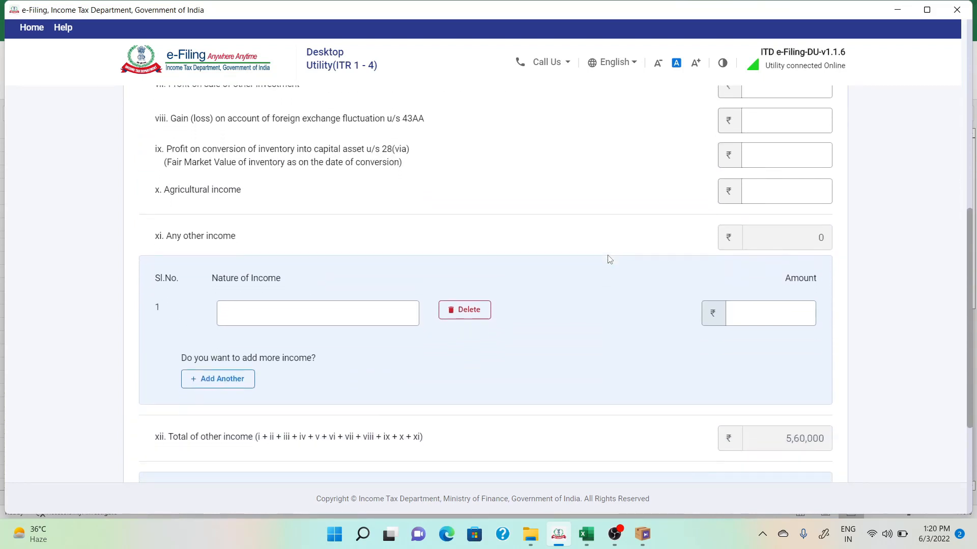
click(832, 384)
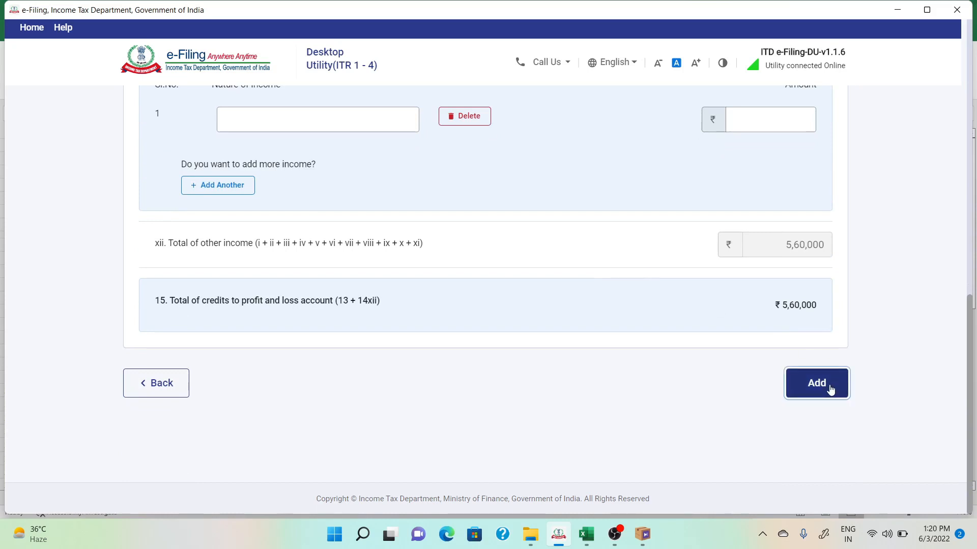
scroll(830, 390, down, 1)
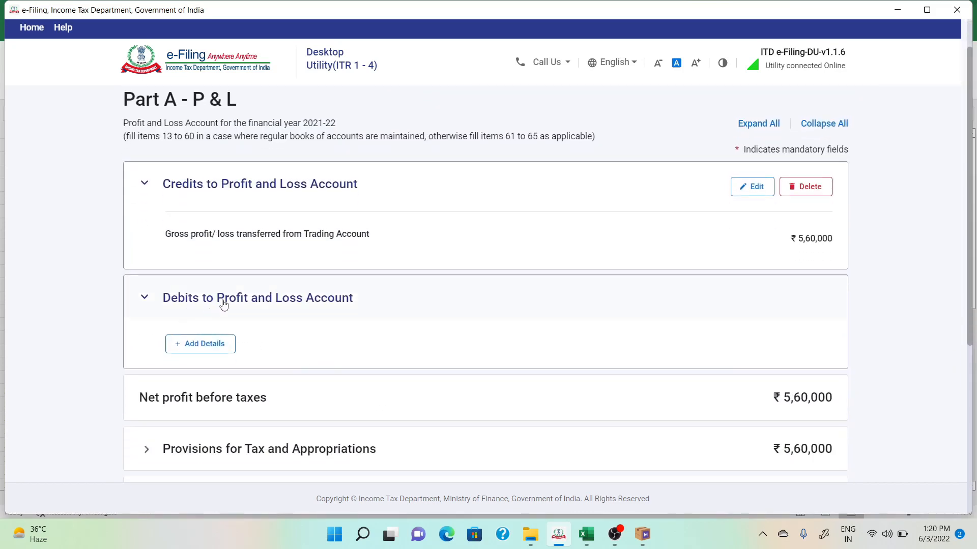
click(208, 347)
- Switch to Excel and colour the rent, saving bank interest, fixed deposit interest and dividend amounts (H12:H15) red
key(alt+Tab)
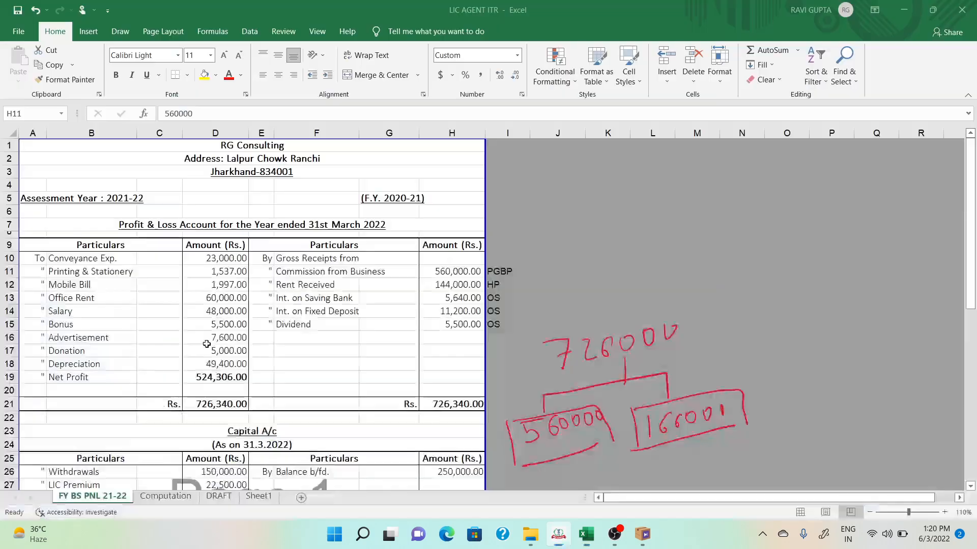
key(Down)
key(shift+Down)
key(shift+Down)
key(shift+Down)
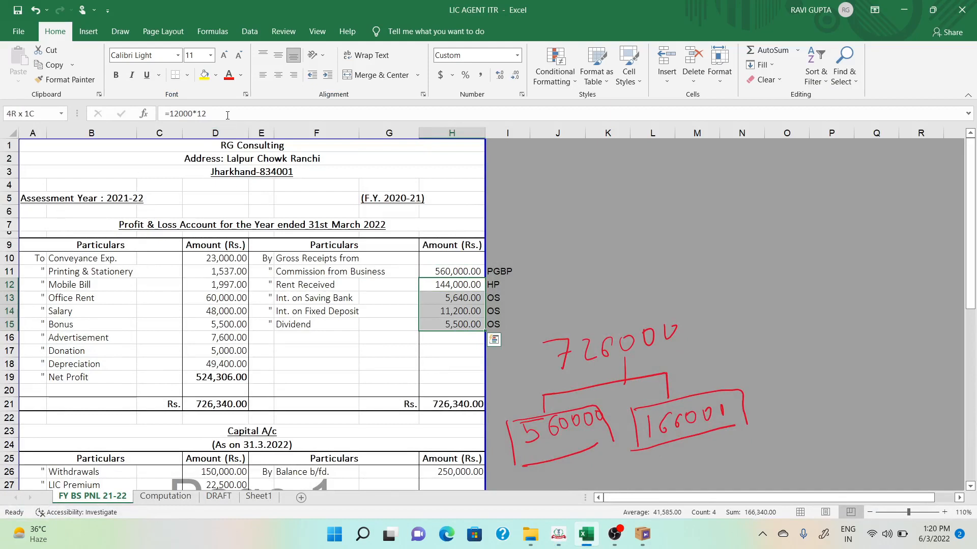
click(229, 75)
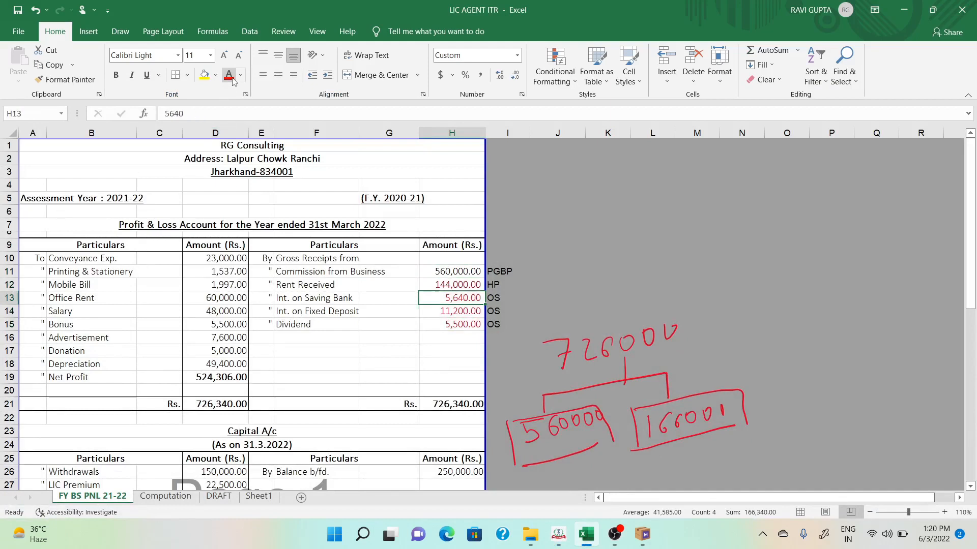
key(Up)
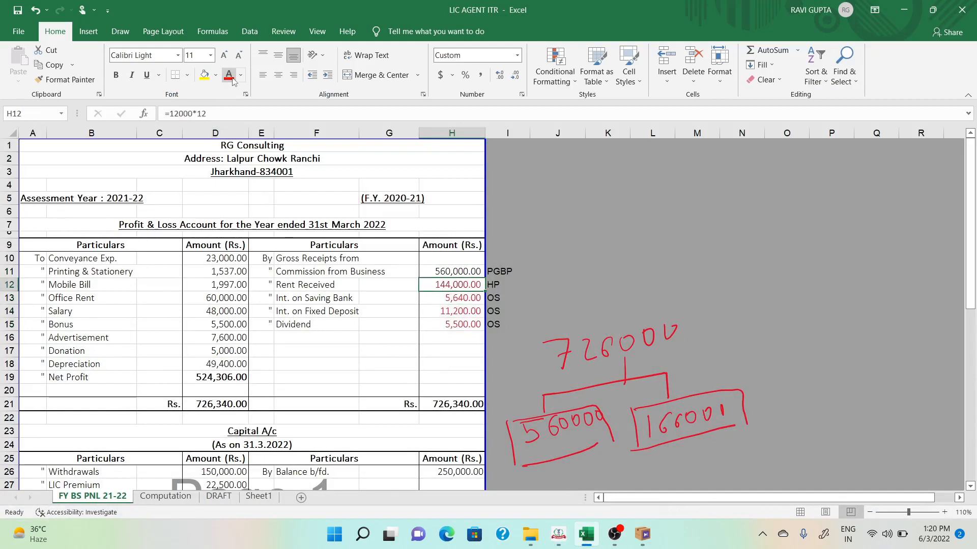
- Examine the income head labels and receipt items on the income side of the Profit & Loss Account
key(Right)
key(Down)
key(Down)
key(Down)
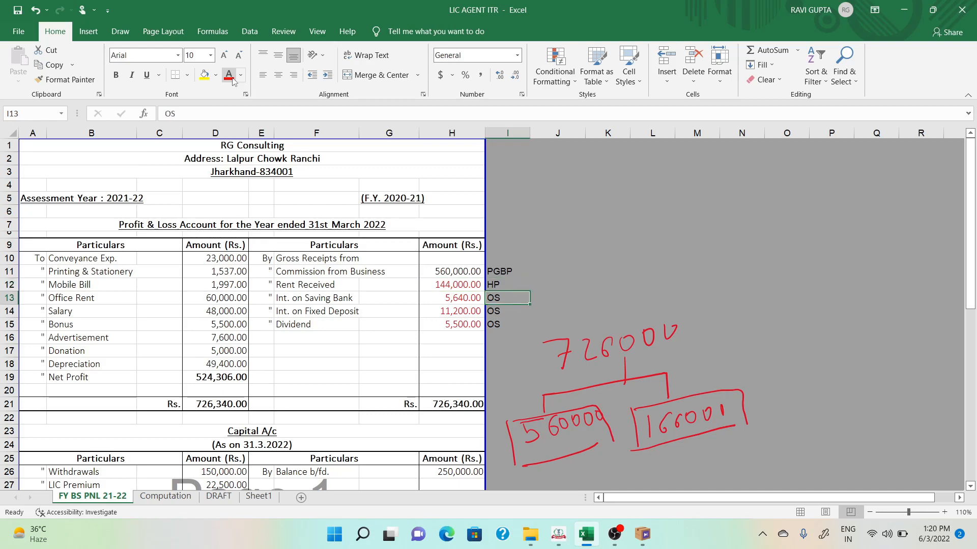
key(Left)
key(Left)
key(Left)
key(Left)
key(Left)
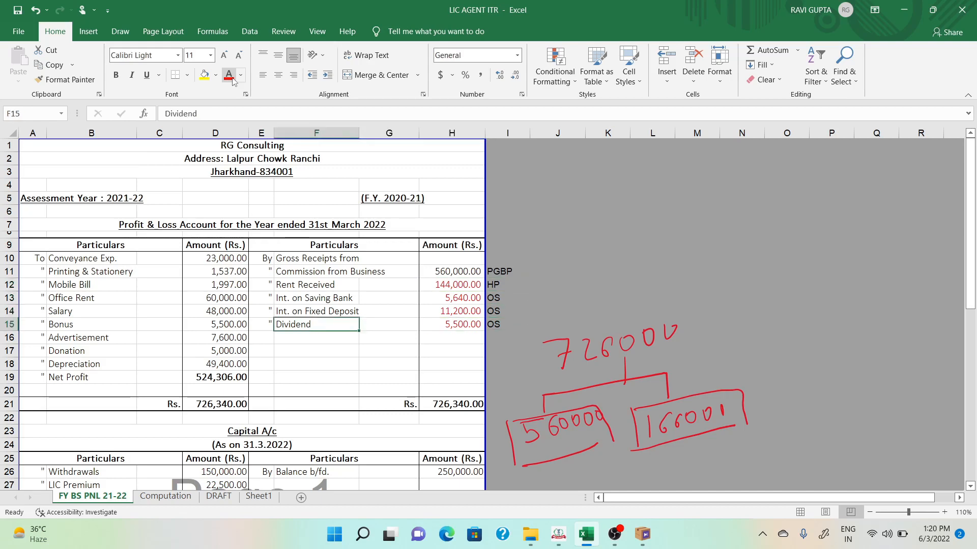
- Select the expense amounts from Conveyance Exp. to Depreciation (D10:D18) in the Profit & Loss Account
key(Up)
key(Up)
key(Up)
key(Up)
key(Up)
key(Up)
key(Down)
key(shift+Down)
key(shift+Down)
key(shift+Down)
key(shift+Down)
key(shift+Down)
key(shift+Down)
key(shift+Down)
key(shift+Down)
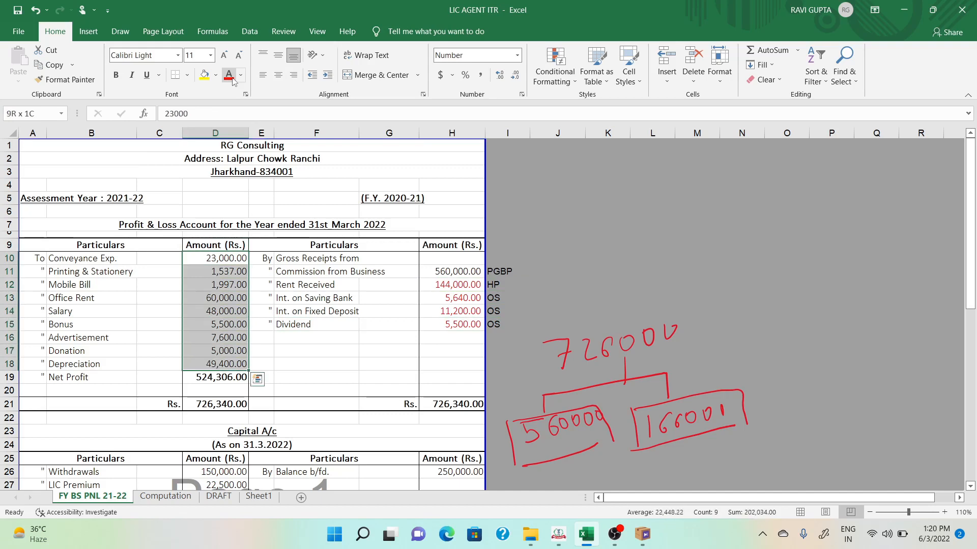
- Match the Rents item under Debits in the e-Filing utility with the Office Rent amount in the Excel sheet
key(alt+Tab)
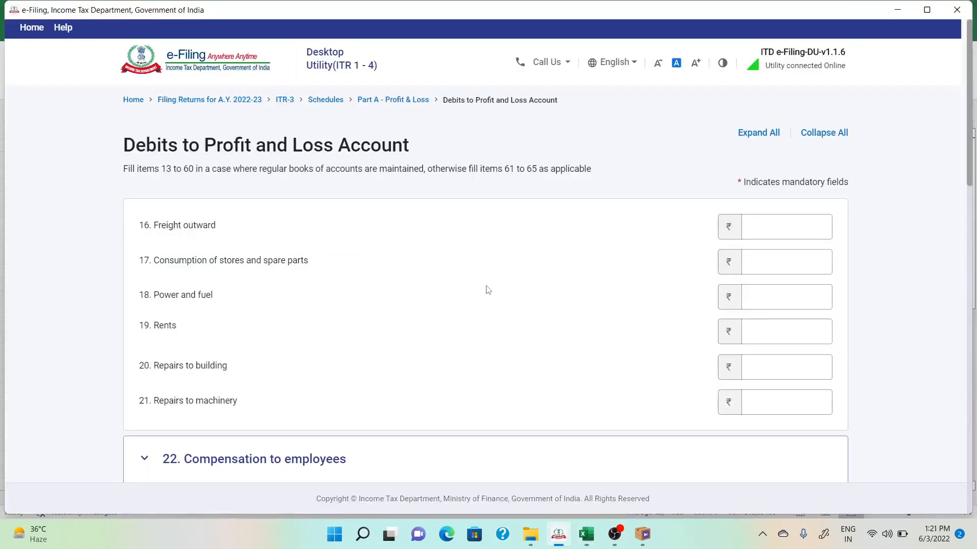
key(alt+Tab)
click(230, 257)
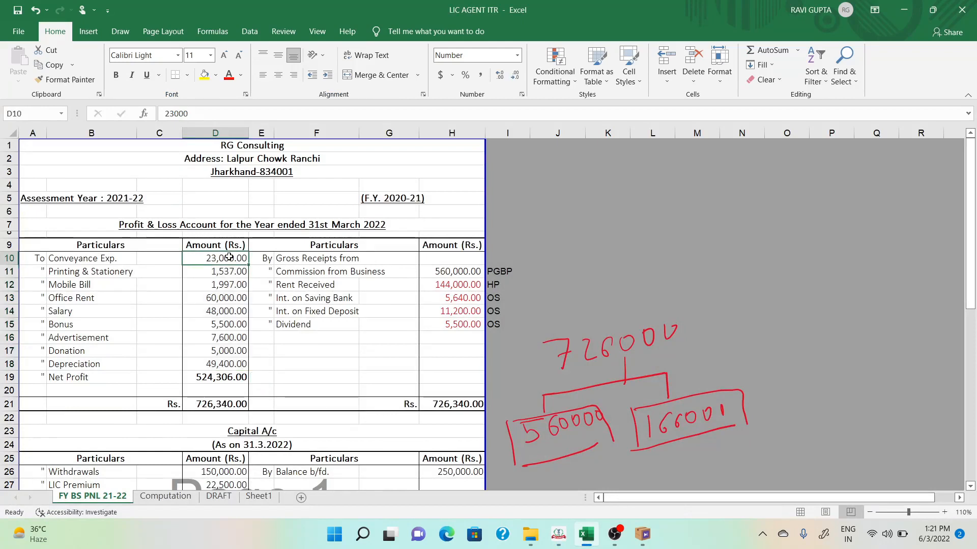
key(alt+Tab)
scroll(212, 281, down, 1)
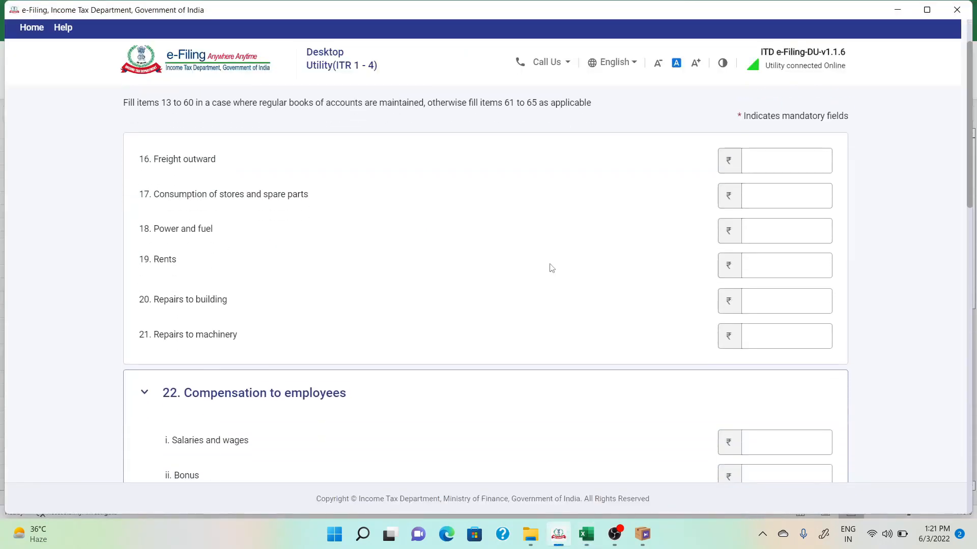
click(768, 271)
key(alt+Tab)
key(Down)
key(Down)
key(Down)
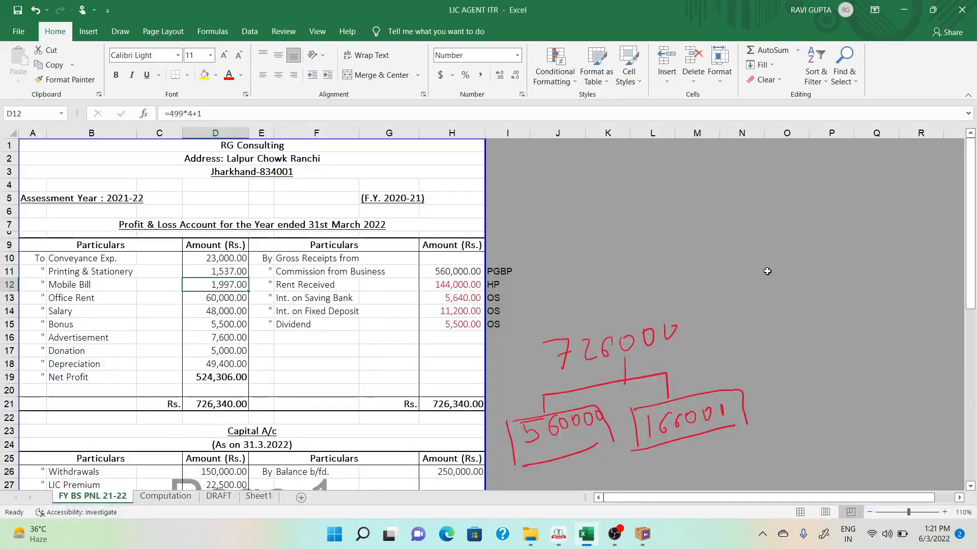
- Switch to the e-Filing utility and set Rents to 60,000, and highlight the Office Rent amount yellow in Excel
key(alt+Tab)
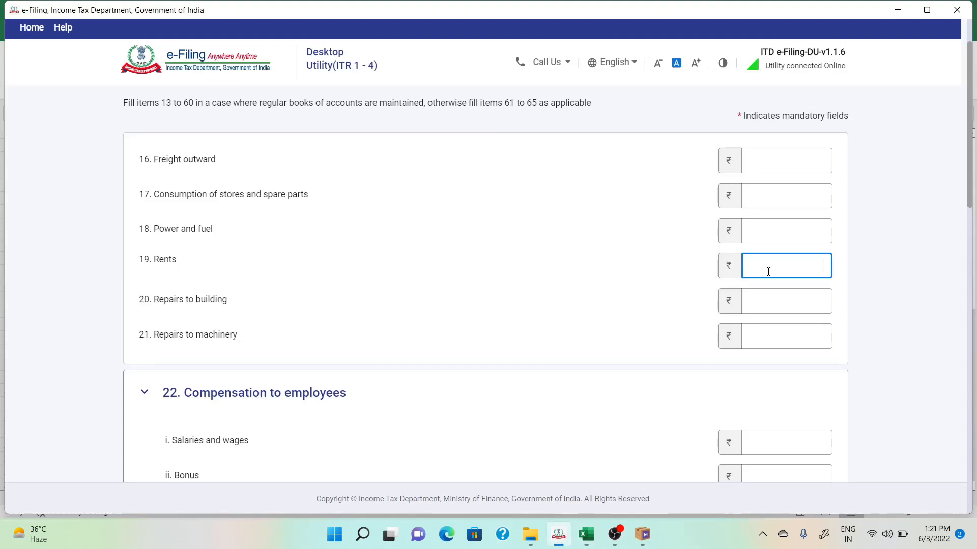
text(60000)
click(879, 267)
key(alt+Tab)
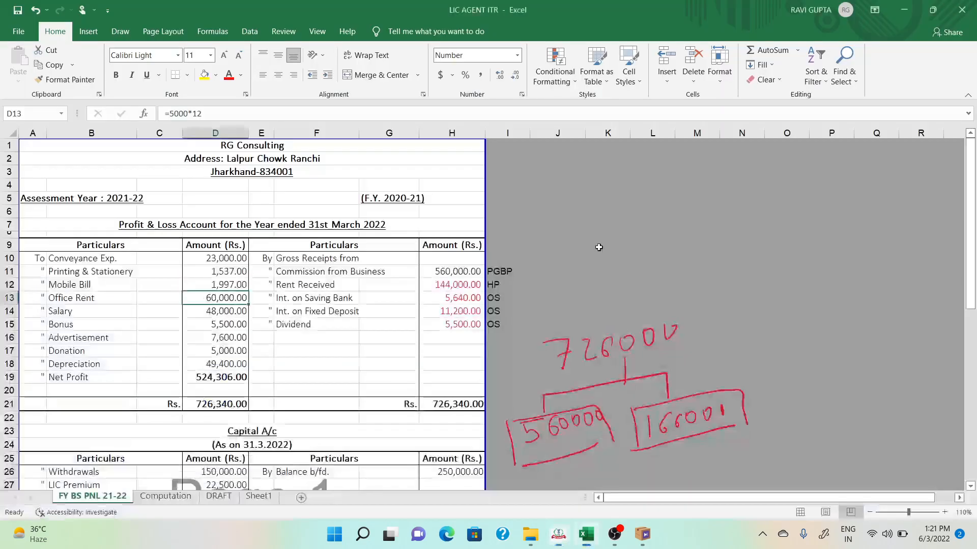
click(208, 77)
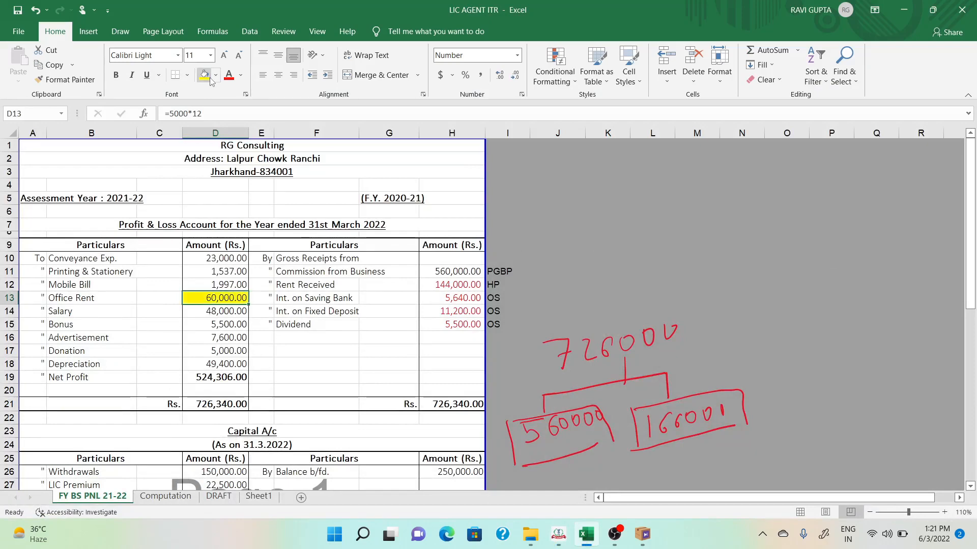
- Switch to the e-Filing utility and set Salaries and wages to 48,000 from the Salary amount in Excel
key(alt+Tab)
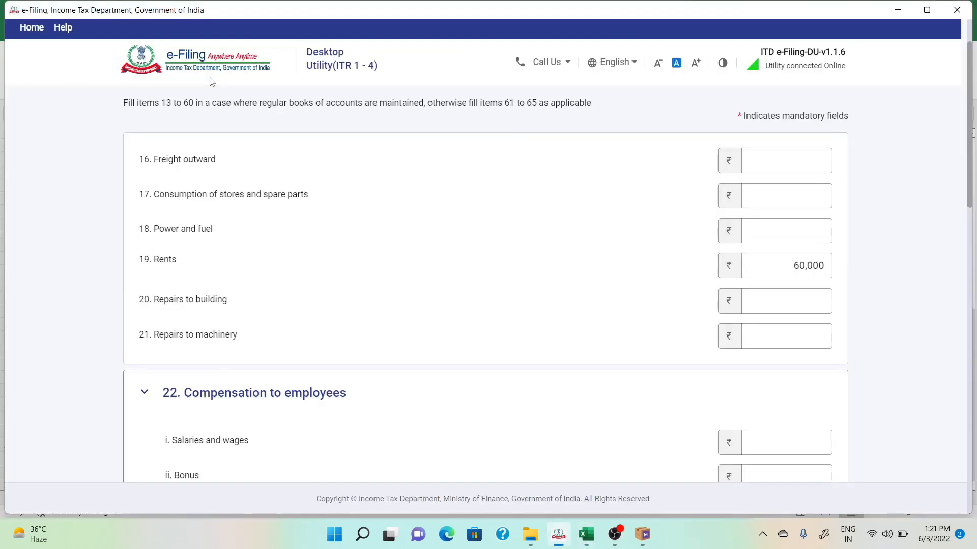
scroll(212, 82, down, 2)
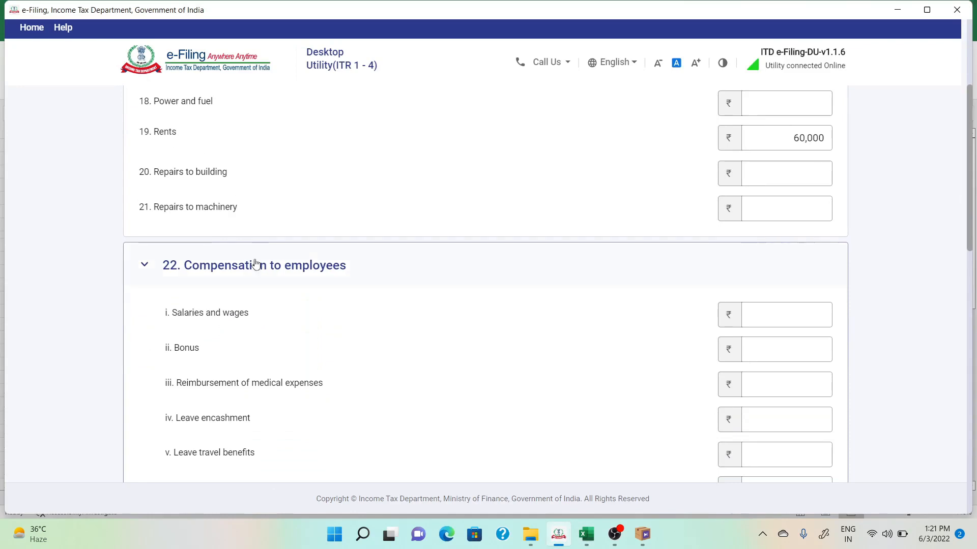
click(761, 315)
key(alt+Tab)
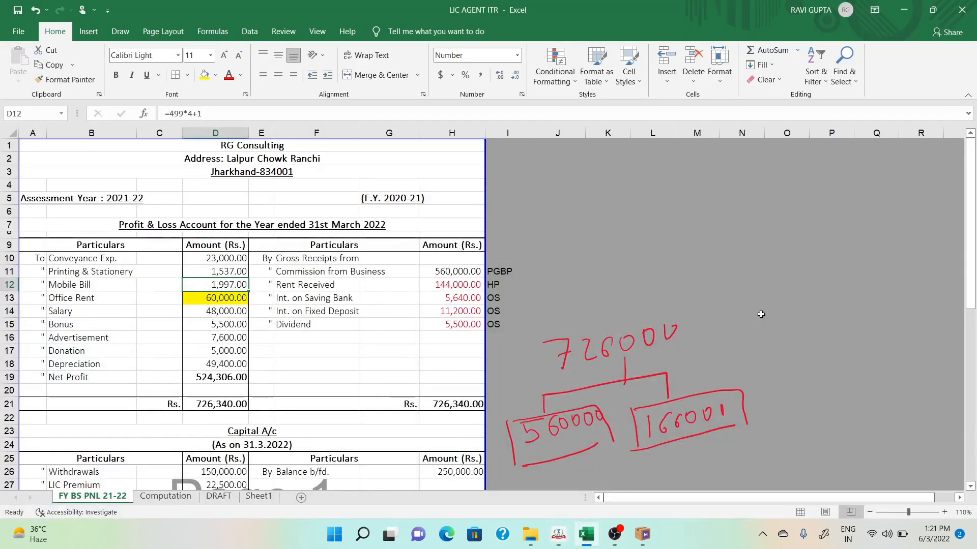
key(Left)
key(Down)
key(Right)
key(alt+Tab)
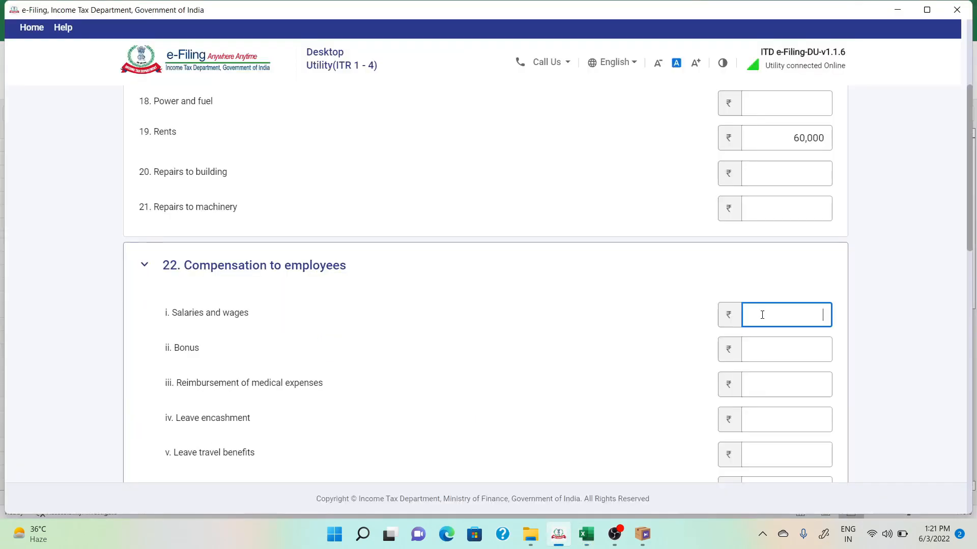
text(48000)
- Set Bonus under Compensation to employees to 5,500, and highlight the Salary and Bonus amounts yellow in Excel
click(783, 346)
key(alt+Tab)
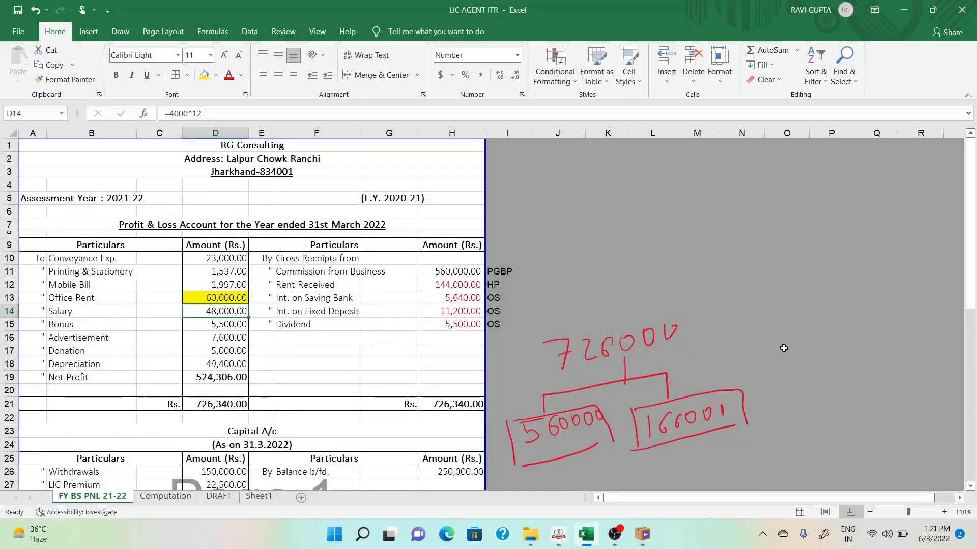
click(205, 75)
key(alt+Tab)
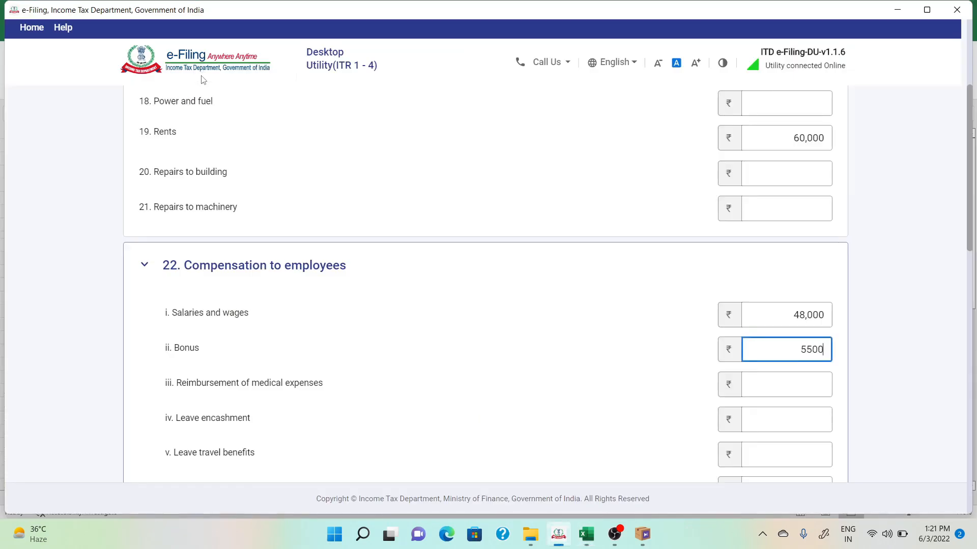
click(801, 383)
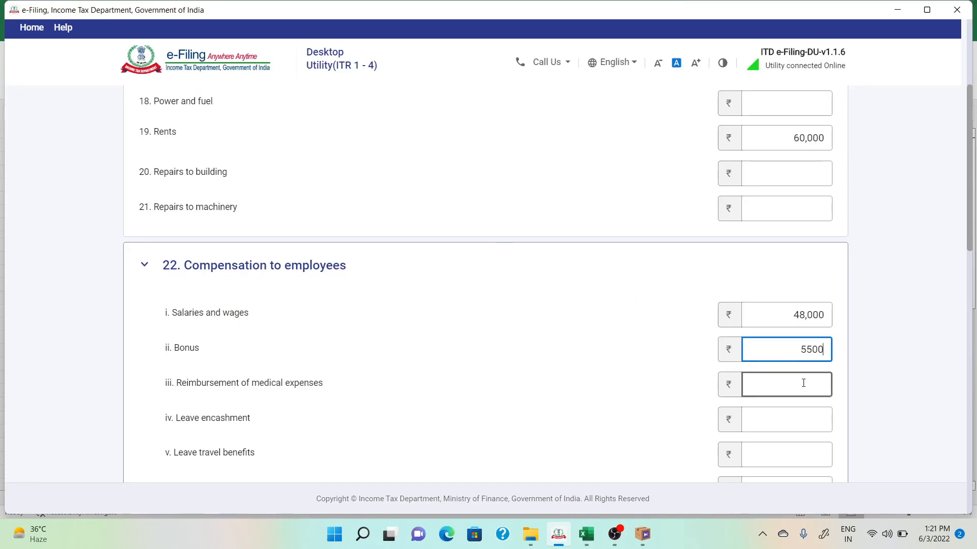
key(alt+Tab)
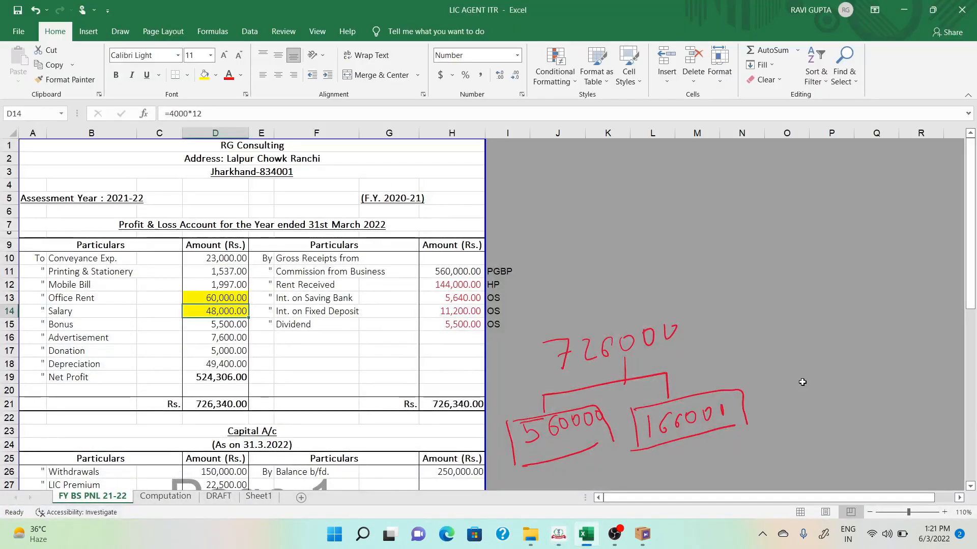
key(Down)
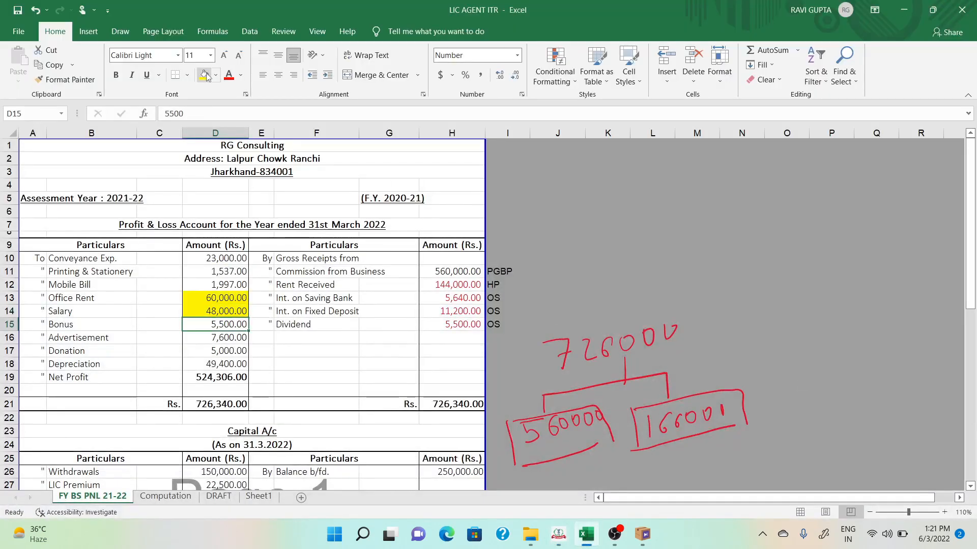
- Switch to the e-Filing utility and set item 29, Advertisement, to 7,600 from the Advertisement amount in Excel
key(alt+Tab)
scroll(422, 334, down, 3)
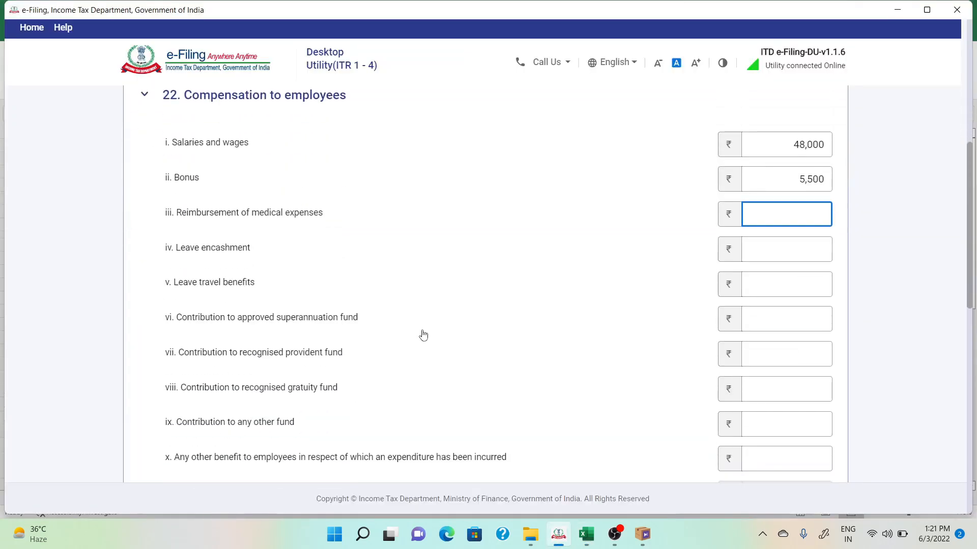
scroll(422, 334, down, 12)
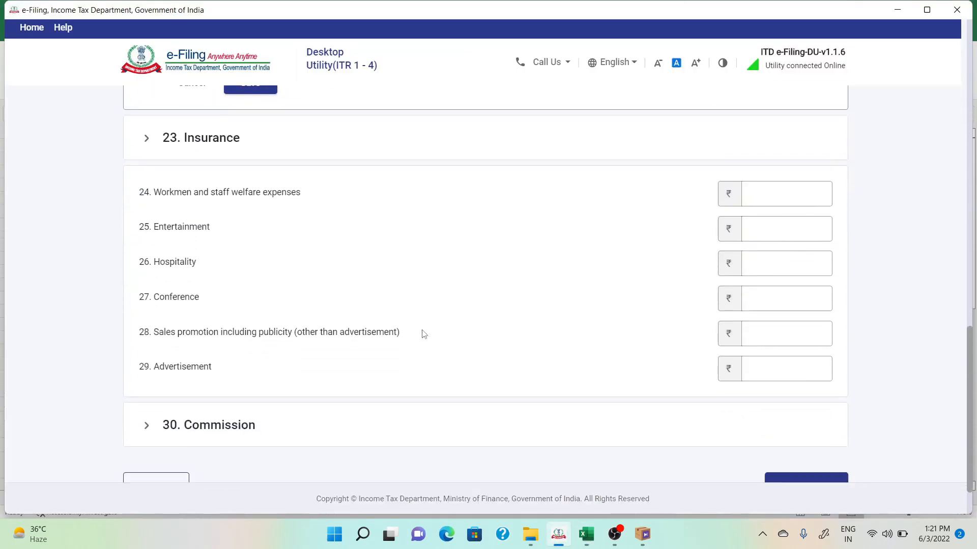
click(778, 368)
key(alt+Tab)
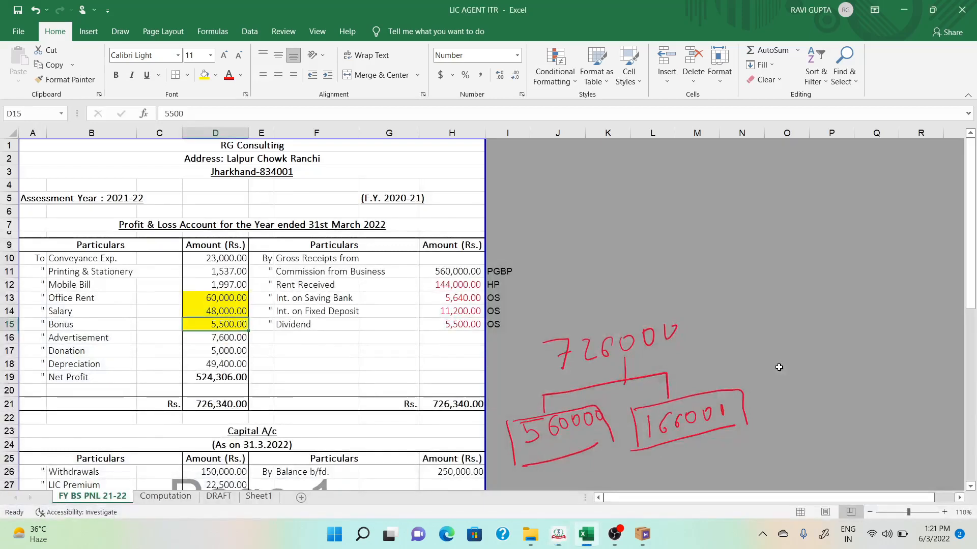
key(Down)
key(Down)
key(Down)
key(Left)
key(Left)
key(Up)
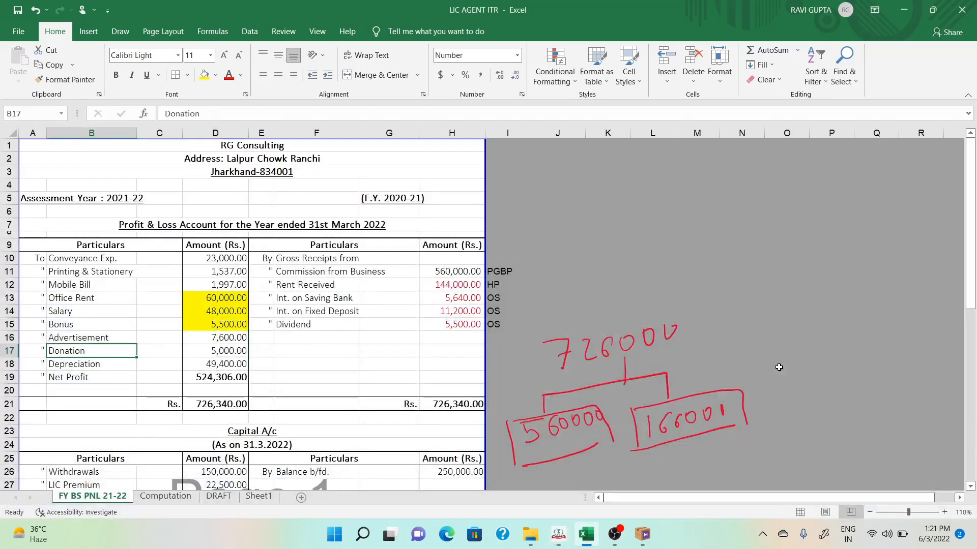
key(Right)
key(Up)
key(Right)
key(alt+Tab)
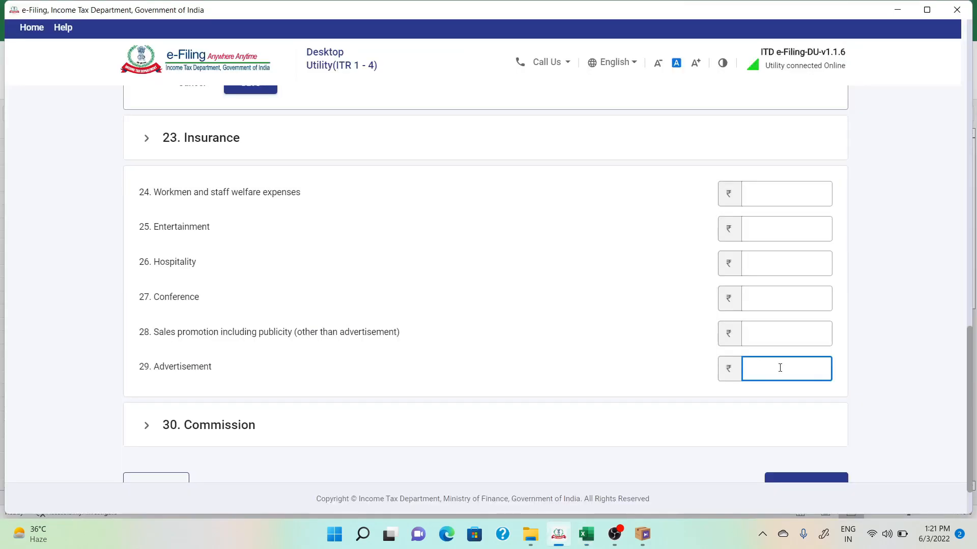
text(7600)
click(870, 352)
- Expand the Commission section and review the entries on the first page of Debits to Profit and Loss Account
scroll(870, 353, down, 1)
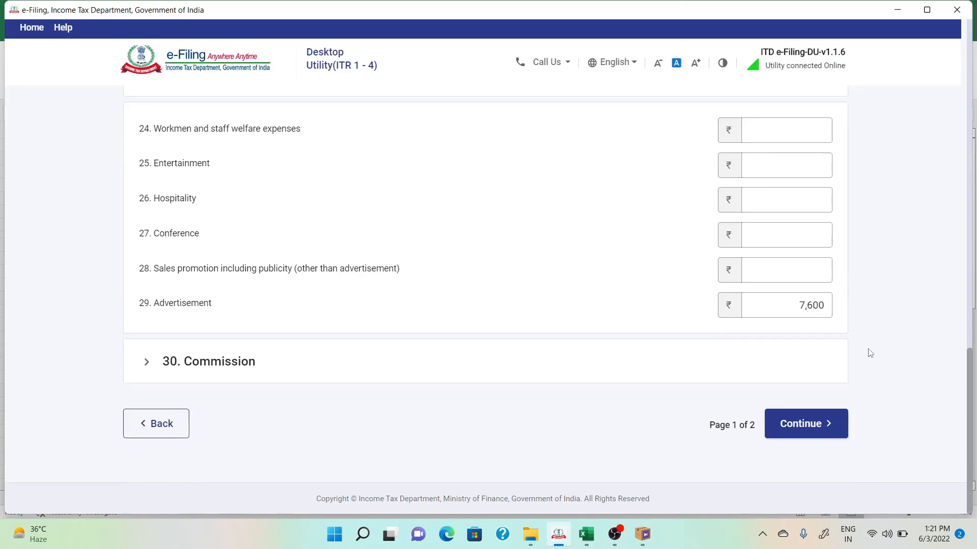
click(226, 373)
scroll(226, 374, down, 1)
scroll(225, 371, down, 2)
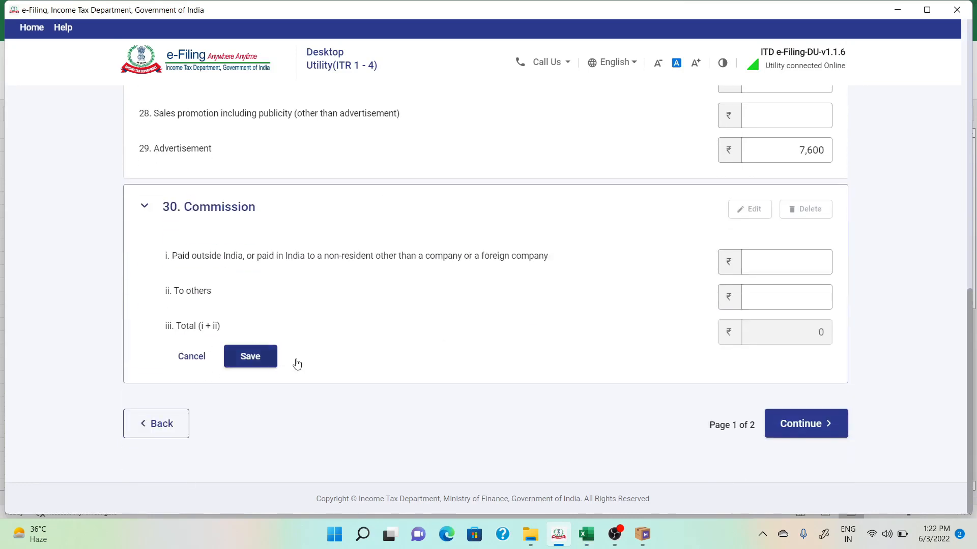
scroll(312, 351, up, 5)
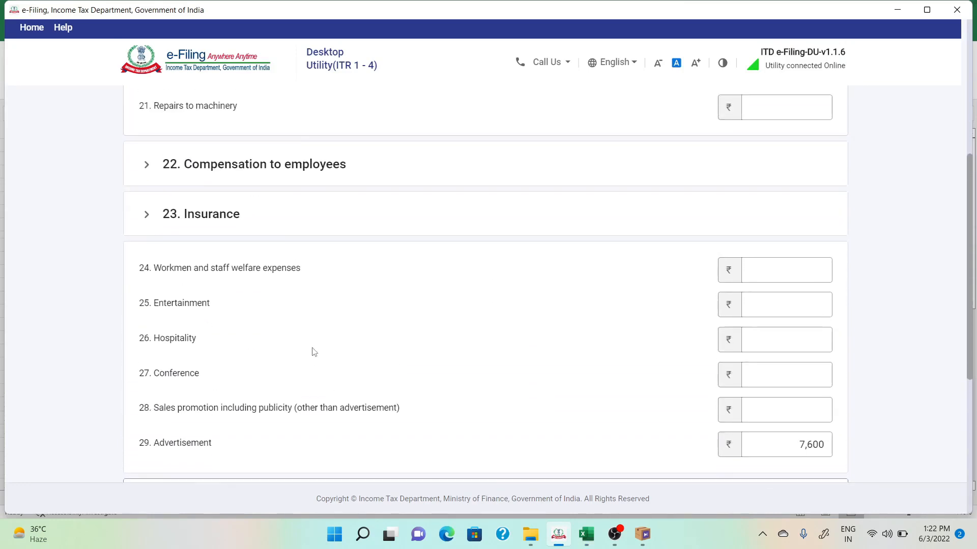
scroll(314, 352, up, 5)
scroll(314, 352, down, 10)
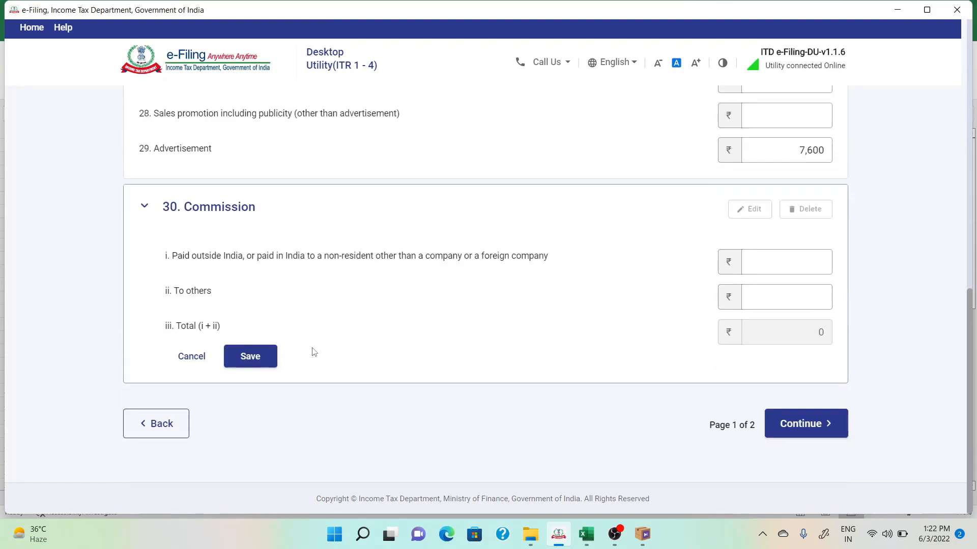
- Answer No to compensation paid to non-residents, save Compensation to employees, and continue to the second page of debits
click(840, 430)
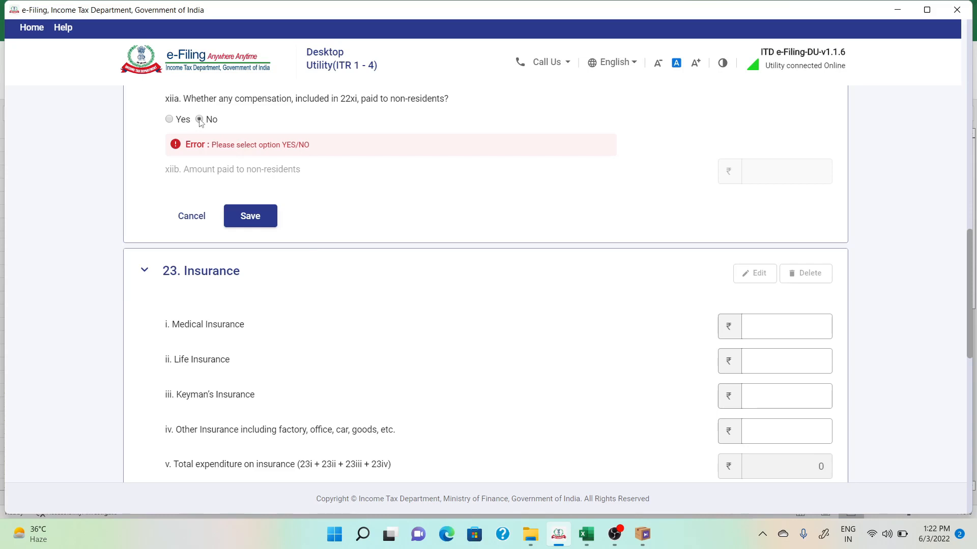
click(258, 219)
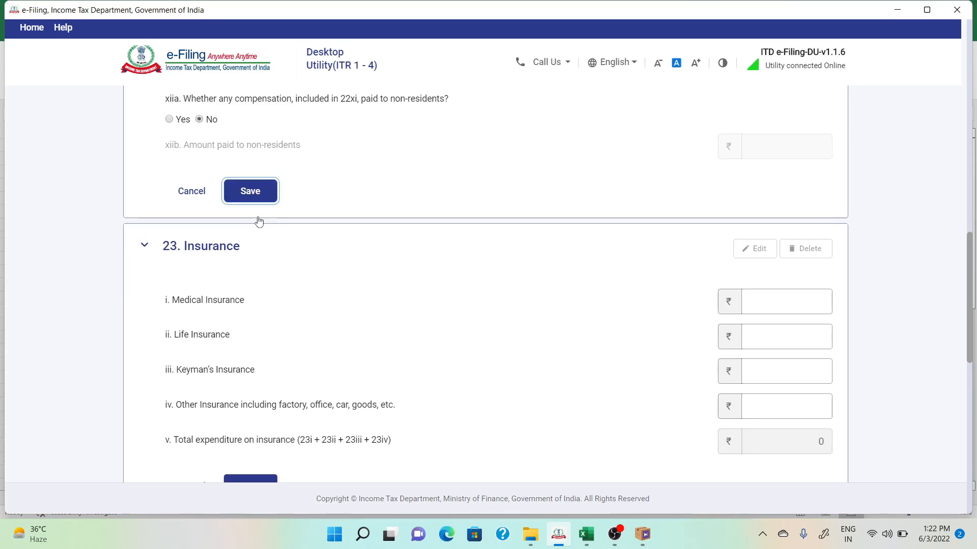
scroll(255, 251, up, 3)
scroll(255, 251, down, 14)
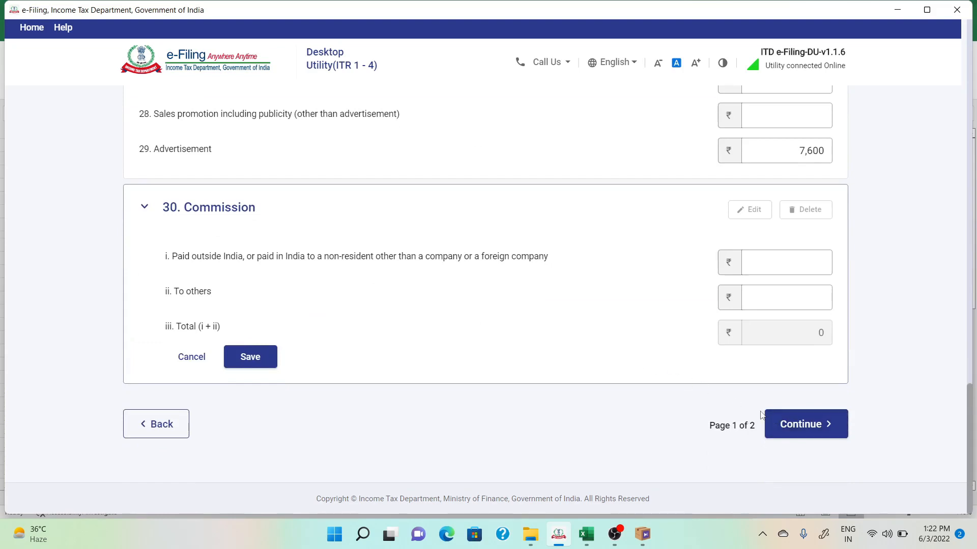
click(791, 434)
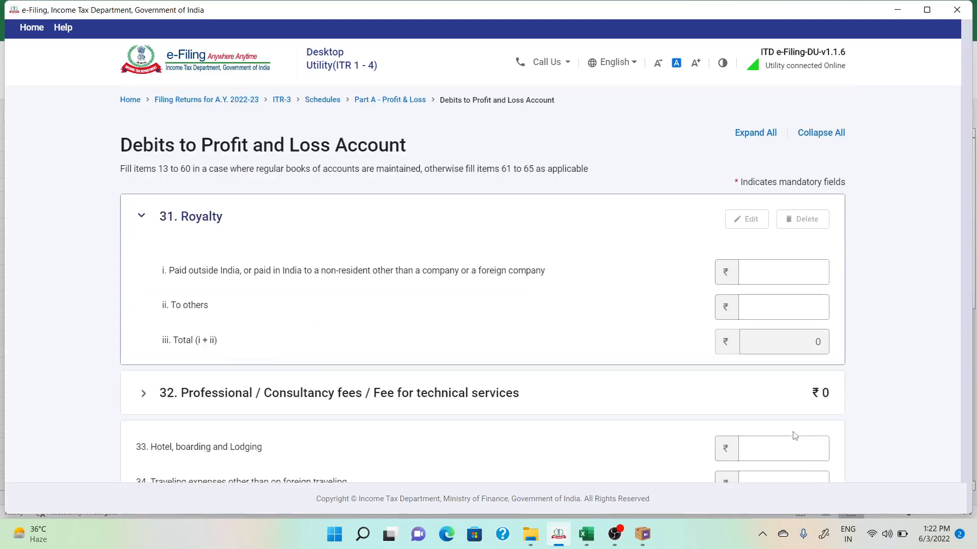
- Set item 43, Donation, to 5,000 on the second page of Debits to Profit and Loss Account
scroll(509, 387, down, 8)
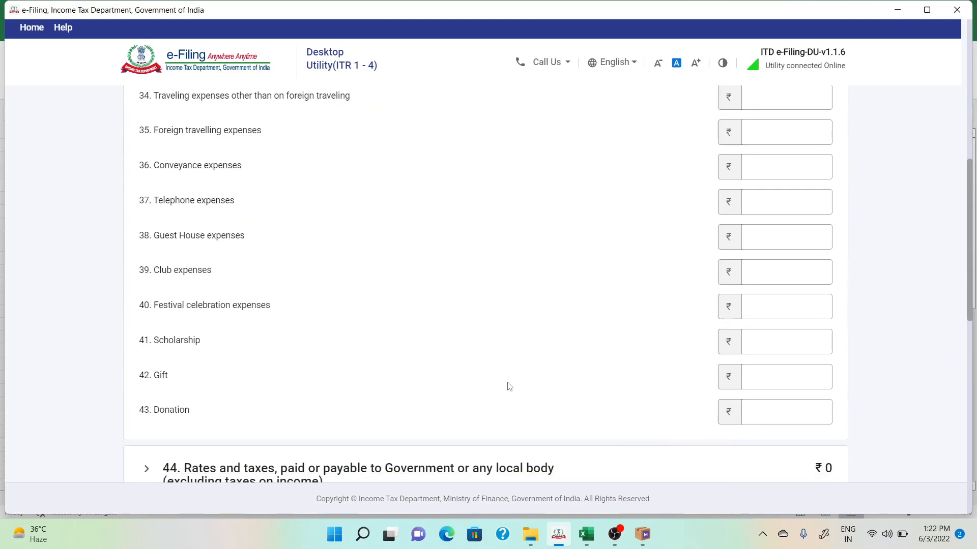
scroll(509, 386, down, 6)
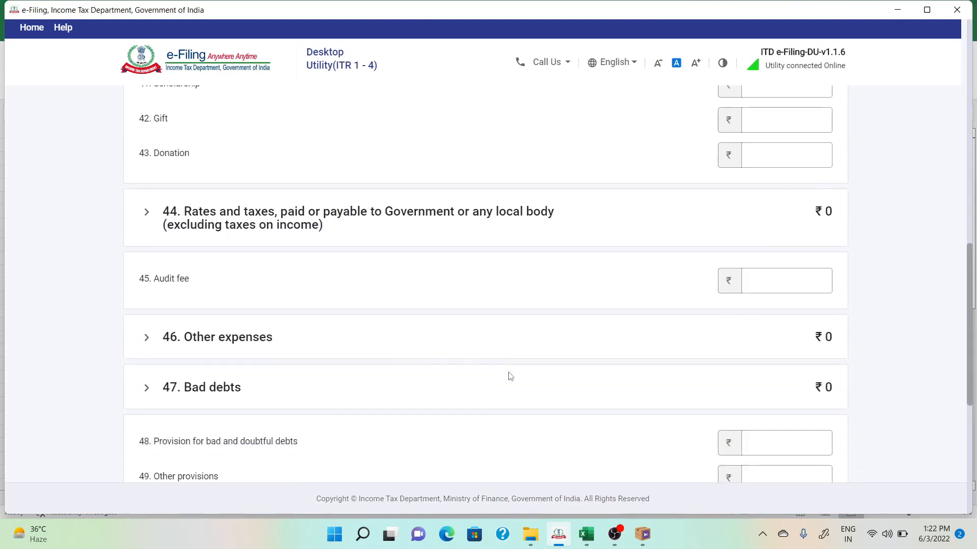
scroll(509, 374, up, 12)
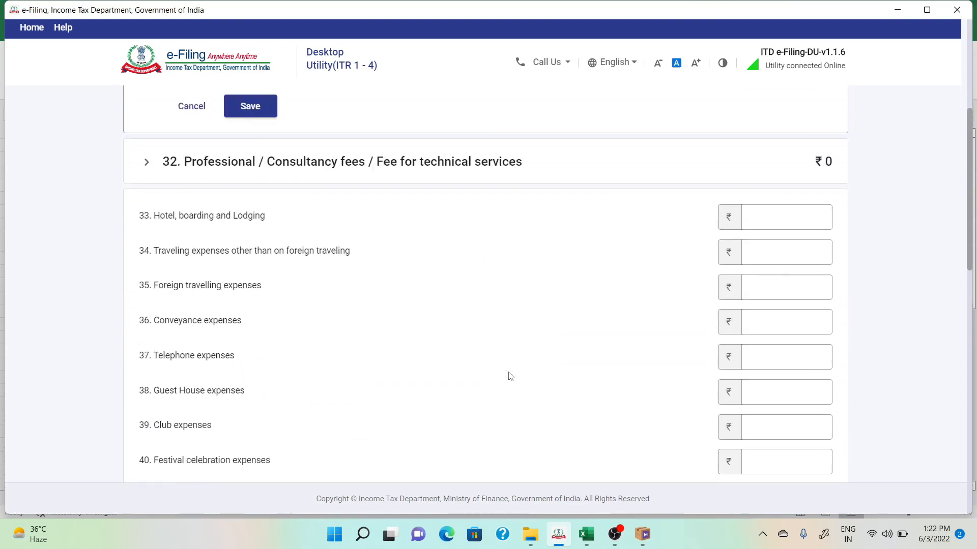
scroll(510, 376, down, 7)
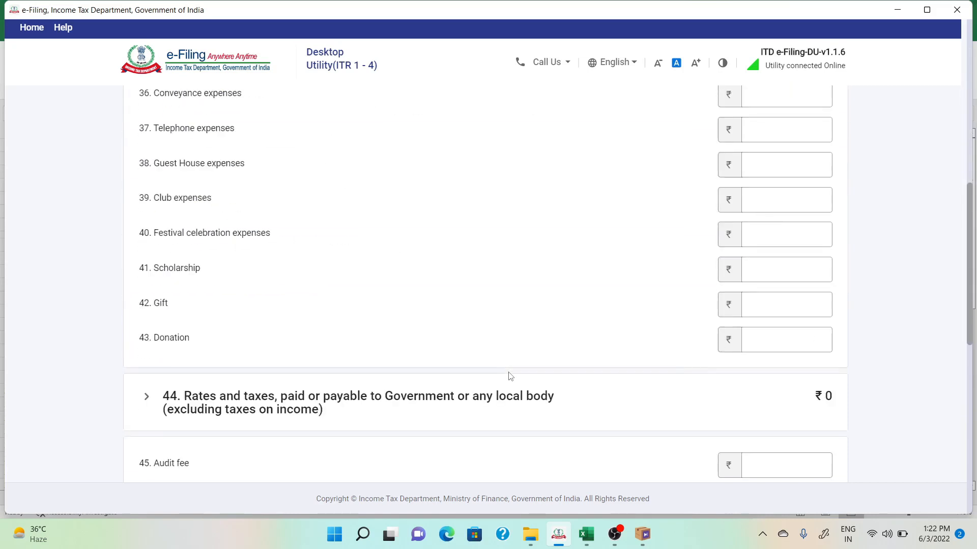
click(787, 329)
text(5000)
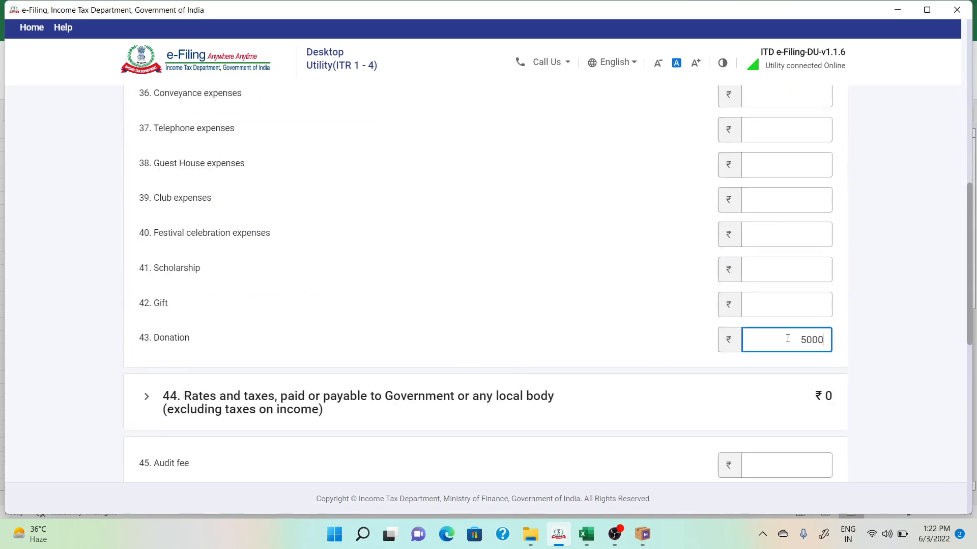
- Switch to Excel and highlight the Advertisement and Donation amounts yellow
key(alt+Tab)
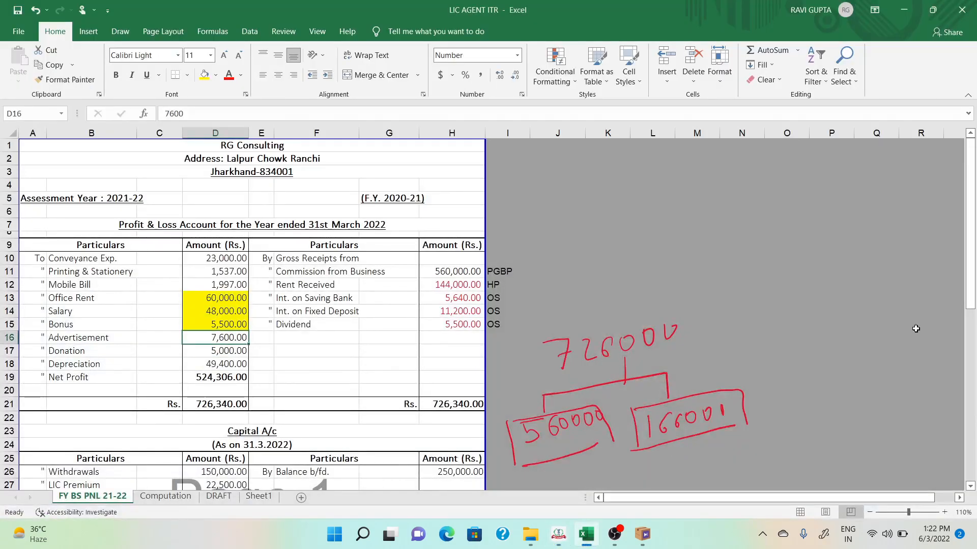
key(shift+Down)
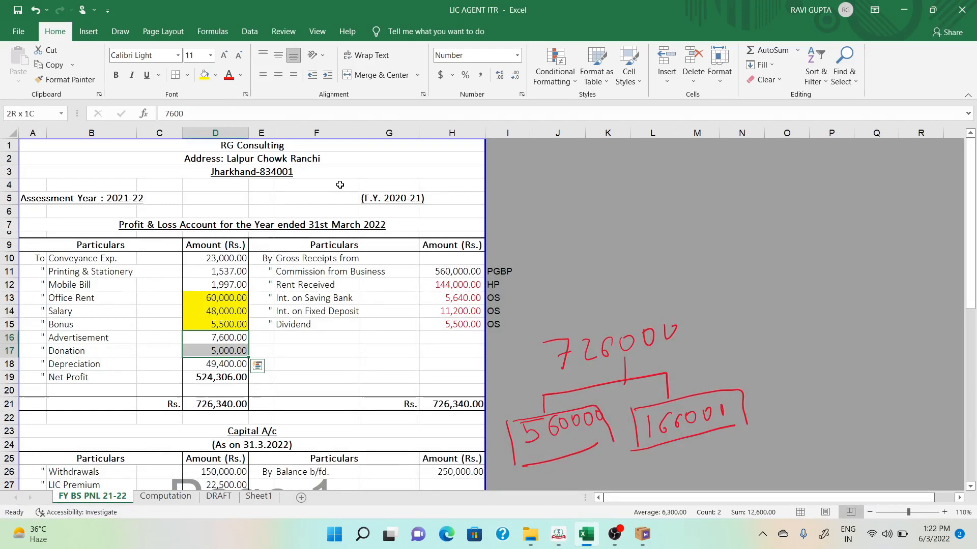
click(204, 74)
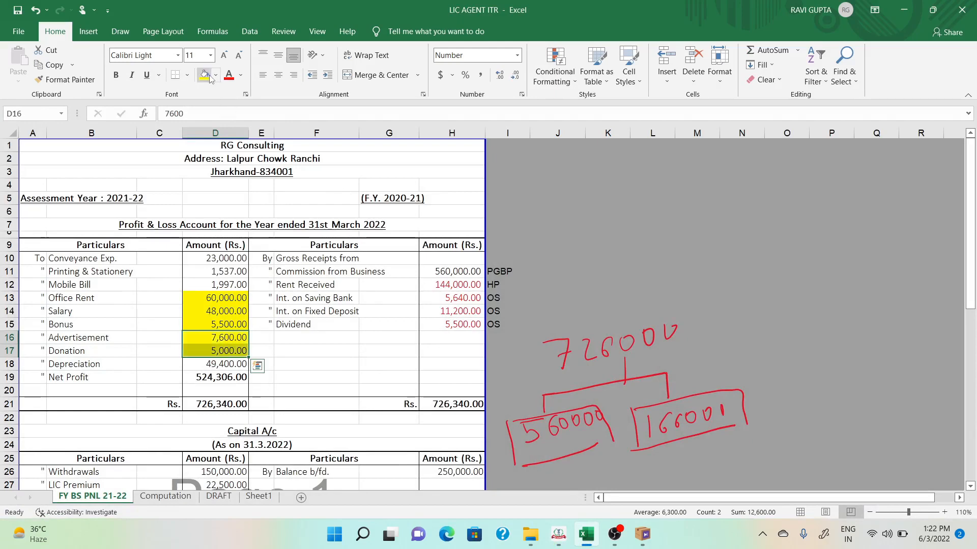
click(210, 283)
- Select Printing & Stationery among the unhighlighted expenses in Excel, and expand item 46, Other expenses, in the e-Filing utility
key(alt+Tab)
scroll(212, 288, down, 6)
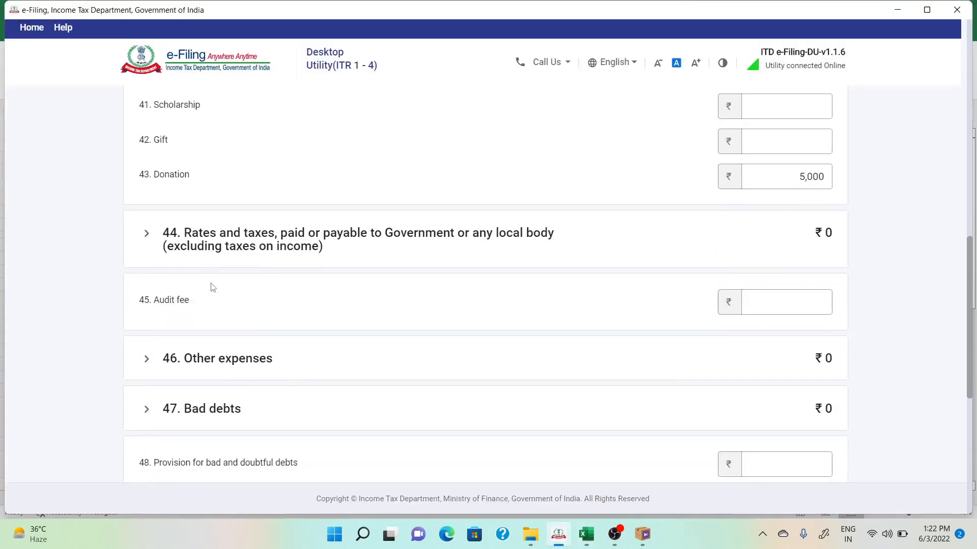
click(212, 287)
scroll(212, 287, up, 3)
key(alt+Tab)
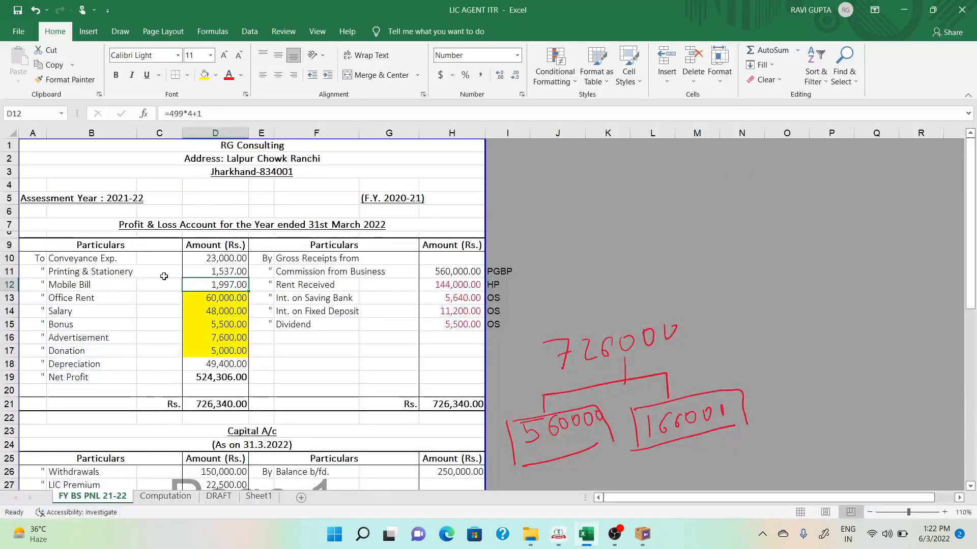
click(104, 286)
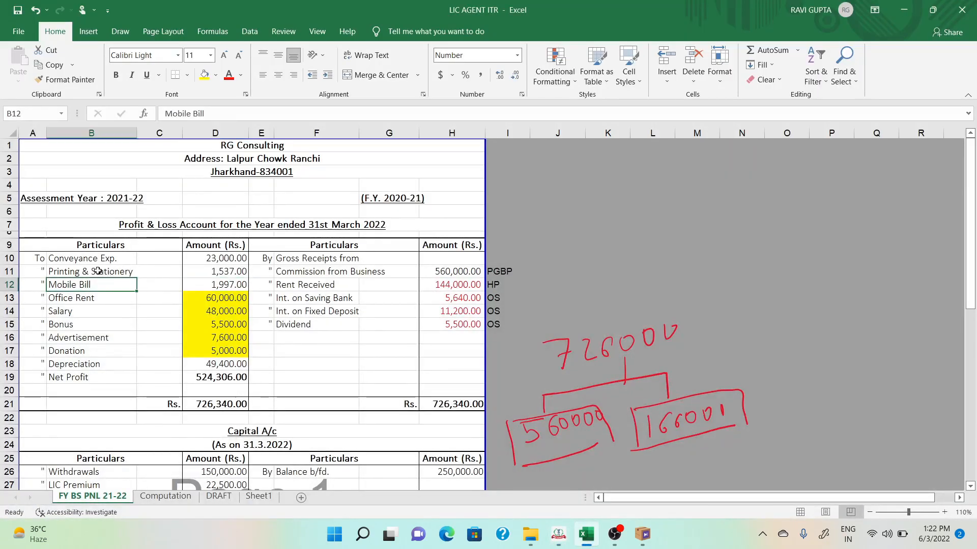
click(99, 270)
key(alt+Tab)
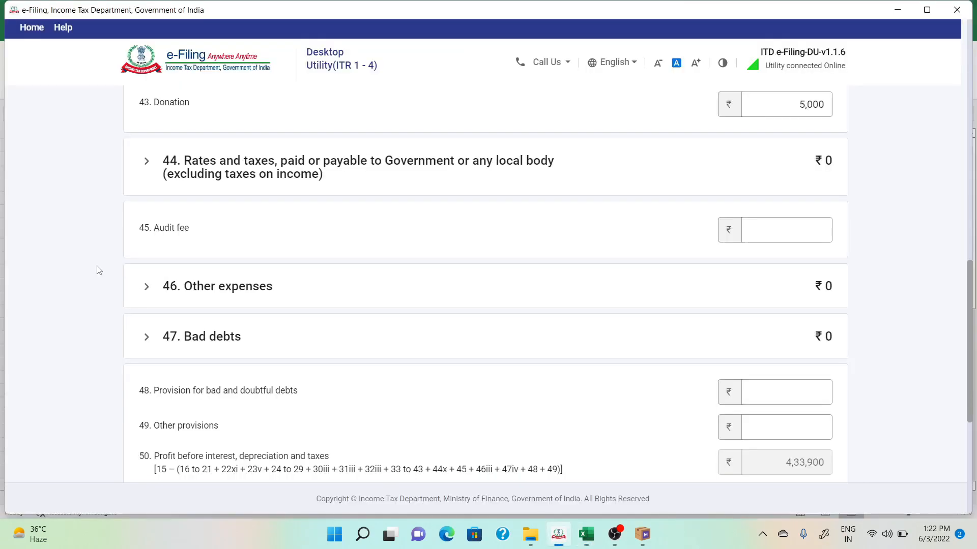
click(203, 293)
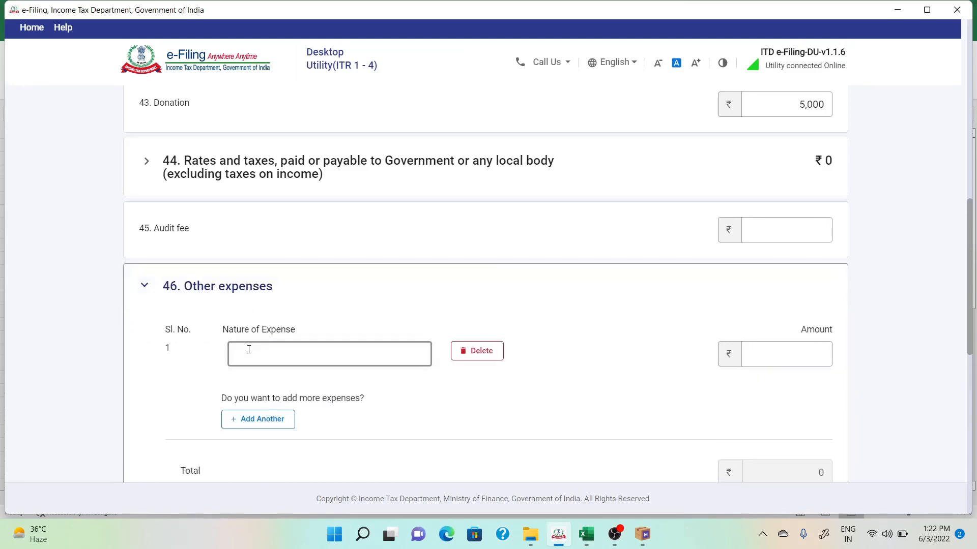
click(246, 352)
- Copy the Printing & Stationery label from Excel into the first Nature of Expense entry under Other expenses in the e-Filing utility
key(alt+Tab)
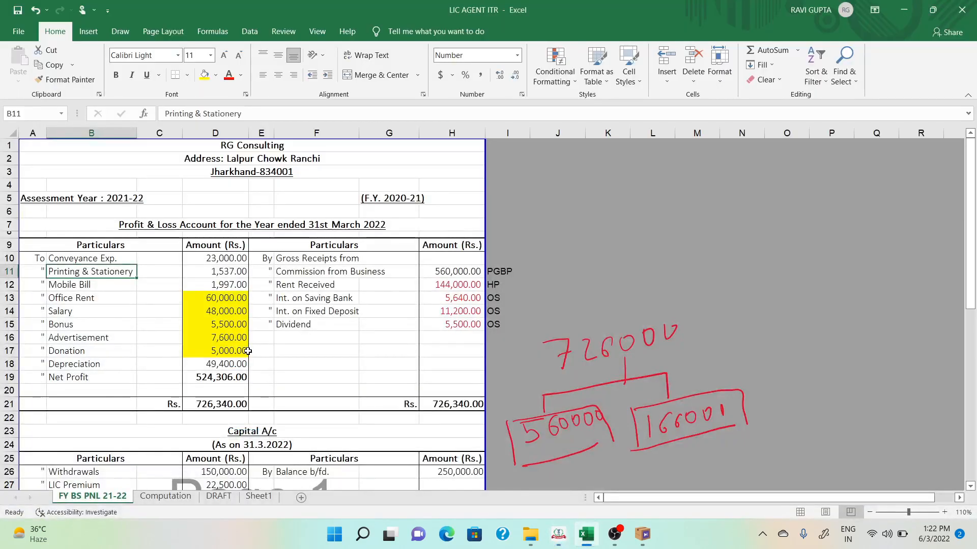
key(F2)
key(ctrl+shift+Left)
key(ctrl+shift+Left)
key(ctrl+shift+Left)
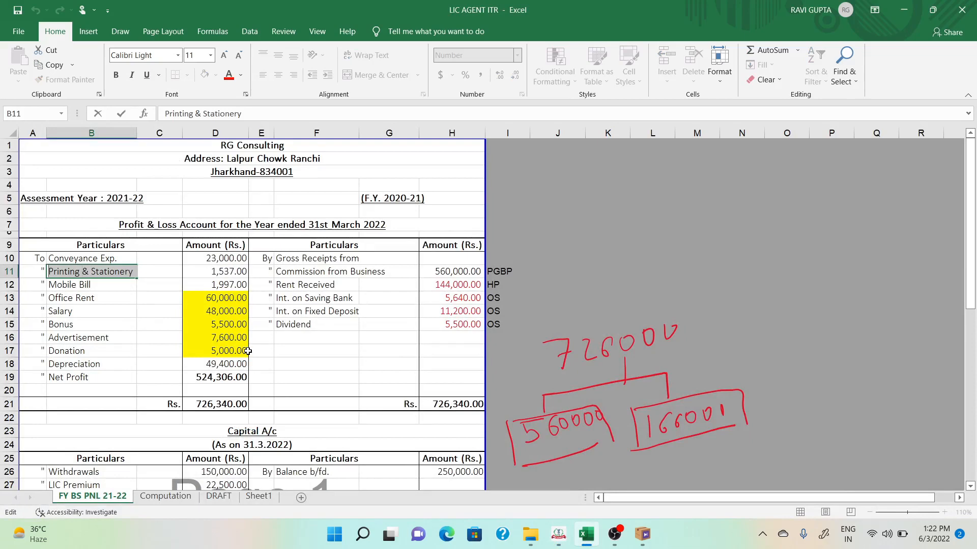
key(ctrl+c)
key(alt+Tab)
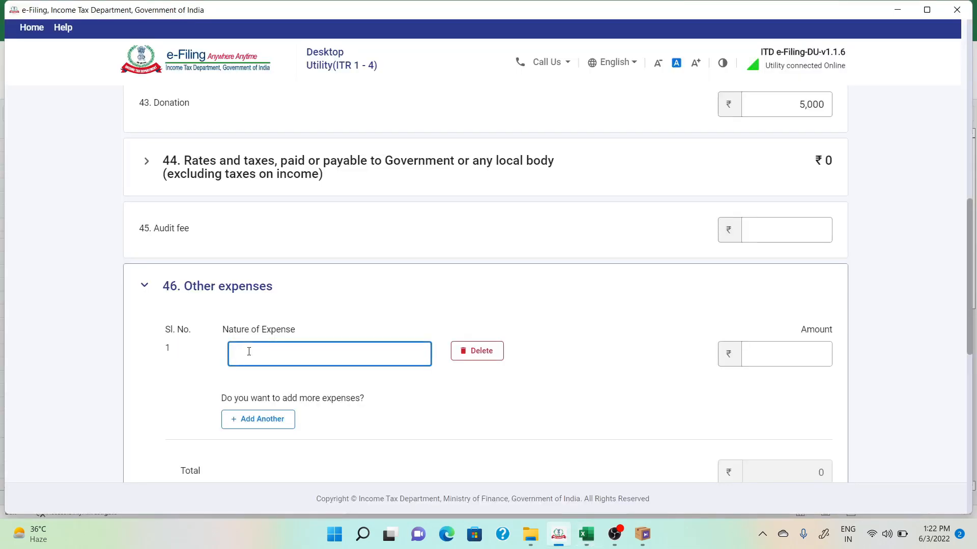
key(ctrl+v)
- Set the Printing & Stationery amount to 1,537 from the Excel profit and loss account
click(760, 363)
key(alt+Tab)
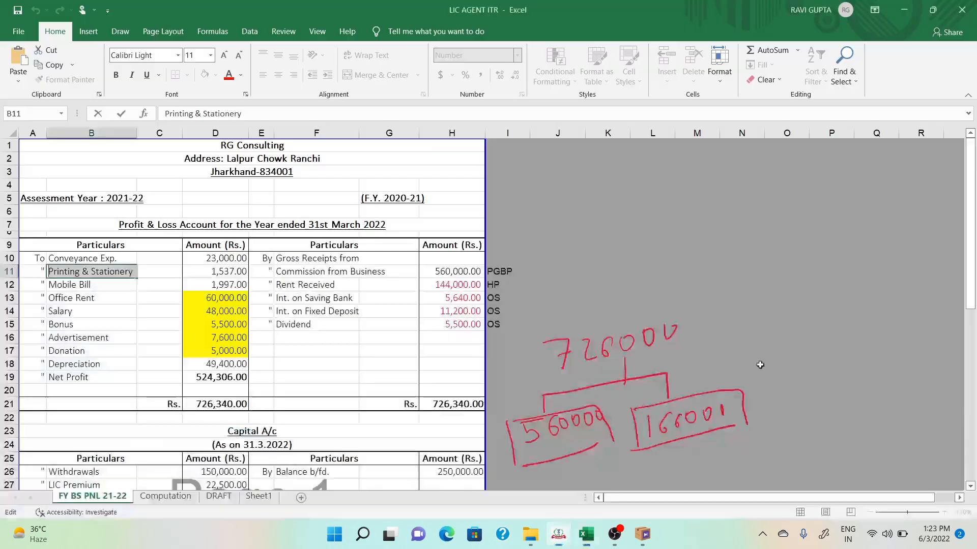
key(alt+Tab)
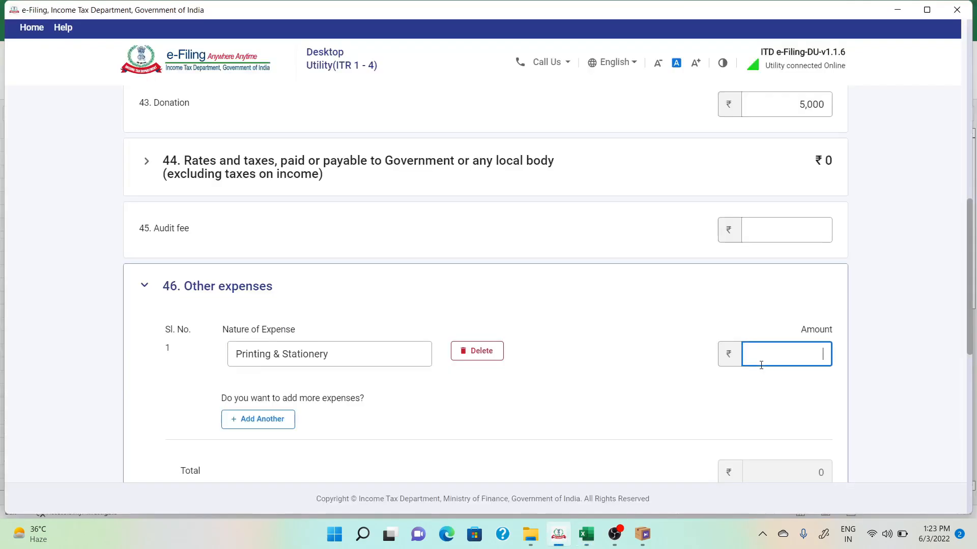
text(1537)
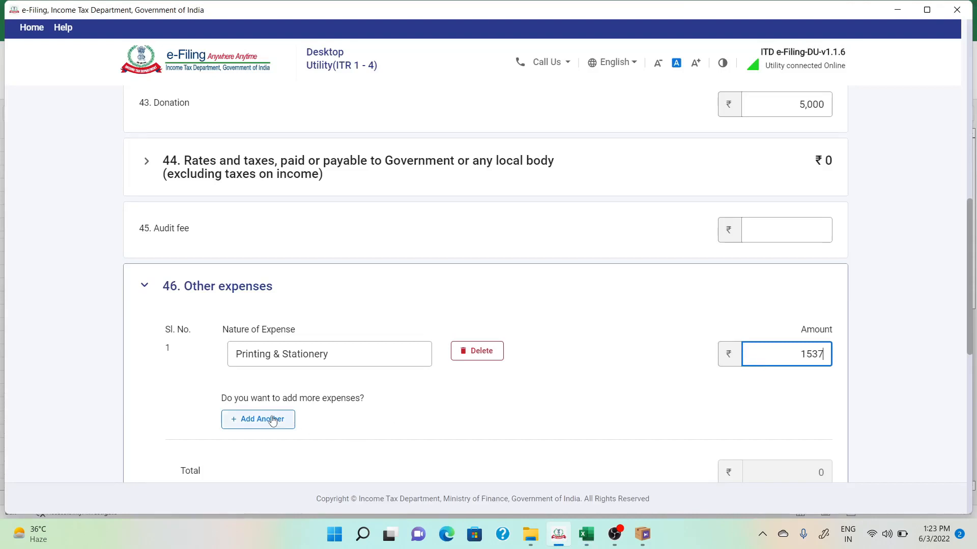
- Add Mobile Bill with an amount of 1,997 from Excel as the second other expense, and add a blank third row
click(273, 421)
click(258, 401)
key(alt+Tab)
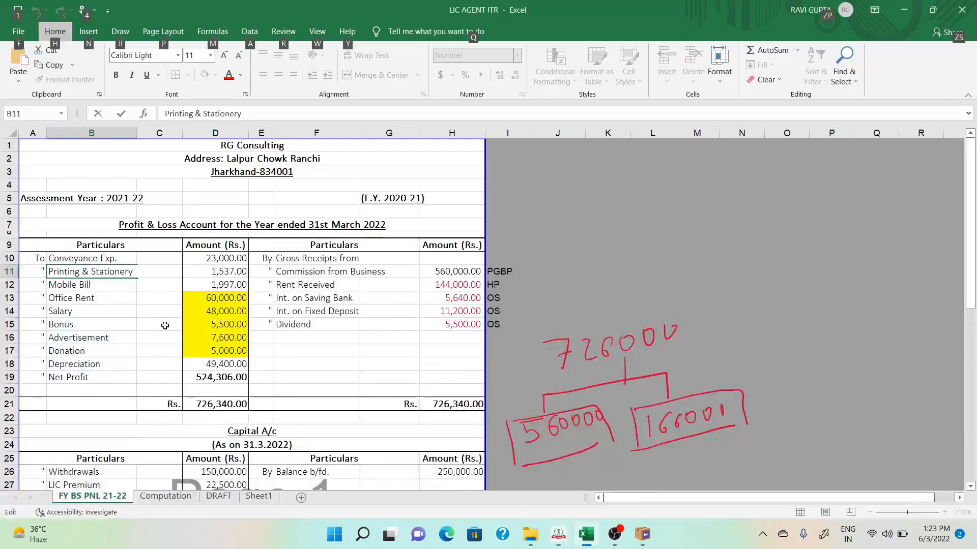
click(91, 289)
key(alt+Tab)
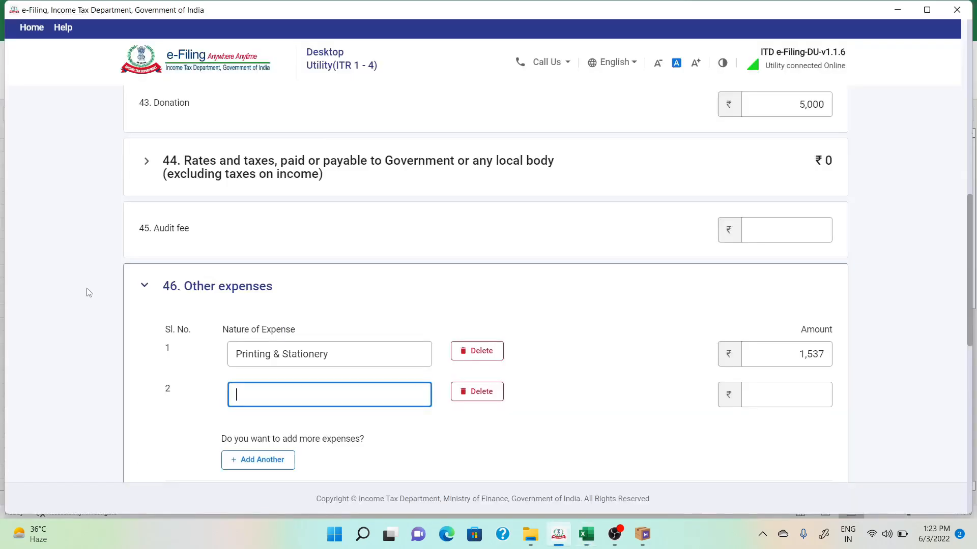
text(Mobile Bill)
click(779, 387)
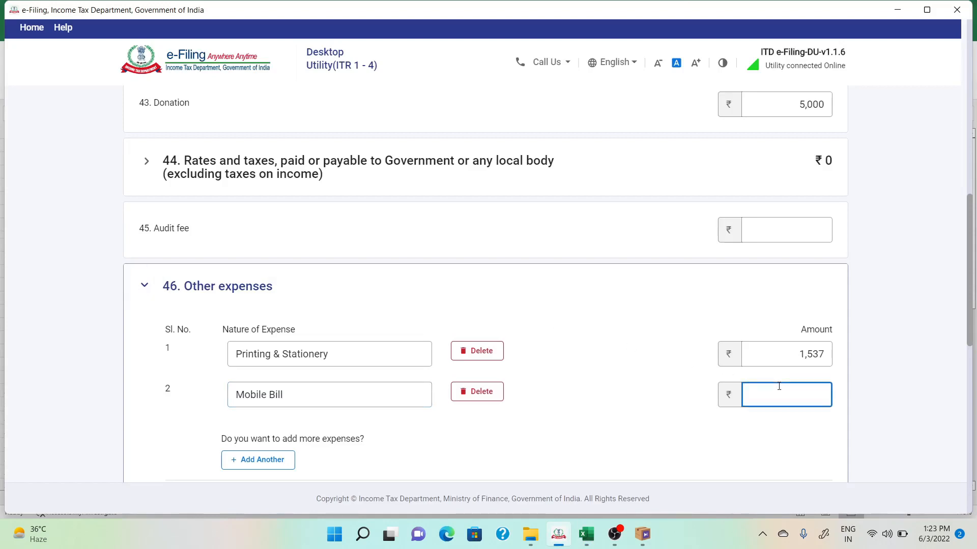
key(alt+Tab)
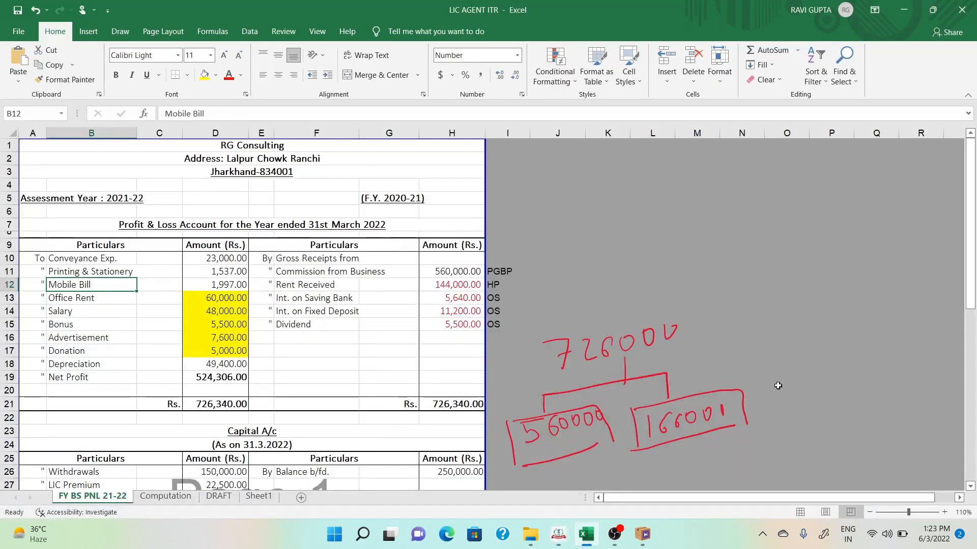
key(alt+Tab)
text(19)
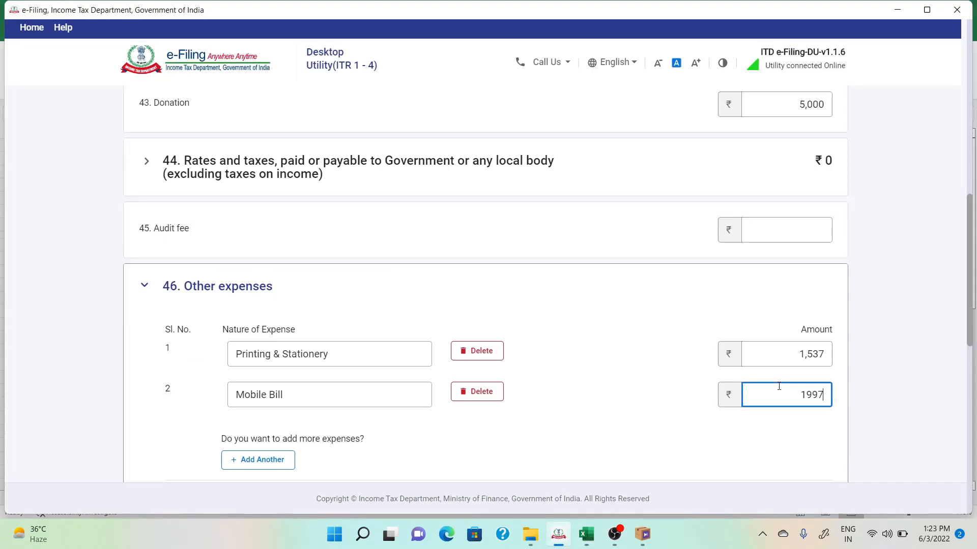
click(285, 466)
- Set item 36, Conveyance expenses, to 23,000 from the Conveyance Exp. amount in Excel
scroll(562, 340, up, 10)
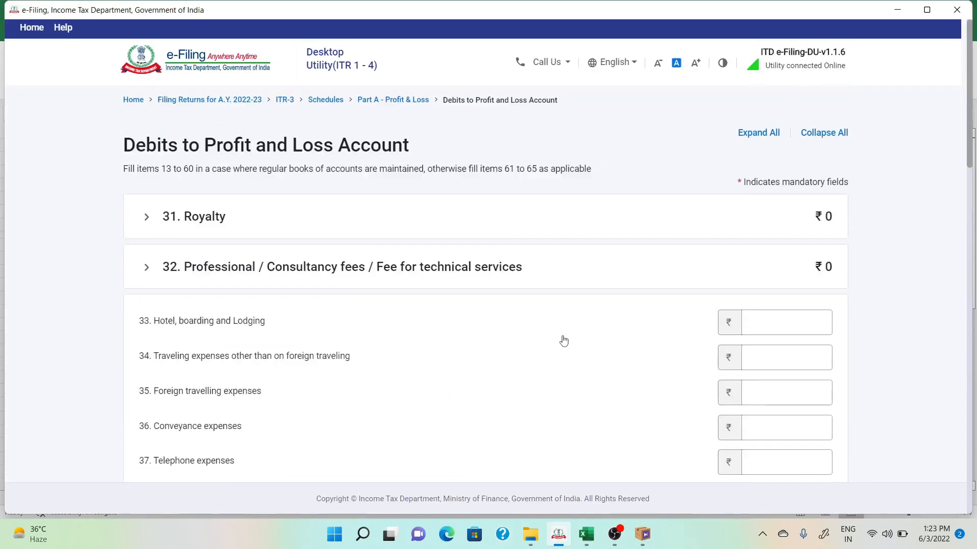
scroll(564, 340, down, 4)
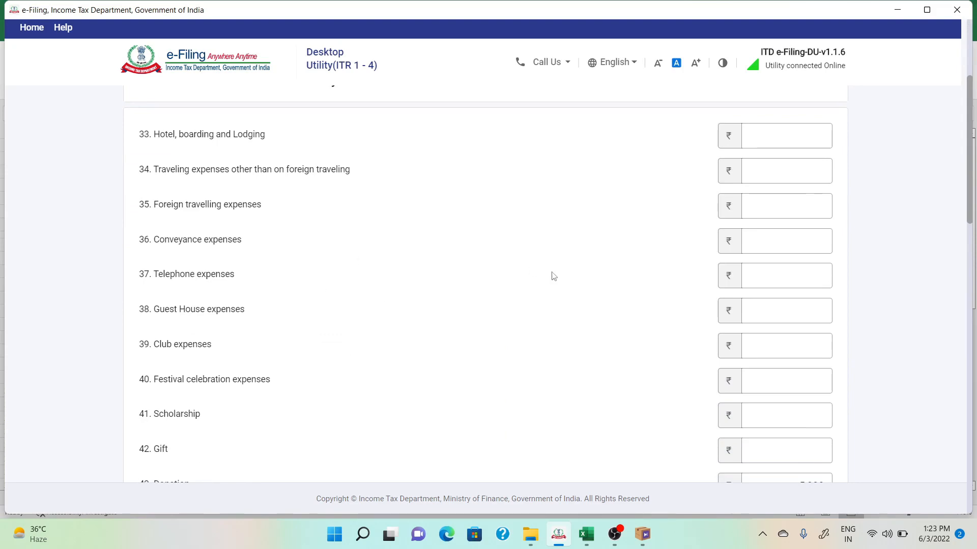
click(757, 252)
key(alt+Tab)
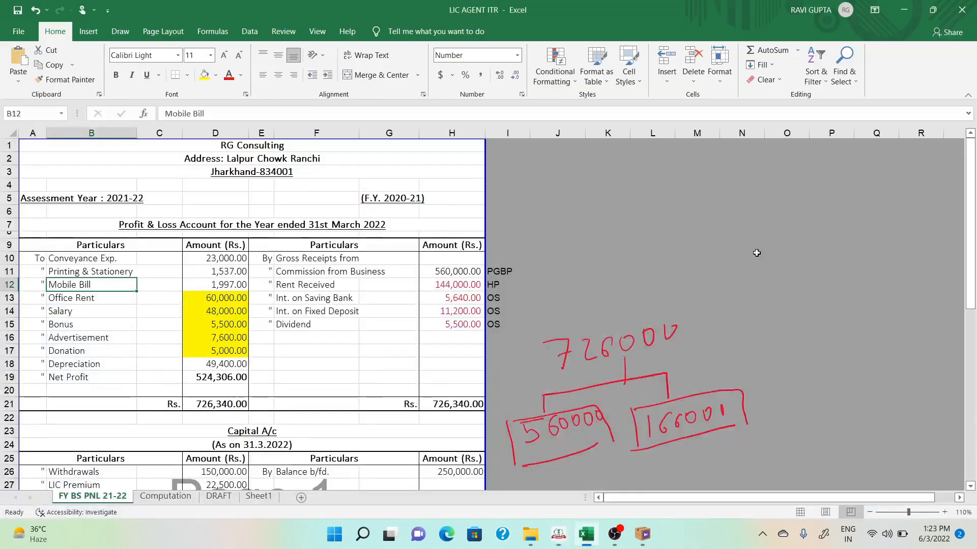
key(Up)
key(Up)
key(Right)
key(Right)
key(ctrl+c)
key(alt+Tab)
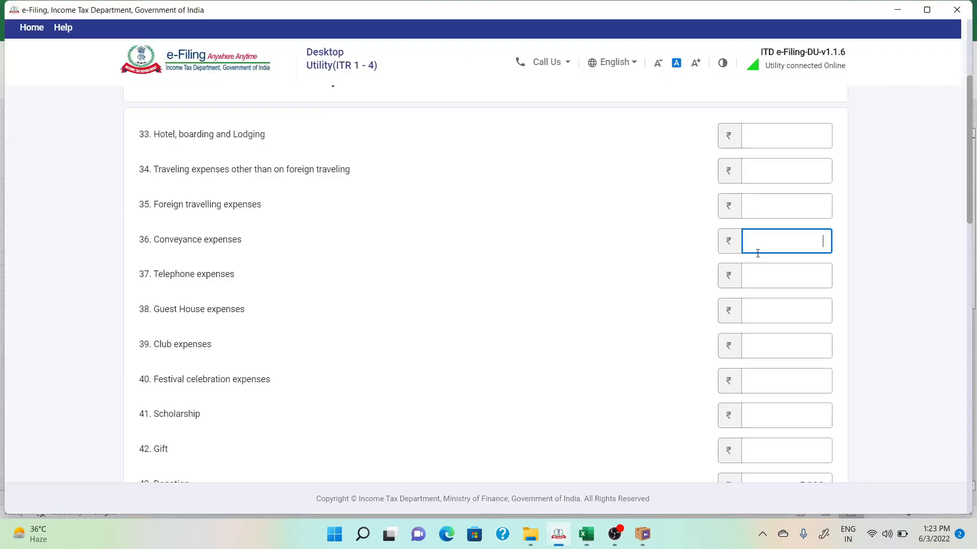
text(23000)
click(926, 257)
- Delete the blank third row under Other expenses and save the section
scroll(892, 262, down, 8)
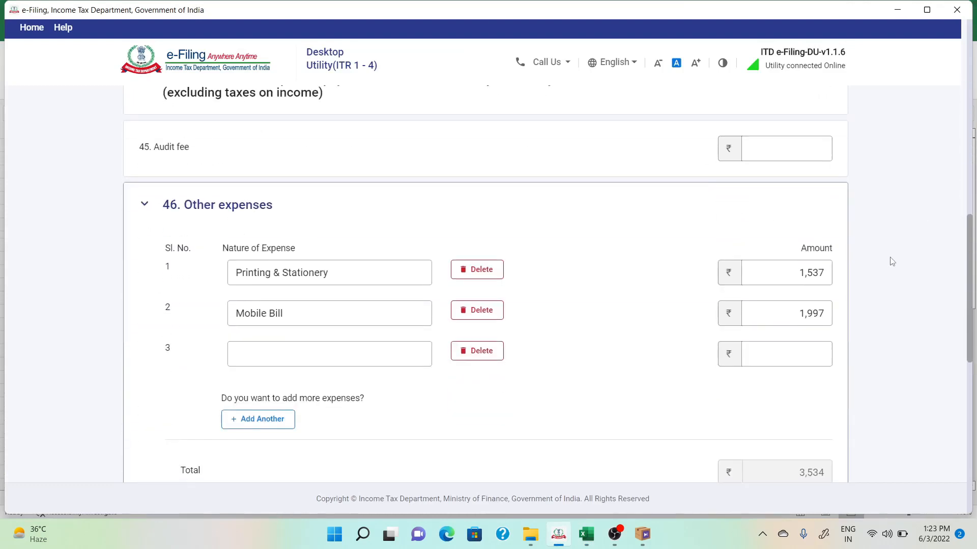
click(502, 351)
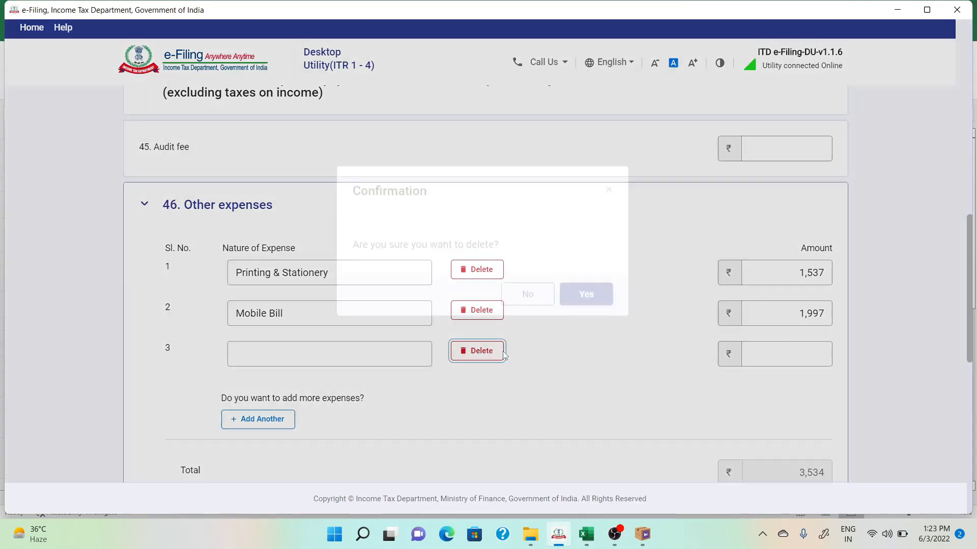
click(578, 319)
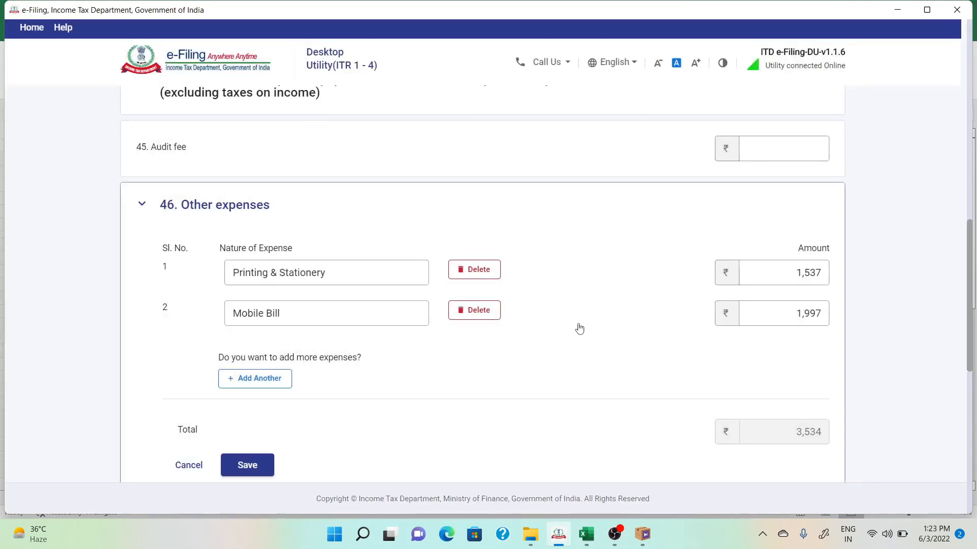
scroll(546, 318, down, 4)
click(245, 238)
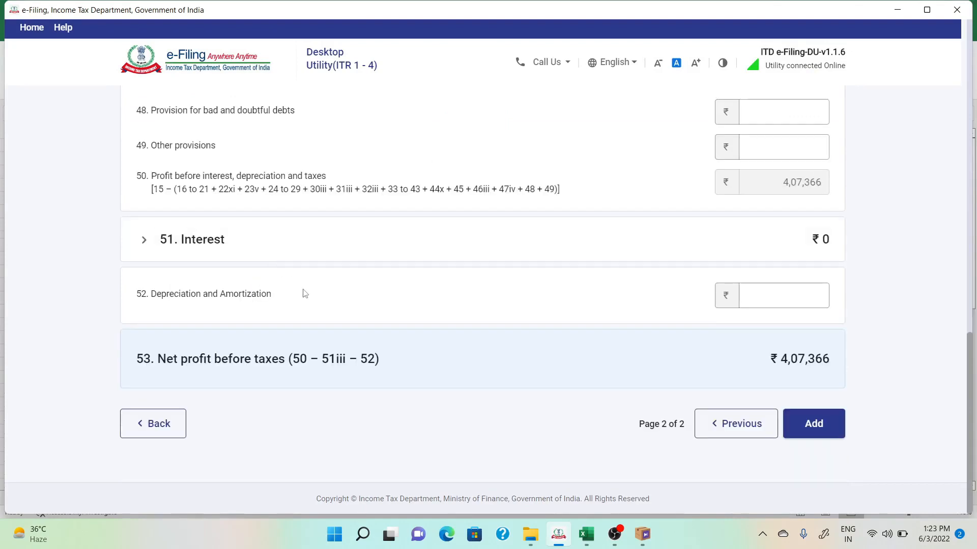
- Set item 52, Depreciation and Amortization, to 49,400, and switch to Excel
click(788, 297)
text(49400)
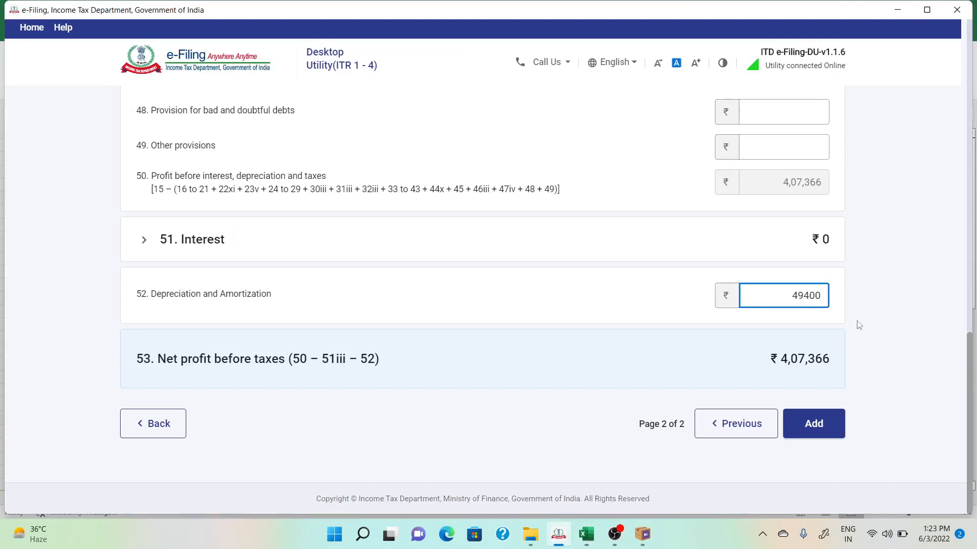
click(888, 334)
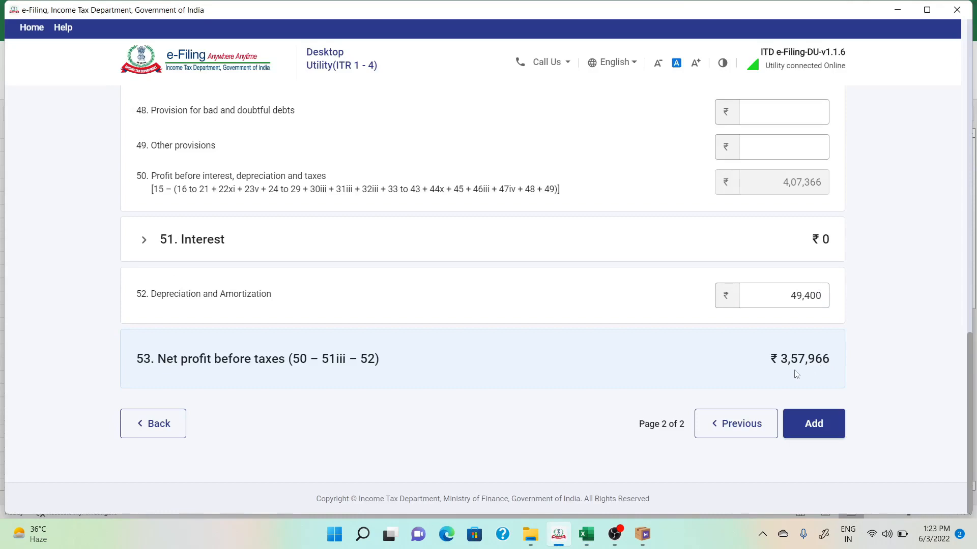
key(alt+Tab)
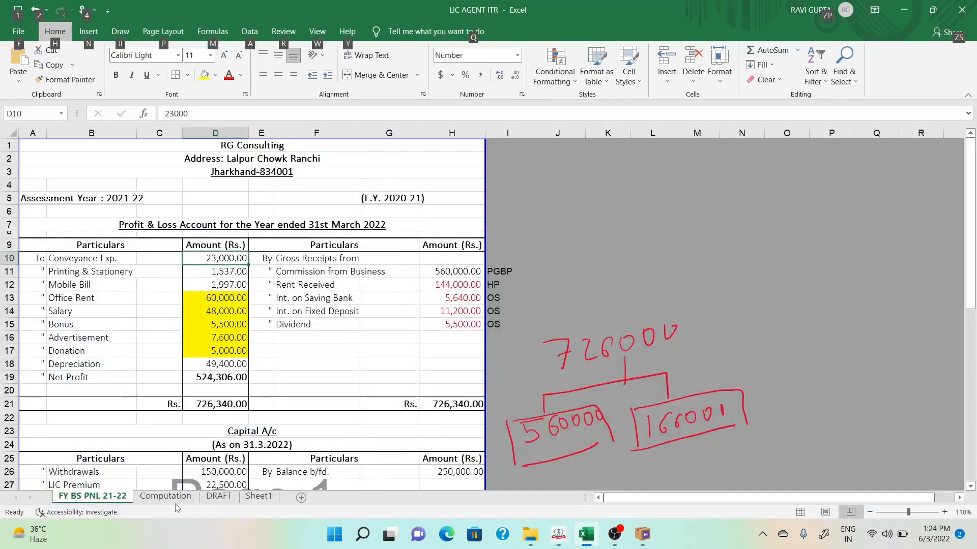
- Check the income from business and profession on the Computation sheet, and switch back to the e-Filing utility
click(165, 496)
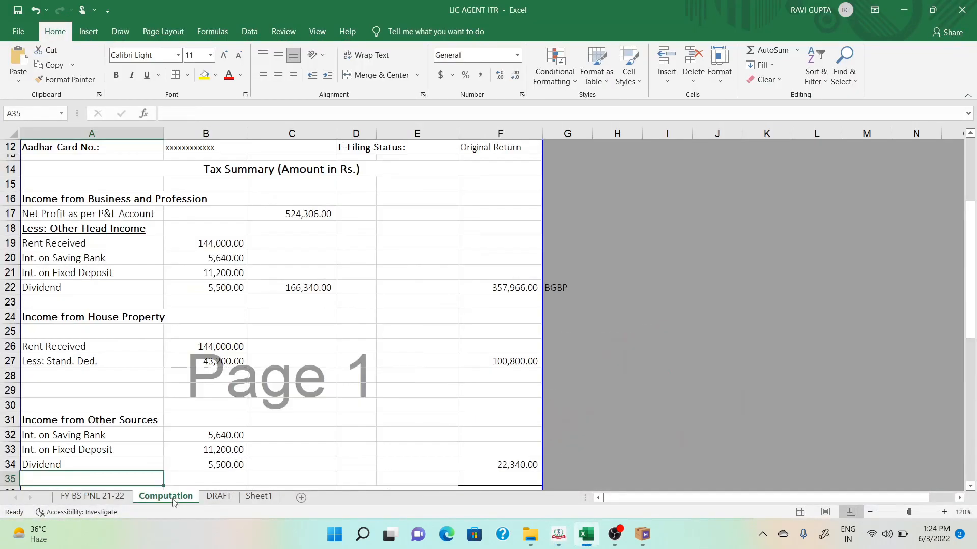
click(513, 288)
key(alt+Tab)
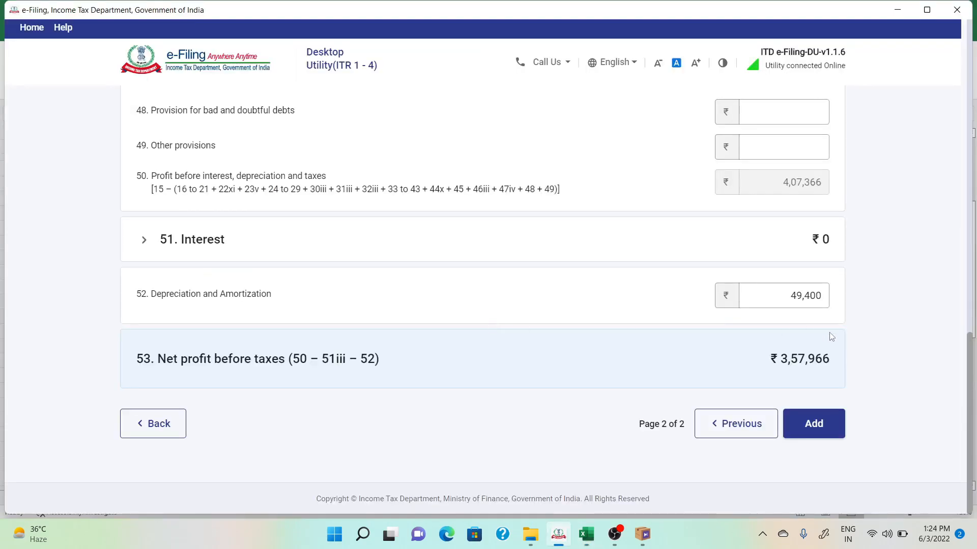
- Add the completed debits to the profit and loss account and confirm the Part A - P & L schedule
click(813, 432)
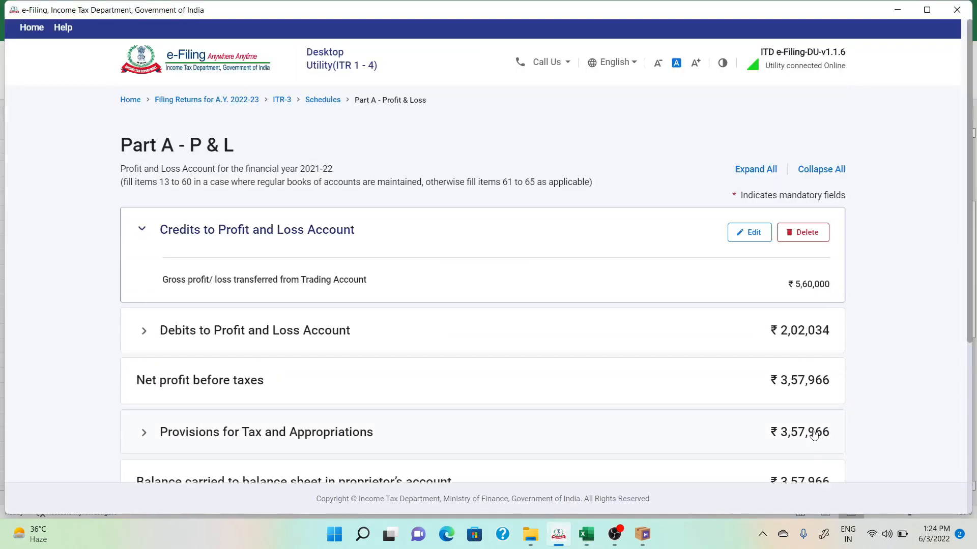
scroll(662, 294, down, 5)
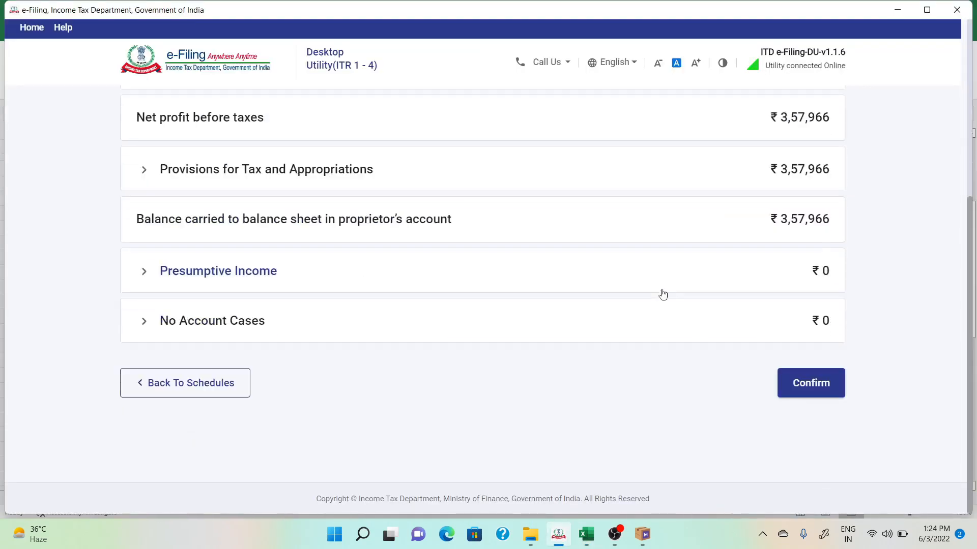
click(809, 376)
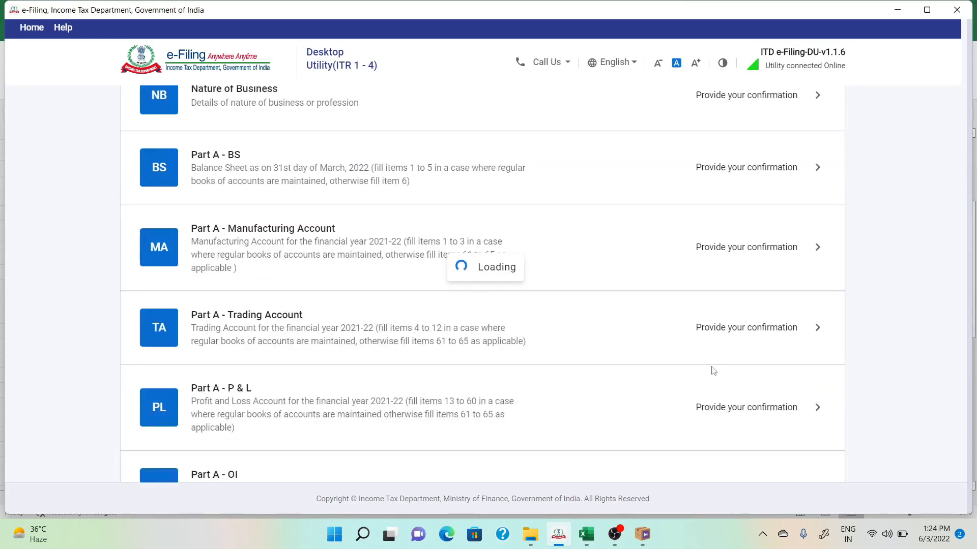
- Start a new property in Schedule House Property and fill in its address, town/city and postal code
scroll(411, 346, down, 5)
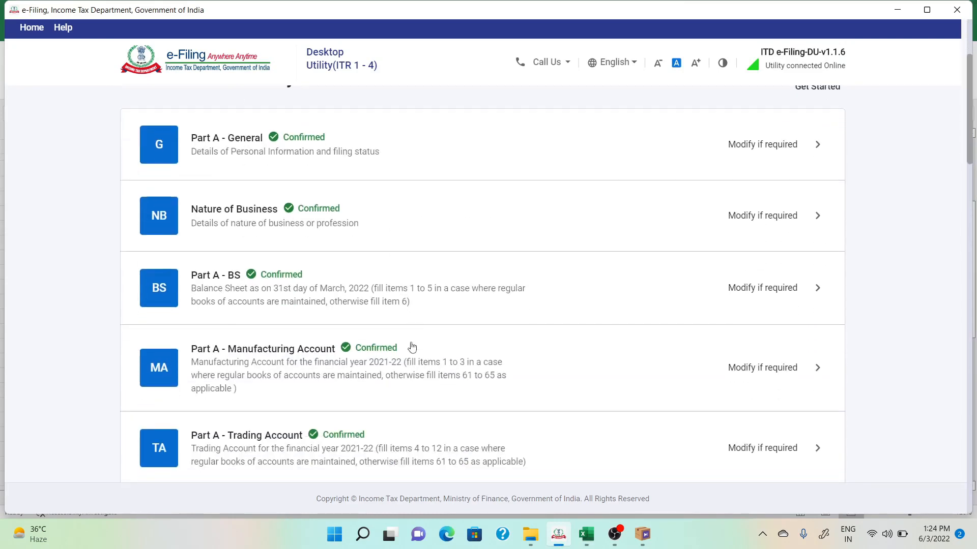
scroll(411, 345, down, 5)
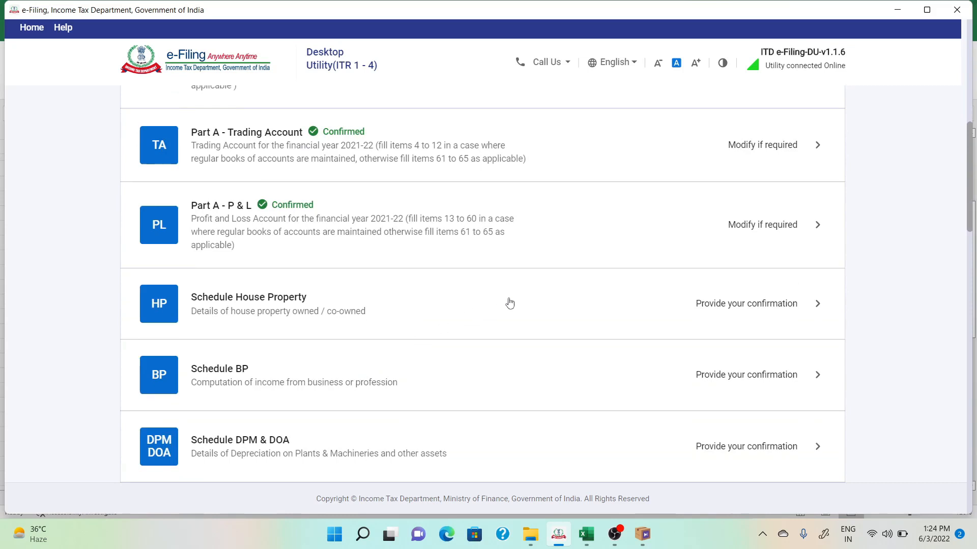
click(510, 304)
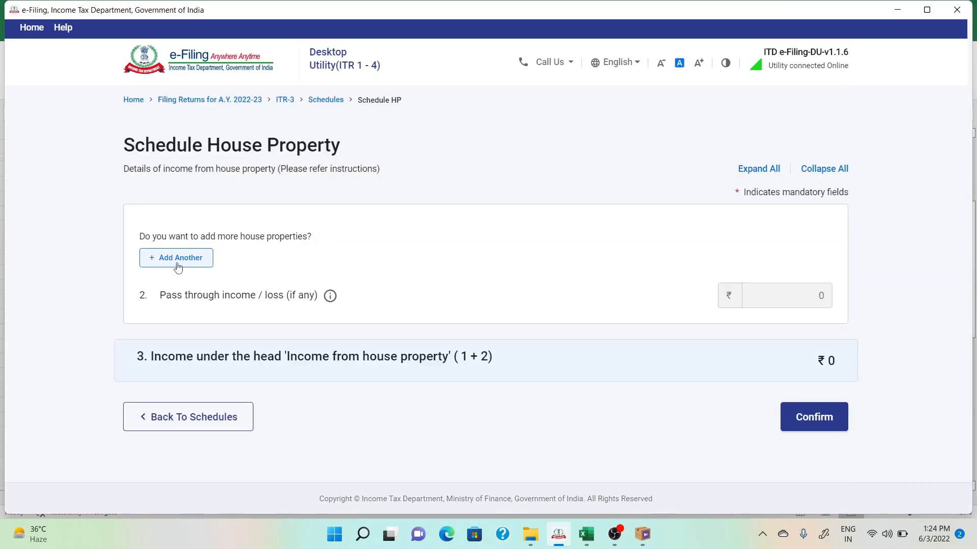
click(177, 265)
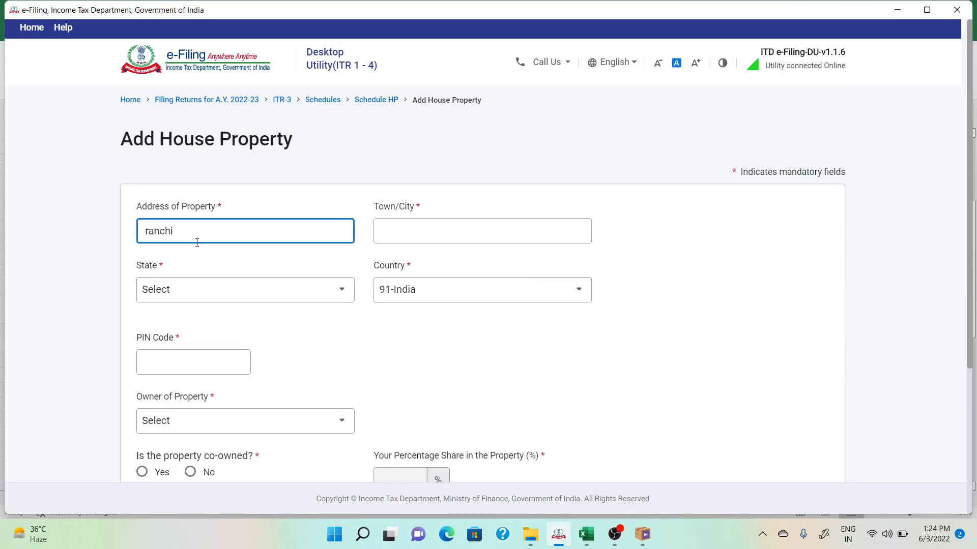
click(396, 235)
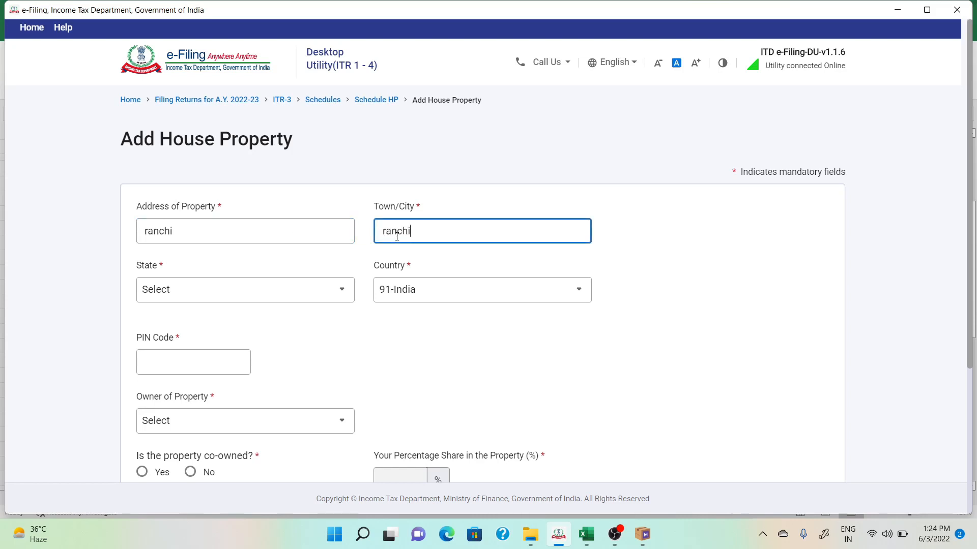
click(304, 294)
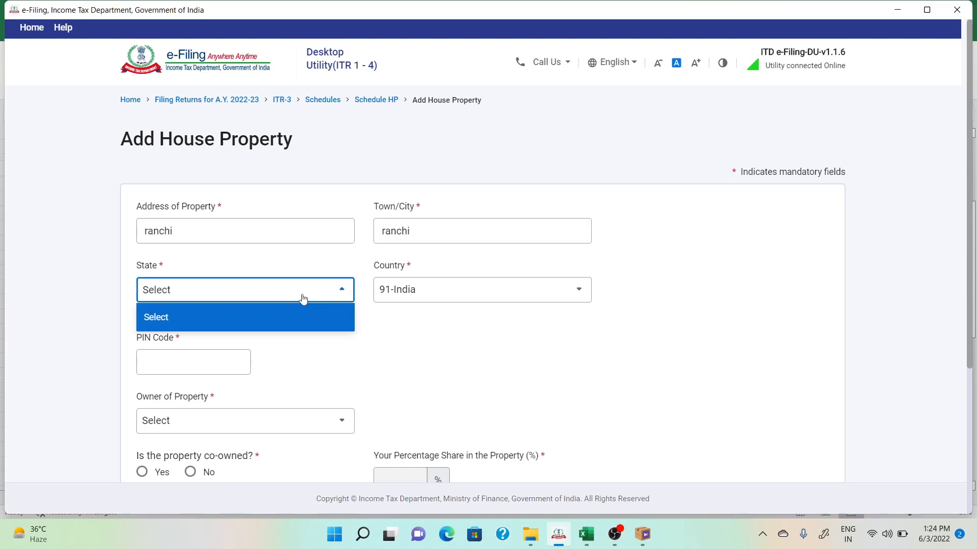
click(219, 360)
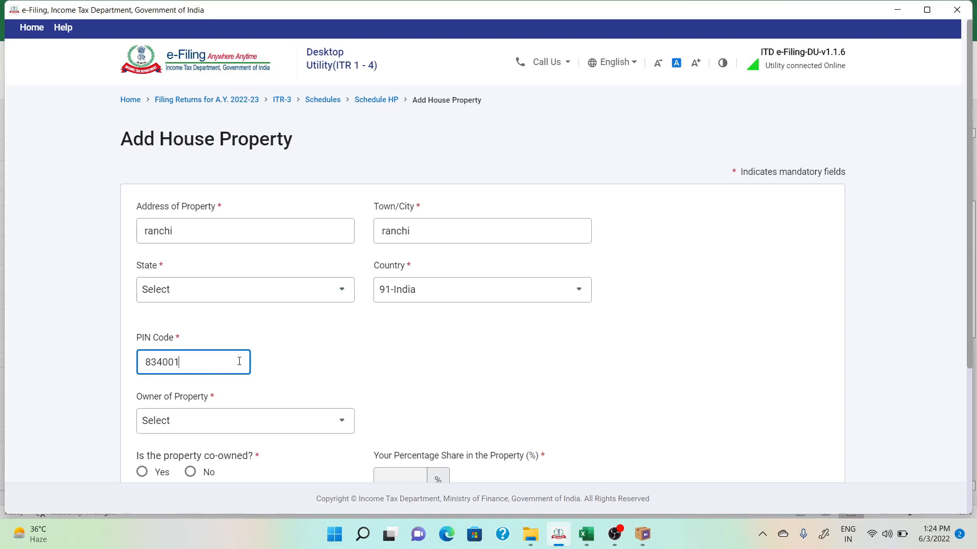
click(282, 369)
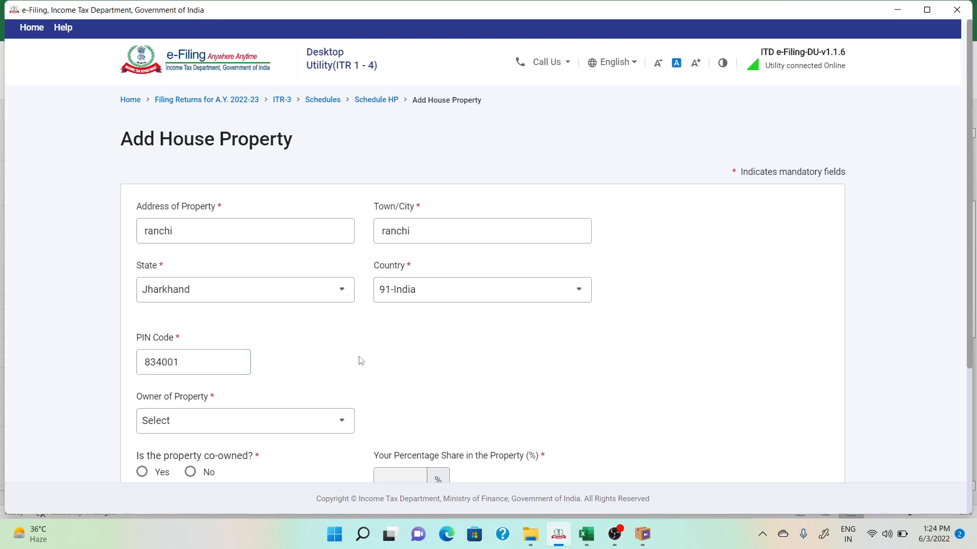
- Set the property's owner to Self, mark it as not co-owned, and choose Let out as the house property type
click(251, 433)
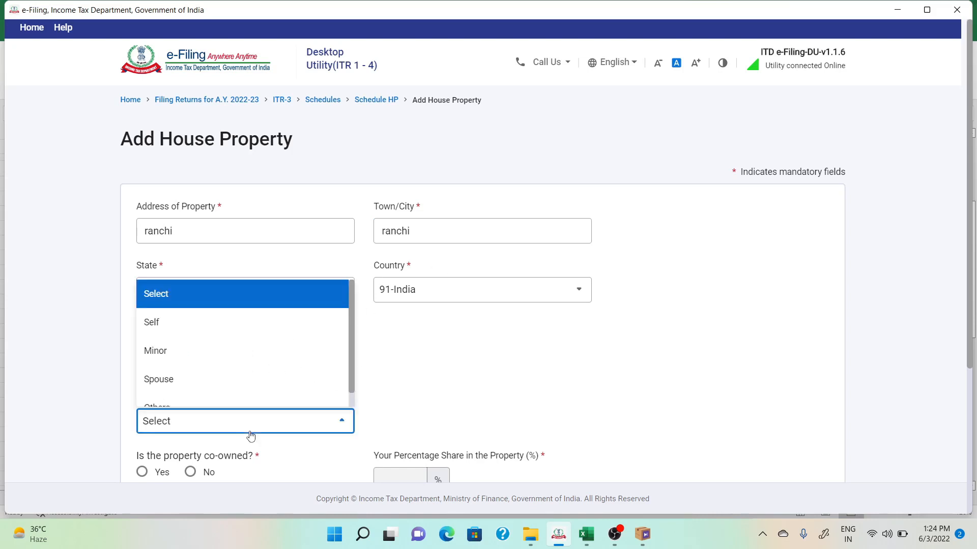
click(215, 333)
scroll(358, 353, down, 4)
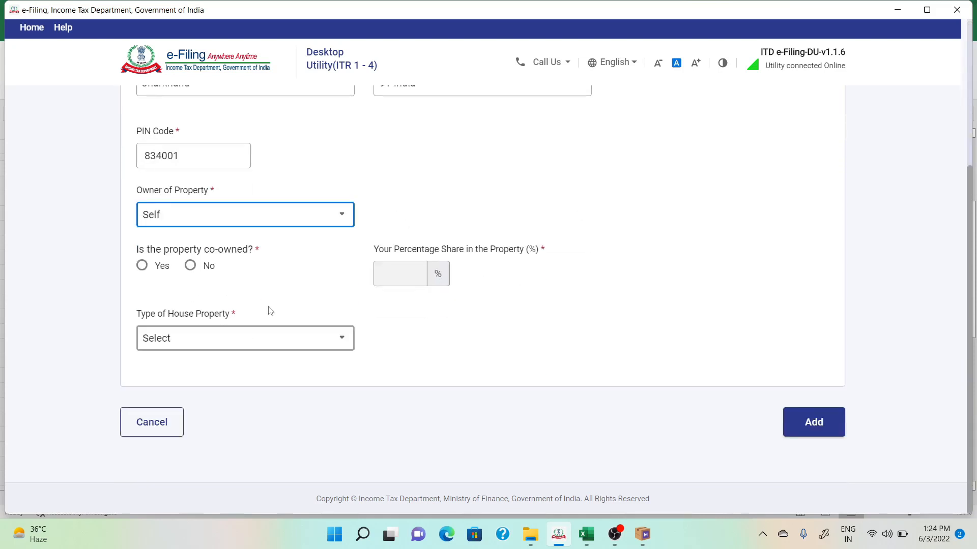
click(191, 266)
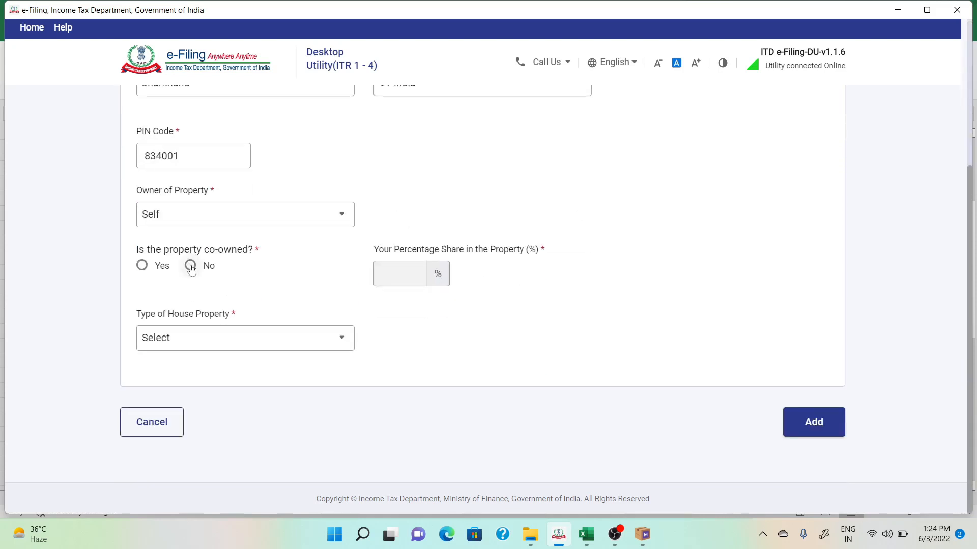
click(190, 266)
click(217, 337)
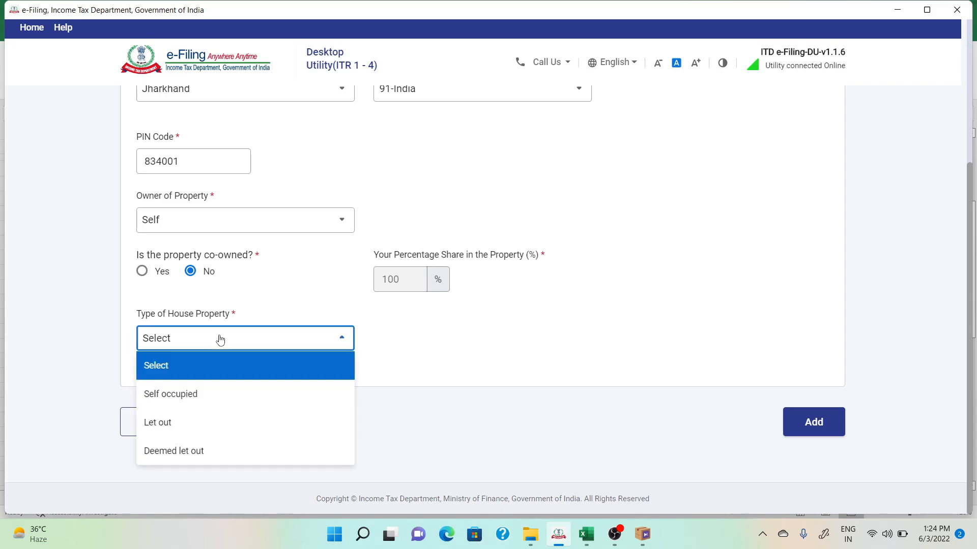
click(180, 436)
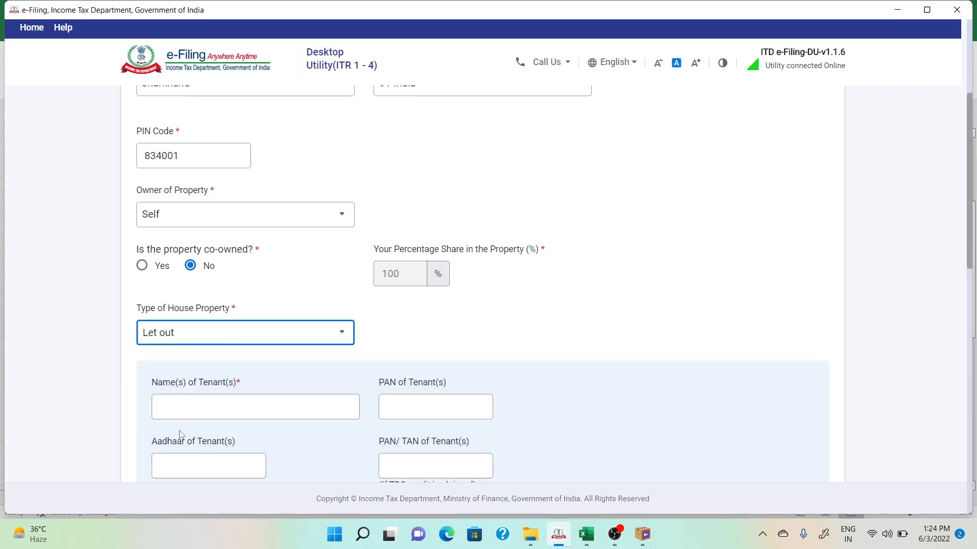
- Enter RG consulting as the tenant's name and save the tenant entry
scroll(213, 410, down, 2)
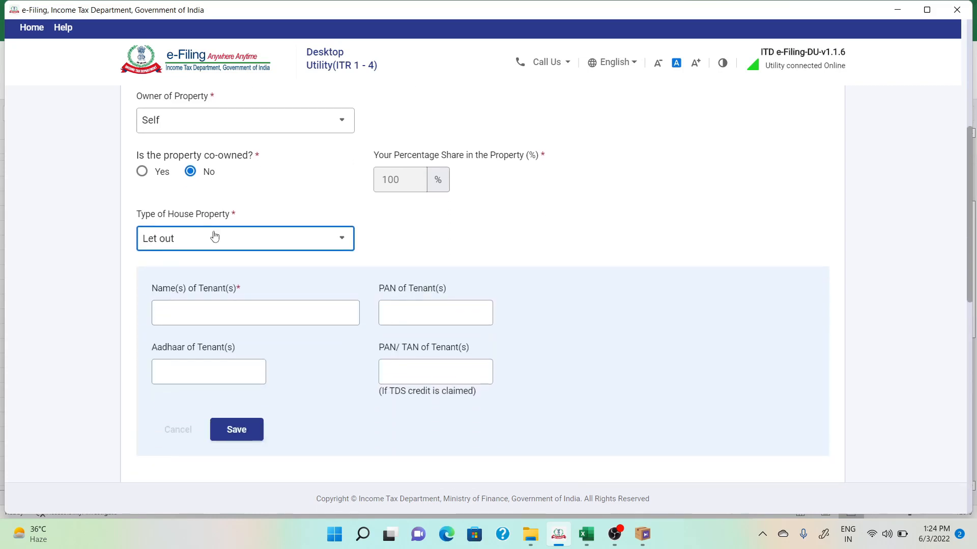
click(203, 317)
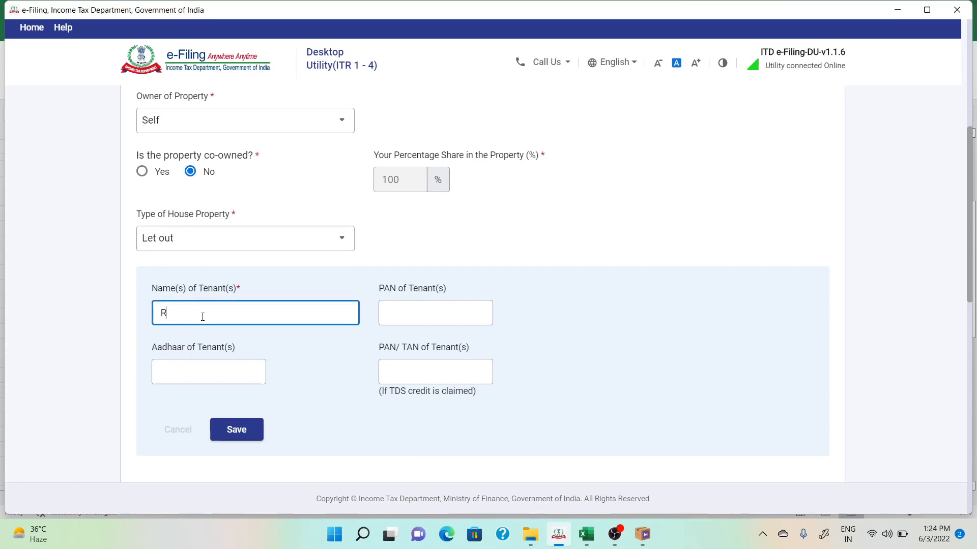
text(RG consulting)
click(251, 431)
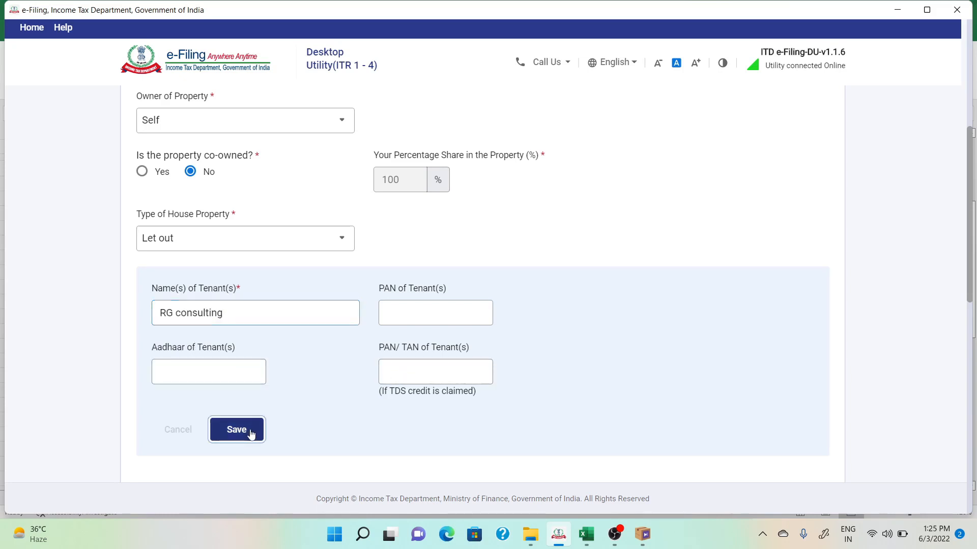
- Set the gross rent received to 1,44,000 from the Rent Received amount in Excel
scroll(365, 381, down, 3)
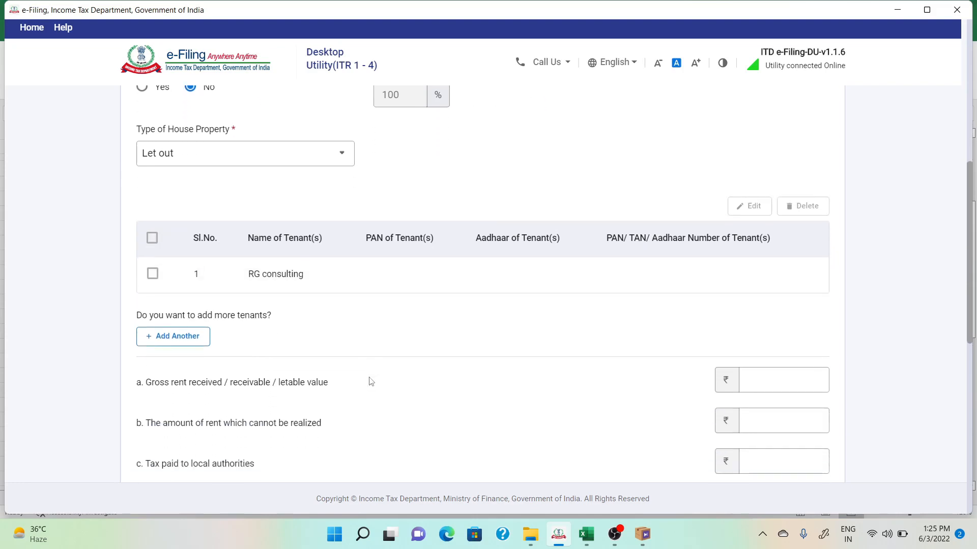
click(814, 269)
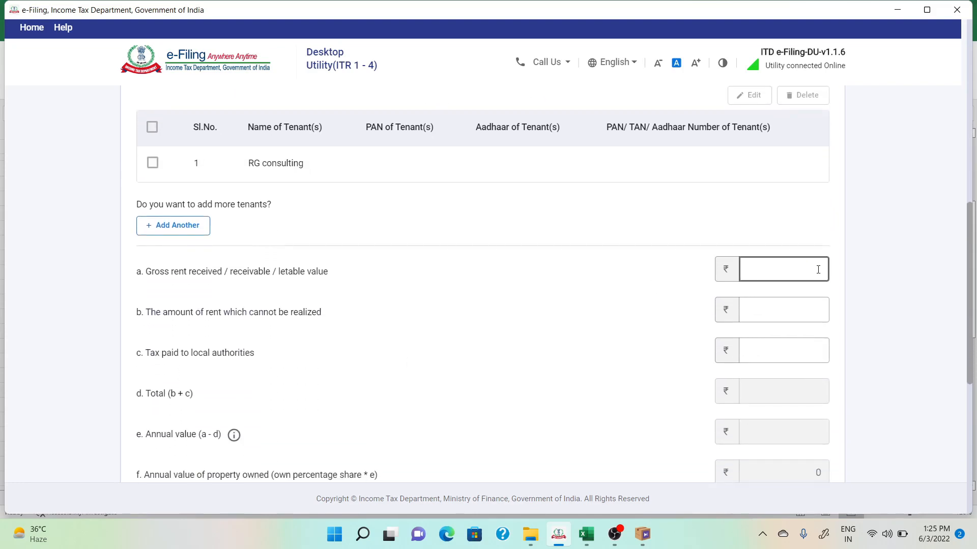
key(alt+Tab)
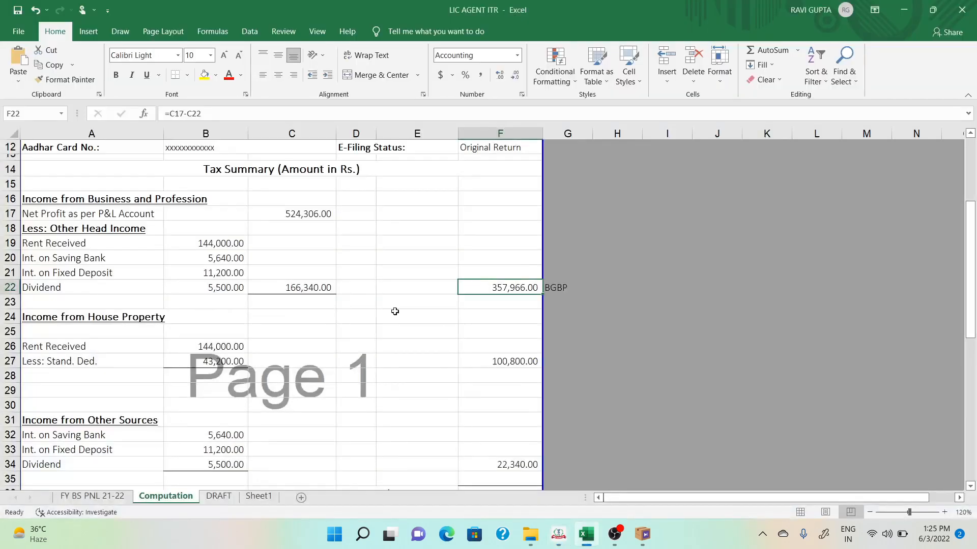
key(alt+Tab)
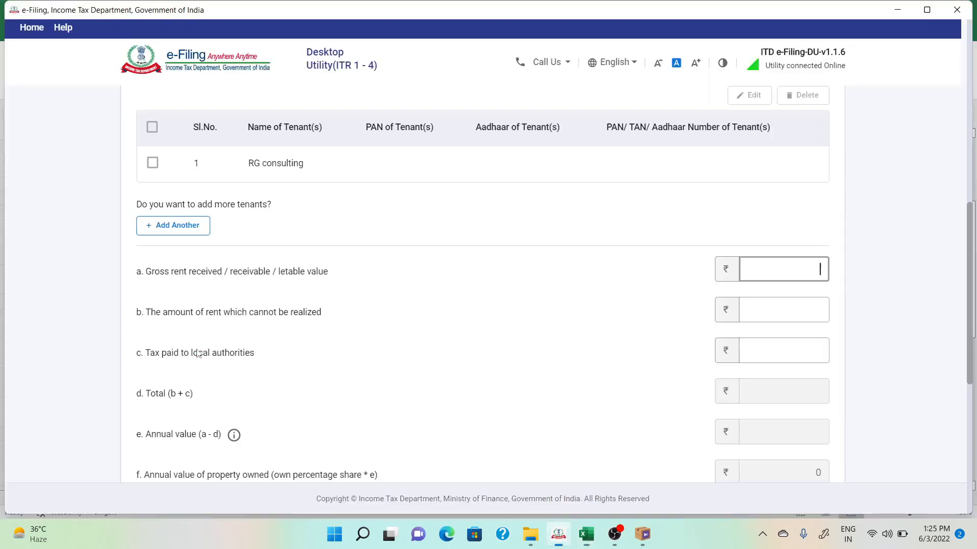
text(144)
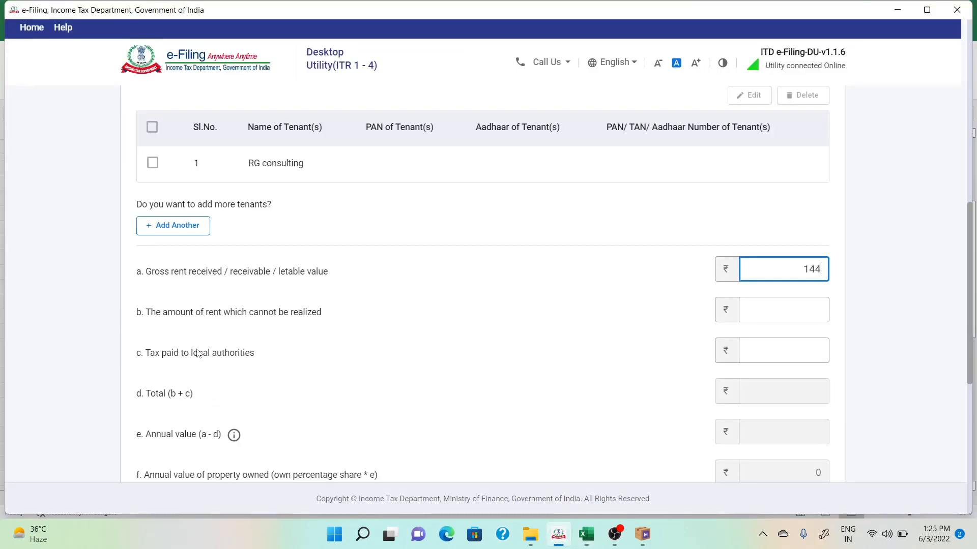
text(000)
click(902, 319)
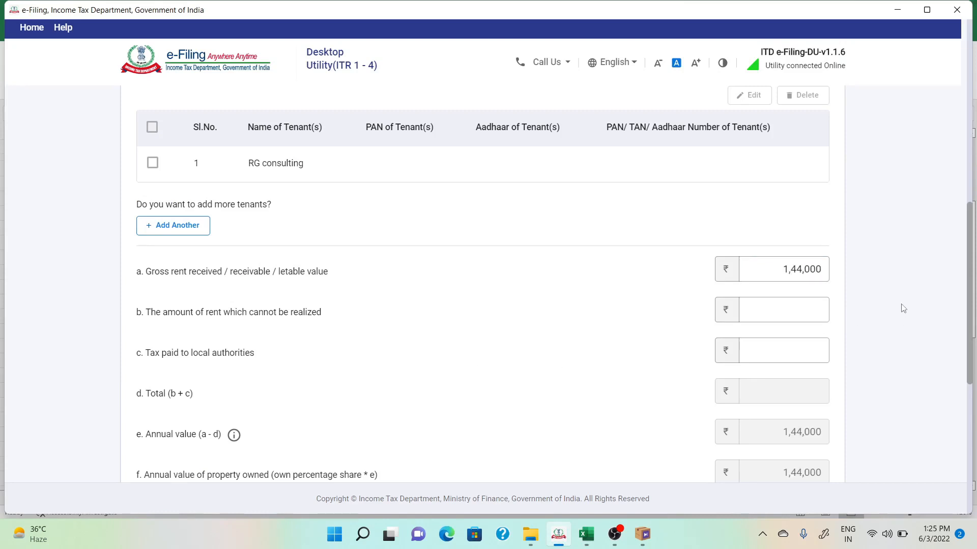
- Compare the calculated income from house property with the amount on the Computation sheet in Excel, and return to the utility
scroll(903, 308, down, 5)
scroll(903, 308, down, 1)
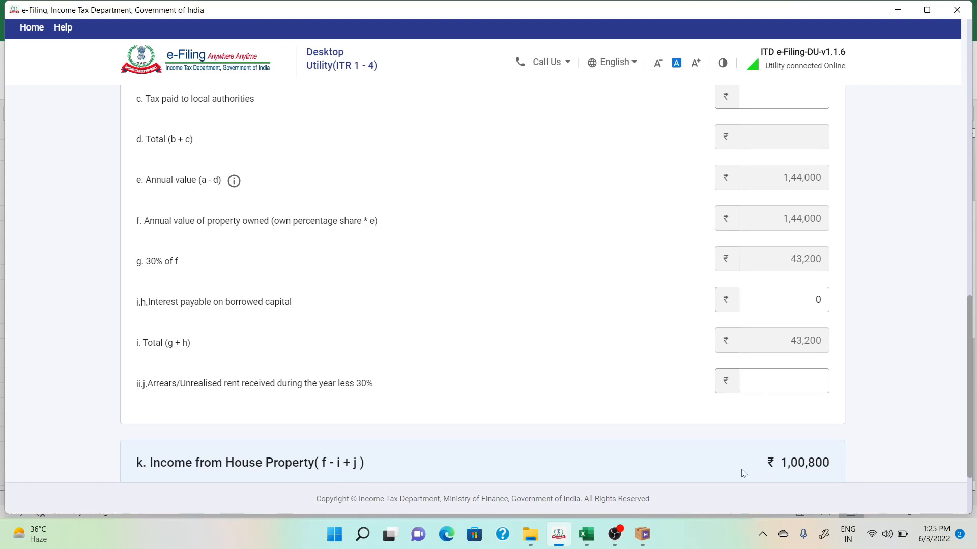
click(586, 534)
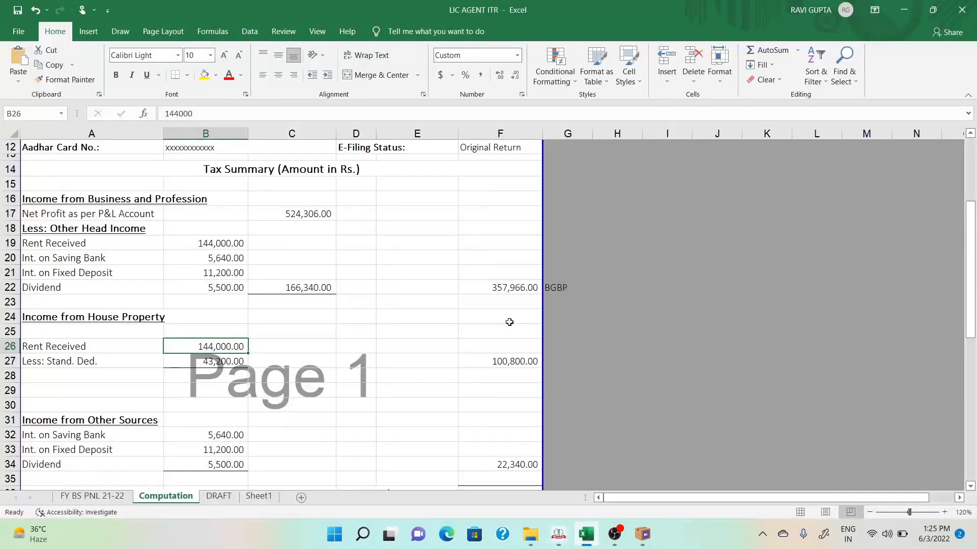
click(513, 361)
click(558, 534)
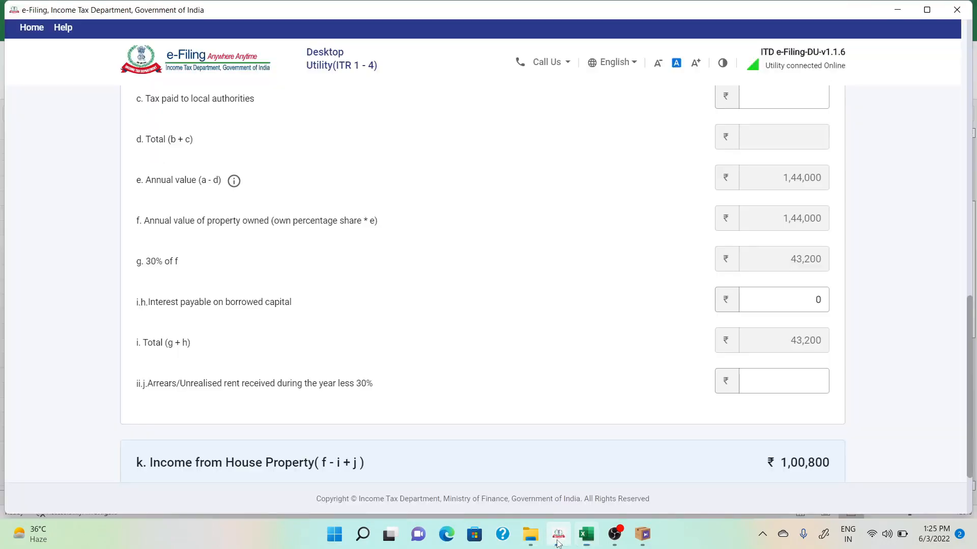
- Add the let-out property to the schedule and confirm Schedule House Property
scroll(724, 467, down, 2)
click(823, 417)
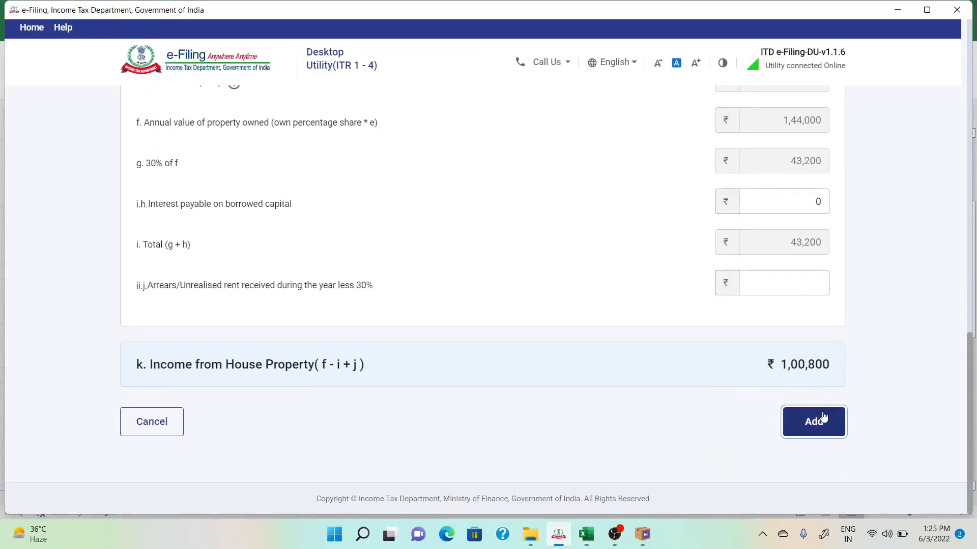
scroll(570, 381, down, 10)
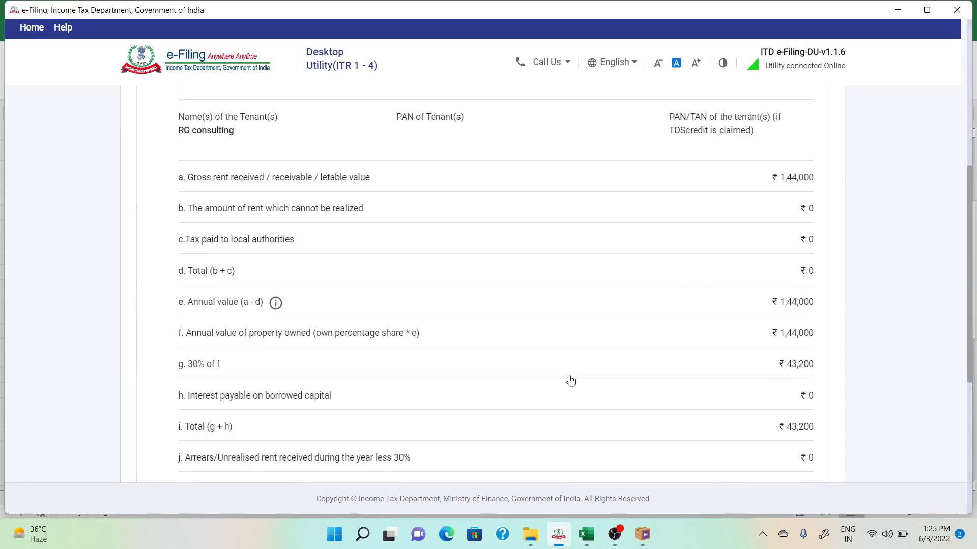
click(819, 426)
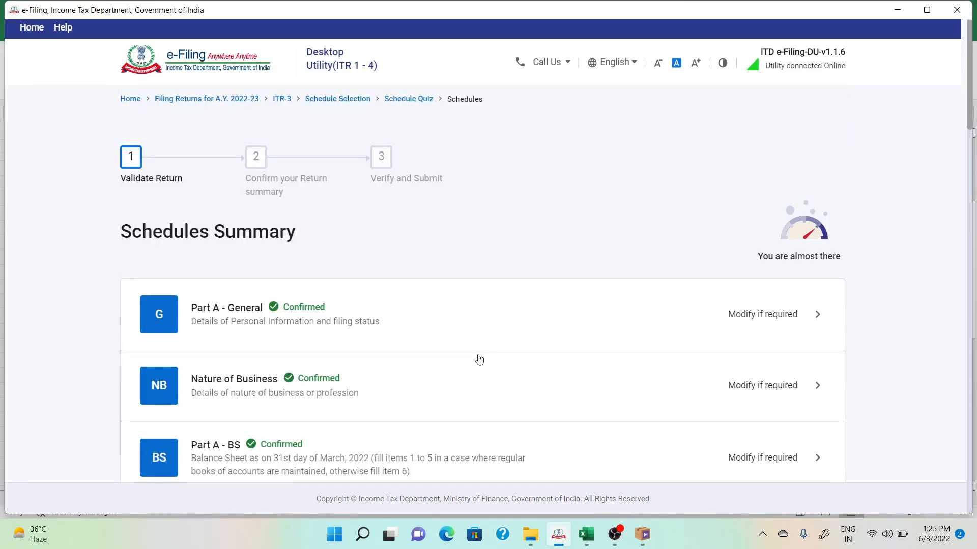
- Open Schedule BP, Computation of income from business or profession, from the schedules summary
scroll(478, 358, down, 7)
scroll(478, 358, down, 3)
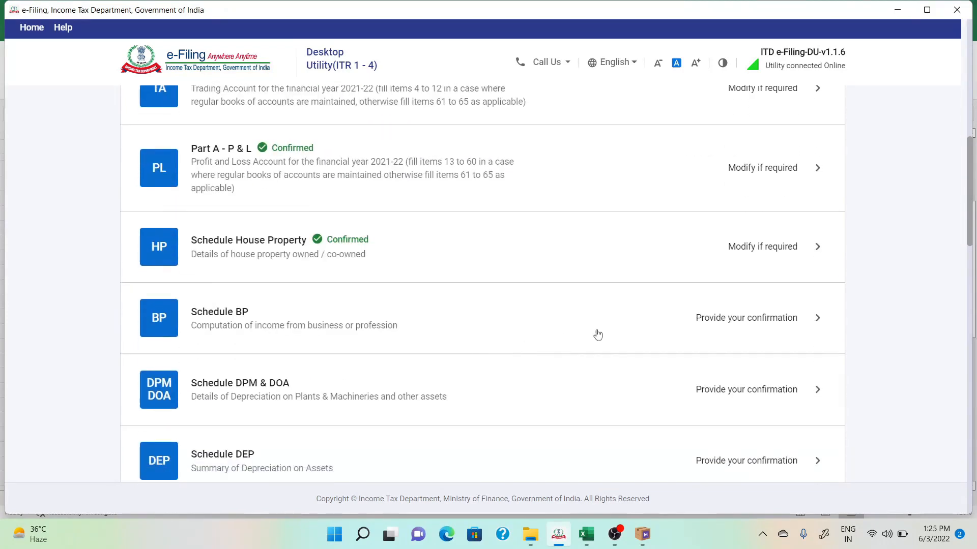
click(270, 333)
click(260, 336)
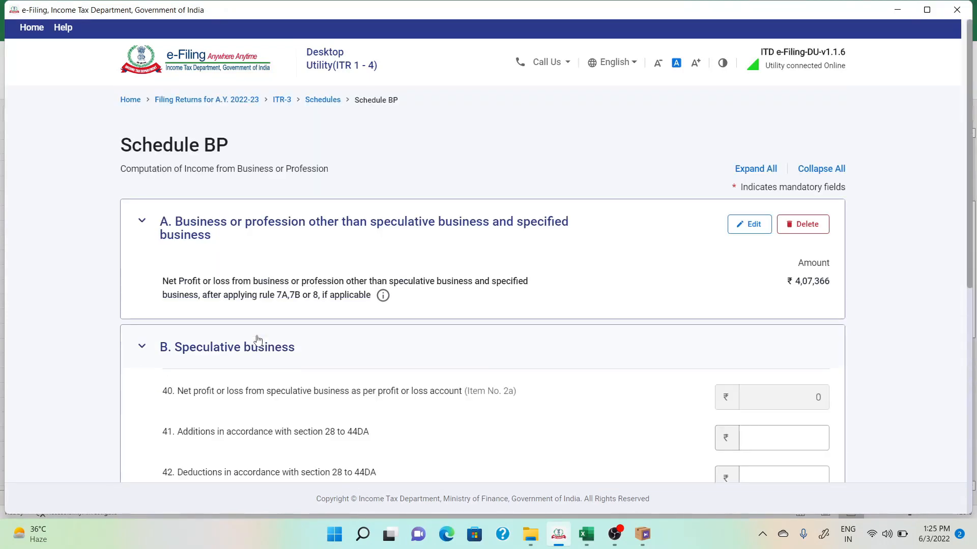
- Review the business income computation and confirm Schedule BP
scroll(611, 327, down, 5)
scroll(611, 327, down, 3)
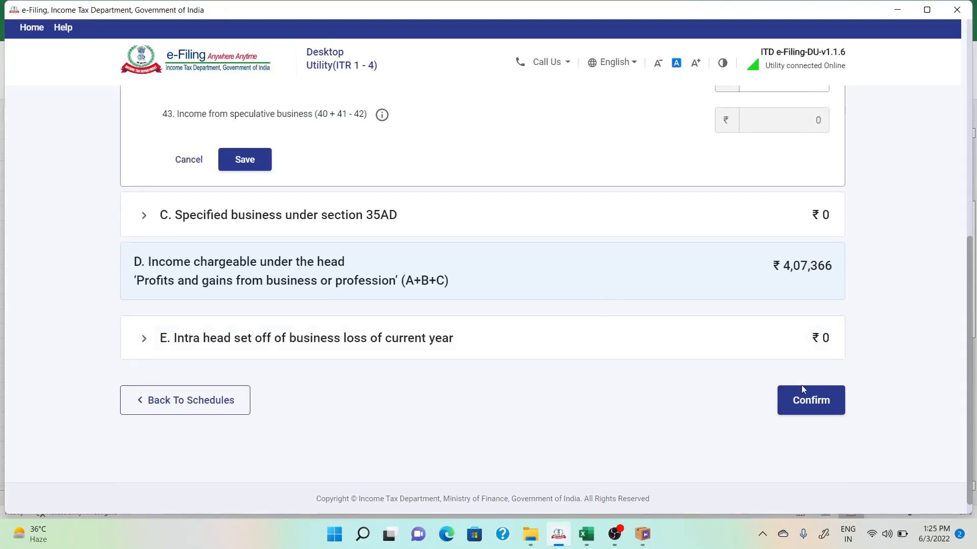
click(807, 400)
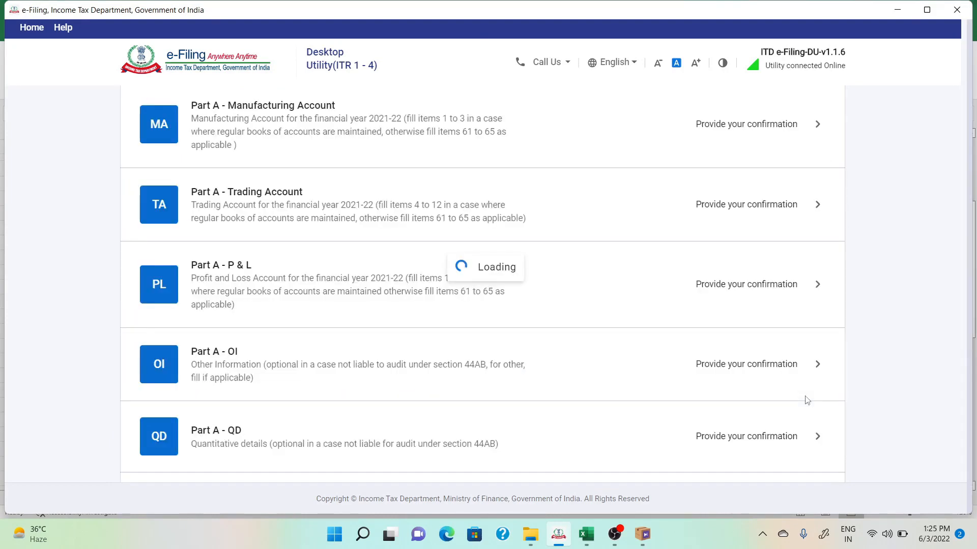
- Open Schedule DPM & DOA from the schedules summary and start adding details to Schedule DPM
scroll(806, 401, down, 10)
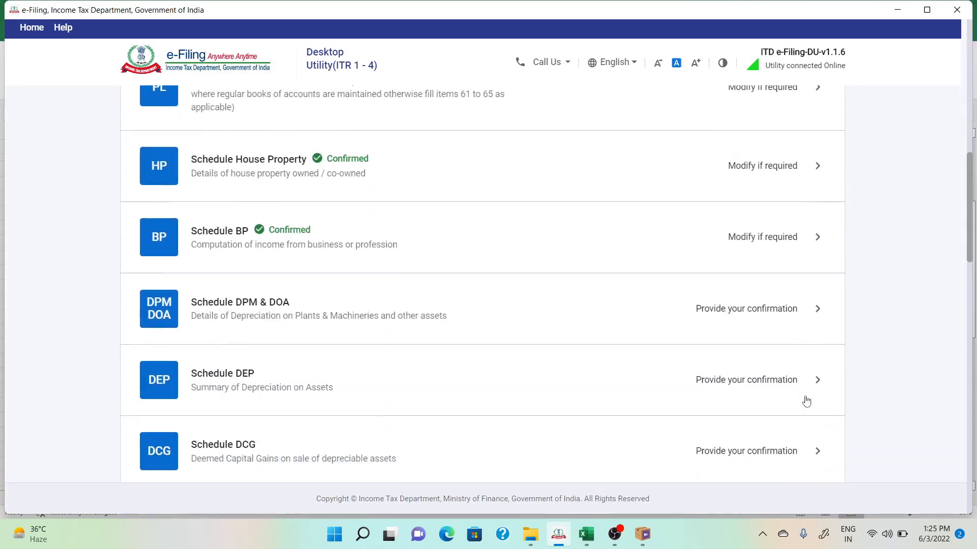
scroll(806, 402, down, 1)
click(595, 293)
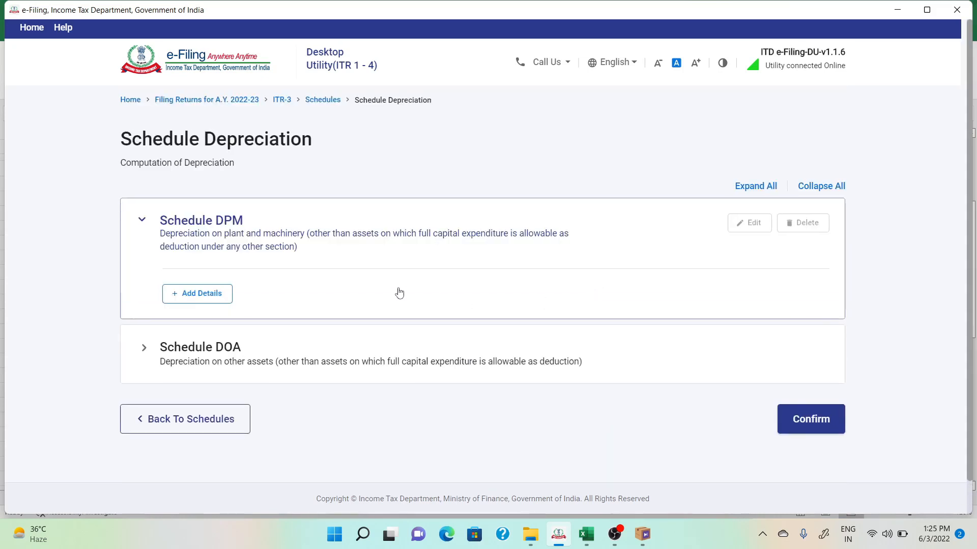
click(209, 300)
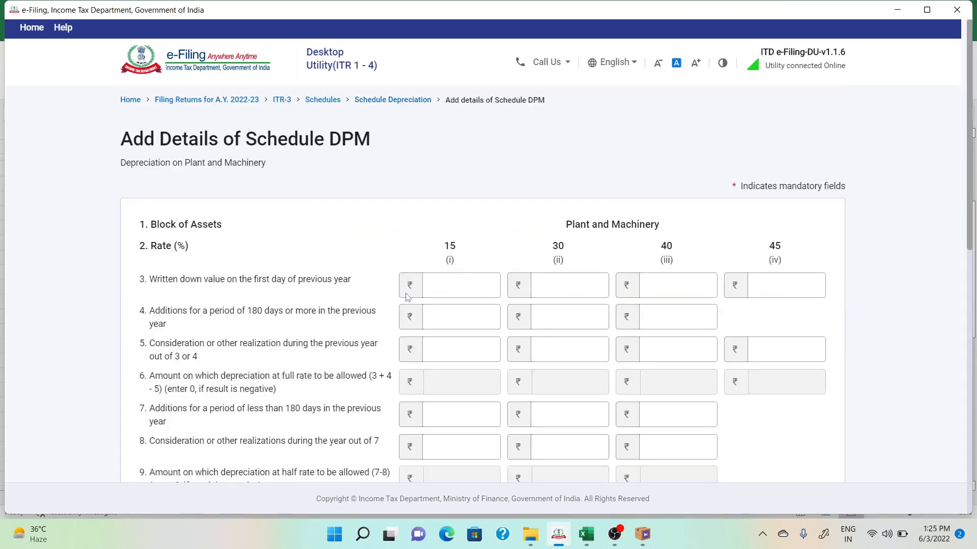
- Set the 15% block's written down value on the first day to 1,20,000, from the Mobile amount on Excel's FY BS PNL 21-22 sheet
key(alt+Tab)
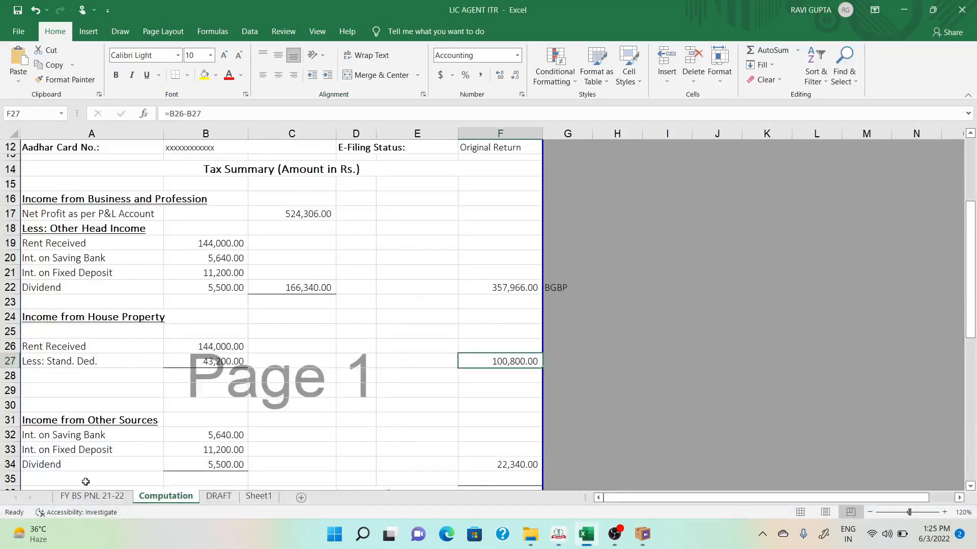
click(91, 496)
scroll(428, 440, down, 7)
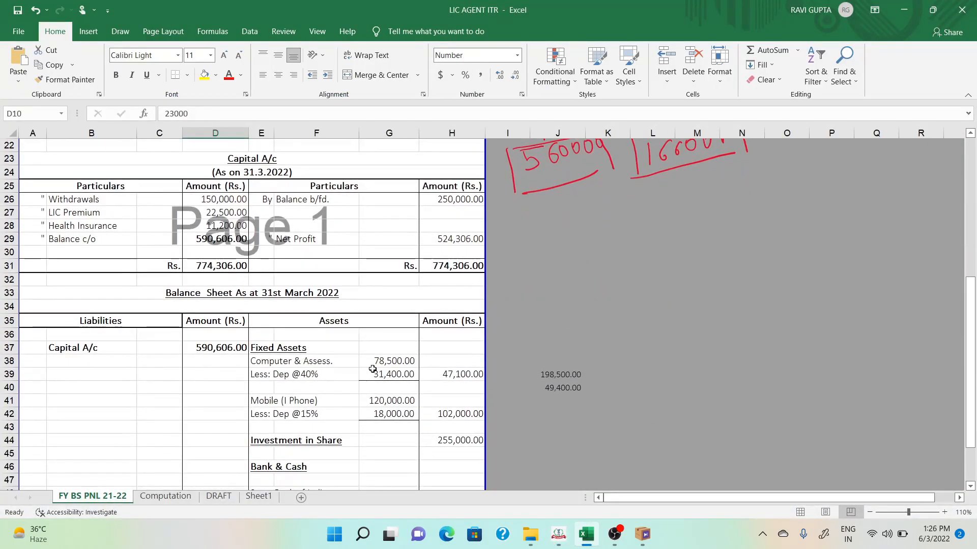
click(373, 363)
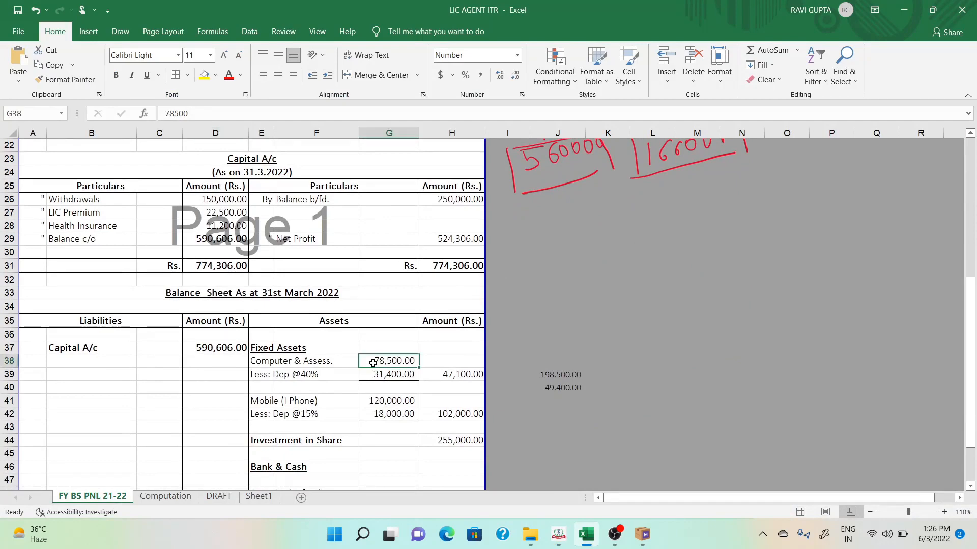
click(319, 413)
click(375, 362)
key(alt+Tab)
click(472, 280)
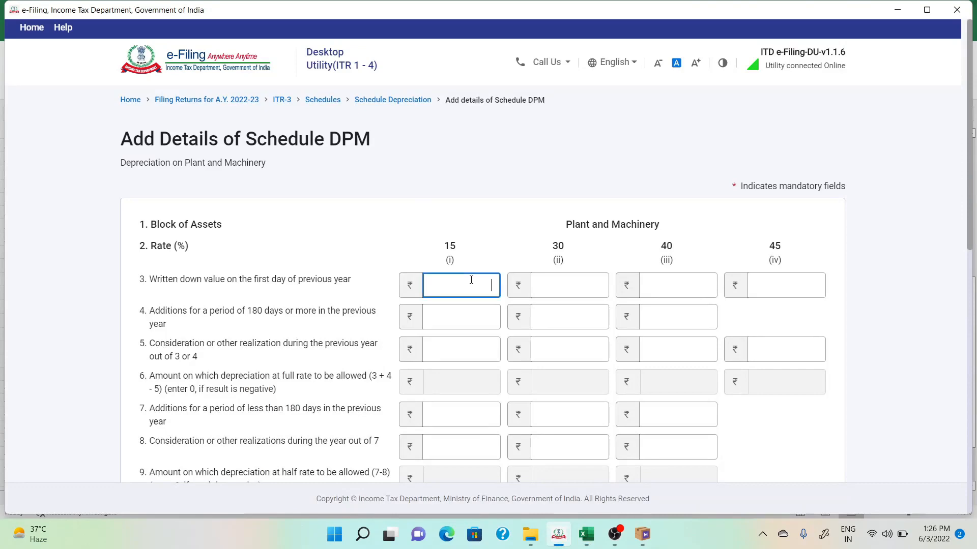
key(alt+Tab)
key(alt+Tab)
key(alt+Tab)
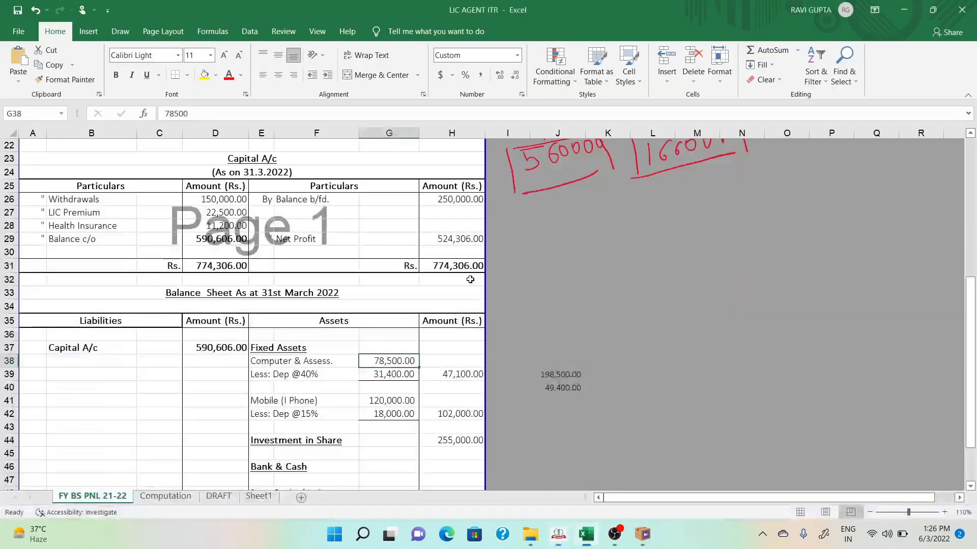
key(alt+Tab)
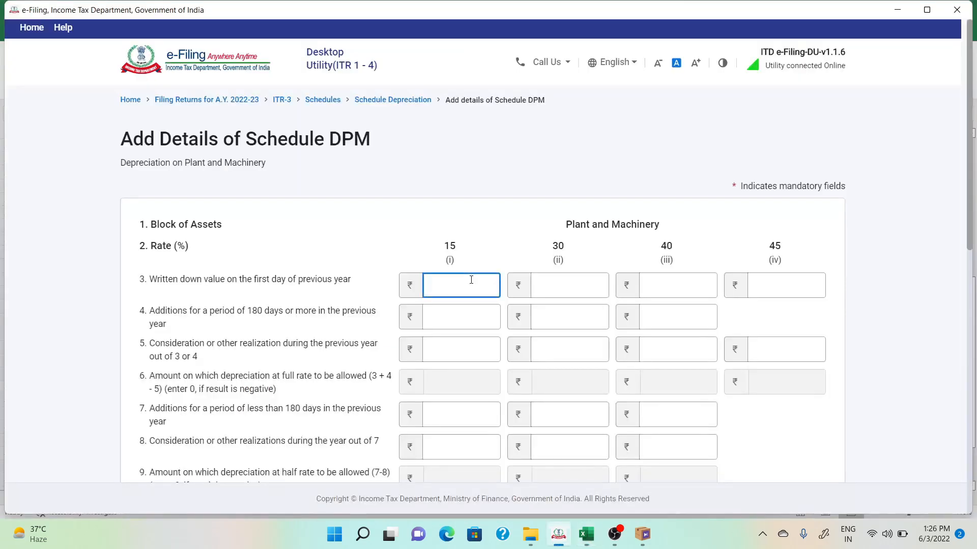
text(120000)
- Set the 40% block's written down value on the first day of the previous year to 78,500
click(685, 287)
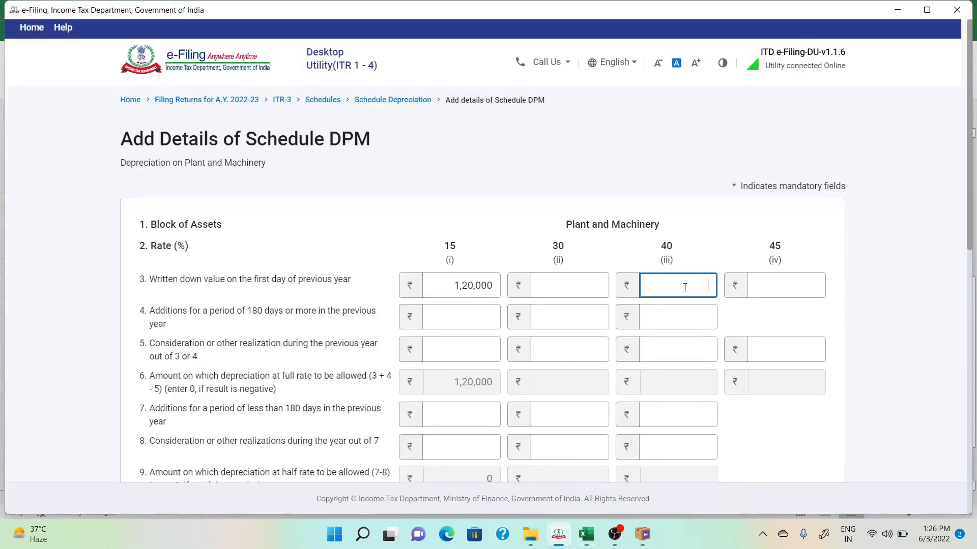
text(78500)
click(700, 244)
- Compare the calculated depreciation and closing written down values with the fixed assets in the Excel balance sheet, and return to the utility
scroll(700, 244, down, 10)
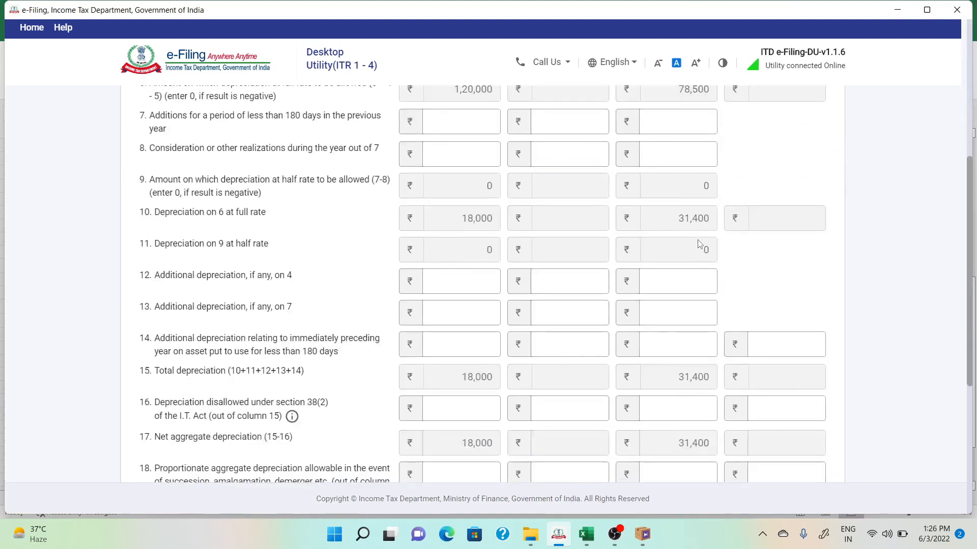
key(alt+Tab)
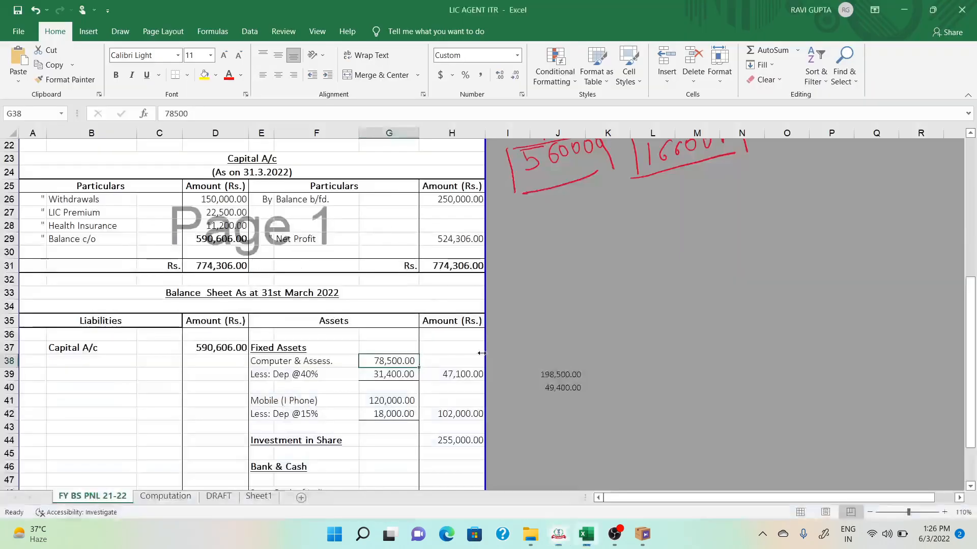
key(alt+Tab)
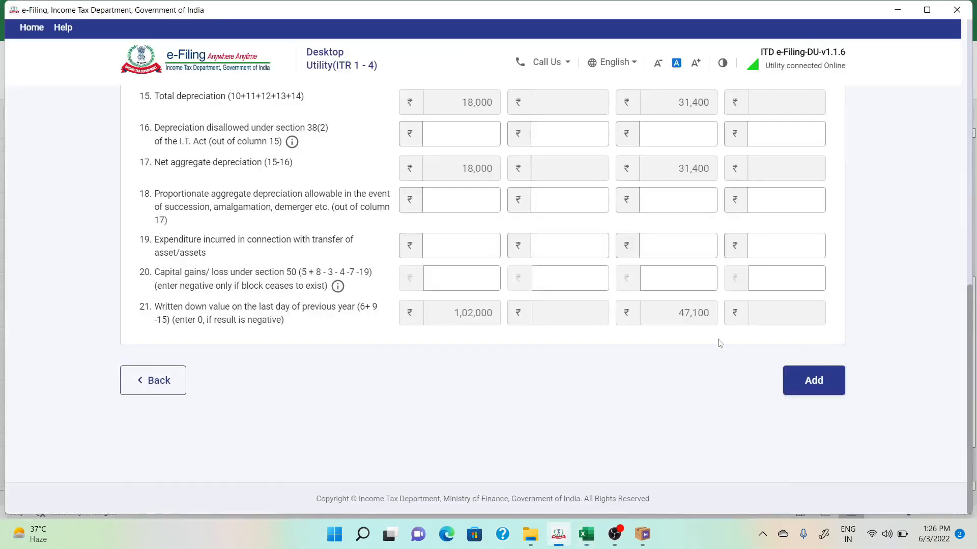
key(alt+Tab)
key(alt+Tab)
- Add the plant and machinery details to Schedule DPM and confirm Schedule Depreciation
click(838, 392)
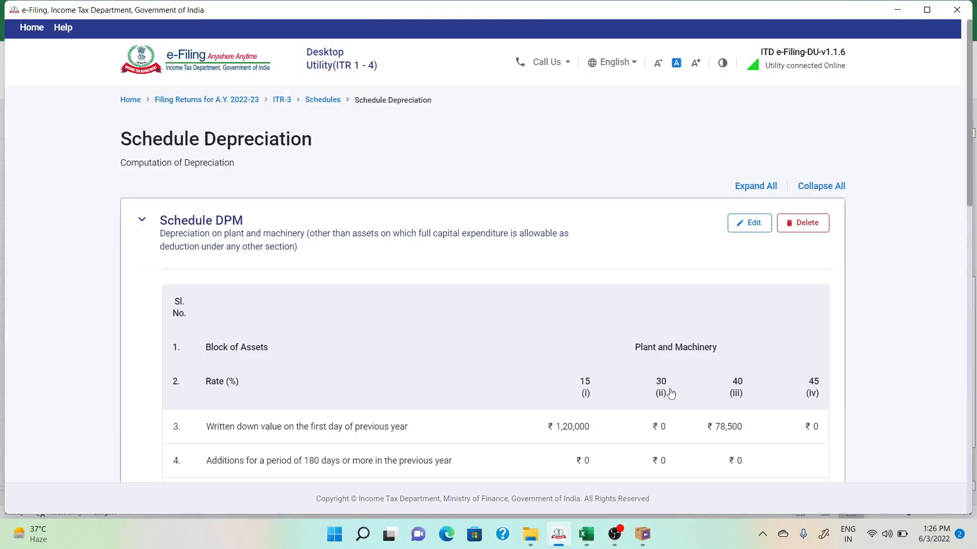
scroll(670, 393, down, 10)
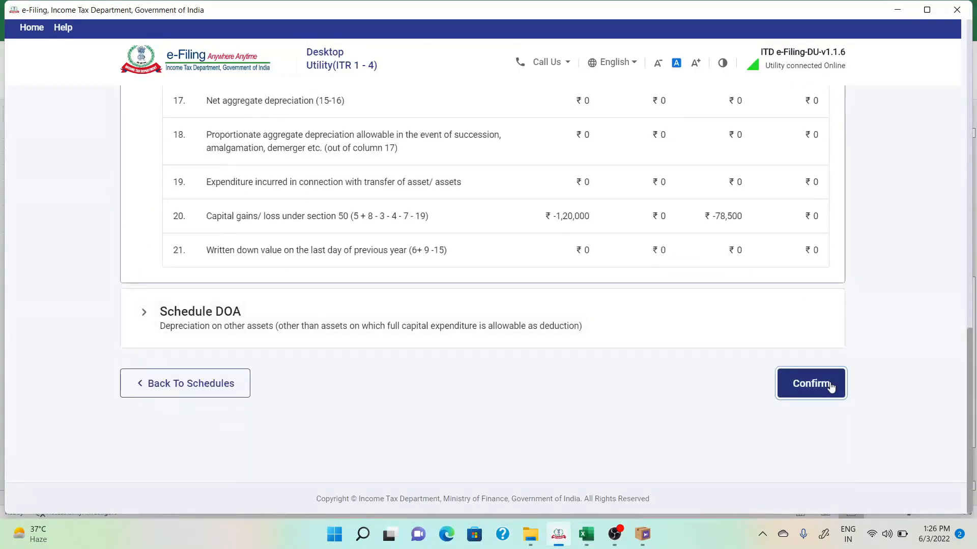
click(830, 387)
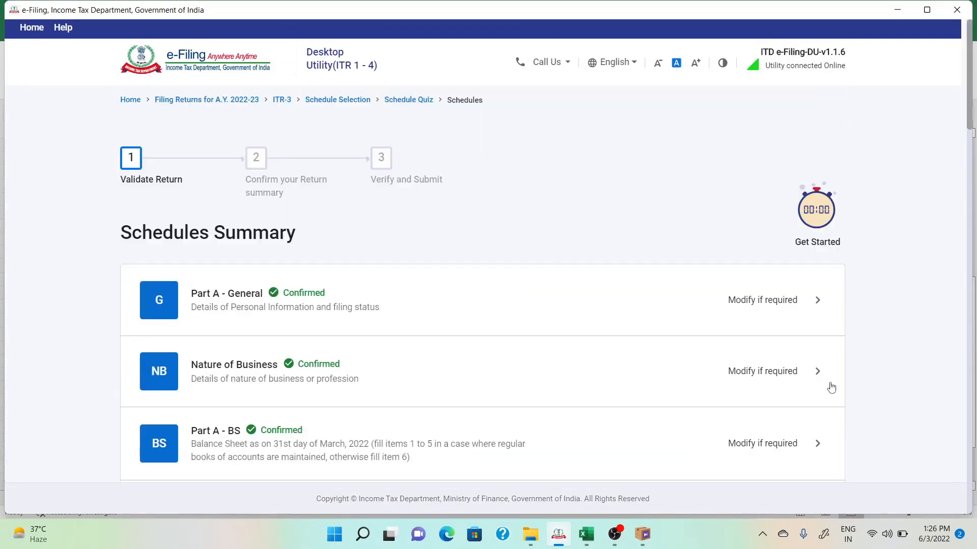
- Open Schedule DEP, Summary of Depreciation on Assets, from the schedules summary and confirm it
scroll(830, 388, down, 7)
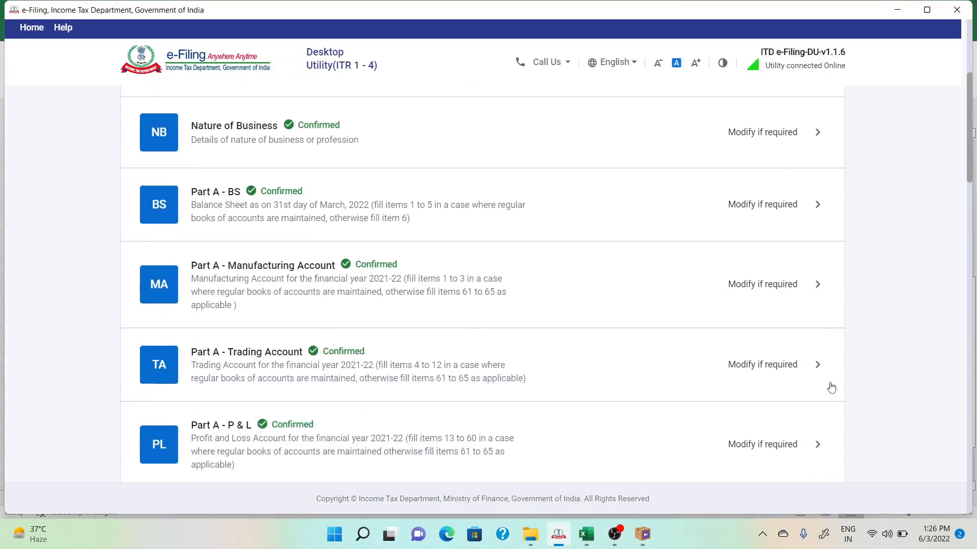
scroll(831, 387, down, 6)
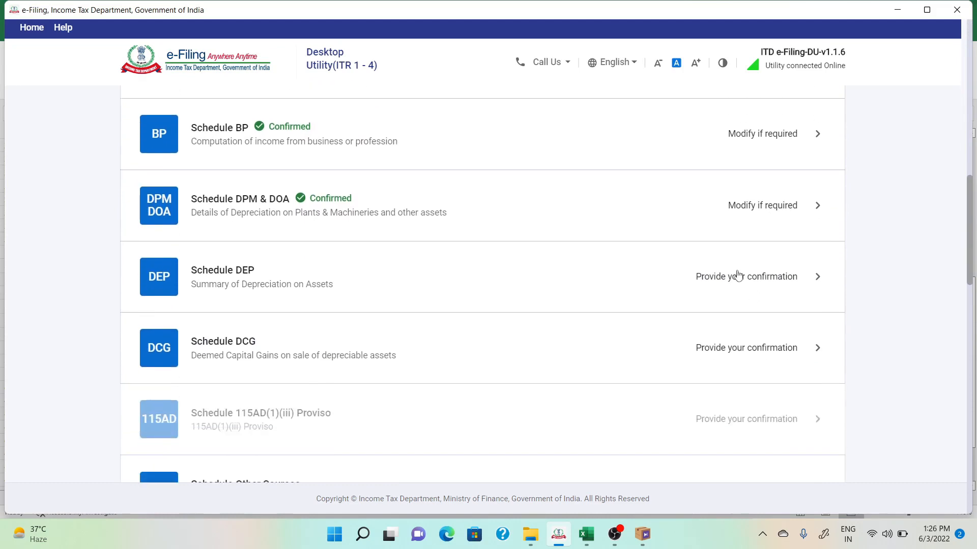
click(736, 276)
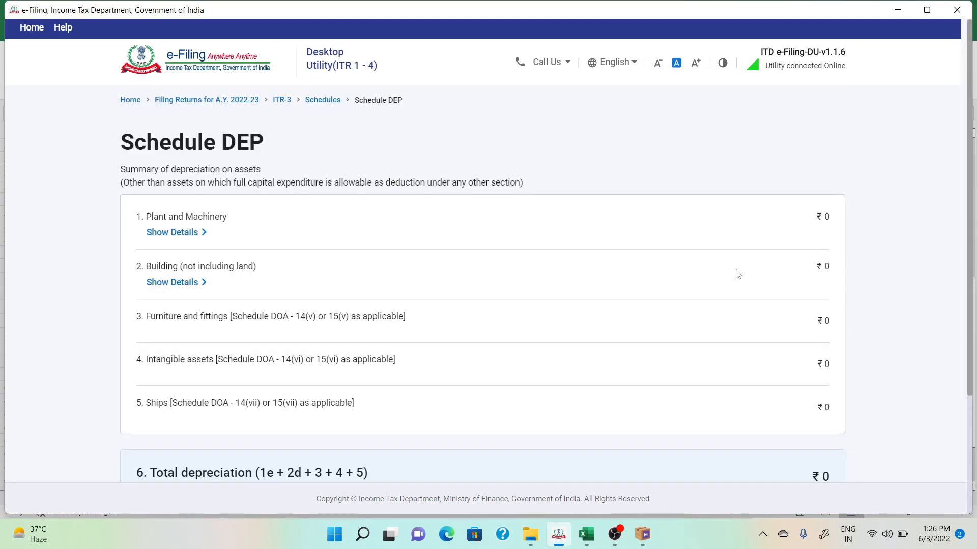
scroll(737, 275, down, 3)
click(812, 384)
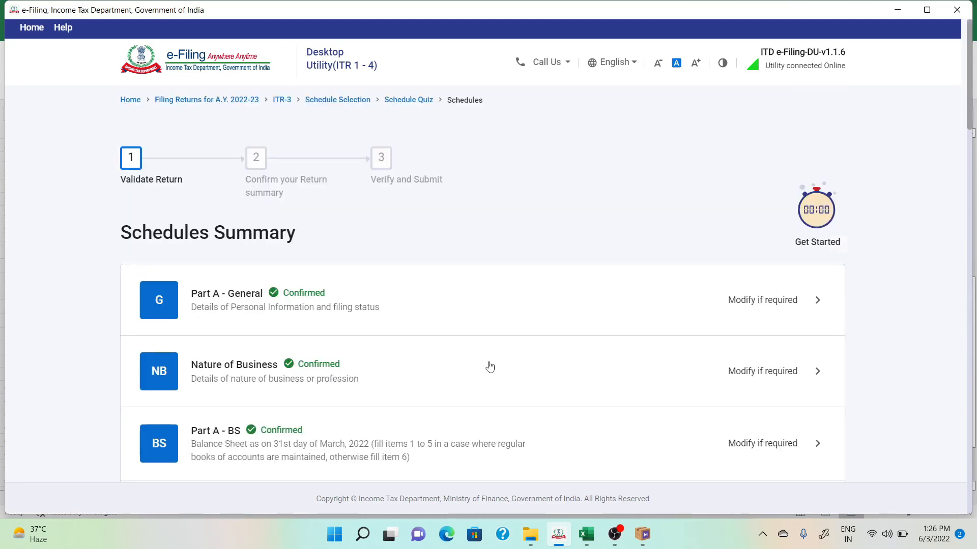
- Open Schedule DCG, Deemed Capital Gains on sale of depreciable assets, and confirm it
scroll(490, 366, down, 8)
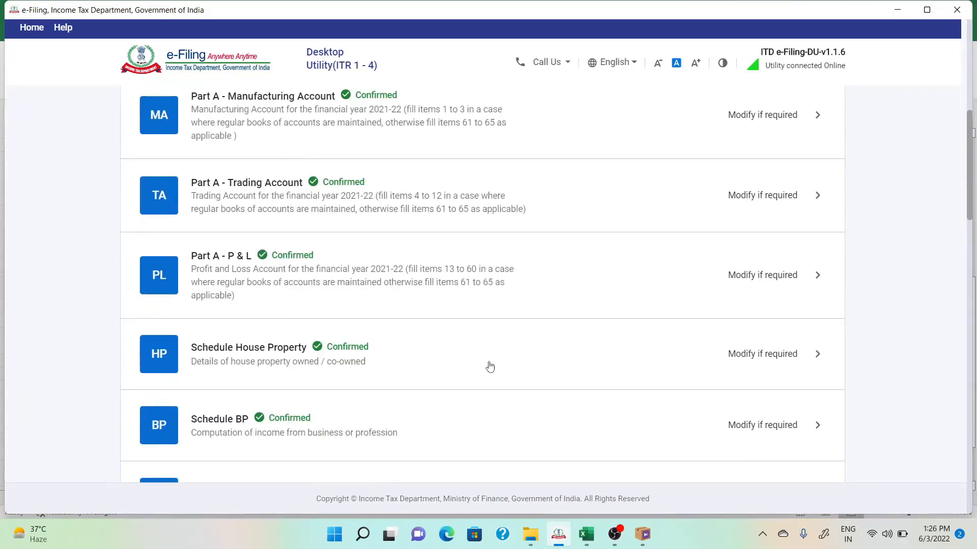
scroll(490, 366, down, 6)
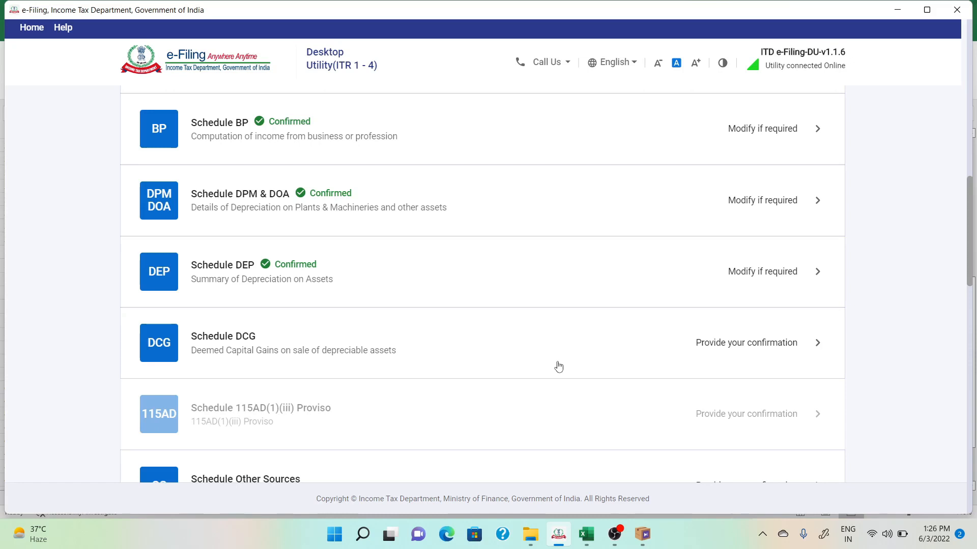
click(640, 361)
scroll(395, 362, down, 3)
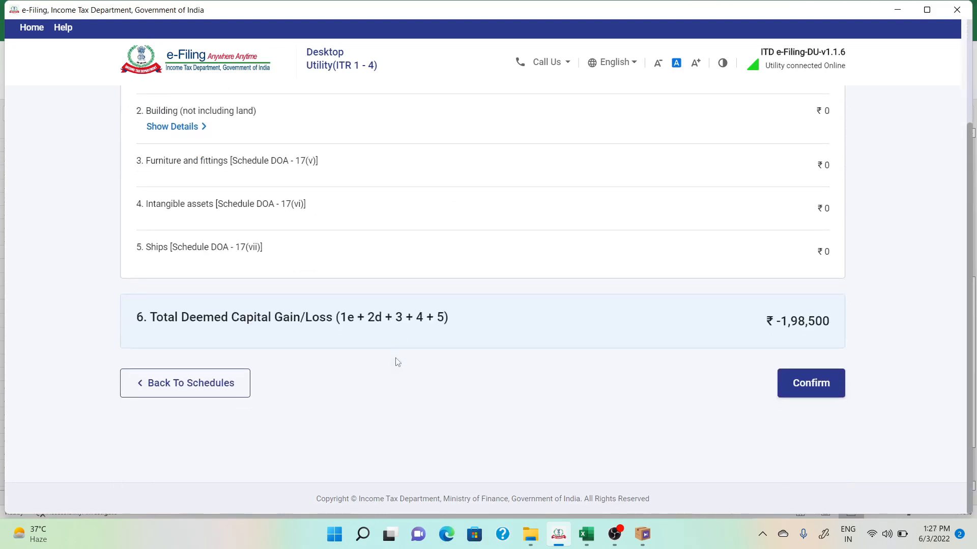
click(805, 386)
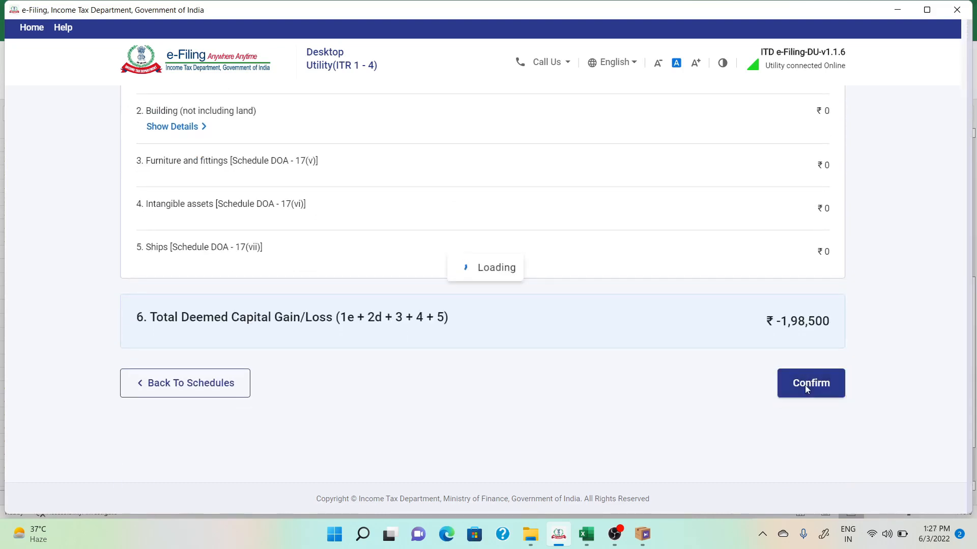
- Open Schedule Other Sources and expand the gross income chargeable to tax at normal applicable rates
scroll(508, 289, down, 10)
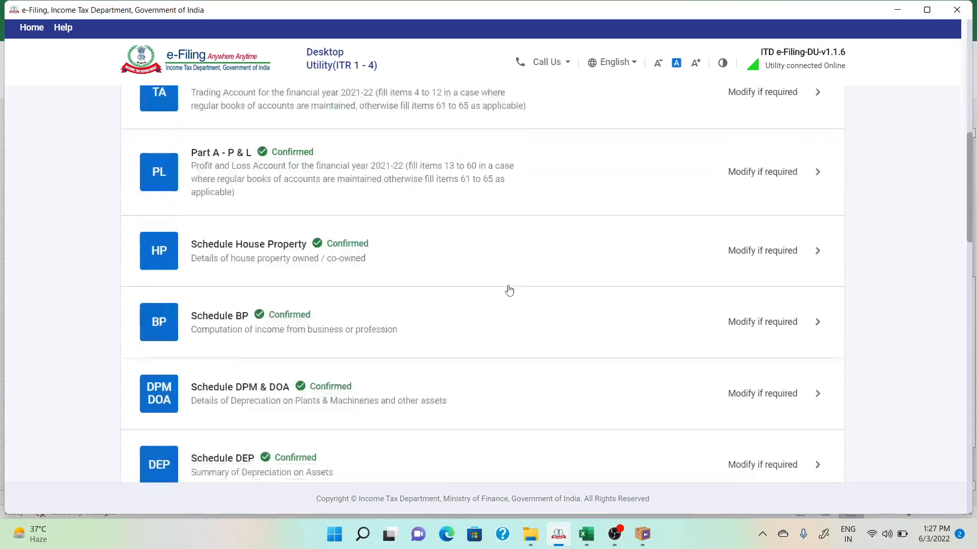
scroll(509, 290, down, 7)
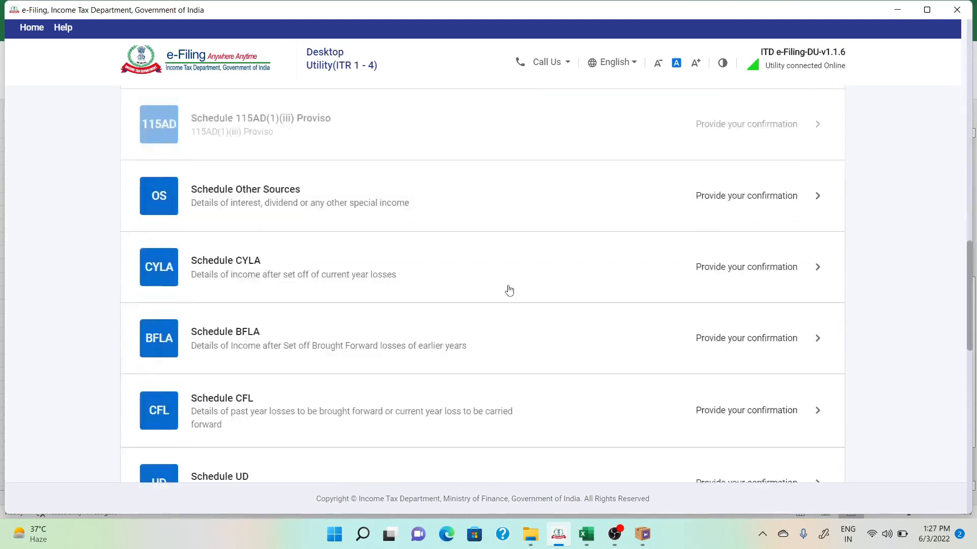
click(609, 197)
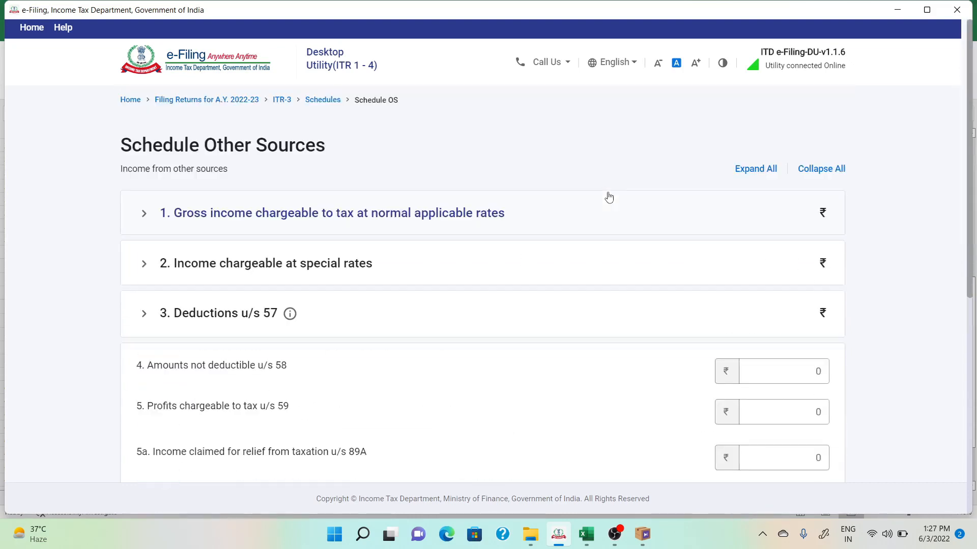
click(609, 197)
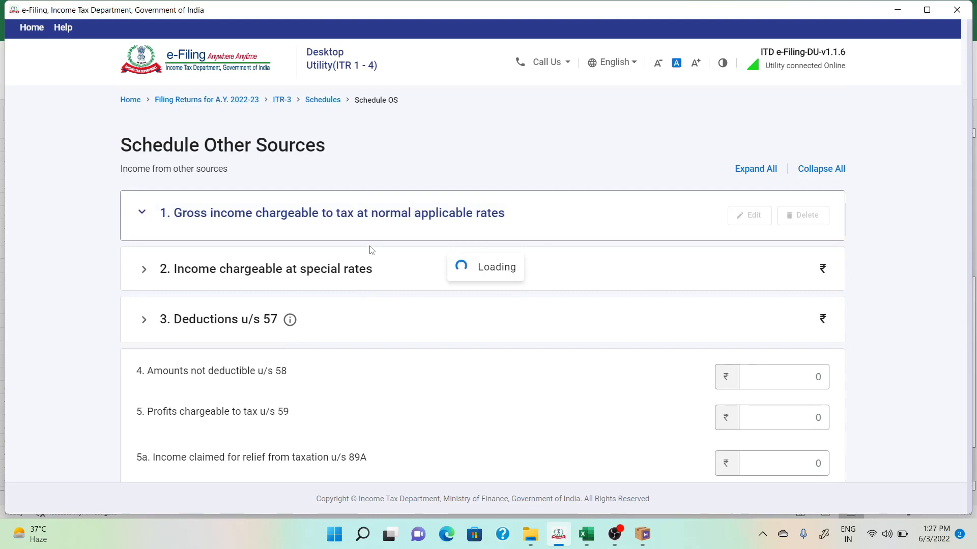
- Check Income from Other Sources on Excel's Computation sheet, and start a normal-rate income entry in the utility with nature "Interest, Gross"
key(alt+Tab)
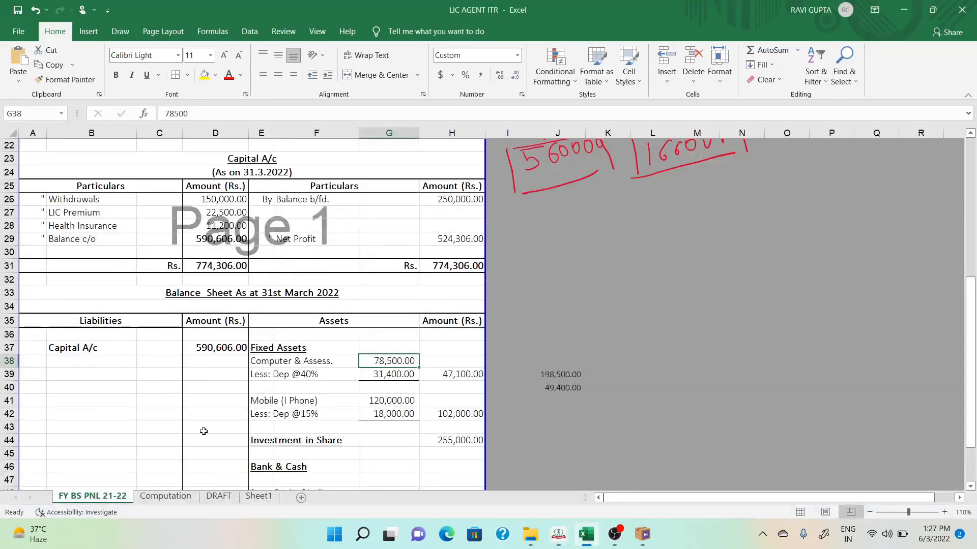
click(171, 496)
scroll(178, 441, down, 3)
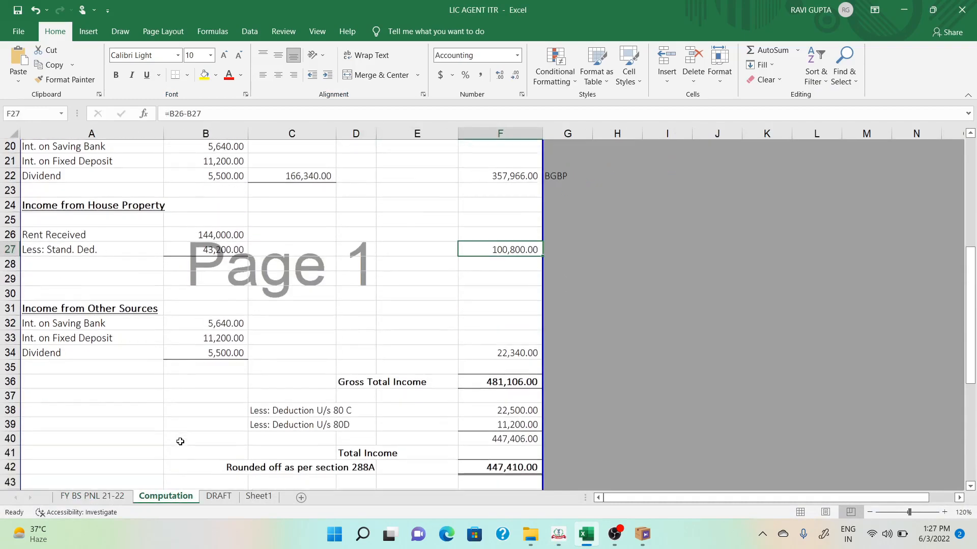
ctrl+scroll(224, 290, up, 1)
key(alt+Tab)
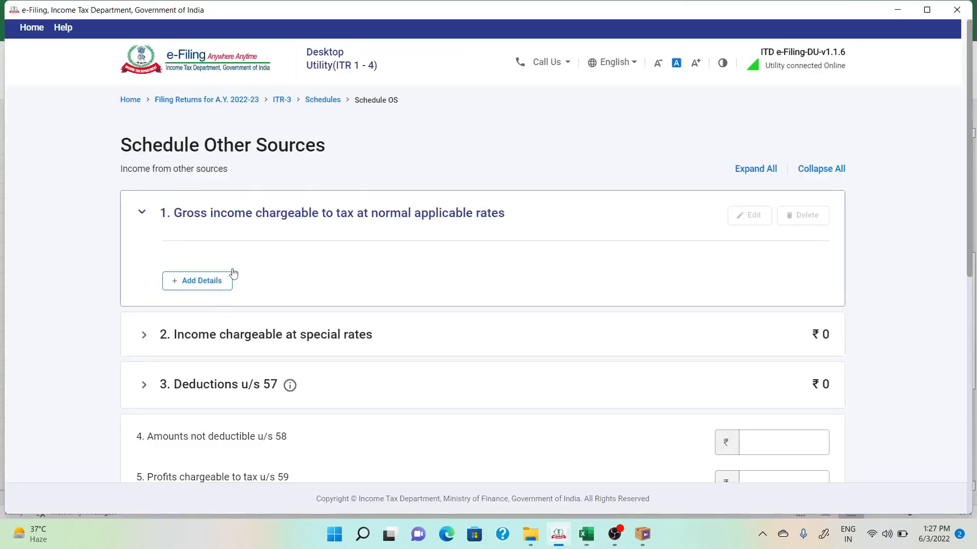
click(220, 282)
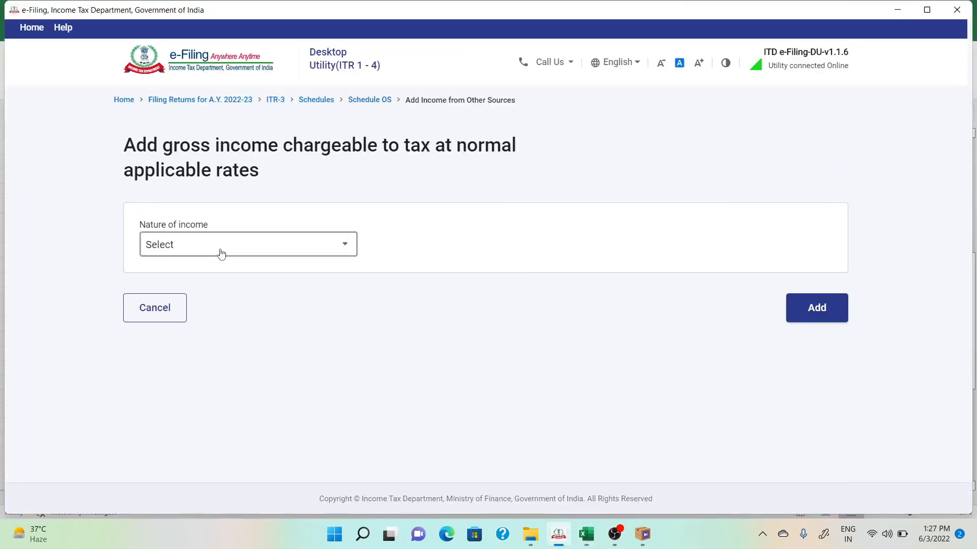
click(219, 253)
click(193, 330)
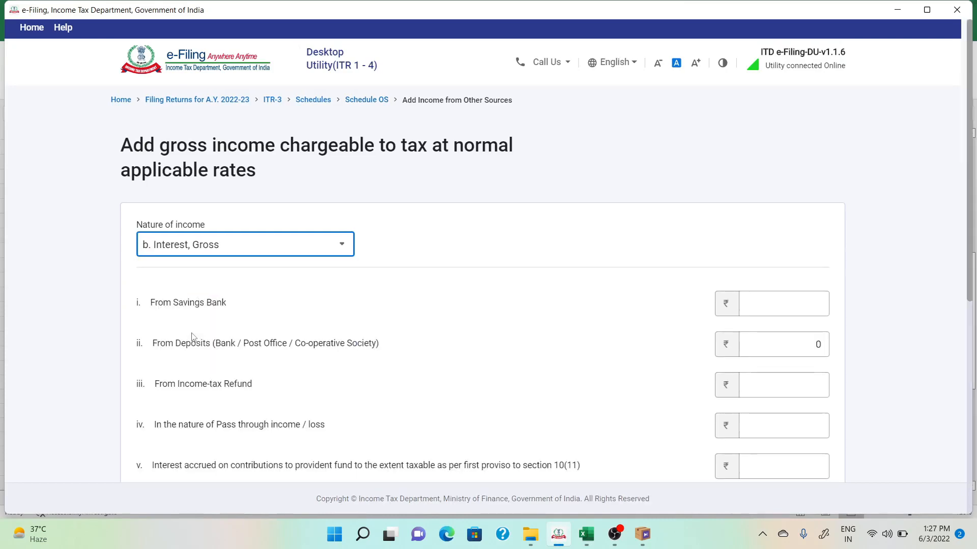
- Enter the saving bank interest of 5640 from Excel's Computation sheet as interest from Savings Bank
click(756, 308)
key(alt+Tab)
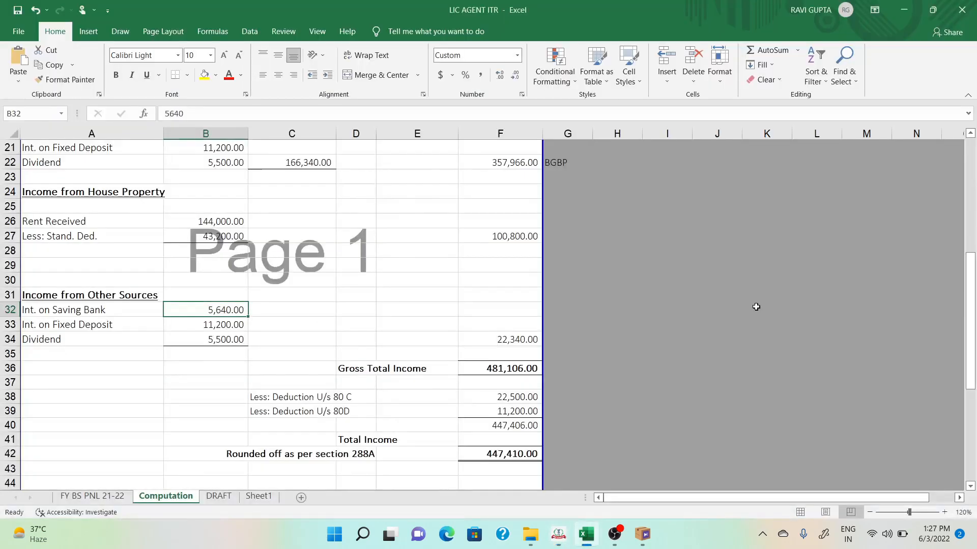
key(alt+Tab)
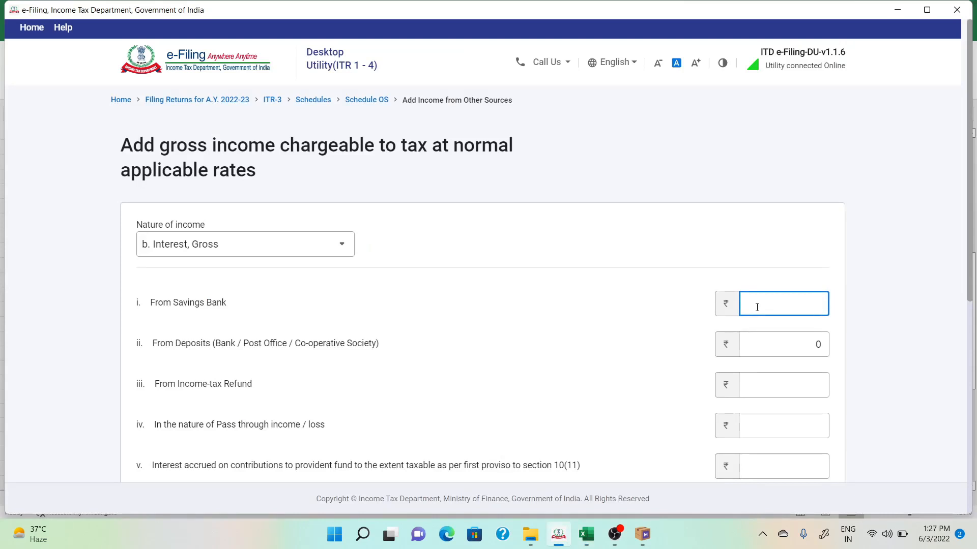
text(5640)
- Enter the fixed deposit interest of 11200 from Excel as interest from Deposits, and add the interest entry to the schedule
click(785, 342)
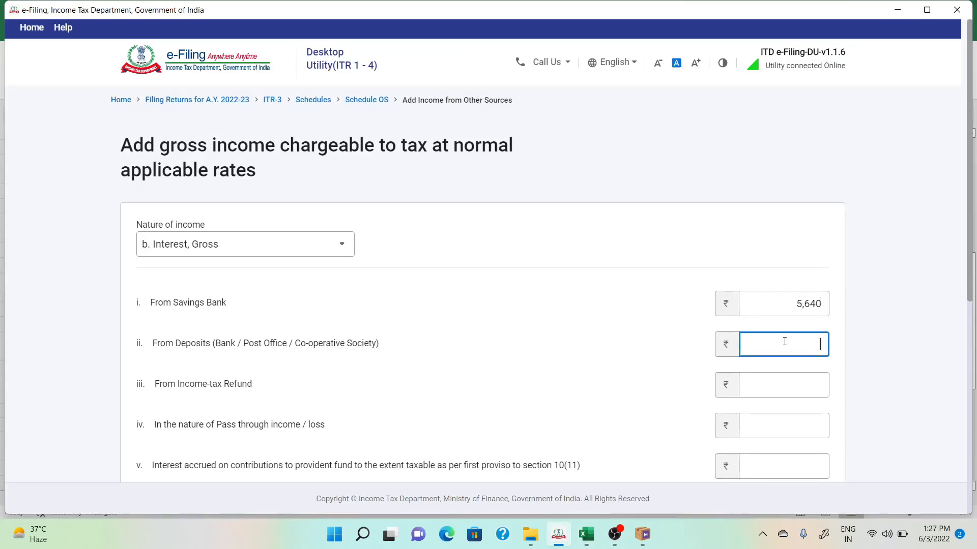
key(alt+Tab)
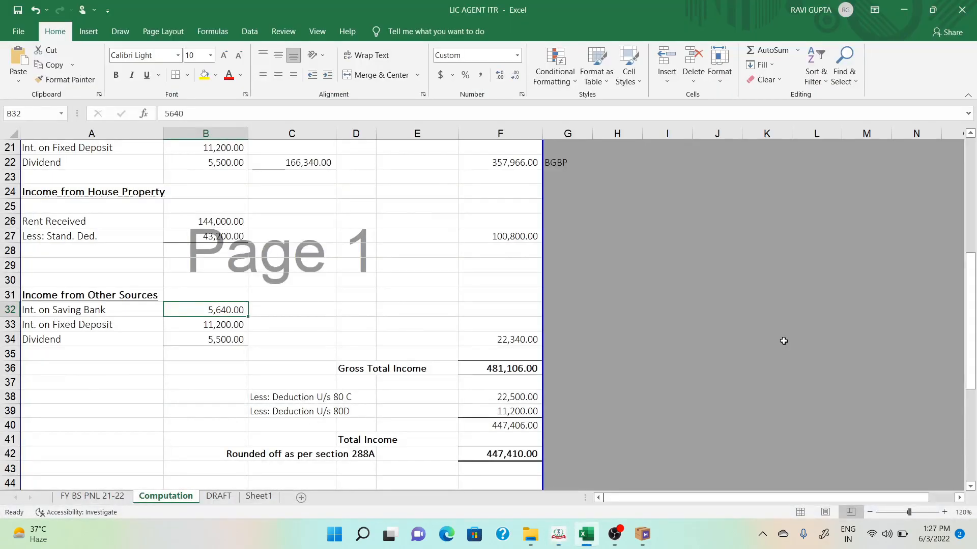
key(alt+Tab)
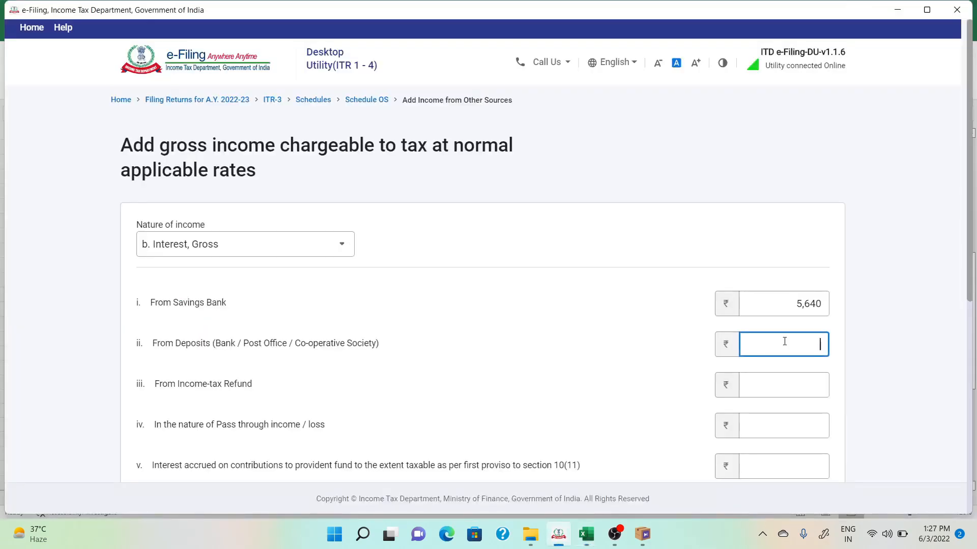
text(11200)
click(896, 364)
scroll(895, 363, down, 7)
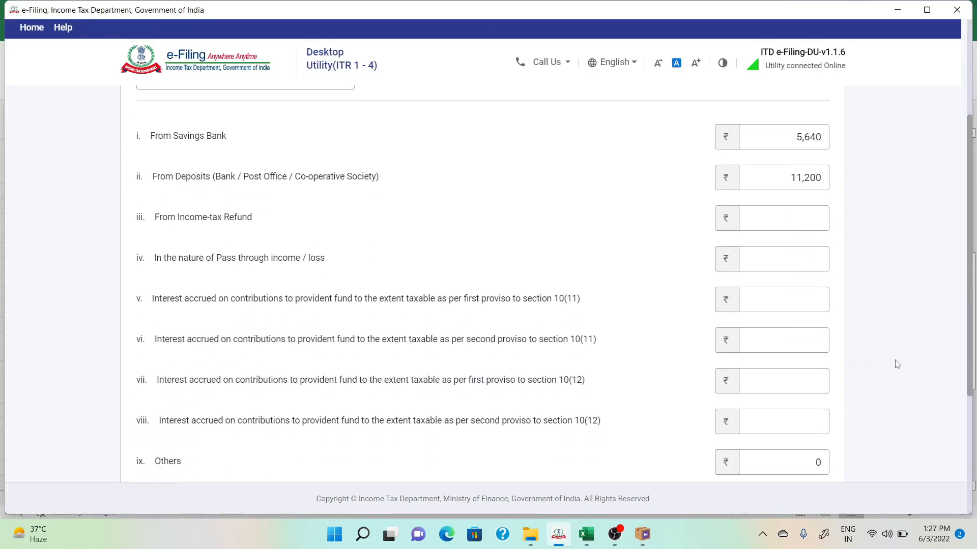
click(821, 384)
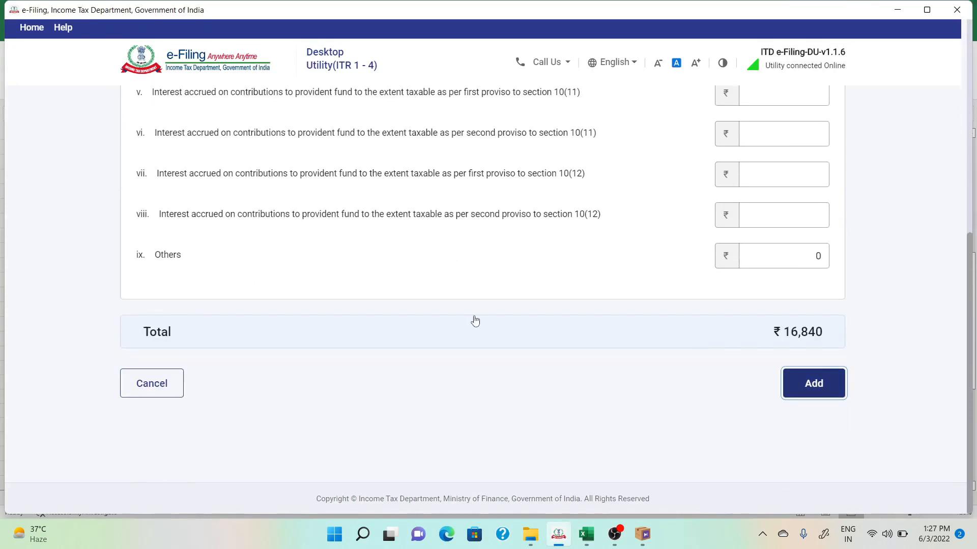
- Start another entry under gross income chargeable at normal applicable rates, with nature "Dividends, Gross"
click(293, 226)
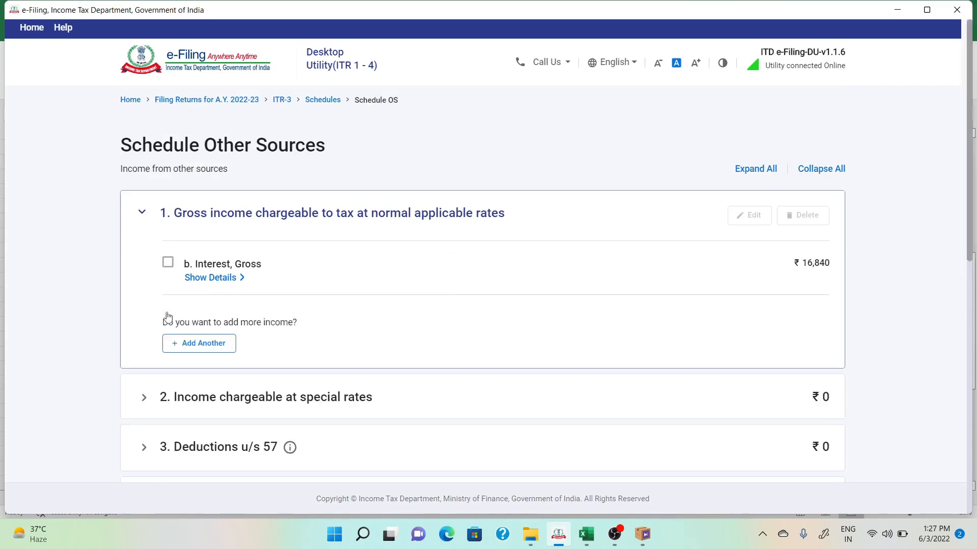
click(191, 342)
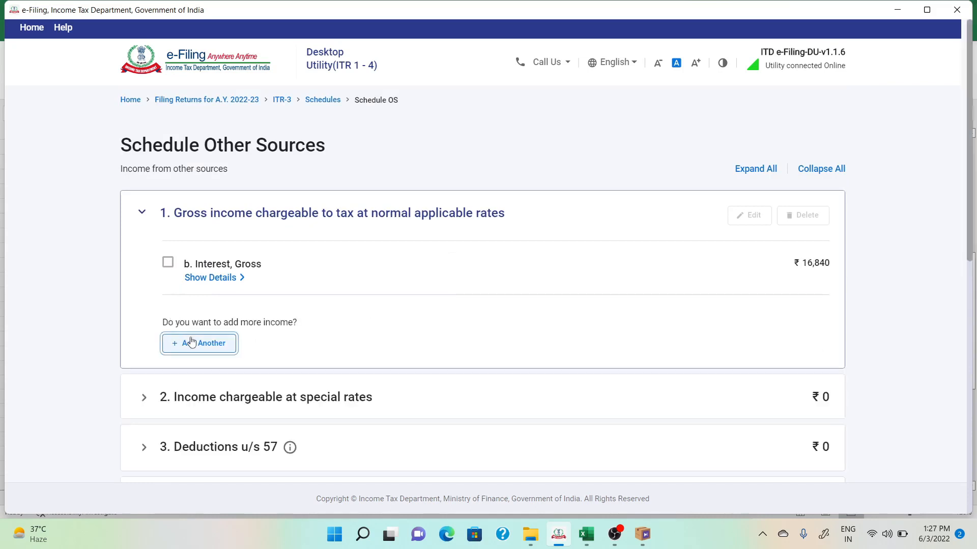
click(212, 245)
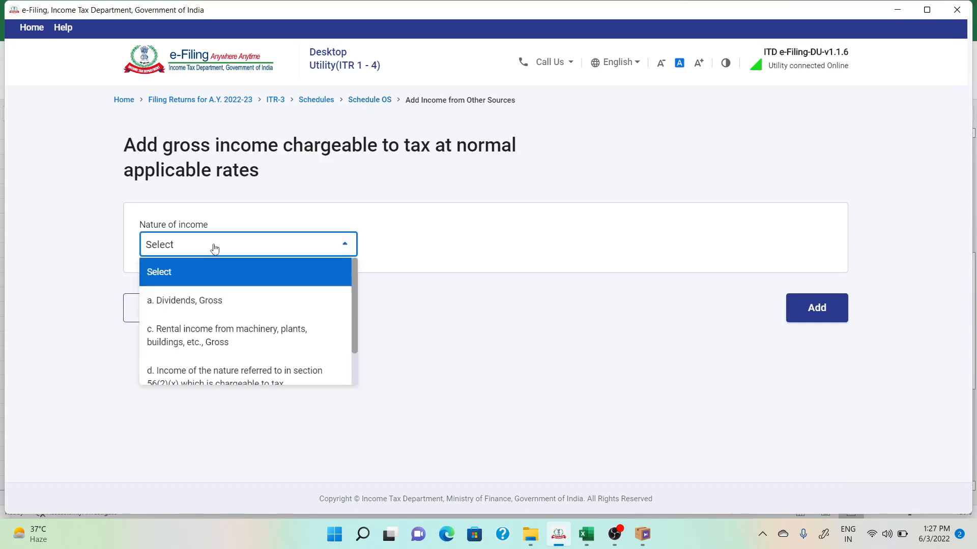
click(206, 299)
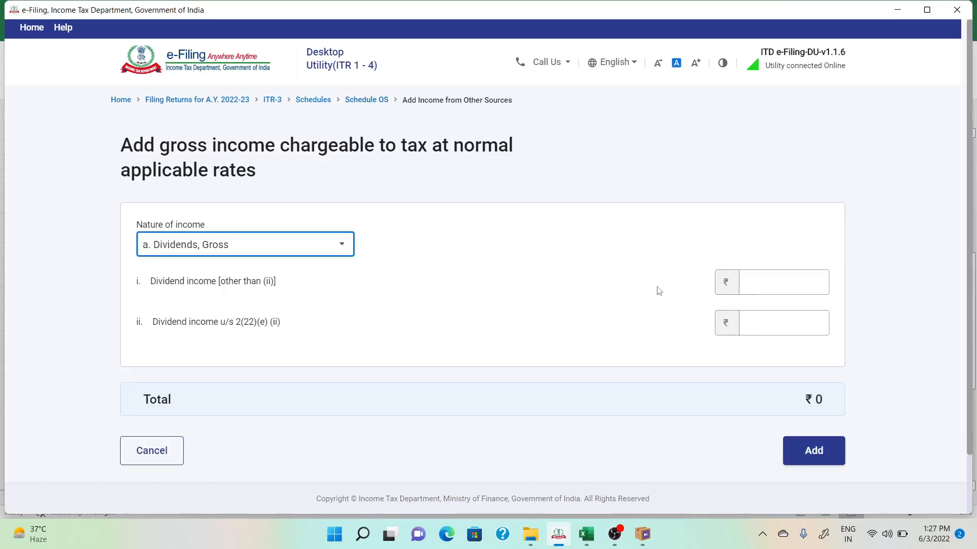
- Set "Dividend income [other than (ii)]" to the 5500 dividend from Excel's Computation sheet, and add the entry
click(752, 283)
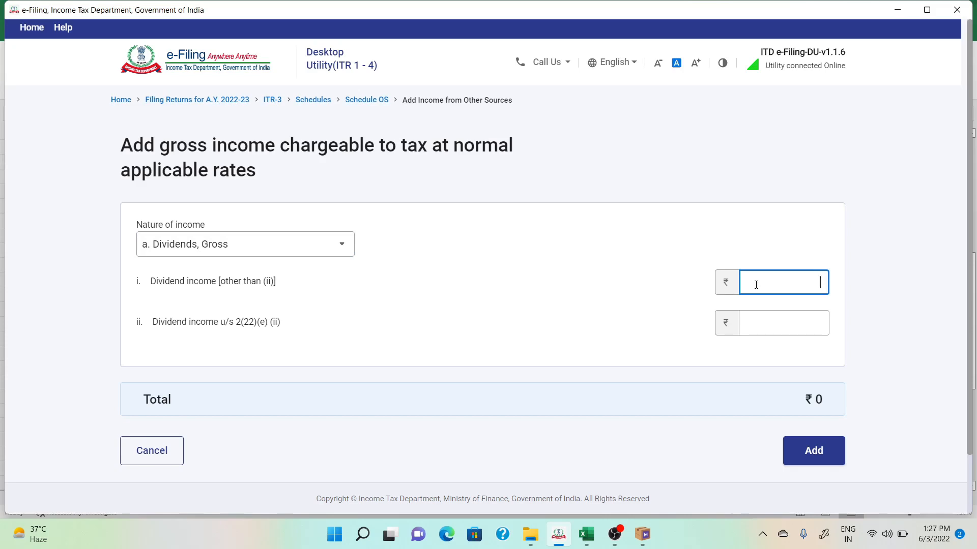
key(alt+Tab)
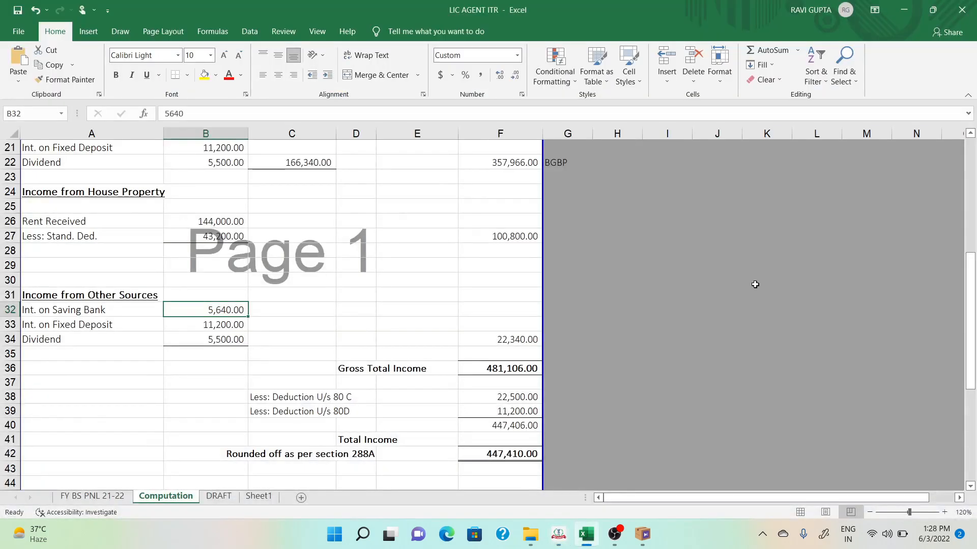
key(Down)
key(Down)
key(alt+Tab)
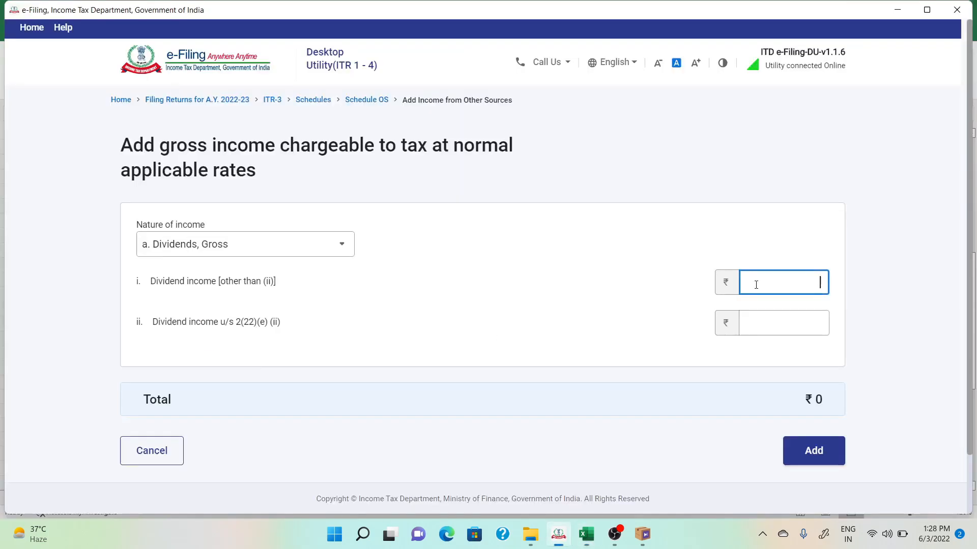
text(5500)
click(842, 456)
- Compare the Income from Other Sources total with Excel's Computation sheet and confirm Schedule Other Sources
key(alt+Tab)
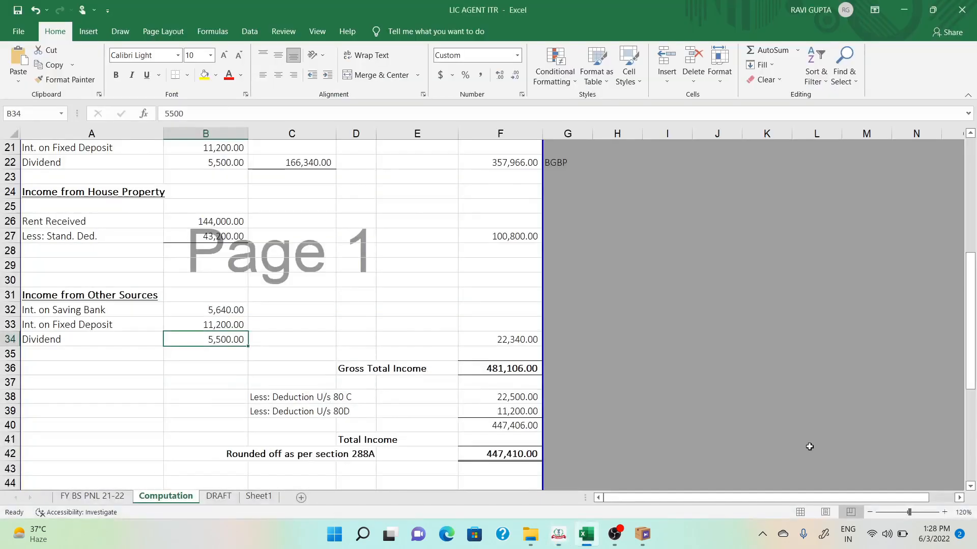
key(alt+Tab)
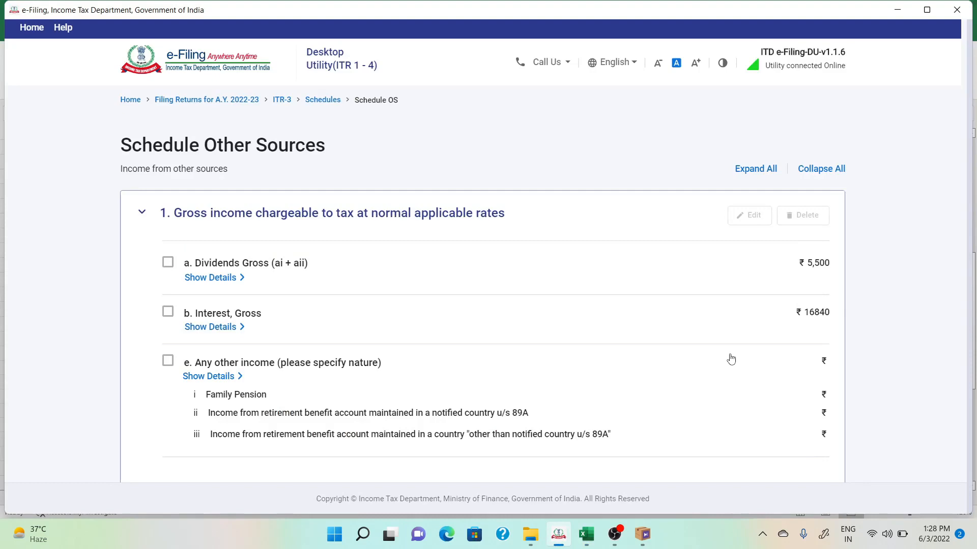
scroll(730, 359, down, 10)
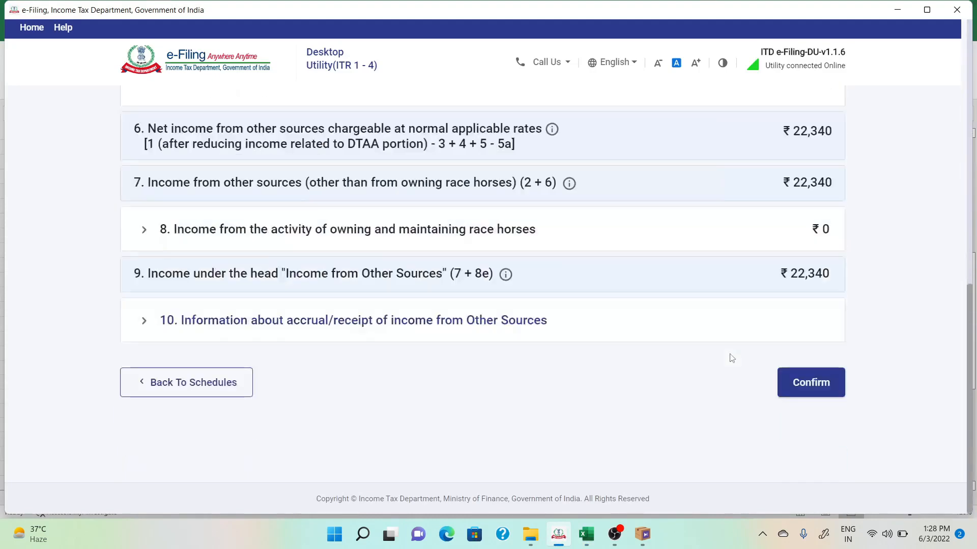
click(800, 382)
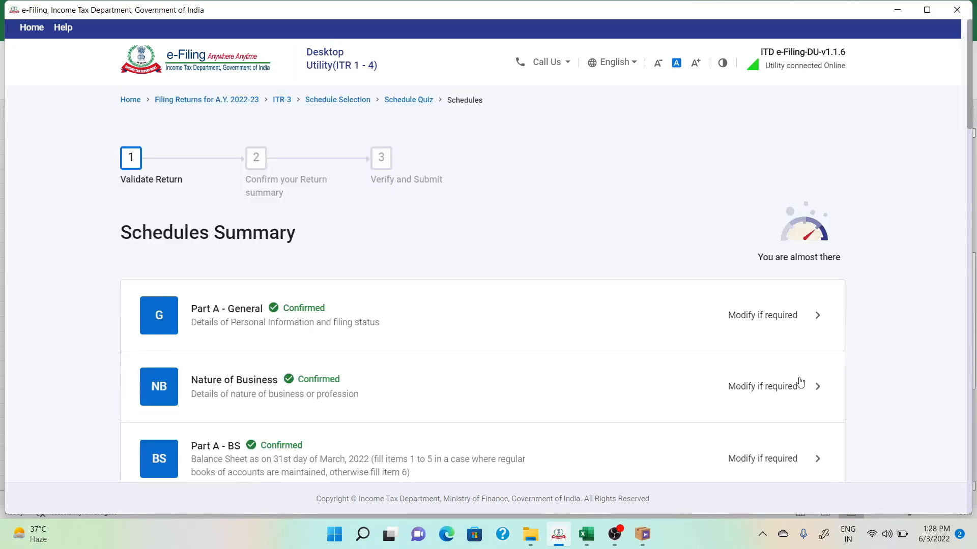
- Open Schedule CYLA, income after set off of current year losses, from the schedules summary and confirm it
scroll(800, 383, down, 15)
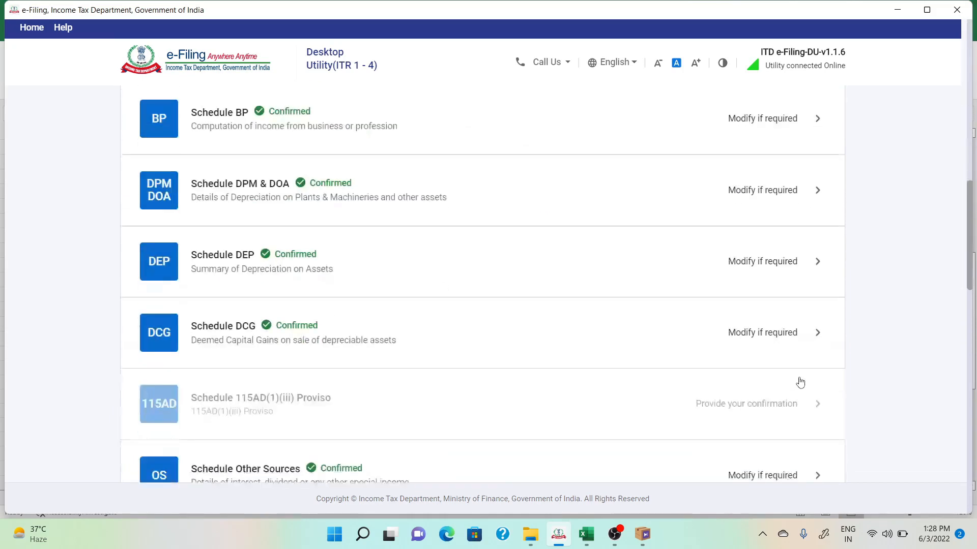
scroll(800, 382, down, 1)
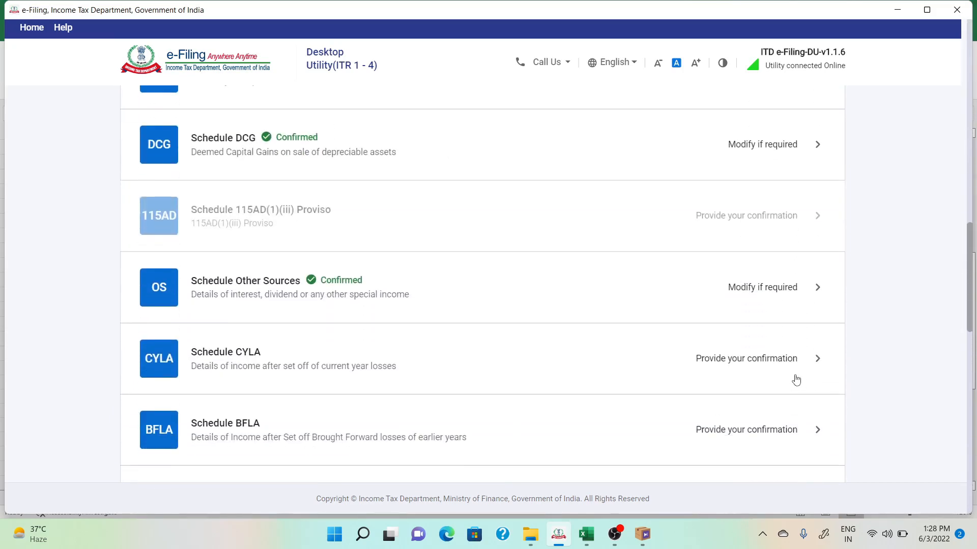
click(759, 367)
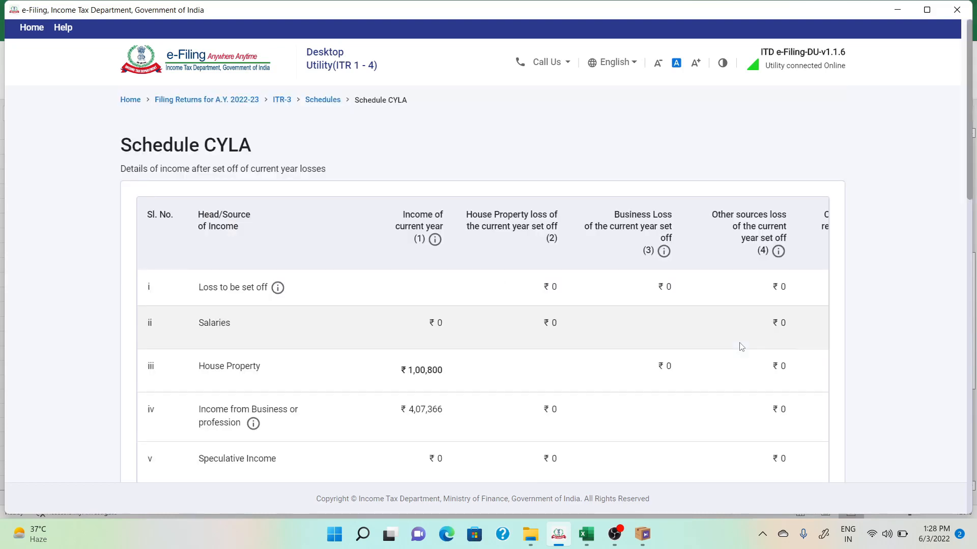
scroll(741, 346, down, 10)
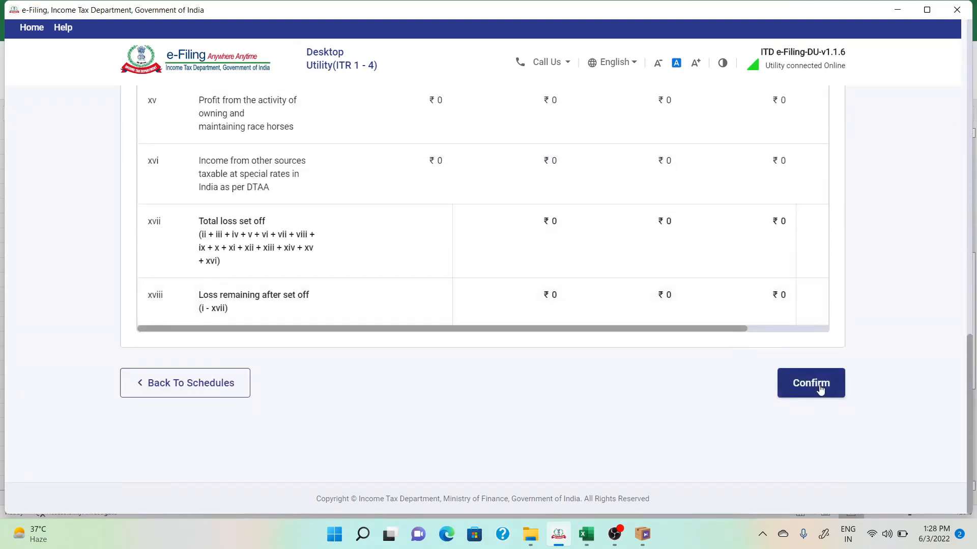
click(820, 389)
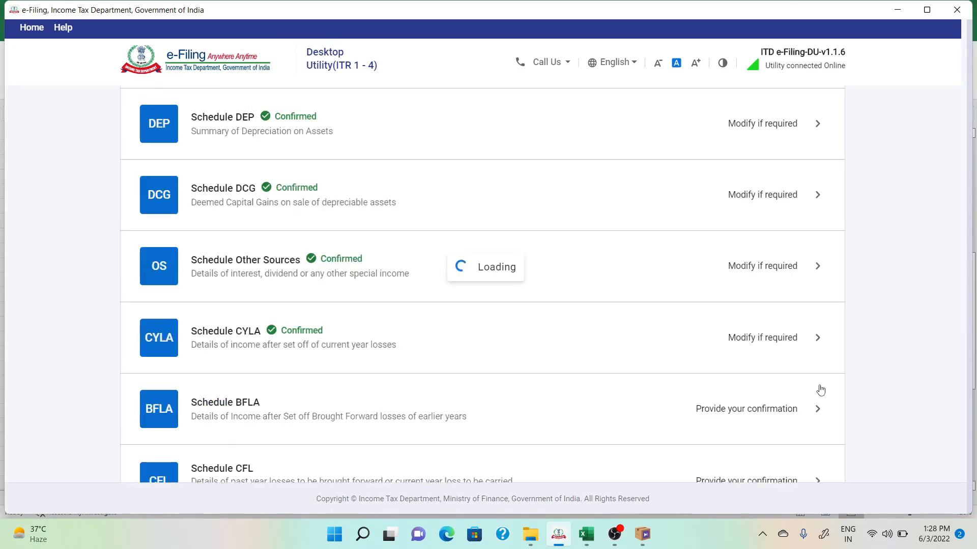
- Open Schedule BFLA, income after set off of brought forward losses, and compute the set-off to confirm it
scroll(643, 354, down, 15)
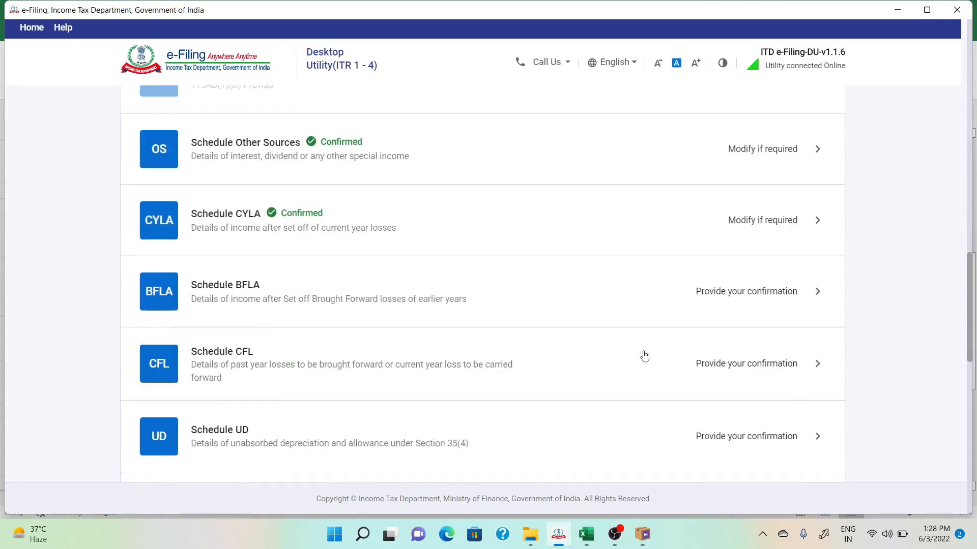
scroll(644, 355, down, 3)
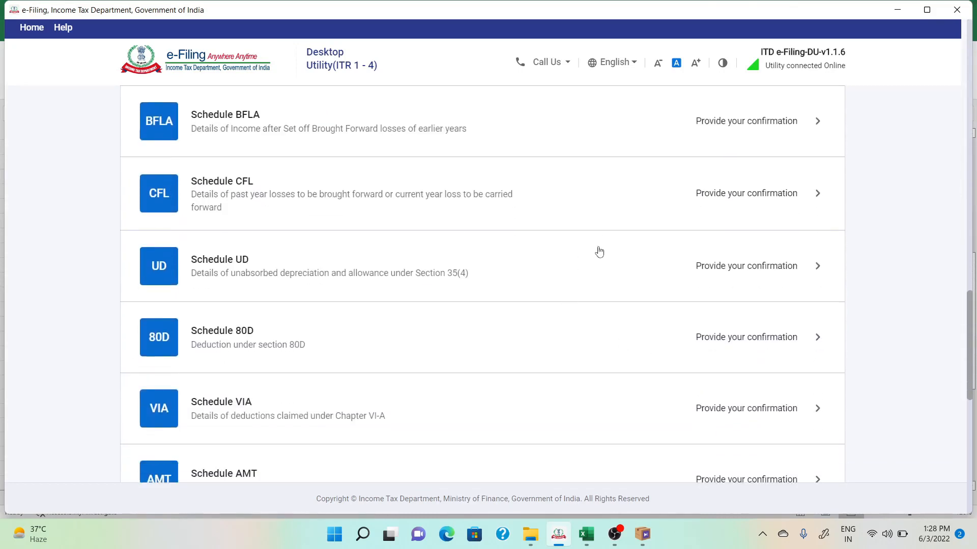
scroll(595, 254, up, 1)
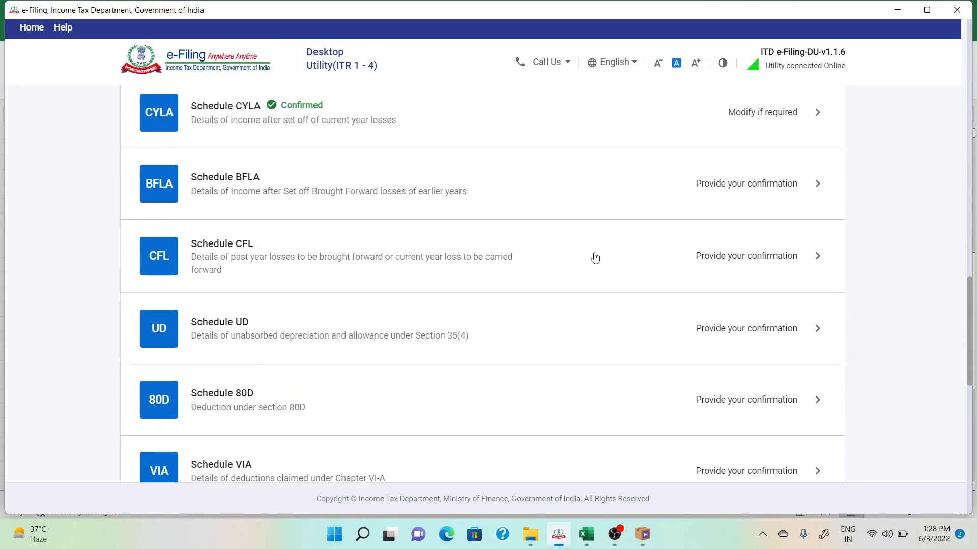
click(720, 200)
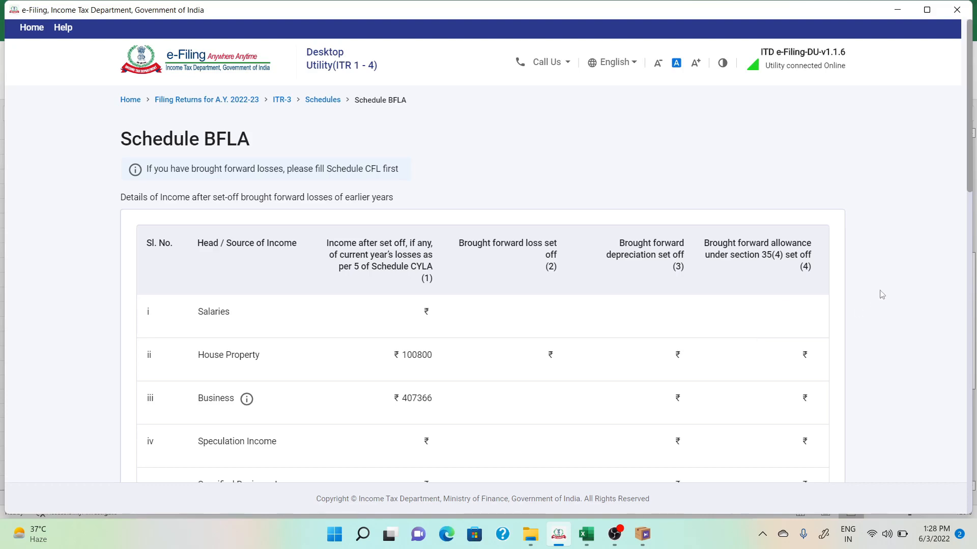
scroll(875, 266, down, 15)
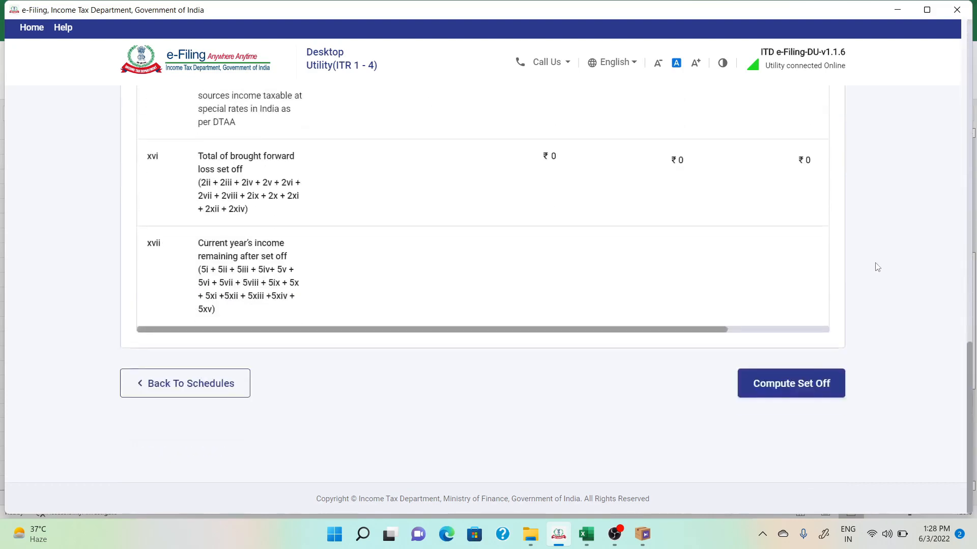
click(782, 385)
click(619, 304)
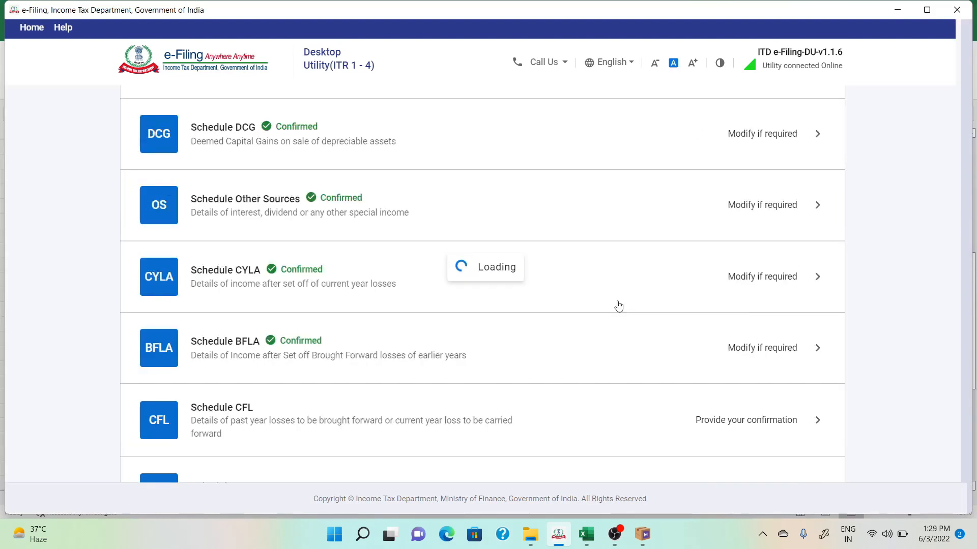
- Open Schedule CFL, losses to be carried forward to future years, and compute the set-off to confirm it
scroll(619, 305, down, 10)
scroll(618, 305, down, 12)
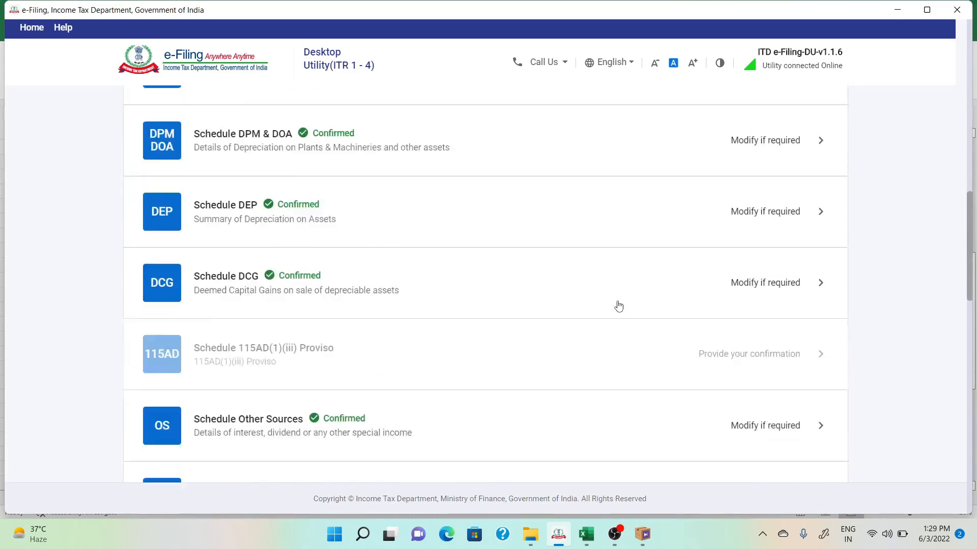
scroll(618, 305, up, 2)
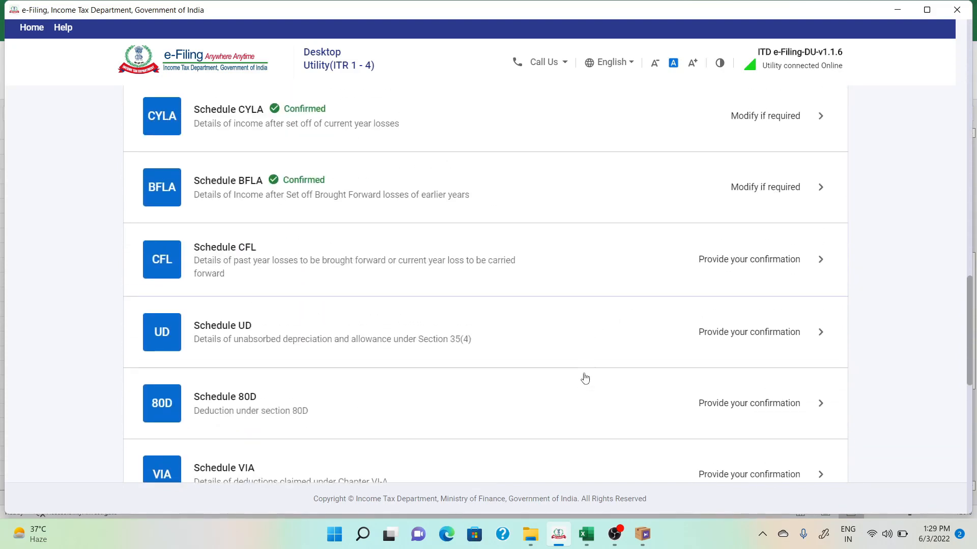
click(691, 264)
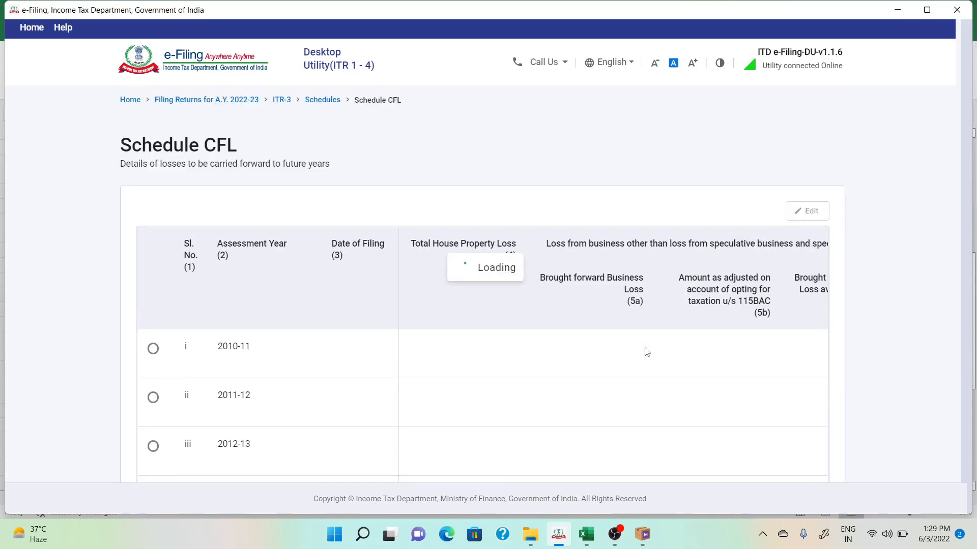
scroll(646, 352, down, 1)
scroll(644, 351, down, 10)
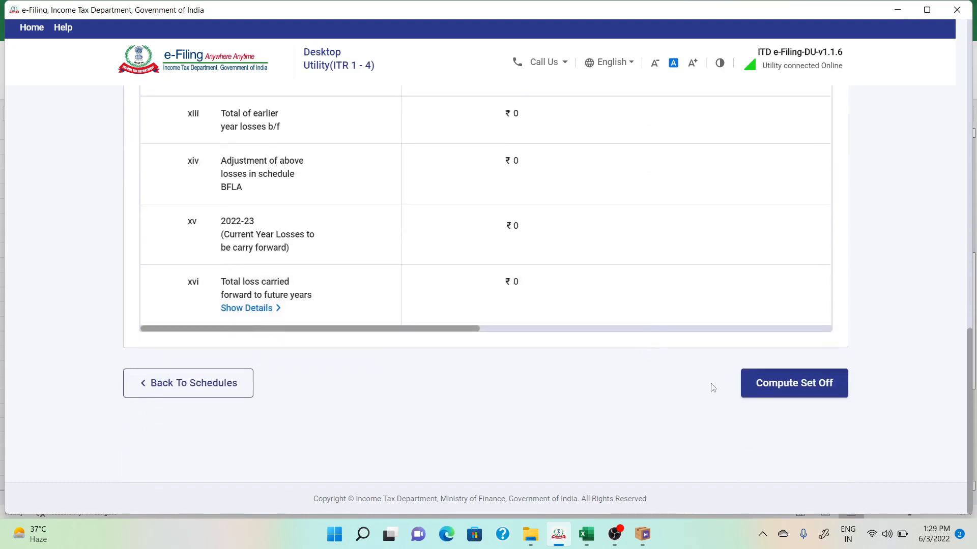
click(790, 389)
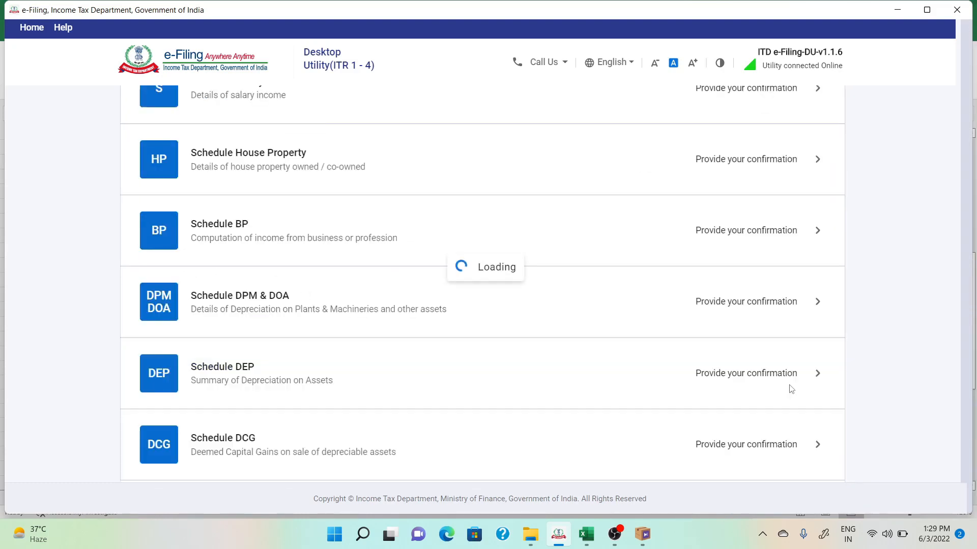
scroll(597, 376, down, 14)
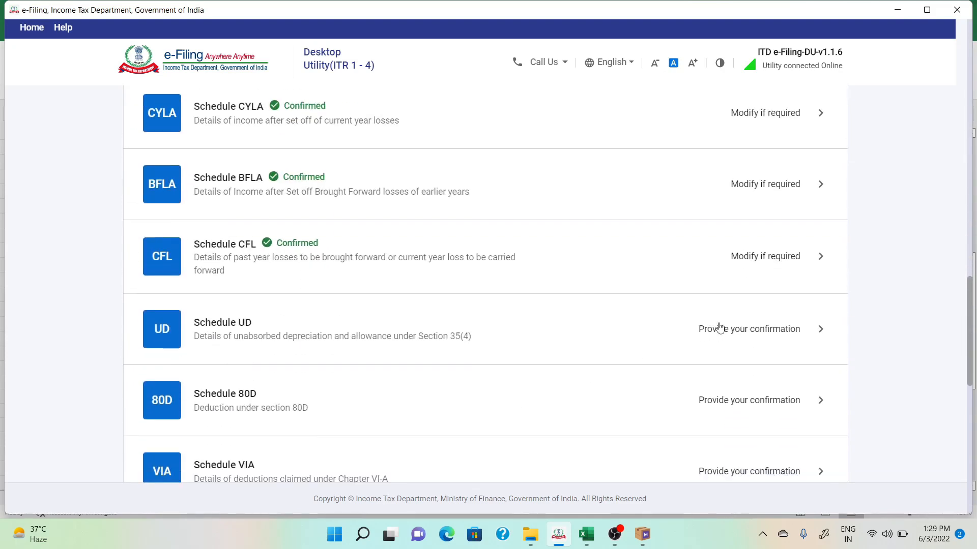
- Open Schedule UD, unabsorbed depreciation and allowance under section 35(4), and confirm it without adding details
click(720, 328)
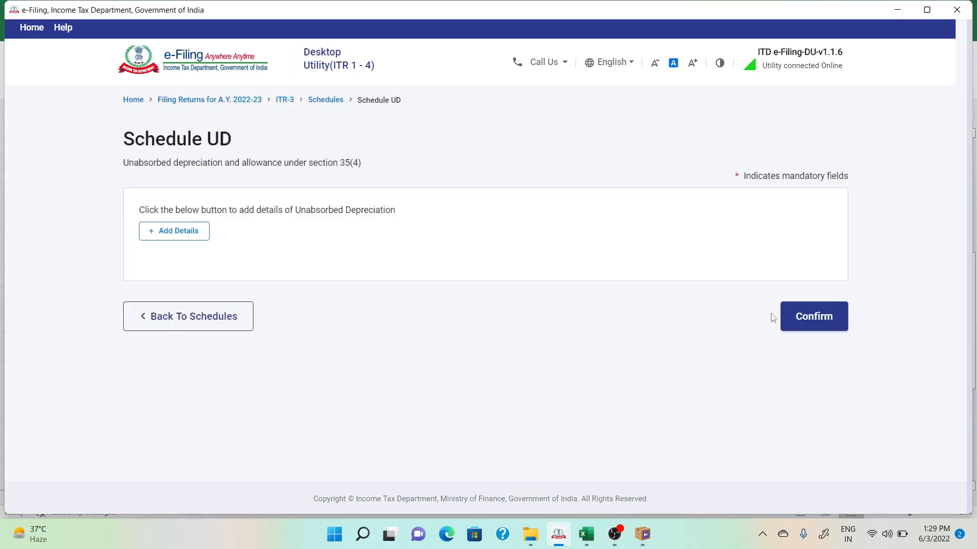
click(806, 316)
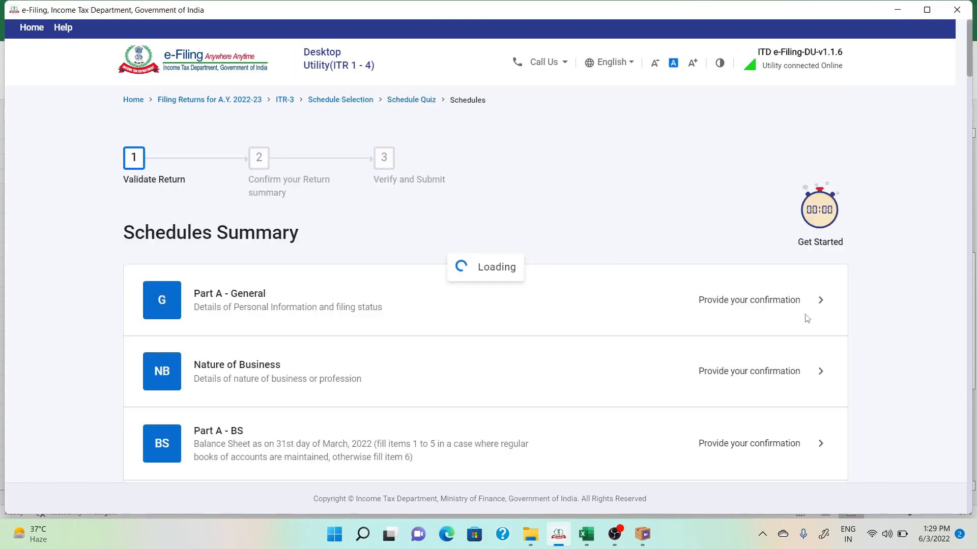
- Start adding a deduction in Schedule 80D and answer Yes to whether you or a family member is a senior citizen
scroll(806, 319, down, 10)
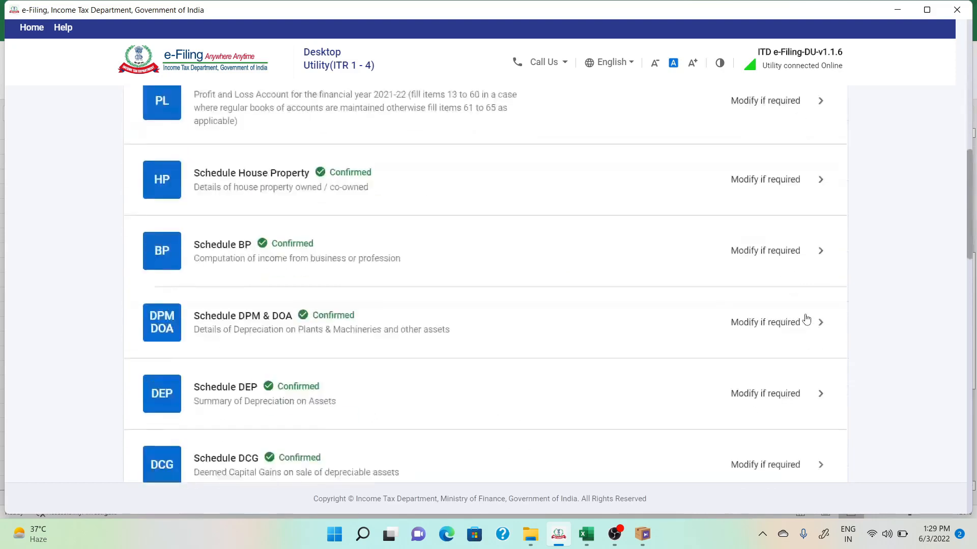
scroll(806, 318, down, 10)
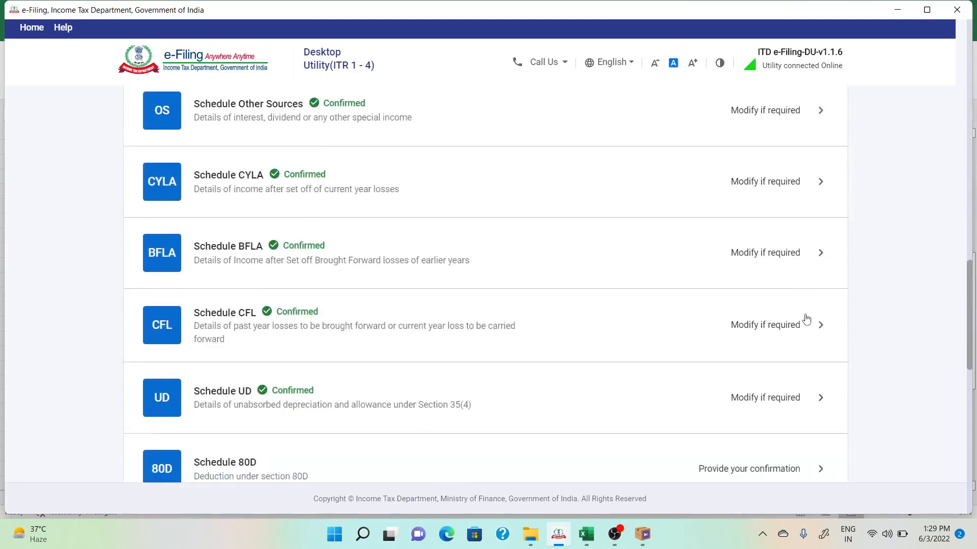
scroll(807, 319, down, 3)
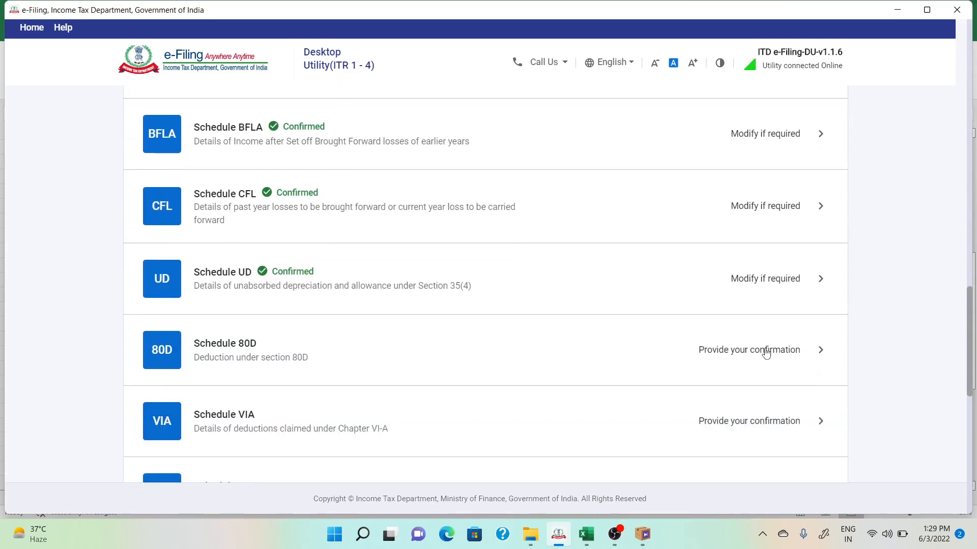
click(766, 354)
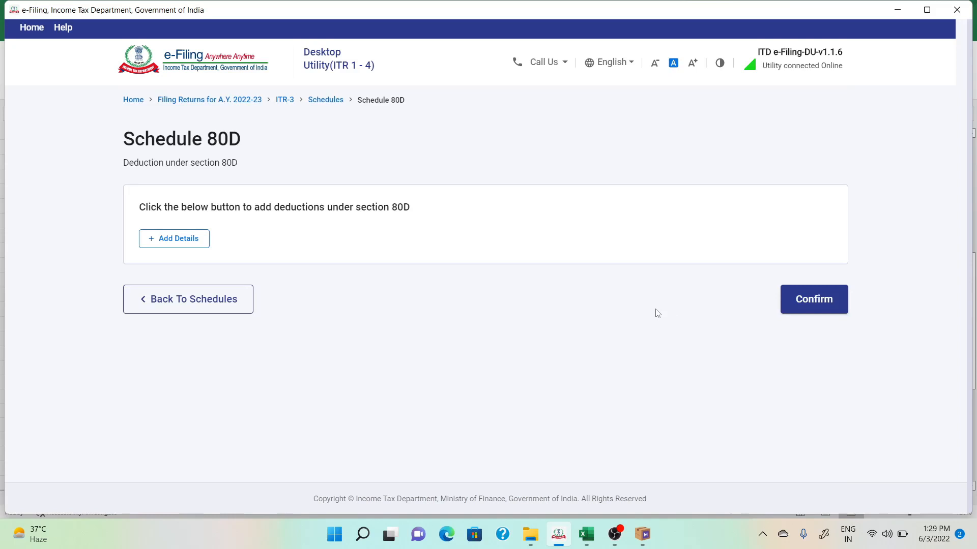
click(203, 241)
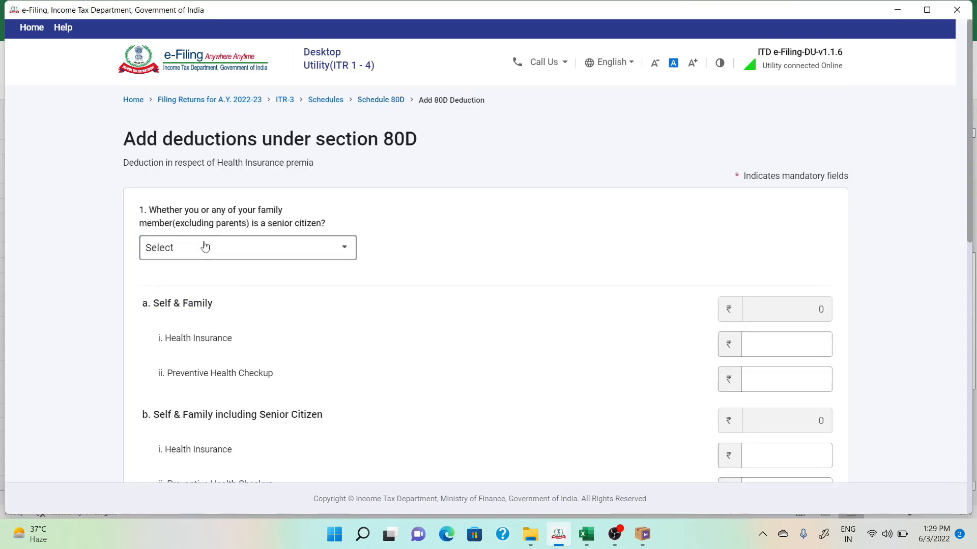
click(205, 247)
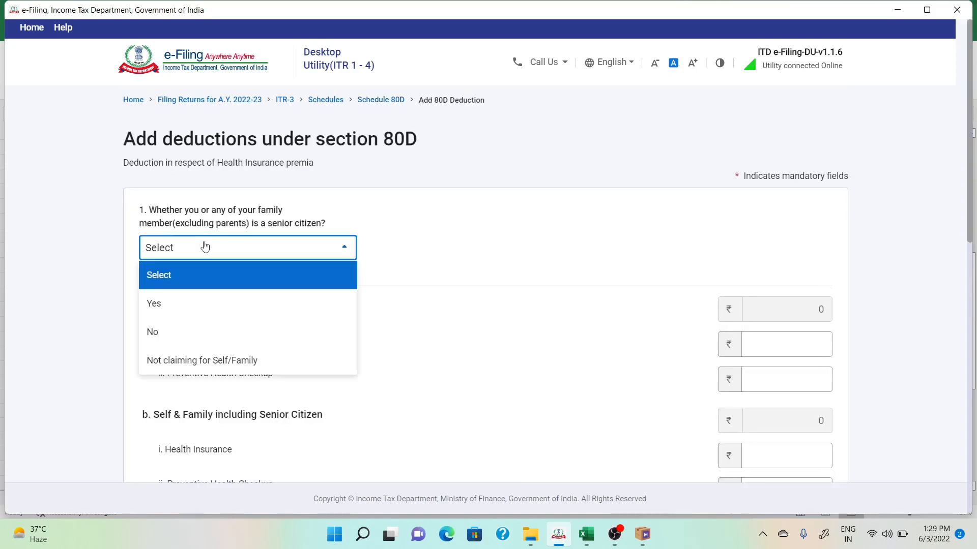
click(177, 304)
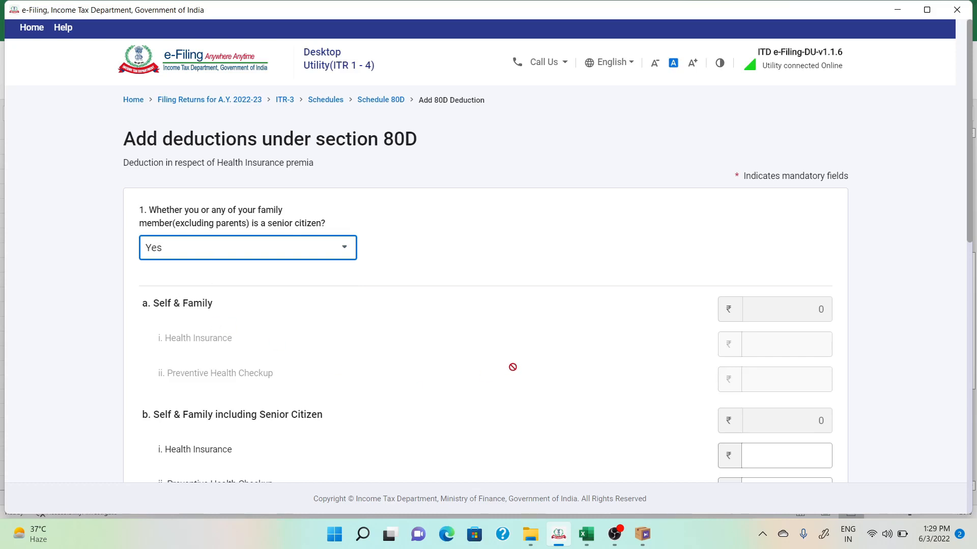
- Enter 11,200 as health insurance for Self & Family including Senior Citizen, checking the 80D figure in Excel's Computation sheet
scroll(515, 372, down, 4)
click(755, 254)
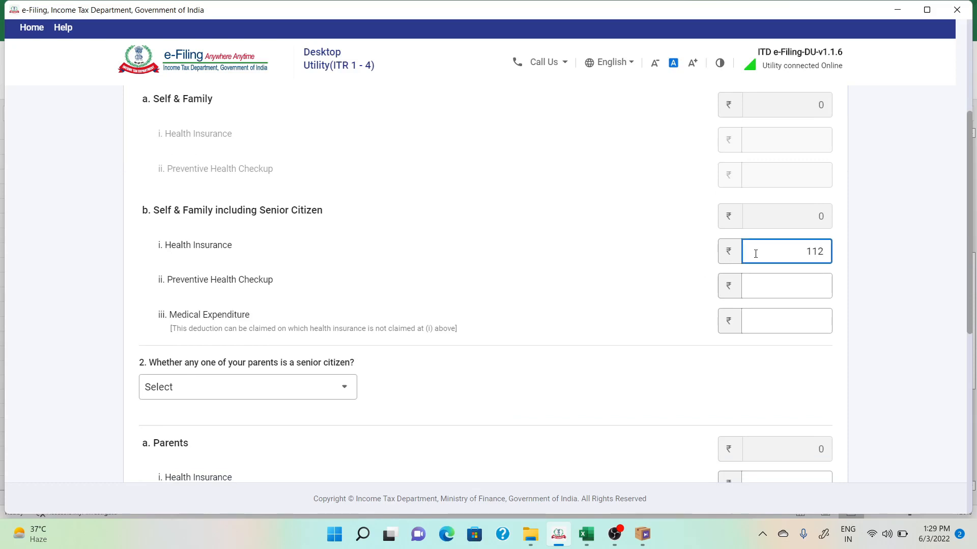
click(587, 533)
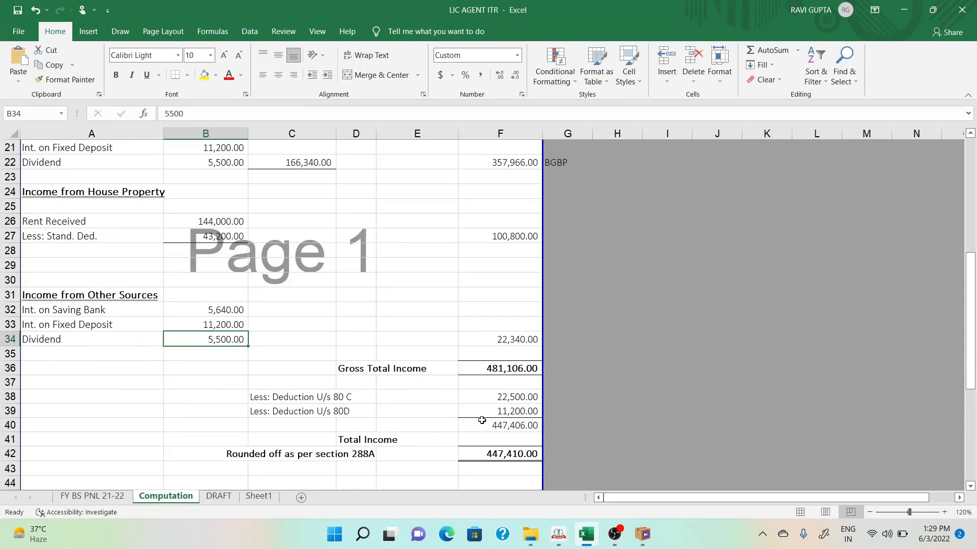
click(558, 534)
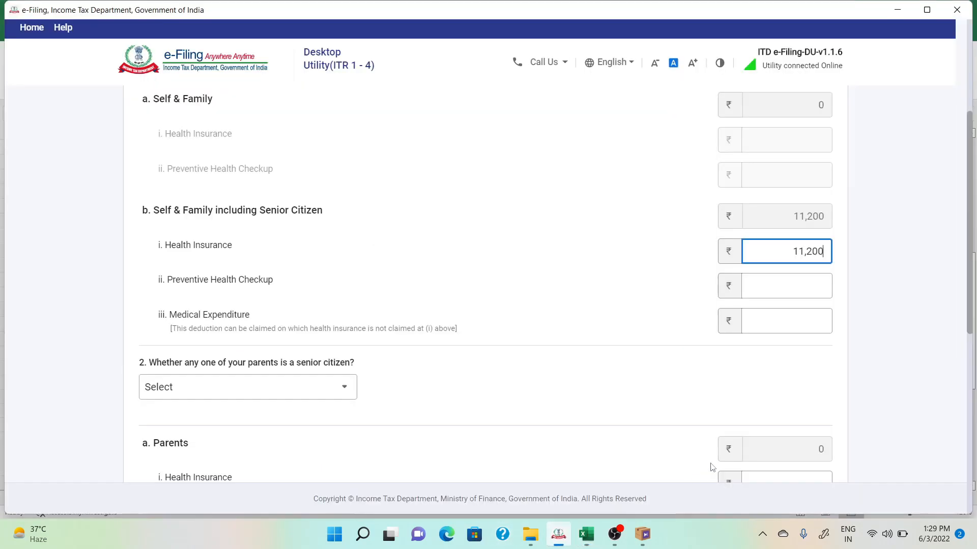
- Answer Yes to whether any parent is a senior citizen, then add the section 80D deduction and confirm Schedule 80D
scroll(687, 388, down, 8)
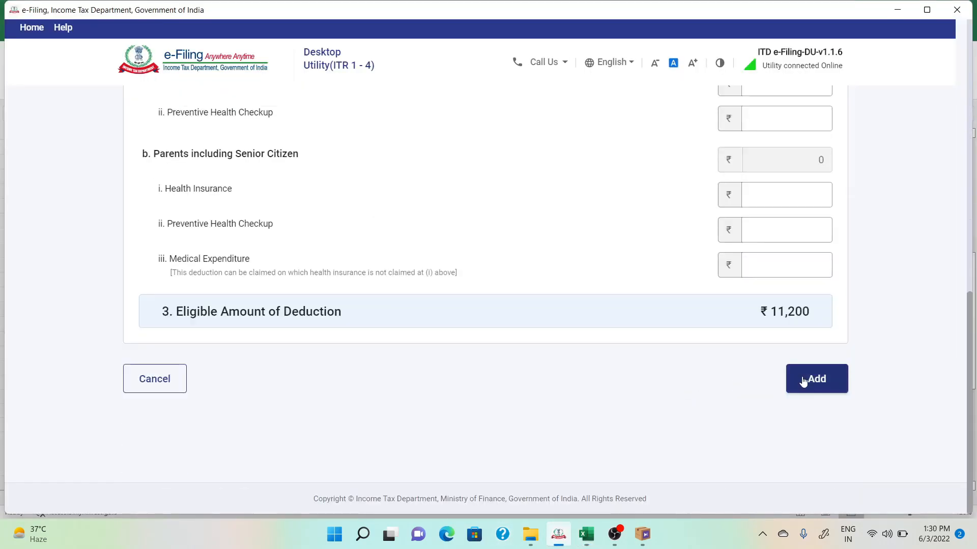
click(802, 380)
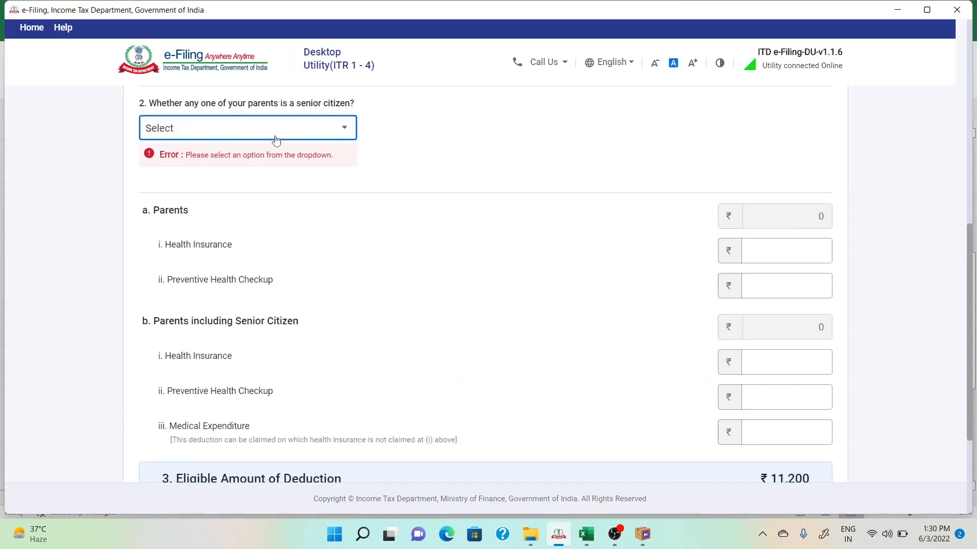
click(276, 139)
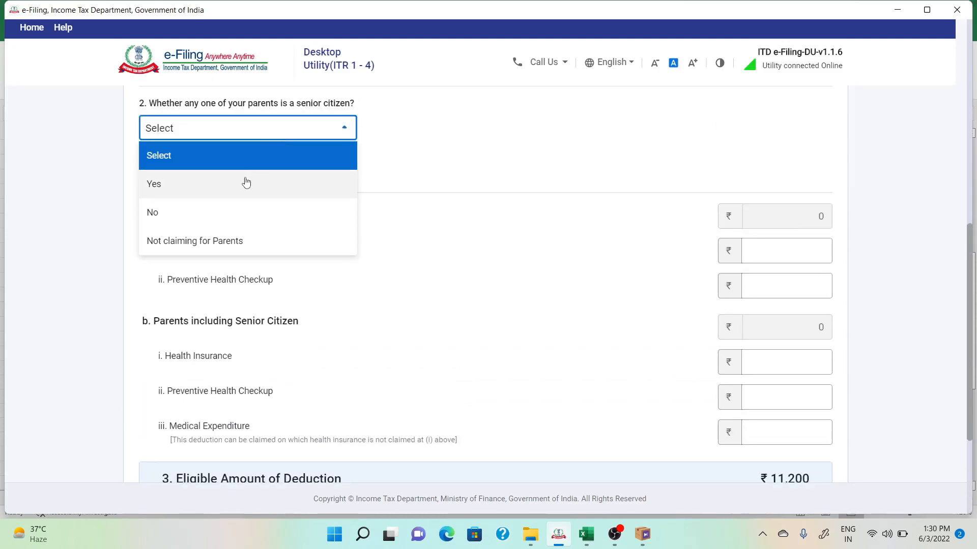
click(339, 198)
scroll(541, 288, down, 3)
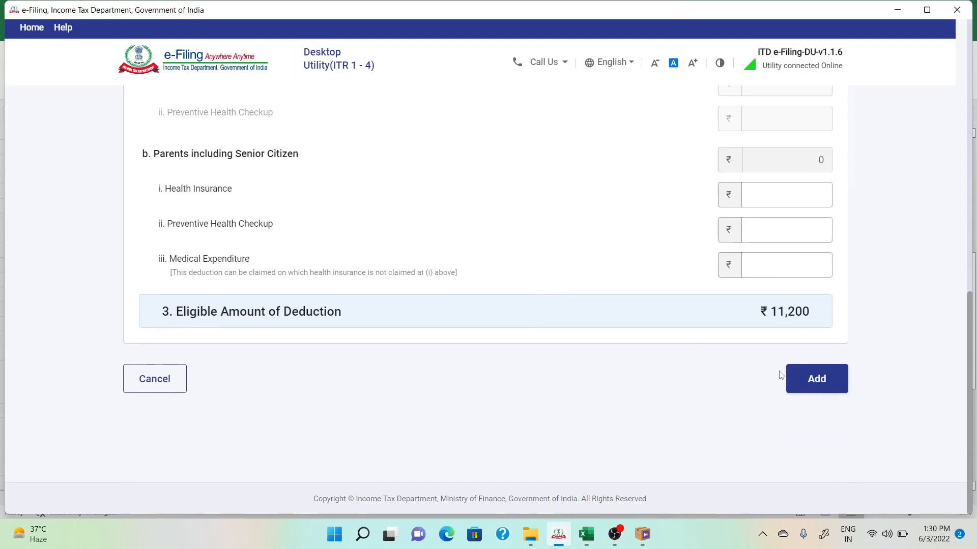
click(803, 380)
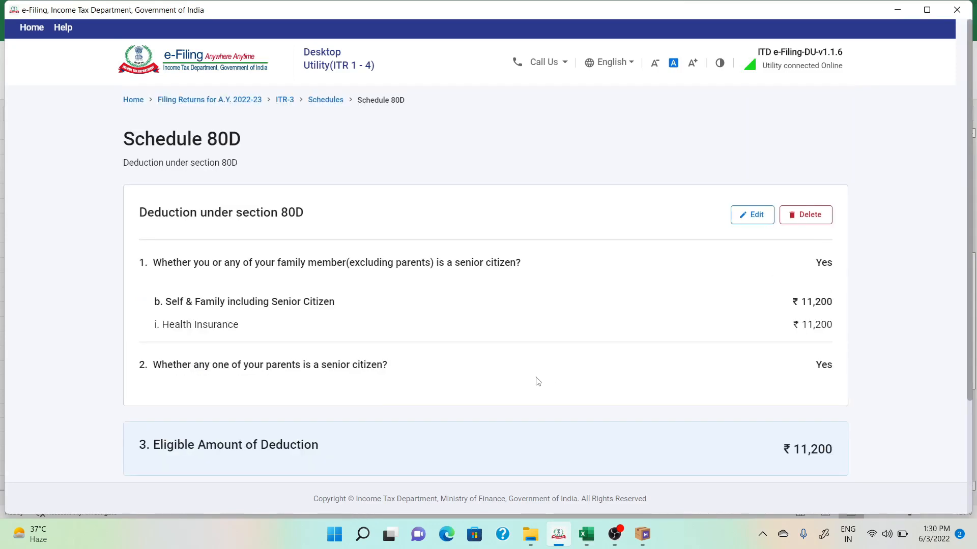
scroll(538, 381, down, 3)
click(800, 388)
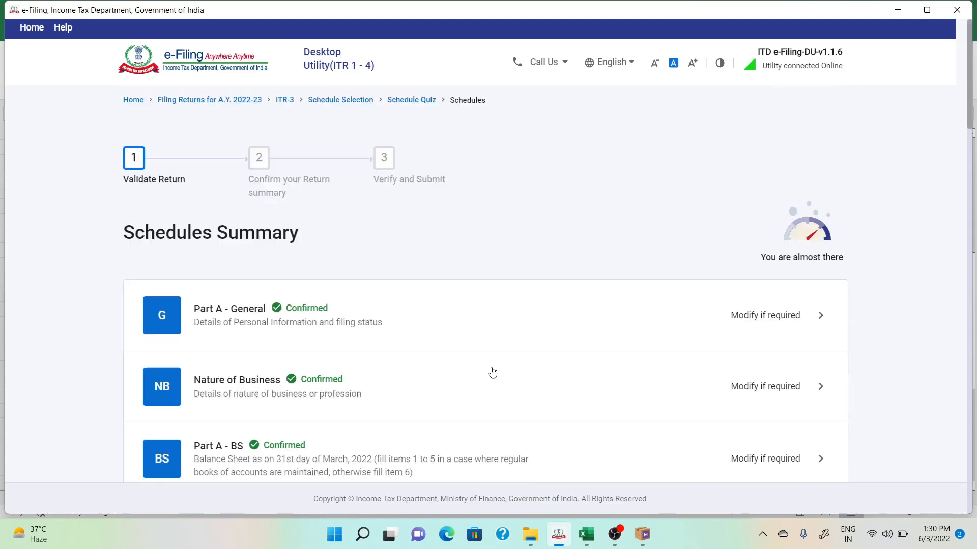
- Open Schedule VIA and start another Part B deduction under section 80C, life insurance premia and similar payments
scroll(492, 372, down, 20)
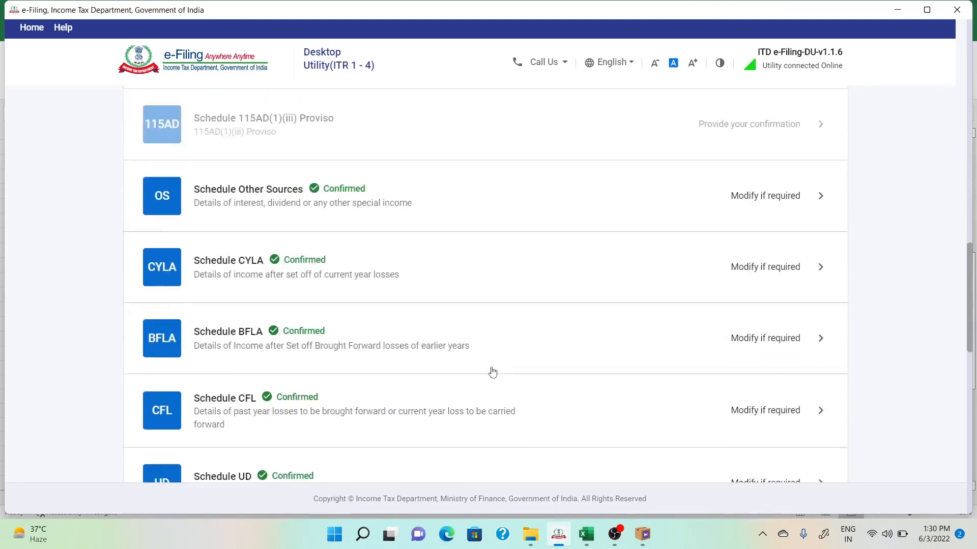
scroll(492, 371, down, 7)
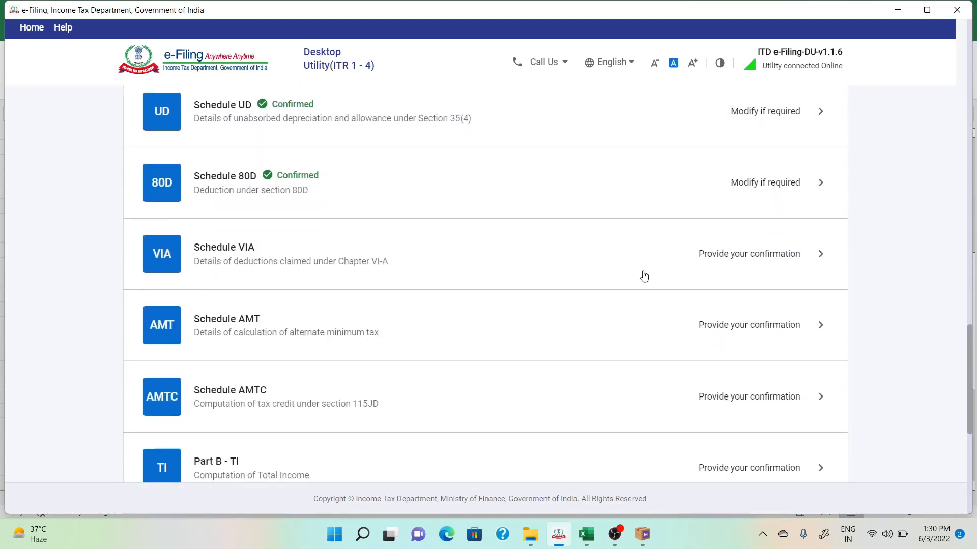
click(644, 276)
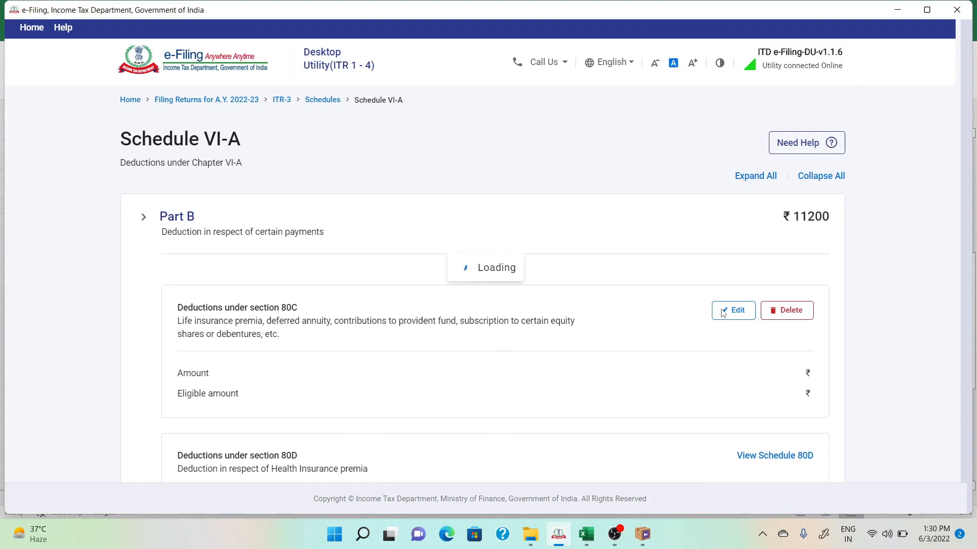
scroll(739, 338, down, 5)
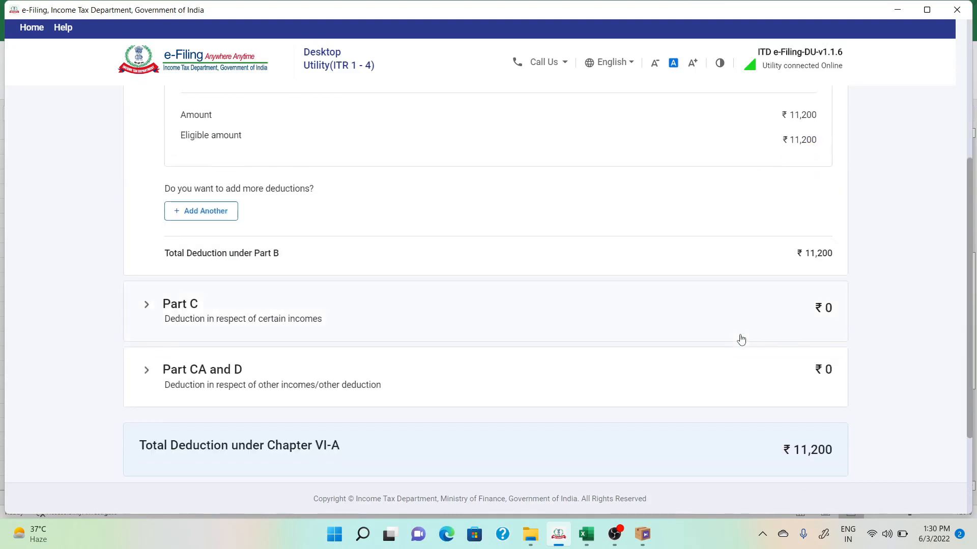
scroll(649, 304, up, 2)
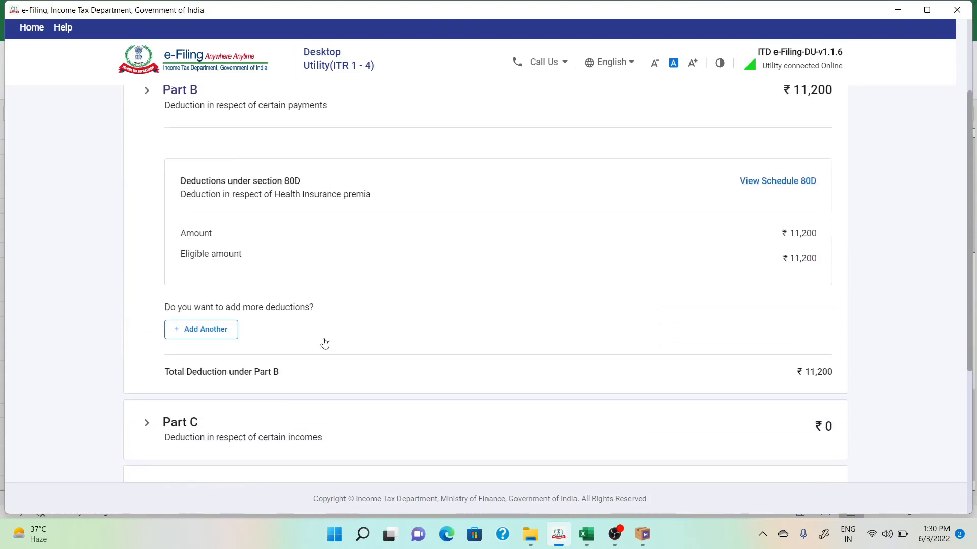
click(234, 337)
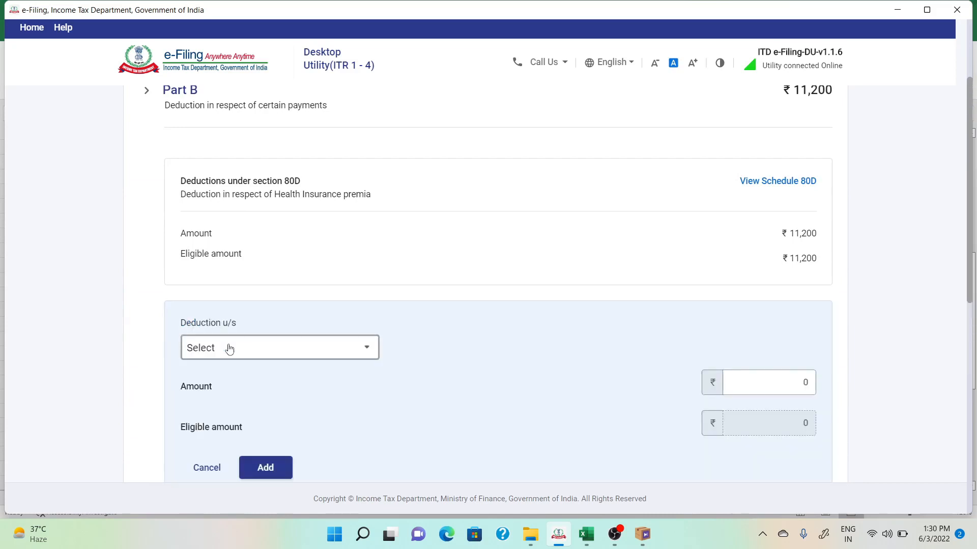
click(228, 348)
click(234, 275)
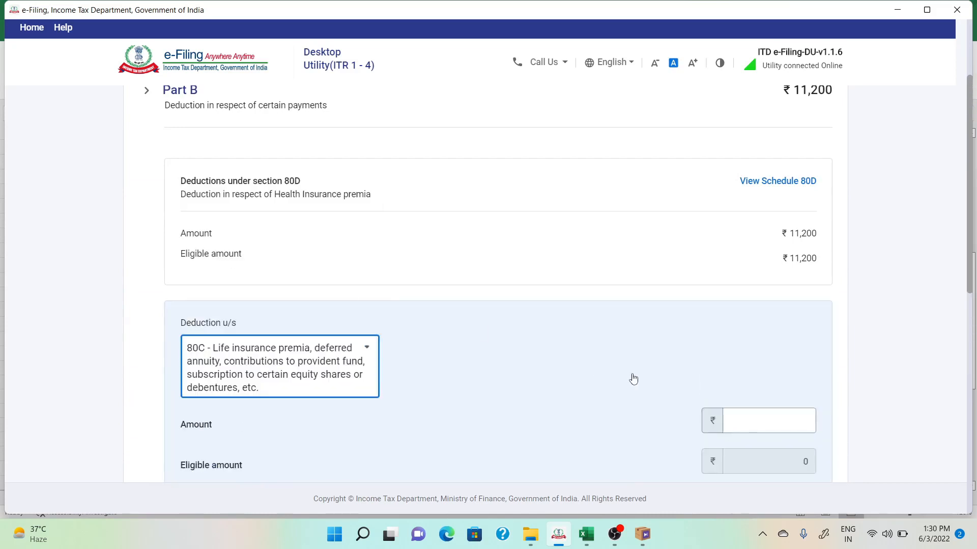
- Enter 22500 as the section 80C amount, taken from Excel's Computation sheet, and confirm Schedule VI-A
click(780, 415)
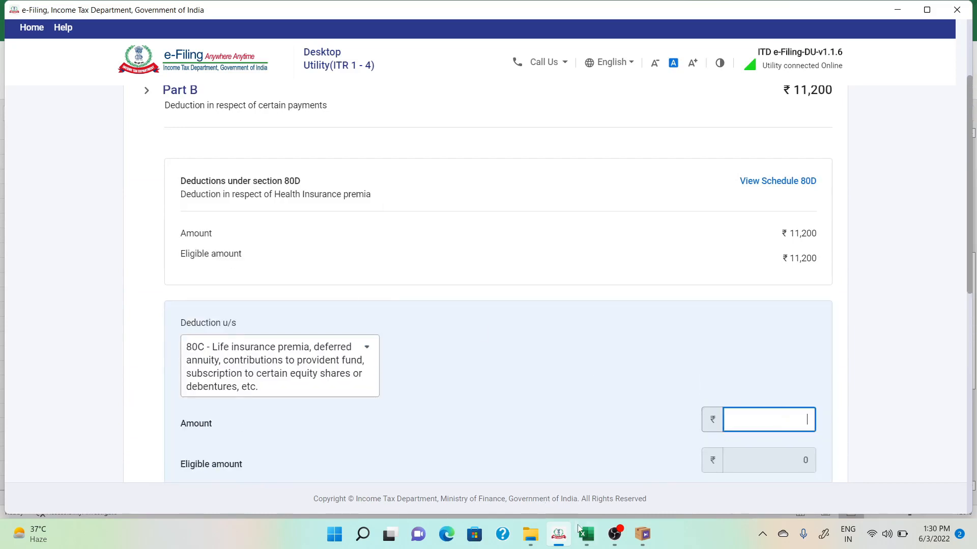
click(585, 539)
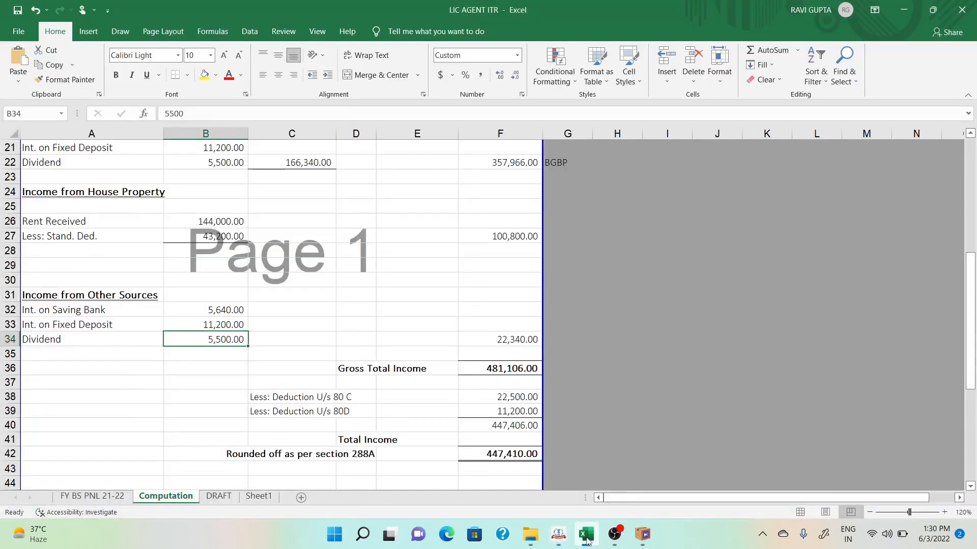
click(586, 539)
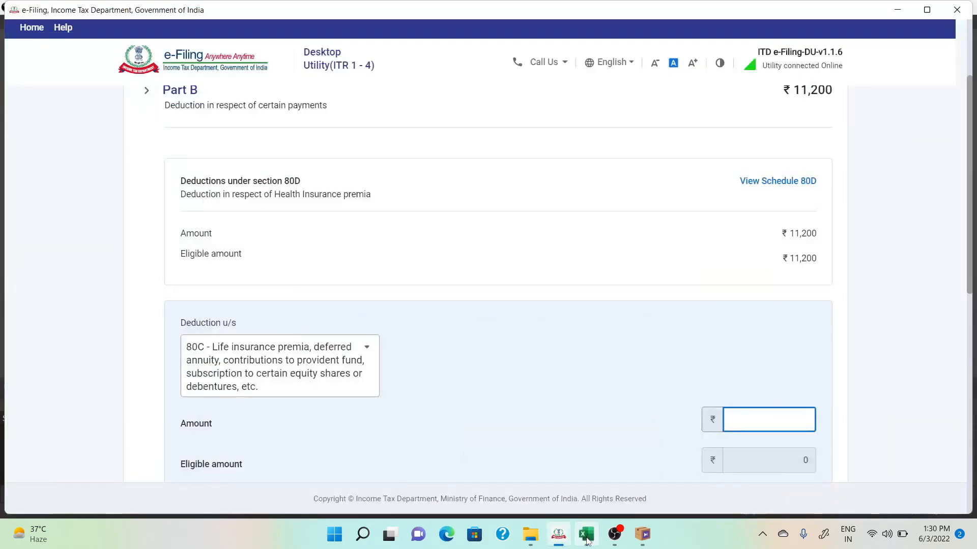
text(22500)
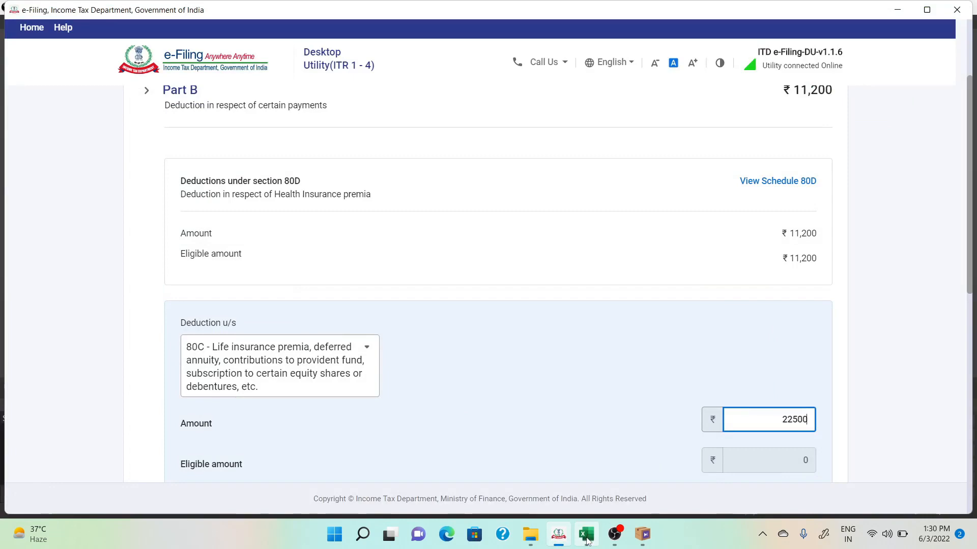
scroll(854, 459, down, 5)
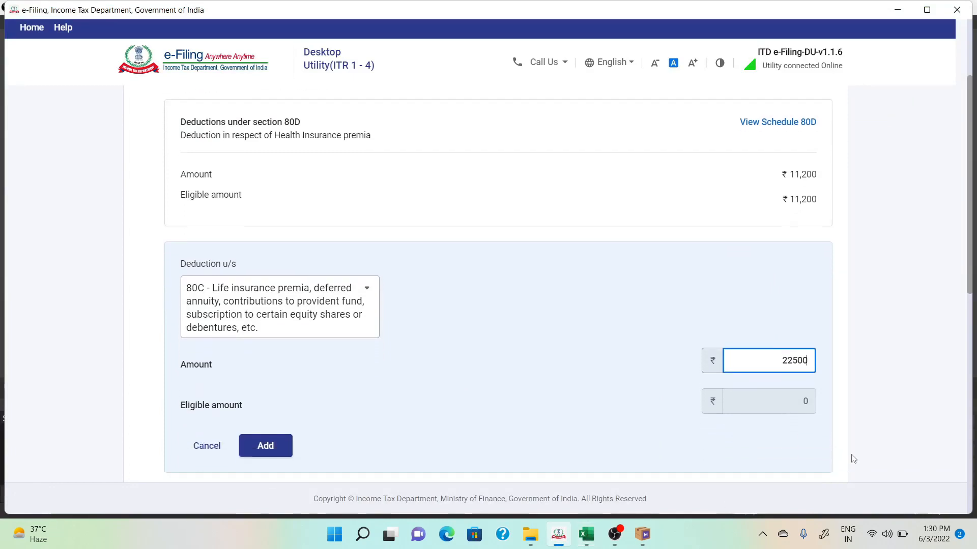
click(854, 459)
scroll(853, 459, down, 5)
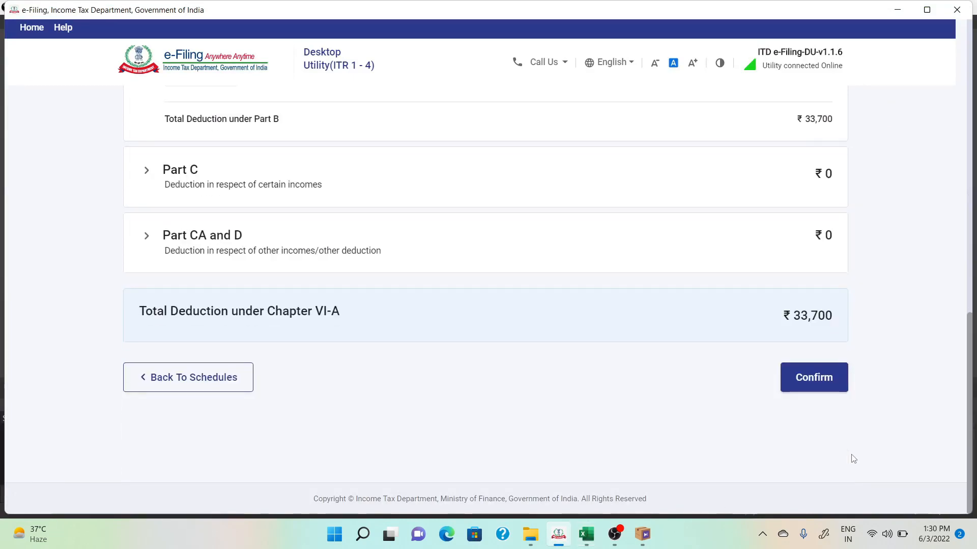
click(800, 381)
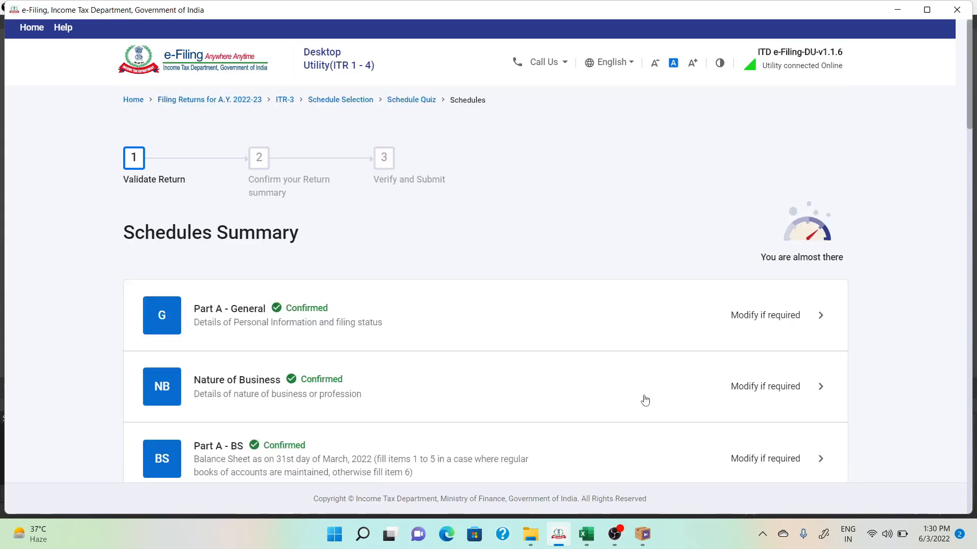
- Open Schedule AMT, calculation of alternate minimum tax, from the schedules summary and confirm it
scroll(645, 399, down, 18)
scroll(644, 399, down, 8)
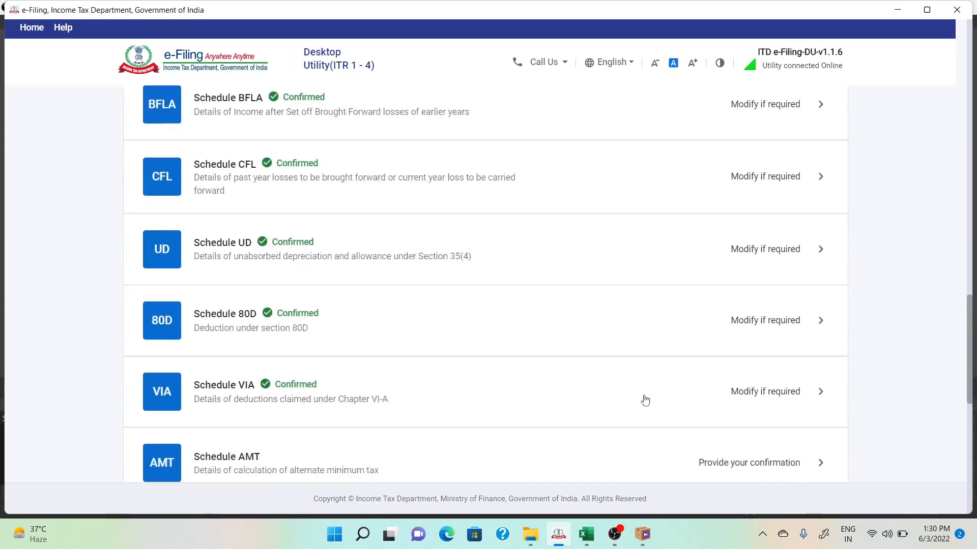
click(681, 304)
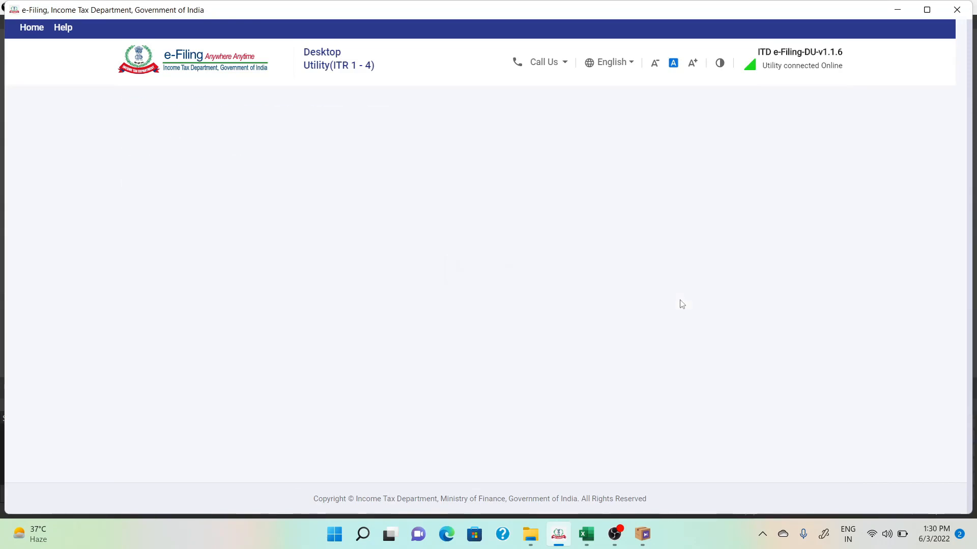
scroll(680, 303, down, 5)
click(814, 384)
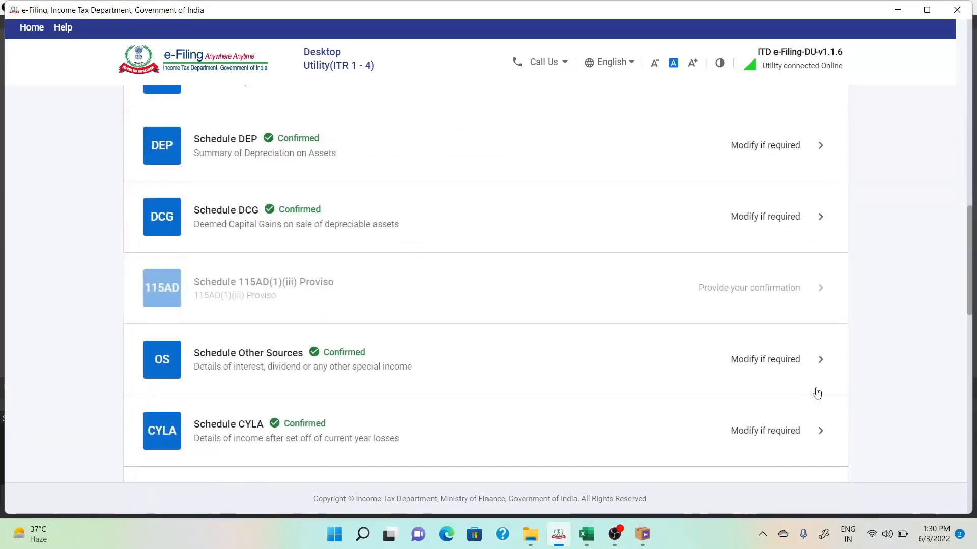
- Open Schedule AMTC, tax credit under section 115JD, from the schedules summary and confirm it without adding details
scroll(817, 393, down, 9)
scroll(817, 393, down, 4)
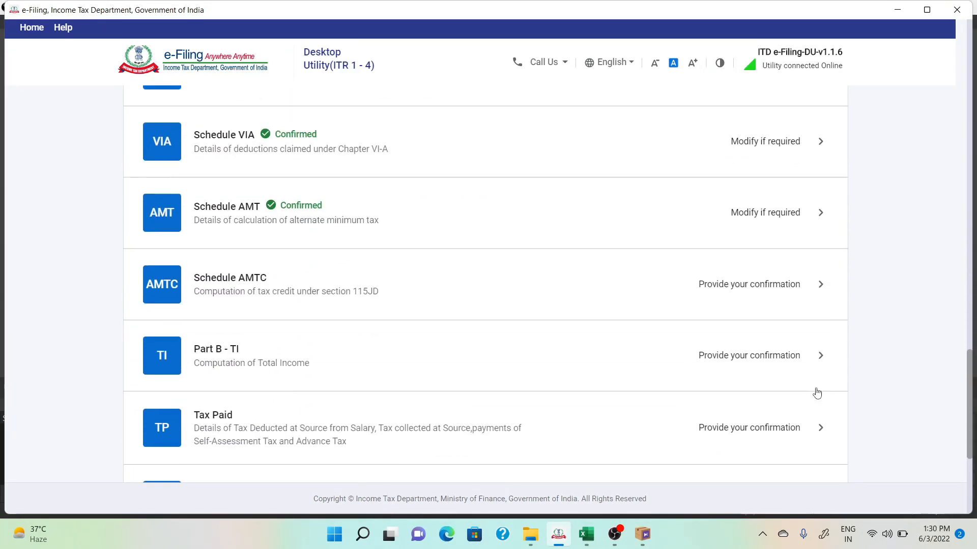
click(785, 310)
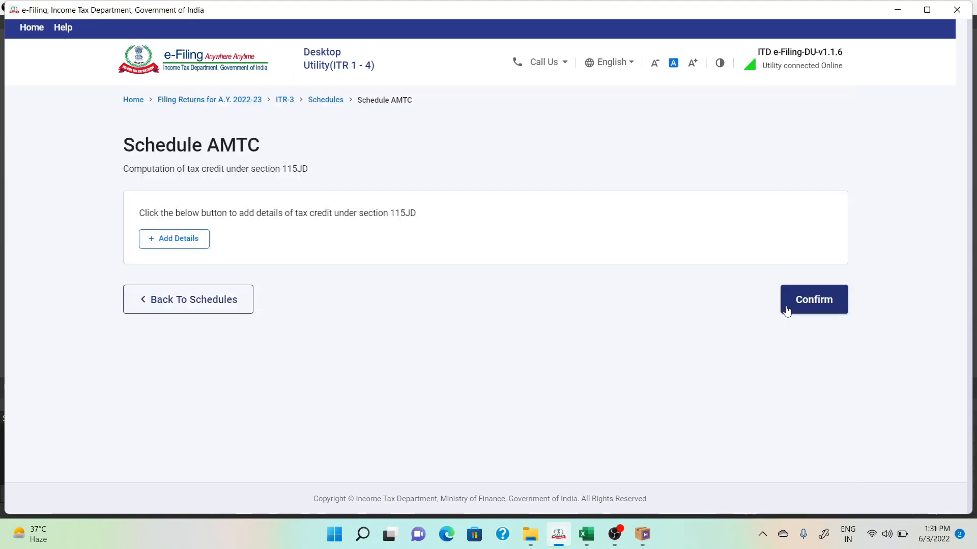
click(798, 310)
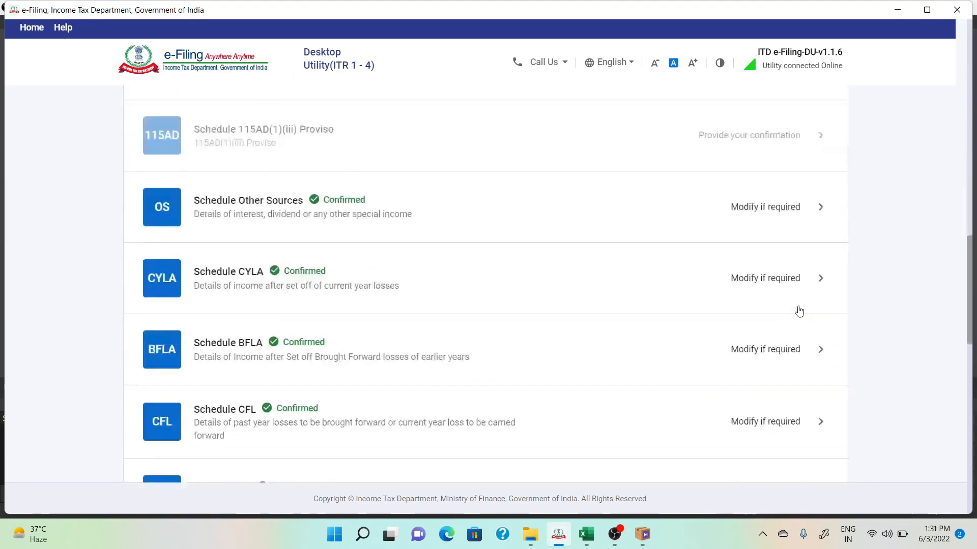
- Open Part B - TI, computation of total income, and confirm it
scroll(799, 312, down, 3)
scroll(799, 310, up, 2)
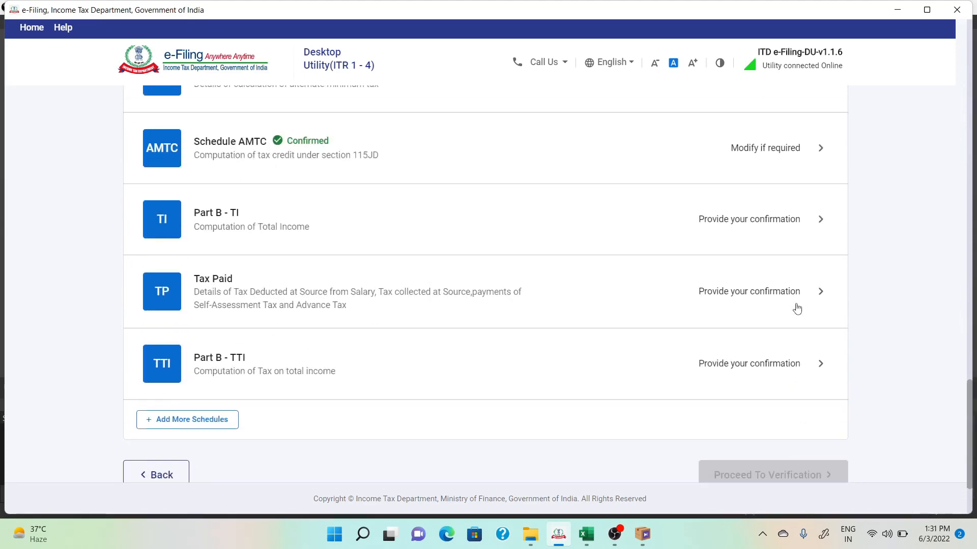
click(738, 247)
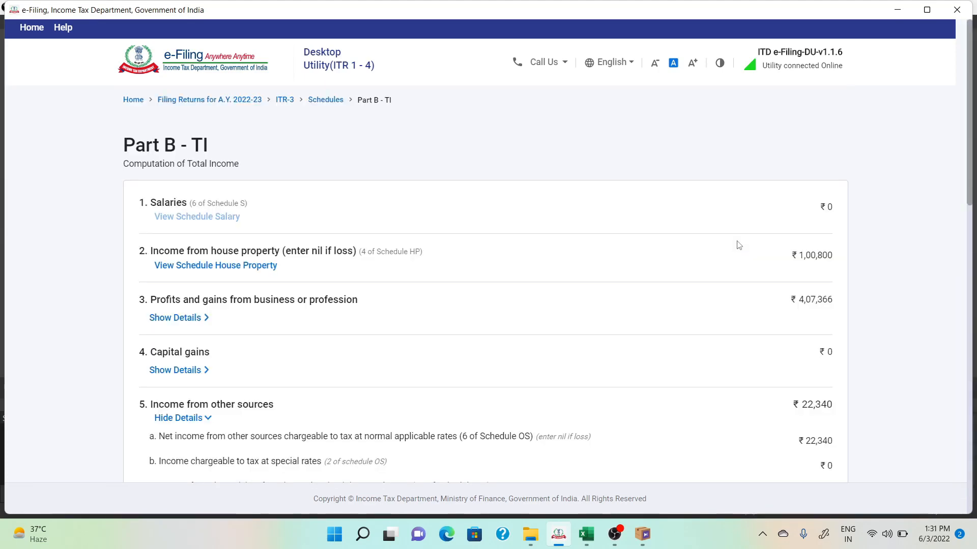
scroll(738, 246, down, 15)
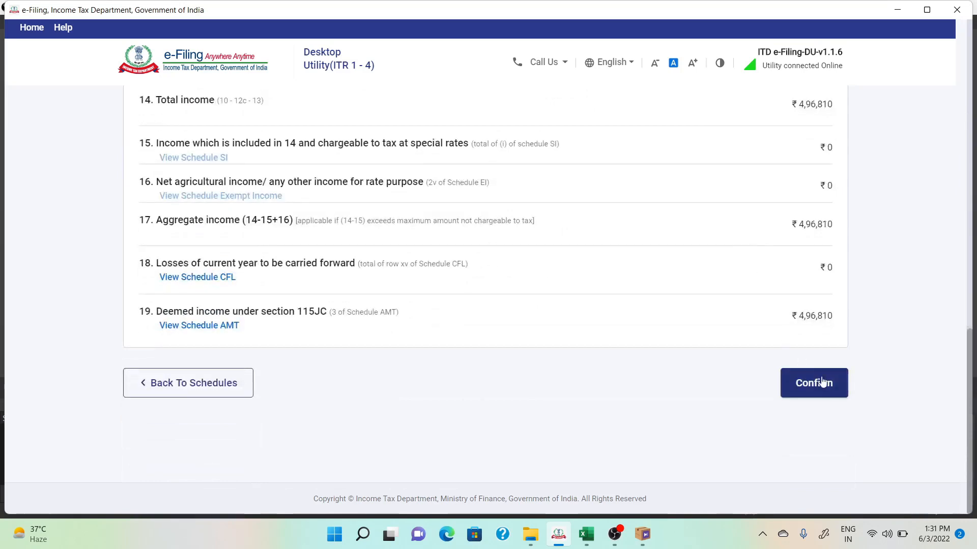
click(828, 384)
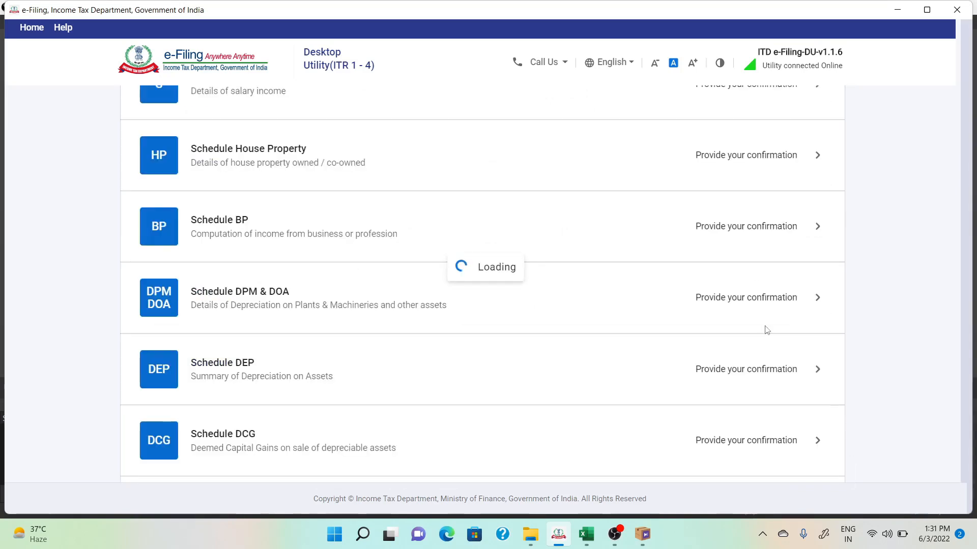
- Open the Tax Paid schedule and confirm its TDS and tax payment details
scroll(766, 331, down, 20)
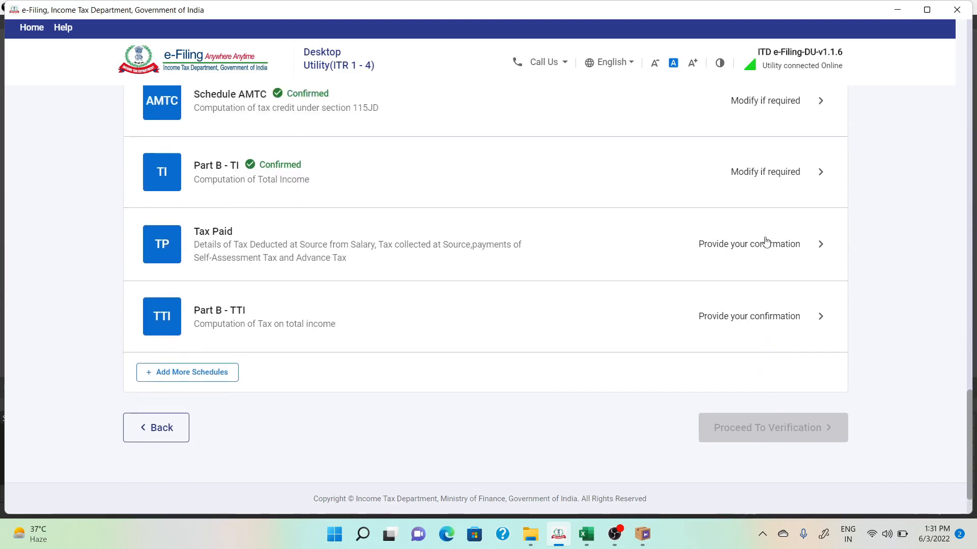
click(766, 241)
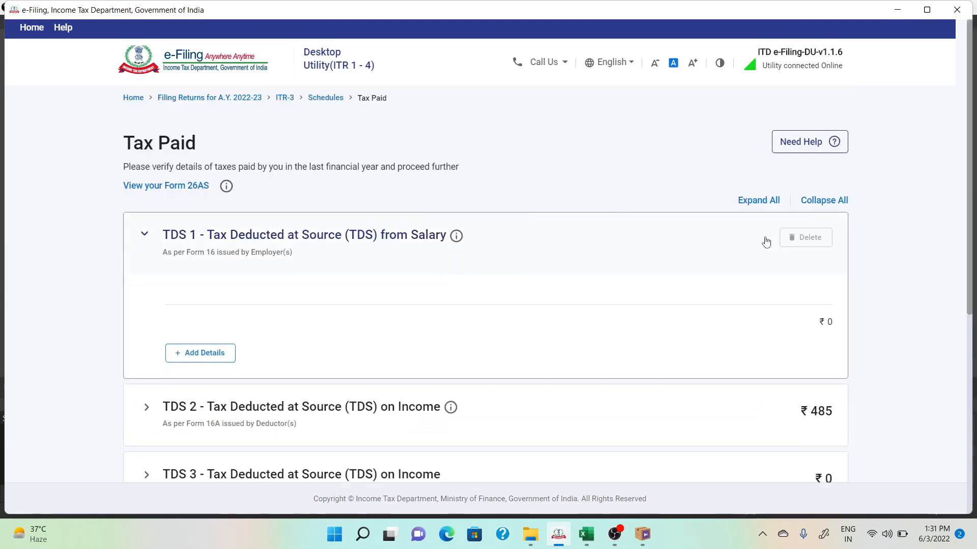
scroll(766, 242, down, 6)
click(802, 413)
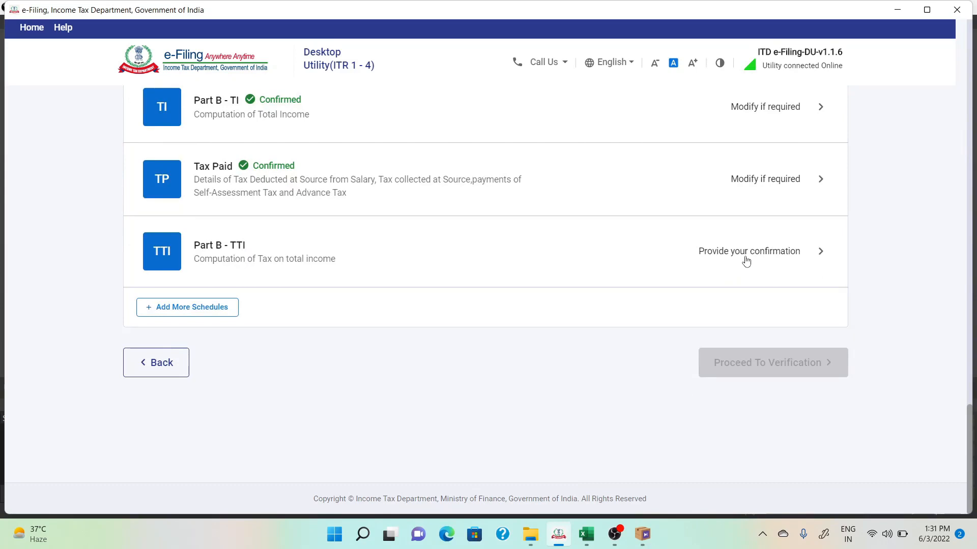
- Open Part B - TTI, examine the tax liability and refund computation, and return to the schedules without confirming
click(746, 261)
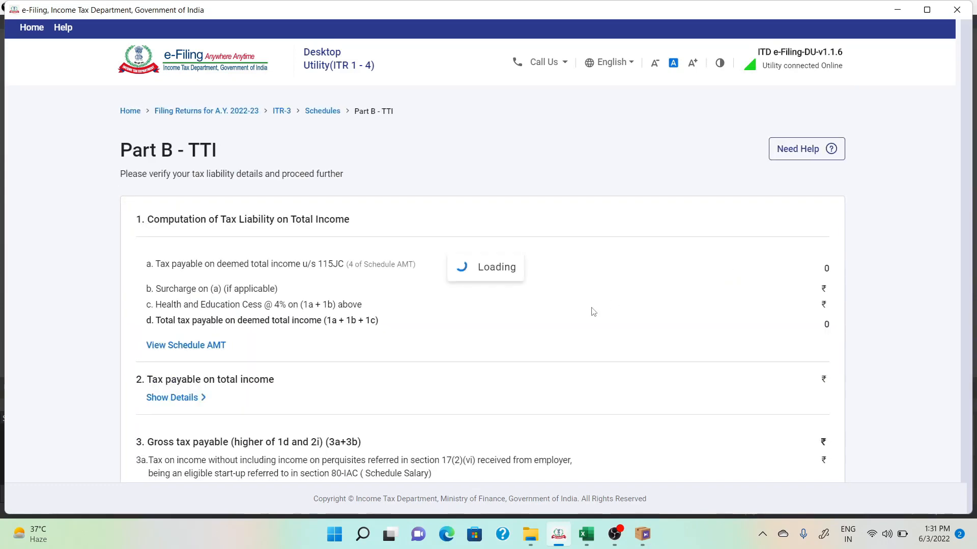
scroll(593, 312, down, 15)
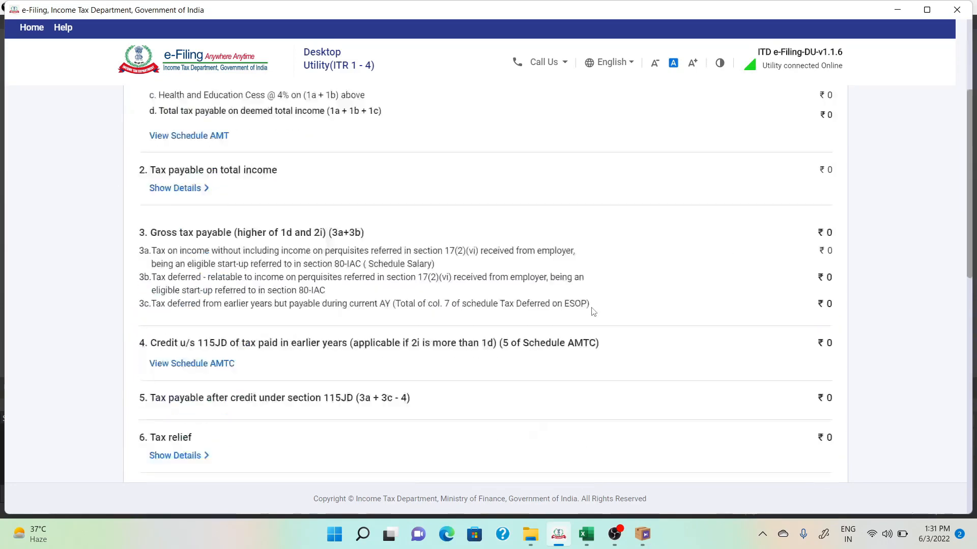
scroll(593, 312, down, 3)
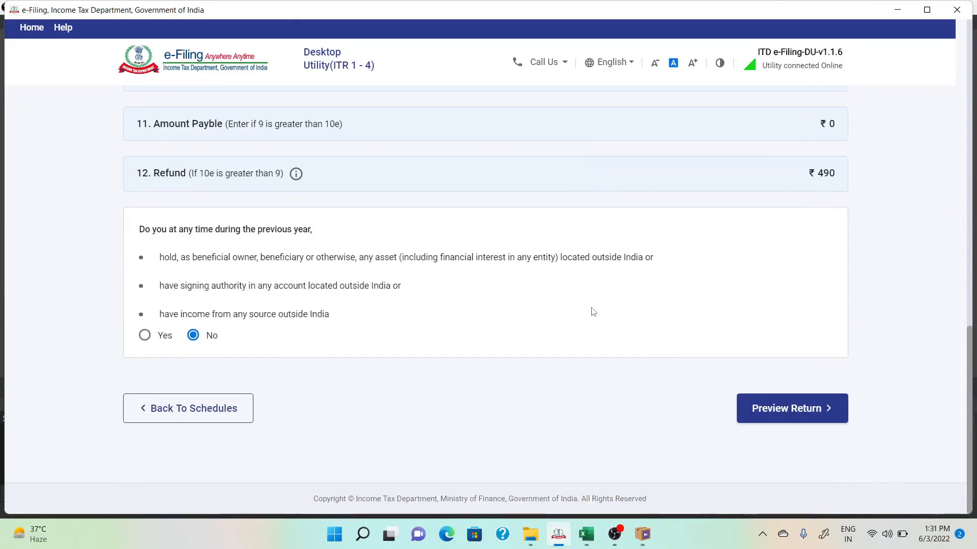
click(203, 412)
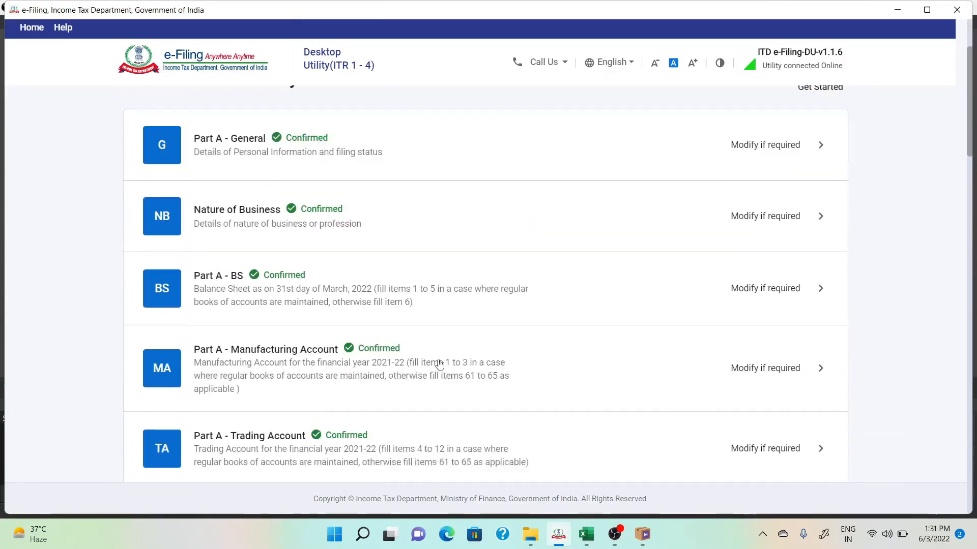
- Reopen Part B - TI from the schedules summary and examine the head-wise income amounts
scroll(438, 365, down, 8)
scroll(438, 363, up, 3)
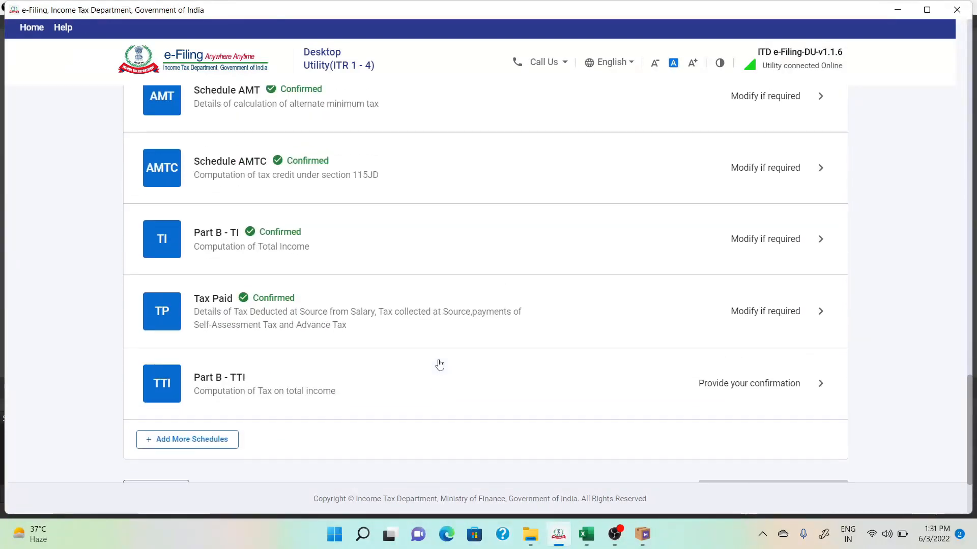
click(591, 250)
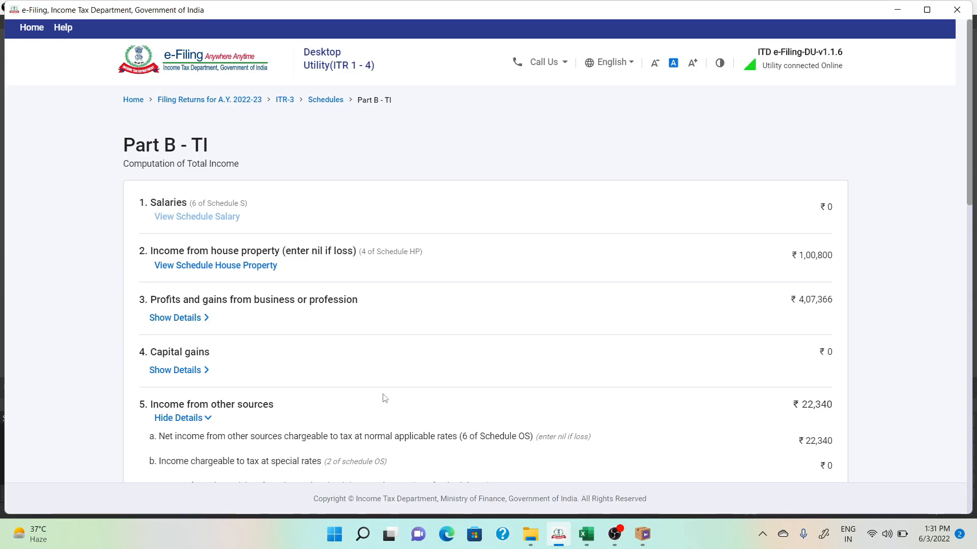
scroll(547, 432, down, 5)
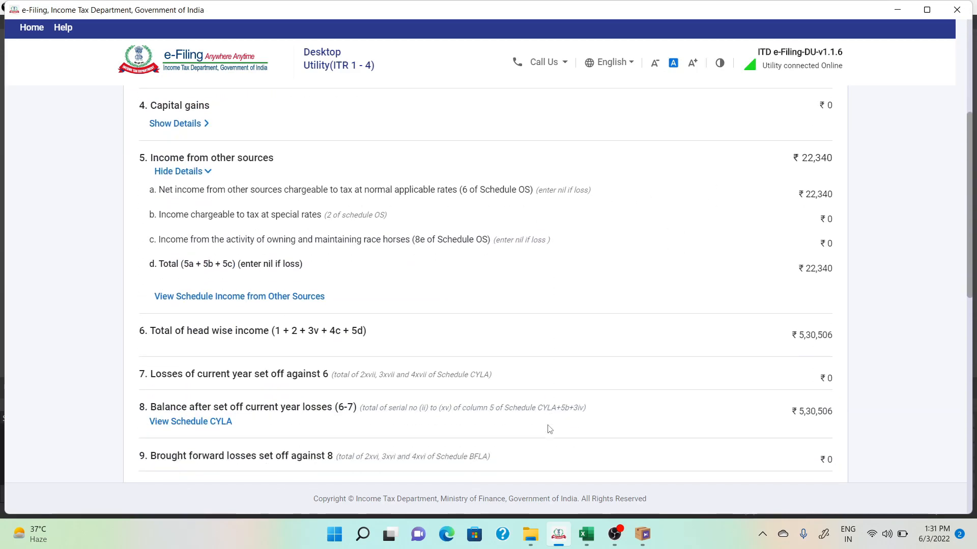
- Switch to Excel's Computation sheet and re-enter the Gross Total Income in F36 as the sum of F22:F34
key(alt+Tab)
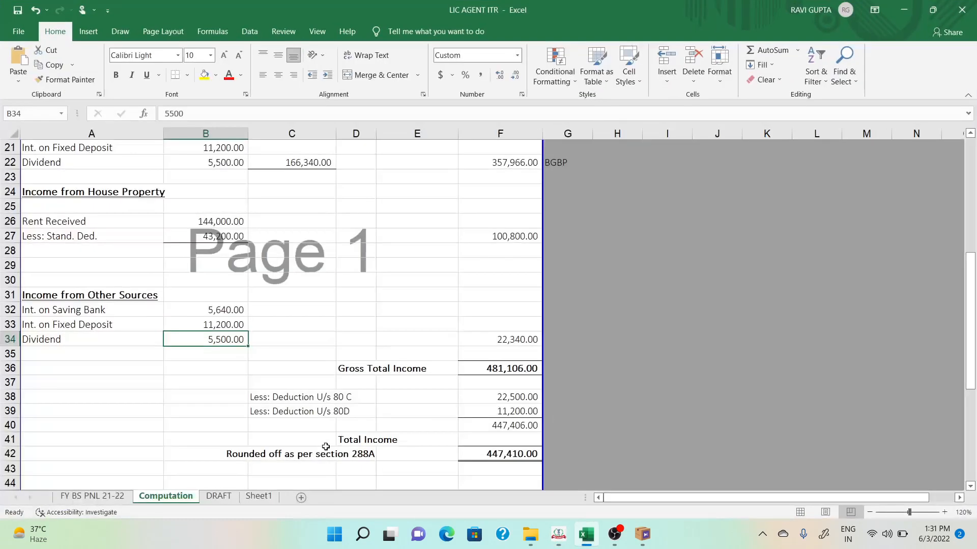
click(489, 370)
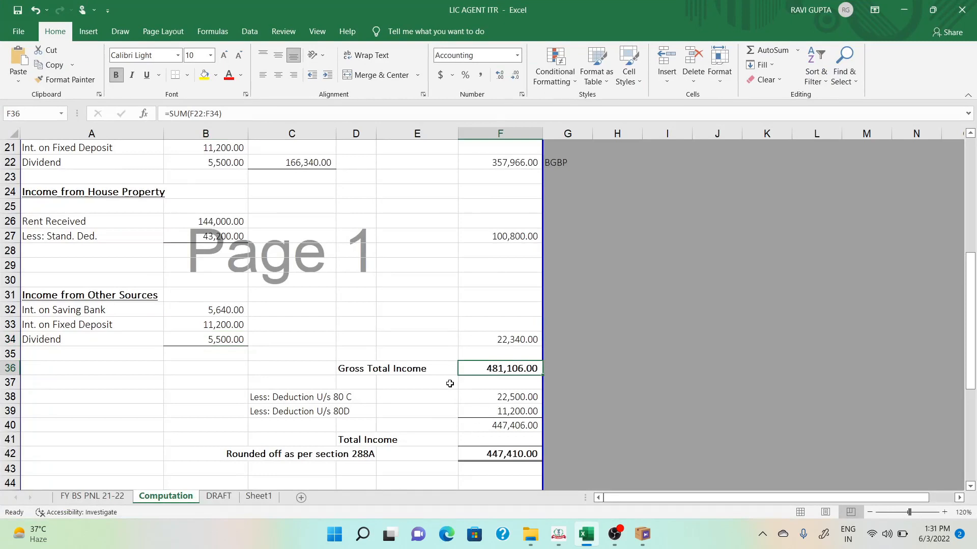
key(alt+=)
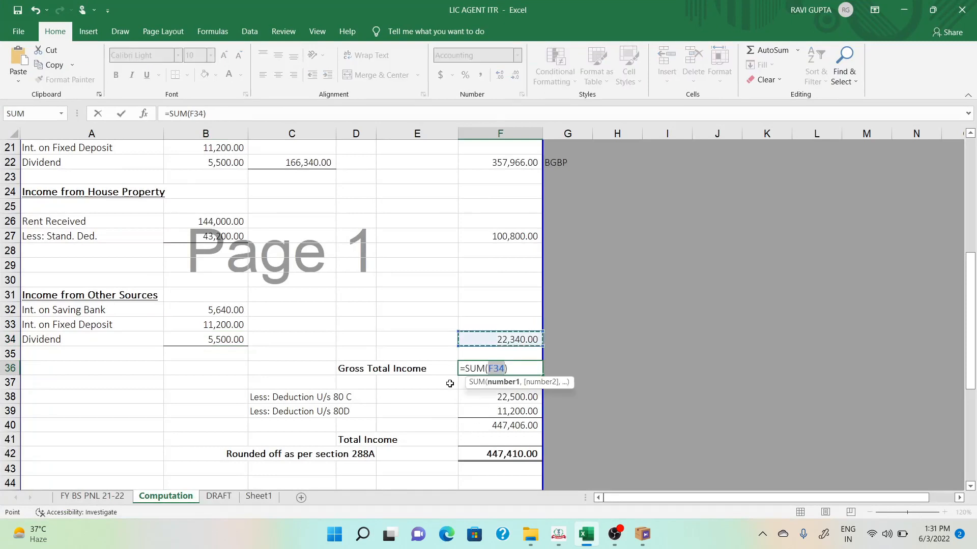
key(Up)
key(Up)
key(shift+Up)
key(shift+Up)
key(shift+Up)
key(shift+Up)
key(shift+Up)
key(shift+Up)
key(shift+Up)
key(shift+Up)
key(shift+Up)
key(shift+Up)
key(shift+Up)
key(shift+Up)
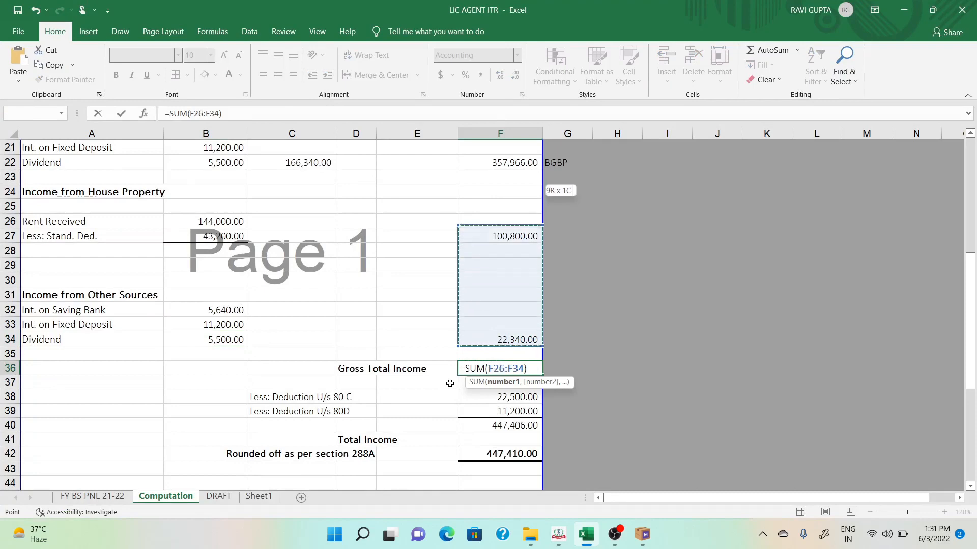
key(Return)
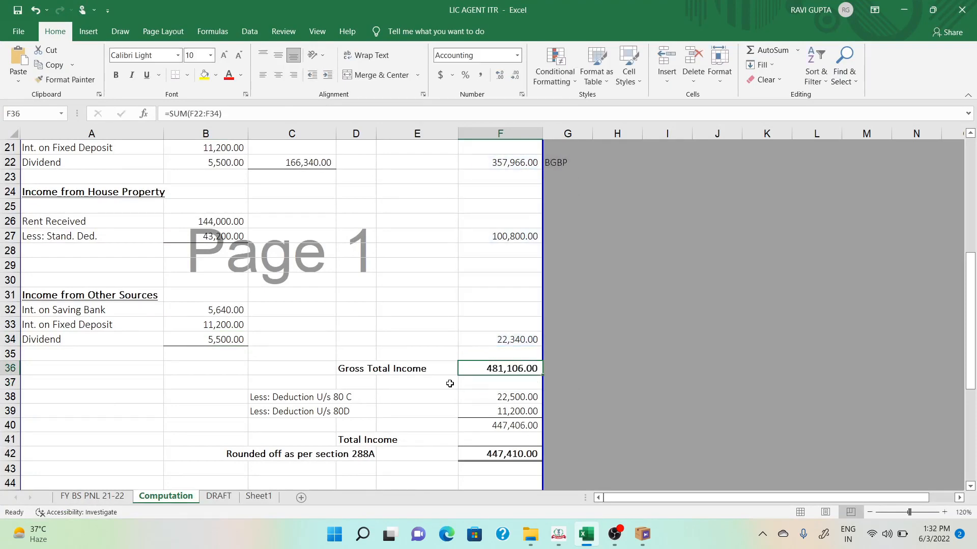
- Compare Part B - TI's head-wise, gross and total income in the e-Filing utility with Excel's Computation sheet
key(alt+Tab)
scroll(451, 387, down, 6)
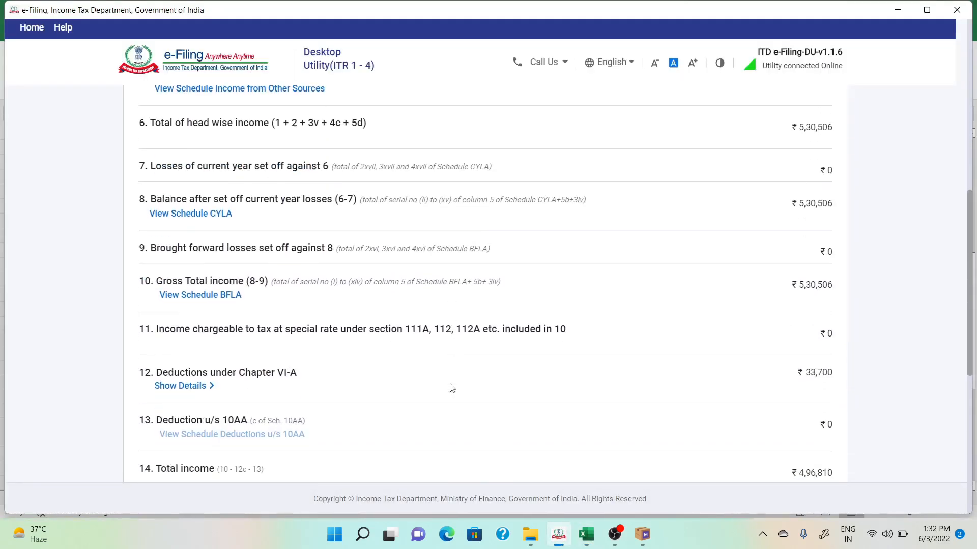
scroll(451, 388, down, 3)
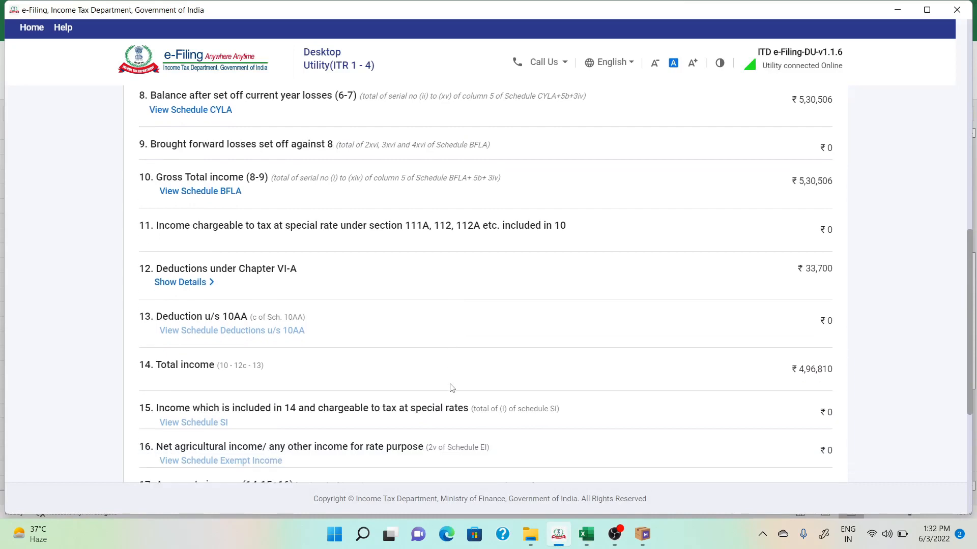
key(alt+Tab)
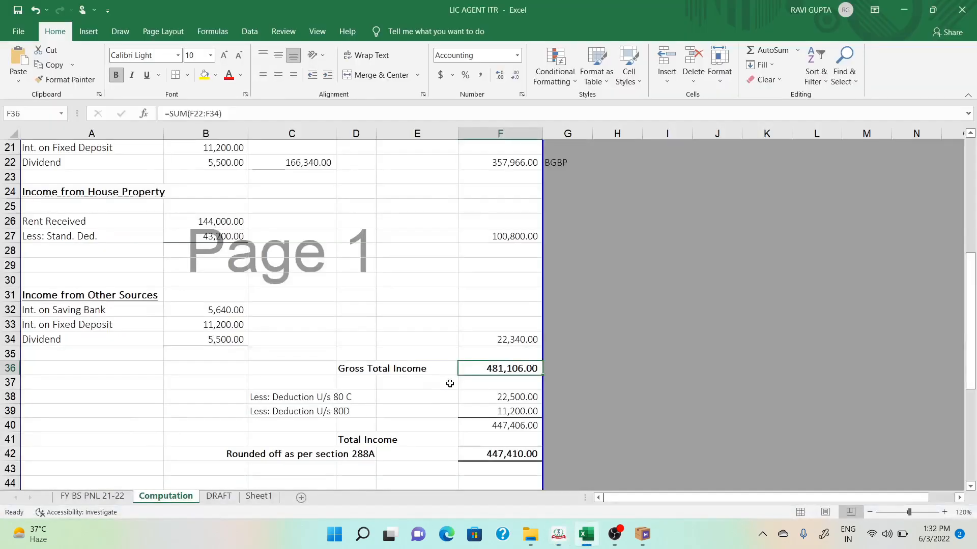
key(alt+Tab)
scroll(450, 384, down, 5)
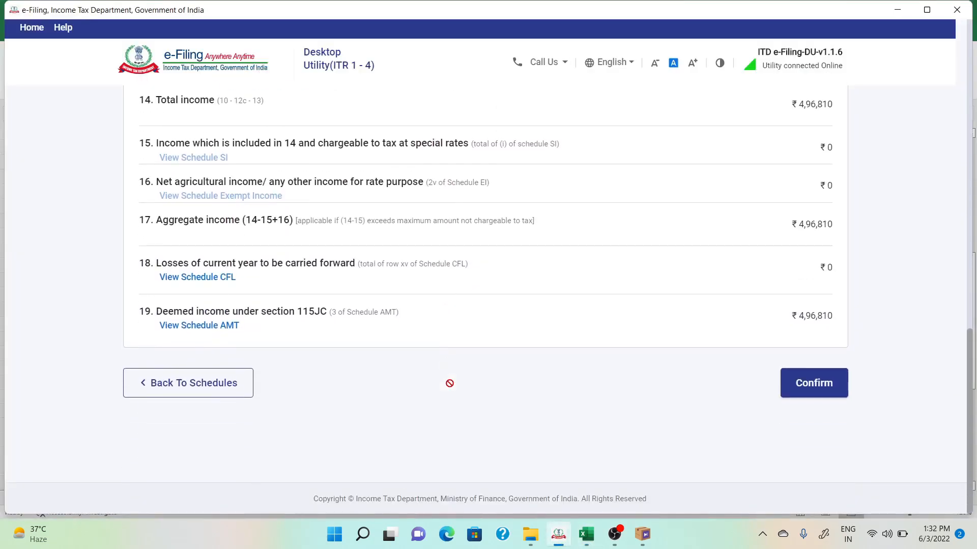
scroll(450, 383, up, 10)
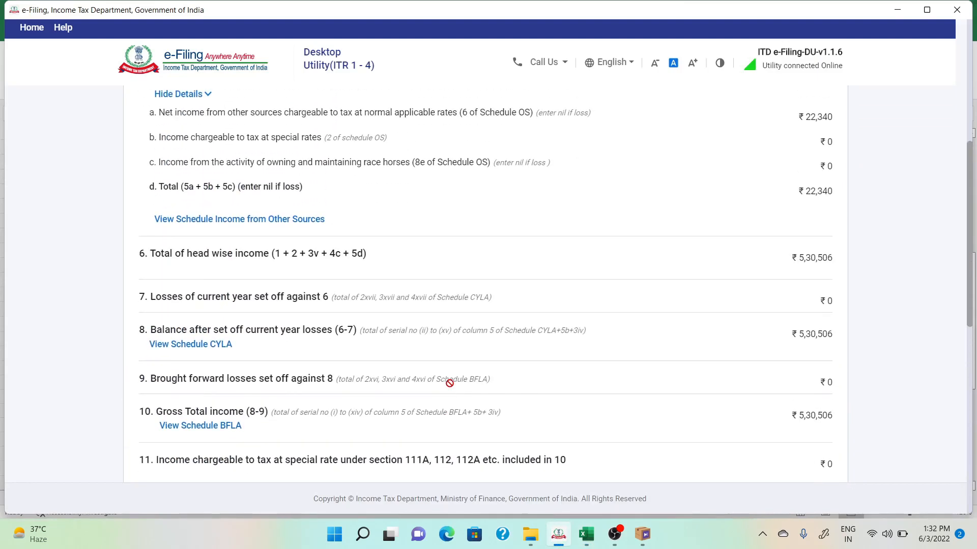
scroll(450, 383, up, 3)
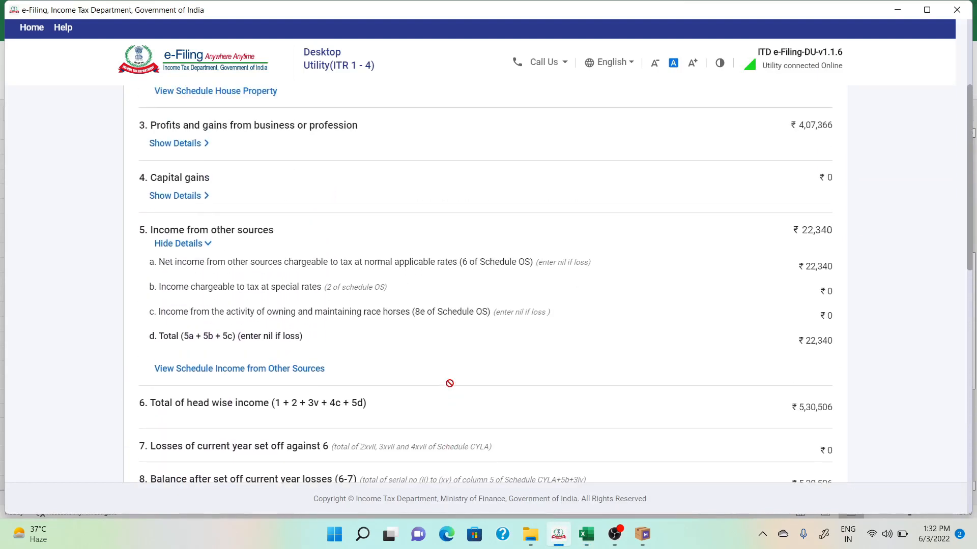
scroll(450, 384, up, 1)
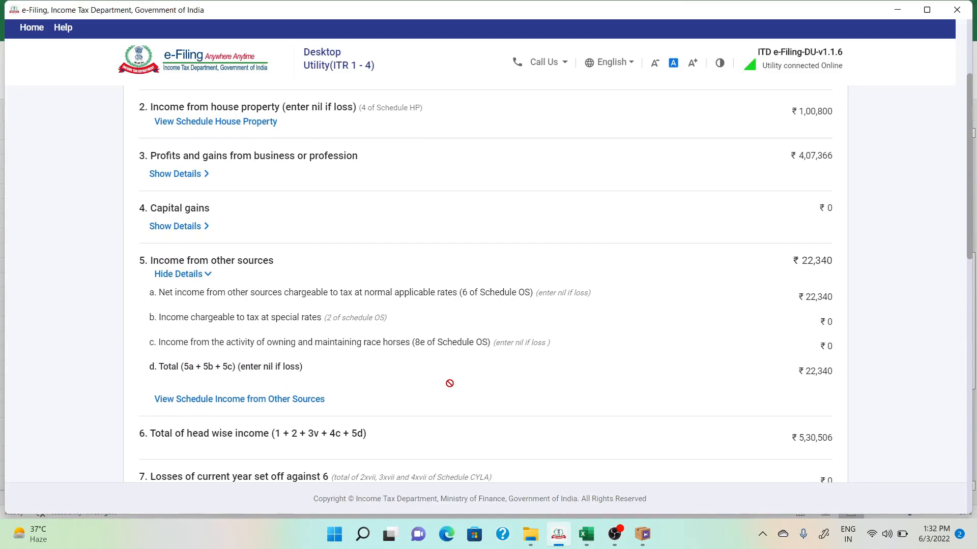
scroll(520, 392, up, 3)
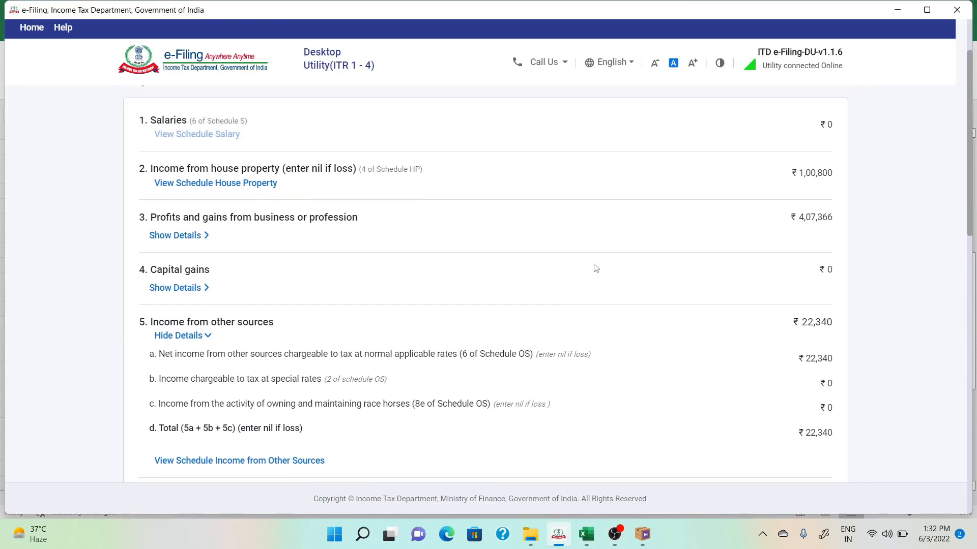
- Compare the business income in cell F22 of Excel's Computation sheet with profits and gains from business in Part B - TI
key(alt+Tab)
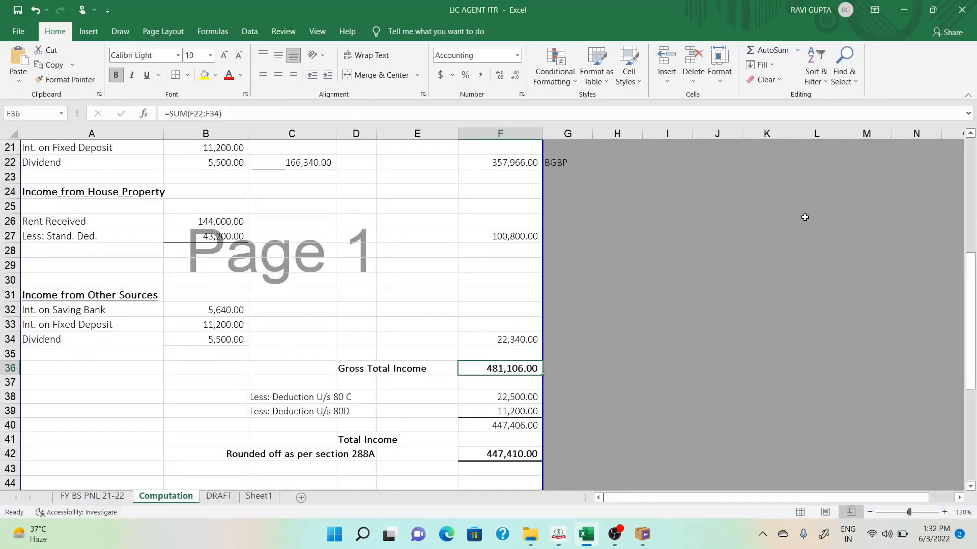
key(Up)
key(Up)
key(Up)
key(Up)
key(Up)
key(Up)
key(Up)
key(Up)
key(Up)
key(Up)
key(Up)
key(Up)
key(Up)
key(Up)
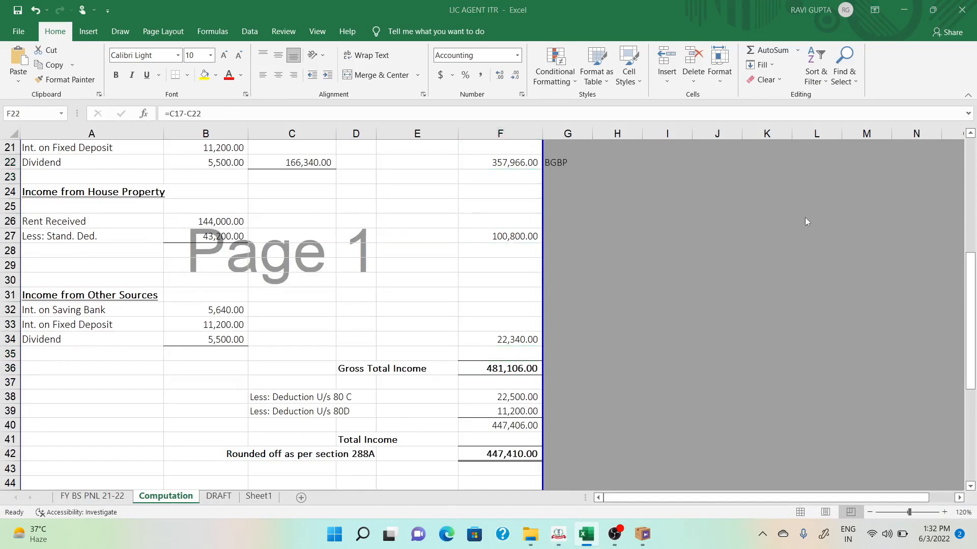
key(alt+Tab)
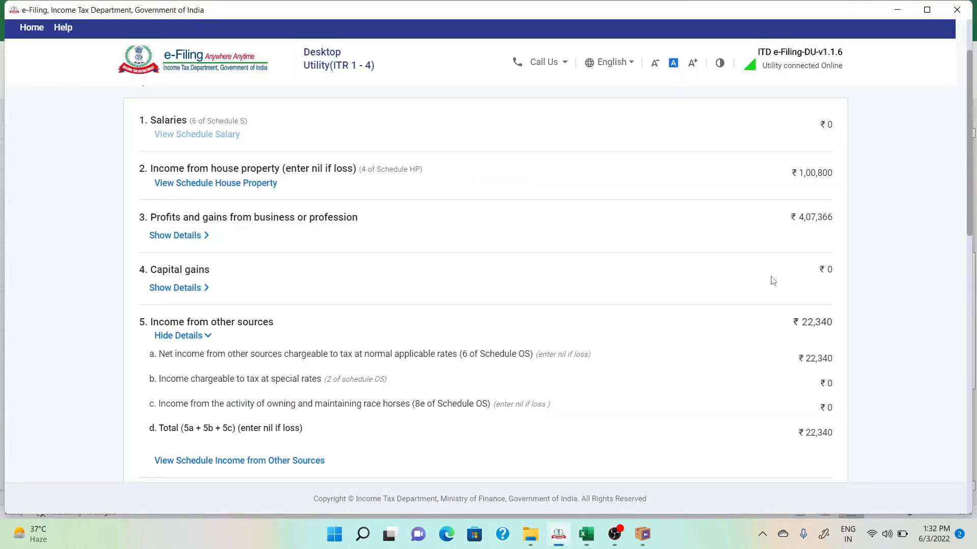
scroll(773, 281, up, 2)
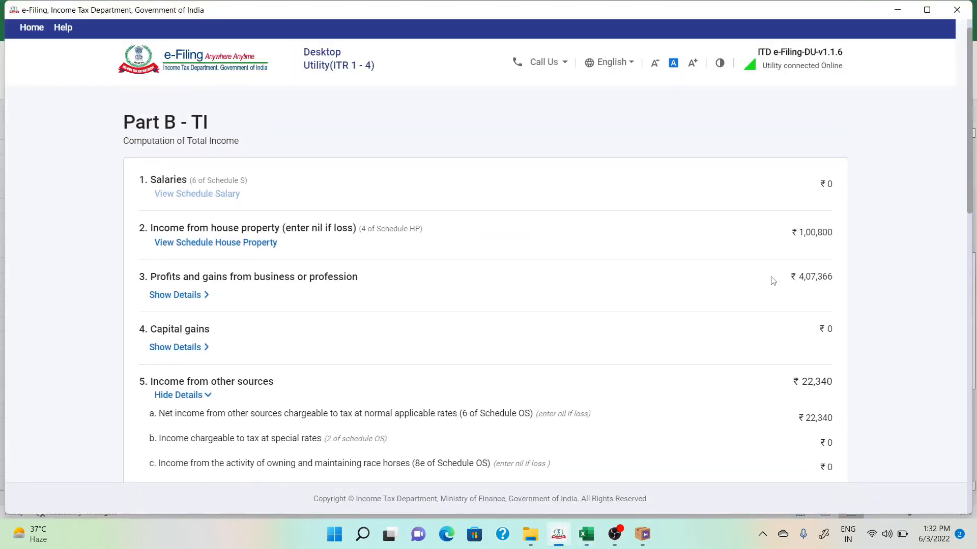
scroll(773, 280, down, 12)
scroll(773, 281, down, 2)
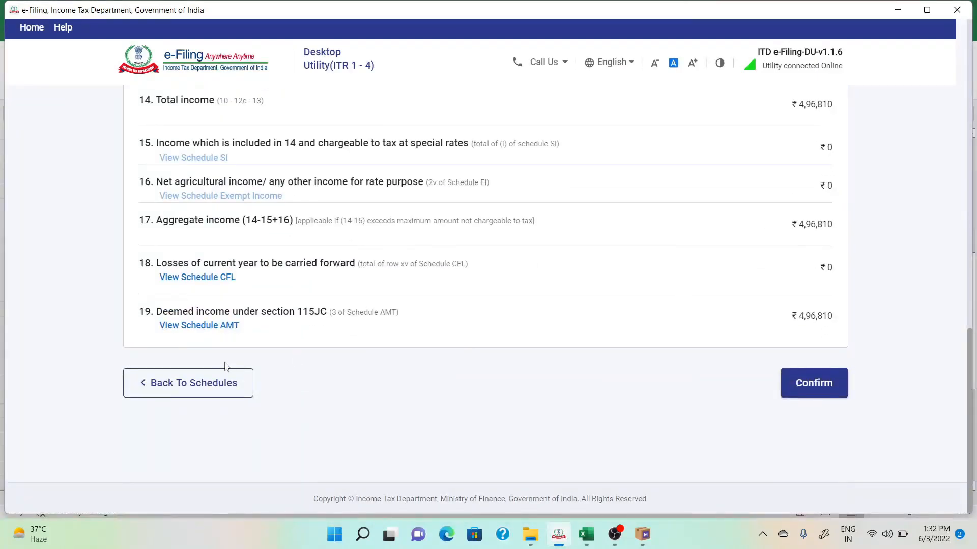
- Return to the schedules summary, review the plant and machinery figures in Schedule DPM & DOA, and confirm the schedule
click(196, 390)
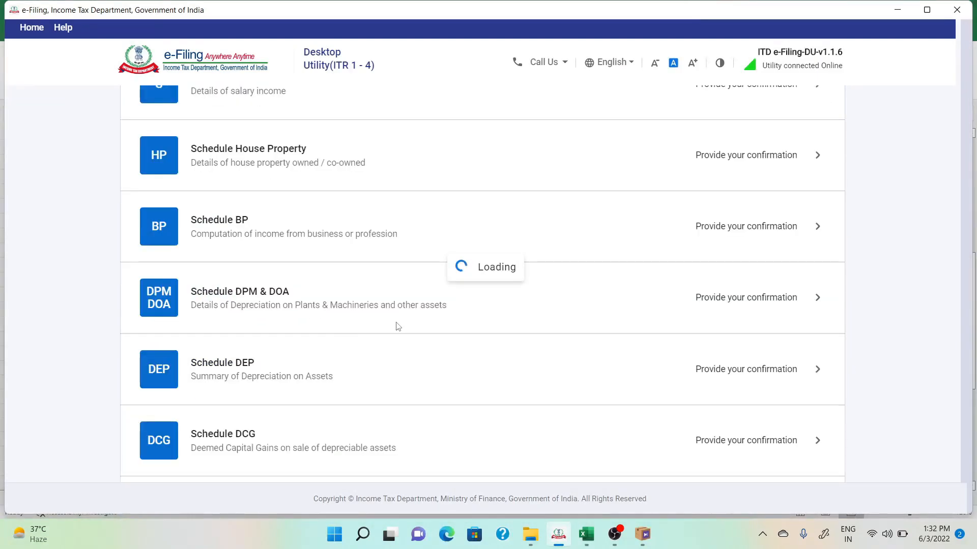
scroll(398, 327, down, 9)
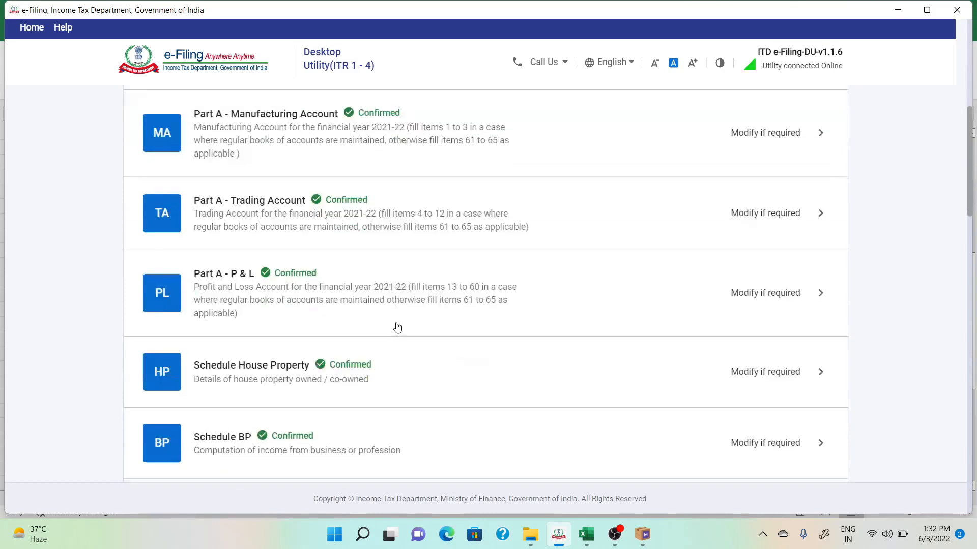
scroll(398, 327, down, 4)
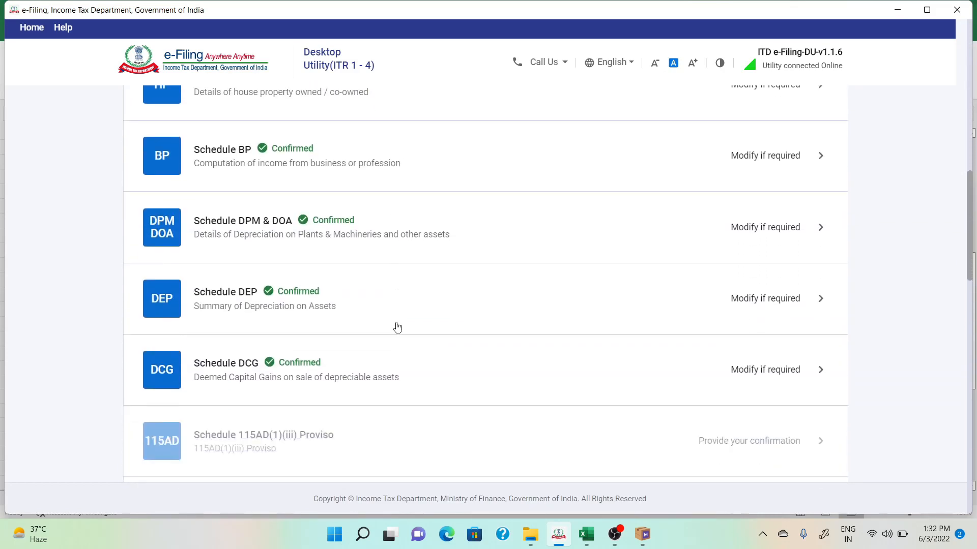
scroll(398, 326, down, 1)
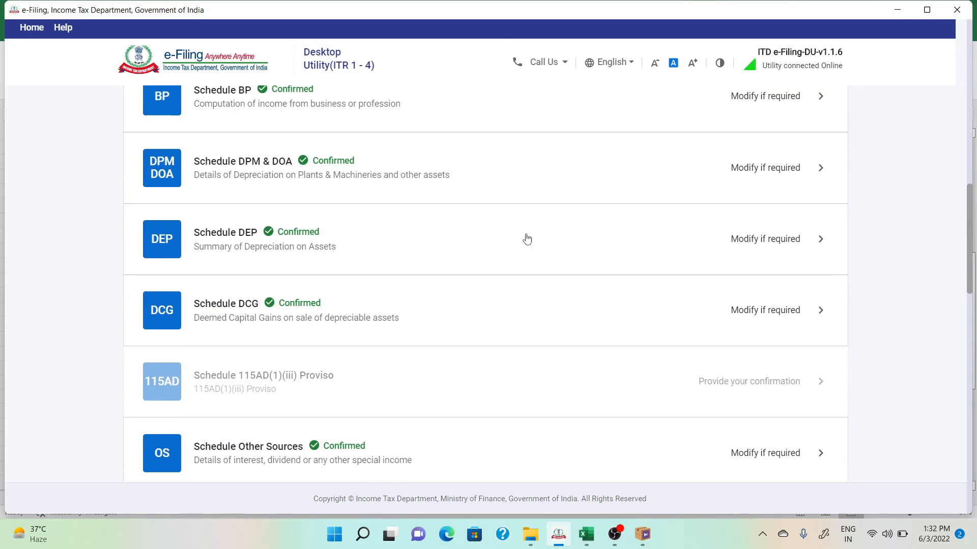
click(673, 176)
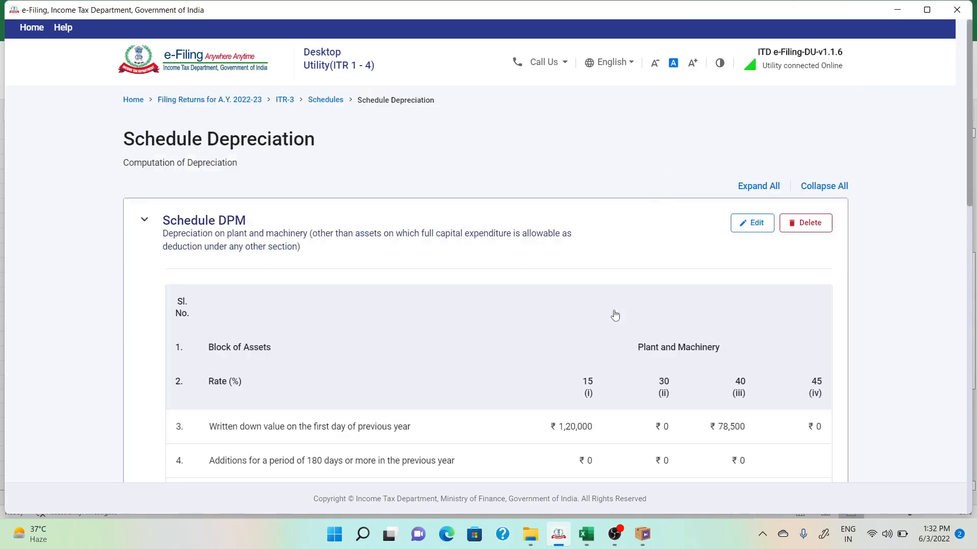
scroll(612, 316, down, 8)
scroll(613, 315, down, 8)
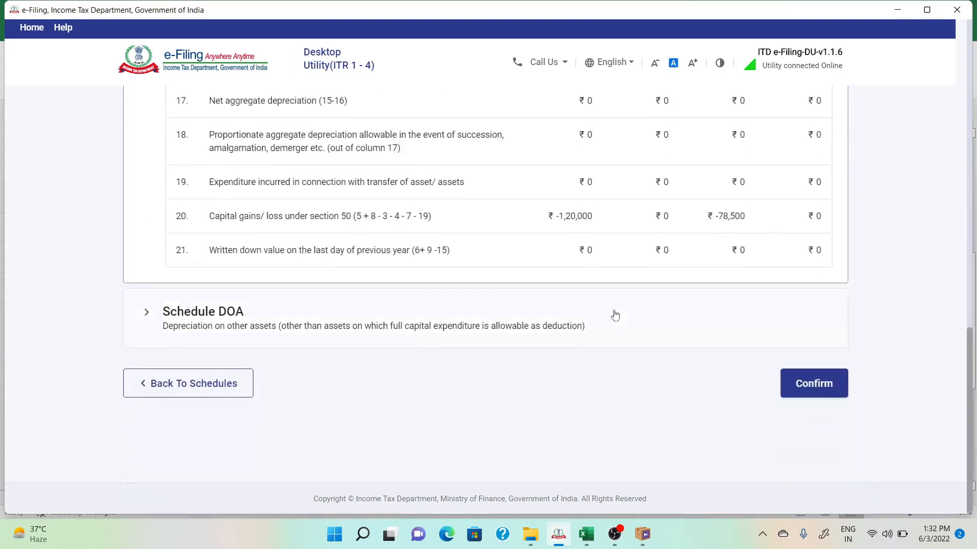
click(806, 385)
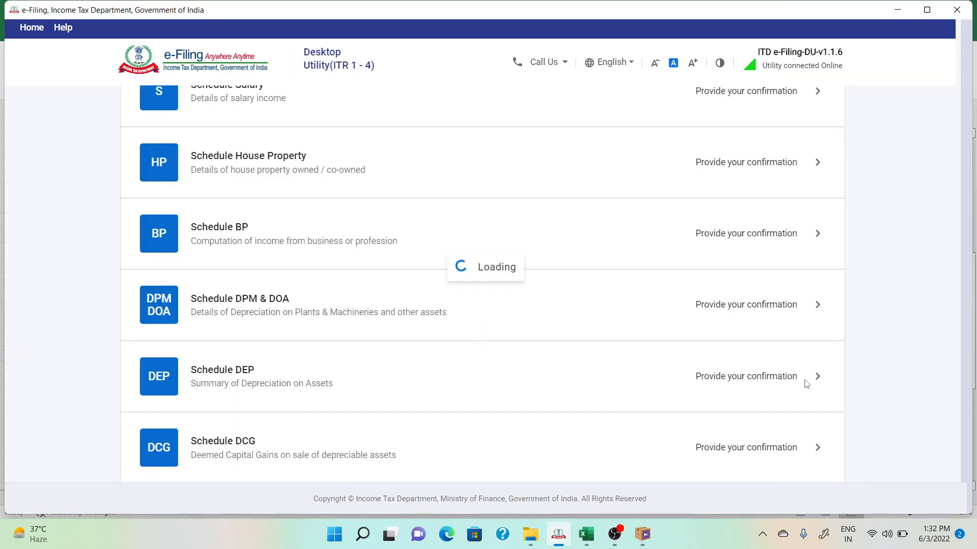
- Open Schedule DEP, check its Plant and Machinery depreciation breakdown, and confirm the schedule
scroll(538, 345, down, 10)
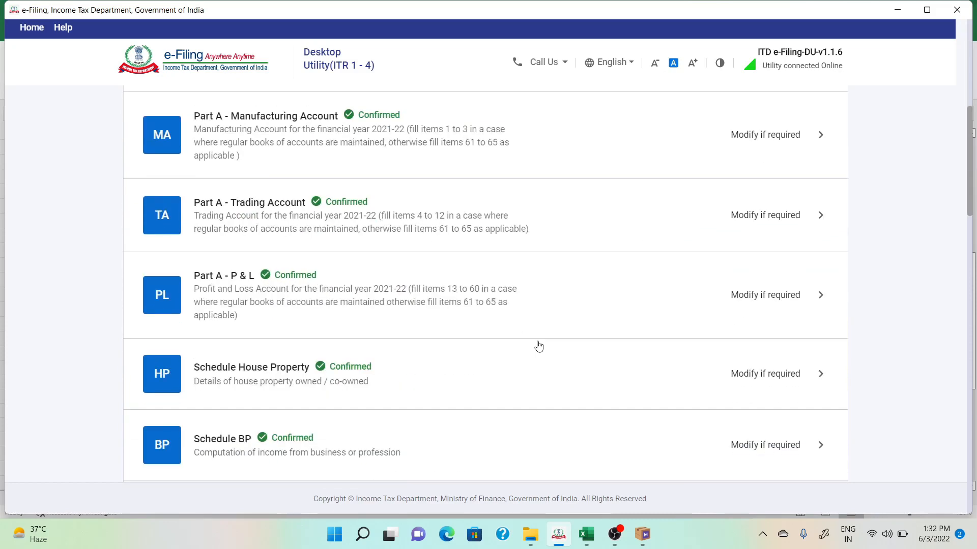
scroll(538, 345, down, 3)
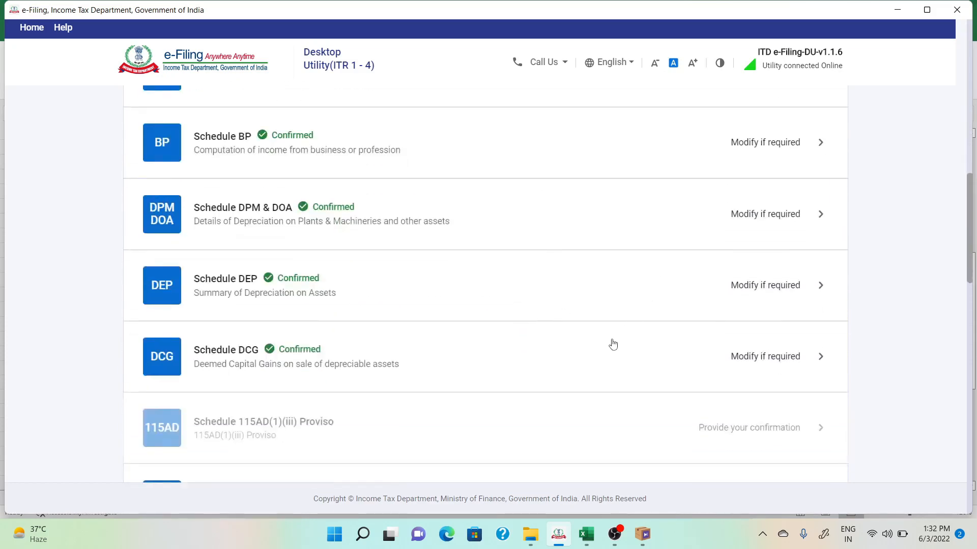
click(664, 311)
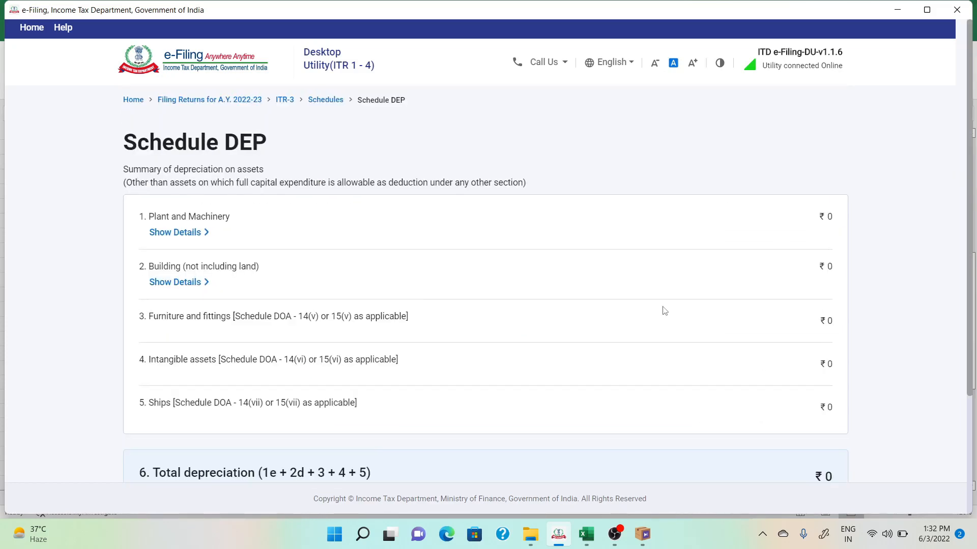
scroll(663, 309, down, 3)
scroll(630, 300, up, 3)
click(160, 234)
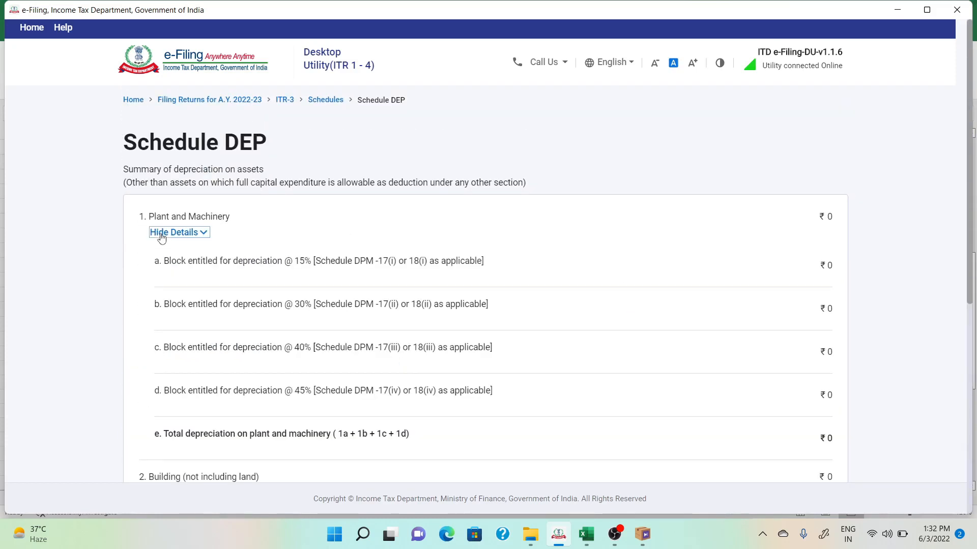
click(176, 233)
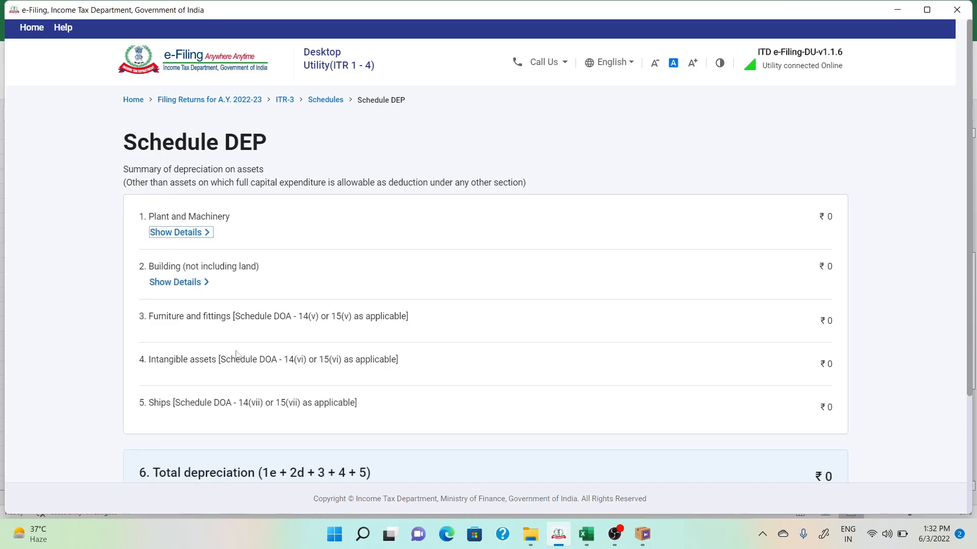
scroll(243, 359, down, 2)
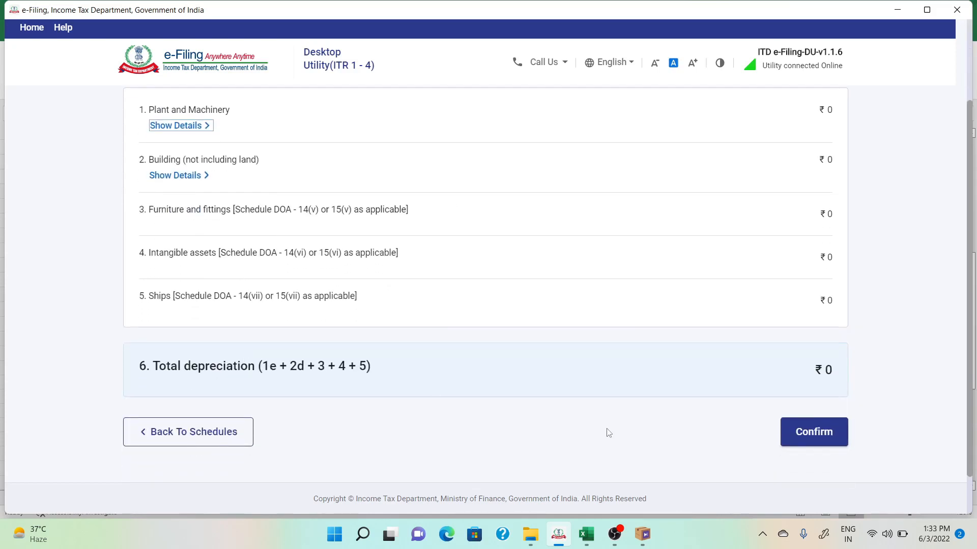
click(805, 431)
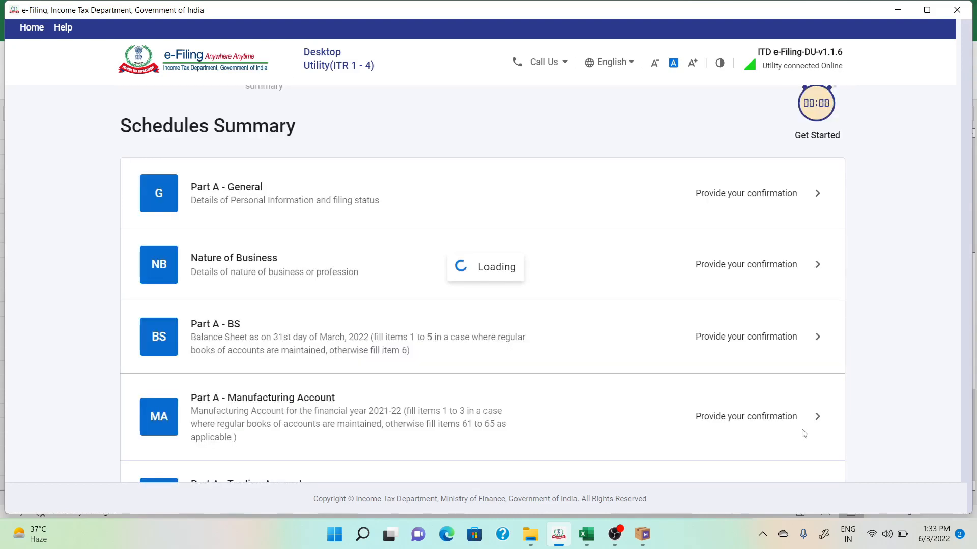
- Reopen Part B - TI and compare its business, gross and total income with Excel's Computation sheet
scroll(429, 374, down, 3)
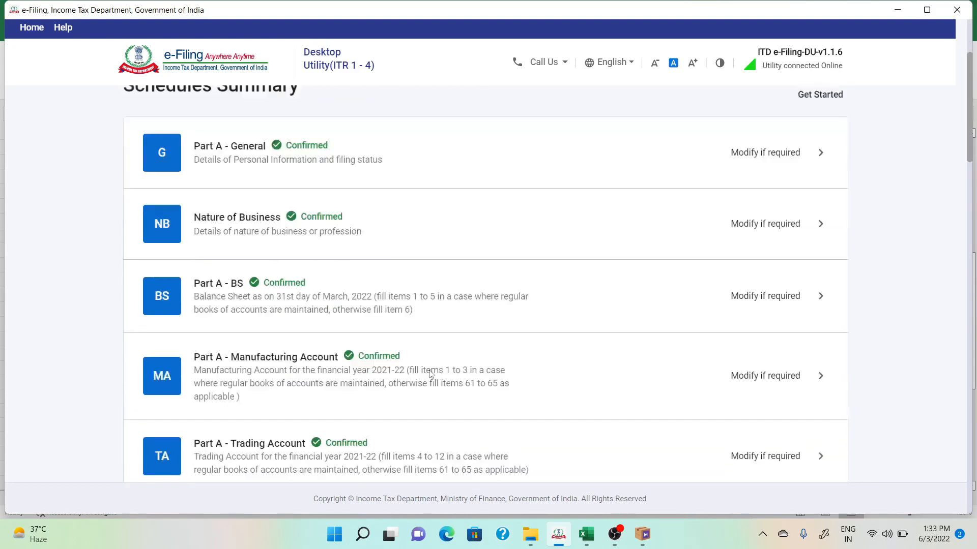
scroll(430, 375, down, 20)
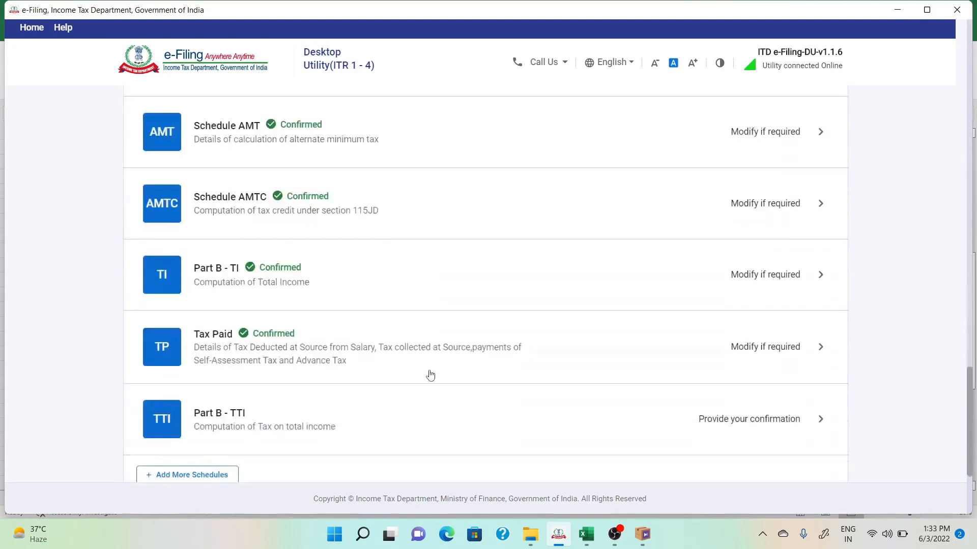
scroll(430, 375, down, 3)
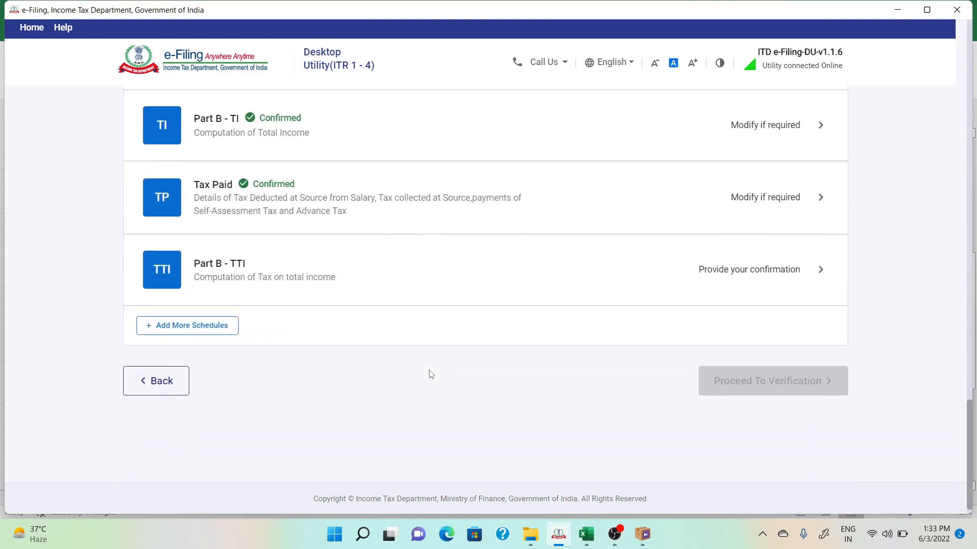
click(745, 158)
scroll(745, 157, down, 5)
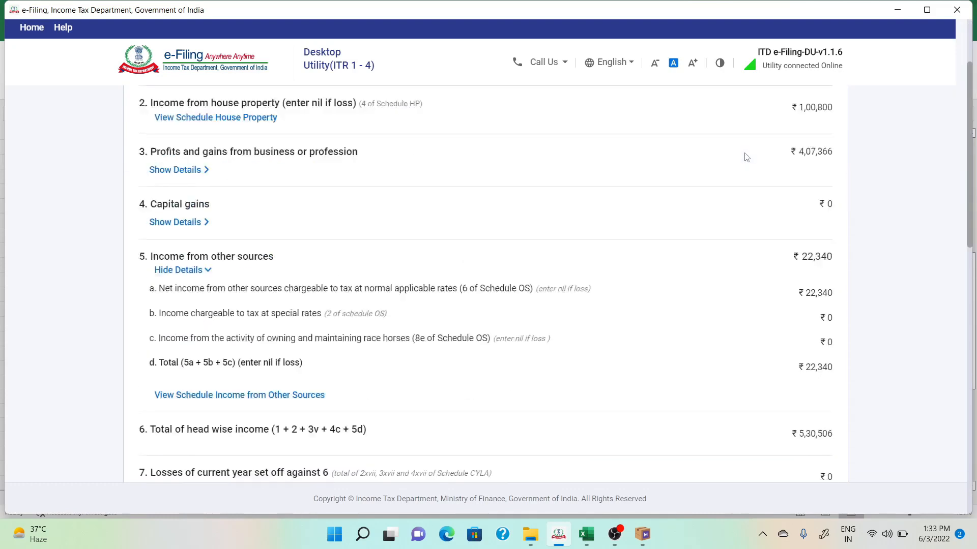
scroll(731, 152, down, 4)
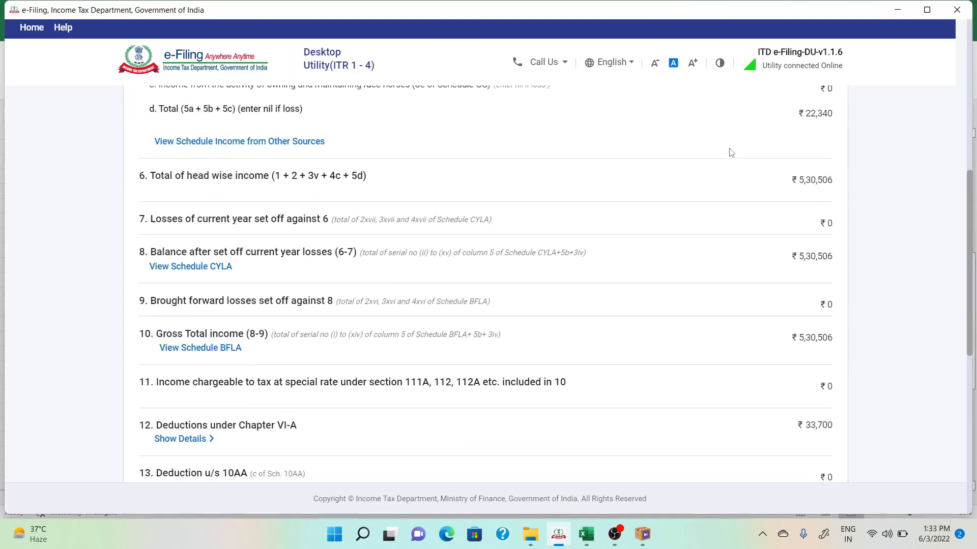
key(alt+Tab)
click(485, 314)
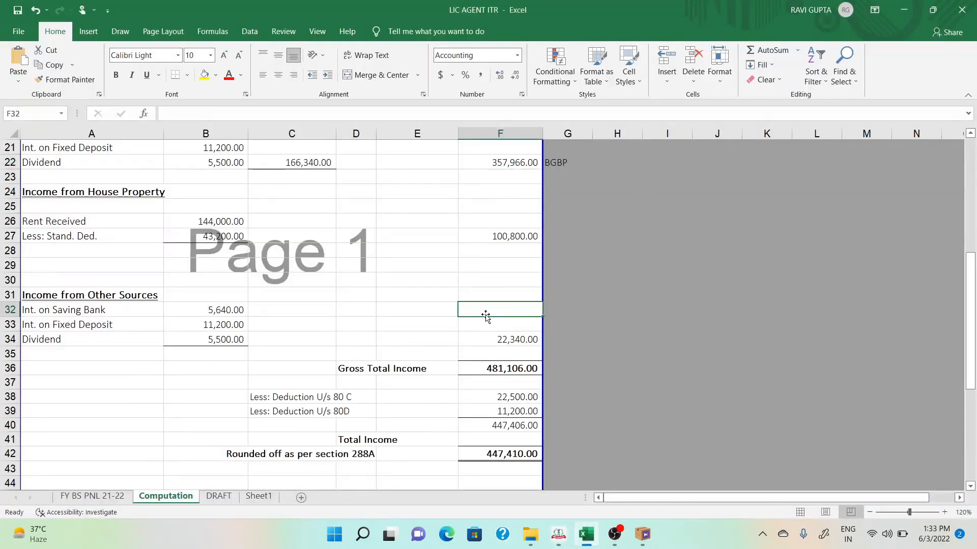
key(alt+Tab)
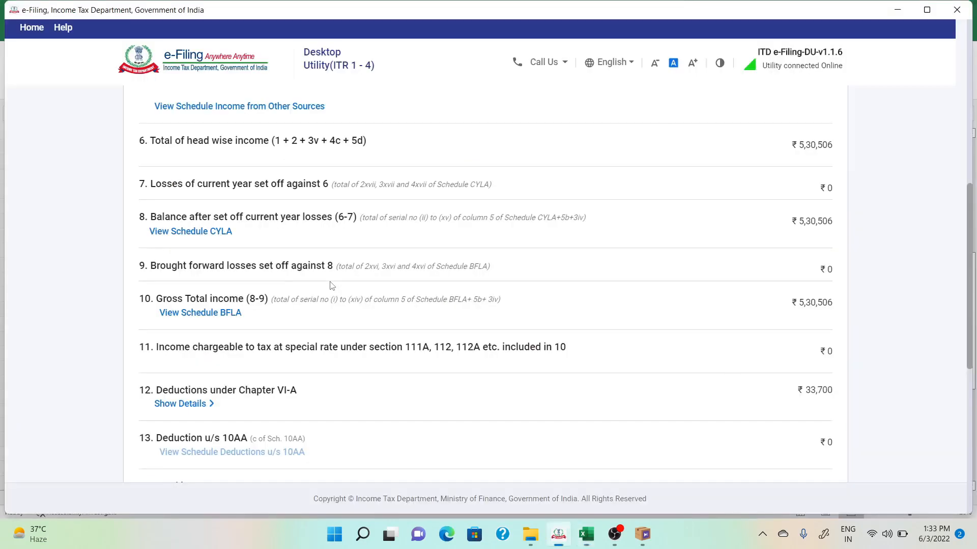
scroll(431, 315, down, 8)
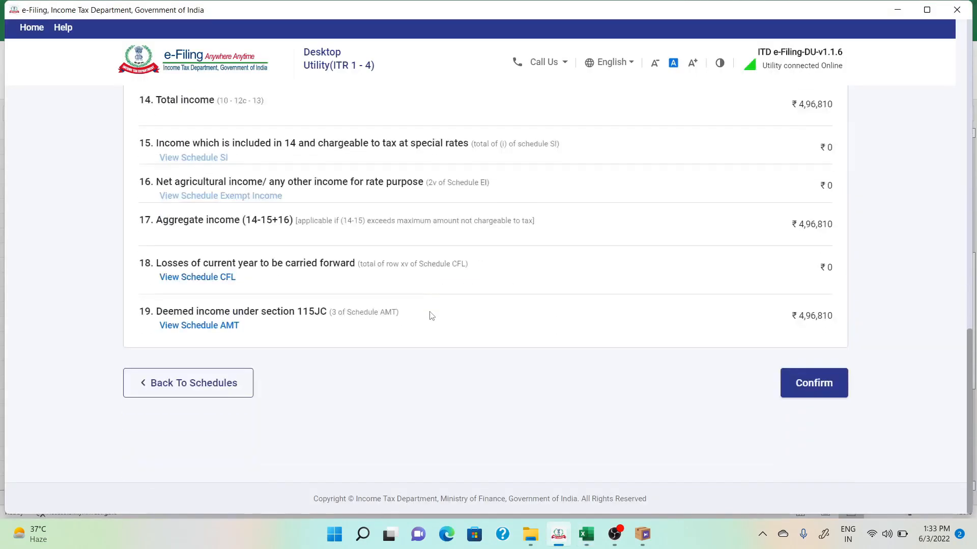
- Go back to the schedules summary and open Schedule BP to examine the income chargeable from business or profession
click(152, 389)
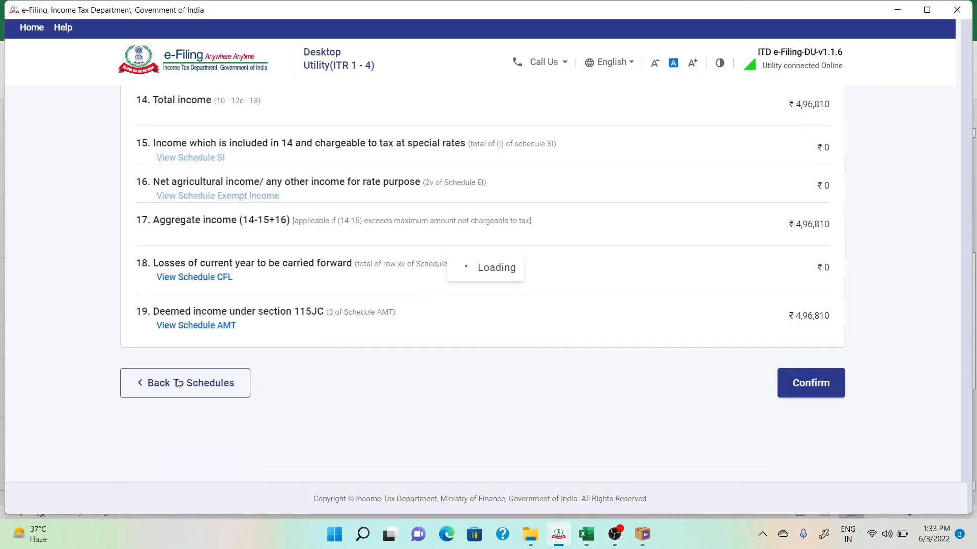
scroll(385, 347, down, 7)
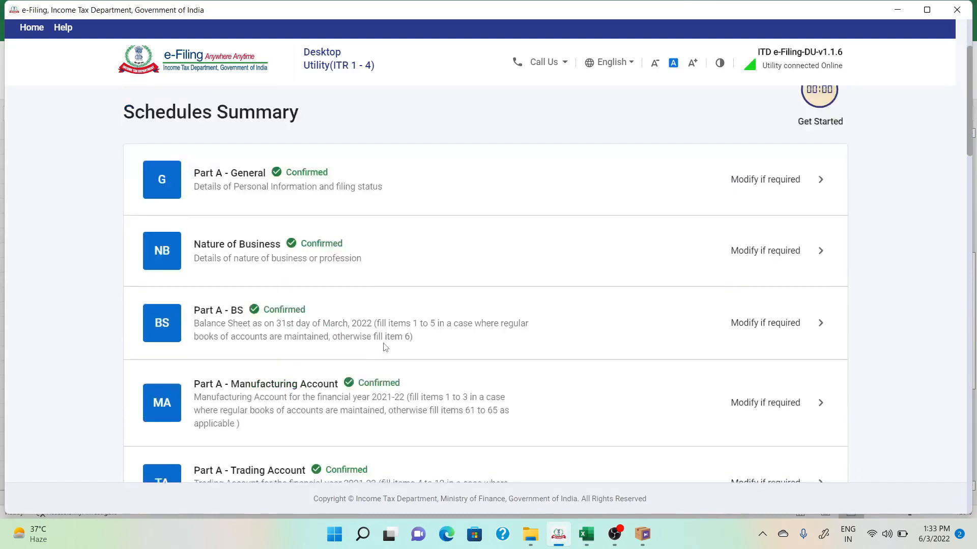
scroll(385, 348, down, 7)
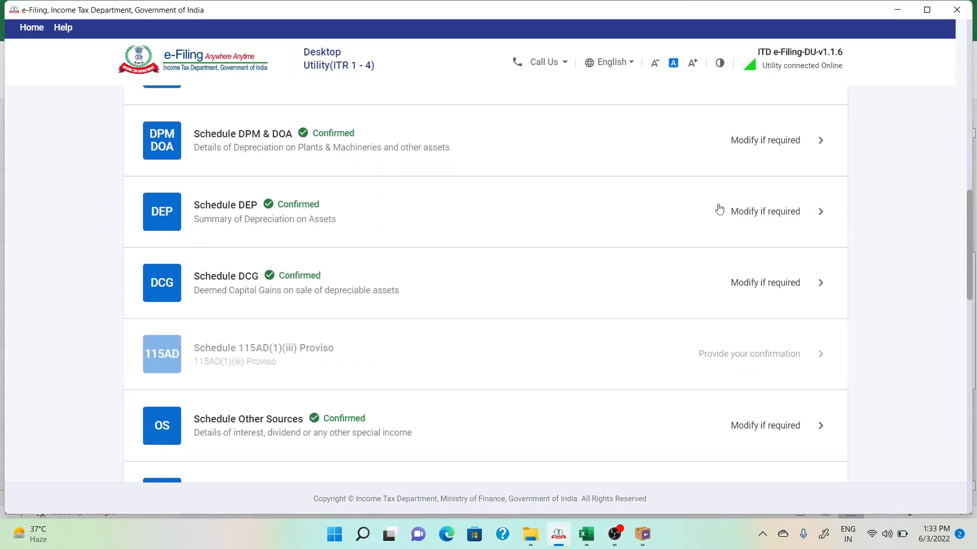
scroll(742, 192, up, 1)
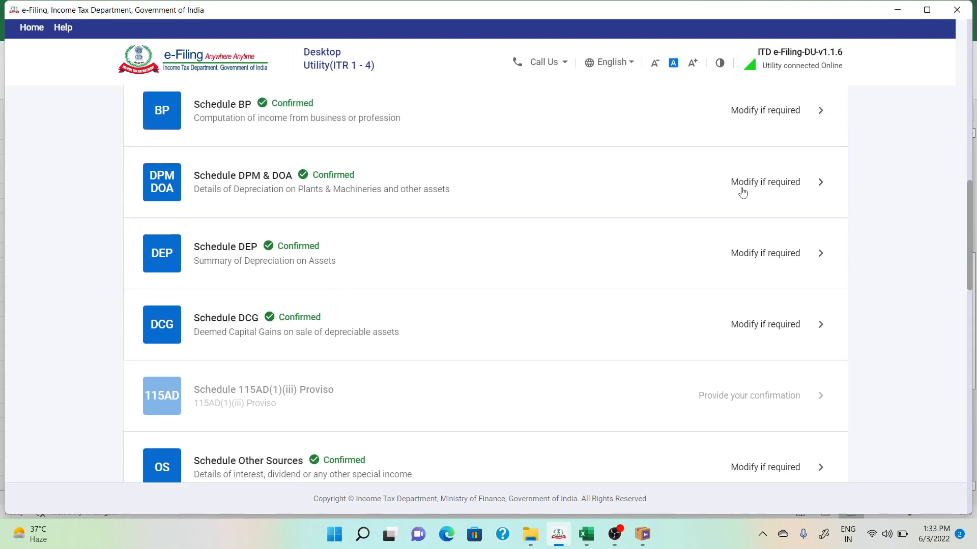
scroll(753, 192, up, 1)
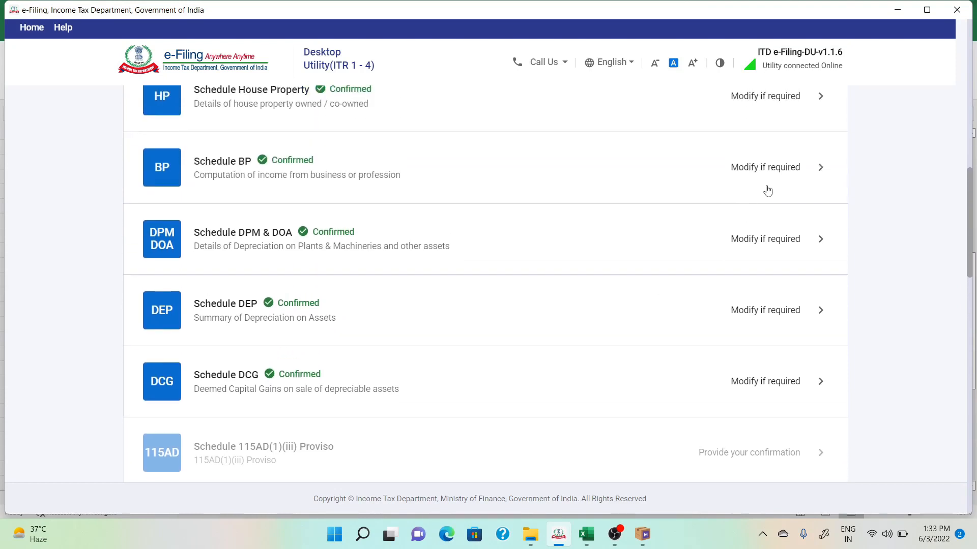
click(773, 189)
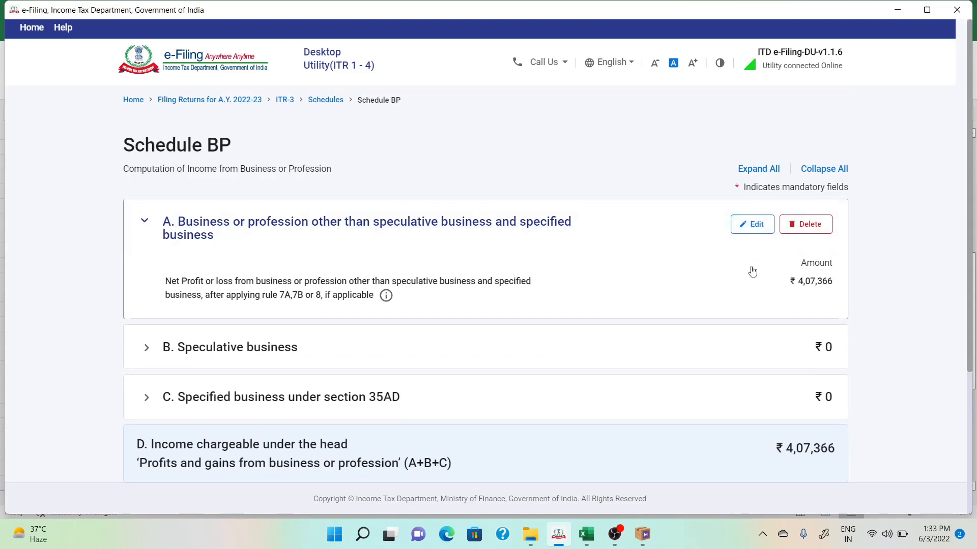
scroll(751, 270, down, 4)
scroll(753, 270, up, 4)
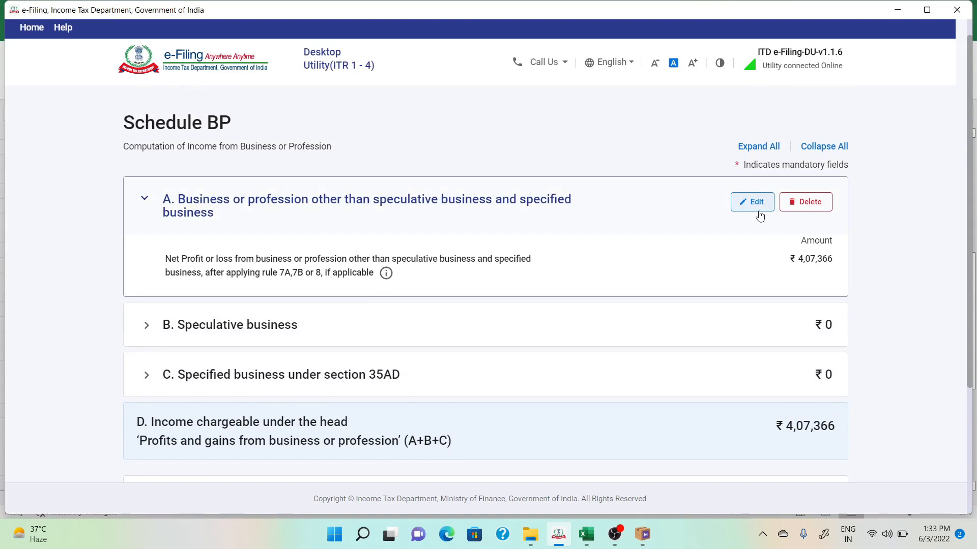
- Open section A of Schedule BP for editing, review its items 1 to 39, and save the section
click(758, 212)
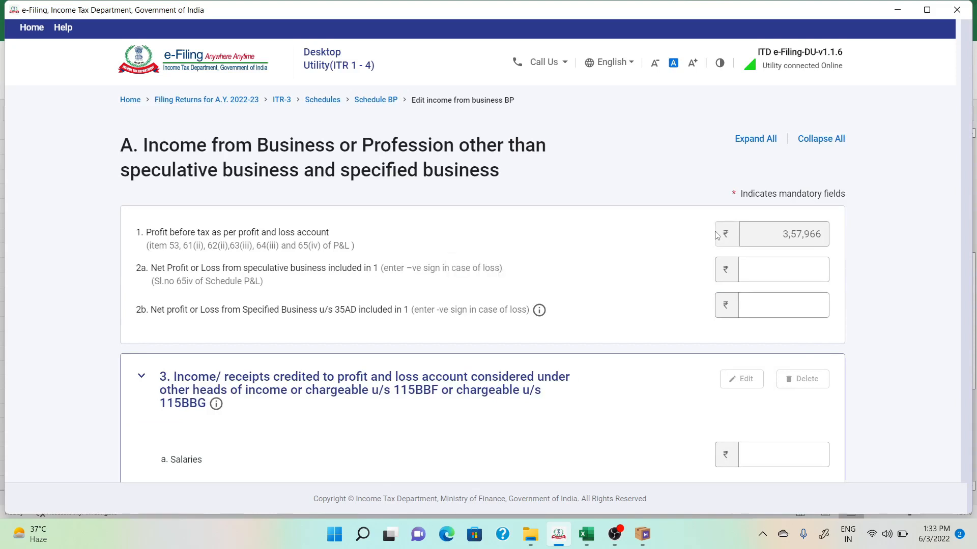
scroll(767, 191, down, 9)
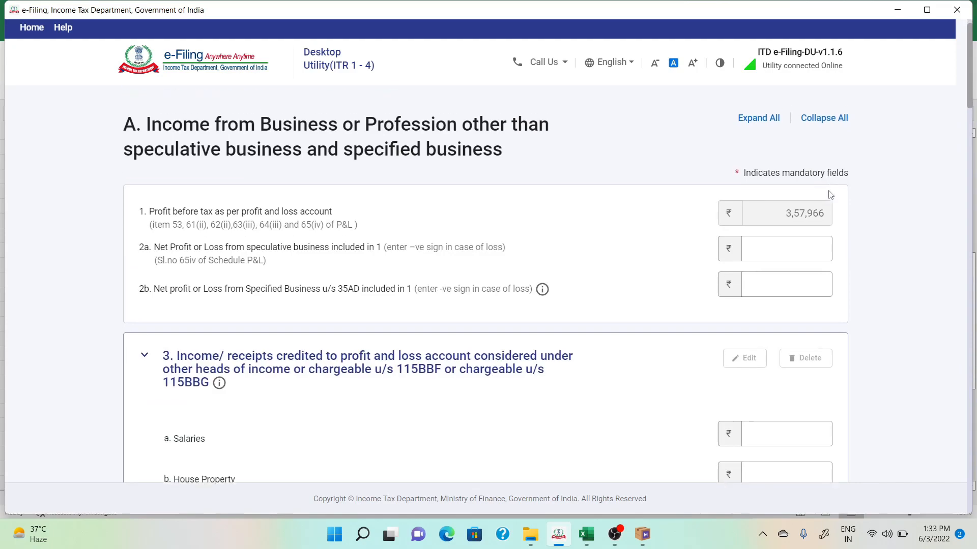
scroll(659, 291, down, 20)
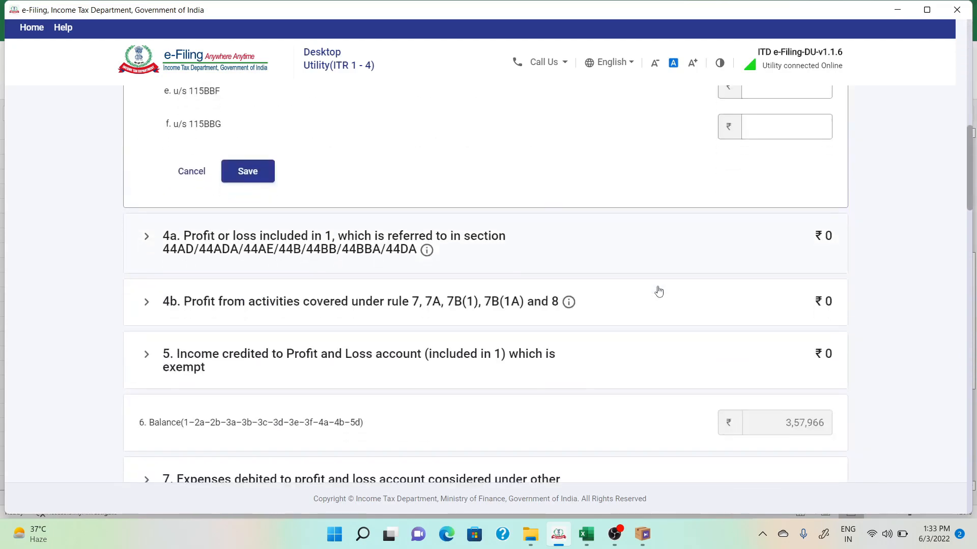
scroll(658, 291, down, 7)
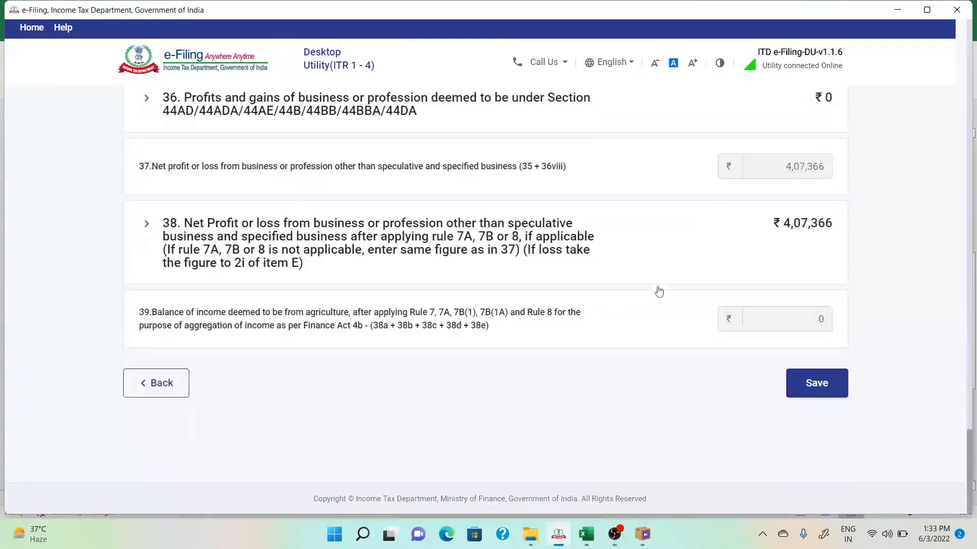
click(819, 386)
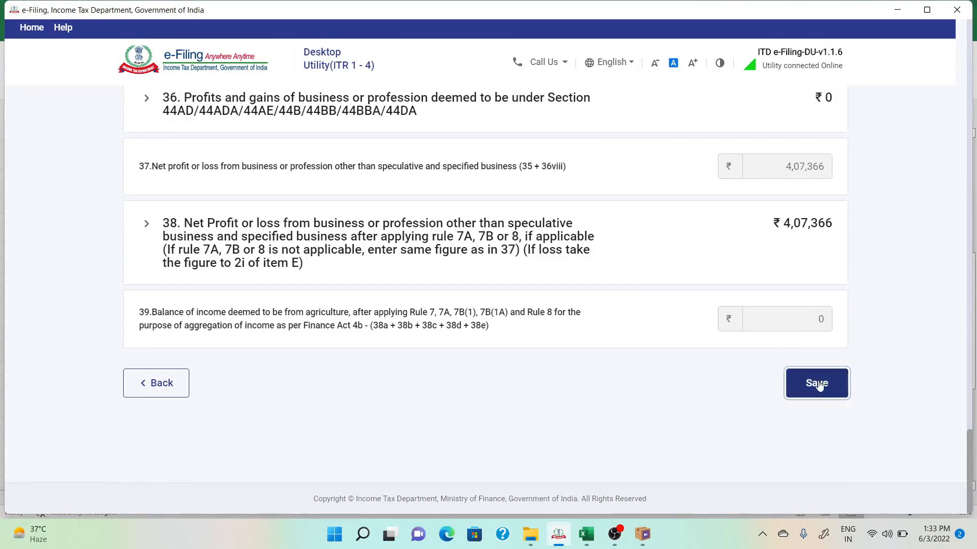
scroll(615, 367, down, 4)
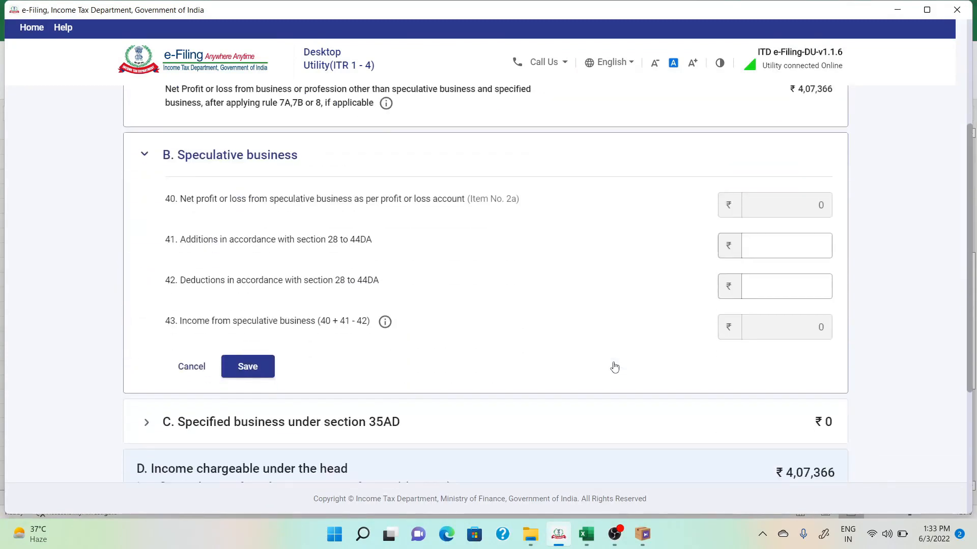
- Confirm Schedule BP, and open Schedule DPM's plant and machinery depreciation details for editing
scroll(615, 367, down, 4)
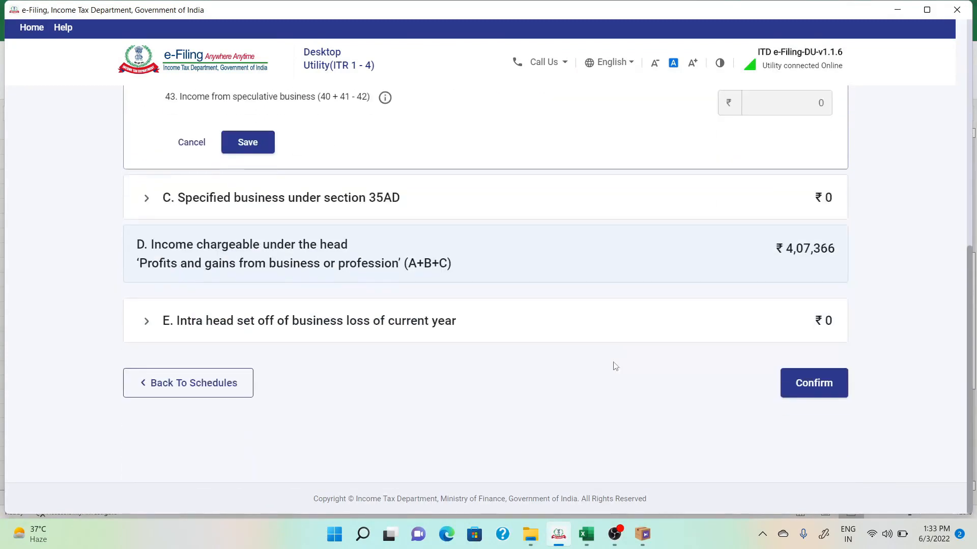
click(812, 385)
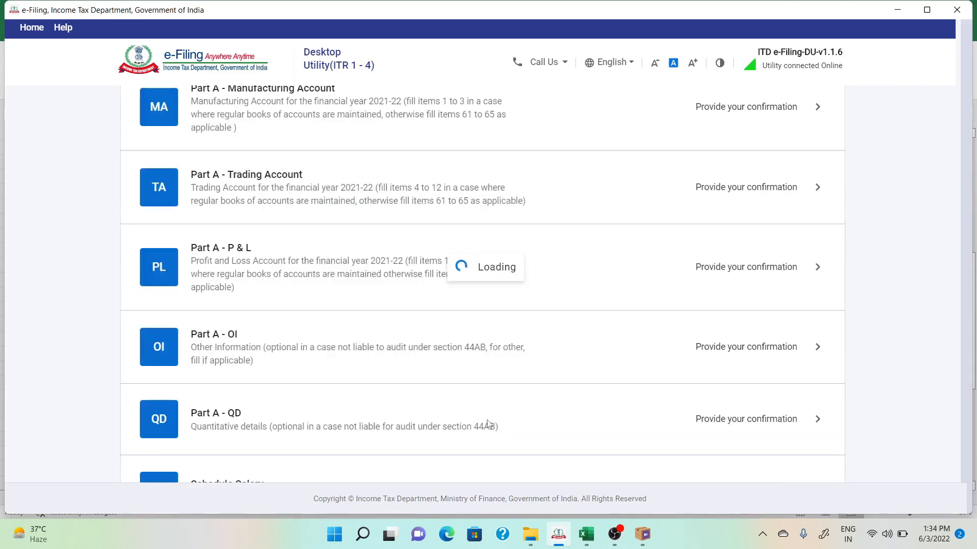
scroll(487, 425, down, 6)
scroll(489, 425, down, 4)
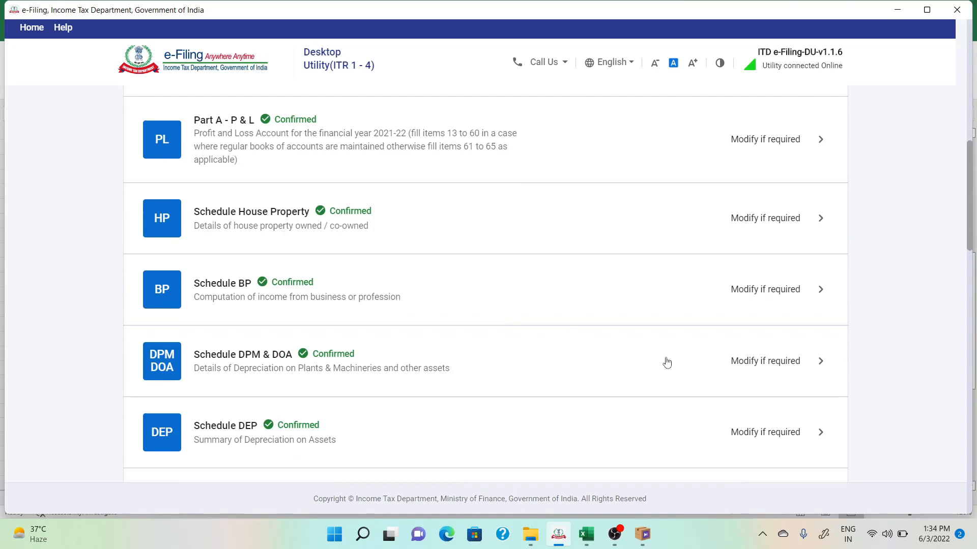
click(667, 362)
scroll(667, 362, down, 2)
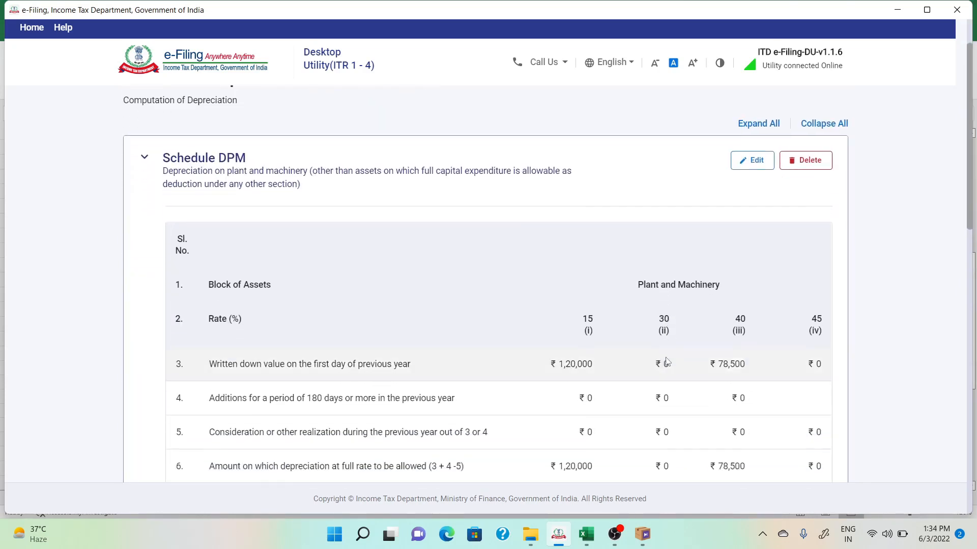
click(762, 153)
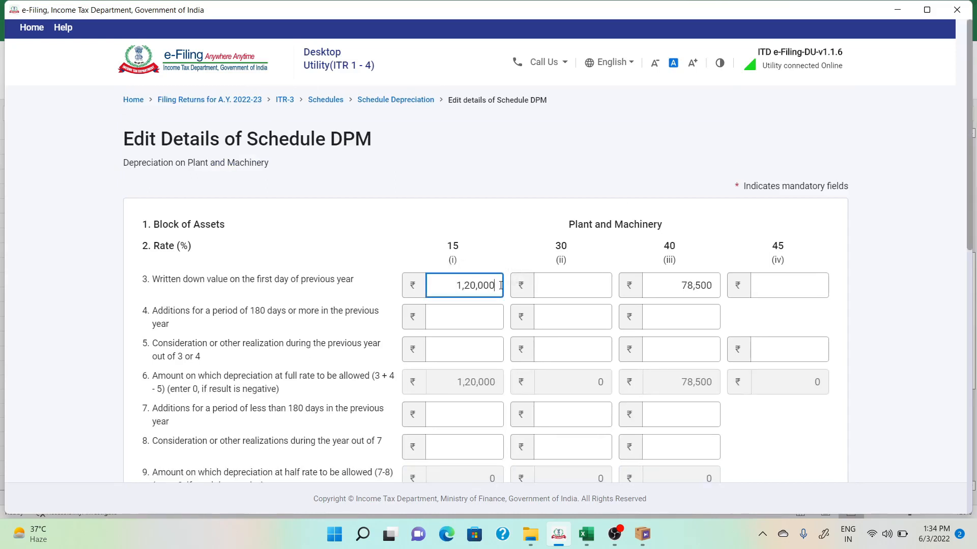
text(0)
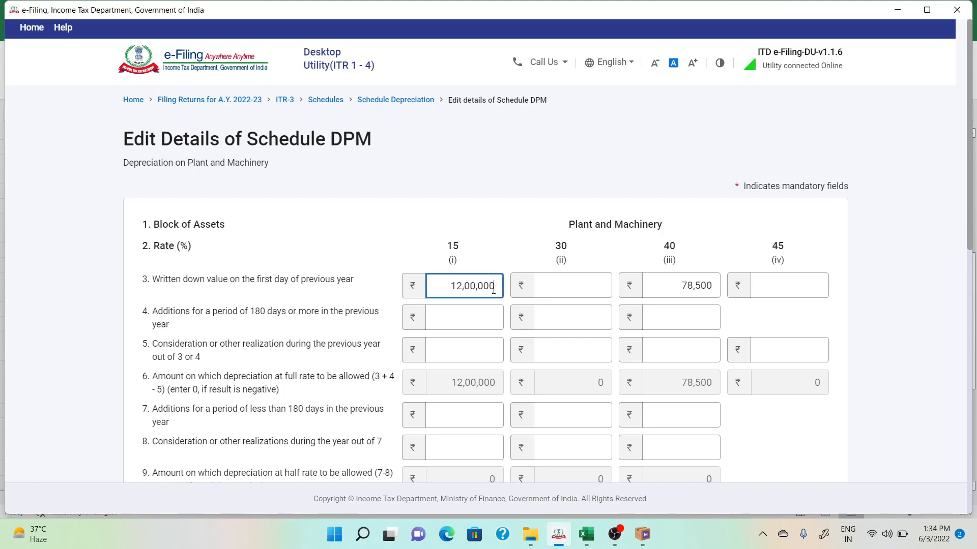
key(BackSpace)
click(529, 256)
- Review items 3 to 21 of Schedule DPM, checking the depreciation and section 50 capital gains rows of the 15% and 40% blocks
scroll(568, 300, down, 6)
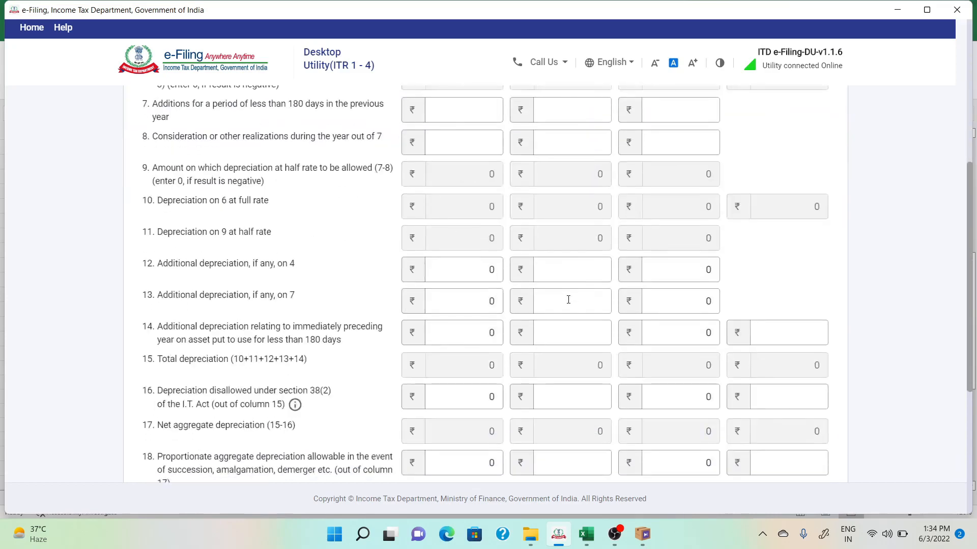
scroll(568, 299, down, 5)
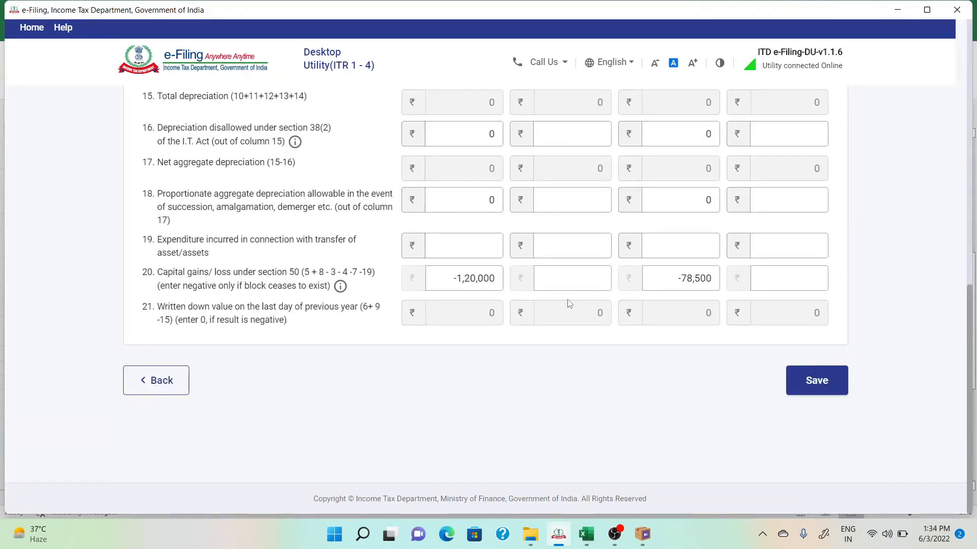
scroll(569, 303, up, 7)
scroll(569, 303, down, 7)
scroll(293, 287, up, 10)
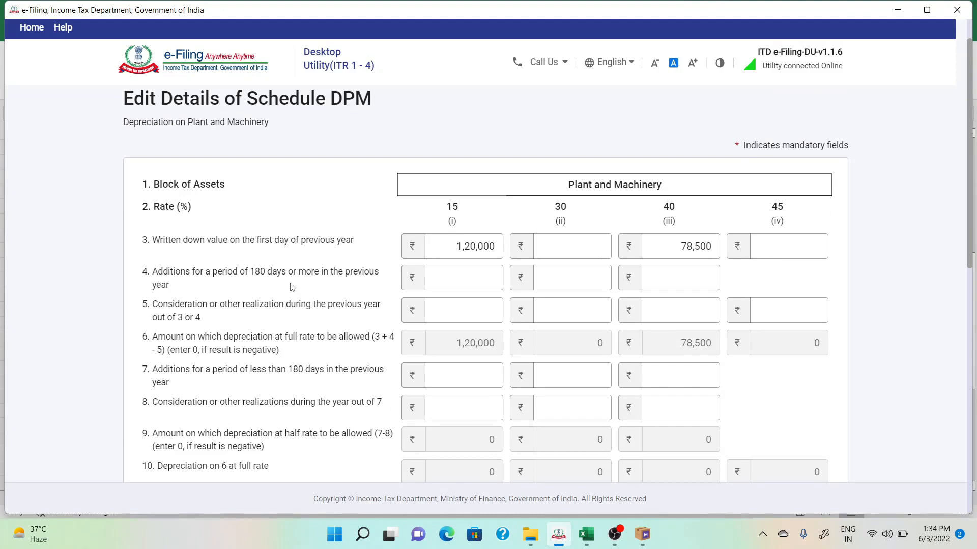
scroll(292, 287, down, 3)
scroll(293, 288, up, 1)
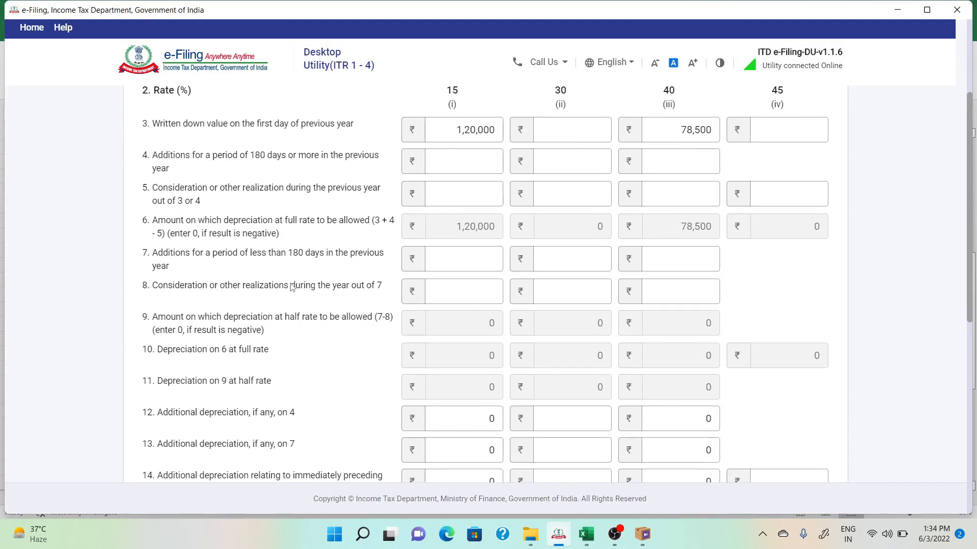
scroll(292, 287, down, 6)
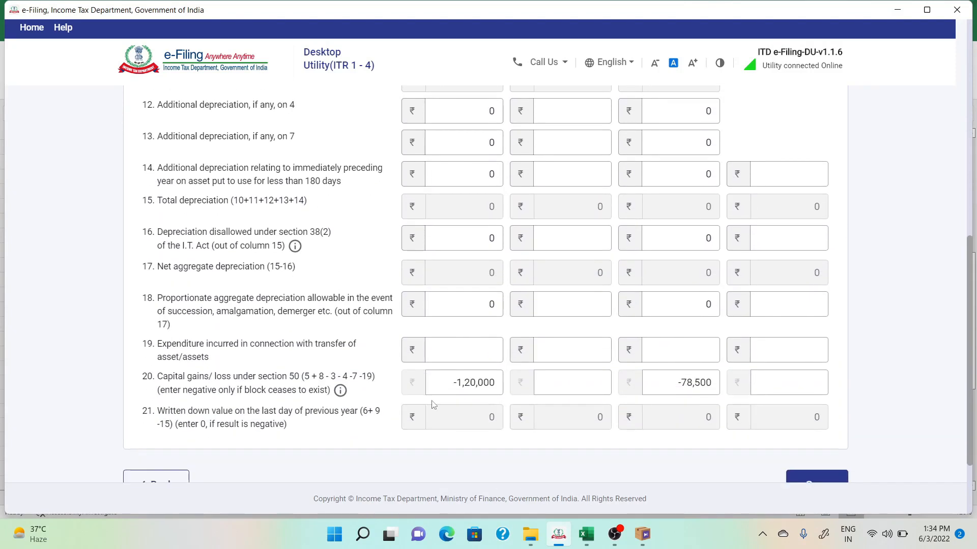
- Set item 20, capital gains/loss under section 50, to 0 for the 15% and 40% blocks, and save Schedule DPM
drag(435, 382, 573, 392)
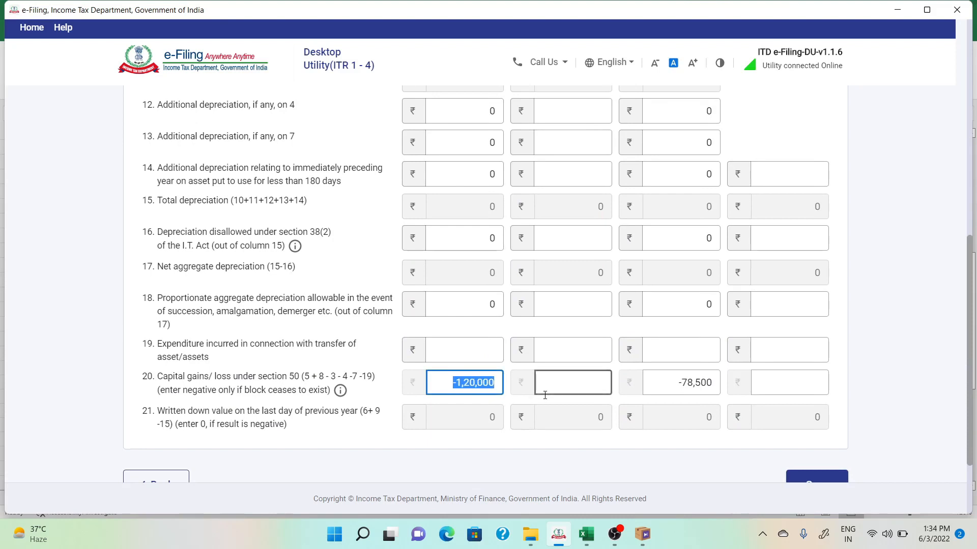
text(0)
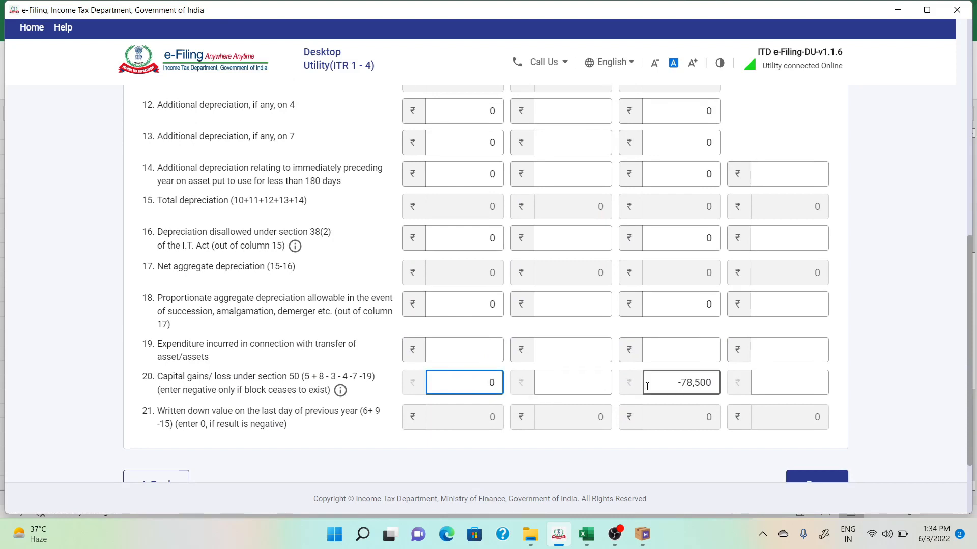
drag(647, 387, 718, 395)
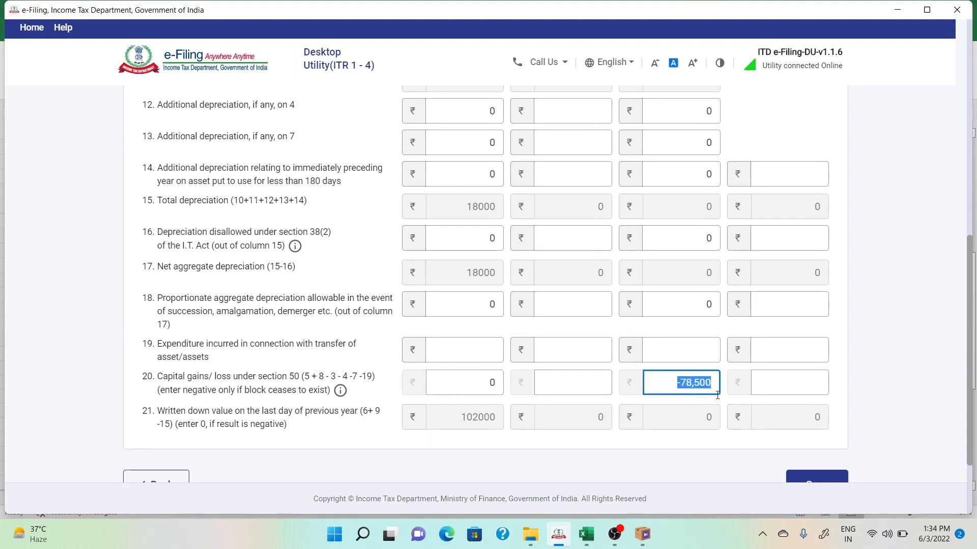
text(0)
click(883, 375)
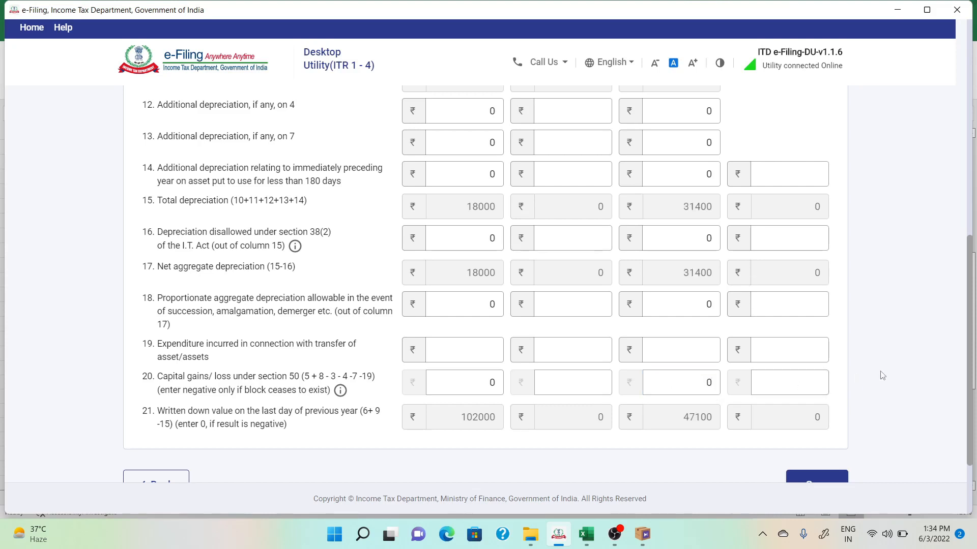
scroll(883, 376, down, 3)
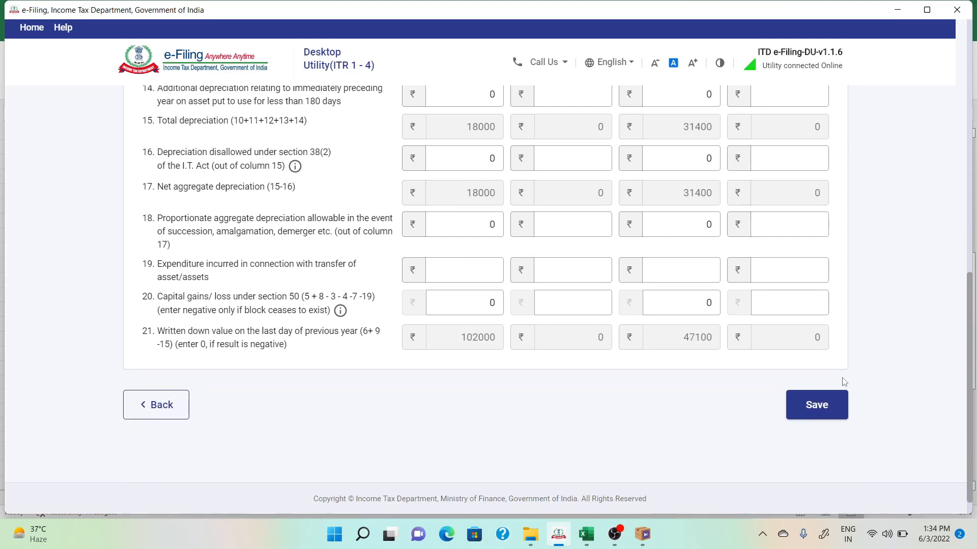
click(810, 403)
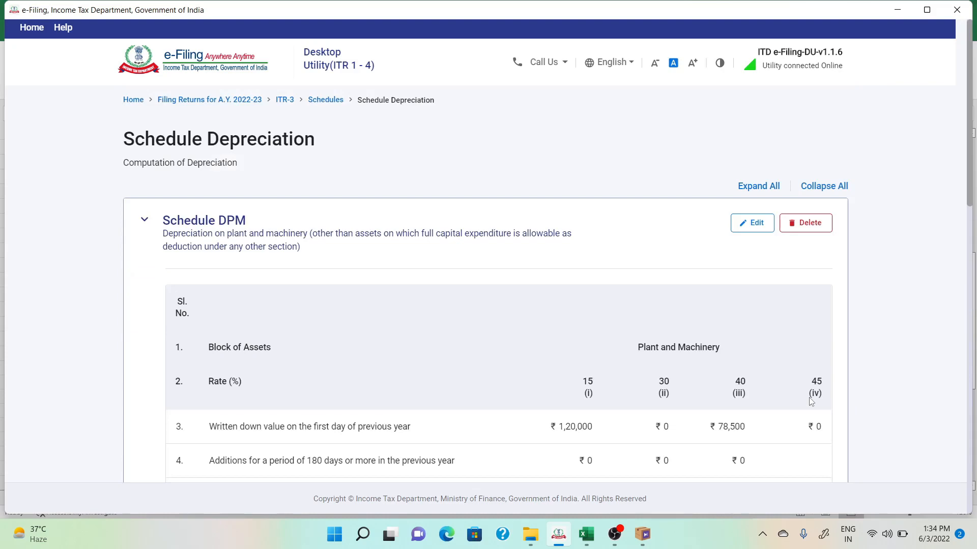
- Check the saved Schedule DPM figures and confirm the Schedule Depreciation page
scroll(694, 390, down, 7)
scroll(694, 390, down, 10)
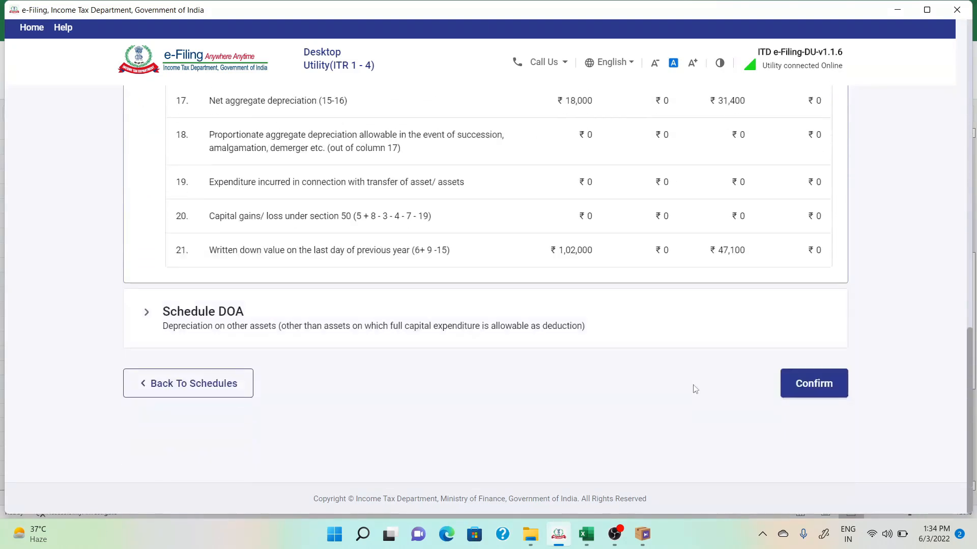
click(827, 393)
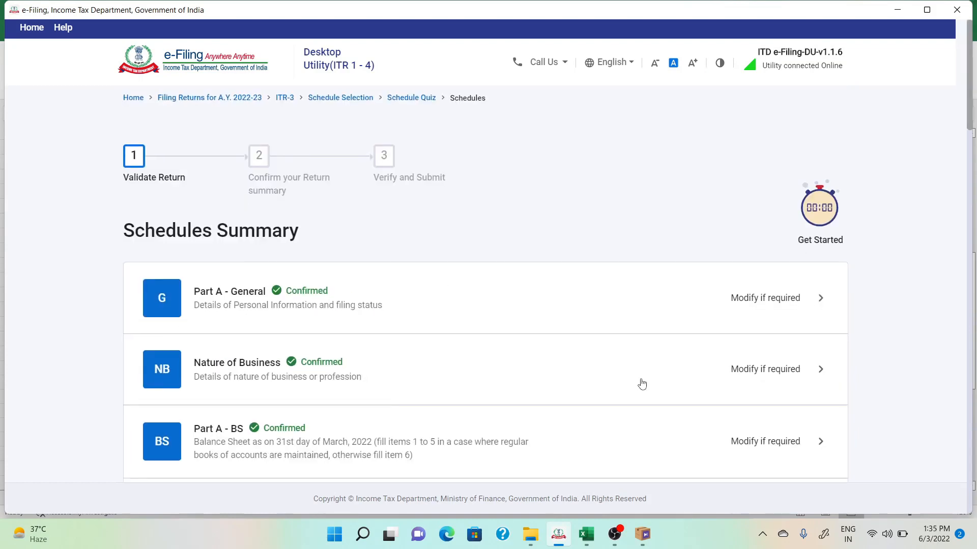
- Open Schedule DEP from the schedules summary, check its total depreciation, and confirm the schedule
scroll(642, 384, down, 2)
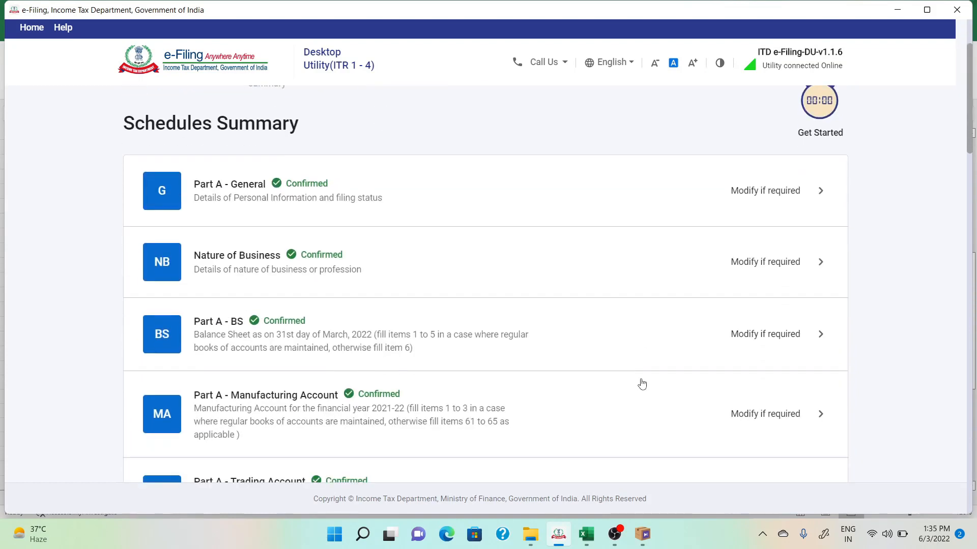
scroll(642, 384, down, 10)
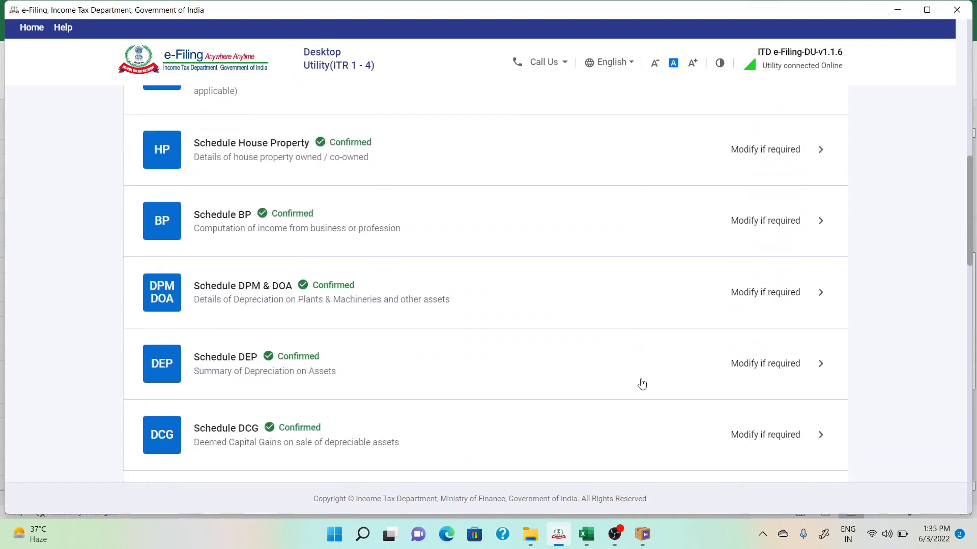
scroll(642, 384, down, 2)
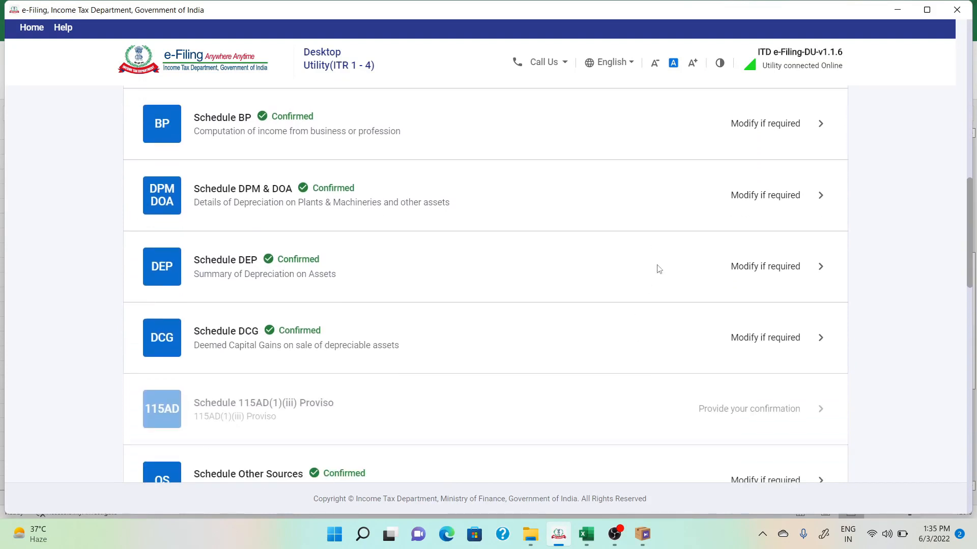
click(658, 269)
scroll(659, 269, down, 3)
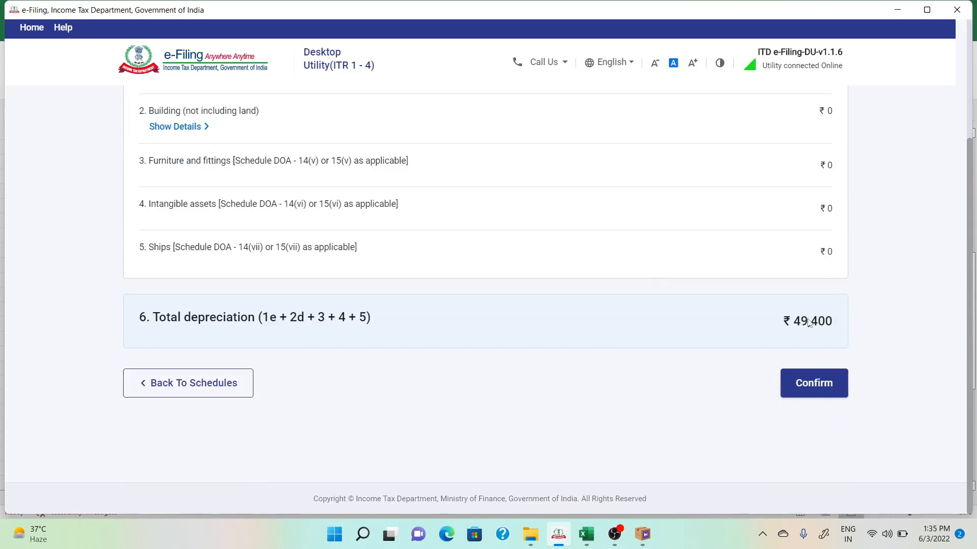
click(813, 385)
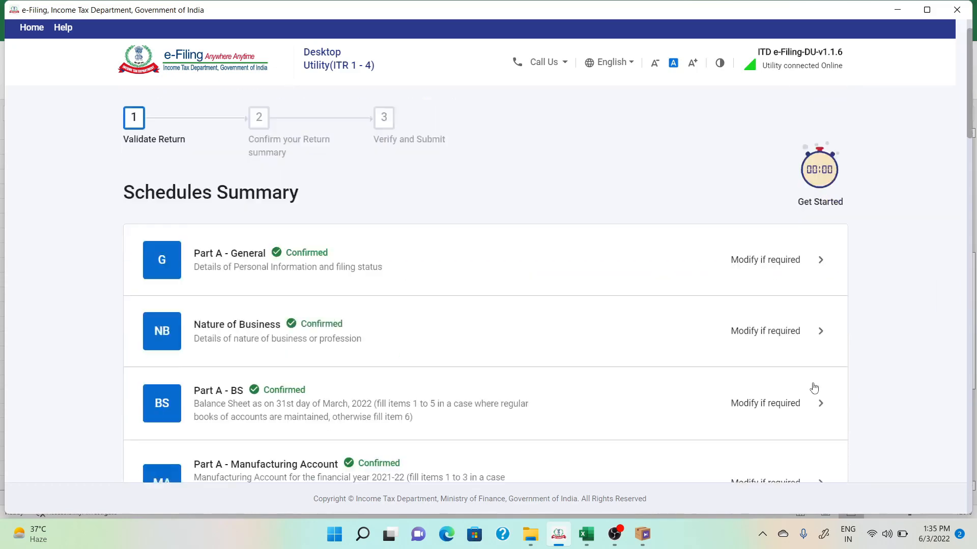
- Open Part B - TI and compare its profits and gains from business with the Computation sheet in Excel
scroll(814, 388, down, 15)
scroll(814, 387, down, 6)
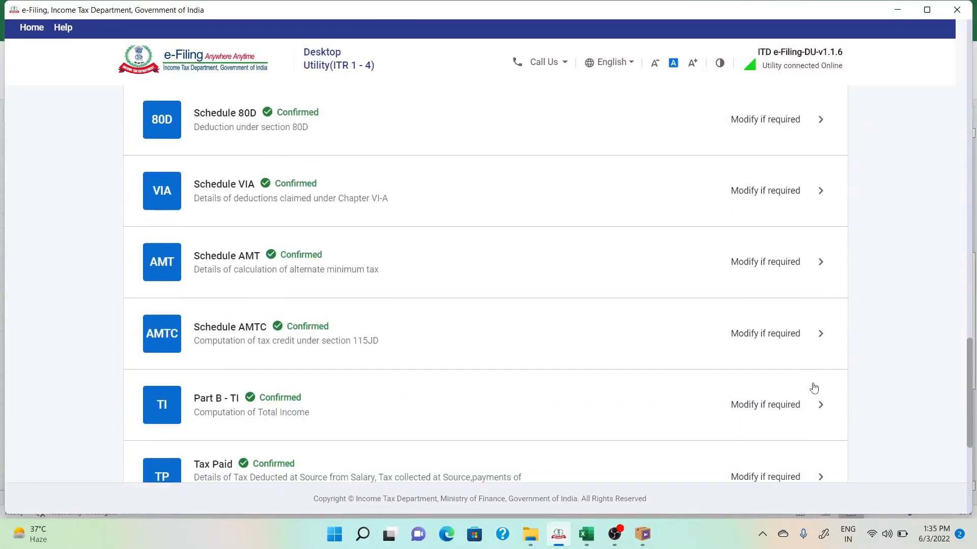
click(766, 255)
scroll(766, 255, down, 3)
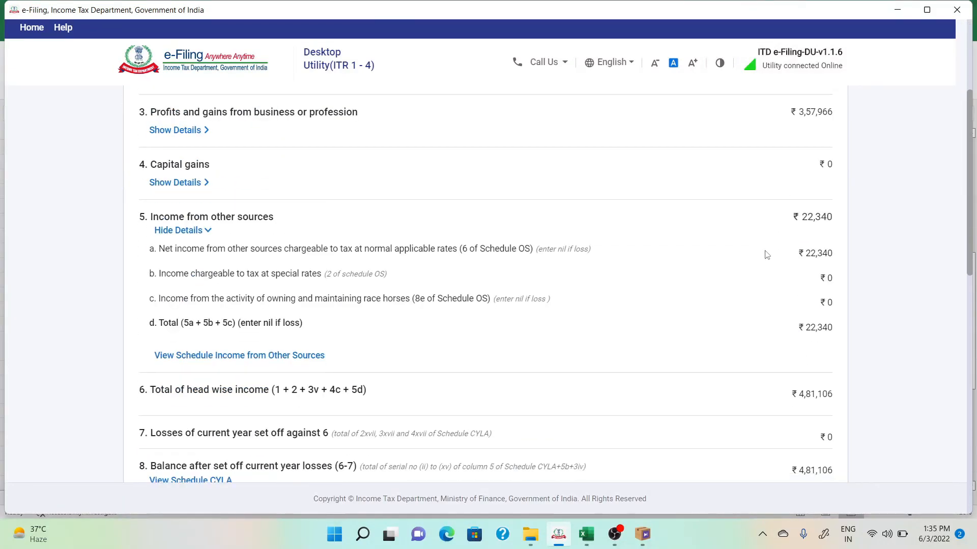
scroll(766, 254, up, 2)
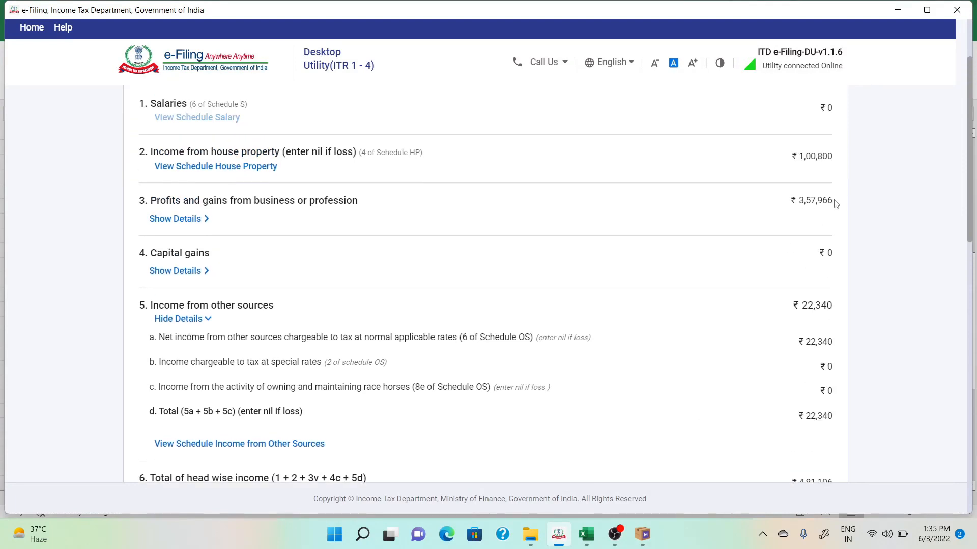
key(alt+Tab)
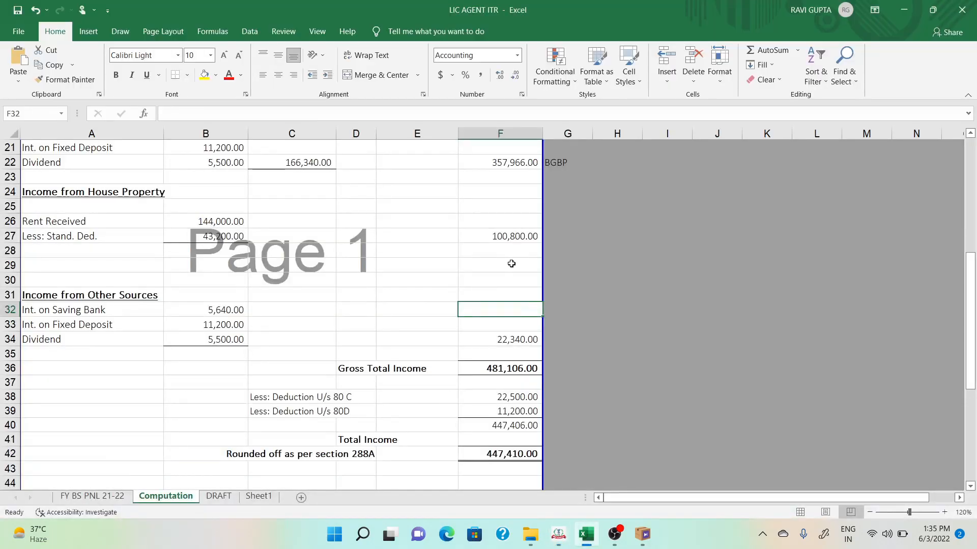
key(alt+Tab)
- Compare Part B - TI's gross total income and total income with Excel's Computation sheet, and confirm the schedule
scroll(665, 331, down, 3)
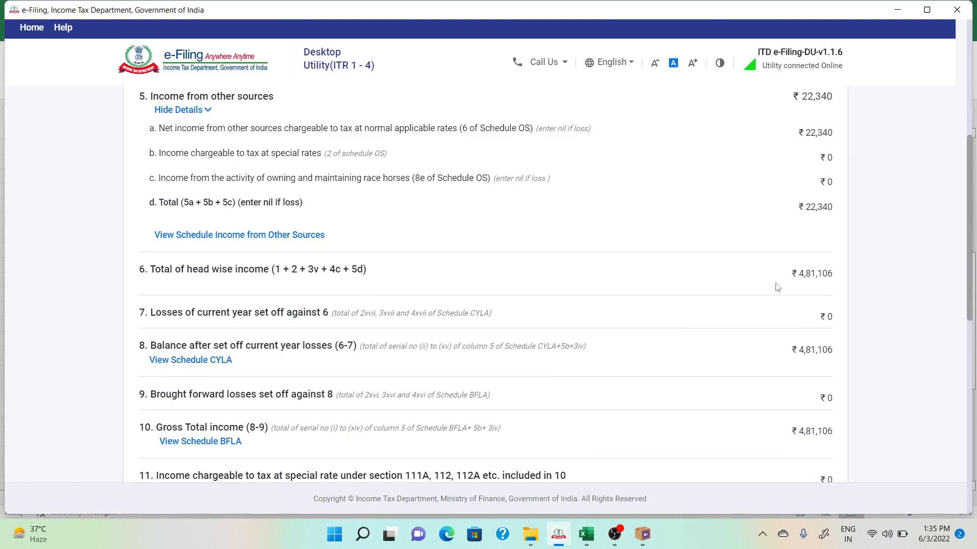
scroll(759, 392, down, 3)
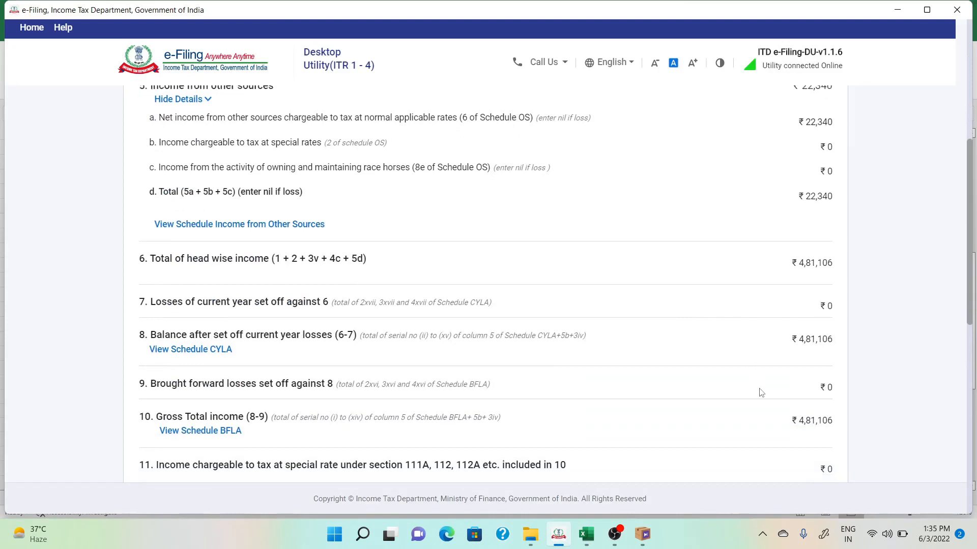
scroll(760, 392, down, 2)
key(alt+Tab)
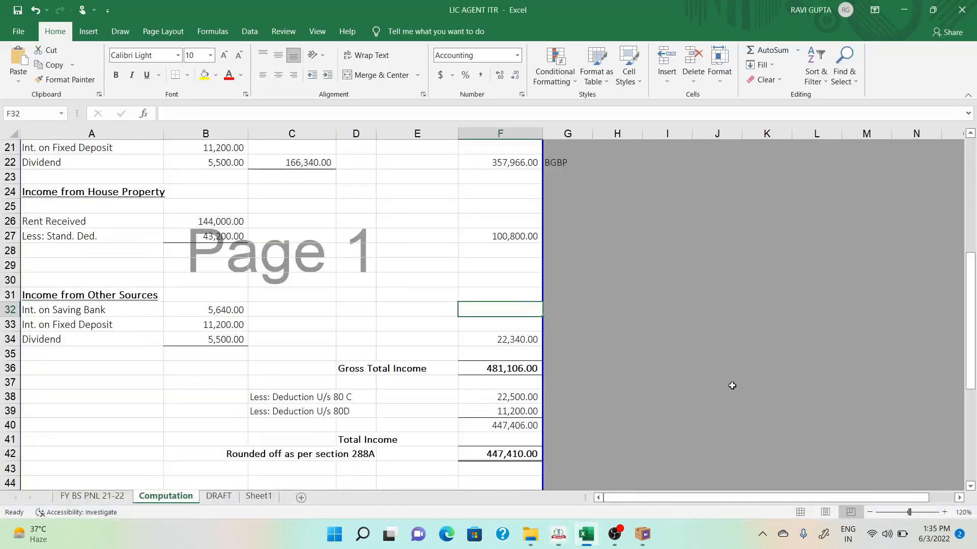
key(alt+Tab)
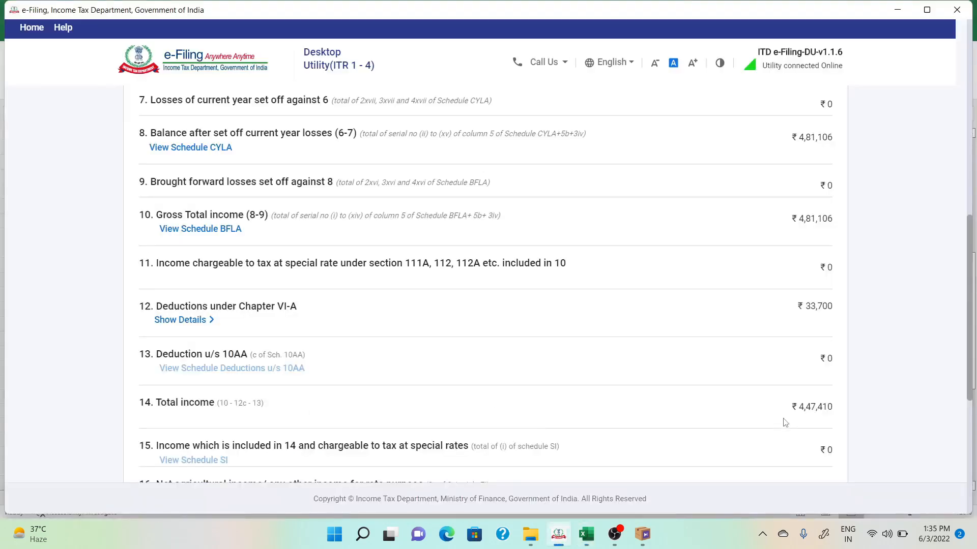
key(alt+Tab)
key(alt+Tab)
scroll(782, 418, down, 6)
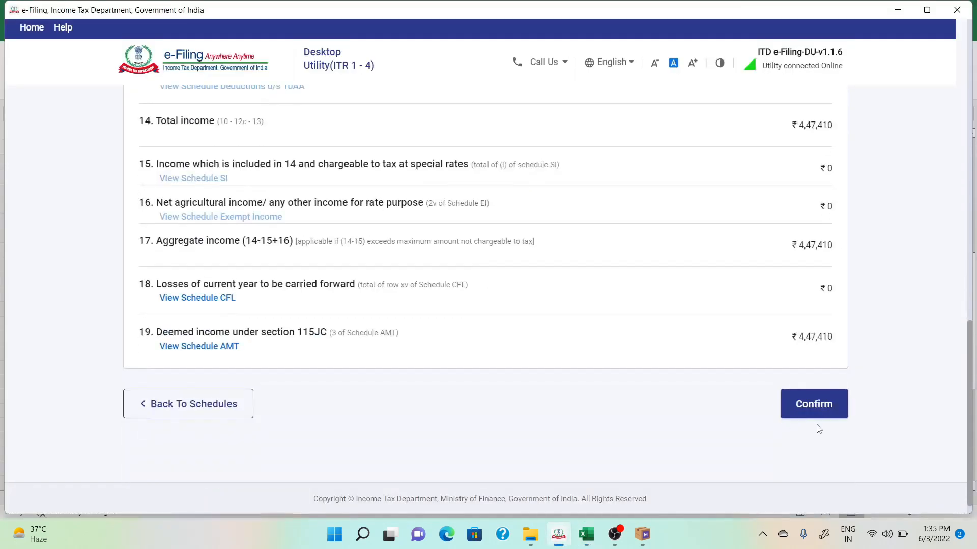
click(815, 410)
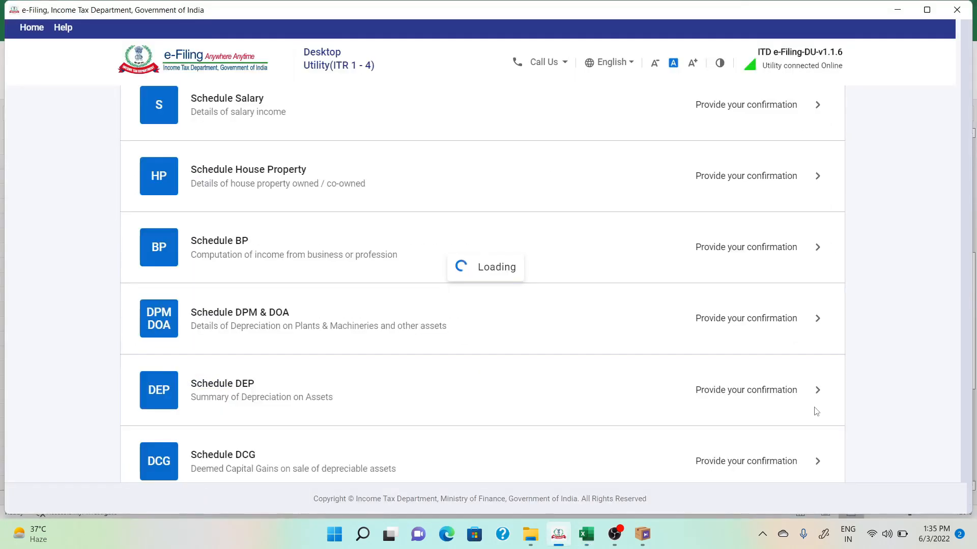
scroll(597, 402, down, 1)
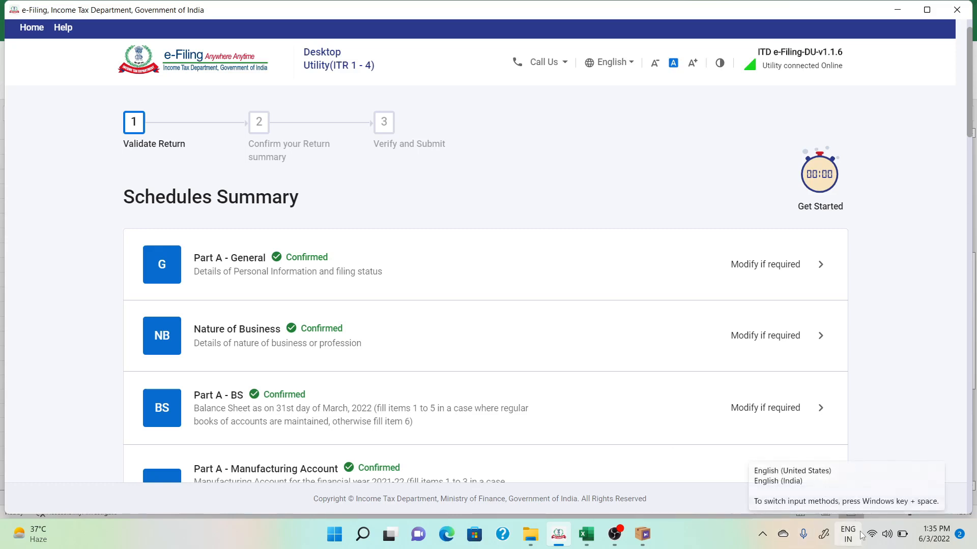
mouse_move(622, 537)
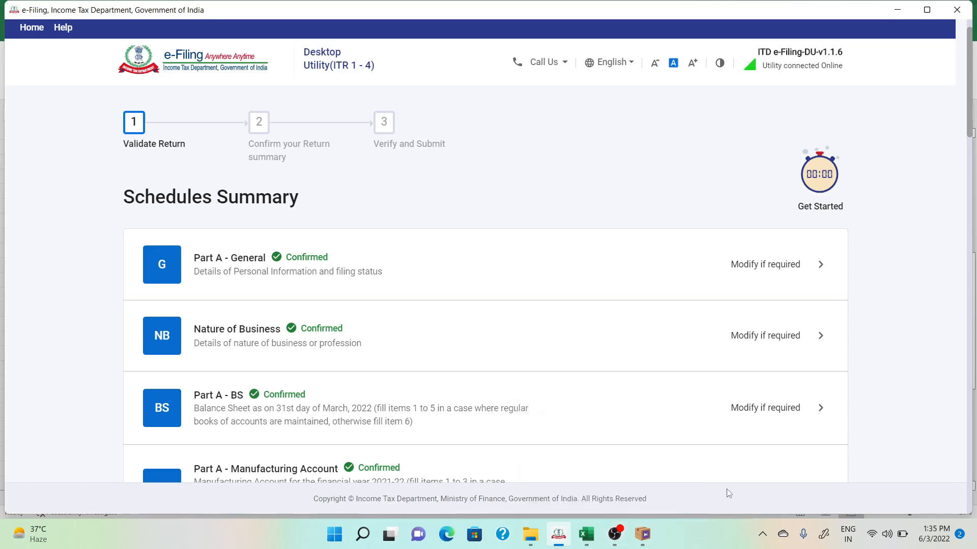
scroll(726, 489, down, 3)
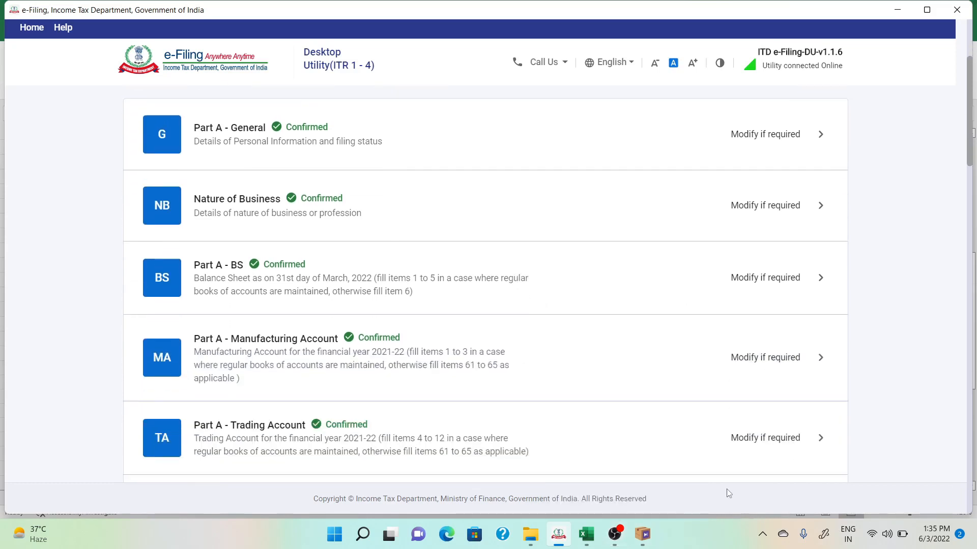